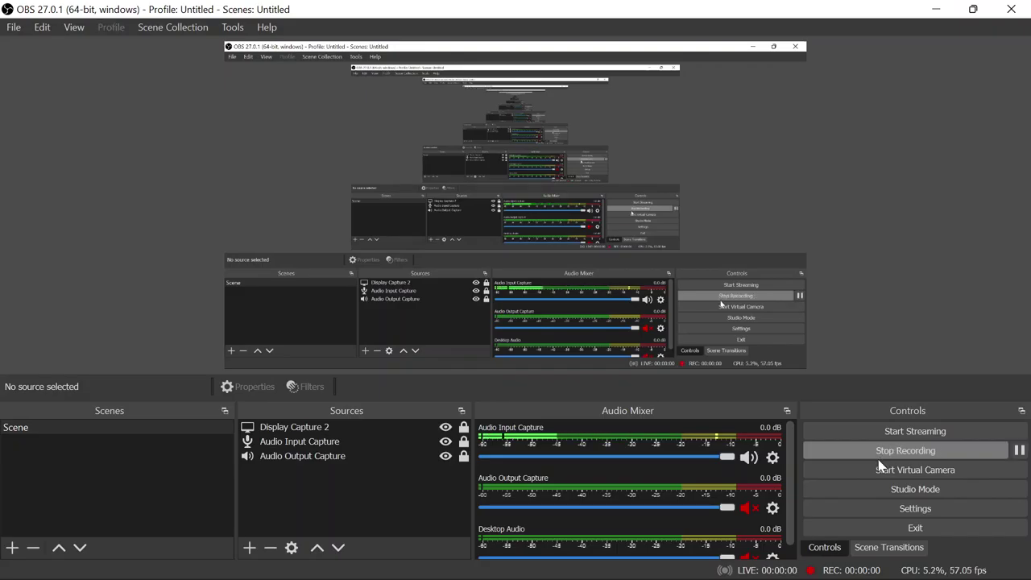
Switch to Chrome to look over the Blender Library gallery in Notion, and return to Blender
left_click(936, 9)
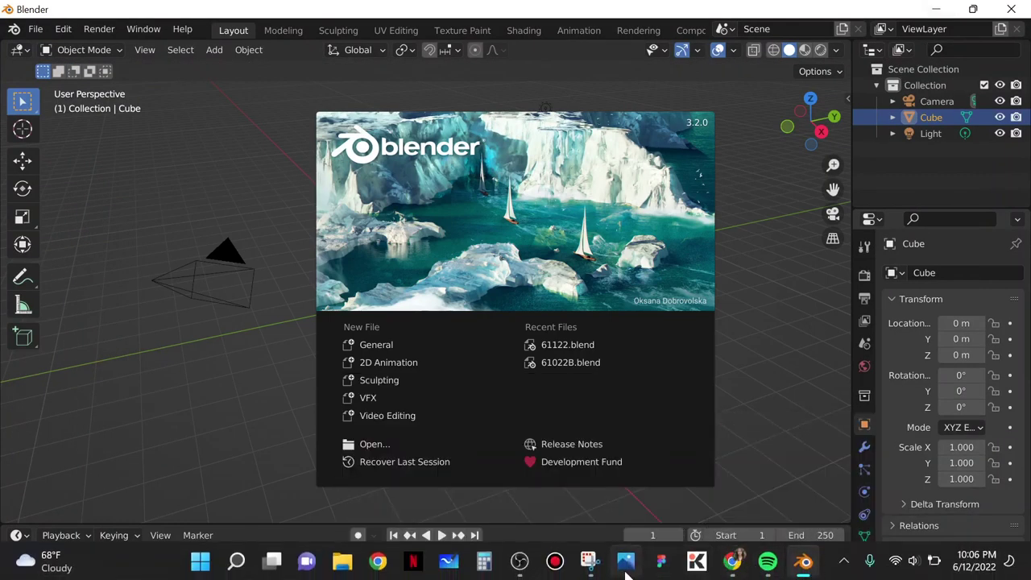
mouse_move(733, 562)
left_click(875, 492)
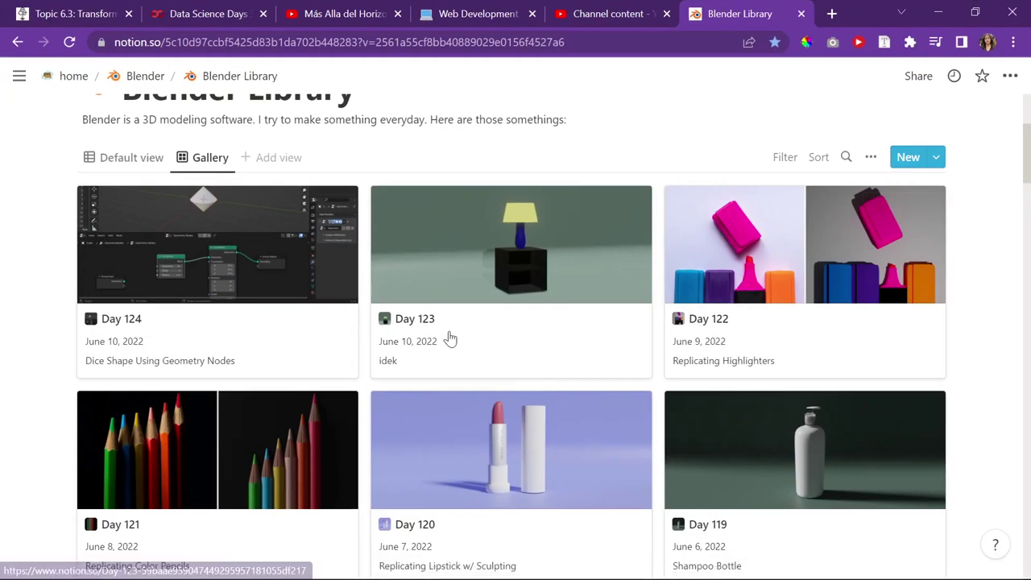
left_click(938, 12)
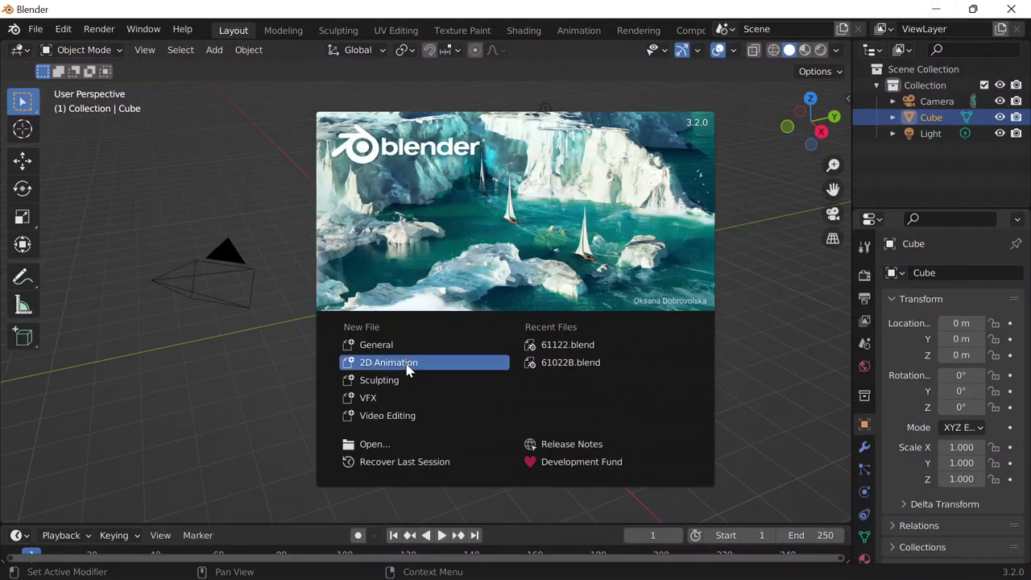
Start a new General file and open the Geometry Nodes workspace with the default cube selected
left_click(376, 344)
scroll(613, 31, "down", 6)
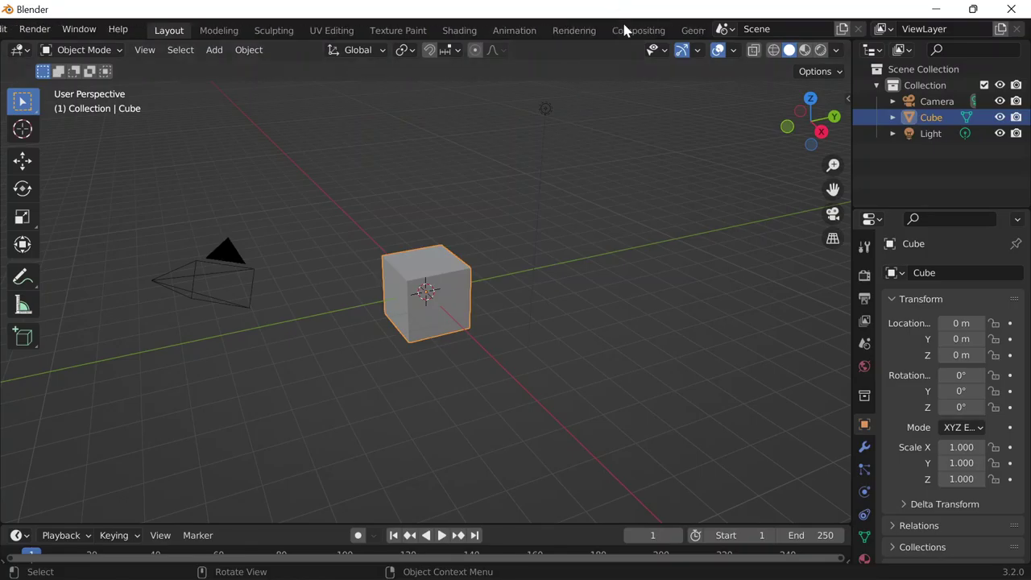
scroll(380, 304, "up", 6)
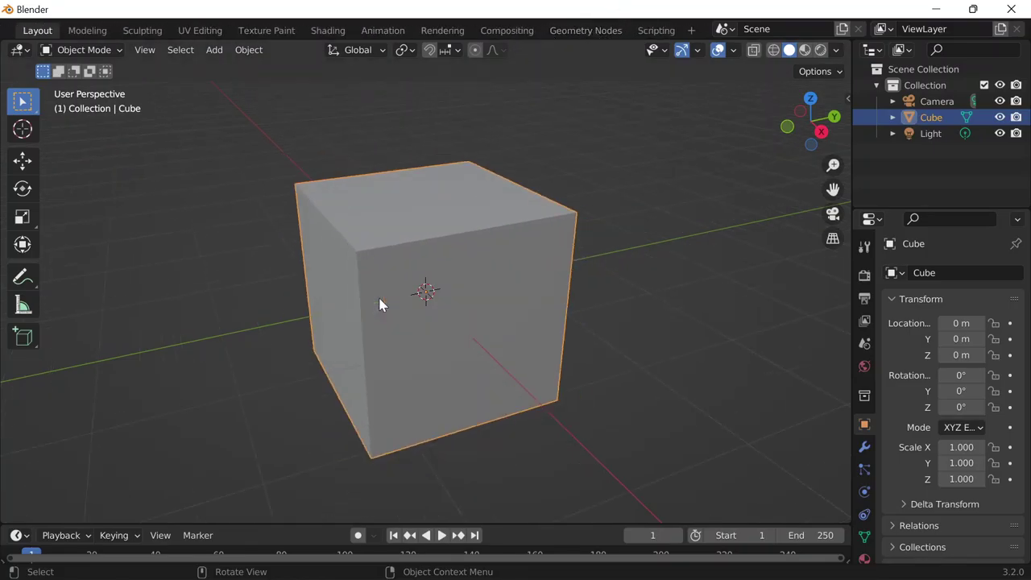
scroll(380, 299, "down", 5)
left_click_drag(225, 177, 487, 382)
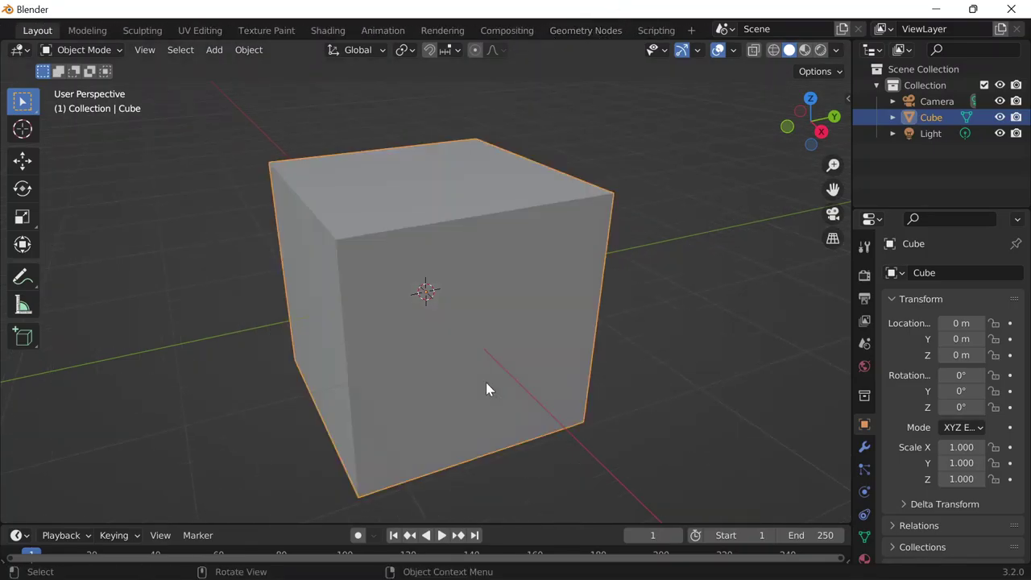
scroll(488, 381, "down", 3)
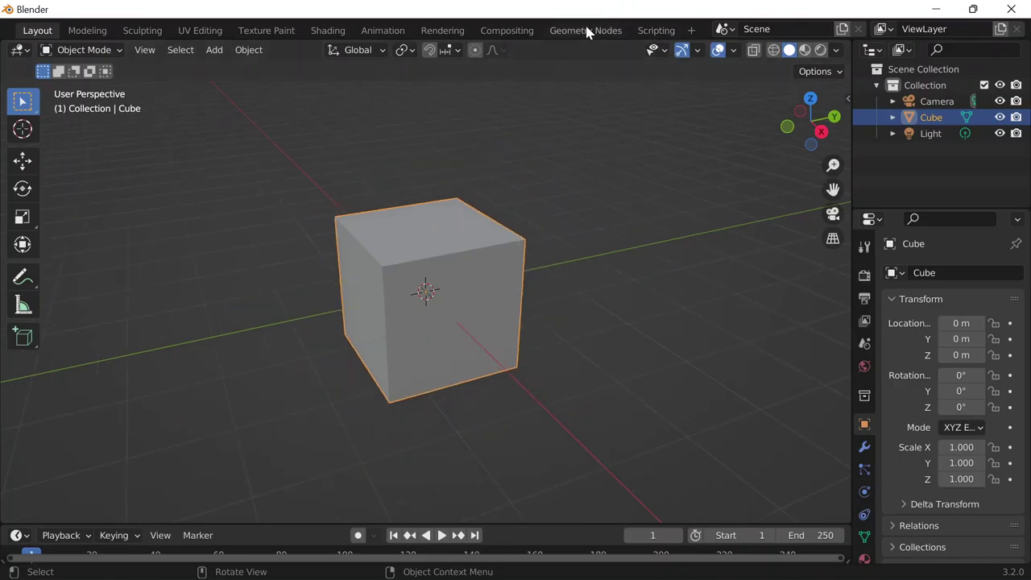
scroll(584, 24, "up", 1)
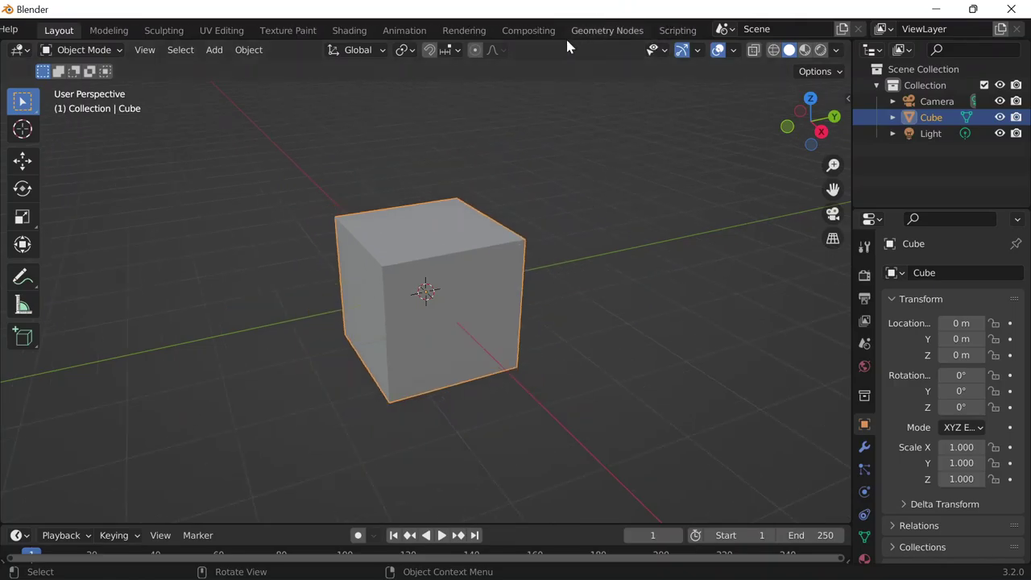
left_click(620, 31)
scroll(665, 33, "down", 1)
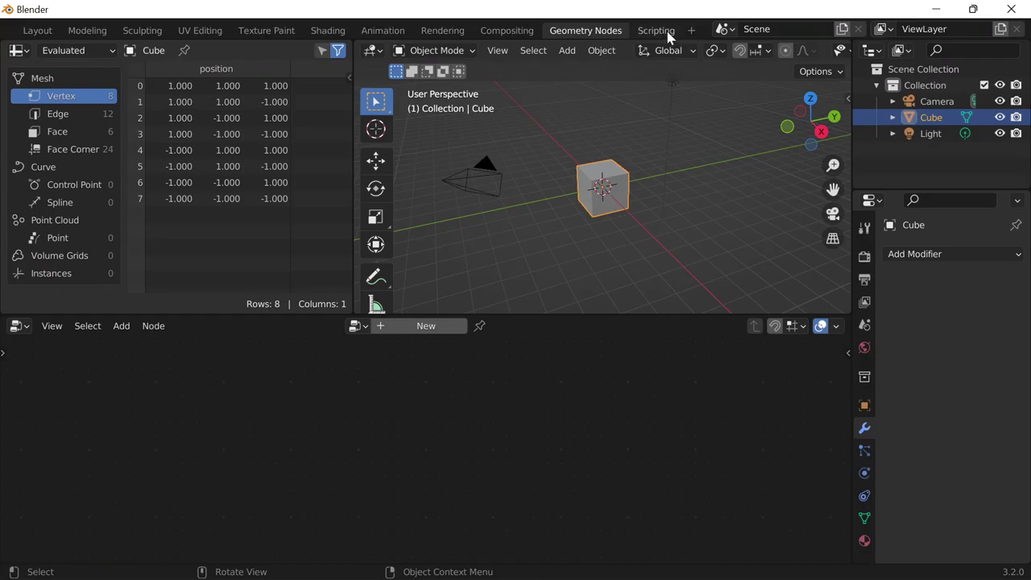
left_click(694, 30)
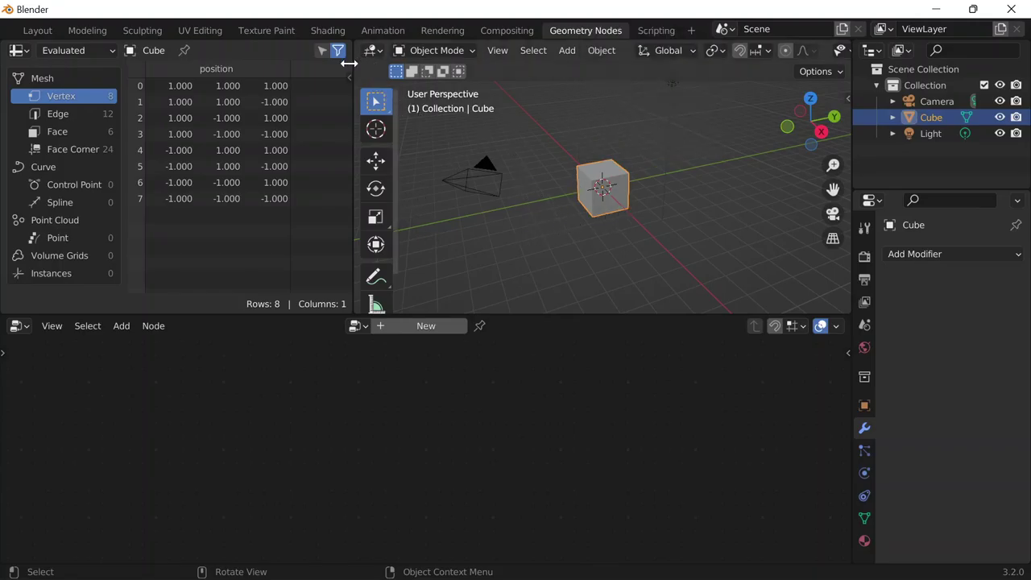
Collapse the spreadsheet area to widen the 3D viewport and create a new geometry node tree for the cube
left_click_drag(352, 63, 5, 103)
scroll(573, 231, "up", 5)
left_click(398, 326)
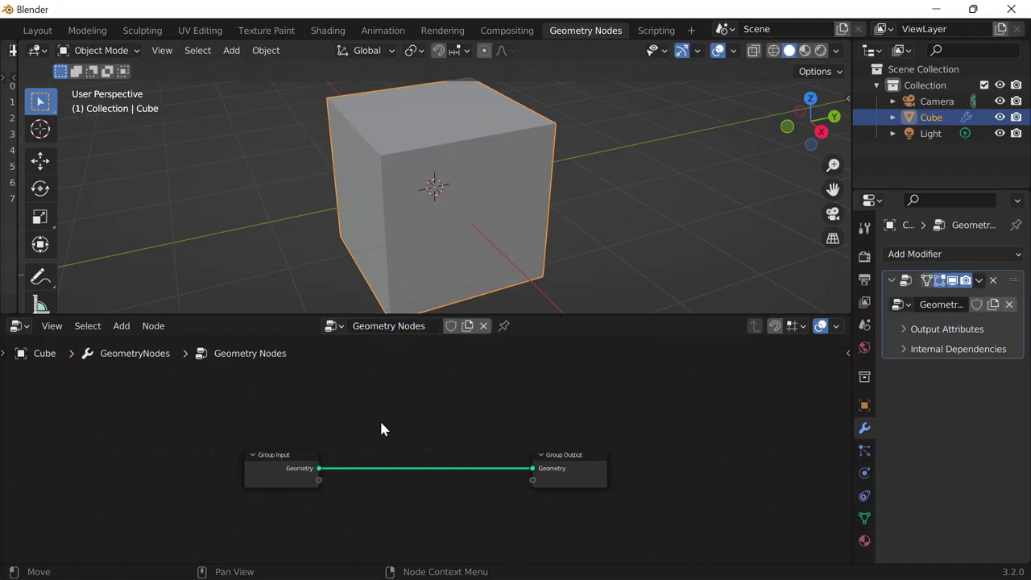
scroll(496, 234, "down", 3)
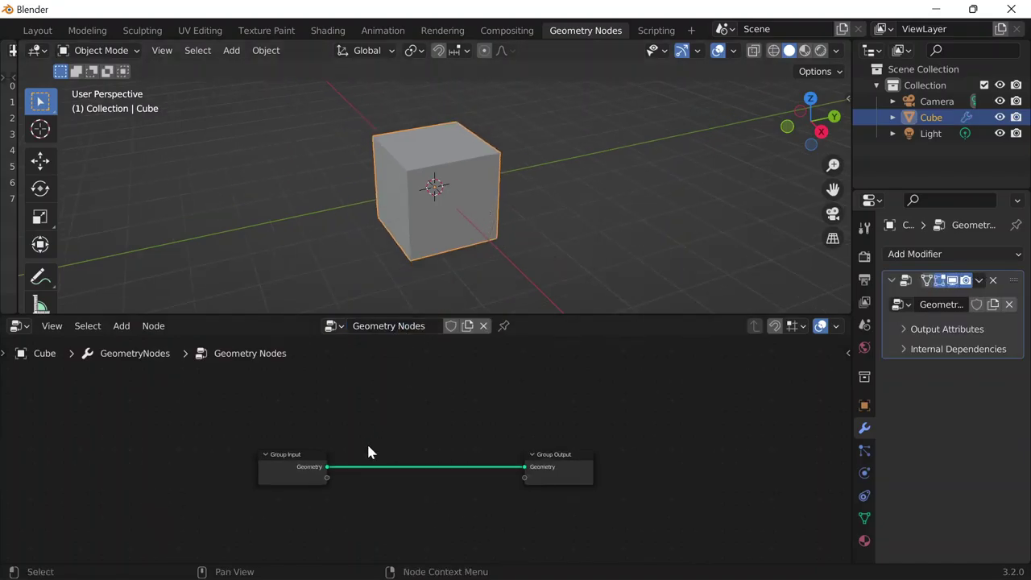
scroll(464, 442, "up", 4)
Examine the Group Input and Group Output nodes, comparing the cube's original mesh in Edit Mode with its Object Mode result
left_click(333, 411)
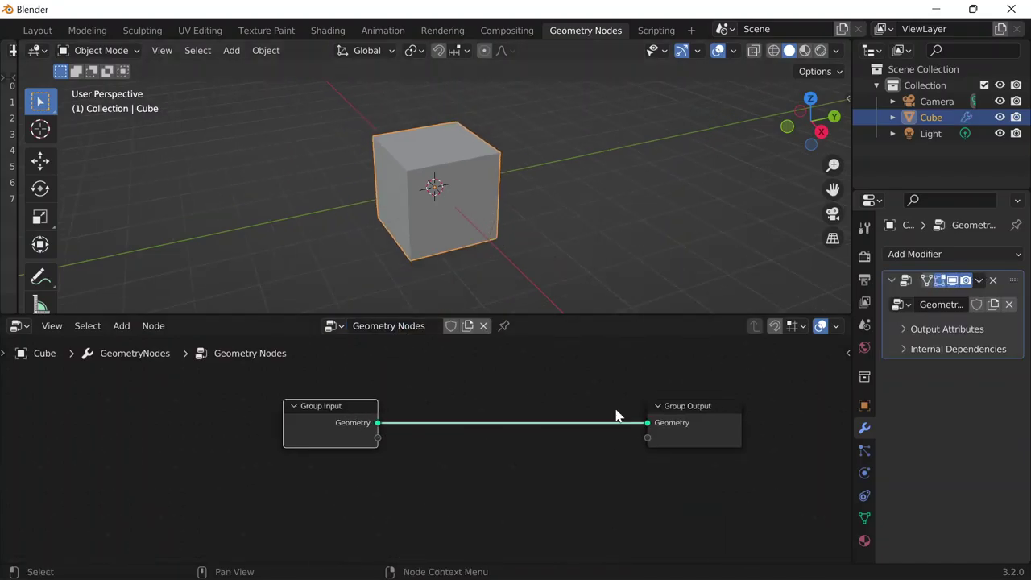
left_click(708, 421)
scroll(538, 394, "up", 1)
middle_click_drag(538, 394, 258, 427, "ctrl")
left_click(258, 427)
key("Tab")
scroll(432, 211, "down", 3)
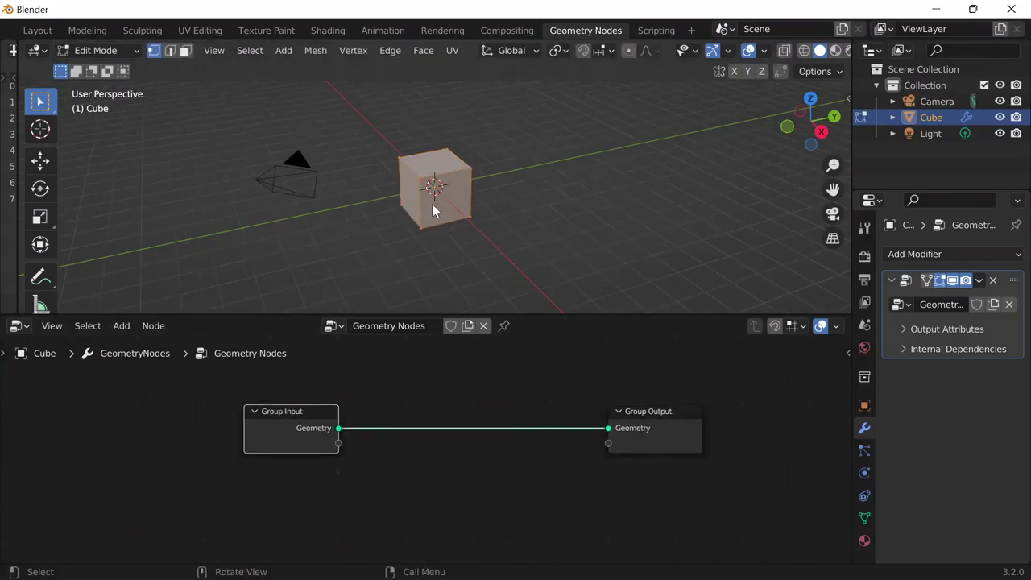
key("Tab")
key("Tab")
key("Tab")
left_click(673, 447)
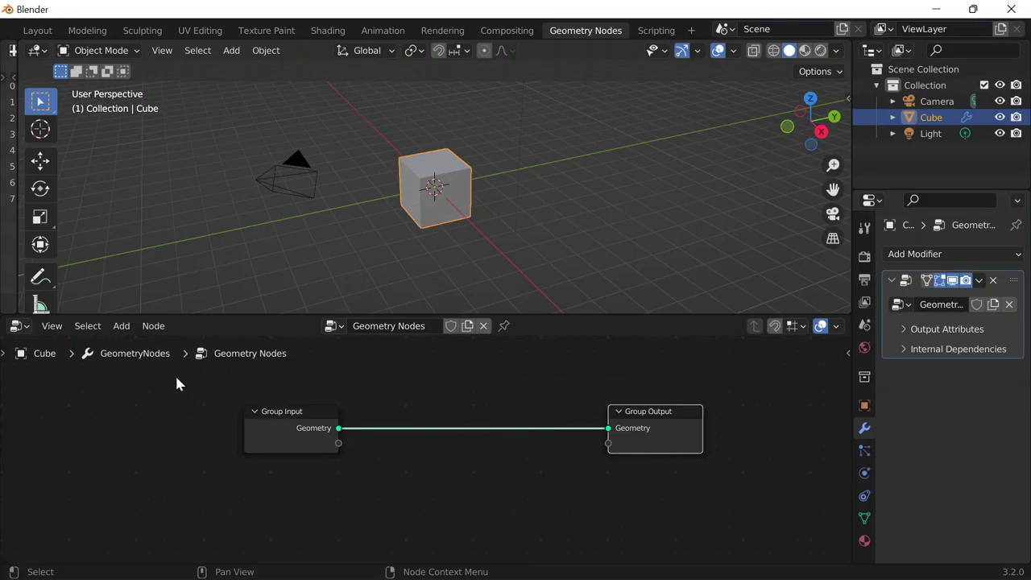
Add a Transform node between Group Input and Group Output and set its X translation to 3.6 m
left_click(121, 327)
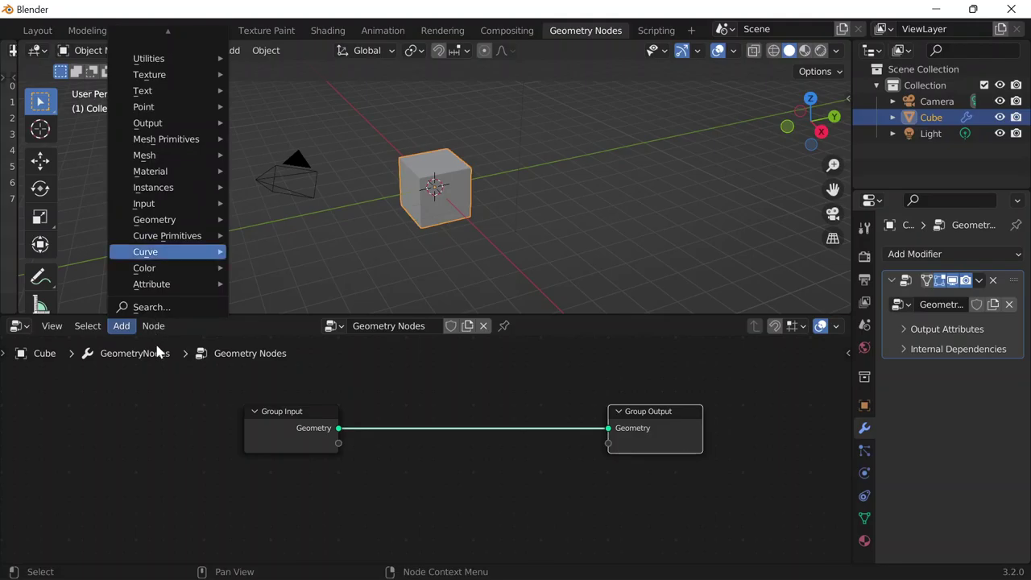
left_click(150, 309)
type("tra")
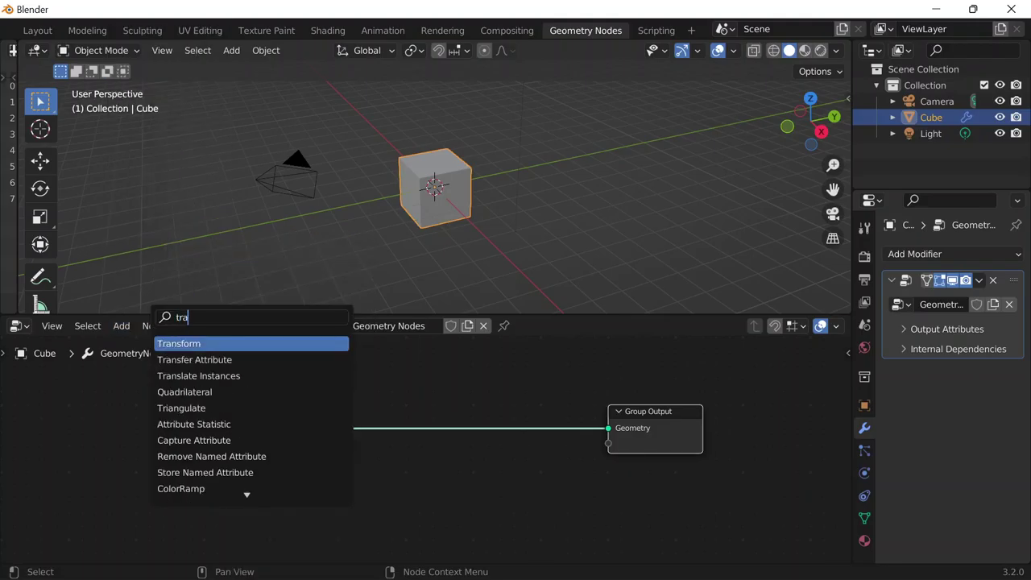
key("Return")
left_click(417, 352)
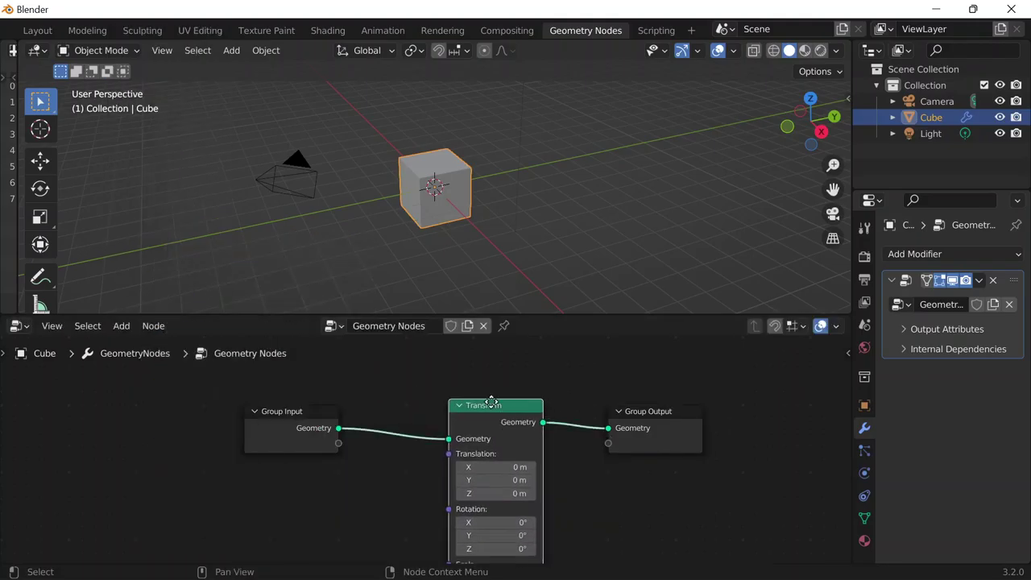
left_click_drag(453, 419, 479, 420)
middle_click_drag(443, 249, 568, 229)
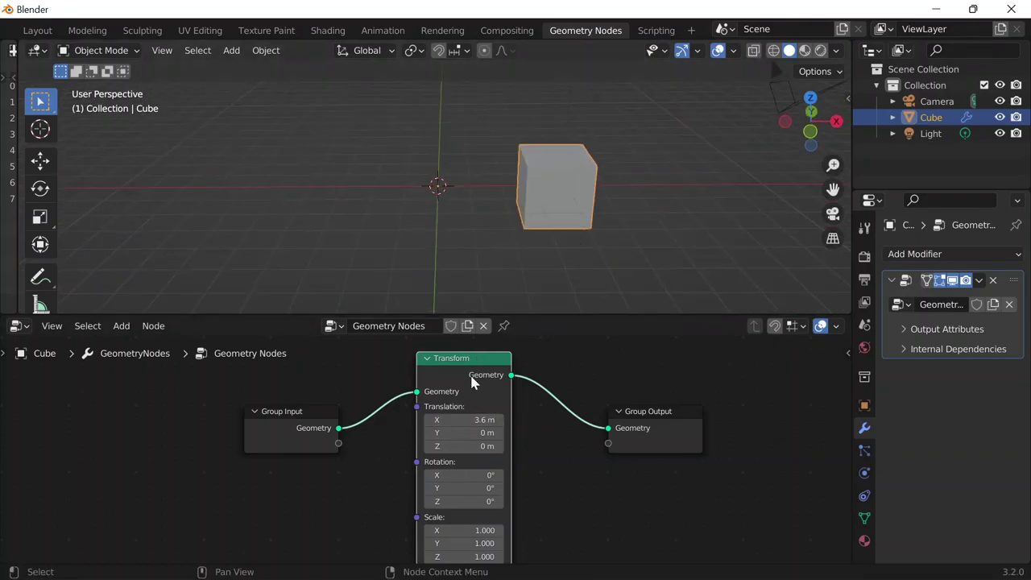
Compare the original cube mesh in Edit Mode with the transformed output, relating each to the Group Input and Group Output nodes
key("Tab")
left_click_drag(348, 132, 506, 250)
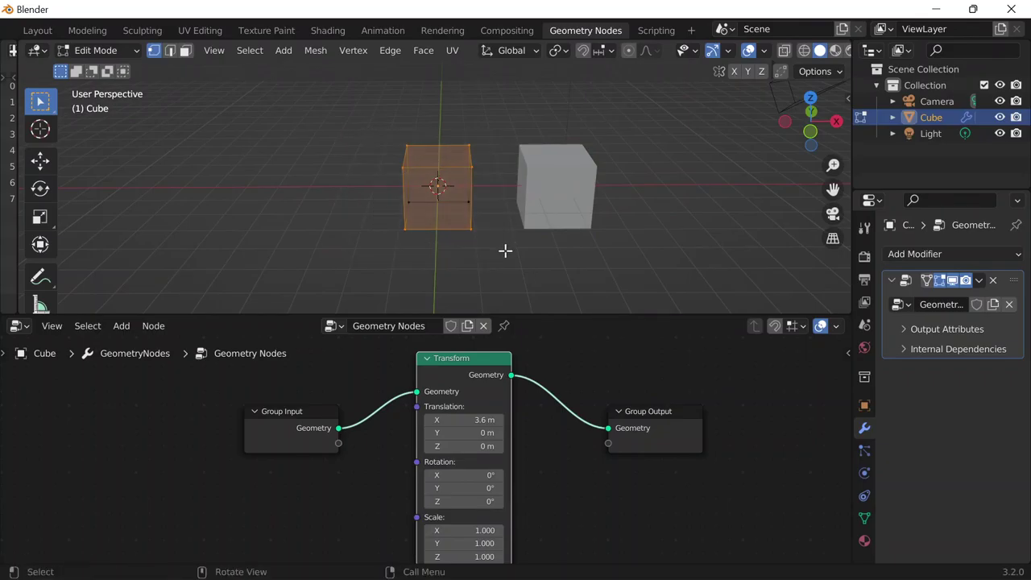
left_click_drag(363, 110, 518, 272)
left_click(295, 432)
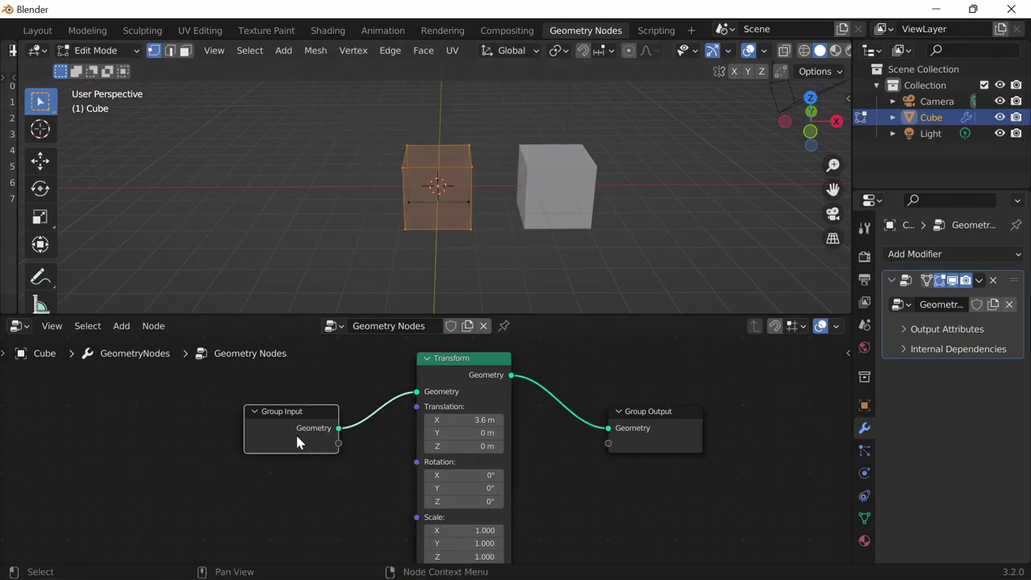
left_click(672, 423)
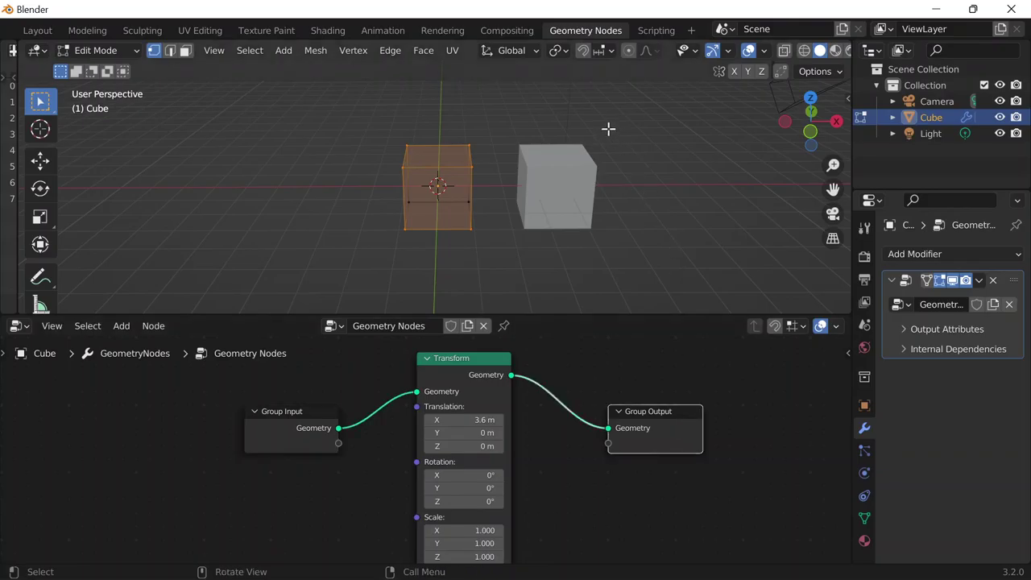
left_click_drag(523, 127, 621, 244)
key("Tab")
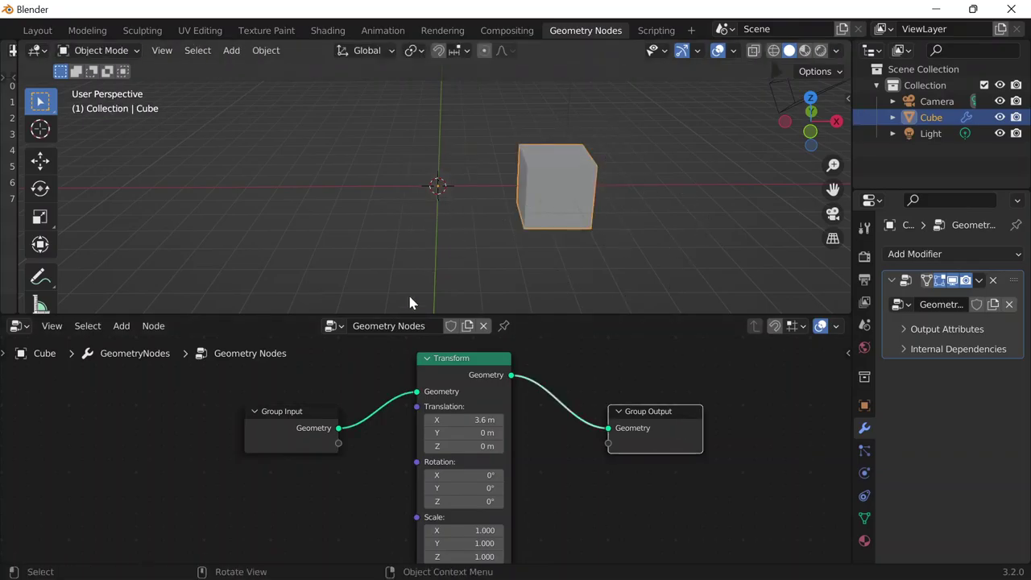
Rearrange the node layout, placing the Transform node between the group nodes and raising Group Output above the level of Group Input
mouse_move(456, 358)
left_mouse_down()
mouse_move(418, 350)
mouse_move(458, 353)
left_mouse_up()
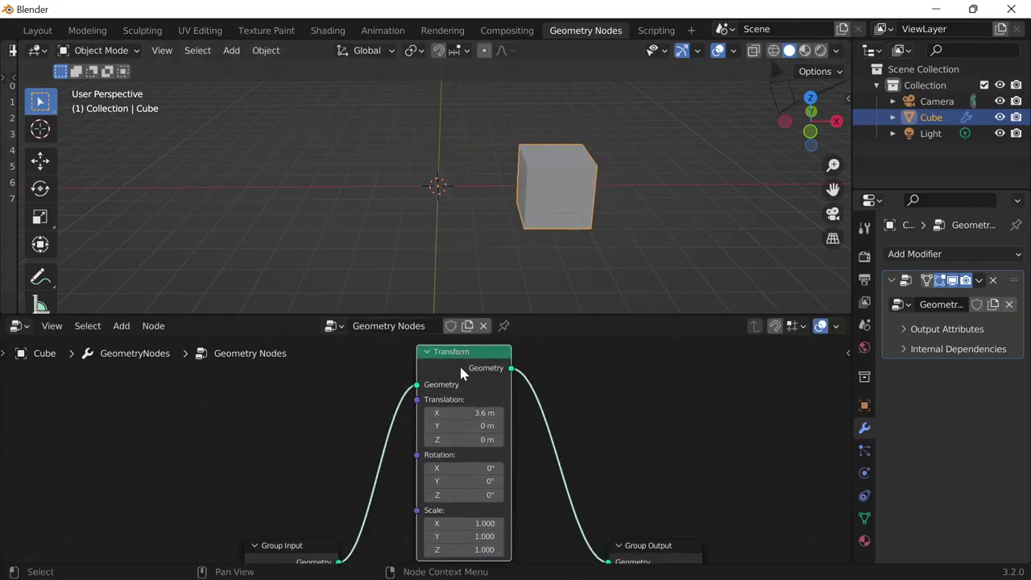
scroll(462, 381, "down", 2)
scroll(462, 381, "down", 1)
middle_click_drag(555, 403, 566, 355)
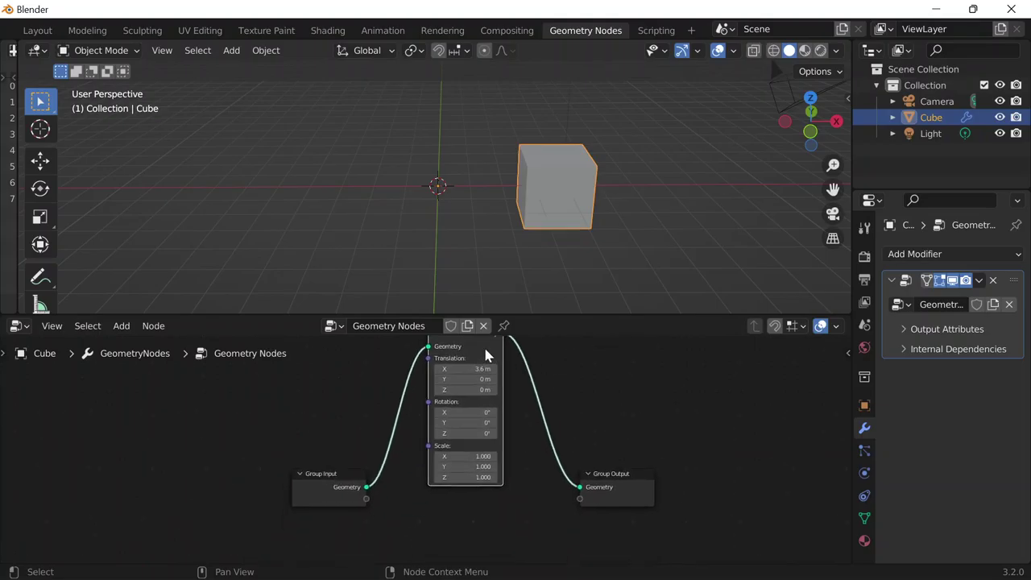
left_click_drag(485, 355, 487, 414)
middle_click_drag(581, 406, 568, 388)
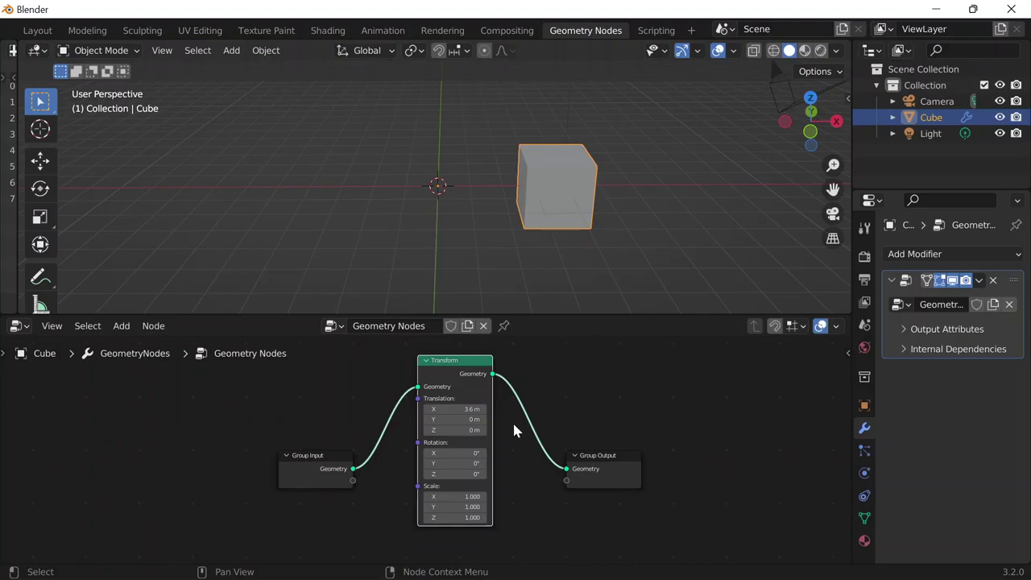
left_click_drag(452, 373, 452, 378)
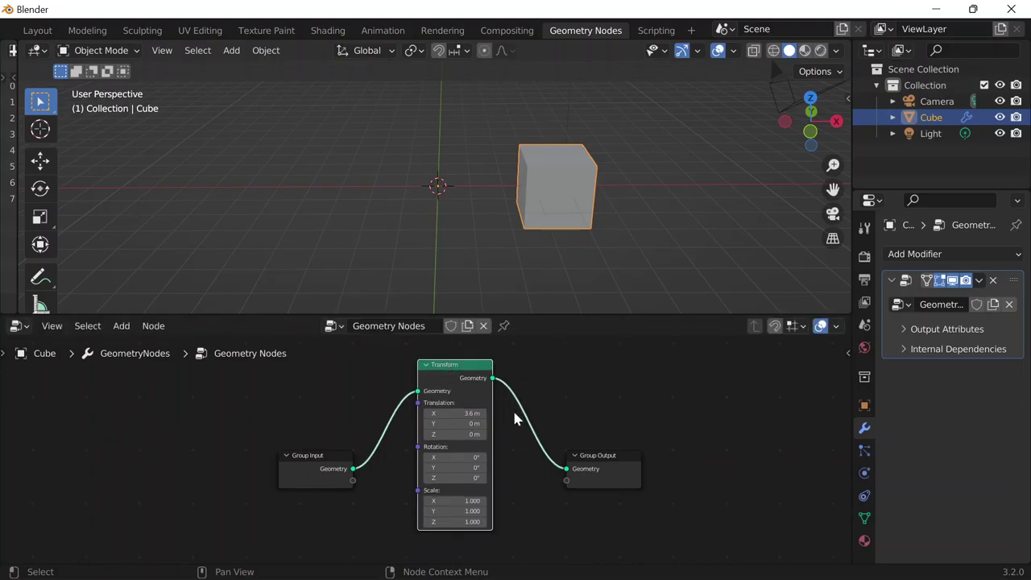
scroll(556, 475, "up", 1)
left_click(628, 491)
left_click_drag(637, 482, 625, 404)
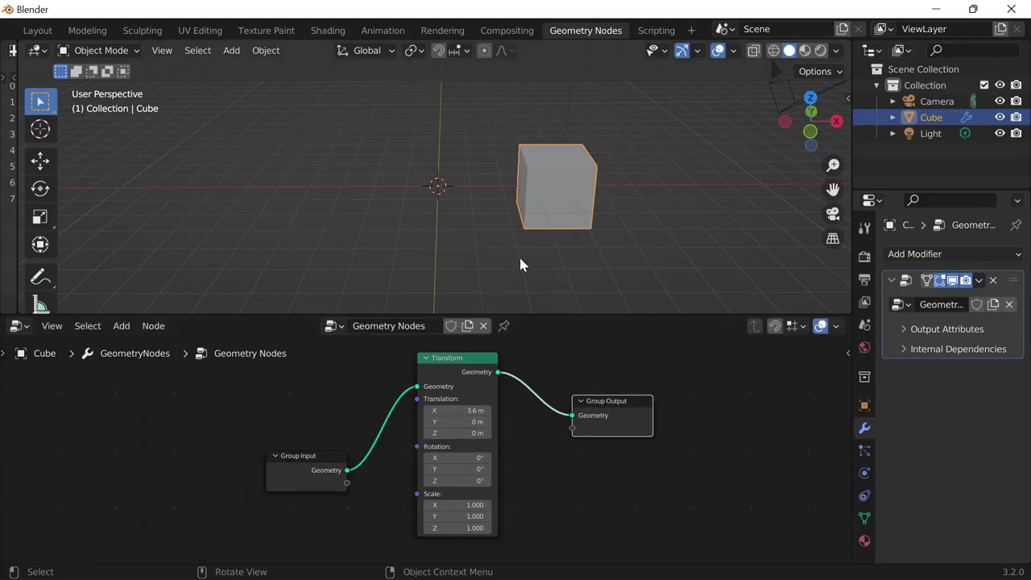
Set the Transform node's X translation to 4.4 m and delete the node from the tree
mouse_move(468, 411)
left_mouse_down()
mouse_move(435, 411)
mouse_move(524, 411)
mouse_move(472, 411)
left_mouse_up()
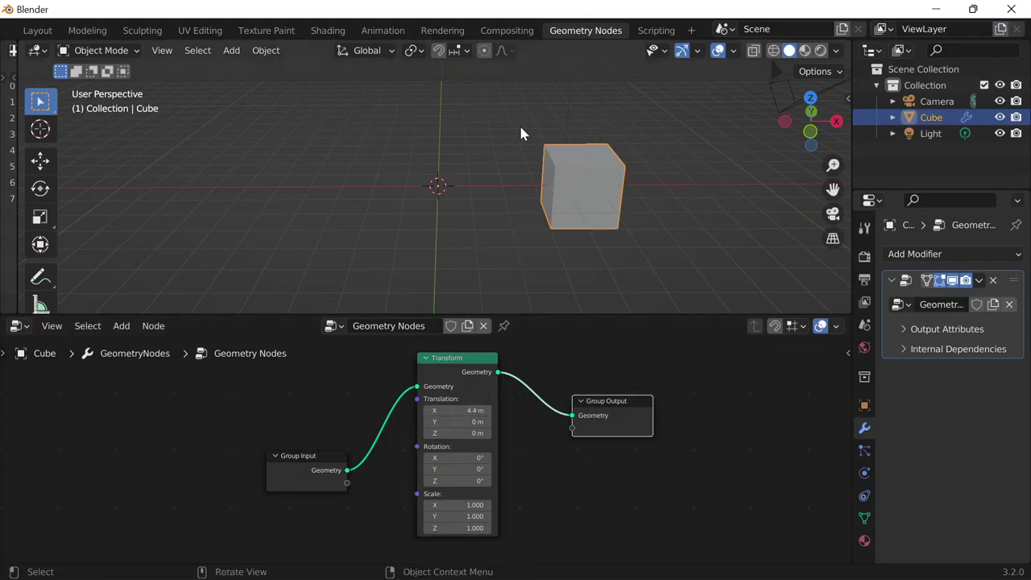
left_click(469, 372)
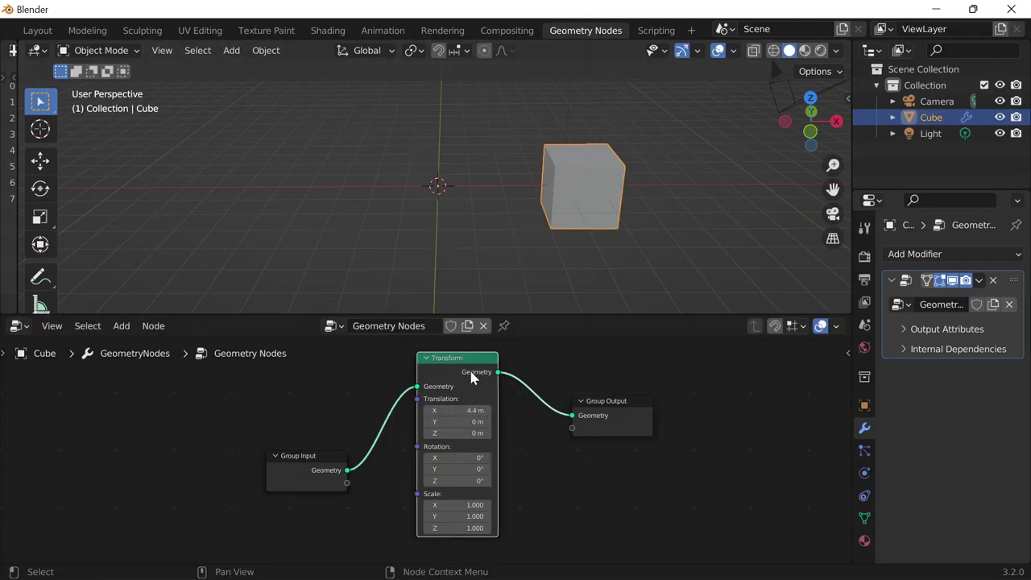
key("x")
scroll(512, 460, "up", 2)
scroll(411, 419, "down", 1)
left_click(121, 327)
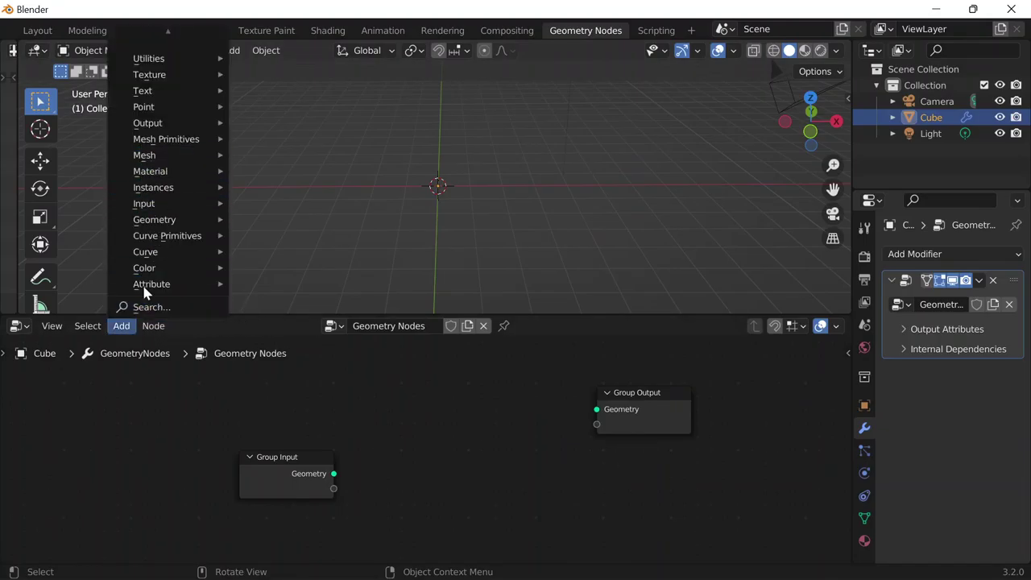
left_click(145, 307)
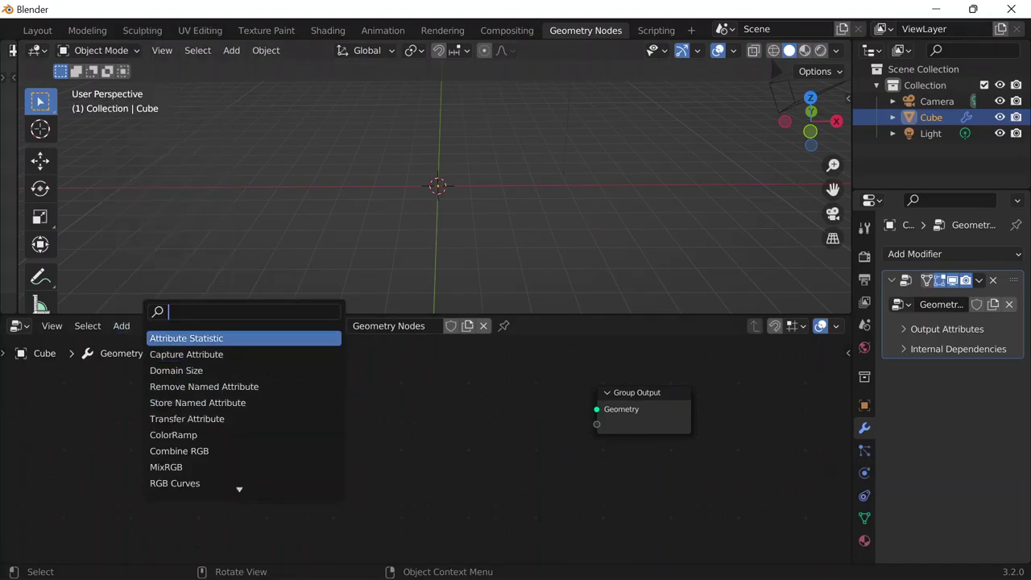
left_click(121, 325)
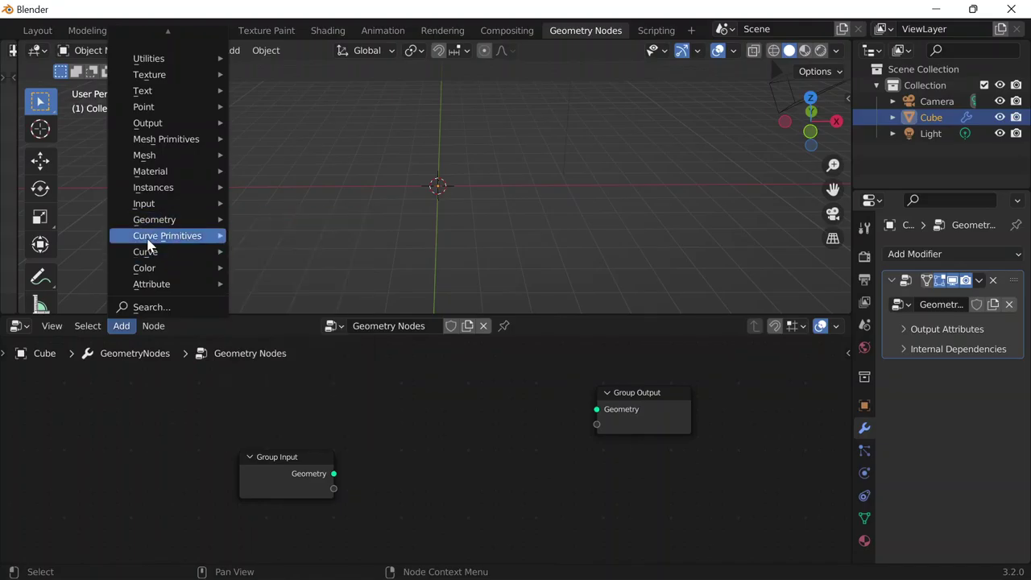
mouse_move(214, 244)
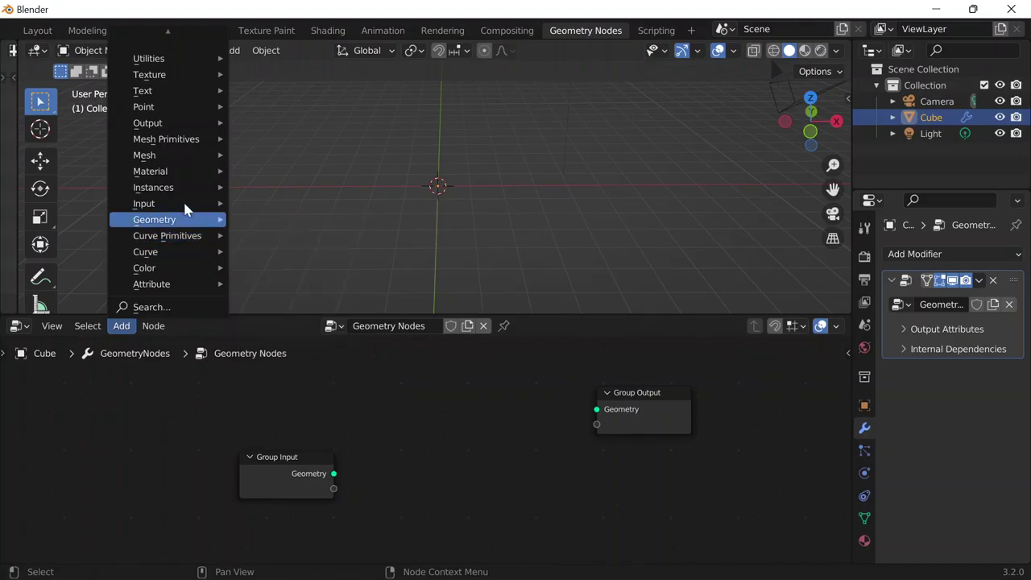
mouse_move(191, 139)
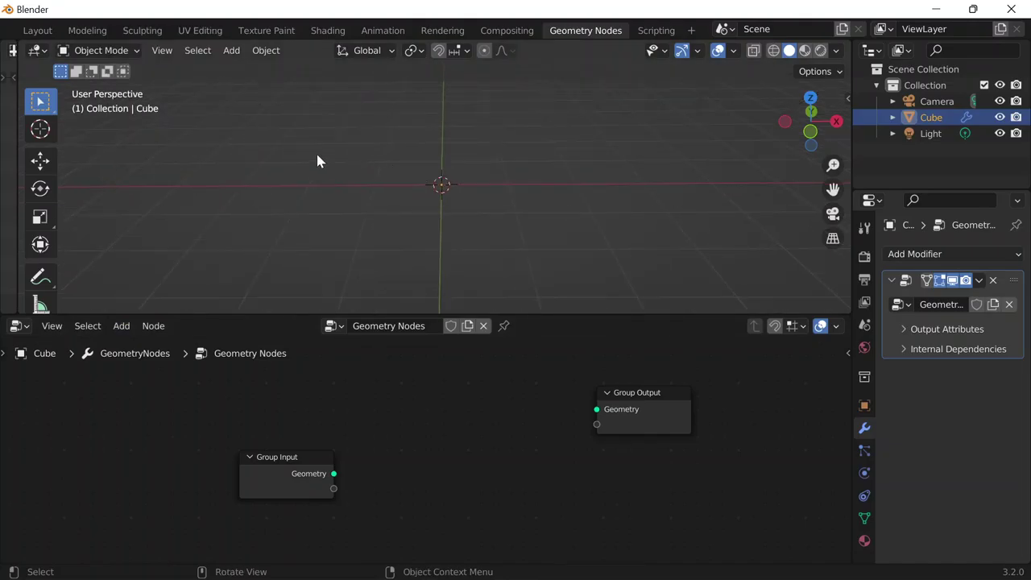
Add a torus mesh in the Layout workspace and delete it
left_click(47, 32)
key("shift+a")
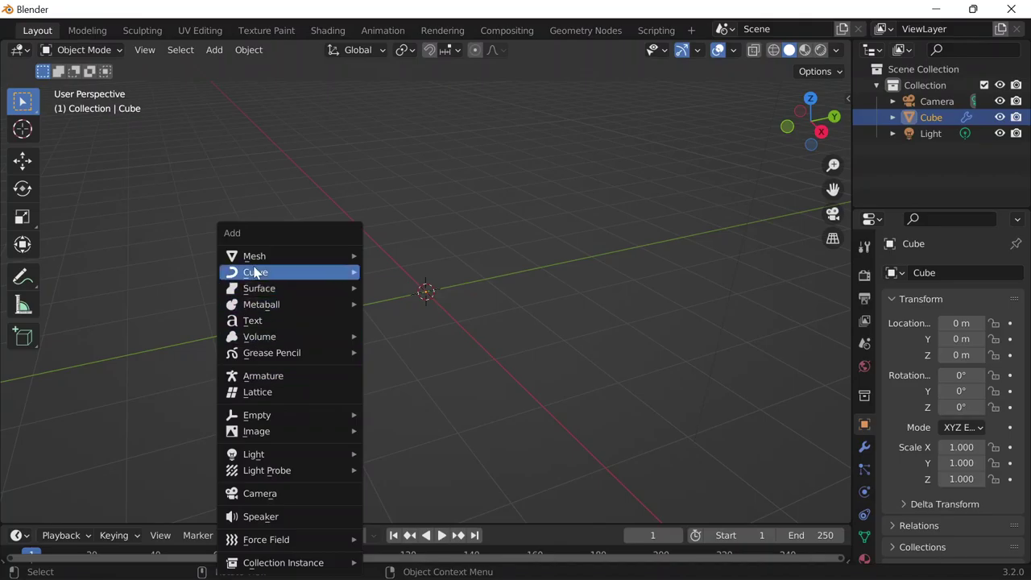
mouse_move(272, 258)
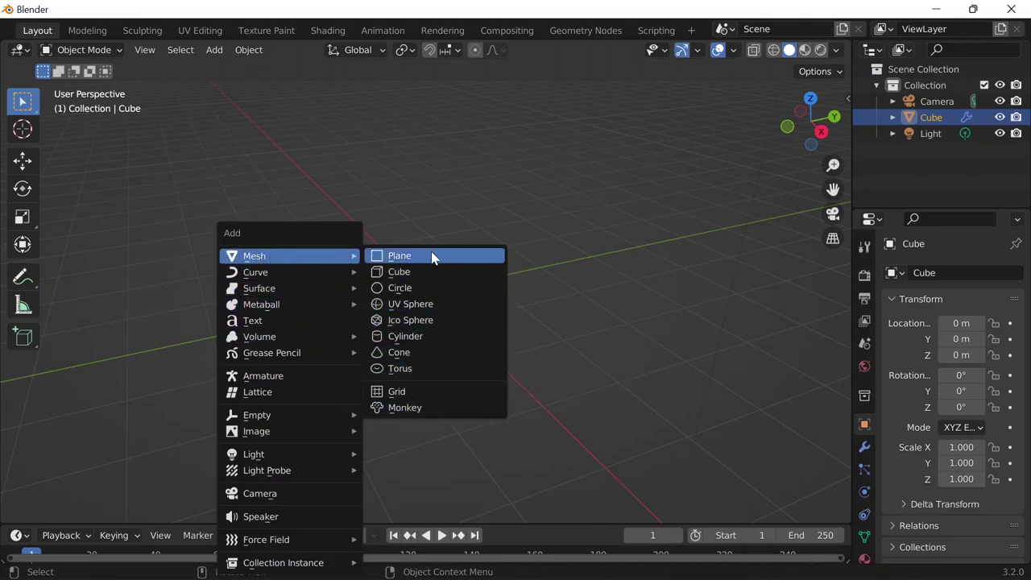
left_click(400, 369)
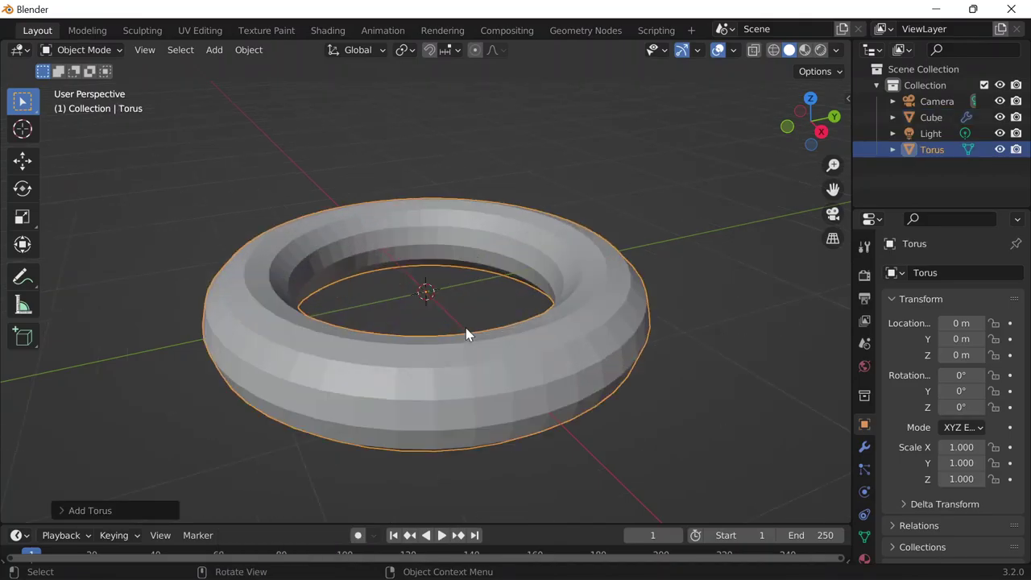
key("x")
left_click(467, 323)
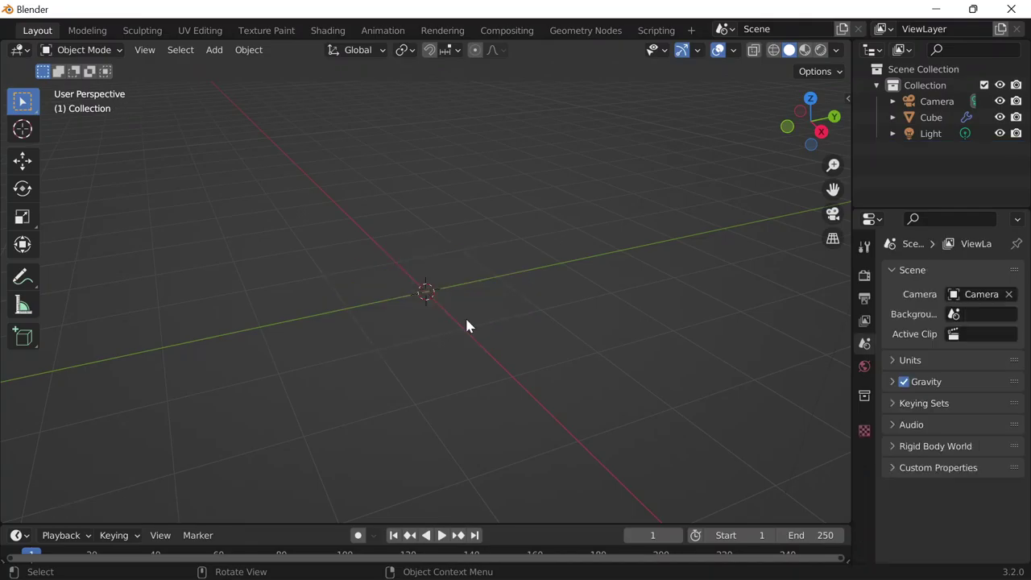
Add a cube and a plane mesh one after the other, deleting each before adding the next
key("shift+a")
mouse_move(417, 258)
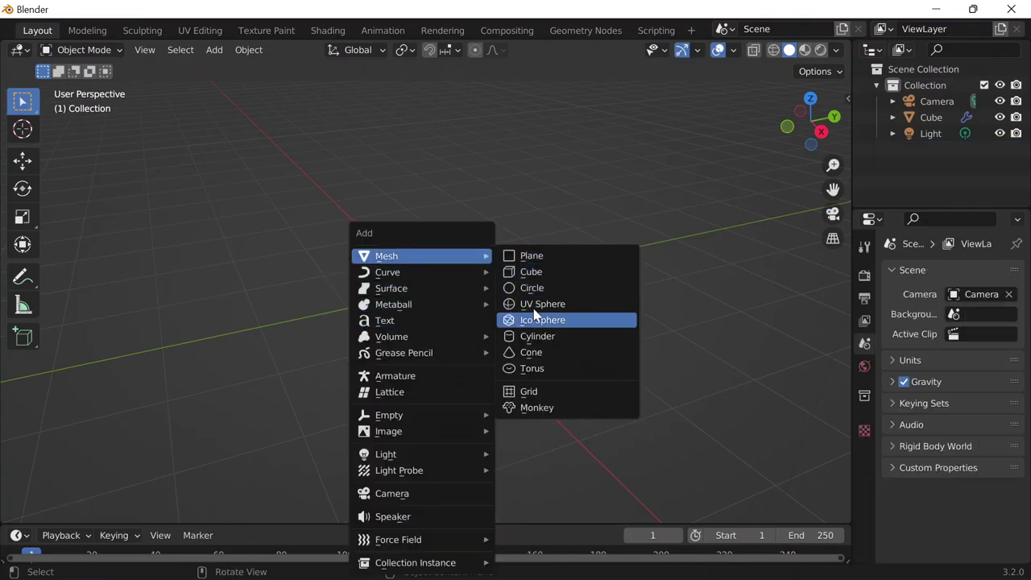
left_click(531, 272)
key("Delete")
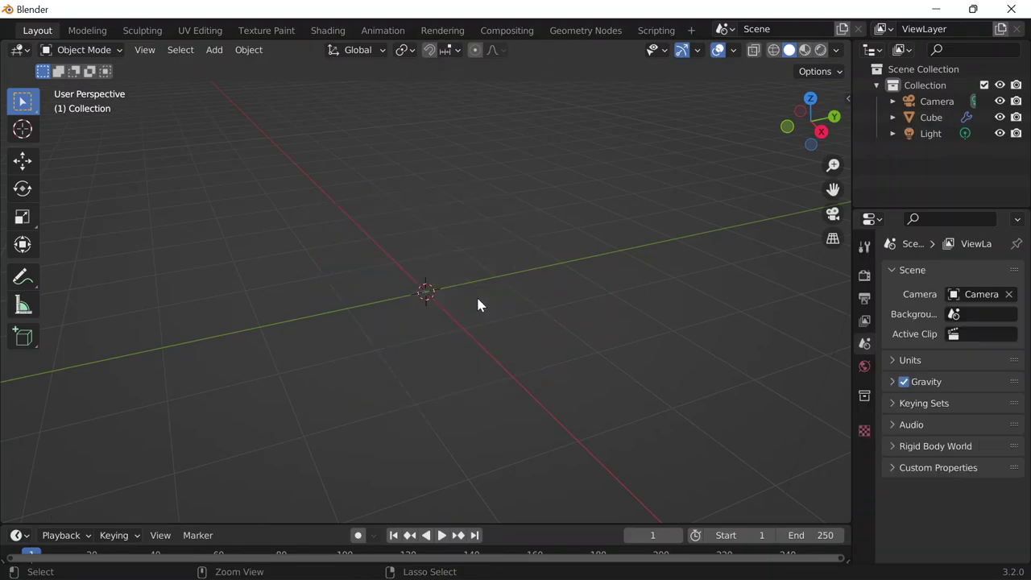
key("shift+a")
mouse_move(451, 258)
left_click(611, 257)
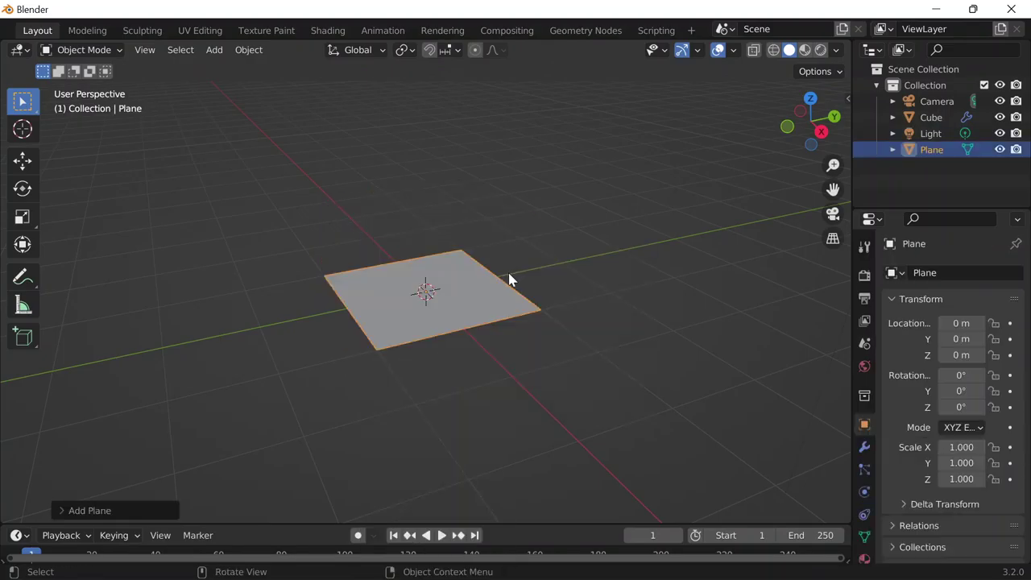
key("Delete")
Add a UV sphere and a circle mesh one after the other, deleting each again
key("shift+a")
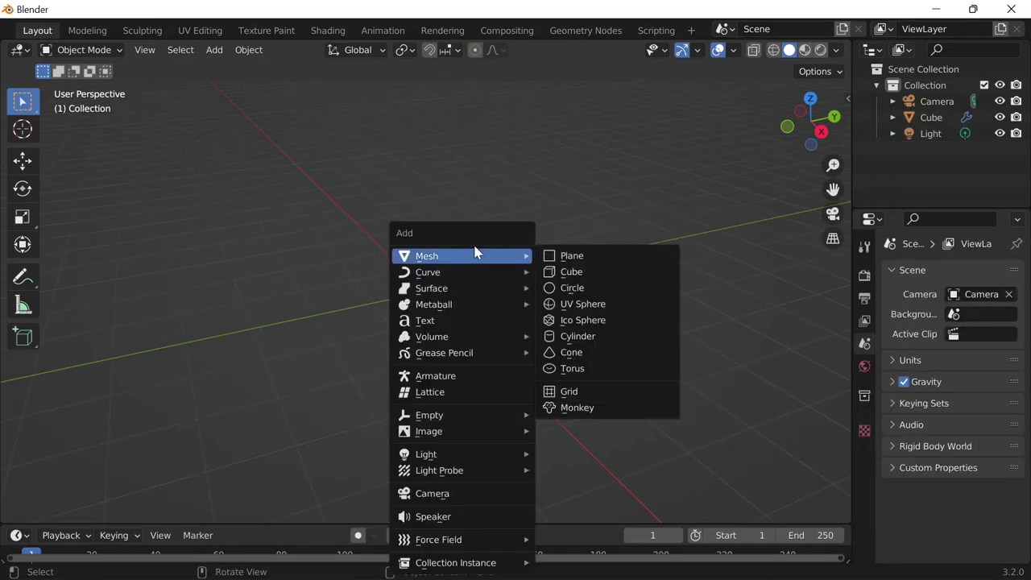
left_click(636, 307)
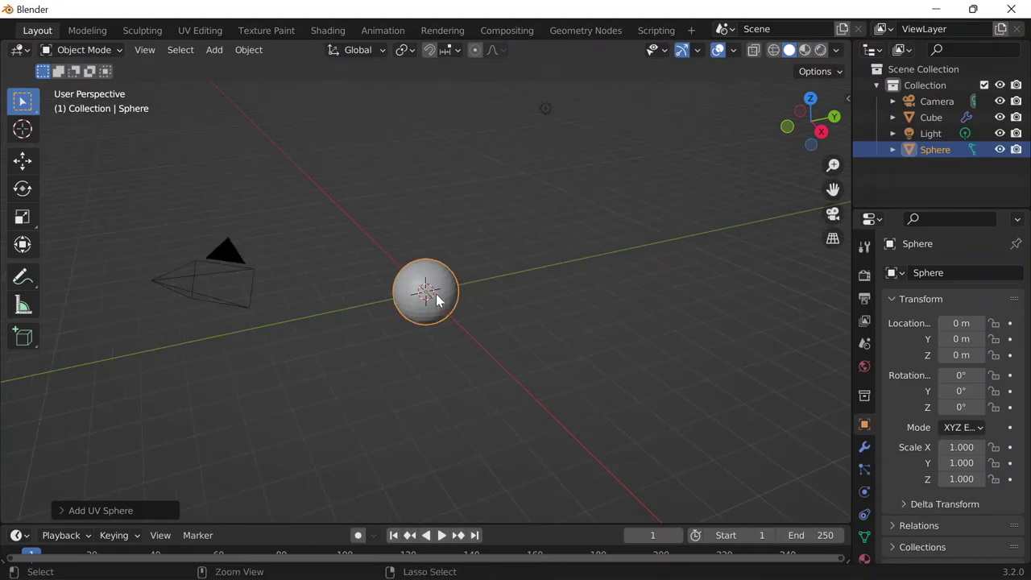
key("Delete")
key("shift+a")
mouse_move(430, 255)
left_click(581, 288)
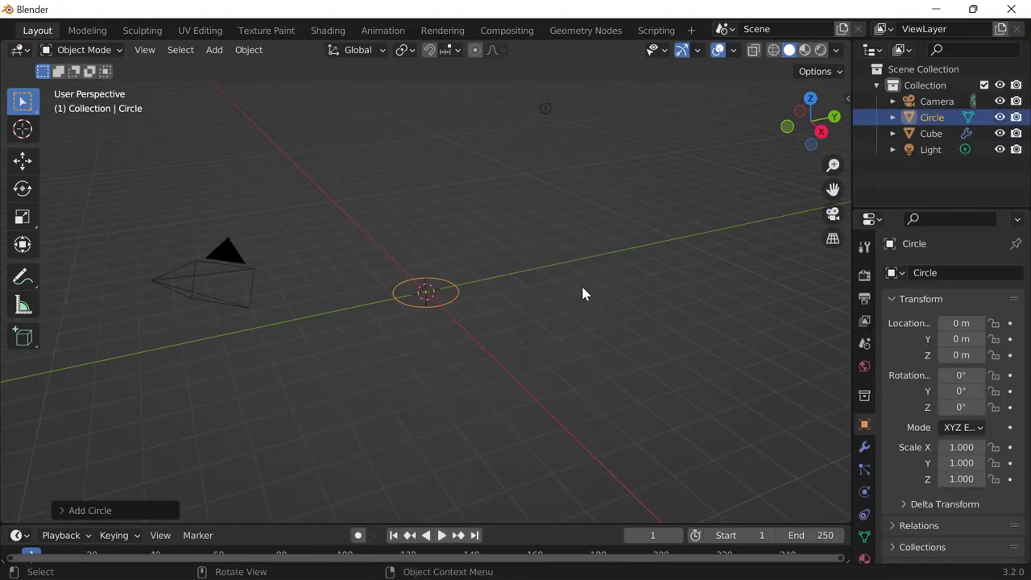
scroll(507, 292, "up", 5)
key("Delete")
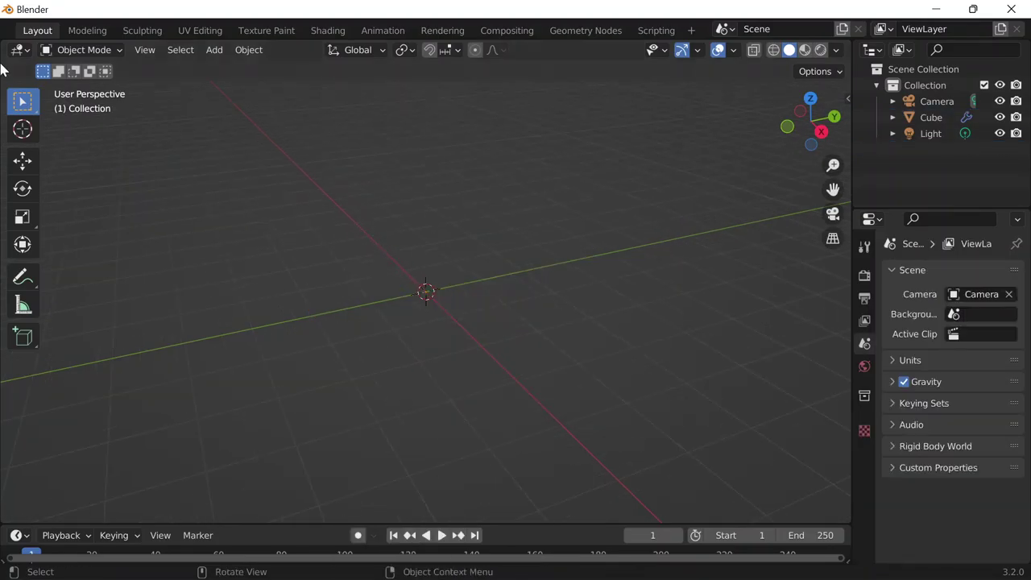
Add a new cube mesh in the Layout workspace and create a new geometry node tree for it in the Geometry Nodes workspace
left_click(600, 31)
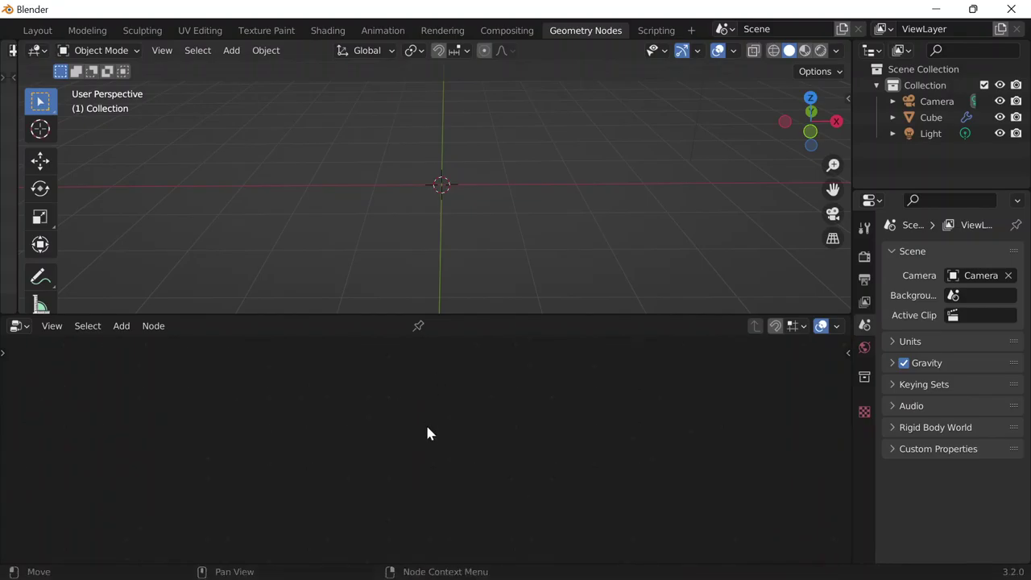
middle_click_drag(458, 170, 362, 219)
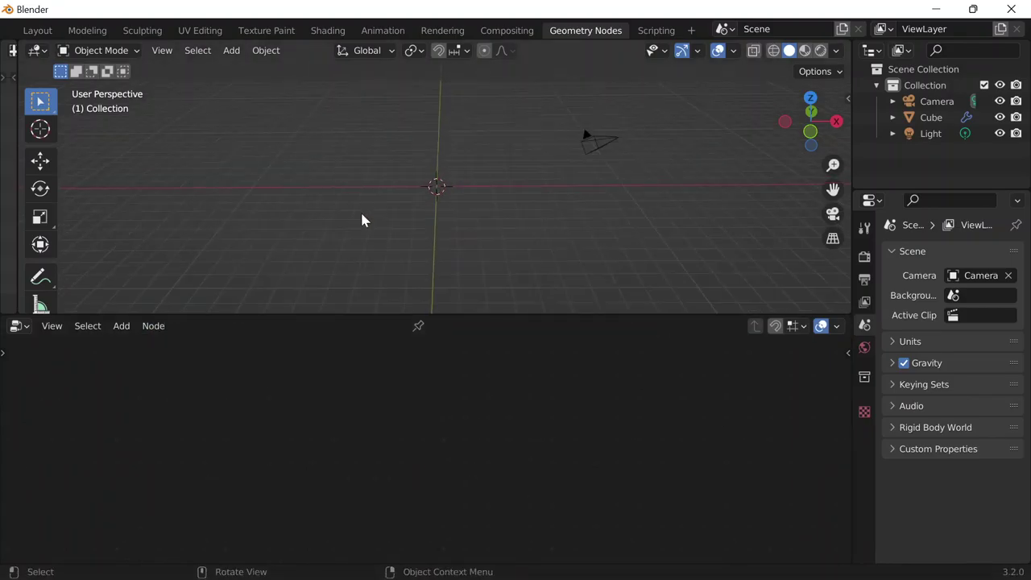
left_click(37, 30)
key("shift+a")
mouse_move(328, 183)
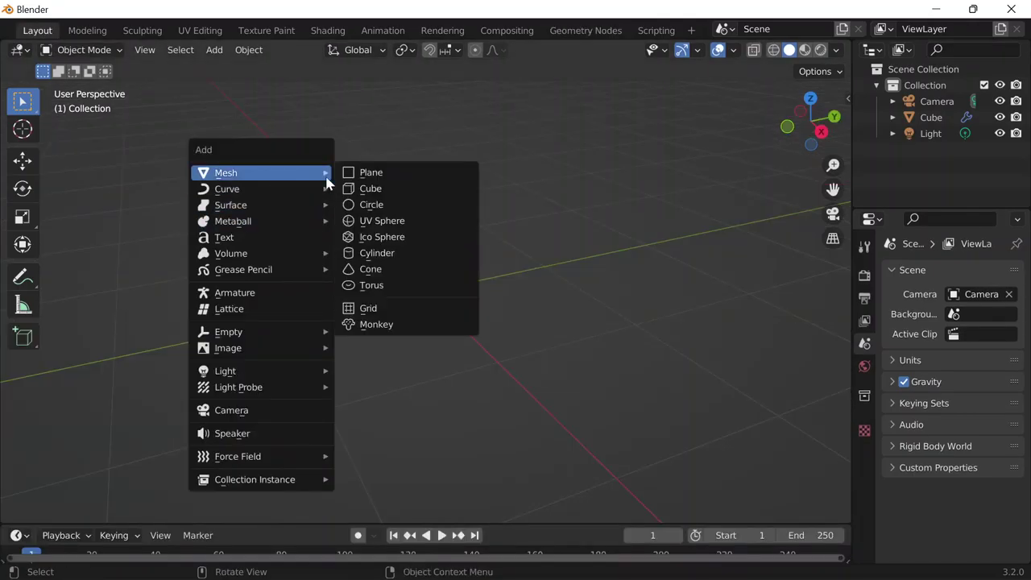
left_click(440, 188)
left_click(589, 31)
left_click(408, 325)
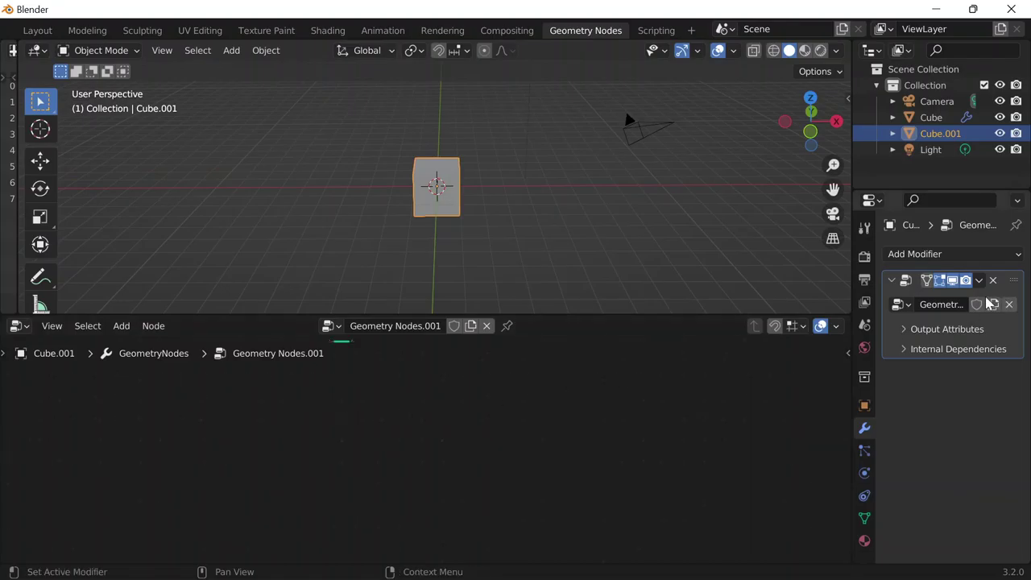
Disconnect the Group Input geometry from the Group Output node in the new node tree
middle_click_drag(482, 490, 577, 562)
scroll(476, 494, "up", 9)
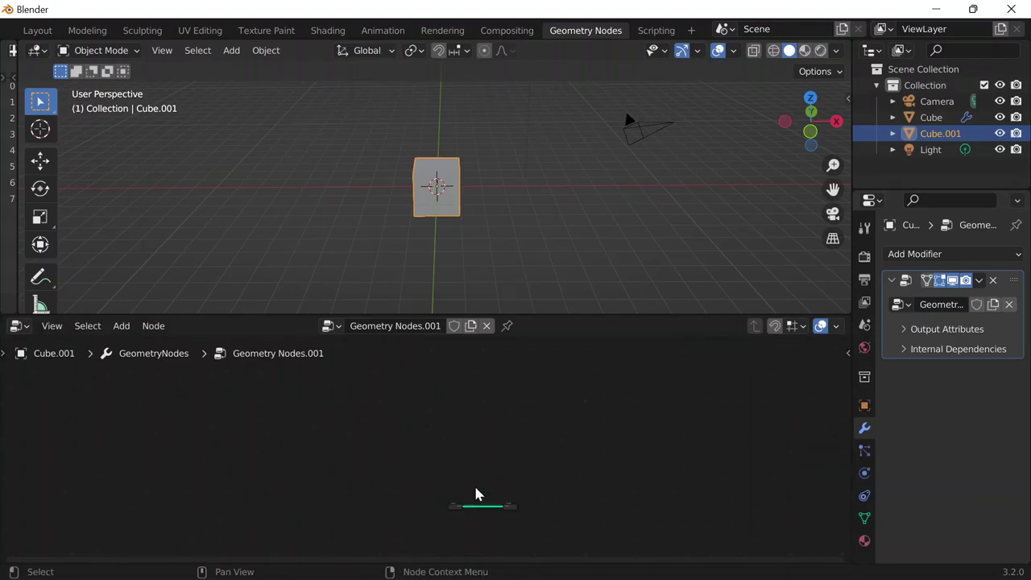
middle_click_drag(589, 510, 472, 407)
scroll(463, 406, "up", 9)
middle_click_drag(399, 407, 571, 504)
scroll(564, 497, "up", 6)
scroll(588, 472, "up", 8)
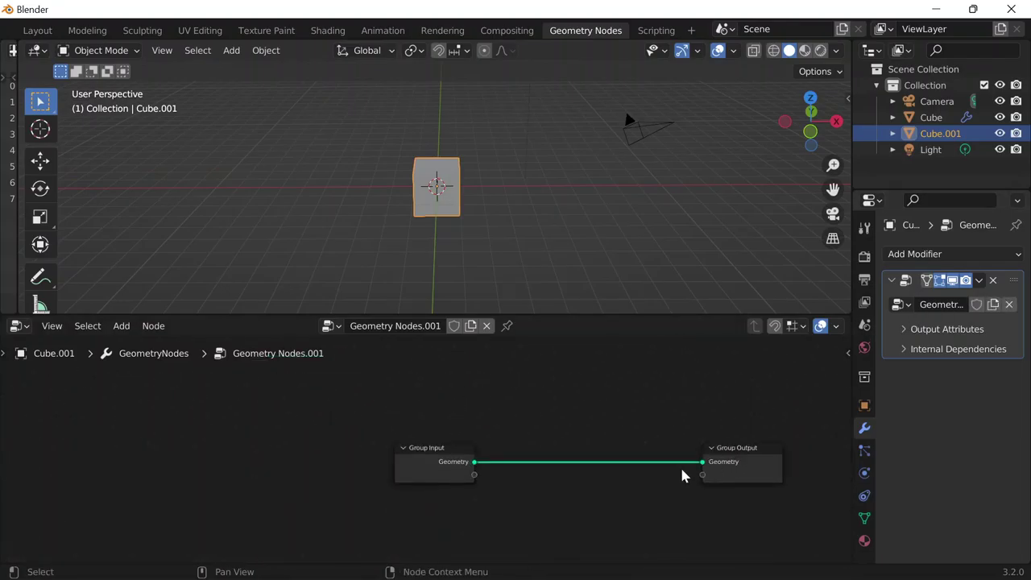
middle_click_drag(676, 409, 538, 392)
scroll(528, 448, "up", 4)
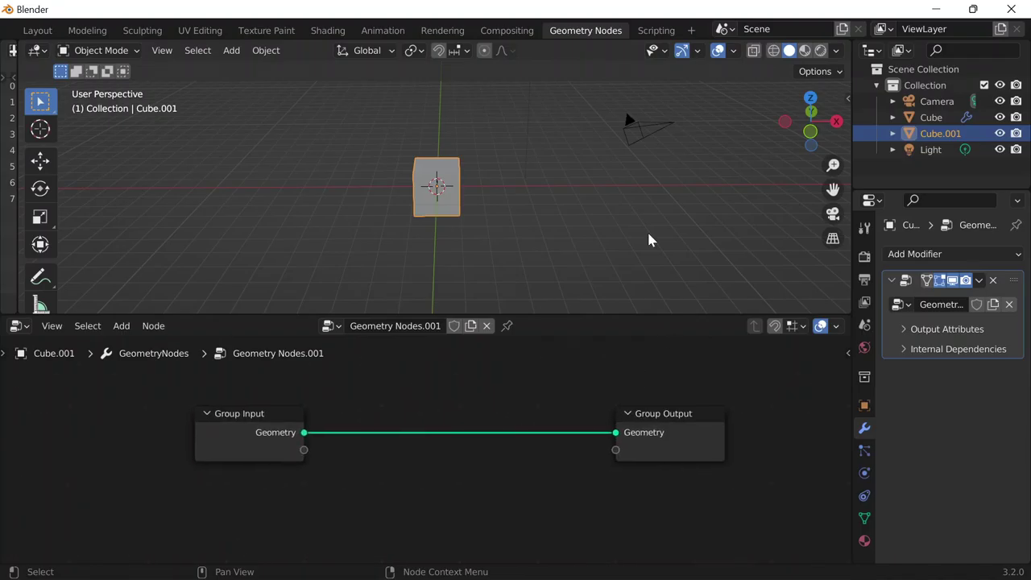
left_click_drag(615, 432, 322, 414)
Add a Mesh Line node between the group nodes and connect its Mesh output to the Geometry input of Group Output
left_click(121, 326)
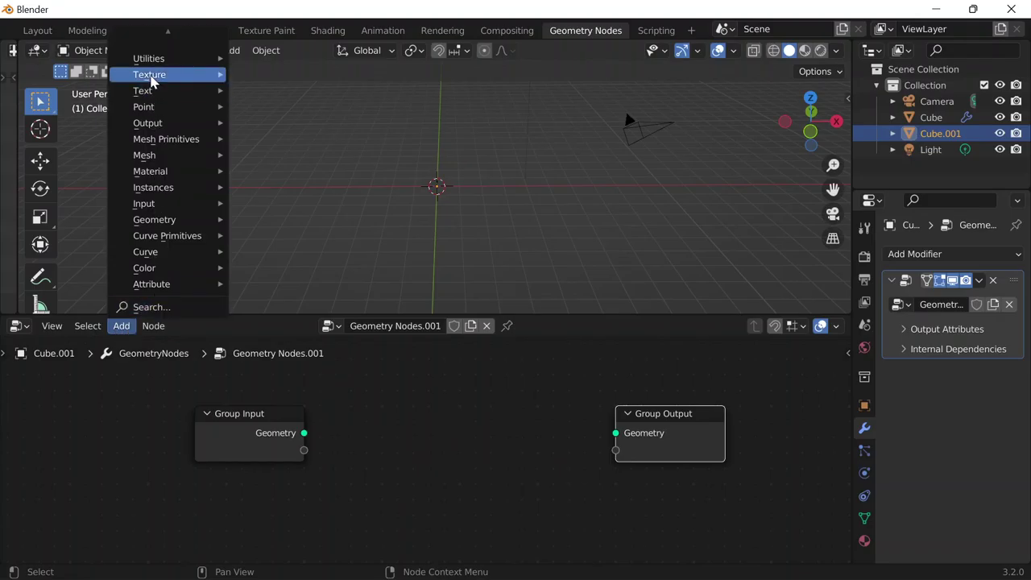
mouse_move(155, 142)
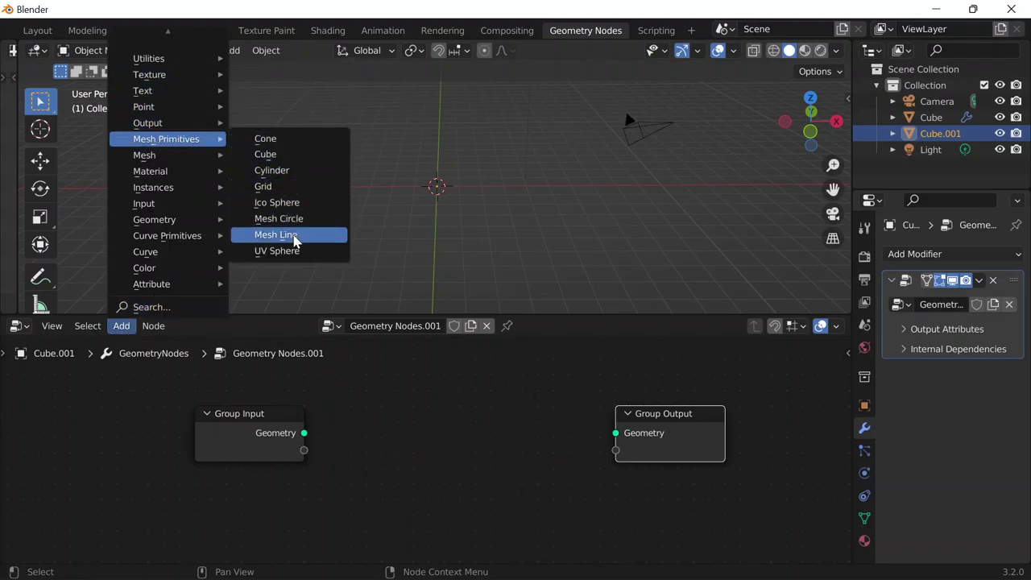
left_click(296, 241)
left_click(497, 414)
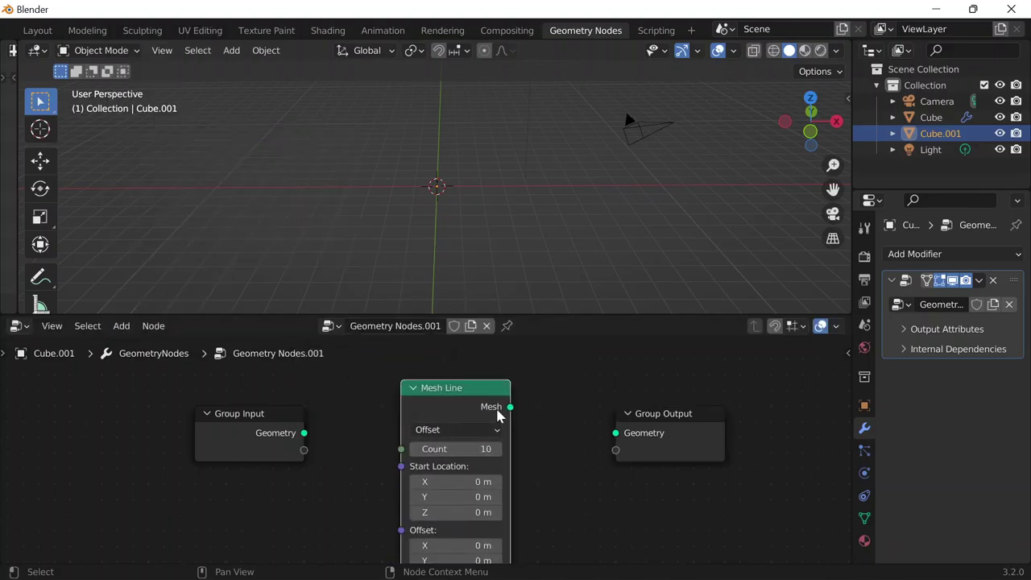
left_click_drag(514, 411, 619, 441)
middle_click_drag(484, 140, 456, 213)
left_click(442, 168)
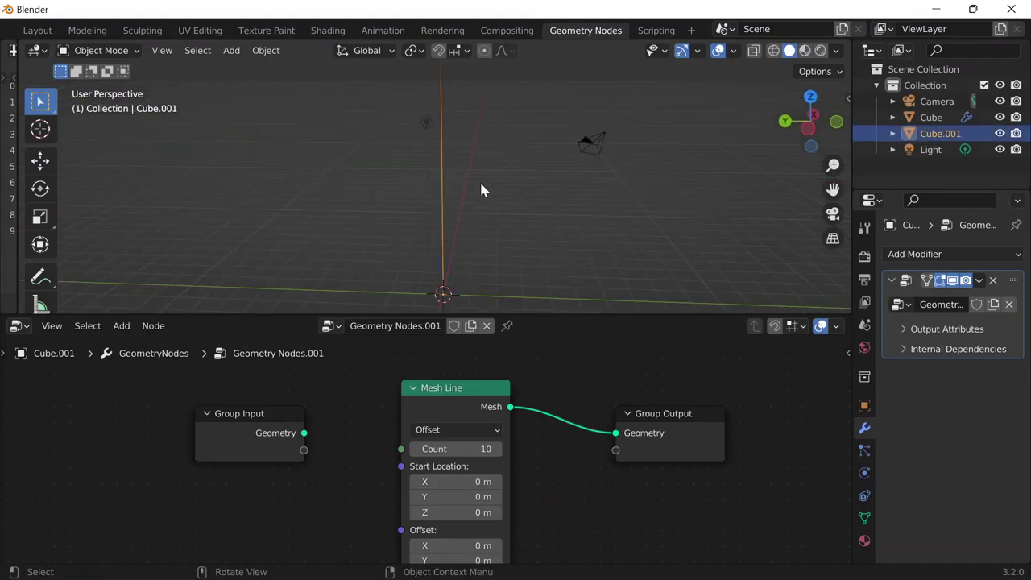
left_click(498, 208)
middle_click_drag(497, 208, 394, 229)
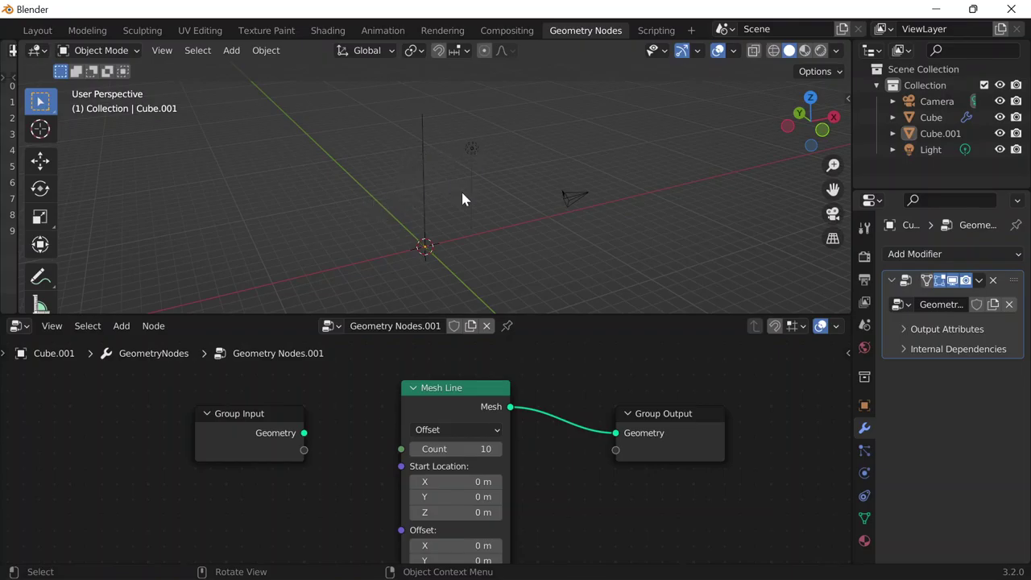
middle_click_drag(451, 193, 387, 153)
Raise Mesh Line and Group Output above Group Input, and detach and reconnect the link from Mesh to Group Output
left_click_drag(656, 425, 681, 358)
left_click_drag(504, 398, 498, 344)
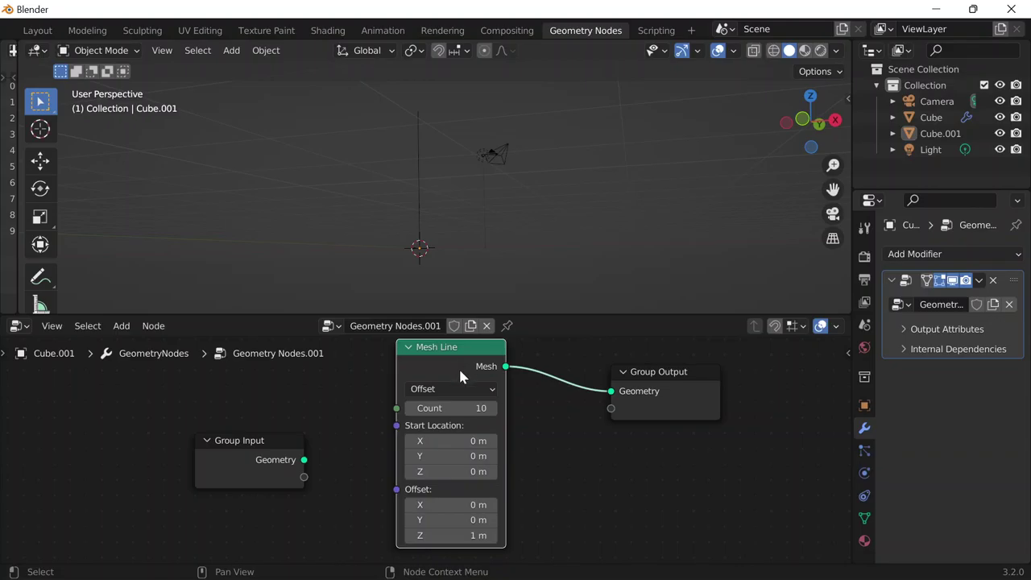
left_click_drag(612, 392, 571, 412)
scroll(514, 393, "down", 1)
left_click_drag(501, 387, 597, 410)
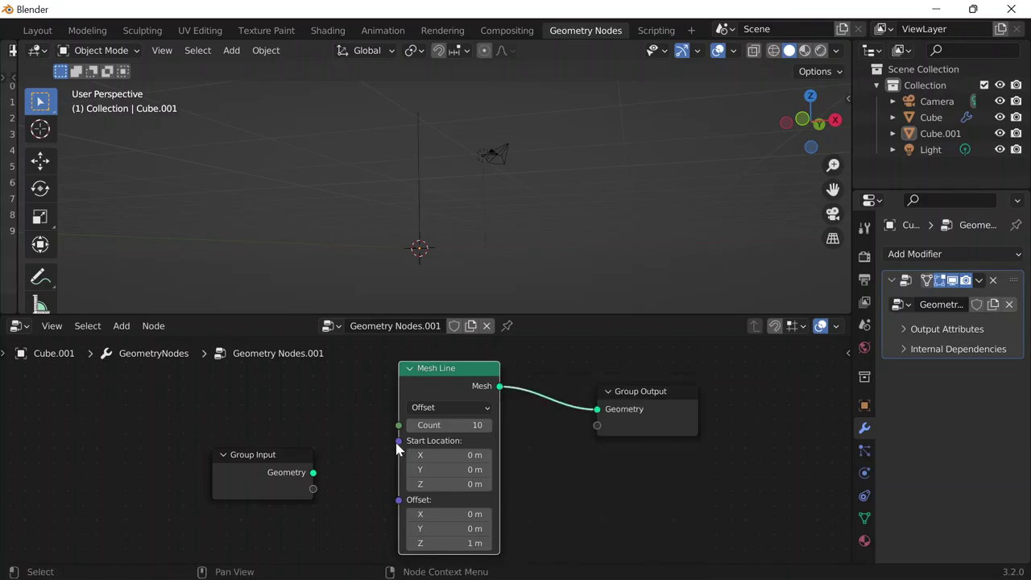
Try to connect the Group Input's Geometry output to the Count input of the Mesh Line node
left_click_drag(398, 441, 221, 384)
left_click_drag(398, 425, 292, 385)
middle_click_drag(525, 153, 530, 223)
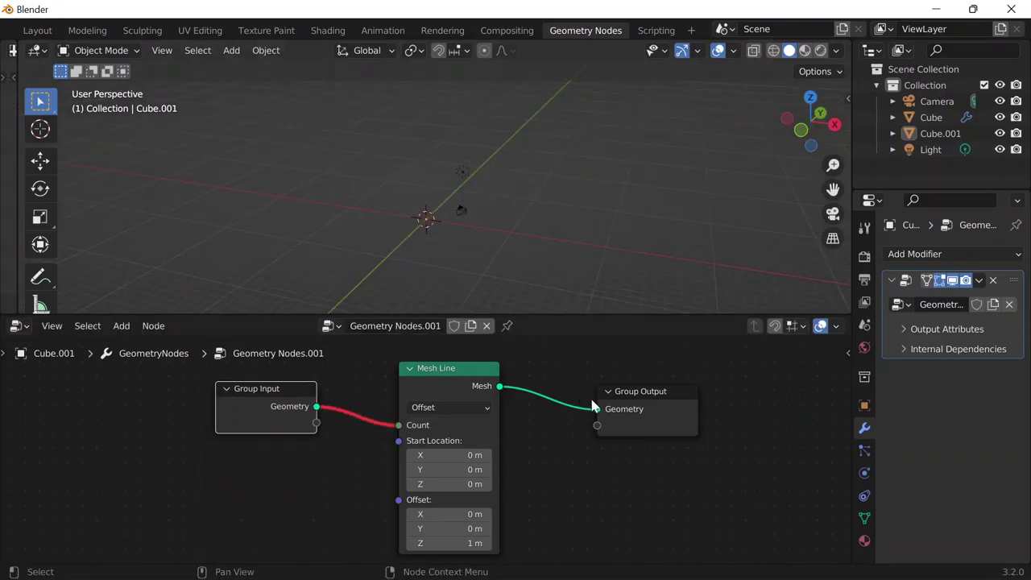
left_click_drag(597, 409, 476, 393)
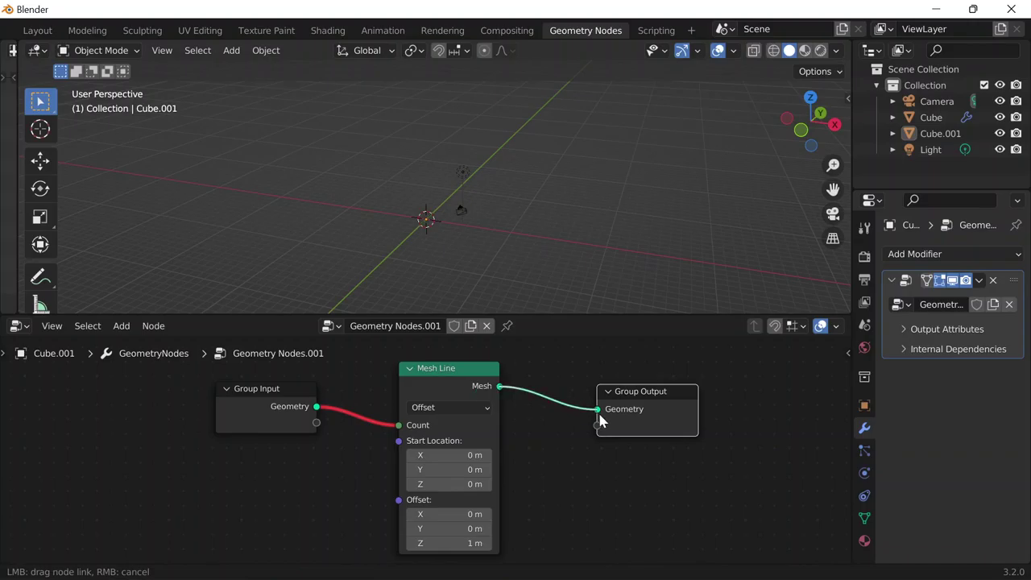
left_click_drag(601, 421, 598, 417)
right_click(336, 414)
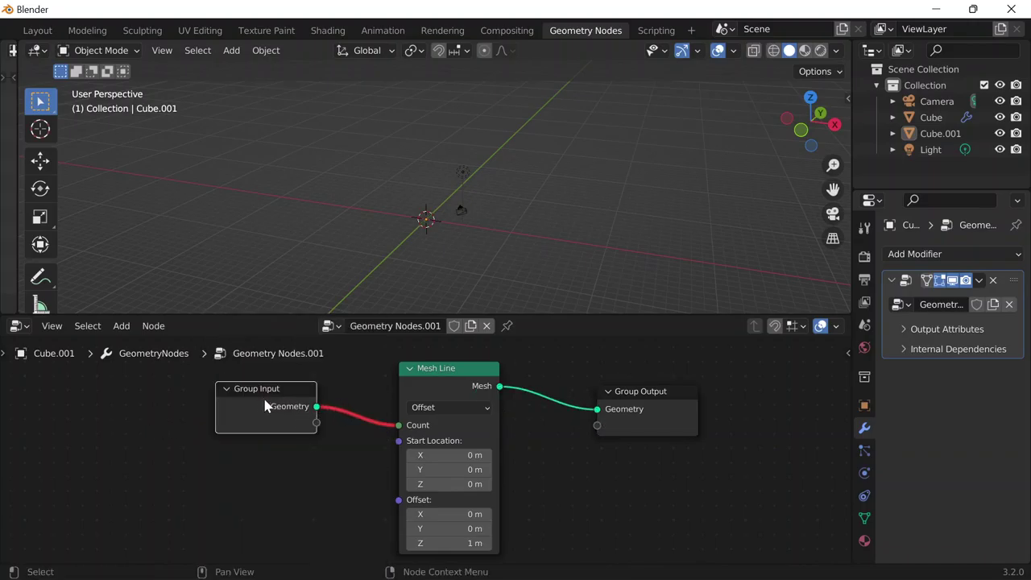
left_click(442, 388)
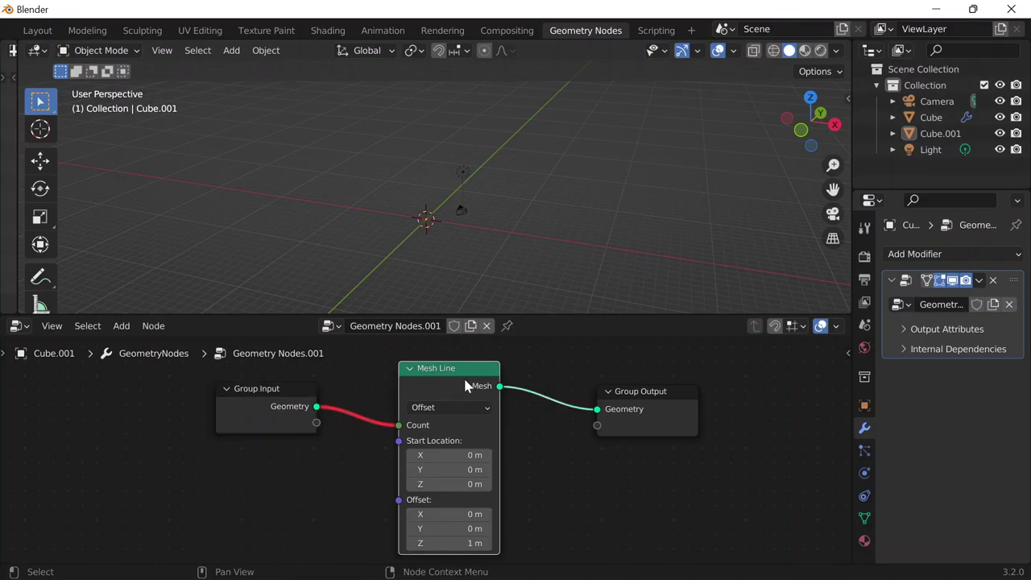
Remove the link between Group Input and the Mesh Line's Count input
left_click_drag(400, 426, 321, 412)
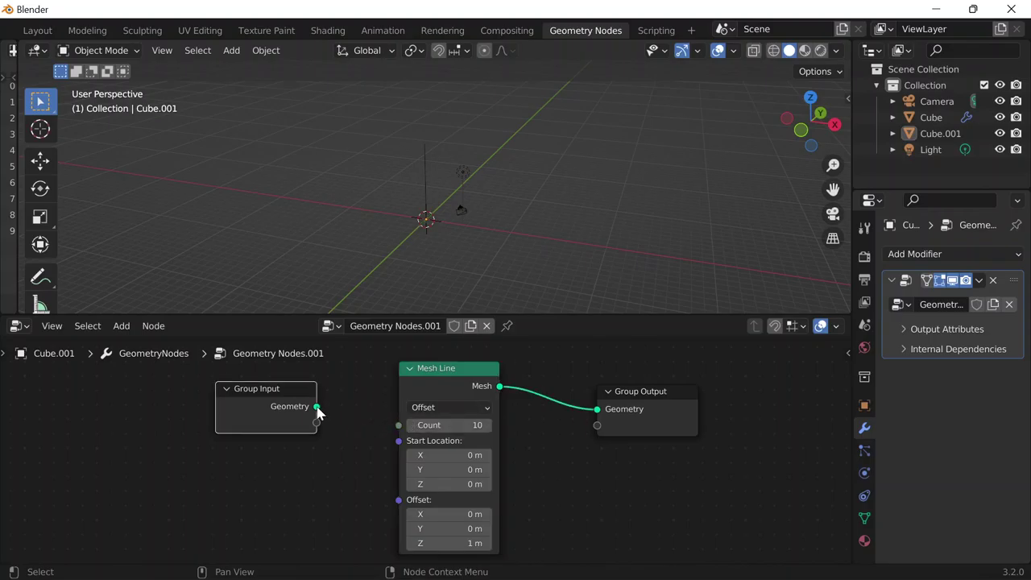
mouse_move(316, 422)
left_mouse_down()
mouse_move(398, 424)
mouse_move(298, 413)
left_mouse_up()
left_click(436, 370)
left_click_drag(399, 425, 396, 393)
mouse_move(468, 364)
left_mouse_down()
mouse_move(512, 378)
mouse_move(465, 358)
left_mouse_up()
Compare the original cube mesh in Edit Mode with the Mesh Line output, relating the cube to the Group Input node
scroll(469, 152, "down", 4)
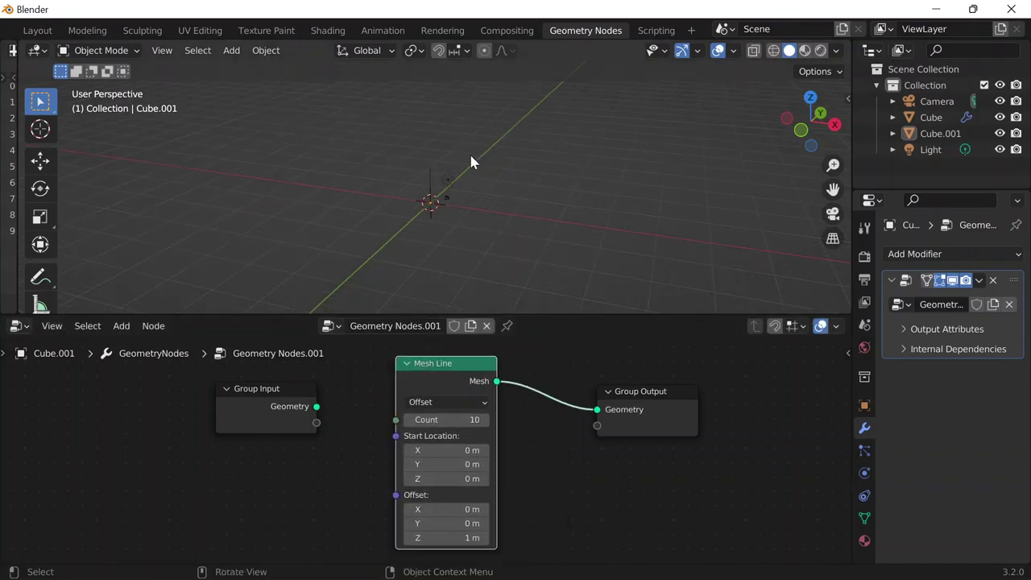
scroll(435, 189, "up", 10)
key("Tab")
scroll(358, 238, "down", 4)
scroll(423, 237, "up", 6)
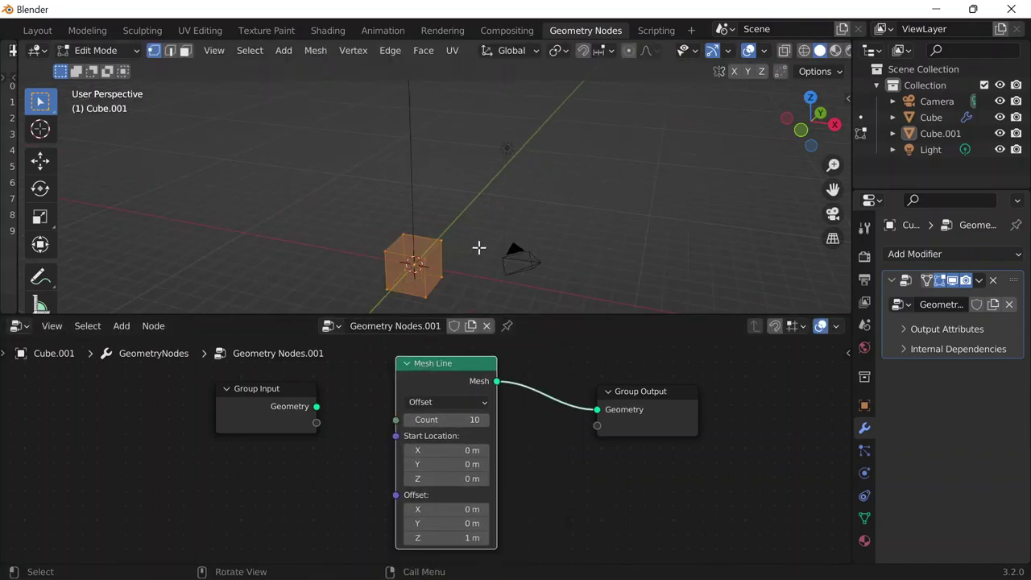
middle_click_drag(557, 250, 648, 211)
scroll(503, 244, "down", 6)
left_click(270, 407)
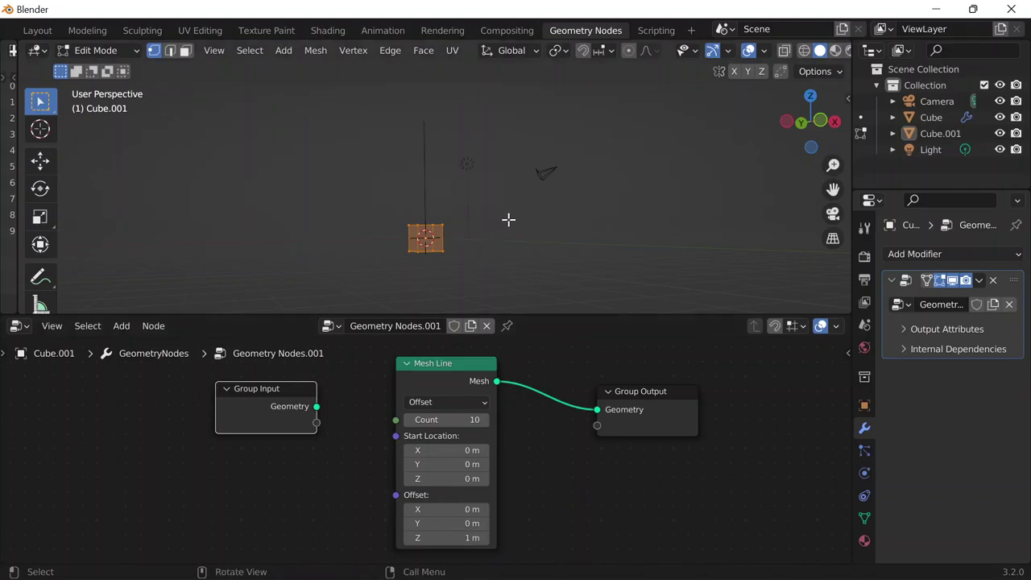
key("Tab")
scroll(461, 393, "down", 1)
scroll(463, 392, "up", 3)
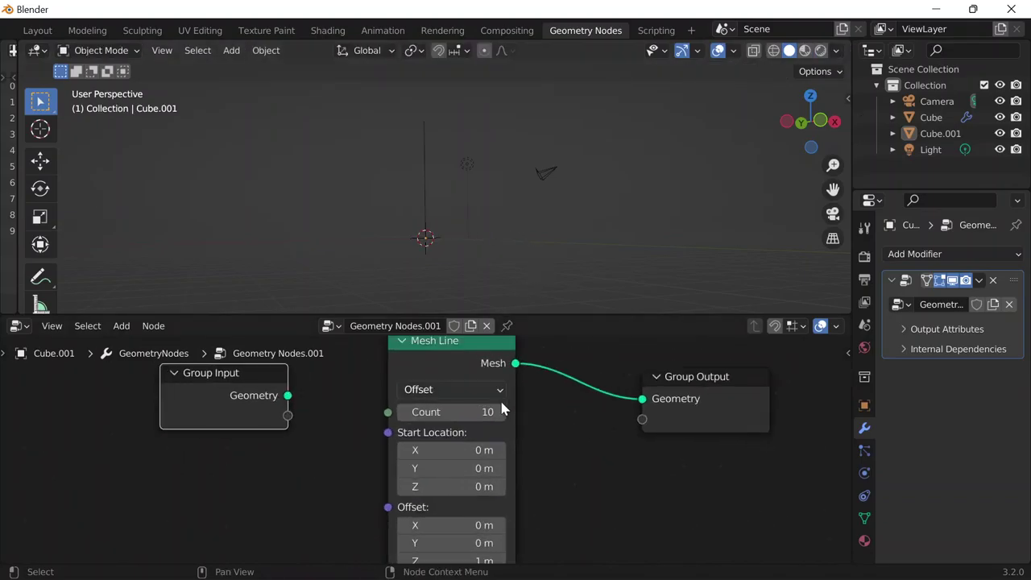
scroll(501, 394, "down", 2)
middle_click_drag(521, 217, 515, 227)
scroll(440, 140, "down", 1)
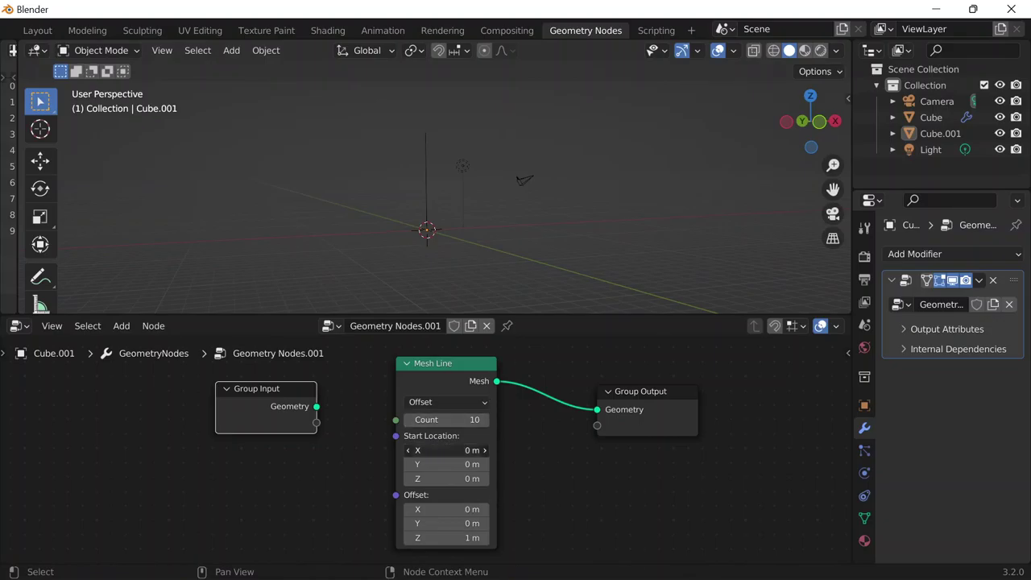
Set the Mesh Line's Start Location to about 6.2, -20.3, 0.4 m and its Offset to about 1.2, 2.2, -4.3 m
left_click_drag(451, 450, 412, 464)
left_click_drag(481, 479, 435, 478)
middle_click_drag(562, 222, 508, 225)
left_click_drag(443, 509, 453, 538)
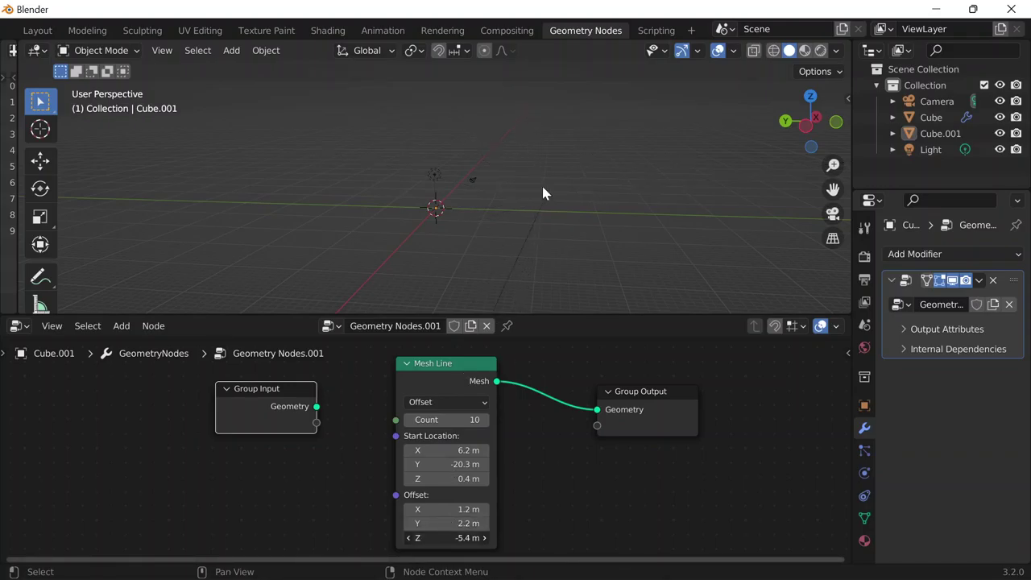
left_click_drag(543, 187, 597, 182)
middle_click_drag(597, 181, 539, 201)
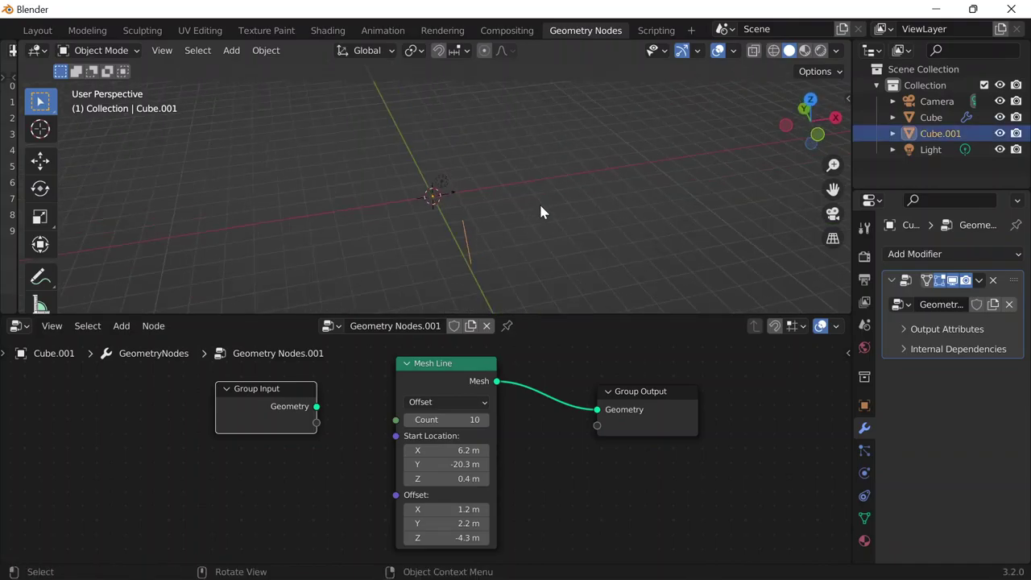
Level the Group Output node with Mesh Line and add a Value node below Group Input
left_click_drag(685, 427, 690, 399)
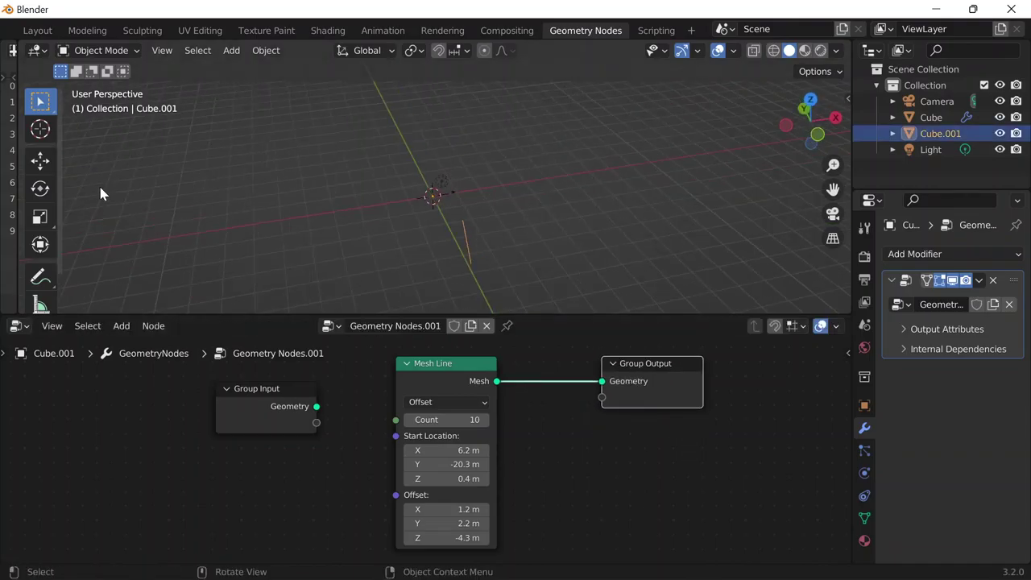
left_click(118, 327)
left_click(125, 325)
left_click(126, 325)
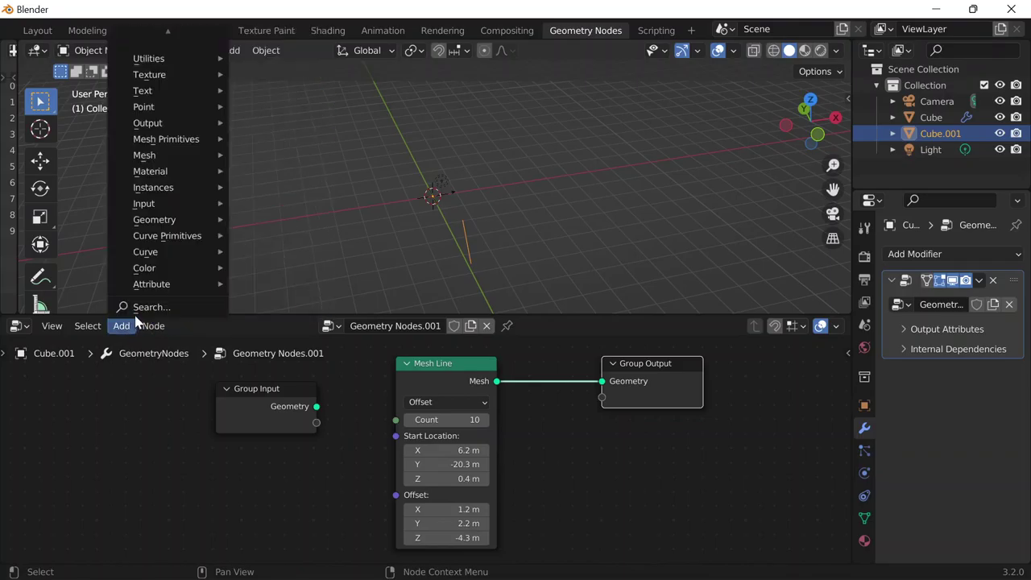
left_click(137, 307)
type("value")
key("Return")
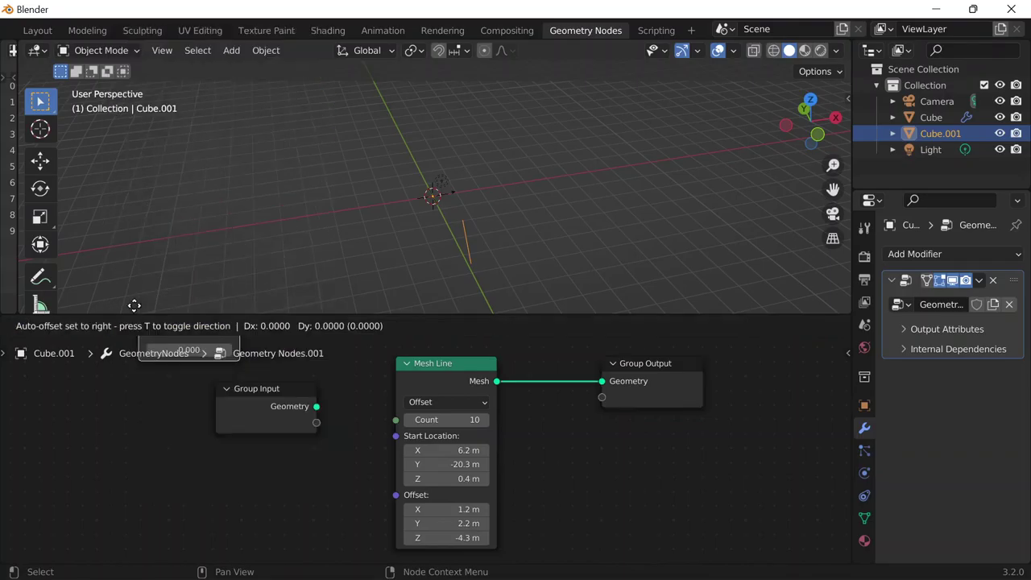
left_click(264, 468)
left_click_drag(359, 481, 386, 461)
scroll(359, 425, "down", 2)
scroll(385, 435, "up", 3)
left_click_drag(389, 499, 325, 507)
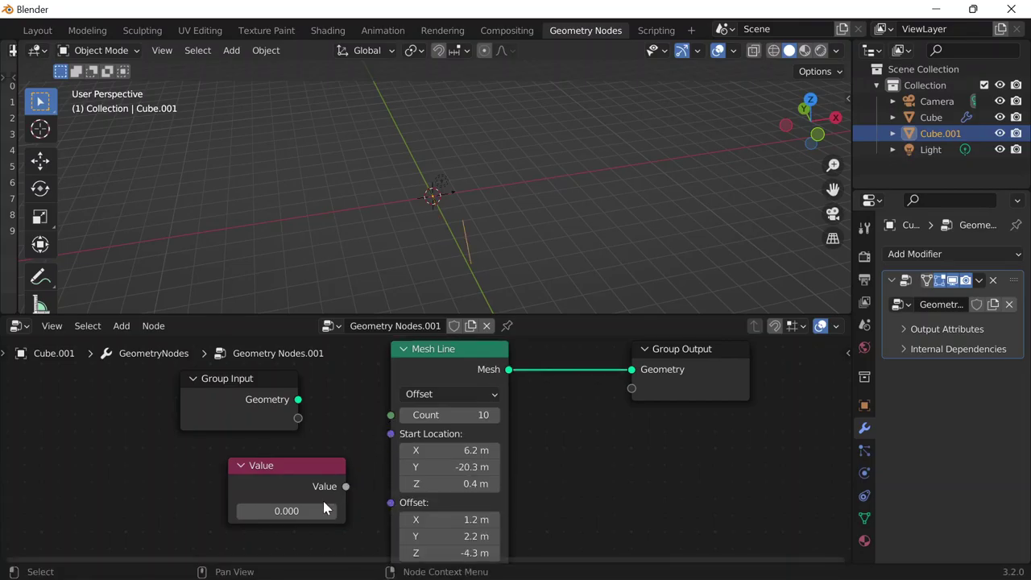
Duplicate the Value node and place the copy directly below the original
middle_click_drag(484, 232, 612, 201)
left_click(447, 519)
left_click(365, 457)
middle_click_drag(376, 431, 368, 404)
left_click(257, 466)
key("shift+d")
left_click(260, 552)
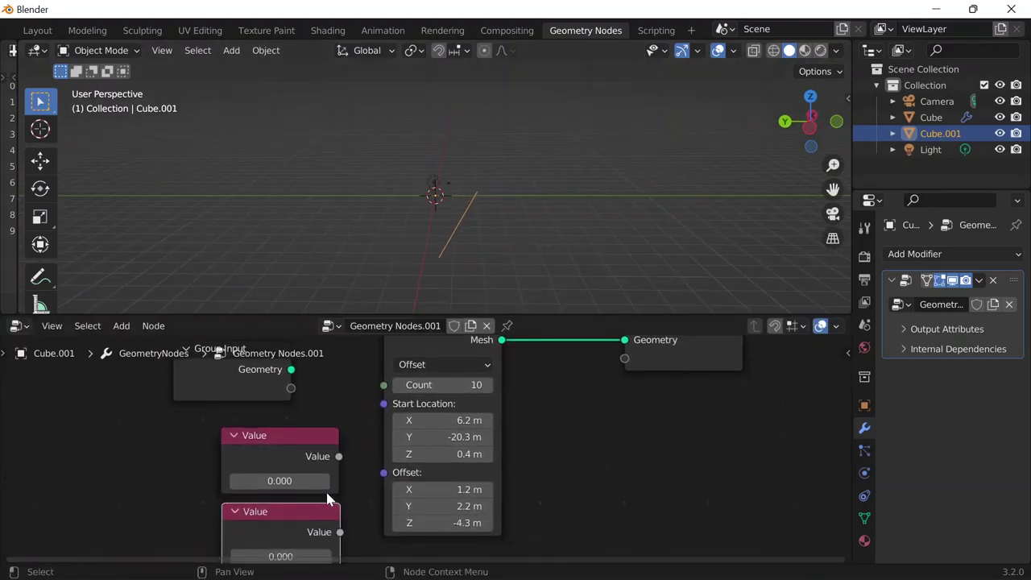
Connect the upper Value node to the Mesh Line's Start Location and the lower Value node to its Offset
left_click_drag(339, 457, 383, 404)
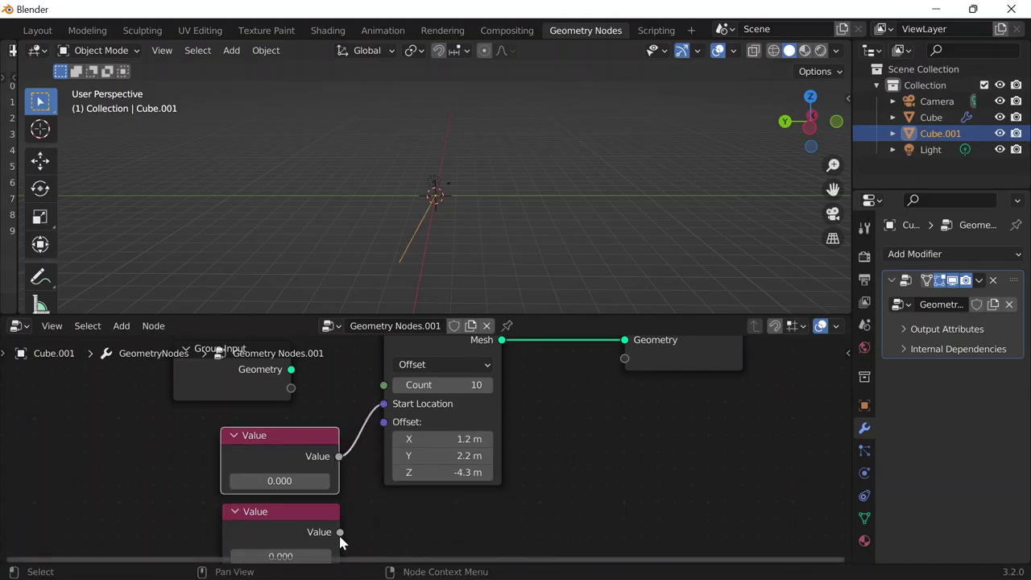
left_click_drag(340, 533, 383, 423)
scroll(383, 423, "down", 2)
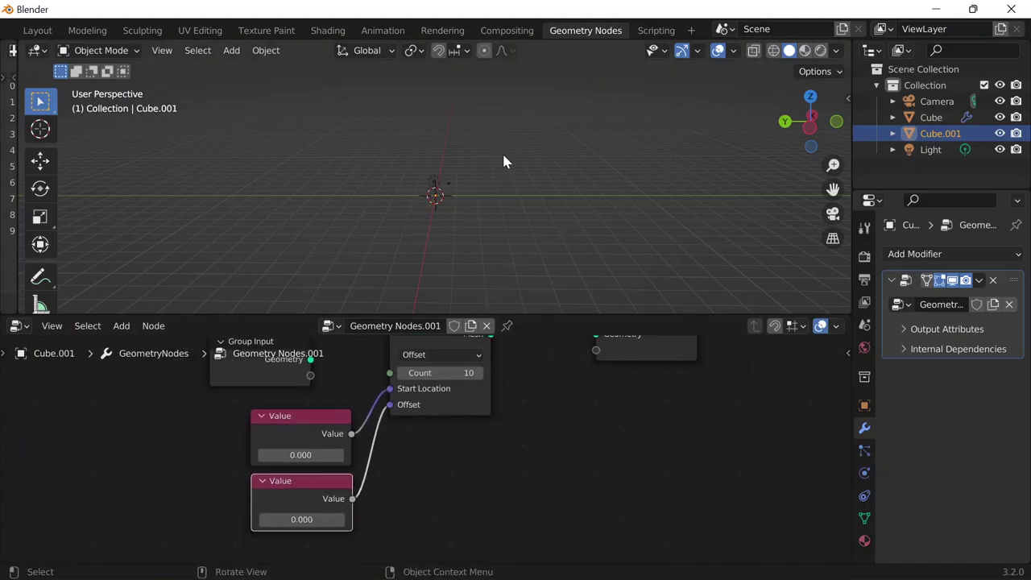
Examine the Mesh Line output in the viewport, selecting the scene objects in turn and ending on Cube.001
middle_click_drag(502, 152, 456, 261)
left_click(453, 259)
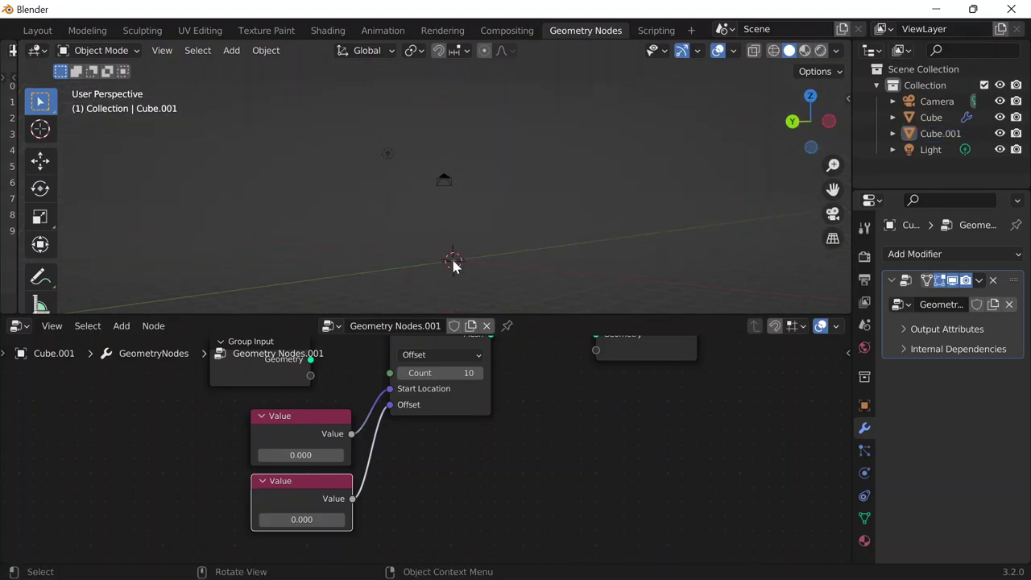
scroll(449, 342, "down", 1)
middle_click_drag(441, 365, 445, 388)
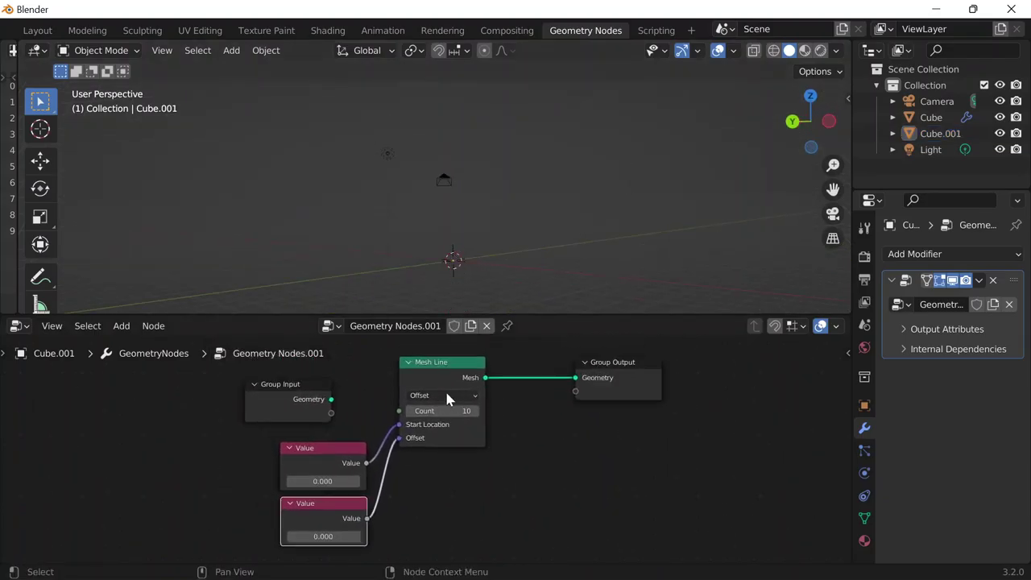
left_click(433, 380)
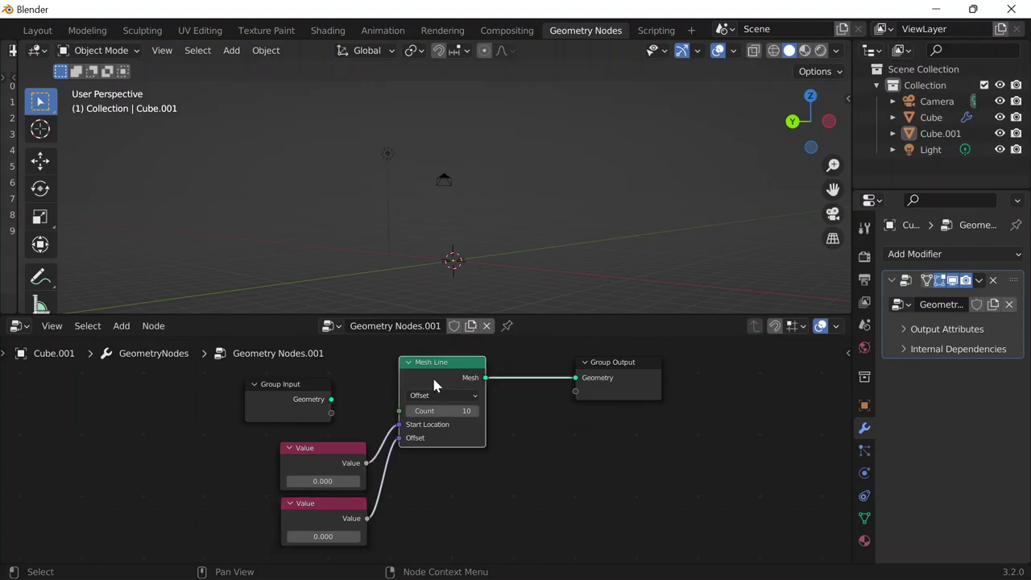
left_click(932, 149)
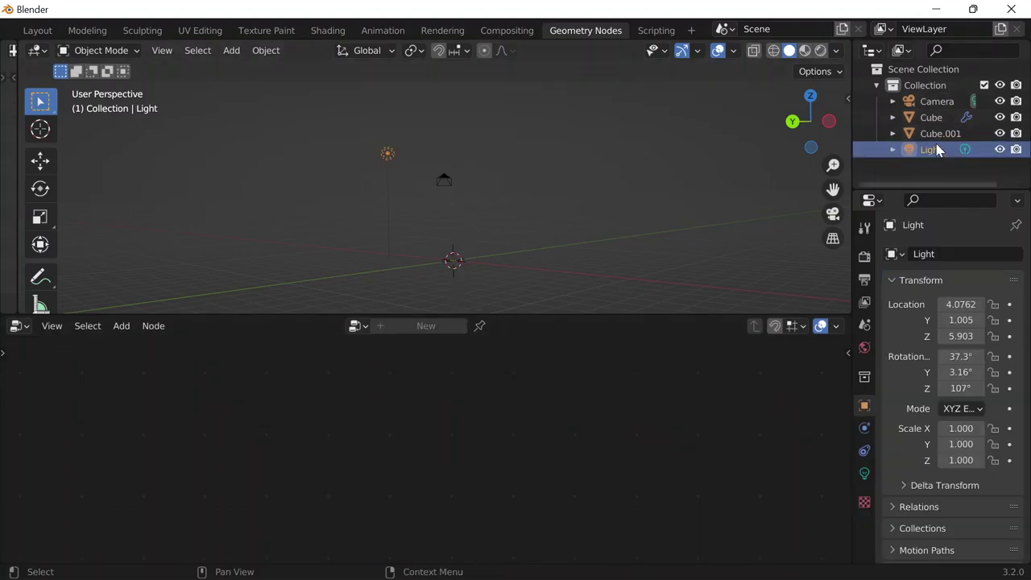
left_click(932, 117)
left_click(936, 105)
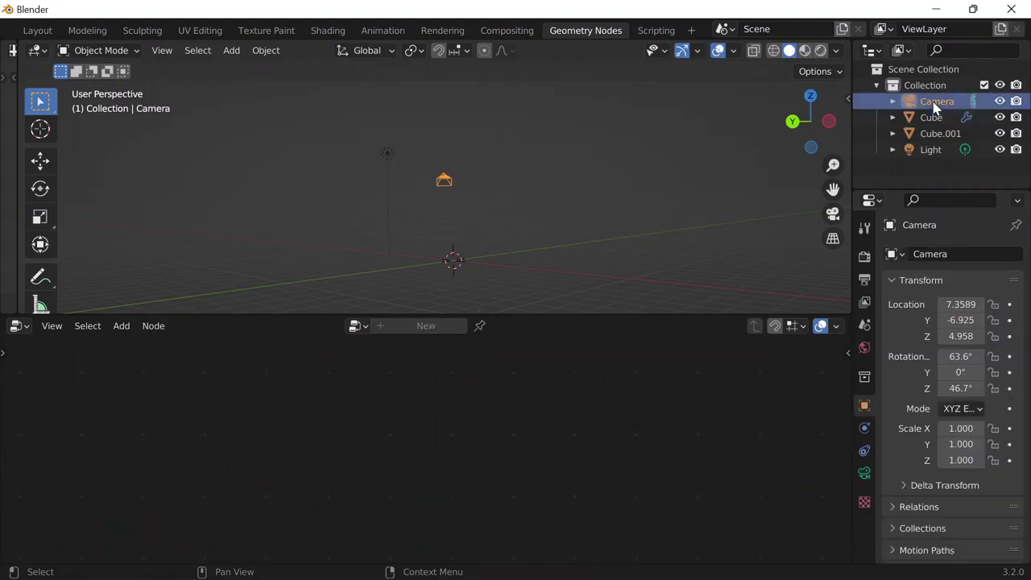
left_click(932, 118)
middle_click_drag(492, 216, 709, 242)
left_click(941, 134)
middle_click_drag(626, 157, 493, 197)
middle_click_drag(532, 253, 476, 276)
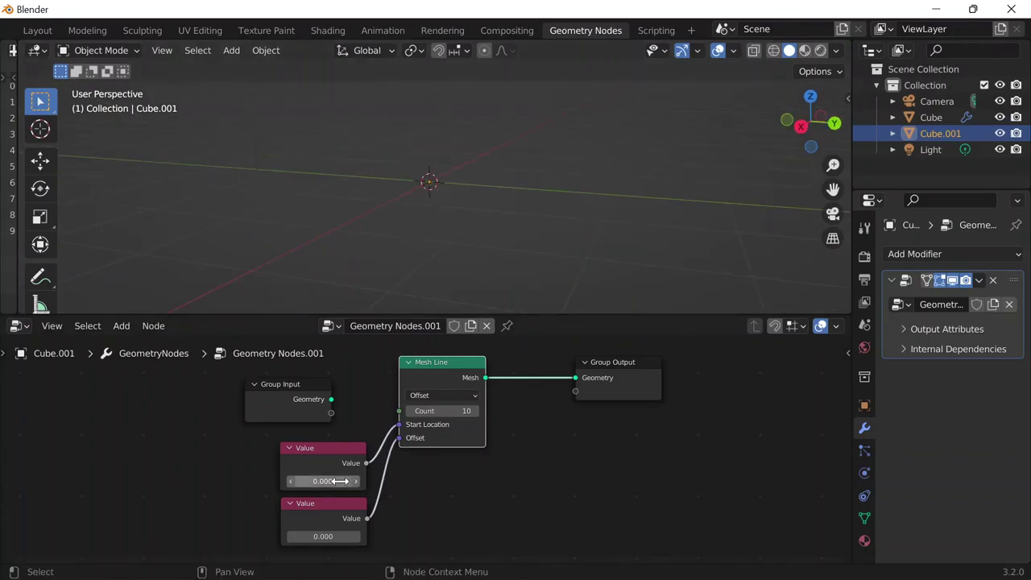
Disconnect both Value nodes from the Mesh Line's Start Location and Offset, and set its Count to 5
left_click_drag(398, 438, 399, 409)
scroll(425, 197, "down", 3)
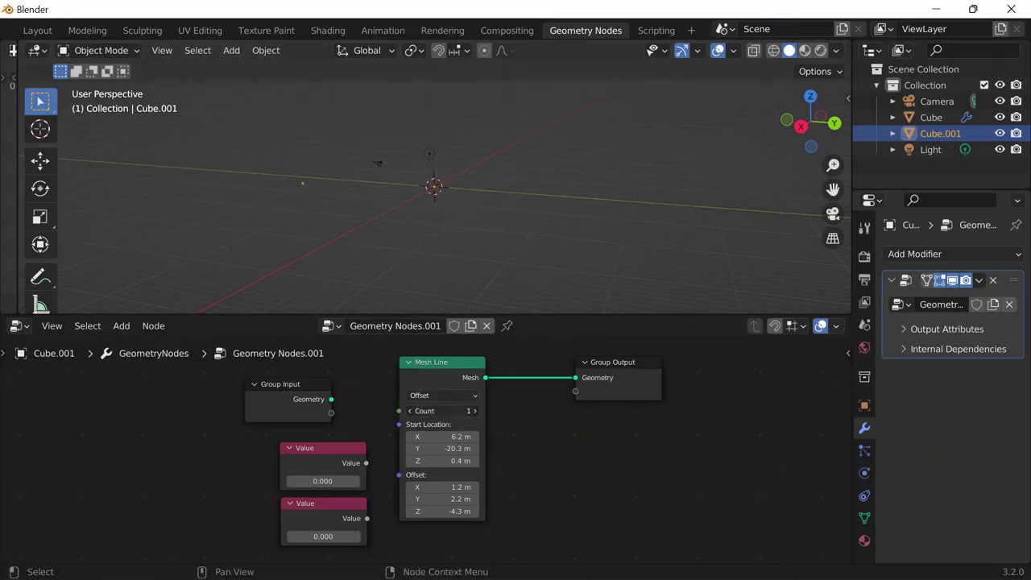
left_click_drag(442, 411, 476, 411)
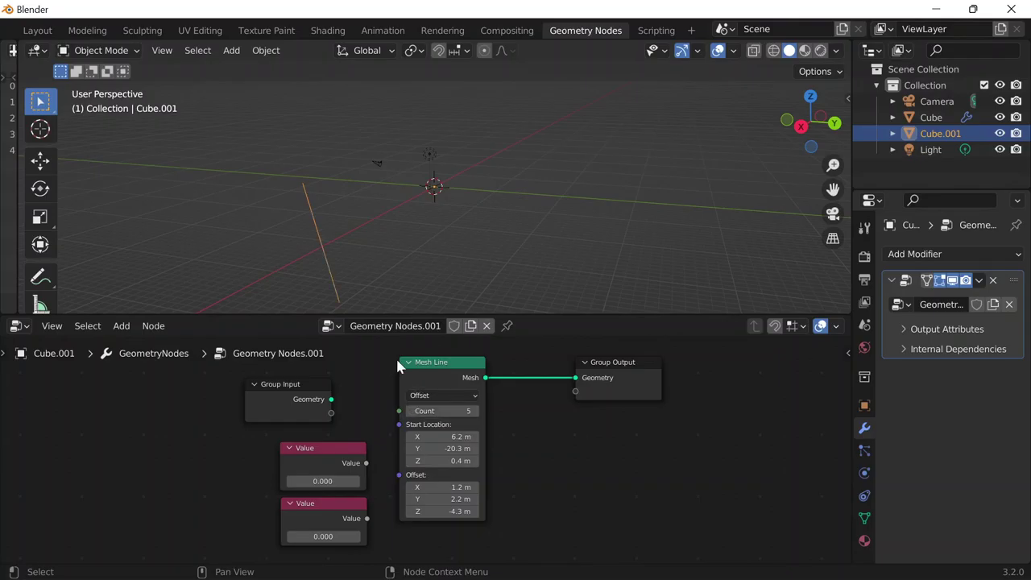
middle_click_drag(344, 249, 390, 242)
scroll(390, 242, "up", 1)
left_click_drag(442, 411, 433, 411)
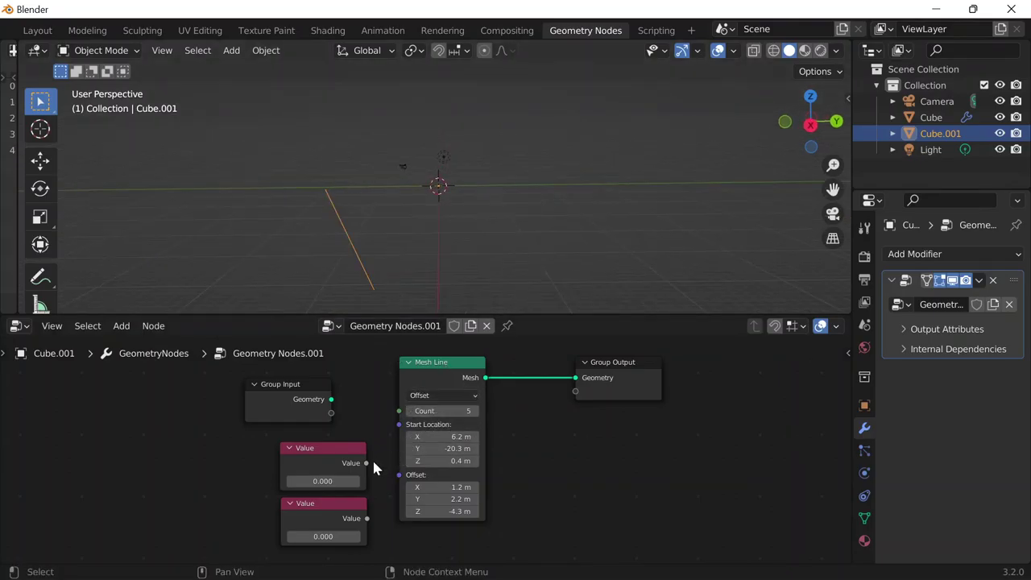
Connect the upper Value node to the Mesh Line's Count and set its value to 5
left_click_drag(368, 464, 398, 413)
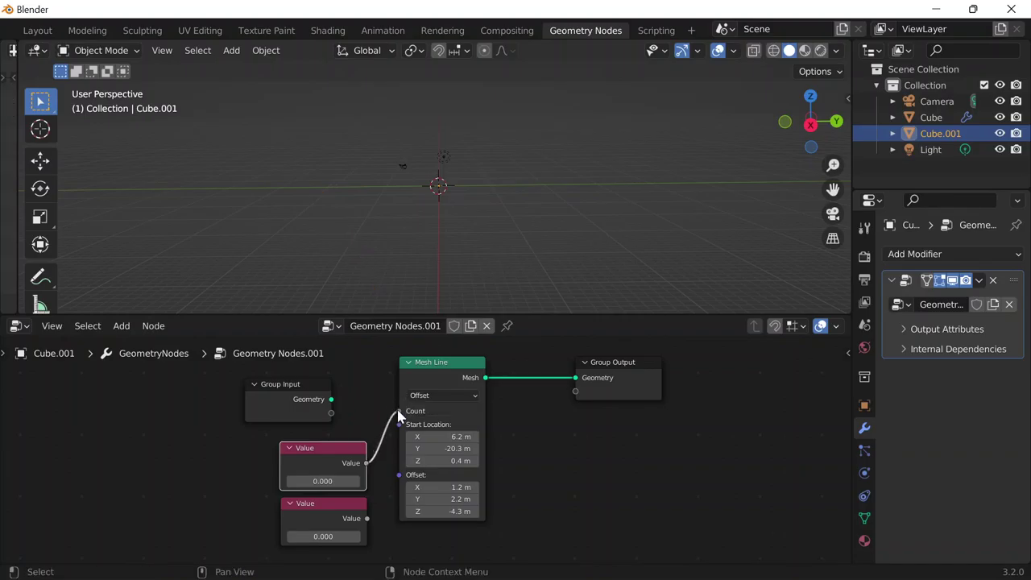
left_click(344, 481)
type("5")
key("Return")
middle_click_drag(431, 190, 475, 242)
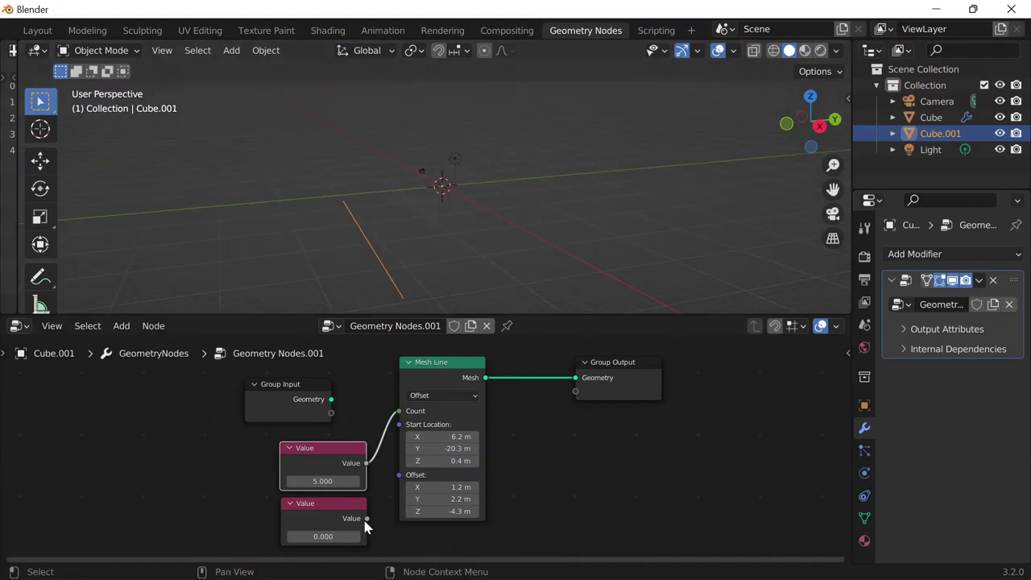
Connect the lower Value node to the Mesh Line's Offset and set its value to 3
left_click_drag(366, 518, 399, 475)
left_click(346, 535)
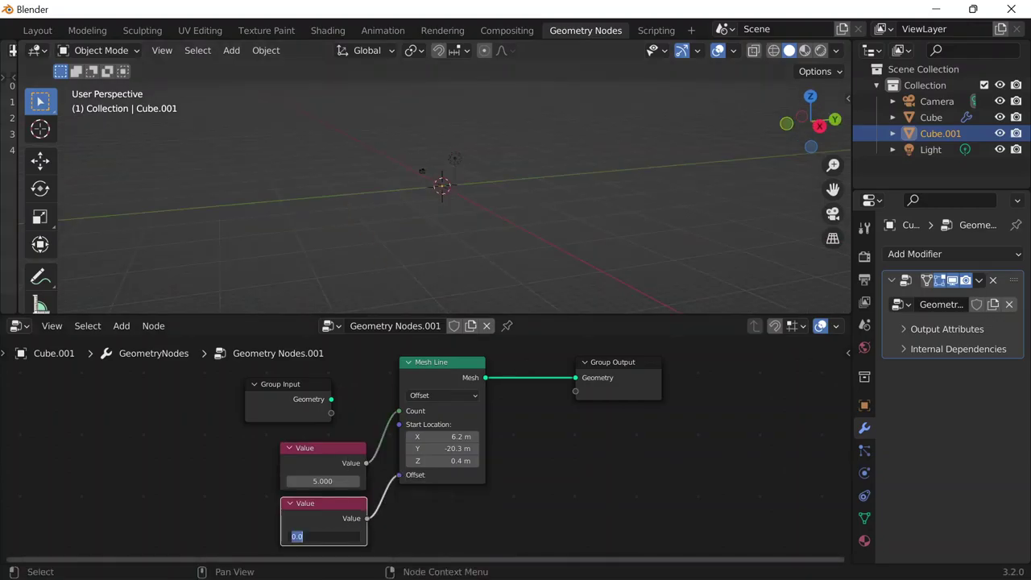
type("3")
key("Return")
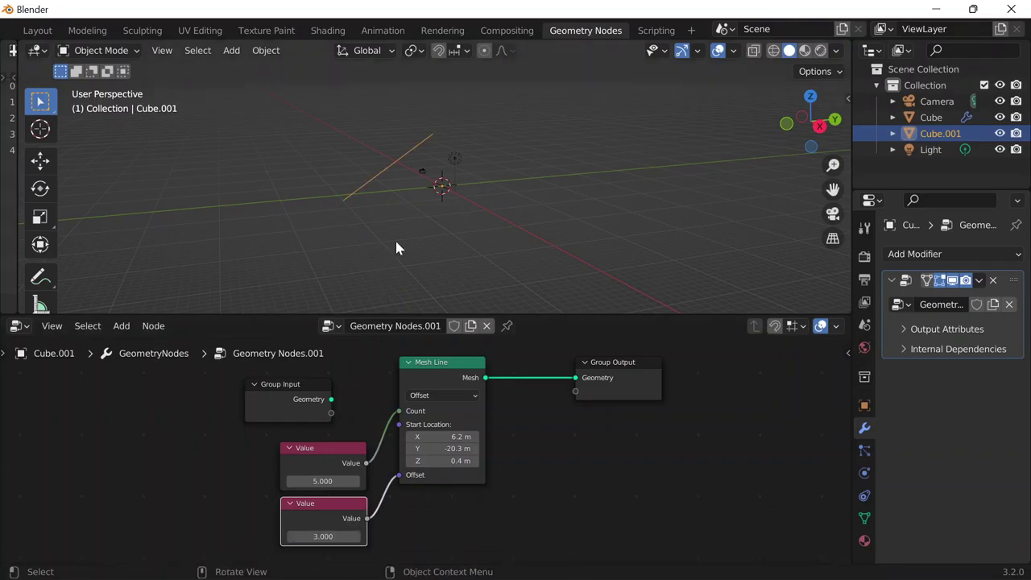
middle_click_drag(395, 242, 386, 193)
middle_click_drag(582, 145, 564, 193)
Move Group Input farther from Mesh Line and raise the Value node feeding Count into the freed space
left_click(324, 461)
left_click_drag(325, 456, 326, 443)
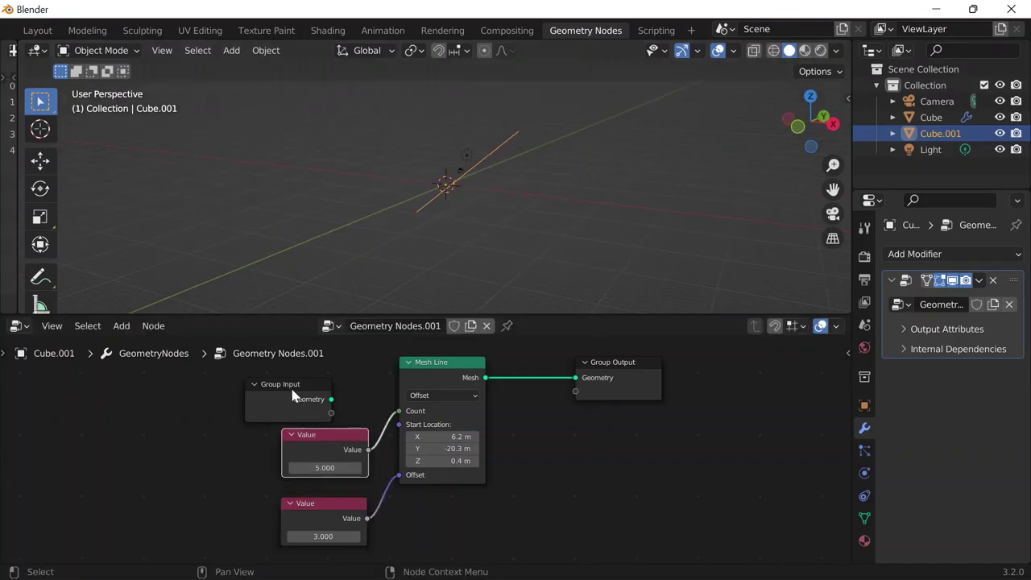
left_click_drag(292, 391, 141, 369)
left_click_drag(281, 446, 260, 436)
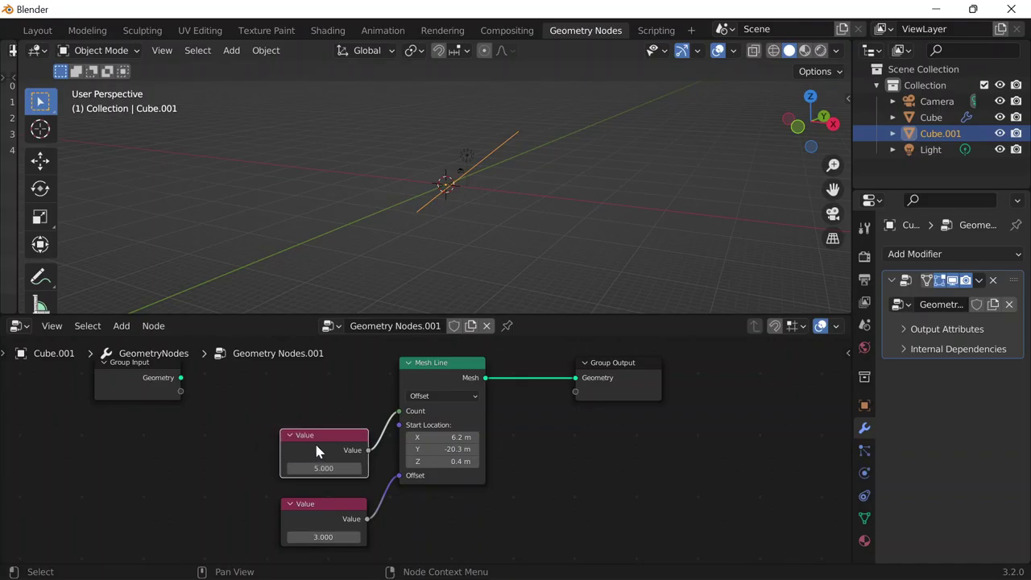
left_click_drag(316, 451, 278, 374)
Set the Y component of the Mesh Line's Start Location to 6.2 m
left_click(441, 437)
left_click(426, 449)
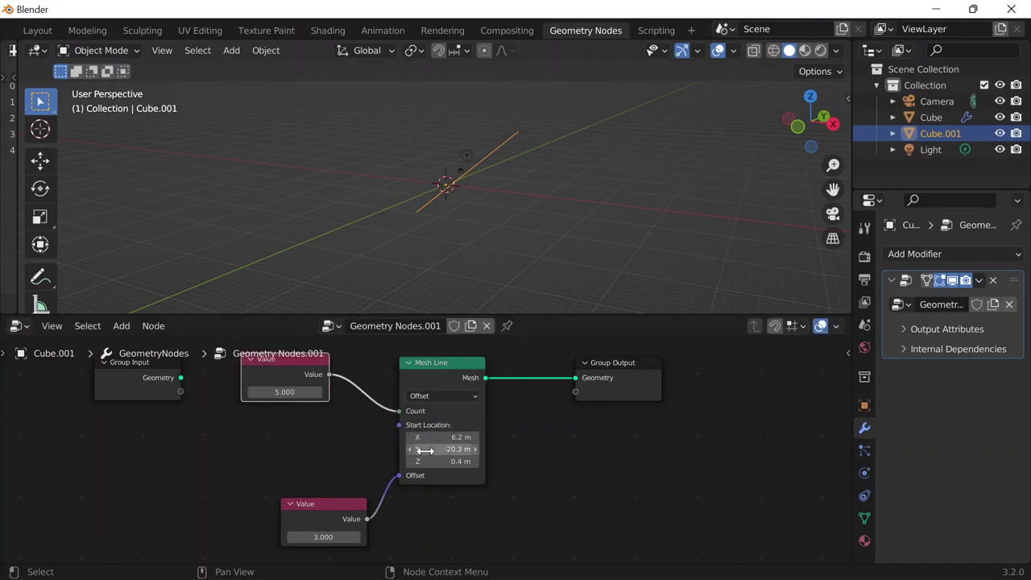
left_click(508, 442)
left_click_drag(440, 438, 443, 449)
left_click(446, 458)
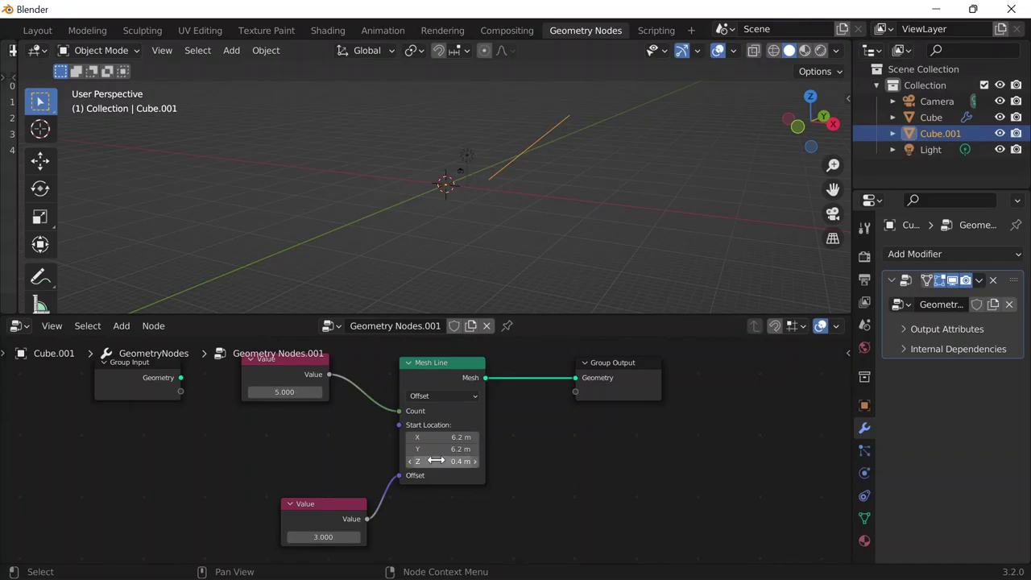
Duplicate the Value node feeding Offset, connect the copy to Start Location, and set its value to 8
mouse_move(320, 498)
left_mouse_down()
mouse_move(317, 510)
mouse_move(327, 489)
left_mouse_up()
key("shift+d")
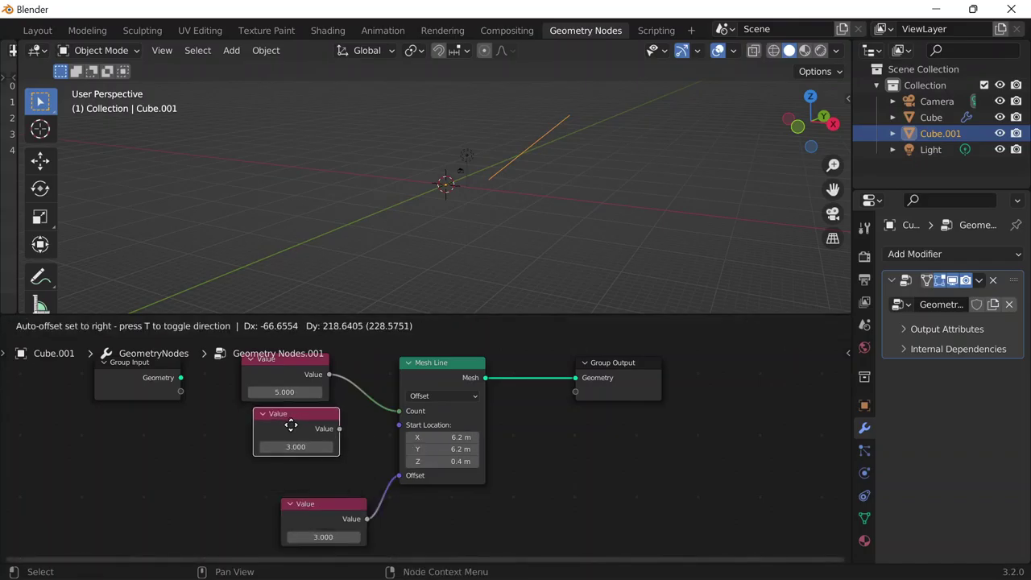
left_click(290, 427)
left_click_drag(339, 429, 399, 425)
double_click(295, 446)
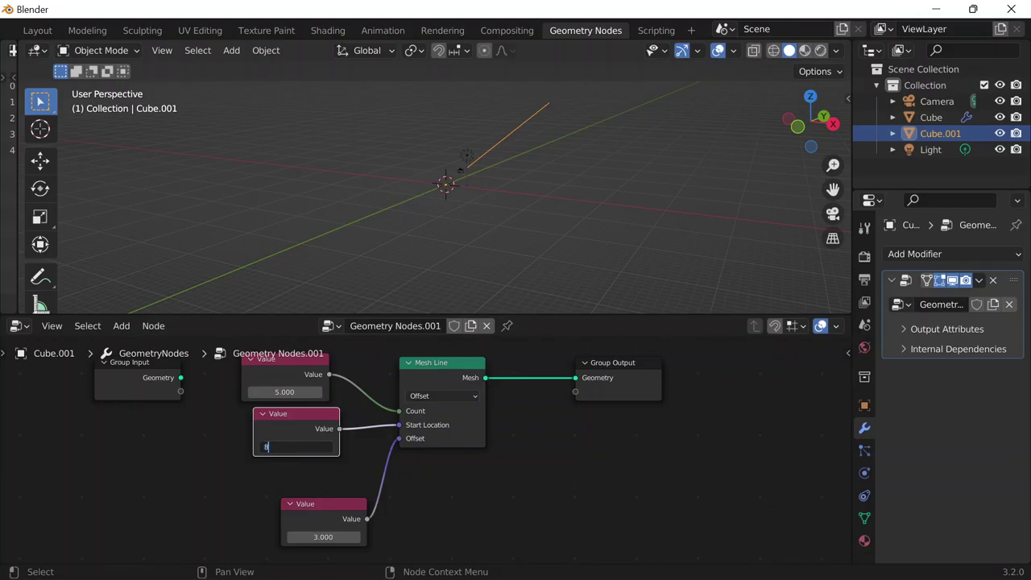
key("Return")
Draw freehand annotation strokes along the Y axis beside the mesh line, and undo them
mouse_move(366, 225)
middle_mouse_down()
mouse_move(542, 144)
mouse_move(631, 145)
mouse_move(503, 143)
mouse_move(481, 186)
mouse_move(470, 170)
mouse_move(306, 218)
mouse_move(555, 170)
mouse_move(507, 171)
mouse_move(485, 185)
middle_mouse_up()
left_click(512, 165)
left_click(43, 276)
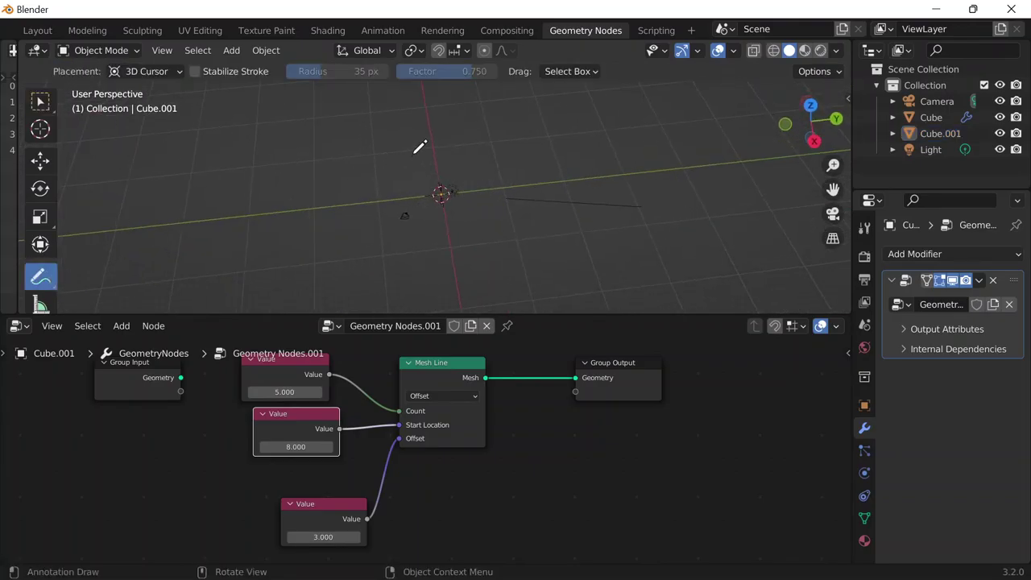
left_click_drag(487, 181, 548, 177)
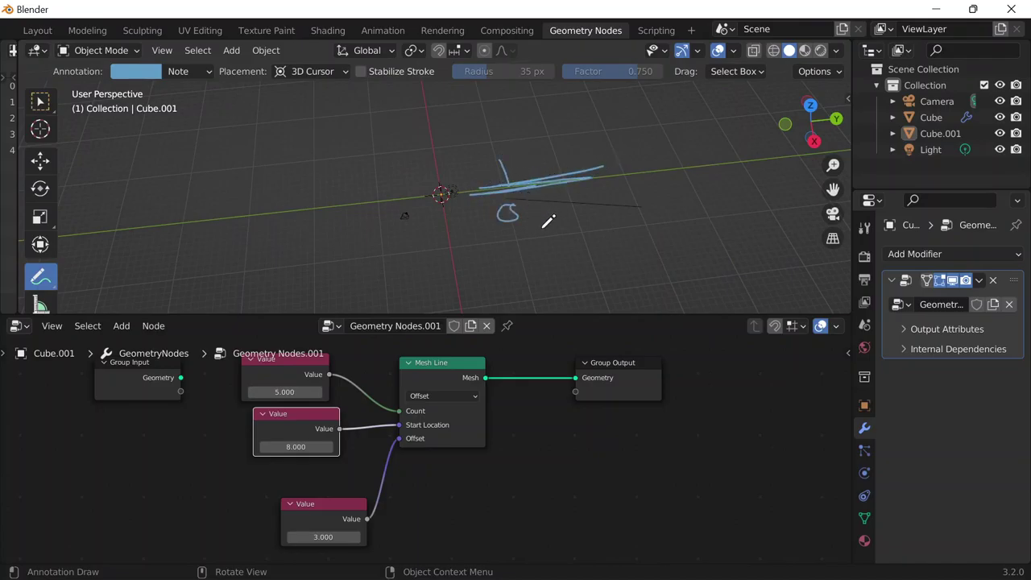
key("ctrl+z")
Annotate the mesh line's start distance near the origin with freehand strokes and the numbers 8 and 0
mouse_move(518, 166)
middle_mouse_down()
mouse_move(696, 302)
mouse_move(698, 129)
mouse_move(735, 119)
mouse_move(676, 147)
mouse_move(553, 136)
middle_mouse_up()
left_click_drag(484, 161, 477, 113)
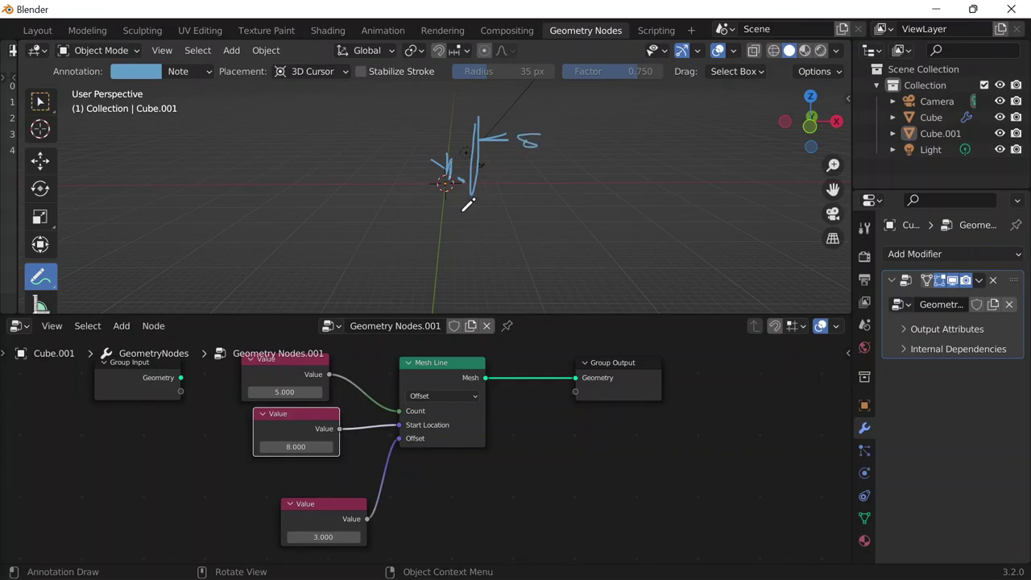
left_click_drag(451, 181, 507, 182)
mouse_move(544, 122)
left_mouse_down()
mouse_move(534, 113)
mouse_move(481, 138)
left_mouse_up()
scroll(526, 126, "down", 5)
scroll(507, 123, "up", 3)
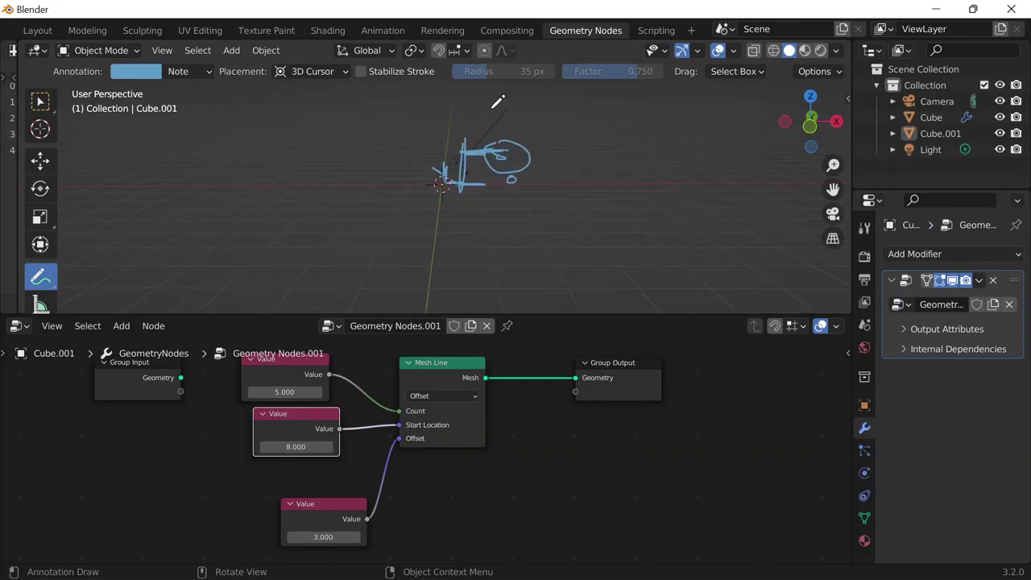
scroll(491, 108, "down", 2)
mouse_move(535, 124)
middle_mouse_down()
mouse_move(417, 198)
mouse_move(524, 182)
mouse_move(451, 182)
middle_mouse_up()
scroll(500, 156, "down", 4)
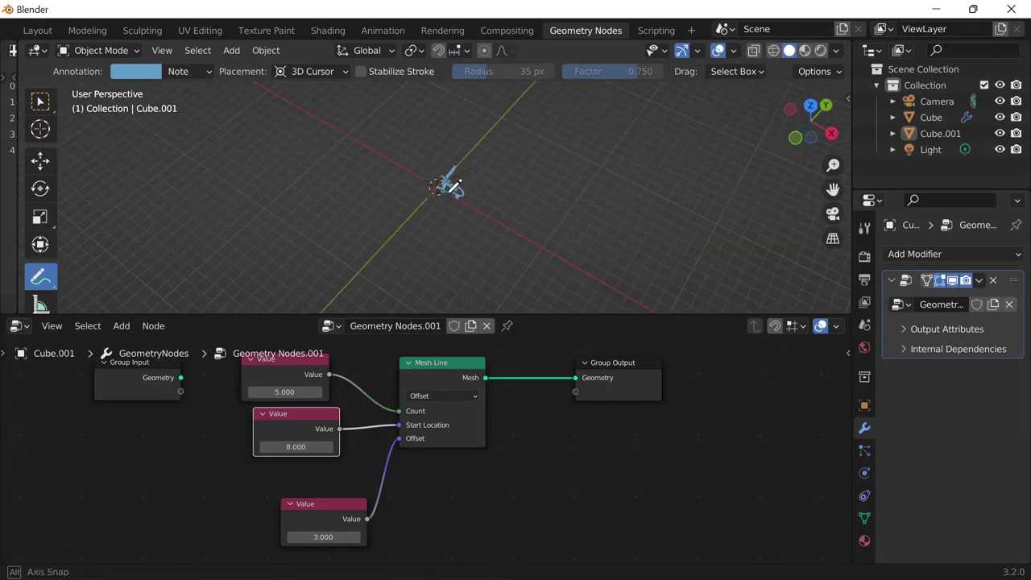
scroll(451, 182, "up", 6)
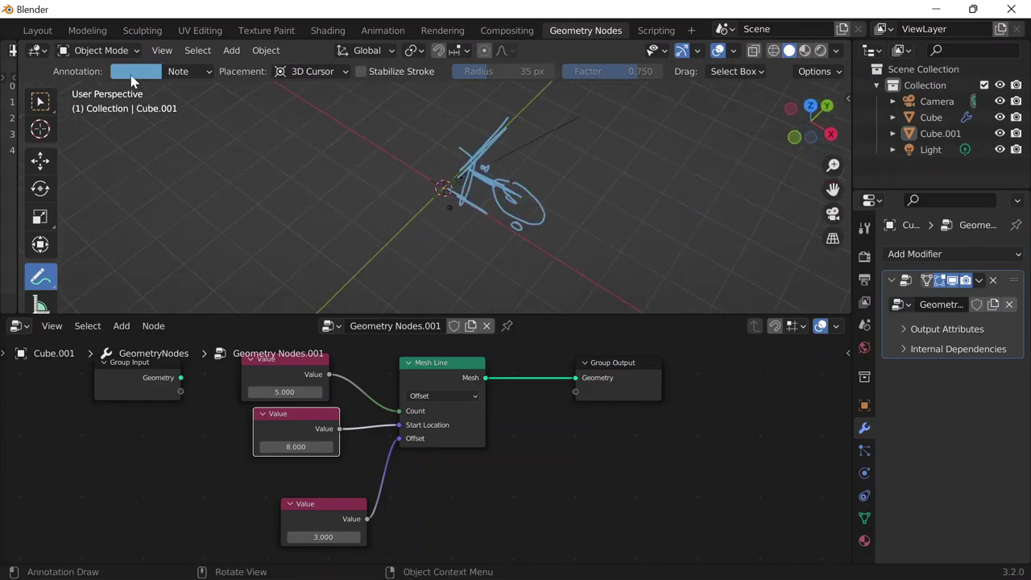
Clear the existing annotations and sketch a number line along the X axis marked -8, 0 and 8
left_click(195, 73)
left_click(290, 102)
mouse_move(341, 110)
middle_mouse_down()
mouse_move(507, 214)
mouse_move(589, 226)
mouse_move(478, 175)
middle_mouse_up()
left_click_drag(398, 175, 453, 177)
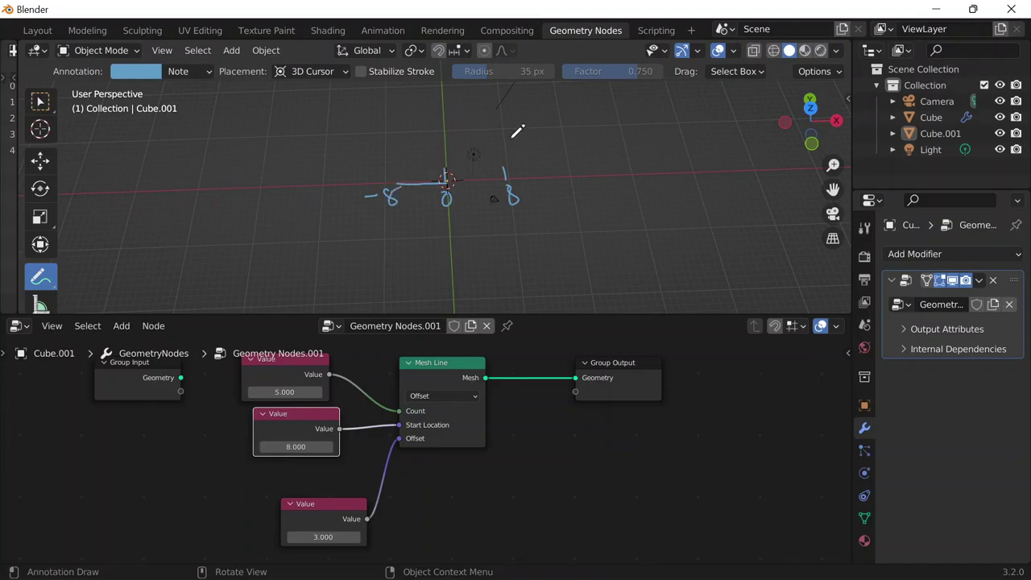
Extend the annotation sketch with strokes and the number 8 for the Y and Z directions
scroll(499, 120, "down", 1)
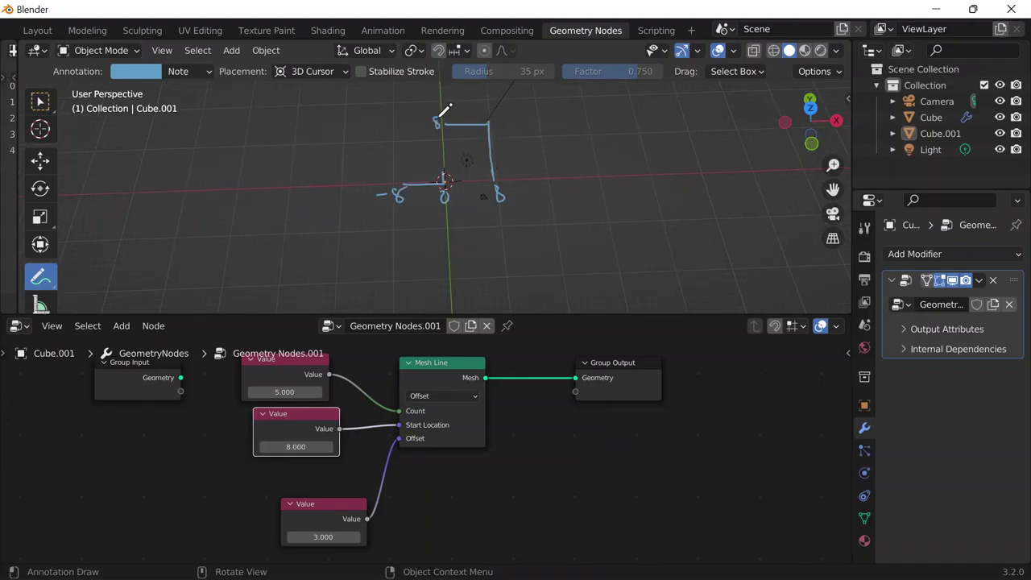
mouse_move(444, 111)
middle_mouse_down()
mouse_move(504, 122)
mouse_move(504, 298)
mouse_move(498, 129)
middle_mouse_up()
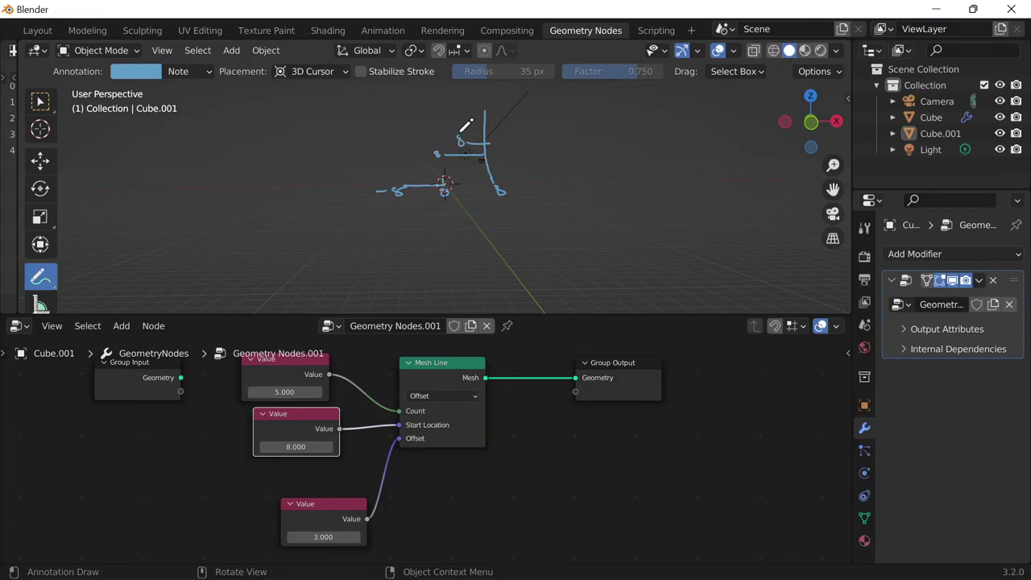
scroll(343, 439, "up", 3)
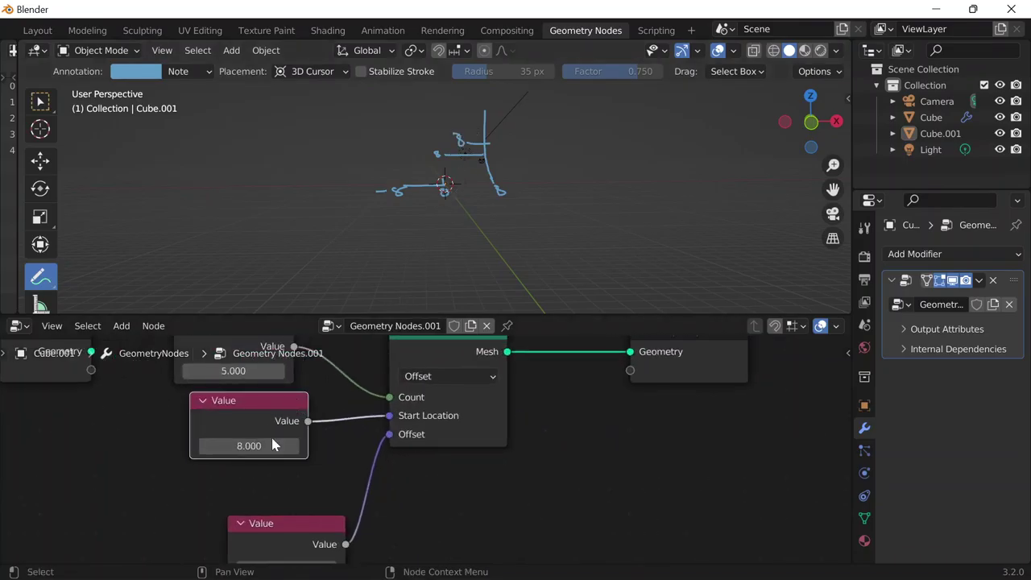
Clear all annotations from the 3D viewport
left_click(200, 72)
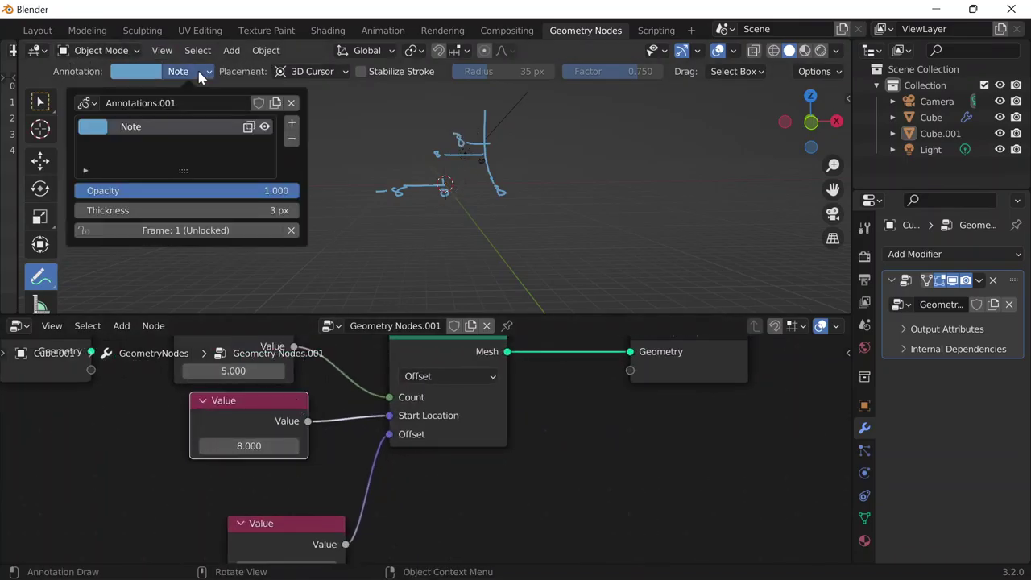
left_click(291, 104)
scroll(354, 445, "down", 2)
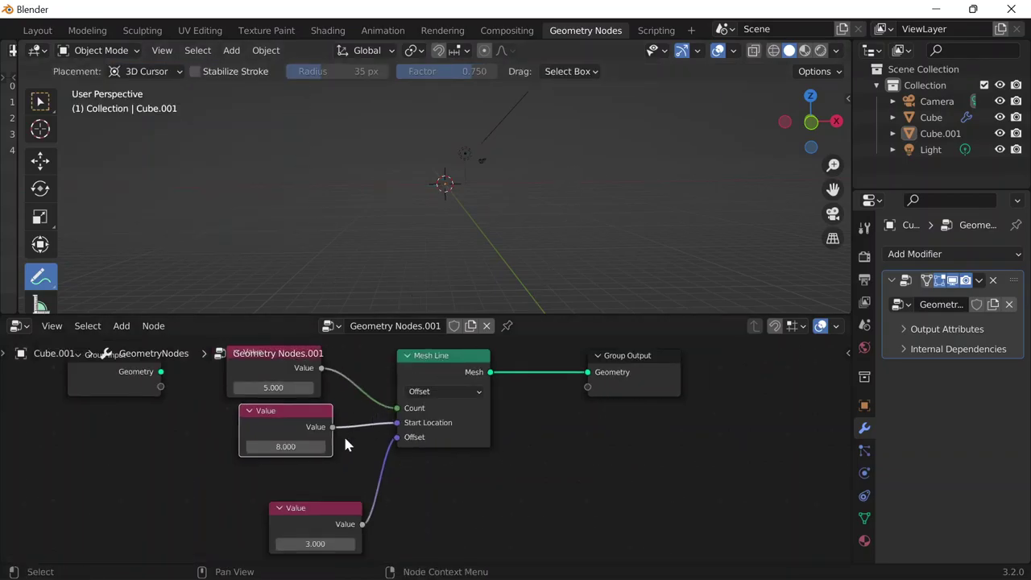
Disconnect the three Value nodes from the Mesh Line's Count, Start Location and Offset inputs
scroll(344, 444, "down", 1)
scroll(395, 407, "down", 1)
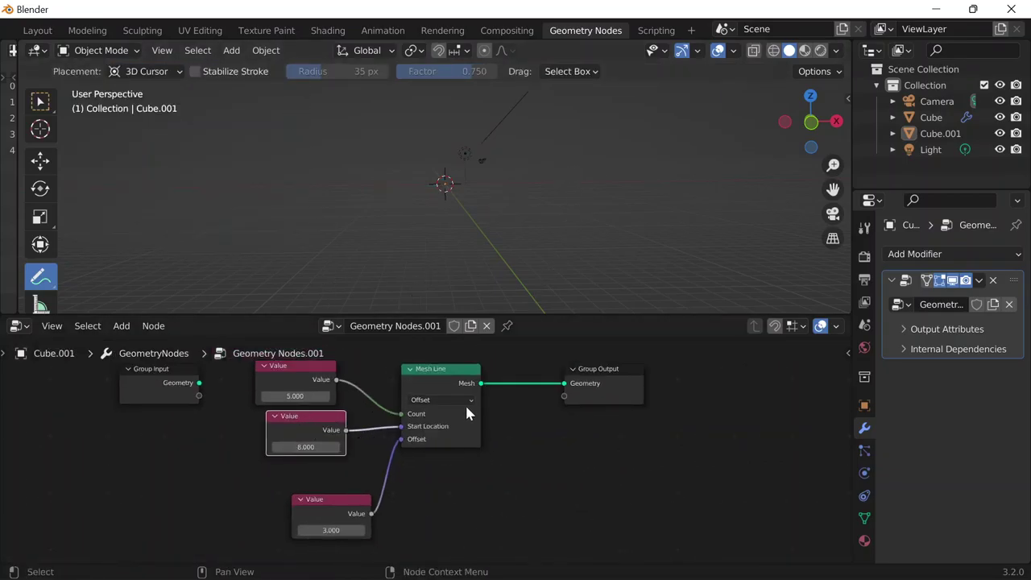
mouse_move(328, 432)
left_mouse_down()
mouse_move(379, 420)
mouse_move(322, 437)
mouse_move(309, 427)
left_mouse_up()
scroll(395, 420, "up", 2)
scroll(397, 419, "down", 2)
left_click(320, 385)
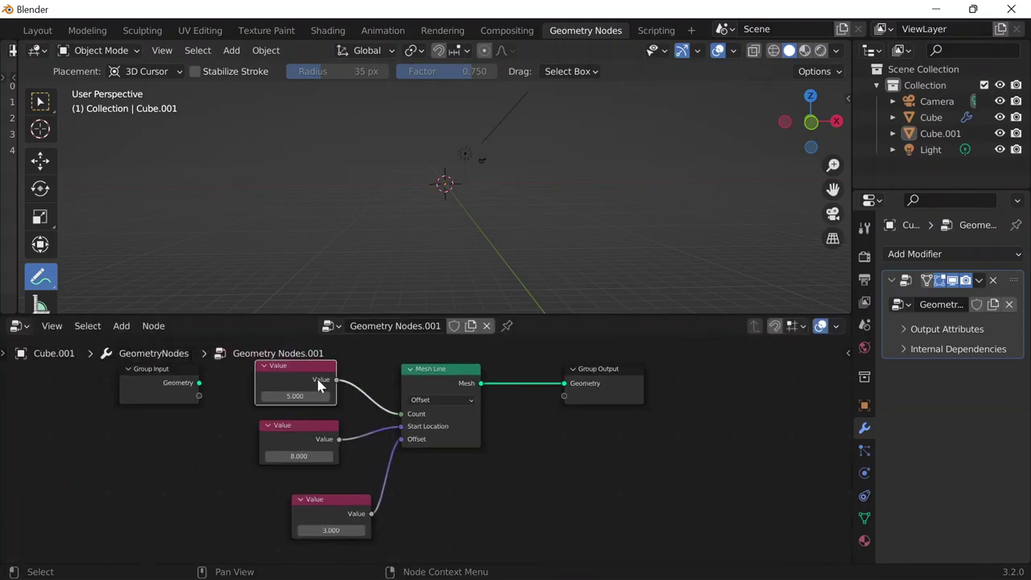
left_click_drag(400, 414, 351, 415)
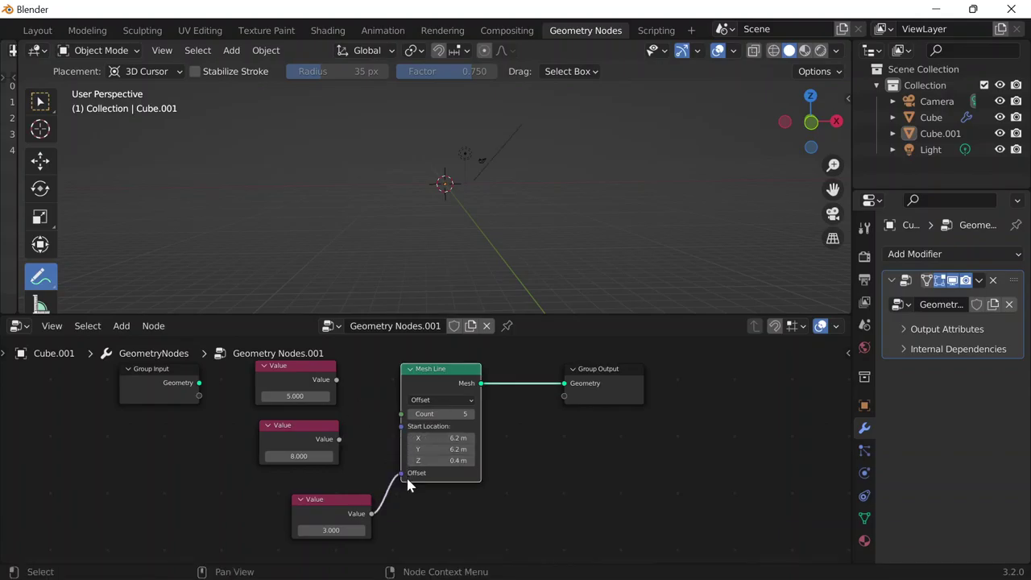
left_click_drag(402, 474, 327, 439)
scroll(412, 421, "down", 3)
scroll(408, 429, "up", 5)
scroll(406, 429, "down", 2)
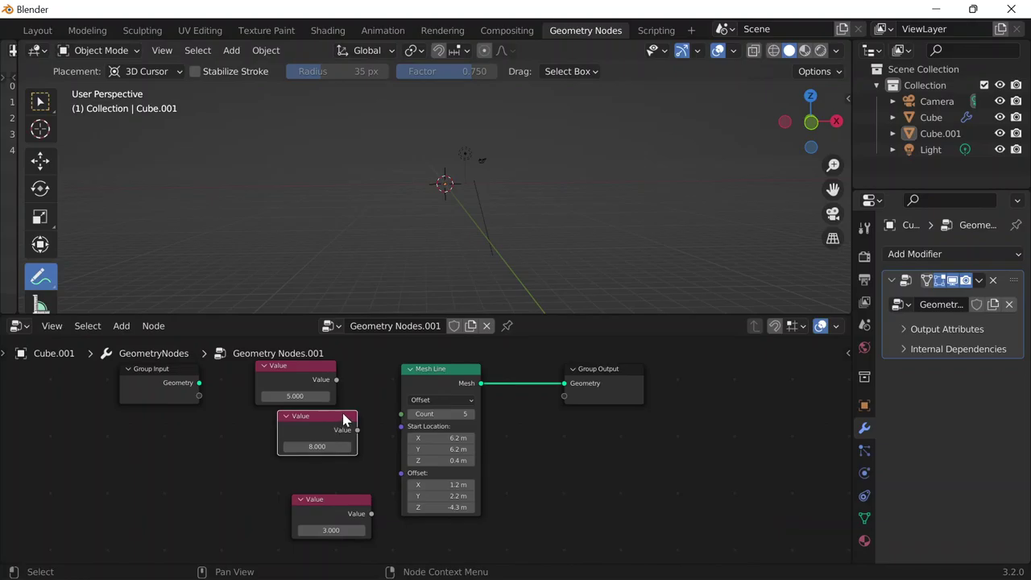
Reposition the Value nodes and reconnect the 3.000 node to Offset and the 8.000 node to Start Location
left_click_drag(323, 385, 352, 381)
left_click_drag(341, 506, 401, 473)
left_click_drag(358, 429, 401, 428)
middle_click_drag(470, 228, 387, 157)
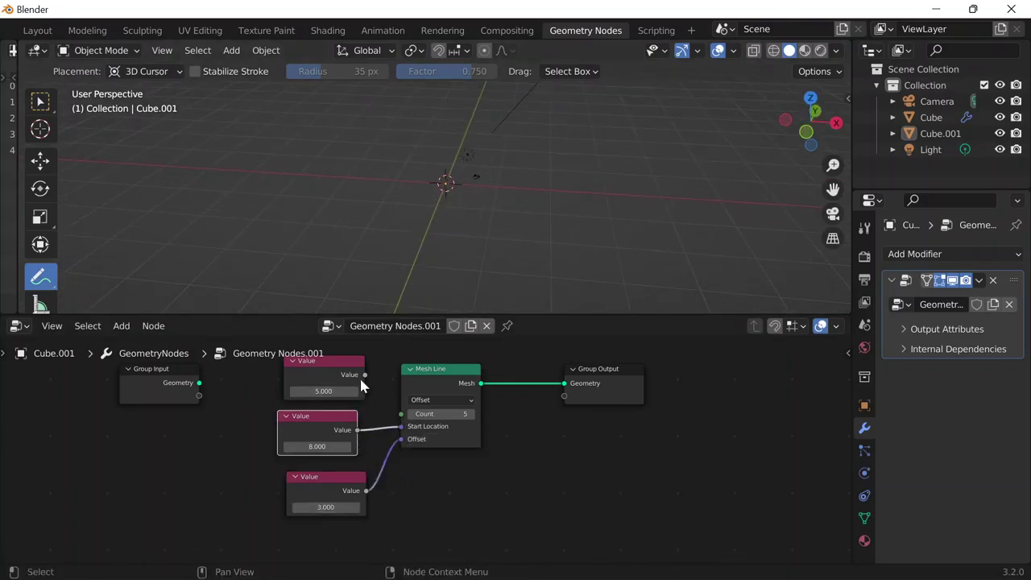
Set the Value node feeding Start Location to 0
double_click(317, 446)
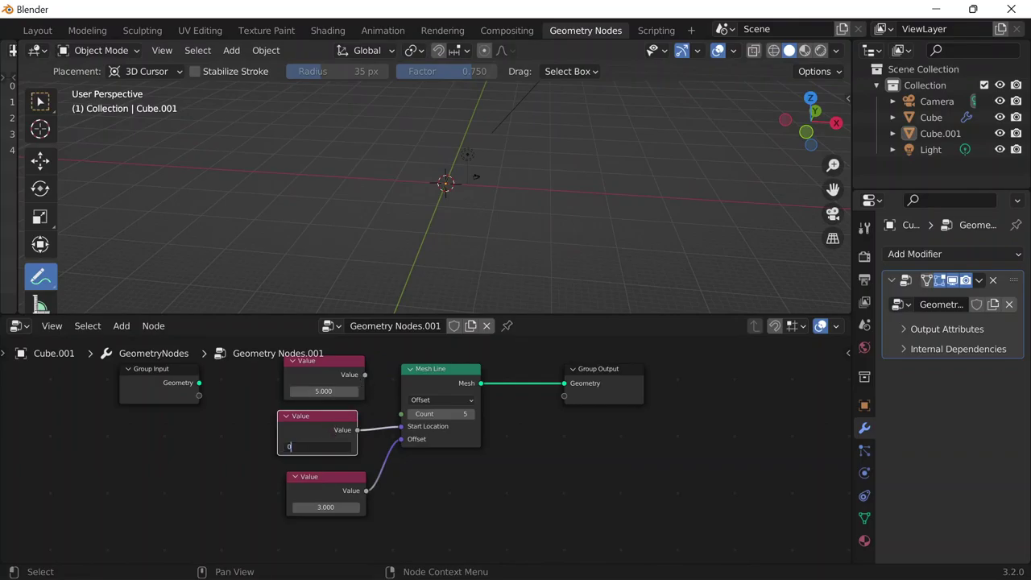
type("0")
key("Return")
Circle the origin with a freehand annotation stroke, and clear the annotation
middle_click_drag(387, 274, 631, 167)
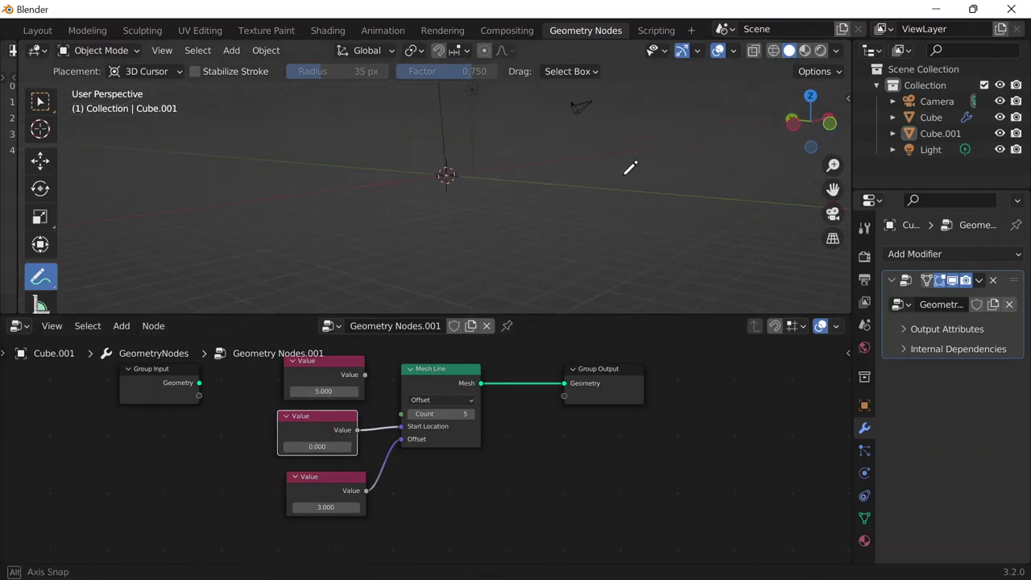
left_click_drag(451, 156, 462, 157)
mouse_move(463, 156)
middle_mouse_down()
mouse_move(524, 173)
mouse_move(257, 65)
middle_mouse_up()
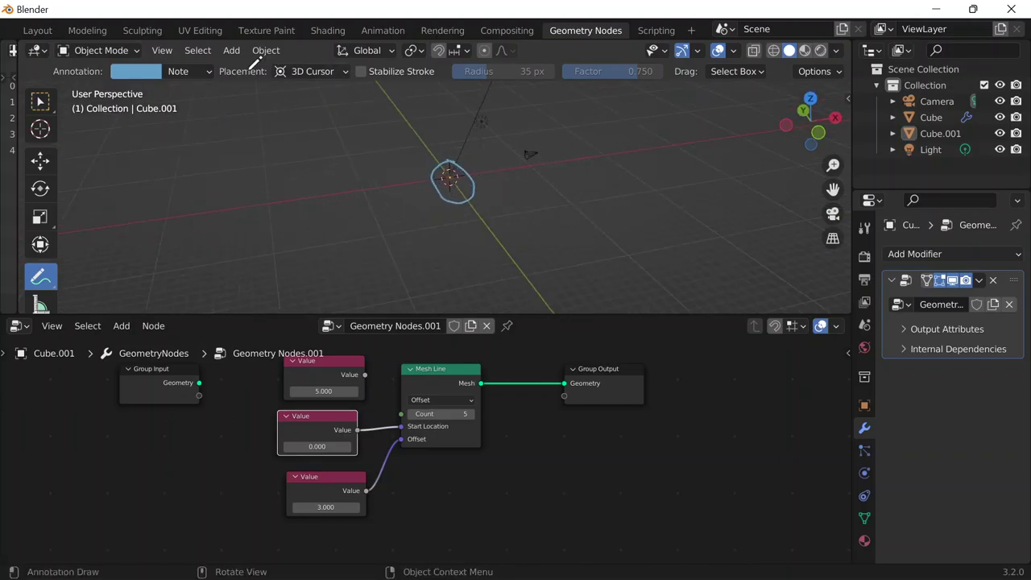
left_click(203, 73)
left_click(292, 104)
scroll(469, 147, "up", 4)
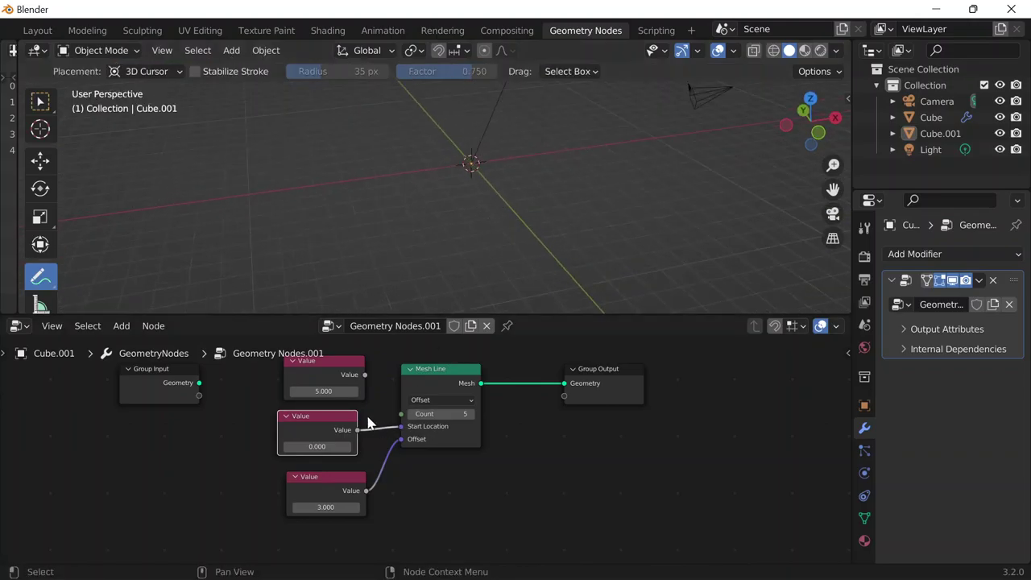
Connect the 5.000 Value node to the Mesh Line's Count input and view the node's mode options
left_click_drag(367, 376, 406, 417)
scroll(406, 417, "up", 1)
scroll(423, 407, "down", 1)
left_click(439, 396)
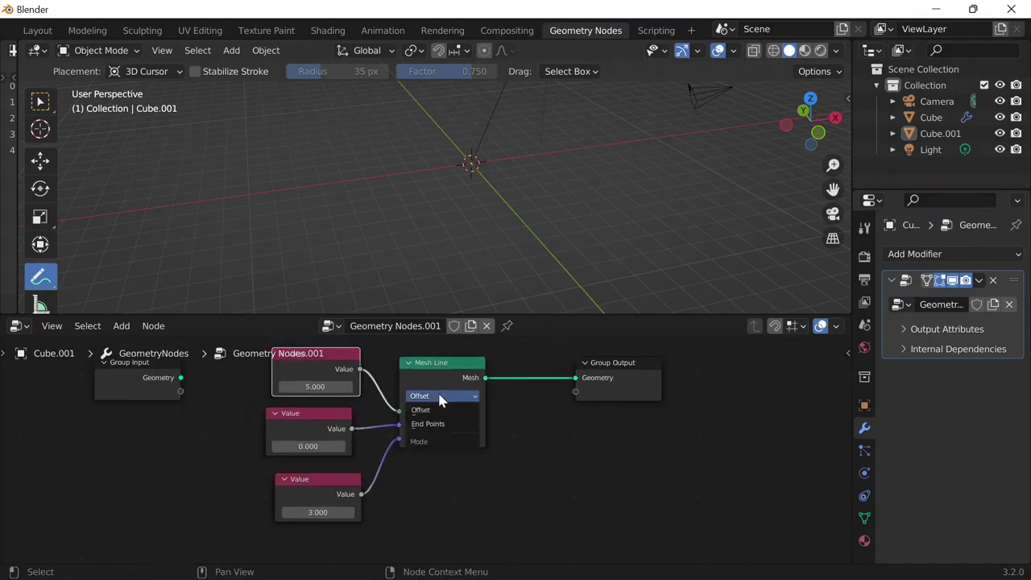
left_click(372, 369)
Set the Value node feeding Count to 2
left_click(339, 386)
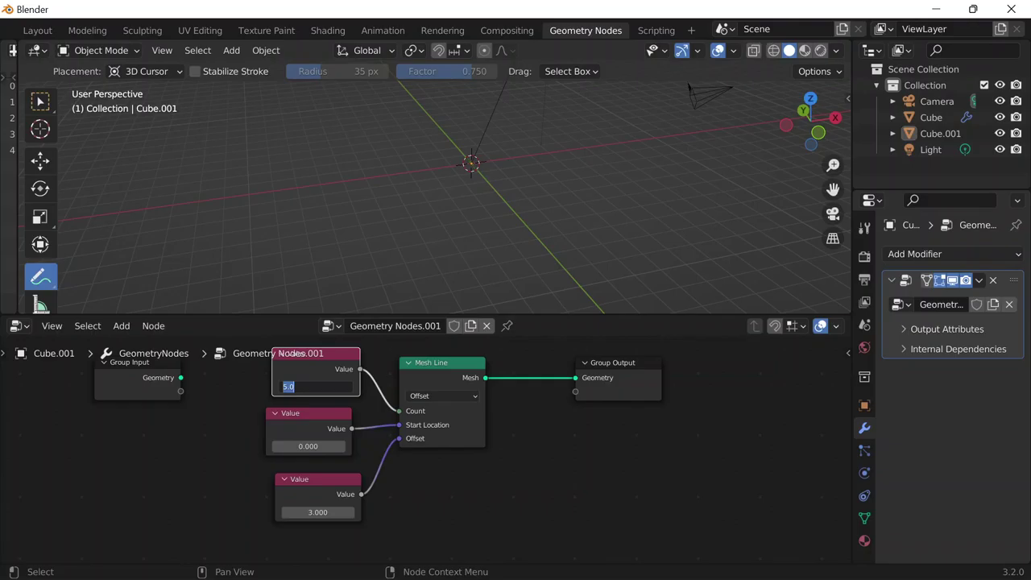
left_click(375, 149)
scroll(375, 222, "down", 2)
left_click(316, 387)
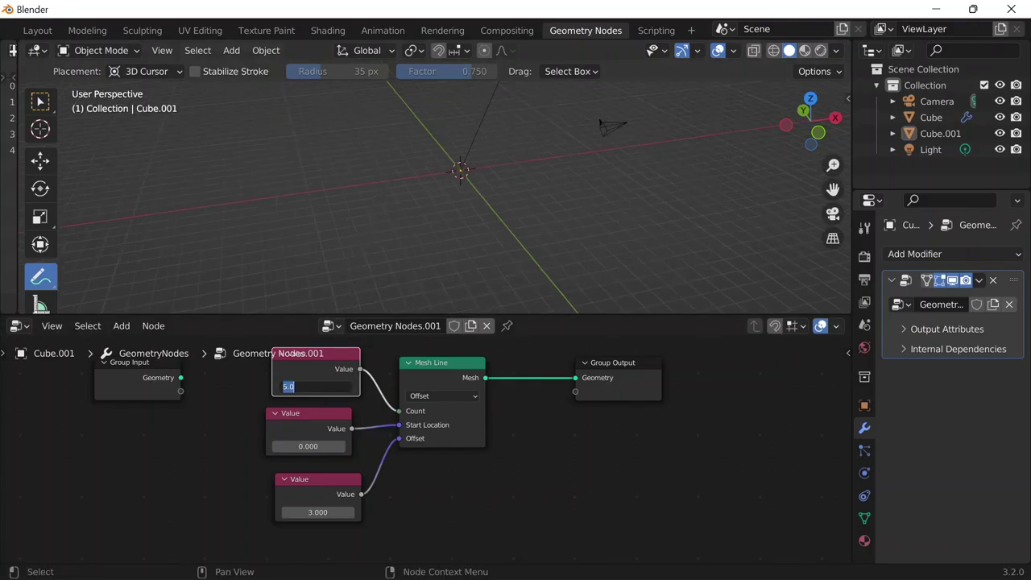
type("2")
key("Return")
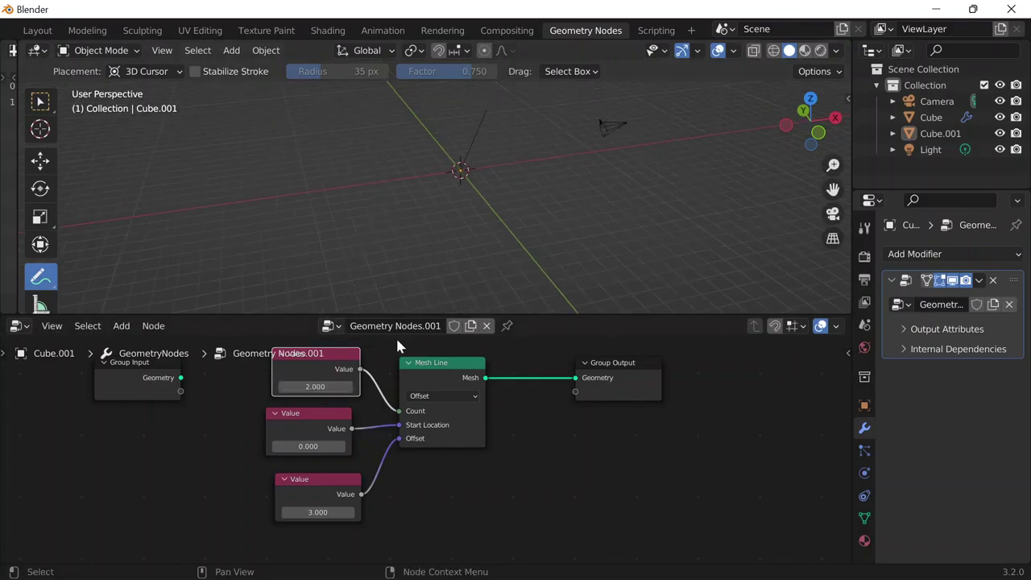
Set the Value node feeding Offset to 1
left_click(320, 515)
type("0")
key("Return")
left_click(332, 513)
type("1")
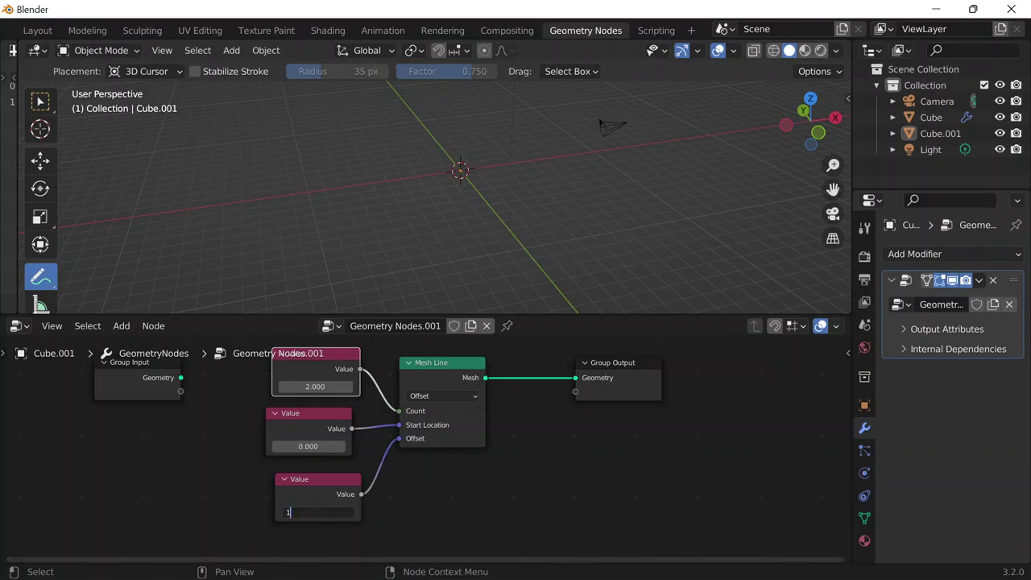
key("Return")
Disconnect the Value node from Offset and set the Mesh Line's Offset X and Z to 0 m
left_click_drag(398, 438, 427, 453)
left_click(429, 452)
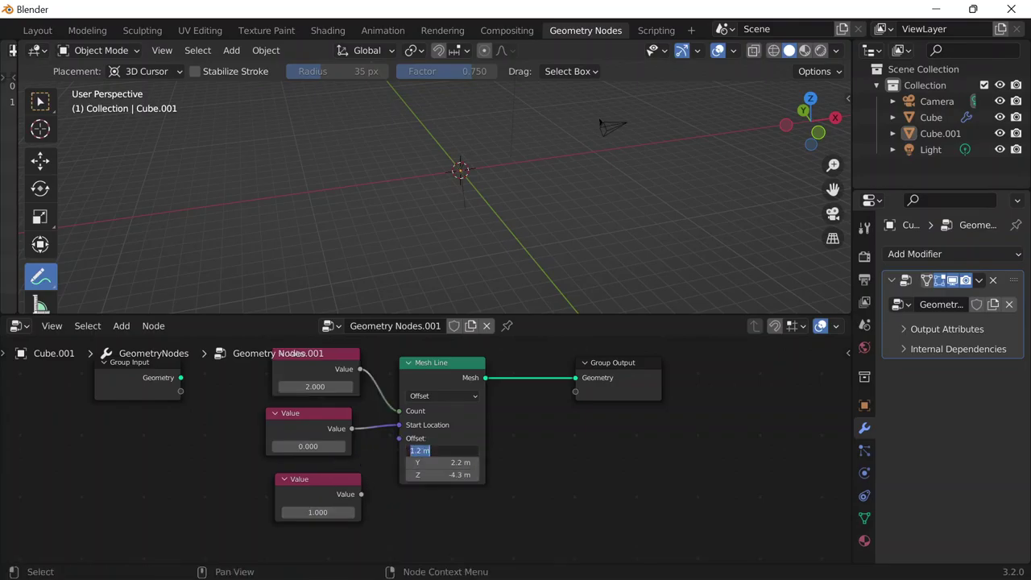
type("0")
key("Return")
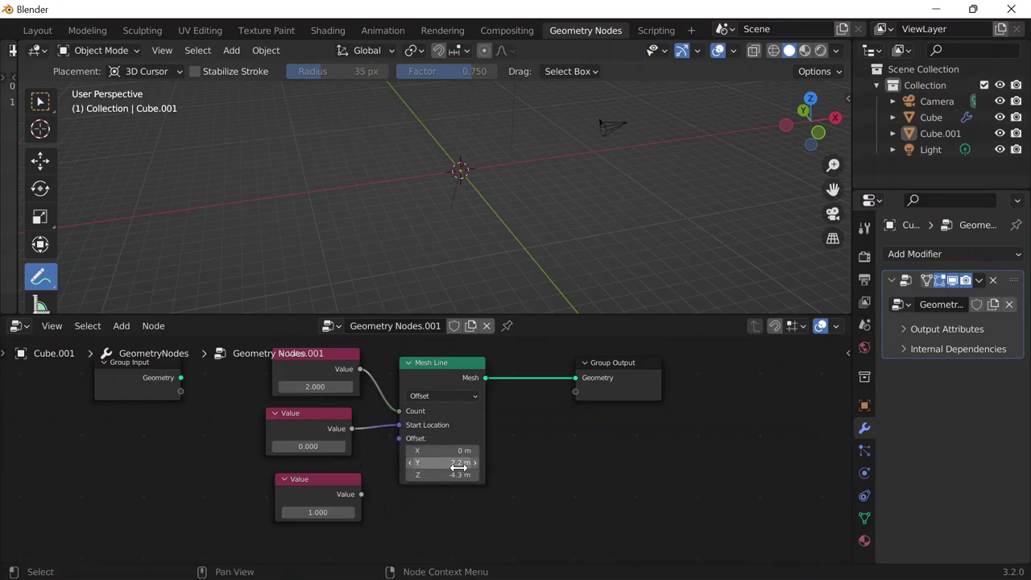
left_click(451, 474)
type("0")
key("Return")
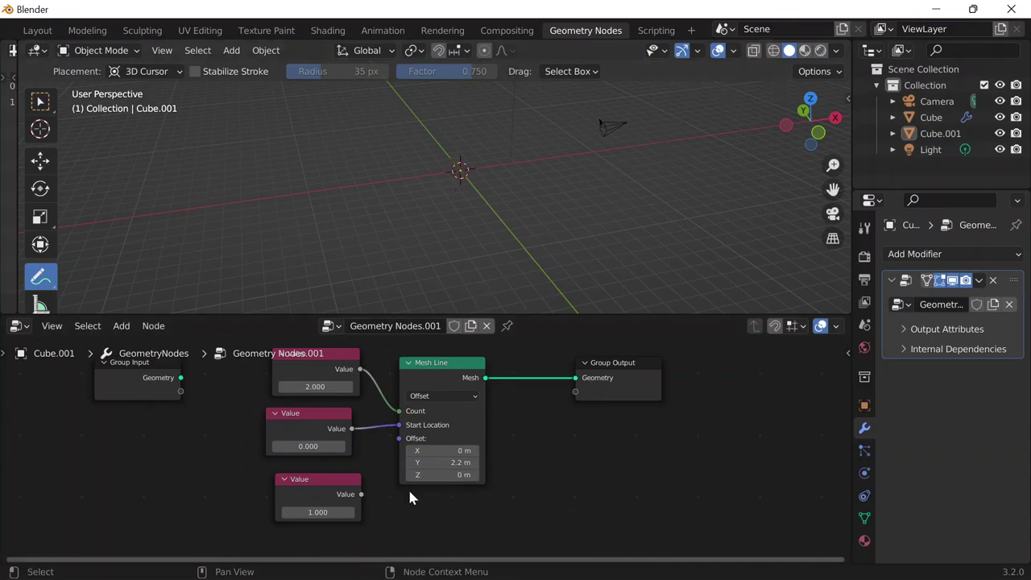
Draw a freehand annotation stroke along the mesh line near the Y axis, and clear it
scroll(408, 487, "up", 2)
mouse_move(491, 155)
middle_mouse_down()
mouse_move(488, 137)
mouse_move(559, 131)
mouse_move(491, 234)
mouse_move(488, 156)
middle_mouse_up()
left_click_drag(483, 162, 529, 252)
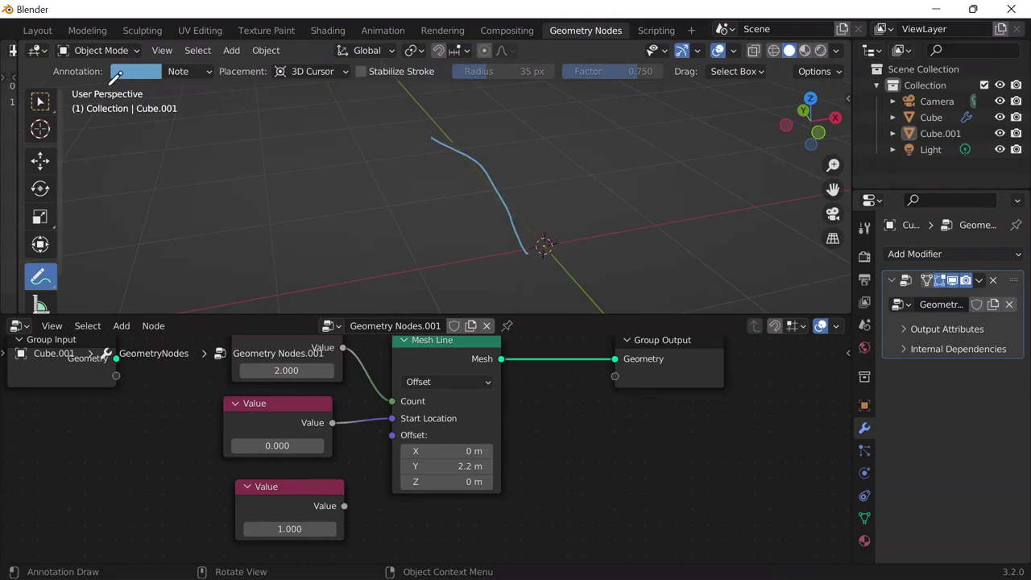
left_click(184, 71)
left_click(286, 101)
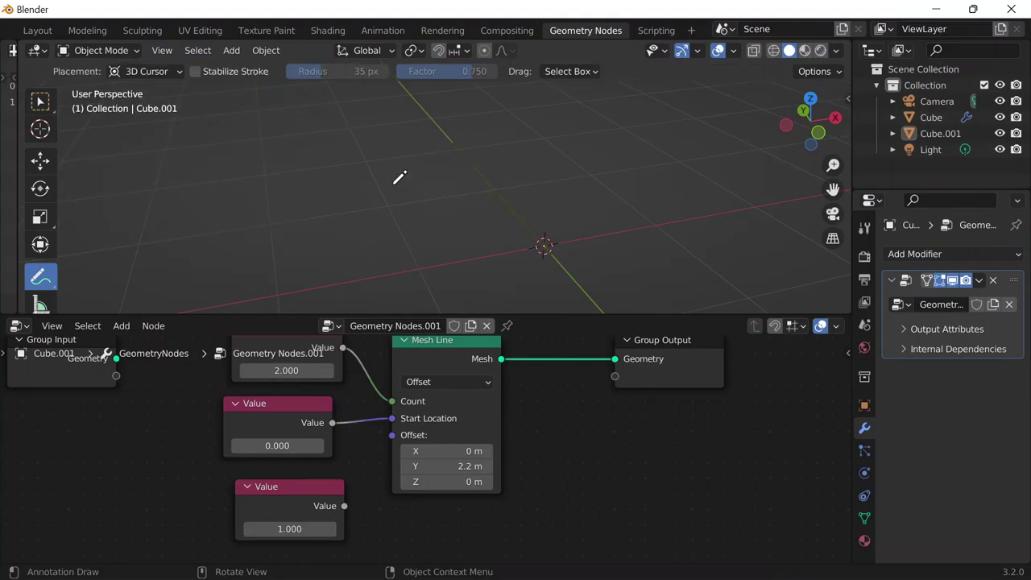
Set the Mesh Line's Offset Y to 0 m and Z to 1 m
left_click(449, 466)
type("0")
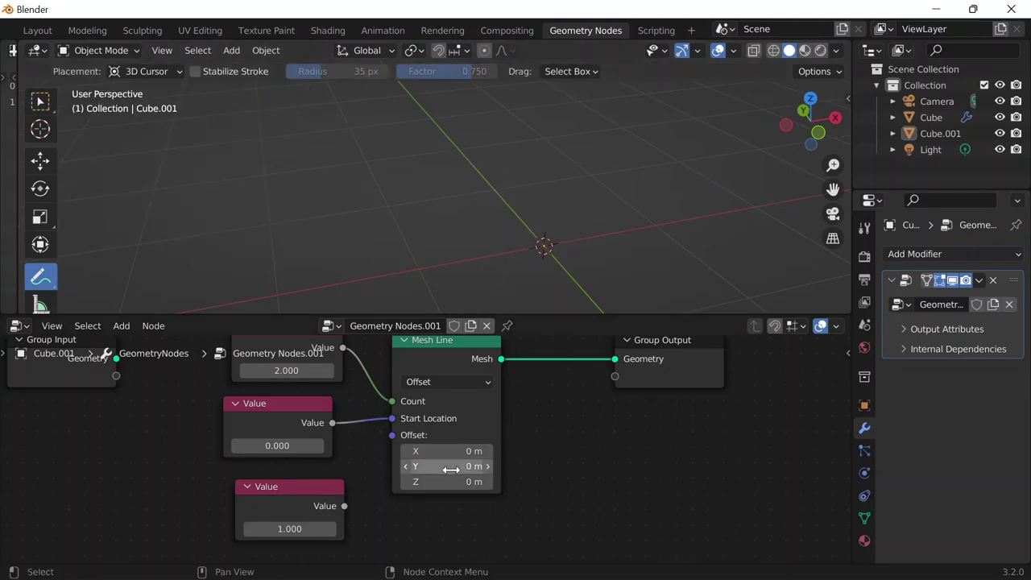
key("Tab")
type("1")
key("Return")
mouse_move(470, 191)
middle_mouse_down()
mouse_move(476, 210)
mouse_move(508, 188)
mouse_move(571, 207)
mouse_move(471, 179)
mouse_move(459, 193)
middle_mouse_up()
Connect the 1.000 Value node to Offset to compare the line's direction, and disconnect it
left_click_drag(350, 505, 389, 444)
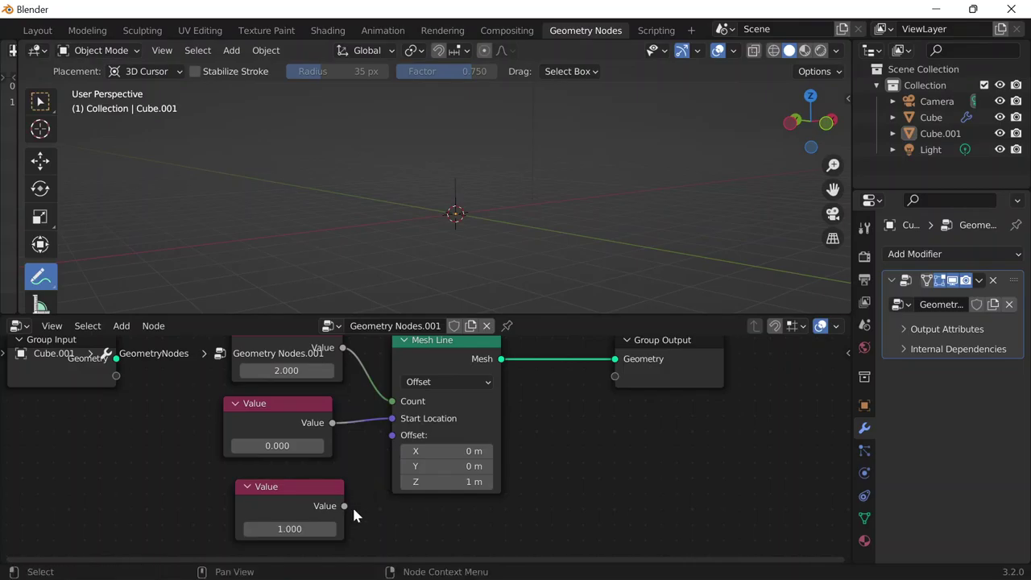
left_click_drag(347, 506, 393, 435)
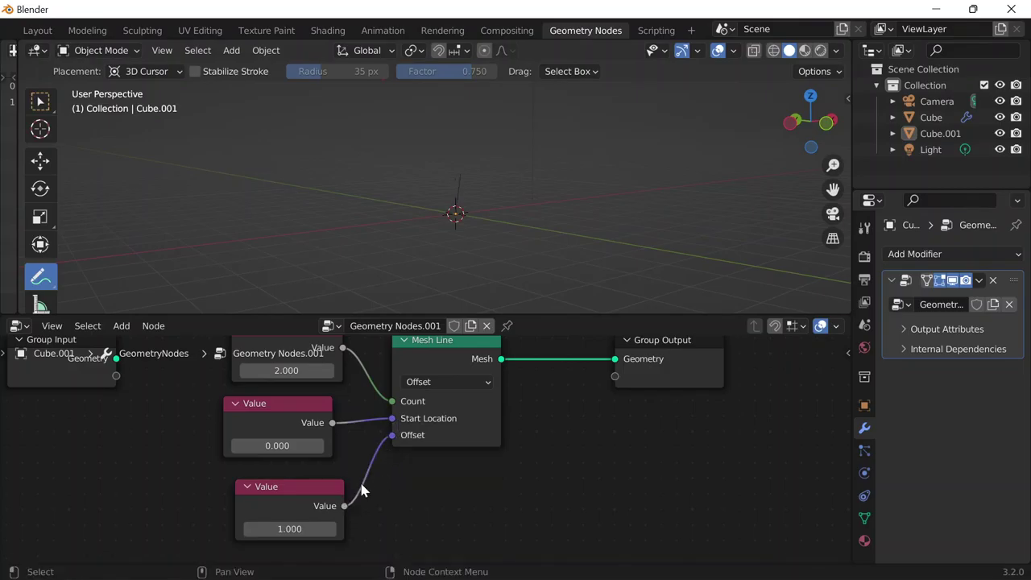
middle_click_drag(467, 240, 574, 176)
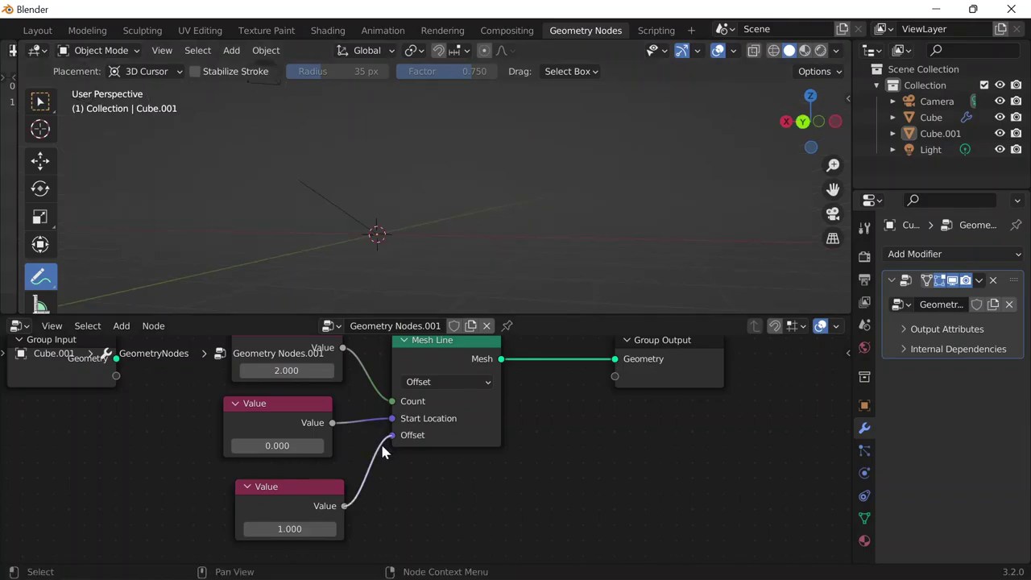
left_click_drag(391, 435, 349, 520)
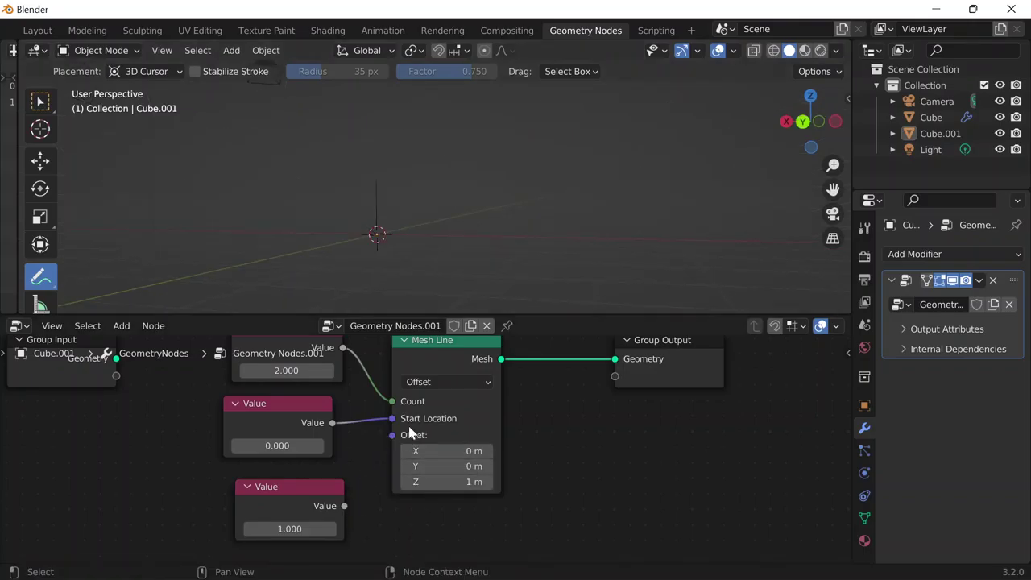
Delete the unconnected 1.000 Value node
left_click(253, 488)
key("x")
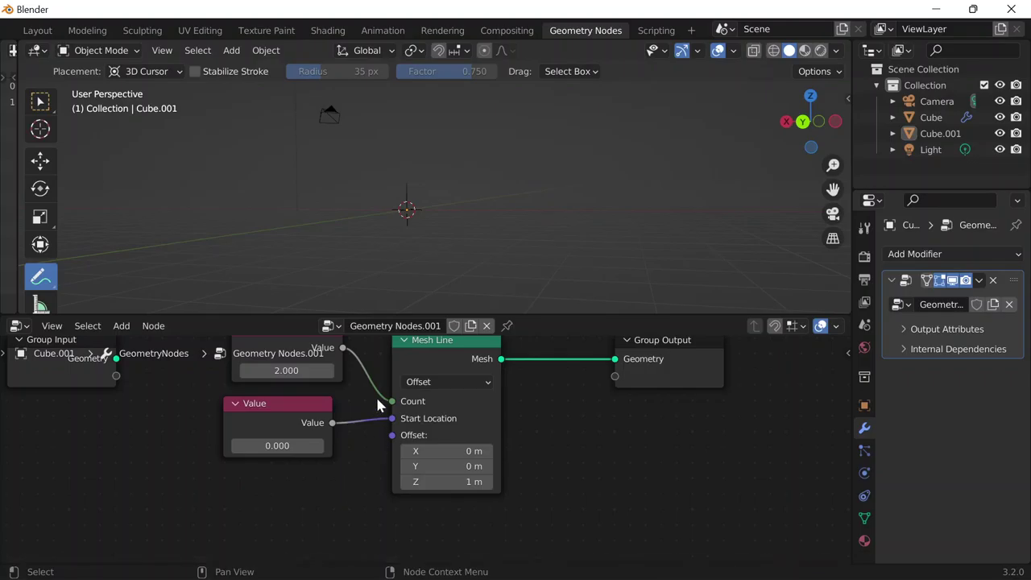
key("Home")
scroll(325, 414, "up", 3)
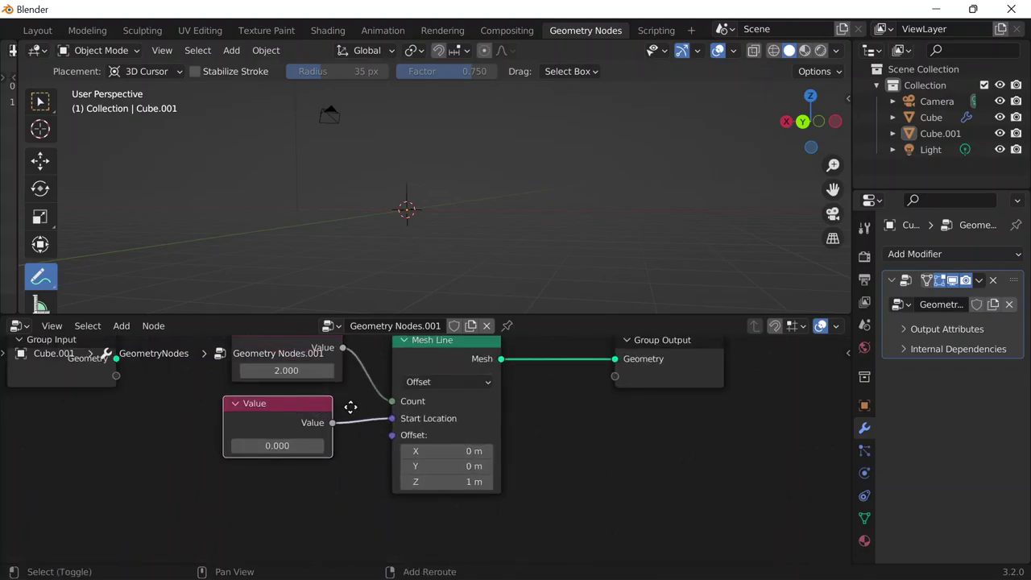
Collapse the two remaining Value nodes and stack them beside the Mesh Line node
key("Home")
left_click(294, 371)
left_click(283, 448)
left_click(290, 445)
left_click_drag(313, 448, 347, 404)
scroll(460, 436, "down", 1)
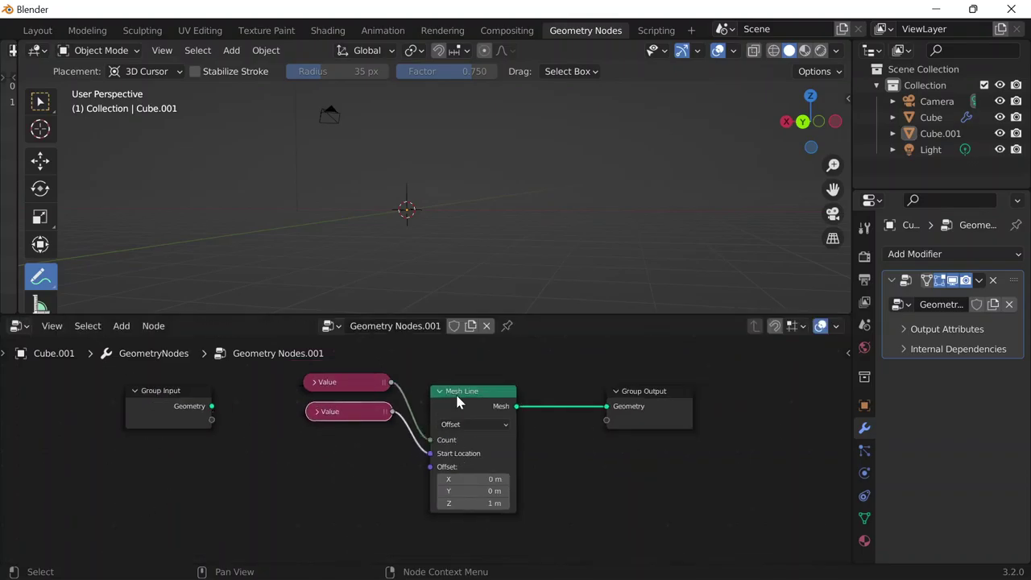
scroll(559, 410, "down", 1)
scroll(313, 406, "up", 2)
scroll(163, 350, "down", 1)
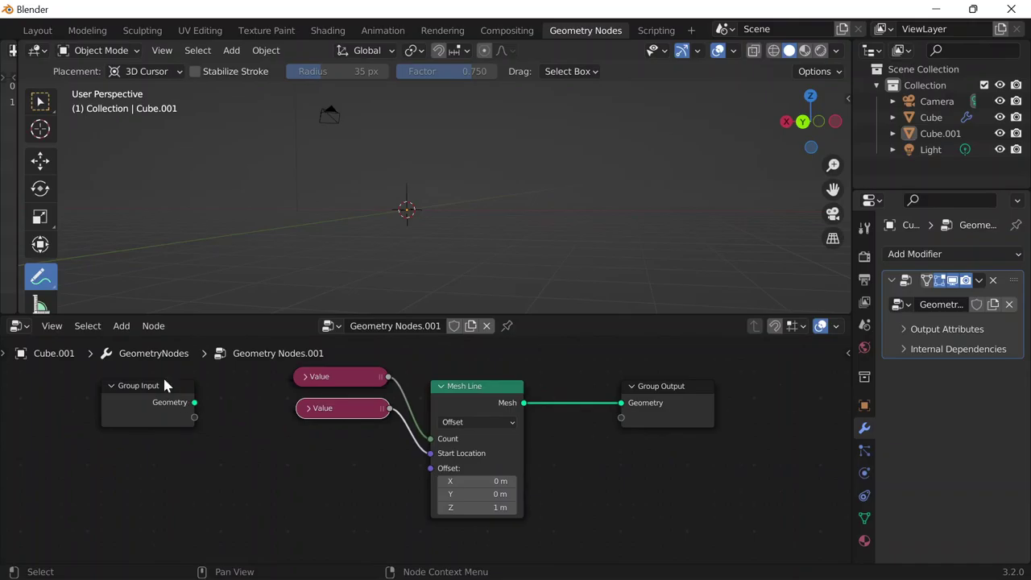
Browse the node categories available to add, including Curve, Utilities, Point, Mesh Primitives, Mesh and Input
left_click(121, 325)
mouse_move(161, 257)
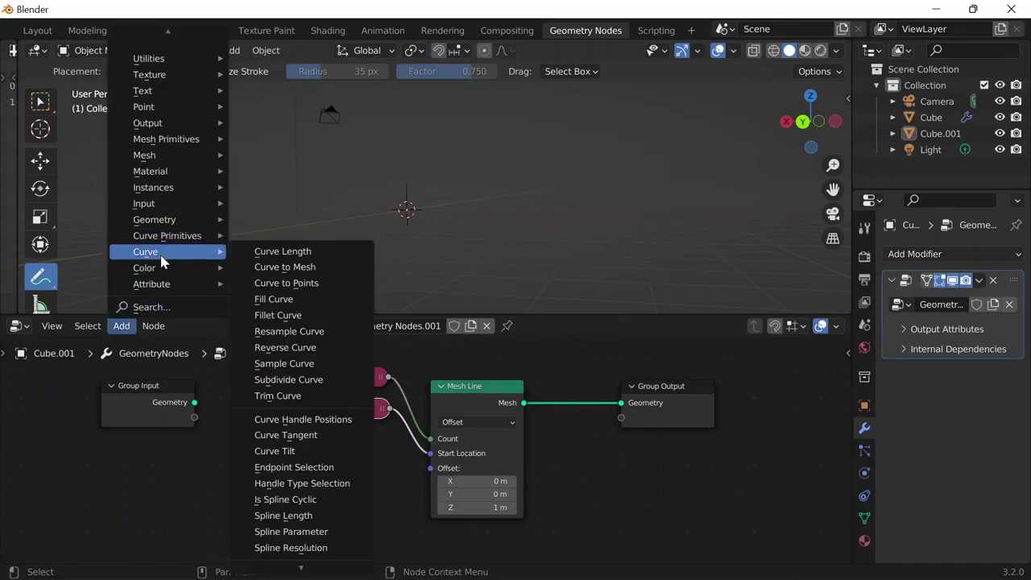
mouse_move(155, 61)
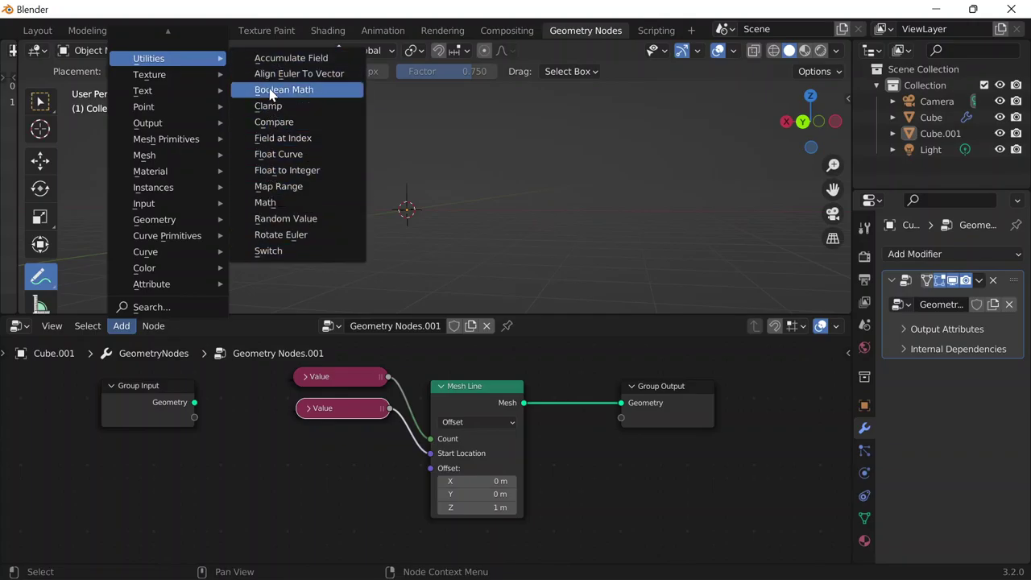
mouse_move(166, 30)
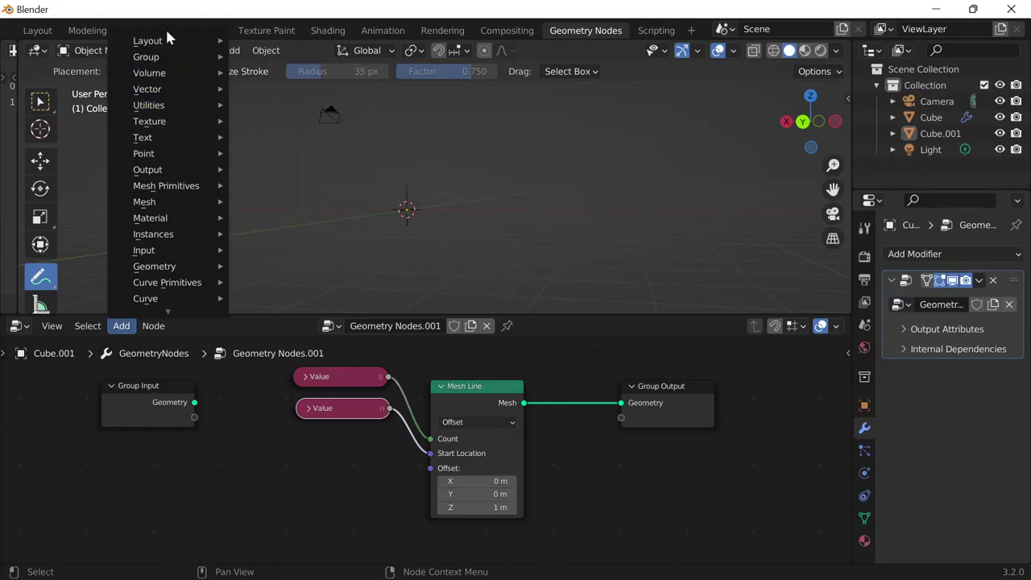
scroll(166, 31, "down", 1)
scroll(167, 36, "up", 2)
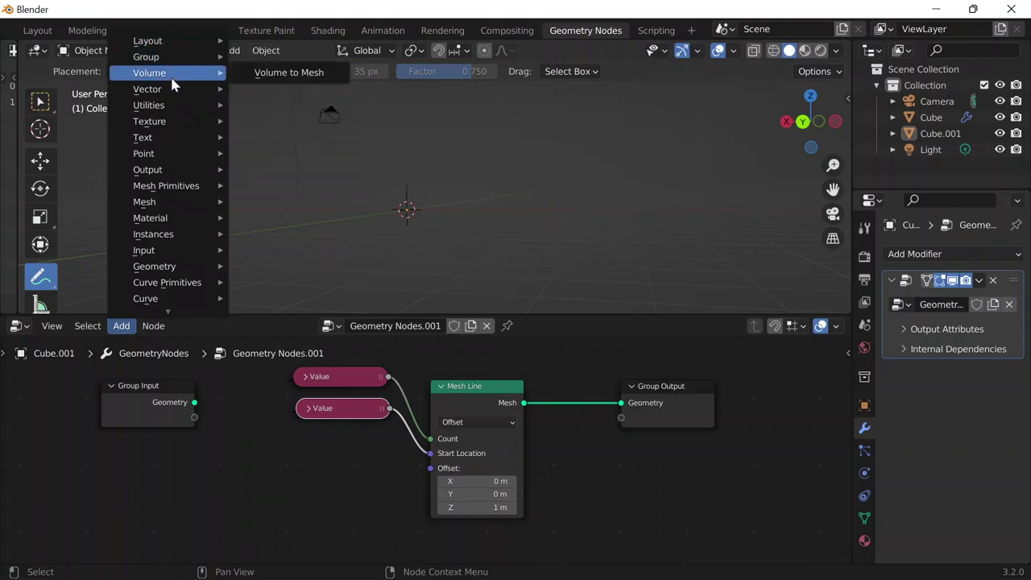
mouse_move(171, 103)
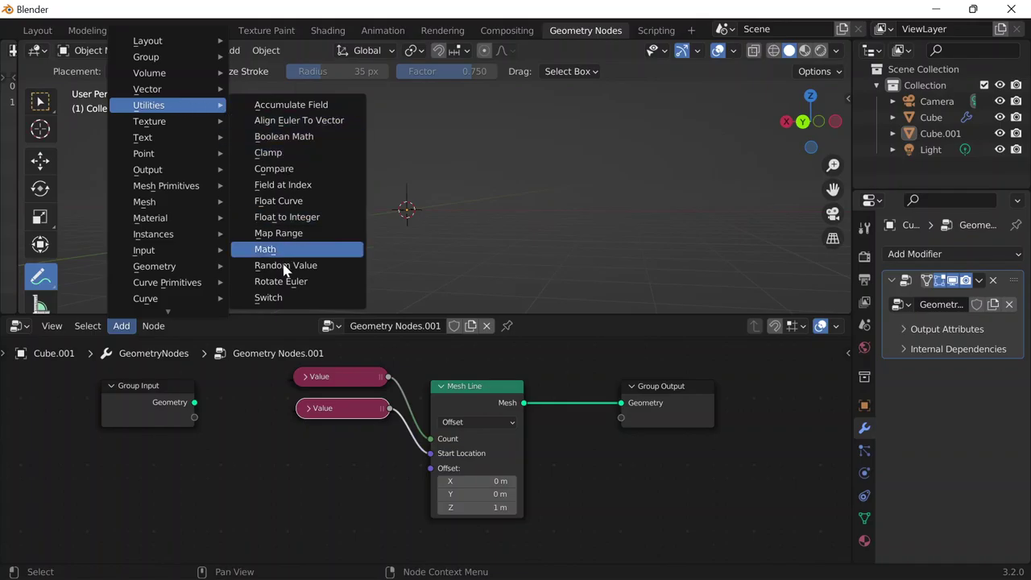
mouse_move(216, 122)
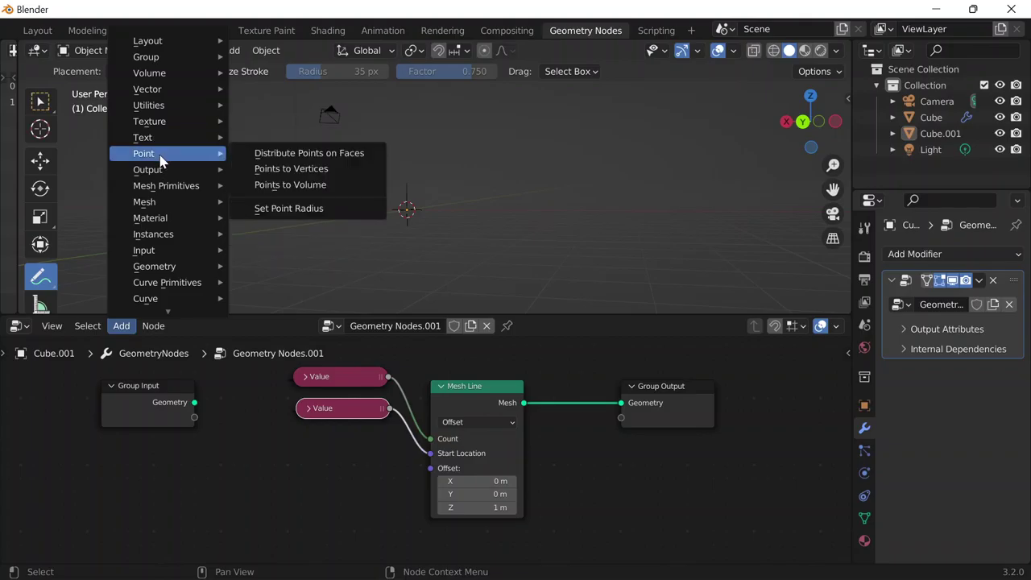
mouse_move(157, 170)
mouse_move(169, 190)
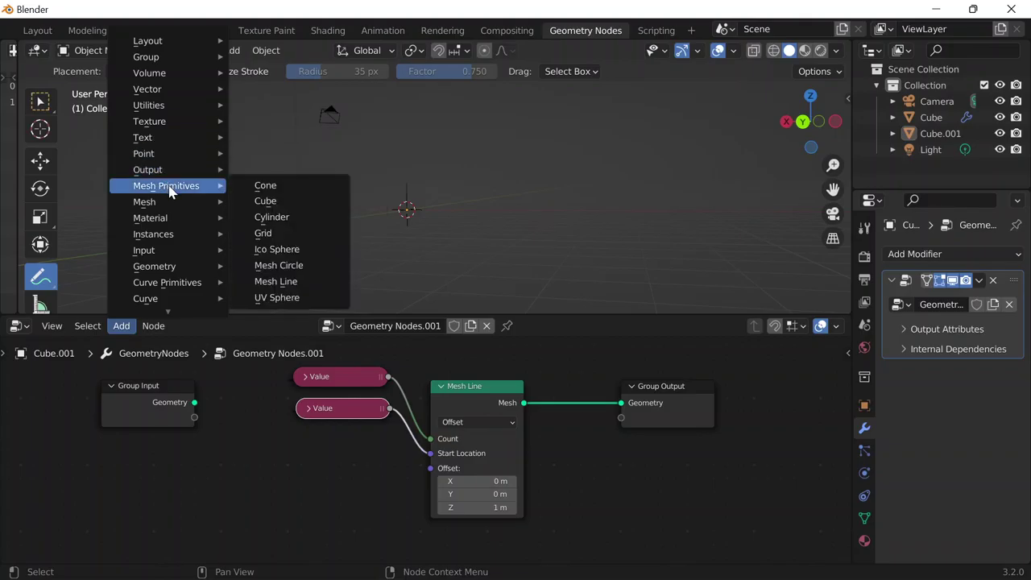
mouse_move(177, 209)
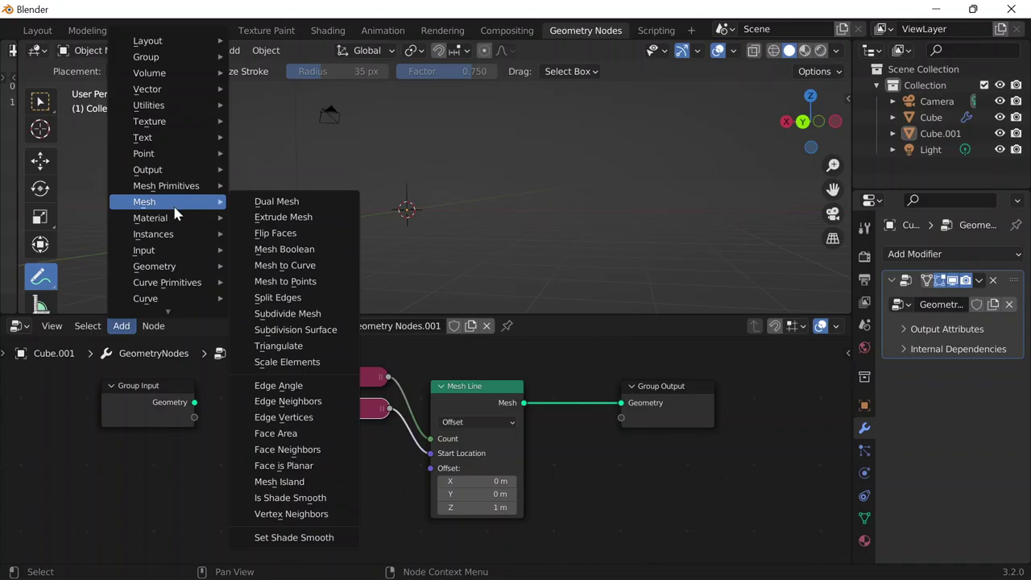
mouse_move(169, 234)
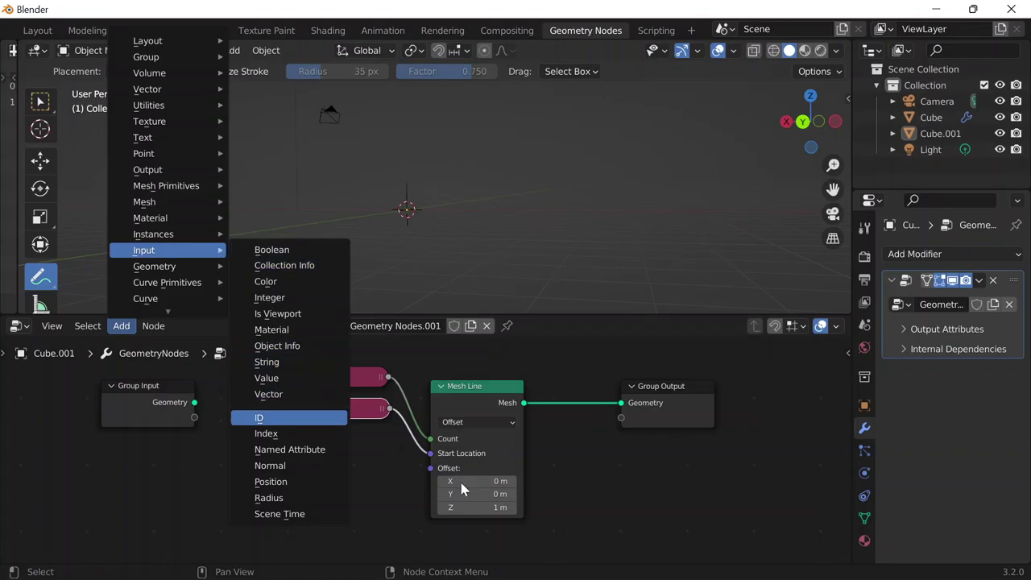
Switch the Mesh Line node to End Points mode and set its count mode to Resolution
left_click(478, 422)
left_click(483, 453)
middle_click_drag(408, 237, 427, 258)
left_click(496, 439)
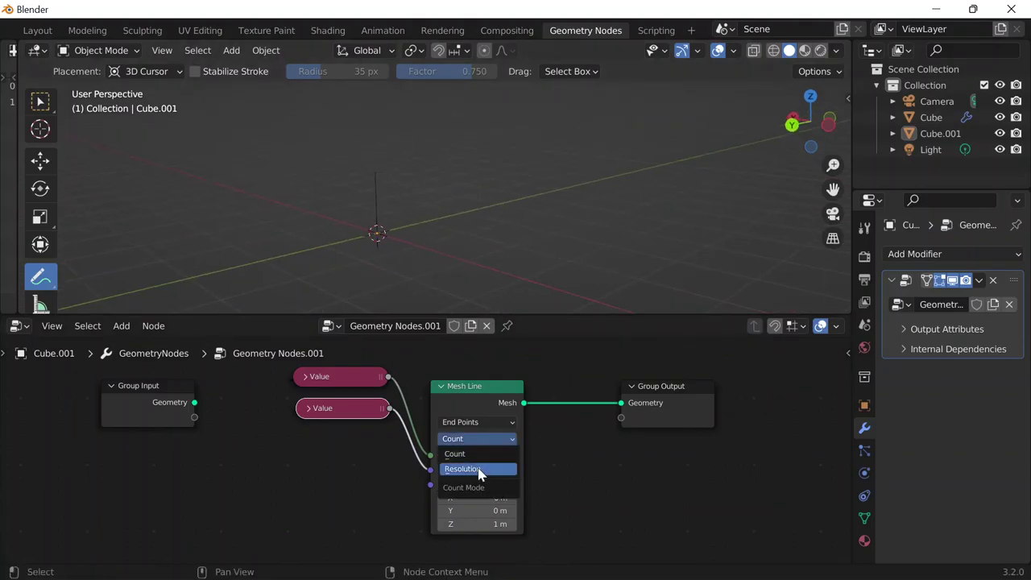
left_click(497, 476)
scroll(488, 453, "up", 2)
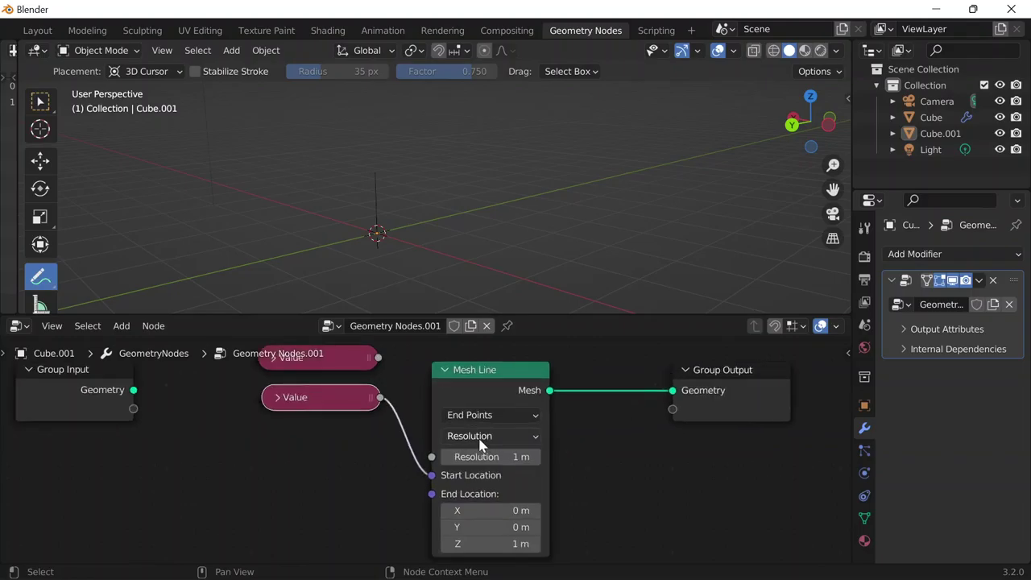
left_click(524, 454)
left_click(597, 453)
Set the Mesh Line's End Location X to 2 m
scroll(447, 247, "down", 1)
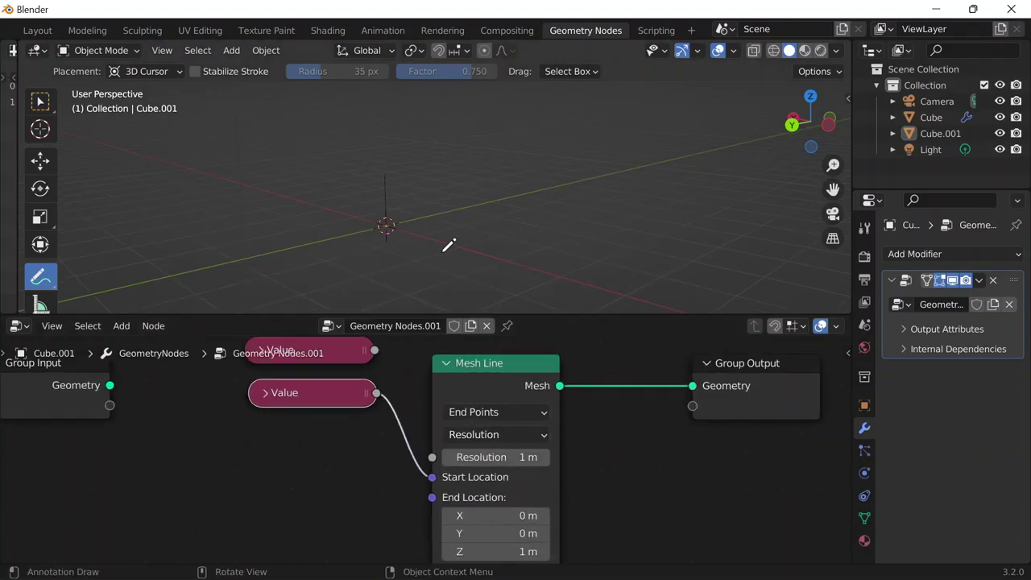
scroll(507, 475, "down", 2)
left_click_drag(483, 501, 511, 501)
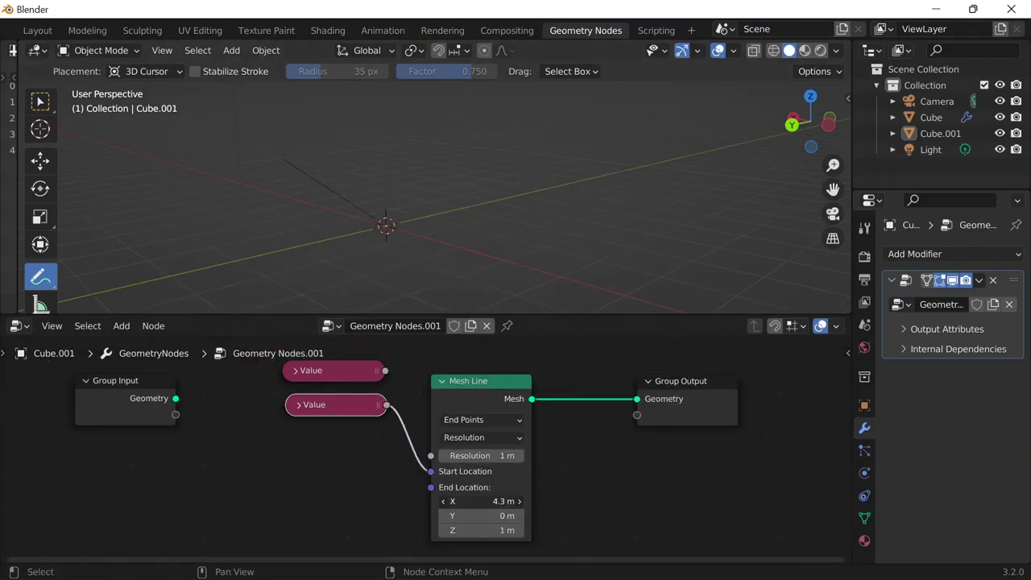
left_click_drag(486, 410, 491, 411)
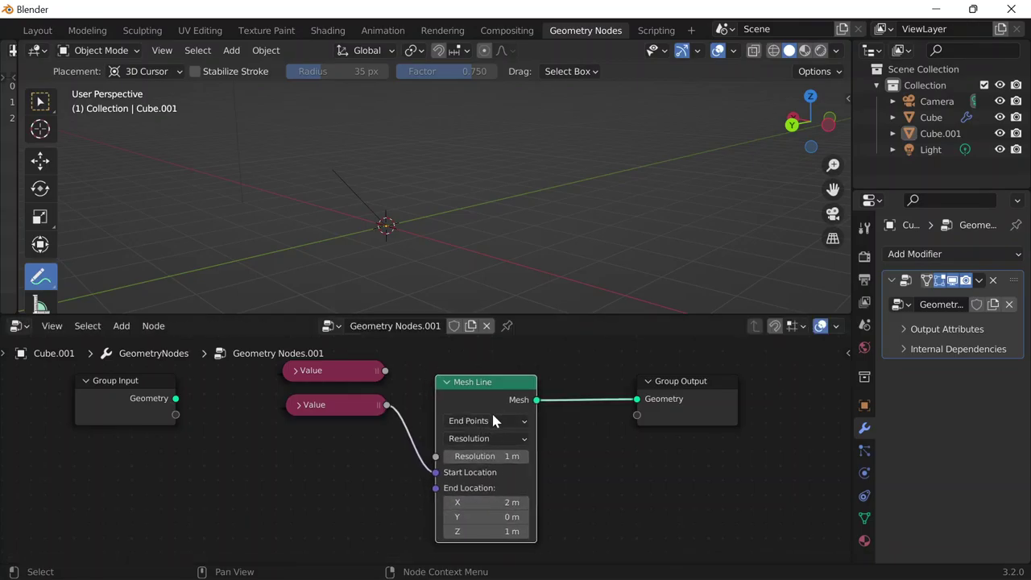
Switch the Mesh Line to Offset mode and back to End Points to compare the two modes
left_click(493, 420)
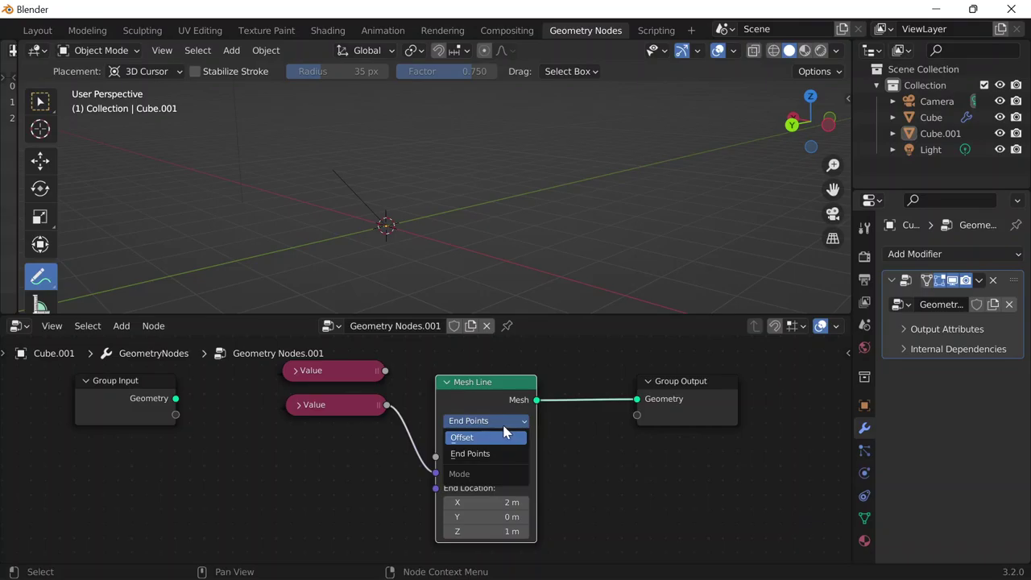
left_click(505, 437)
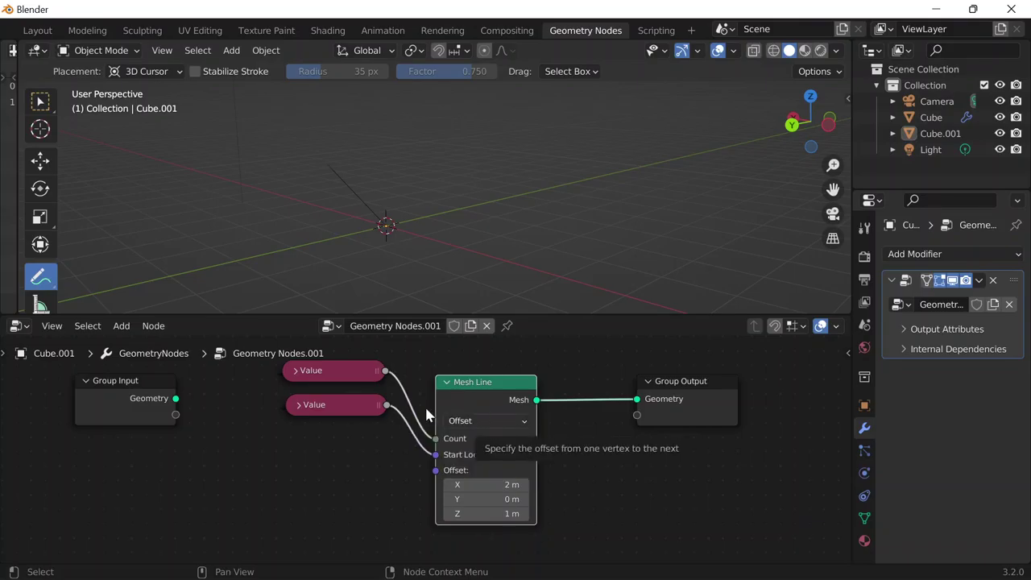
left_click(460, 422)
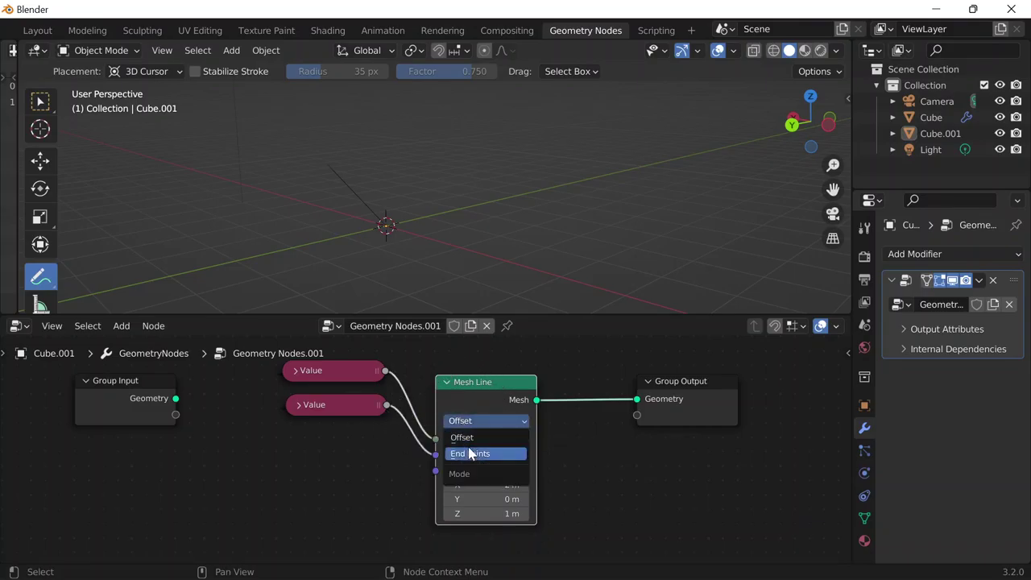
left_click(460, 451)
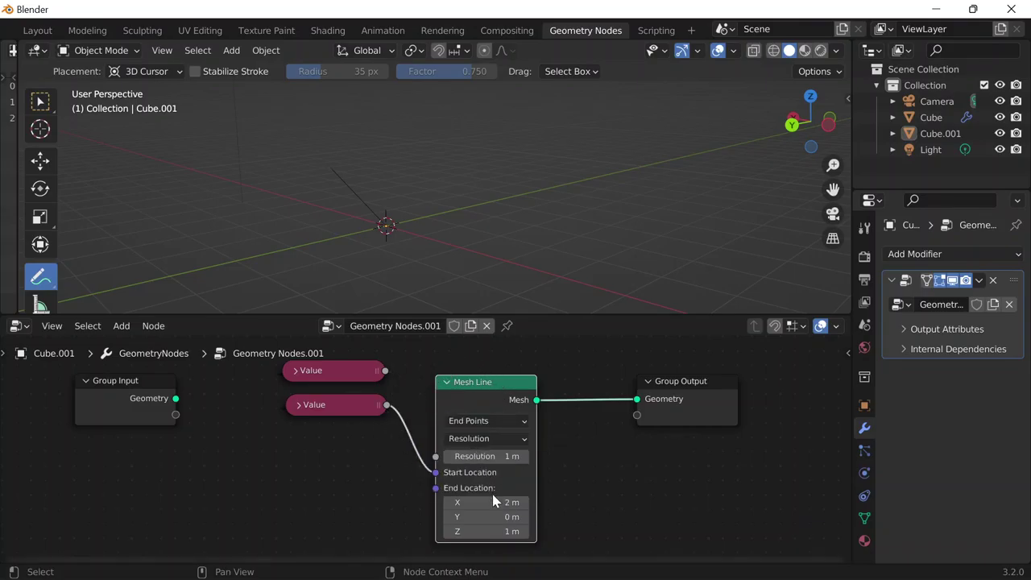
Set the Mesh Line's count mode to Count and its End Location X to -1.6 m
left_click(477, 438)
left_click(471, 454)
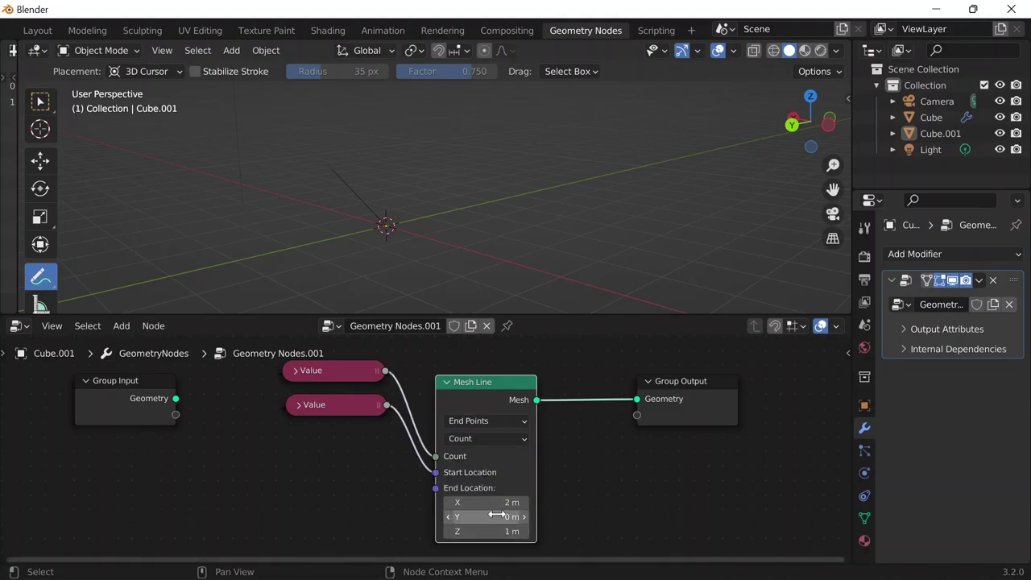
left_click(496, 502)
type("7.1")
key("Return")
left_click_drag(486, 502, 537, 502)
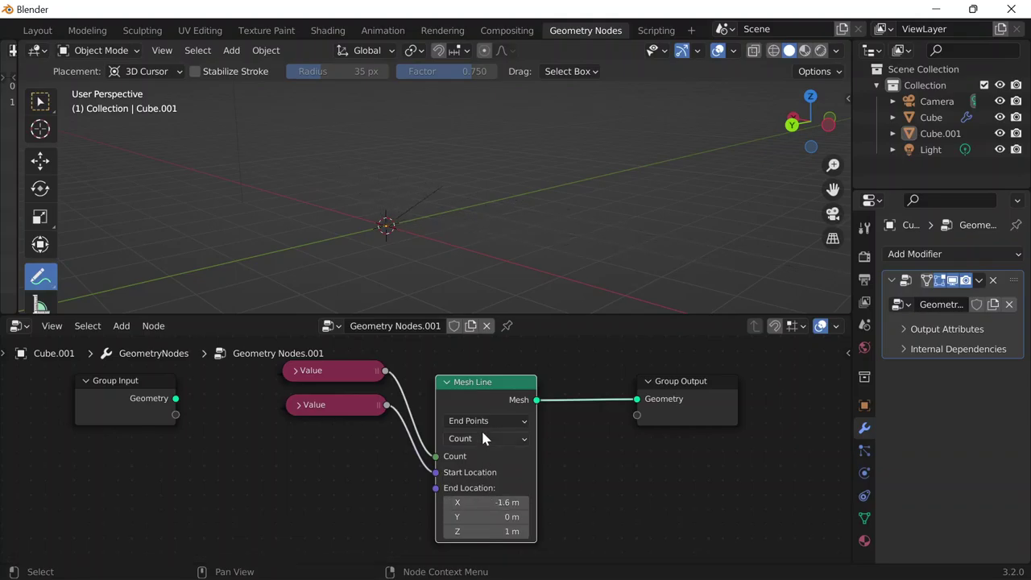
Toggle the Mesh Line between Offset and End Points modes again, finishing on End Points
left_click(480, 422)
left_click(475, 437)
left_click(470, 424)
left_click(472, 439)
left_click(470, 425)
left_click(473, 456)
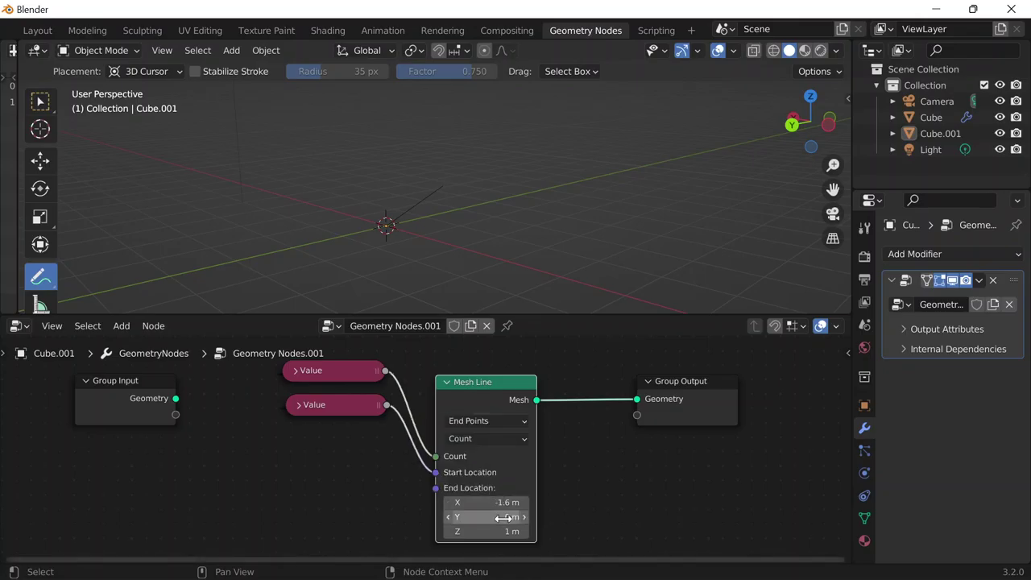
Set the Mesh Line's End Location Y to -2.6 m and Z to 3.3 m
left_click_drag(486, 516, 524, 530)
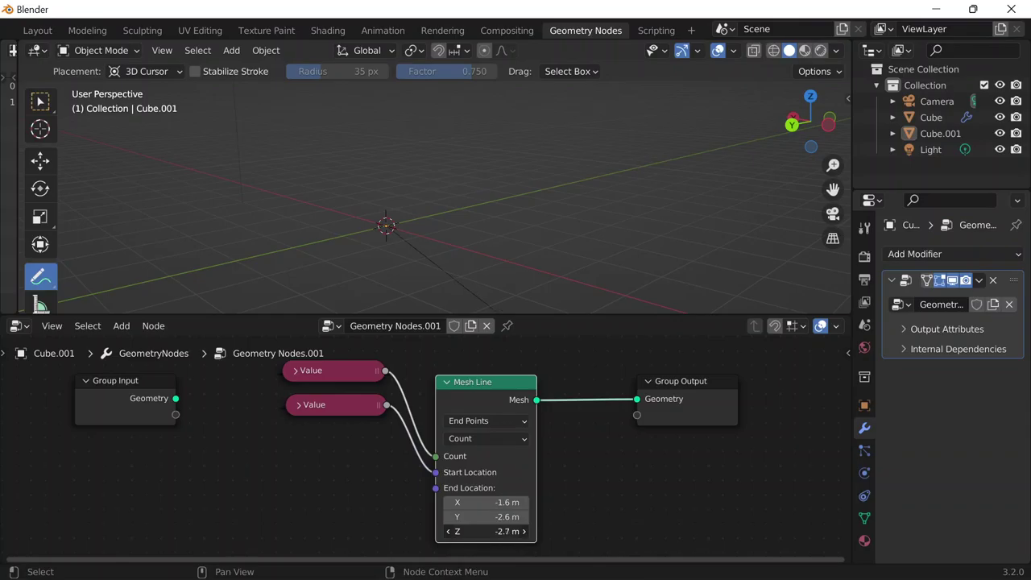
left_click_drag(493, 531, 508, 531)
scroll(393, 433, "down", 3)
scroll(425, 448, "up", 7)
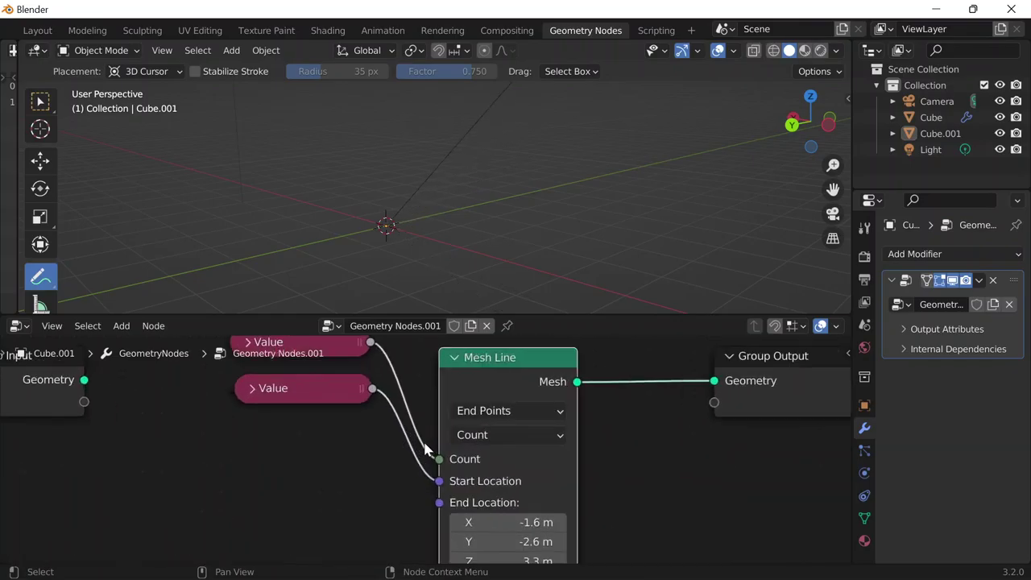
scroll(425, 444, "down", 3)
left_click(461, 422)
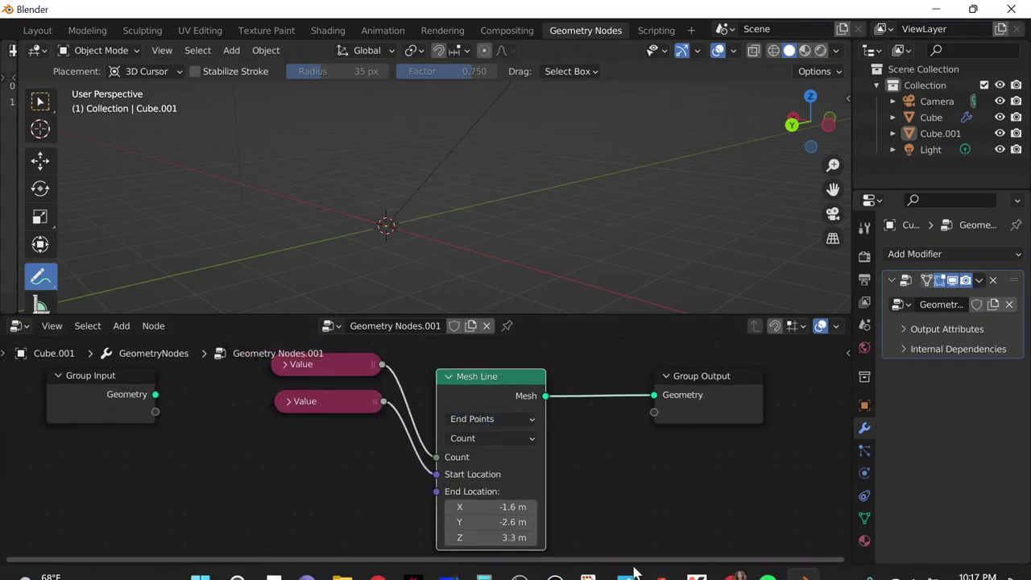
Switch to Chrome and search Google in a new tab for "mesh line geometry nodes end points"
mouse_move(733, 560)
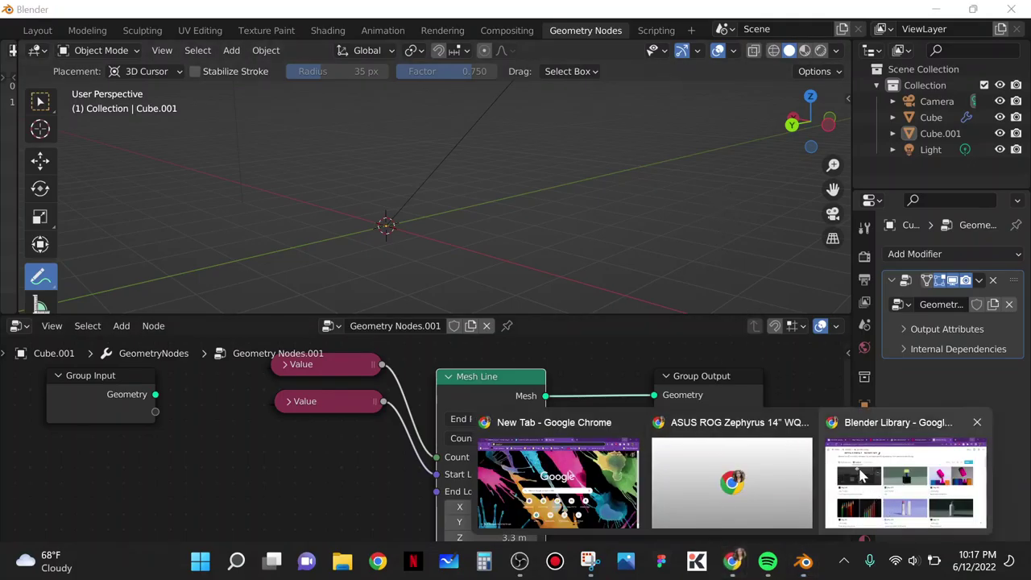
left_click(890, 507)
left_click(830, 13)
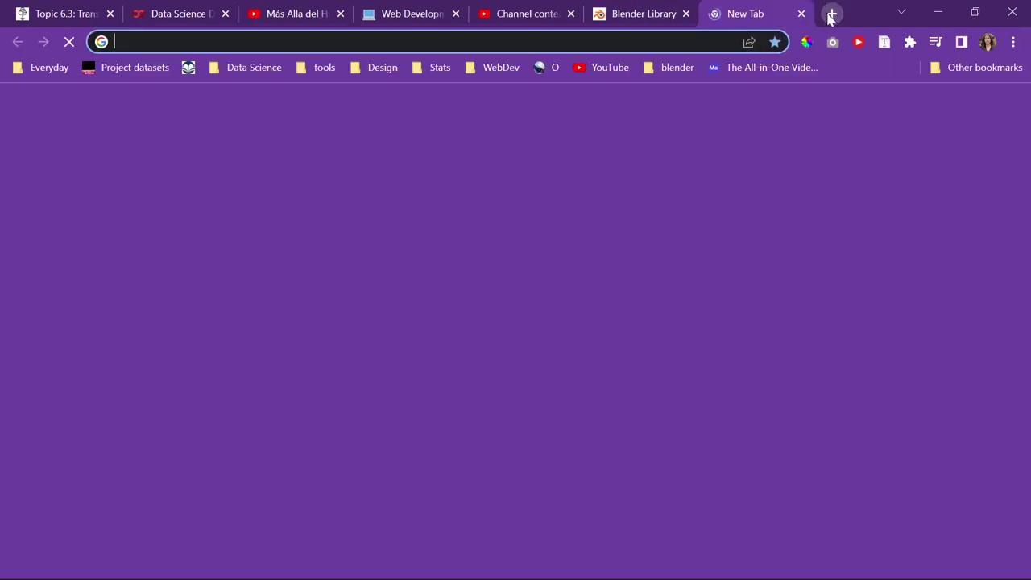
type("mesh luine ge")
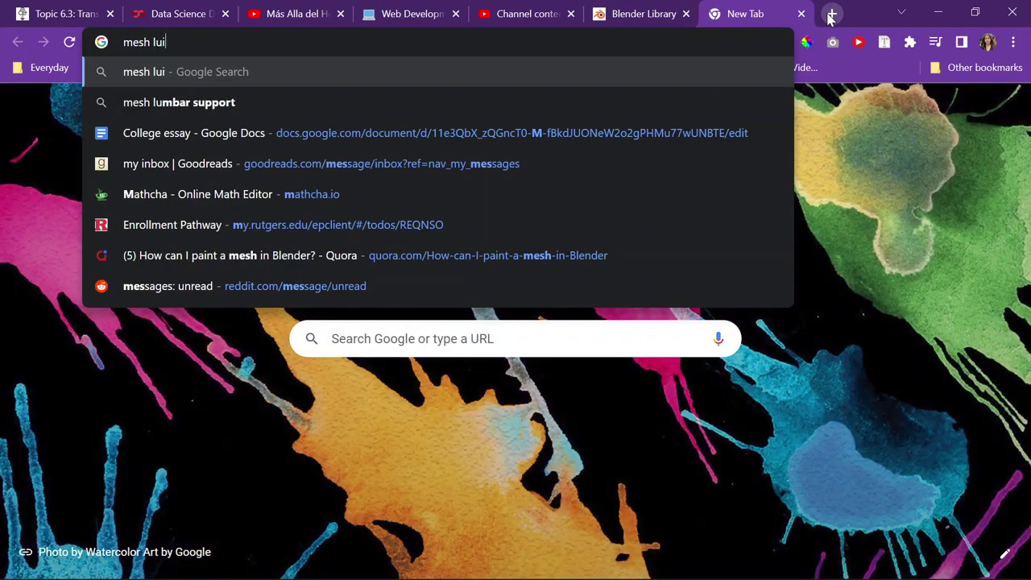
key("BackSpace")
key("BackSpace")
key("BackSpace")
key("BackSpace")
key("BackSpace")
key("BackSpace")
key("BackSpace")
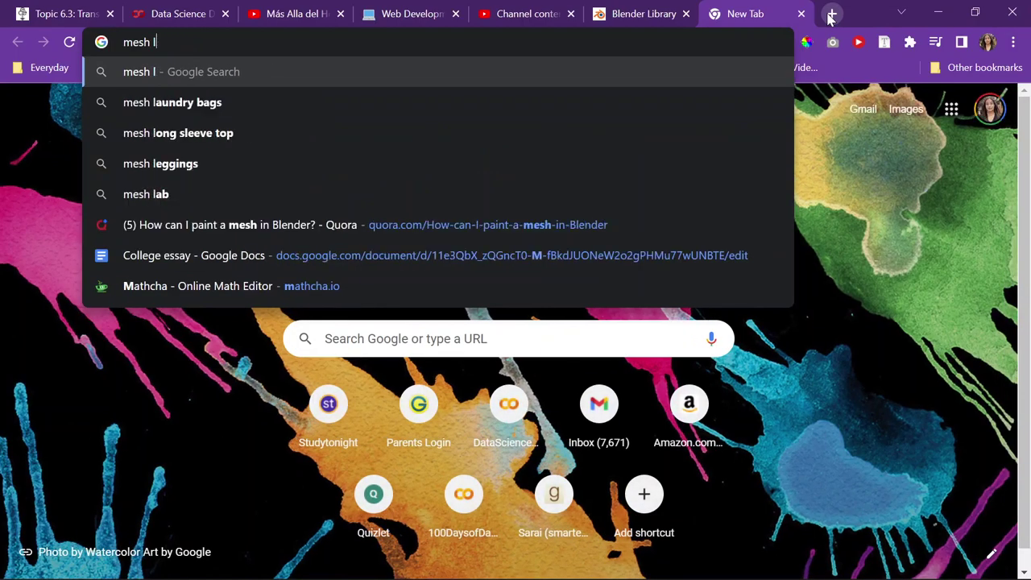
type("ine geom")
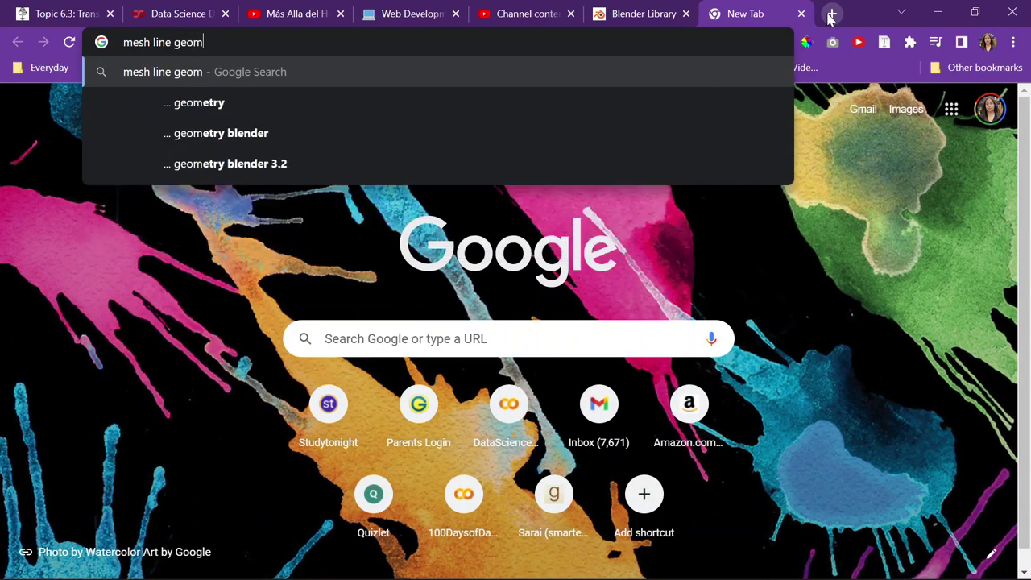
type("etry nodes ")
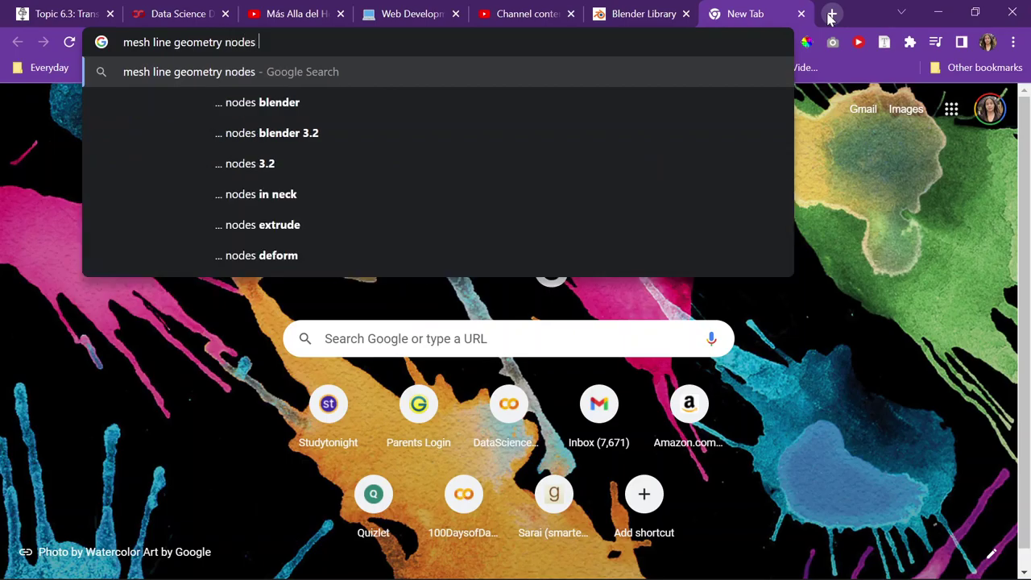
type("end point")
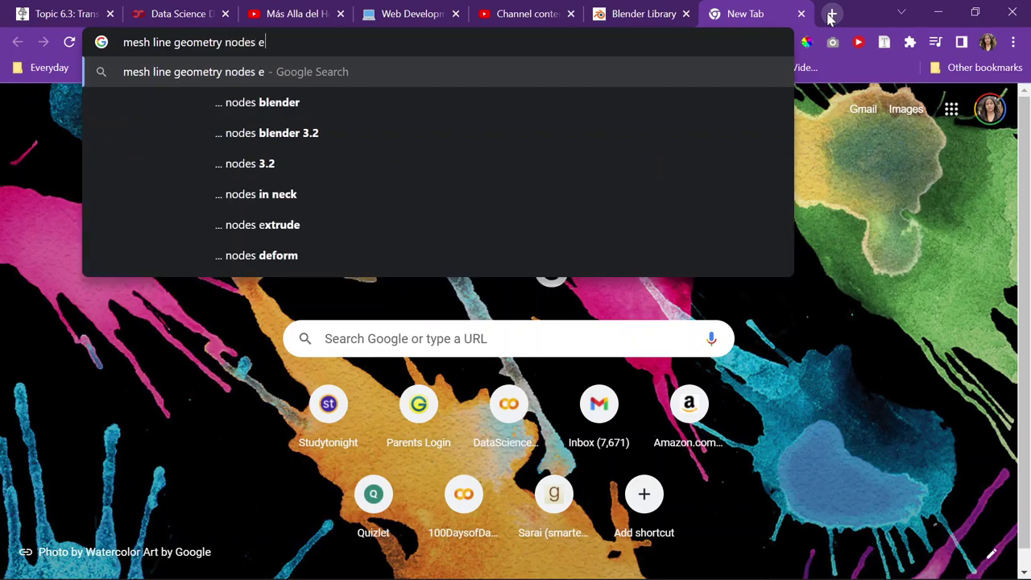
type("s")
key("Return")
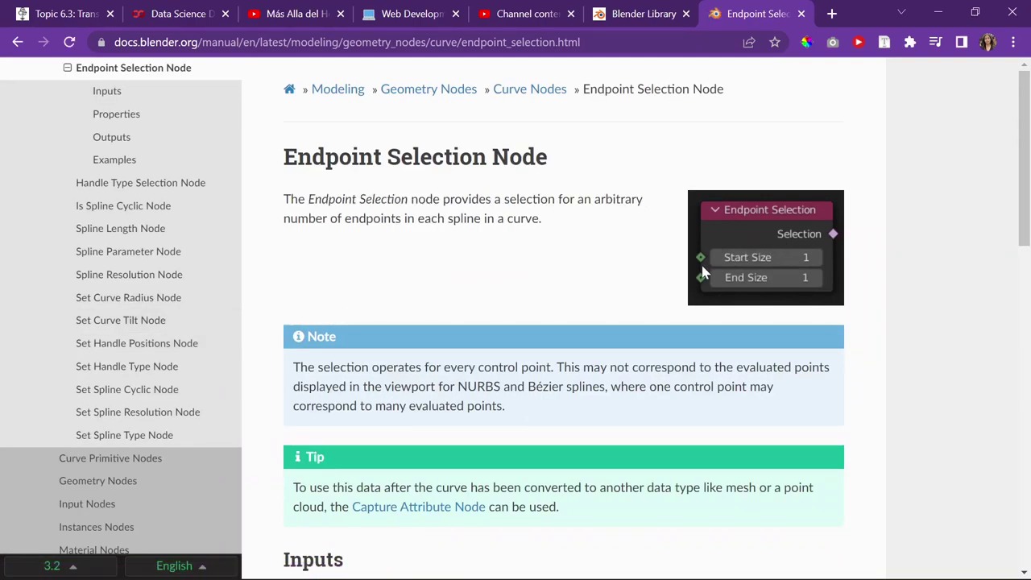
Return to the search results and open the Blender Manual page for the Mesh Line Node
left_click(17, 44)
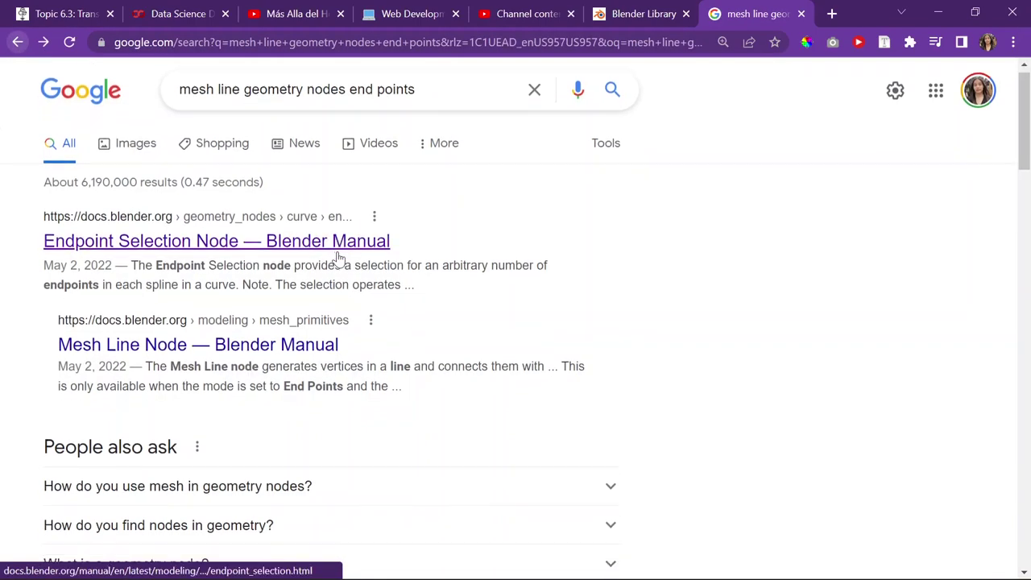
scroll(336, 260, "down", 3)
scroll(153, 195, "up", 1)
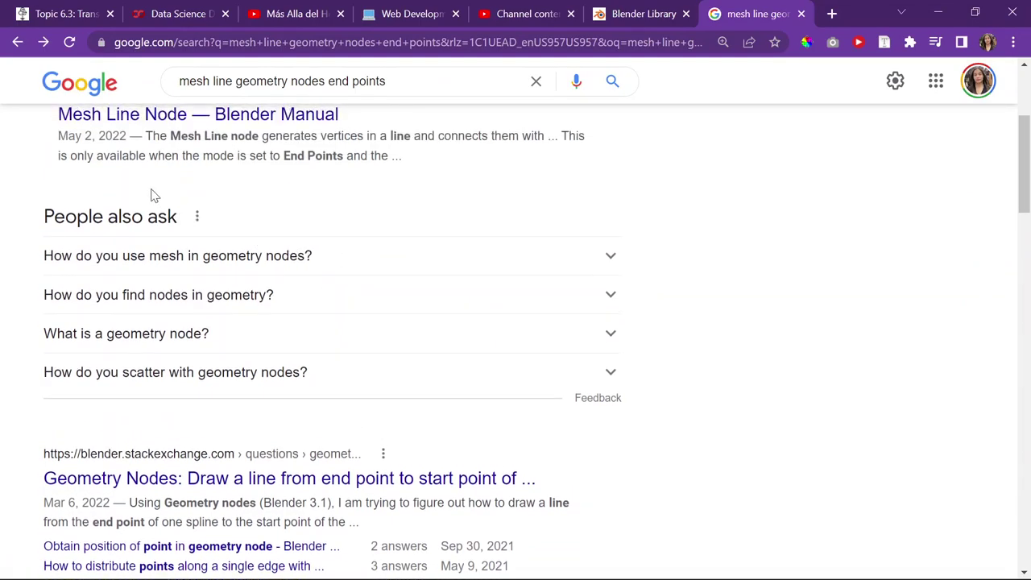
left_click(201, 129)
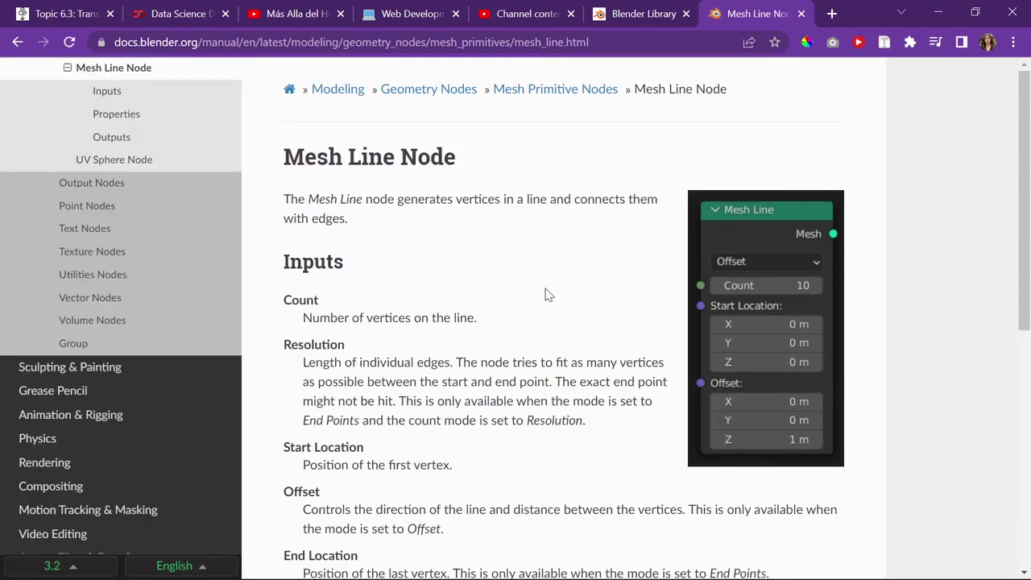
Read the Mesh Line Node manual's introduction and its Count and Resolution input descriptions
scroll(387, 282, "down", 2)
scroll(362, 234, "up", 2)
left_click_drag(283, 199, 675, 209)
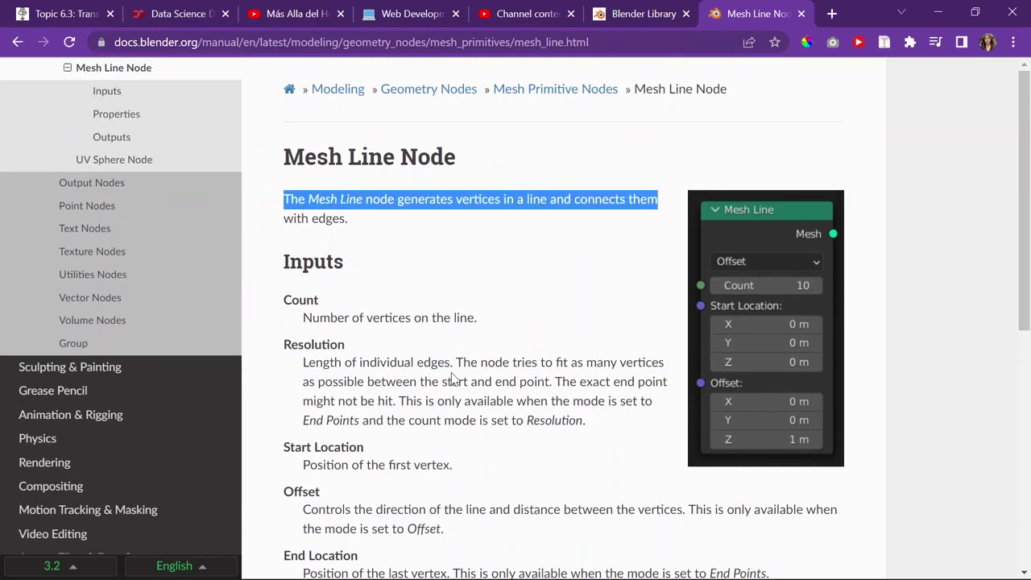
scroll(354, 300, "down", 1)
left_click_drag(312, 237, 475, 238)
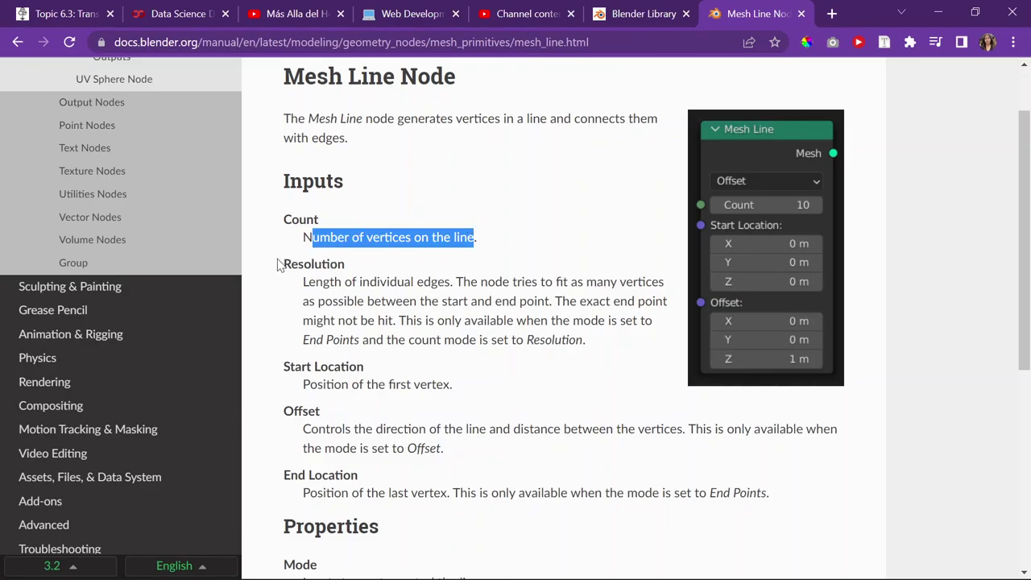
left_click_drag(282, 265, 455, 282)
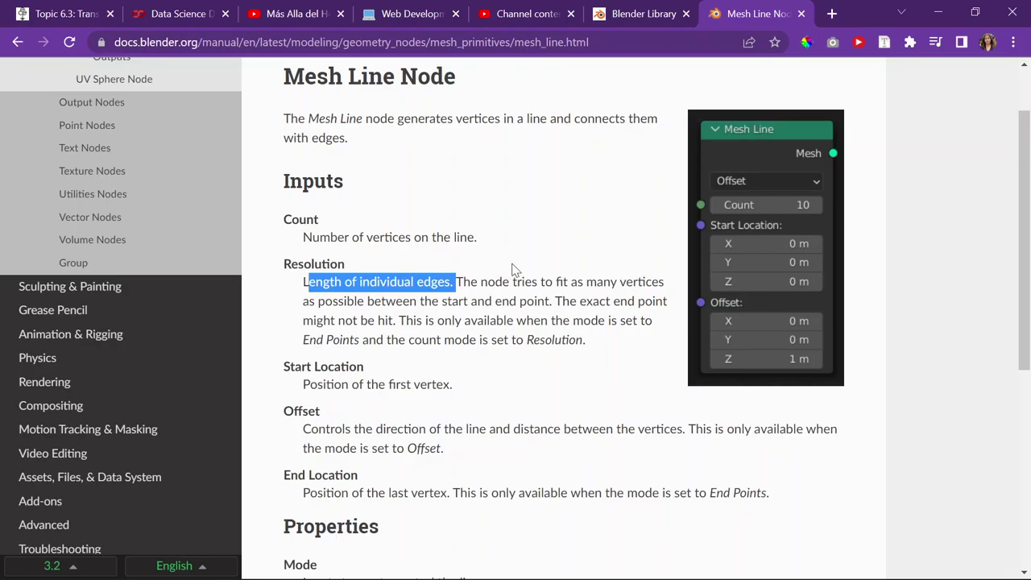
left_click(455, 282)
left_click_drag(462, 282, 606, 345)
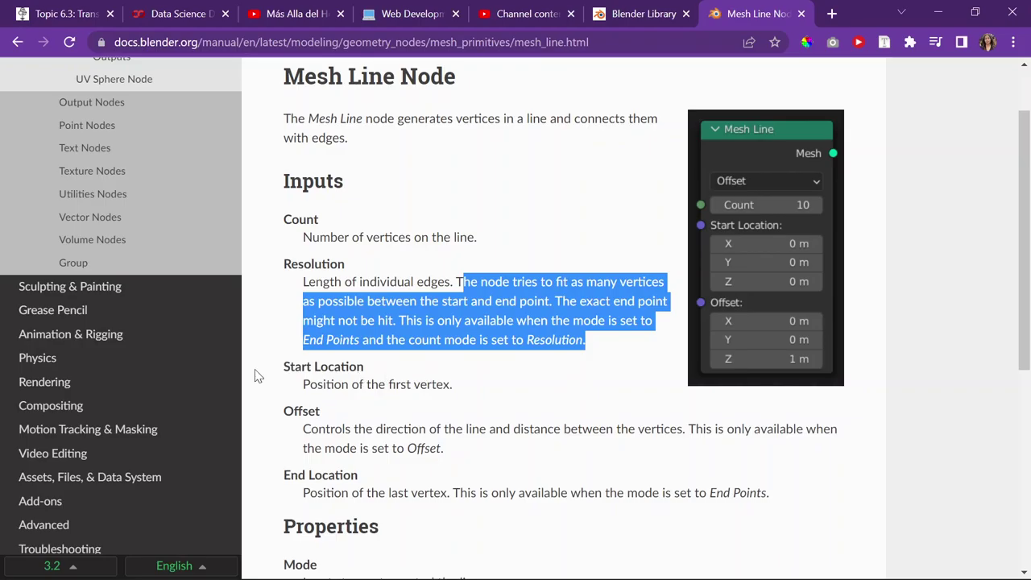
Switch back to Blender and set the Mesh Line node's mode to Offset
left_click(939, 14)
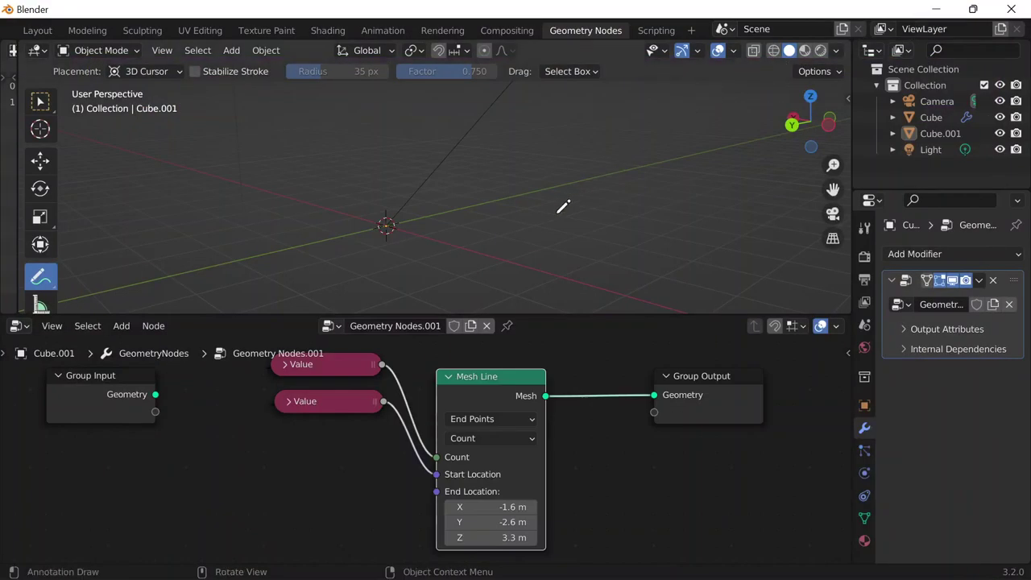
scroll(505, 429, "up", 3)
scroll(519, 435, "down", 3)
left_click(508, 436)
left_click(477, 425)
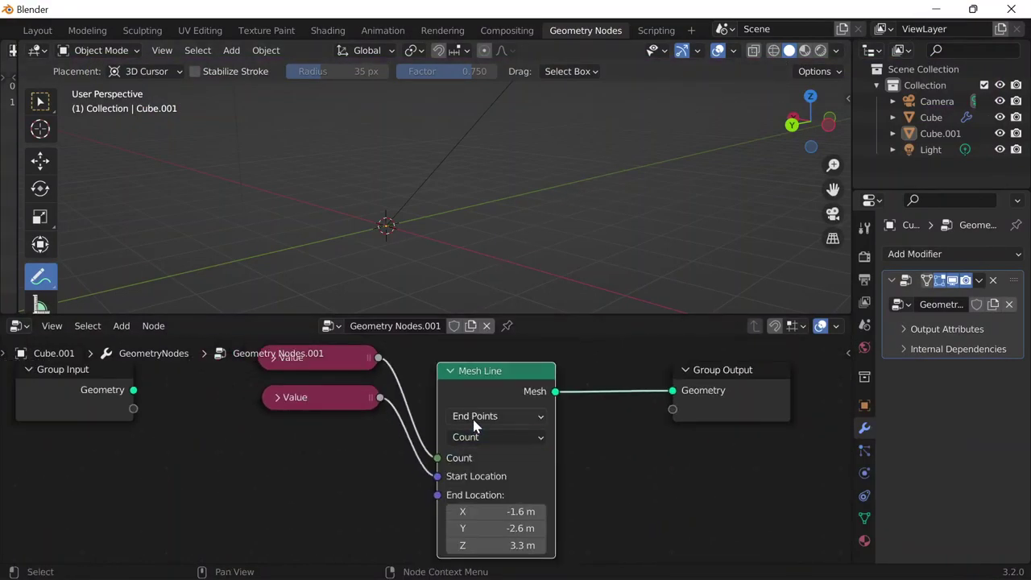
left_click(477, 417)
left_click(493, 438)
scroll(478, 432, "up", 3)
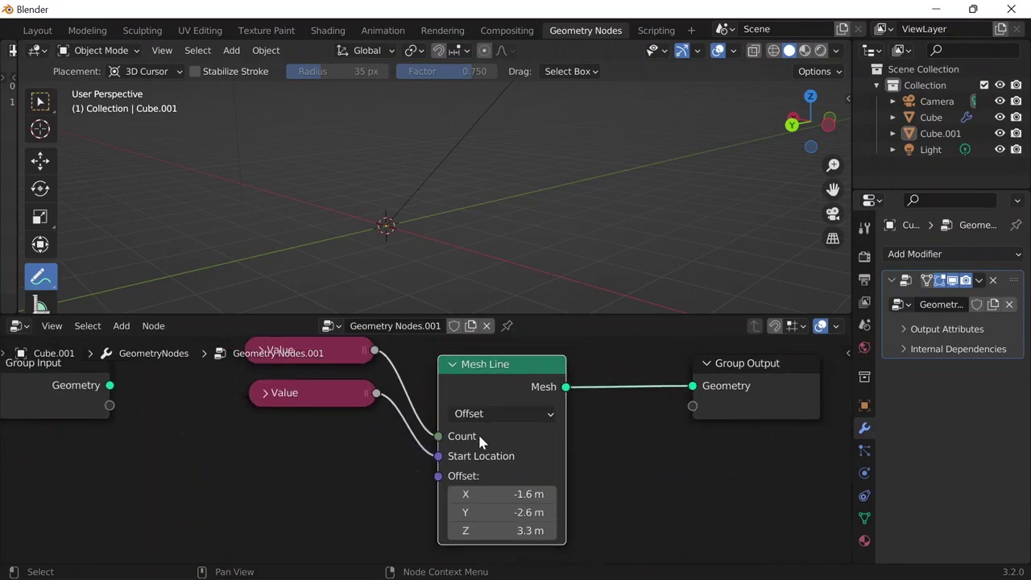
scroll(492, 411, "down", 2)
scroll(503, 411, "down", 4)
middle_click_drag(490, 246, 470, 100)
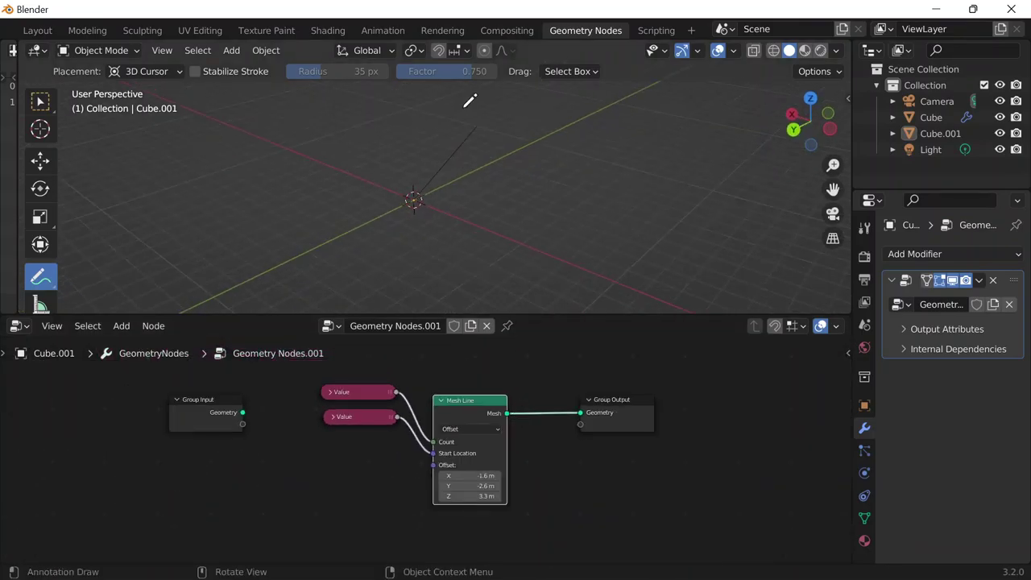
Set the Mesh Line to End Points mode with End Location X, Y and Z all at 0 m
left_click(479, 428)
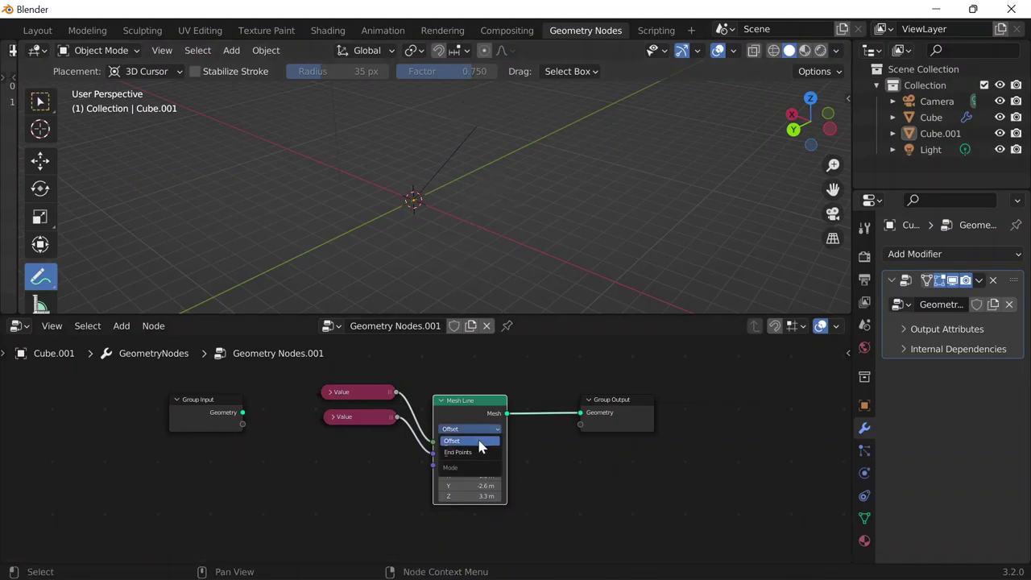
left_click(479, 453)
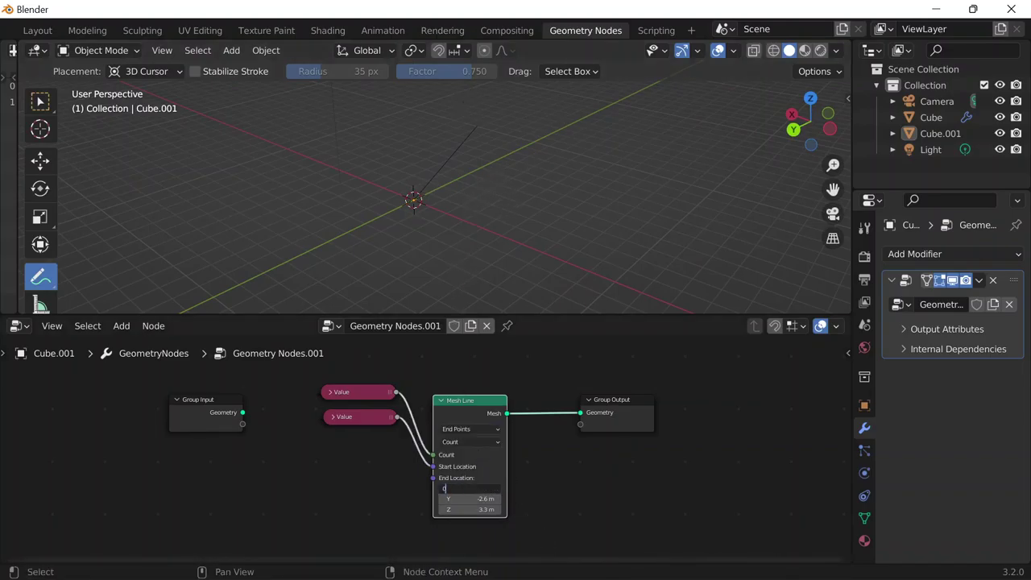
left_click(471, 499)
type("0")
key("Tab")
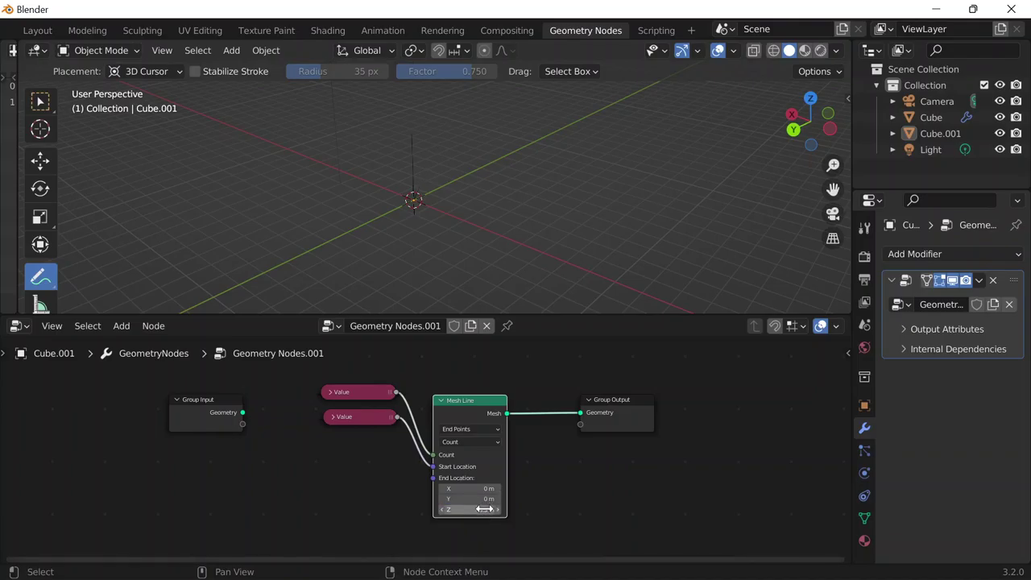
type("0")
key("Return")
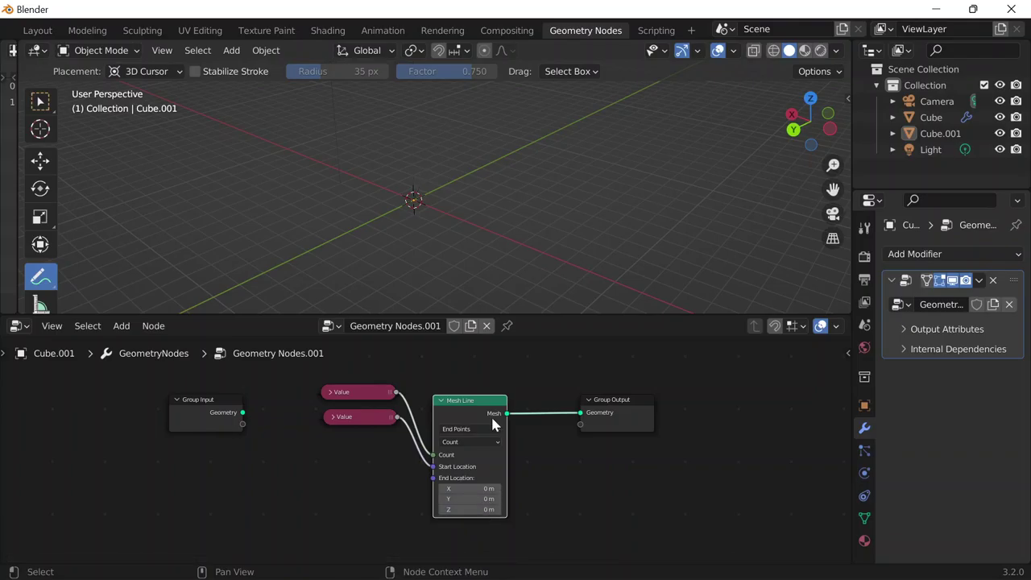
Switch the Mesh Line to Offset mode and back to End Points to compare the results
scroll(441, 425, "up", 2)
left_click(476, 421)
left_click(476, 437)
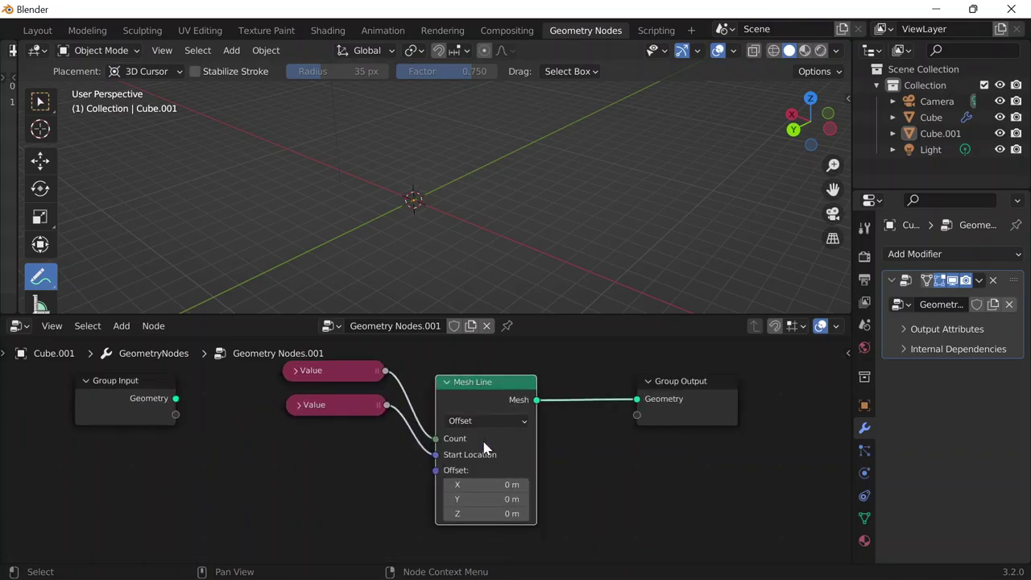
scroll(485, 451, "up", 2)
middle_click_drag(407, 149, 444, 227, "shift")
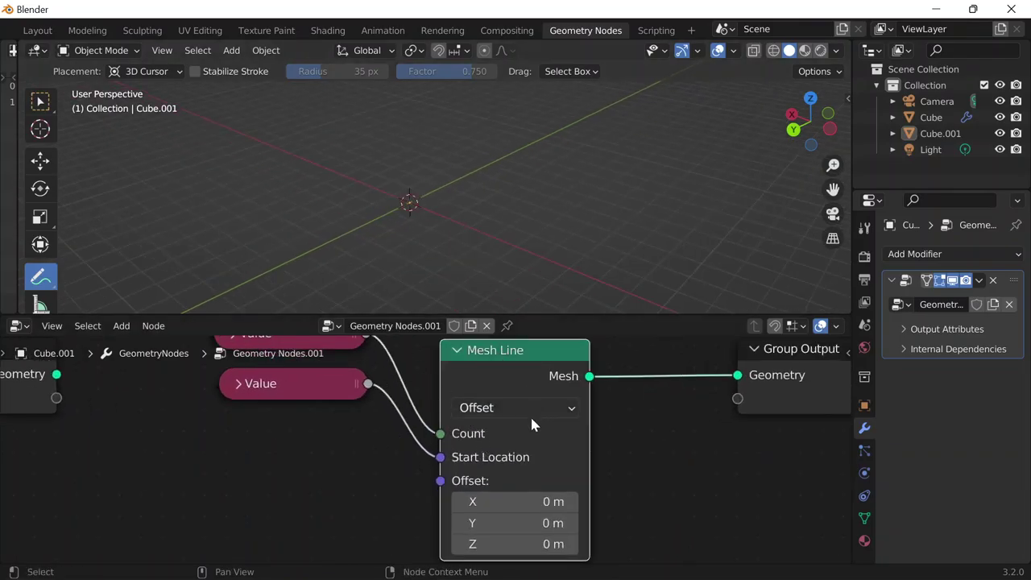
left_click(522, 408)
left_click(508, 456)
Set the Mesh Line's End Location Z to 1 m
scroll(504, 444, "down", 2)
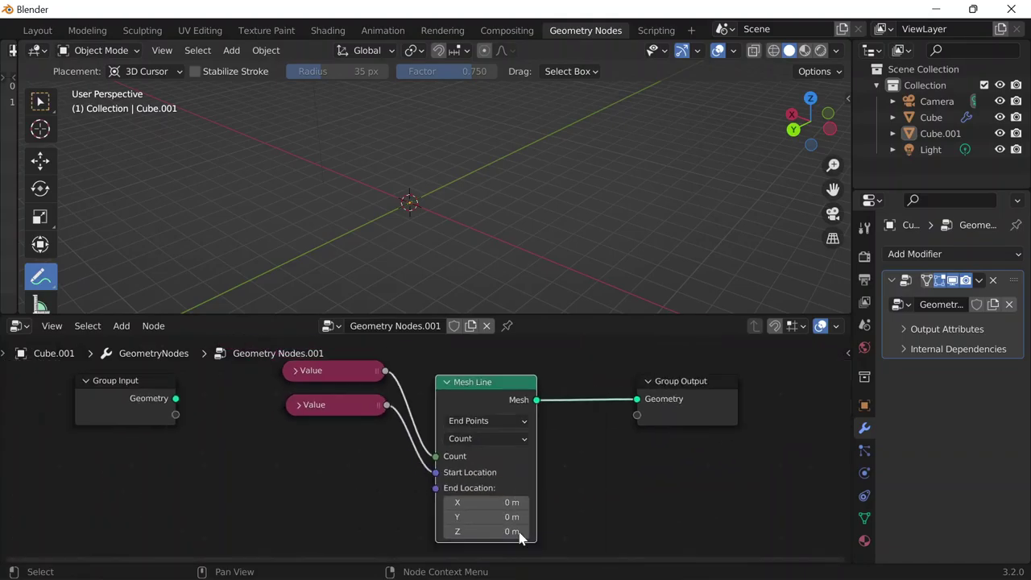
left_click(508, 532)
type("1")
key("Return")
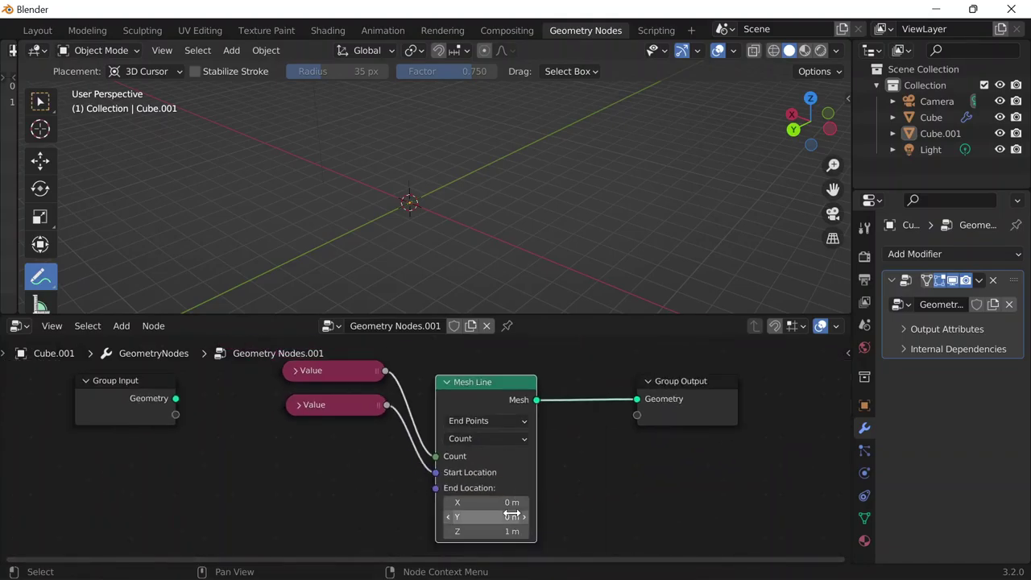
Draw annotation strokes alongside the vertical mesh line in the viewport and undo the last stroke
middle_click_drag(380, 218, 432, 150, "shift")
scroll(361, 173, "down", 1)
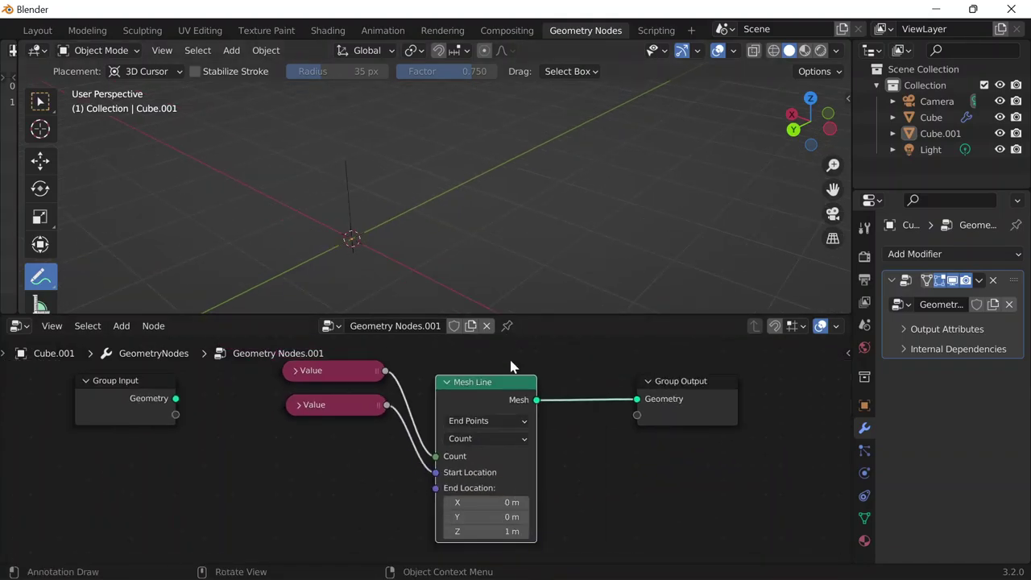
middle_click_drag(374, 185, 363, 141)
left_click_drag(384, 175, 379, 175)
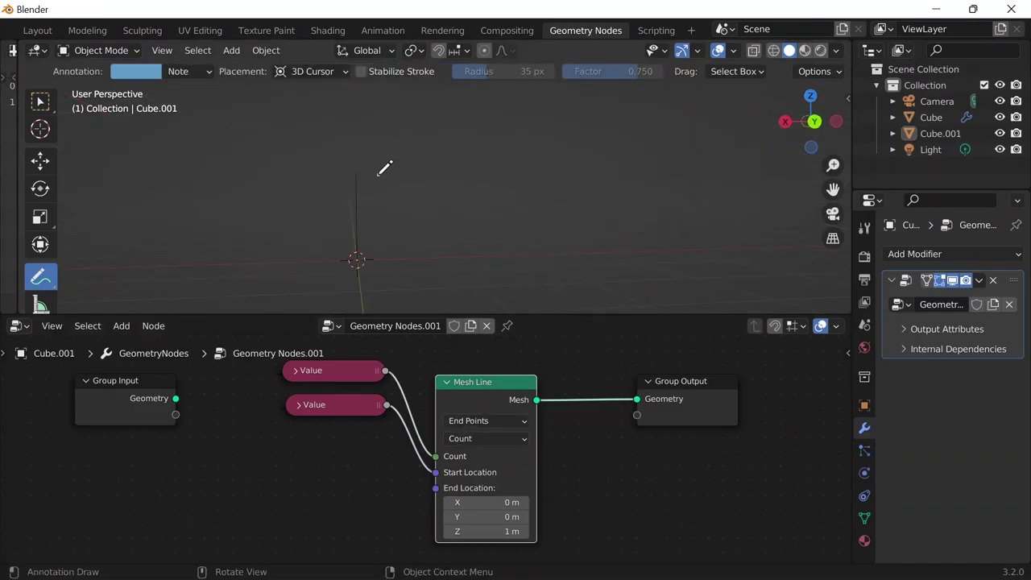
mouse_move(382, 235)
left_mouse_down()
mouse_move(383, 251)
mouse_move(382, 191)
left_mouse_up()
left_click_drag(377, 172, 385, 262)
key("ctrl+z")
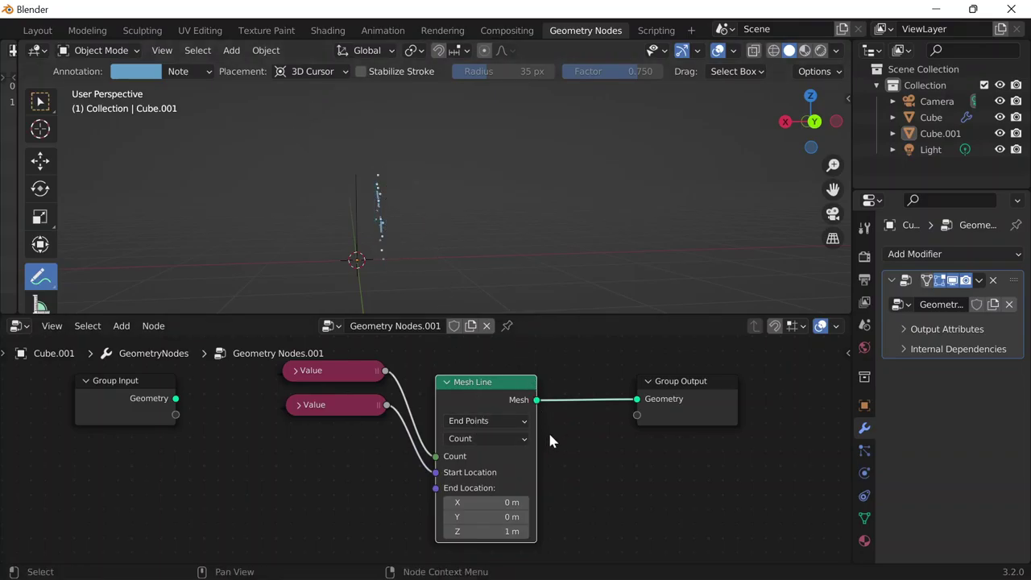
Set the Mesh Line to Offset mode and expand the Value node that feeds Count
left_click(497, 421)
left_click(496, 432)
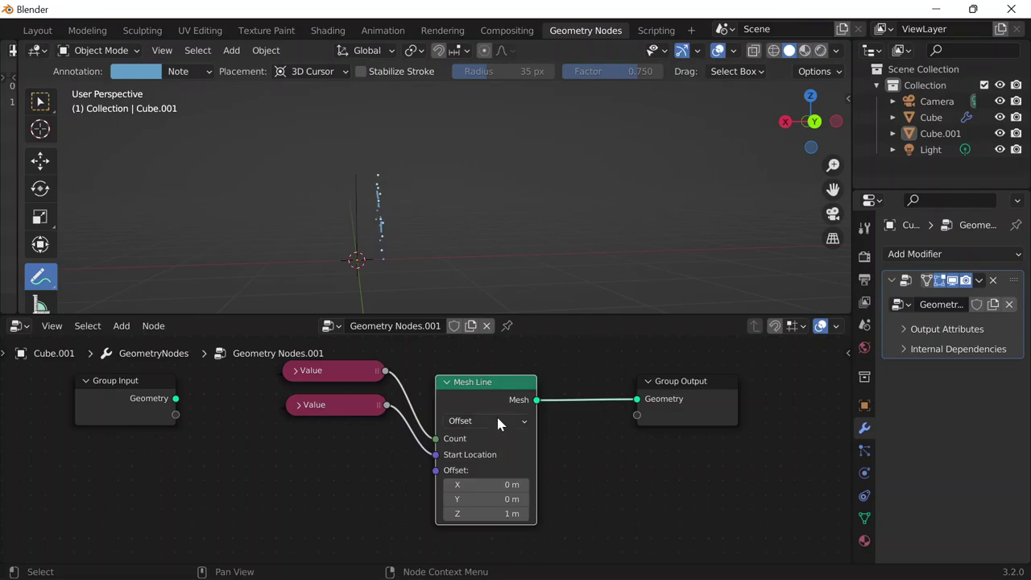
left_click(311, 371)
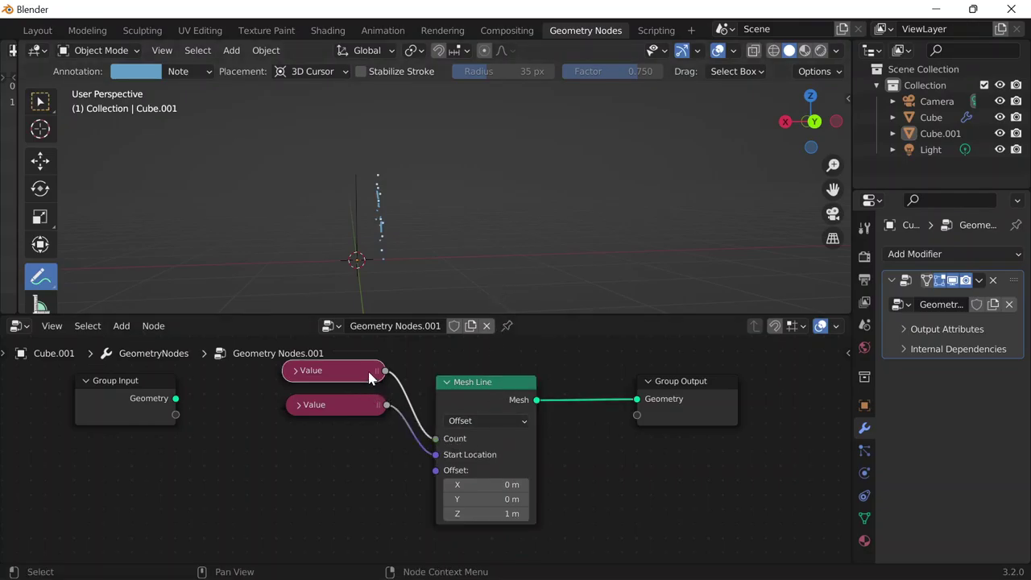
left_click(294, 371)
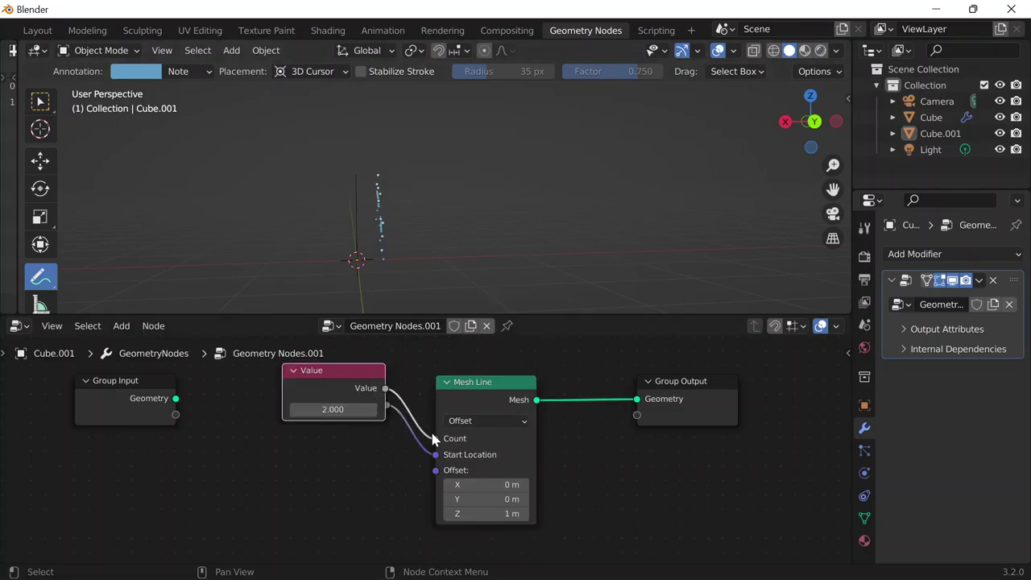
Move the Count Value node up and the Start Location Value node down so they no longer overlap
left_click_drag(364, 393, 403, 340)
left_click_drag(322, 407, 323, 470)
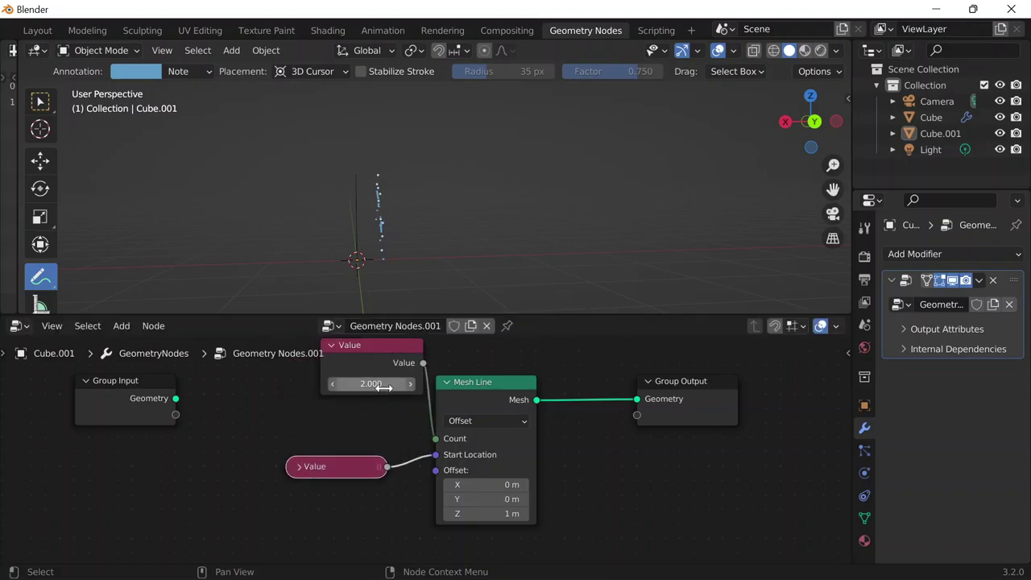
left_click(383, 388)
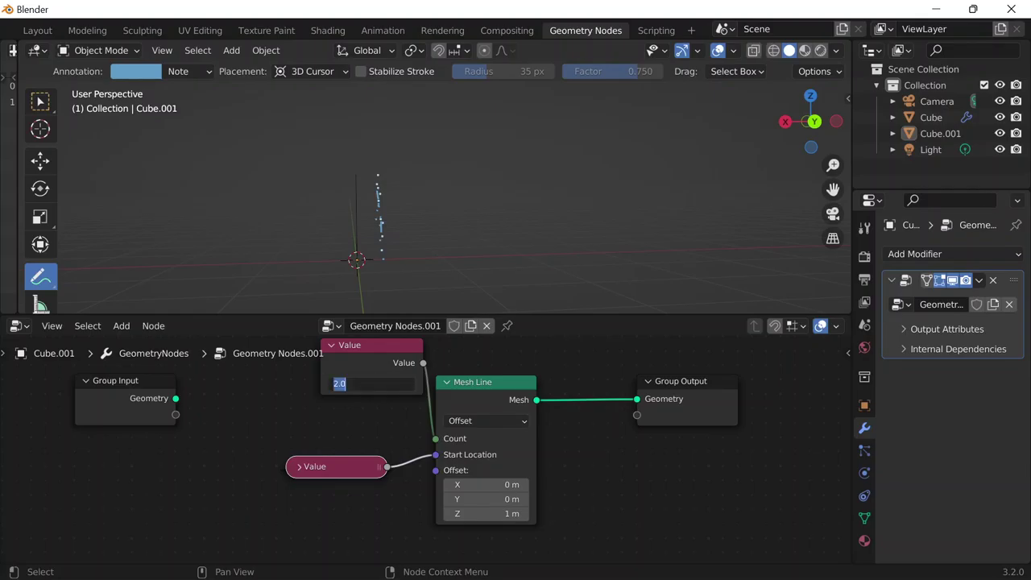
left_click(473, 424)
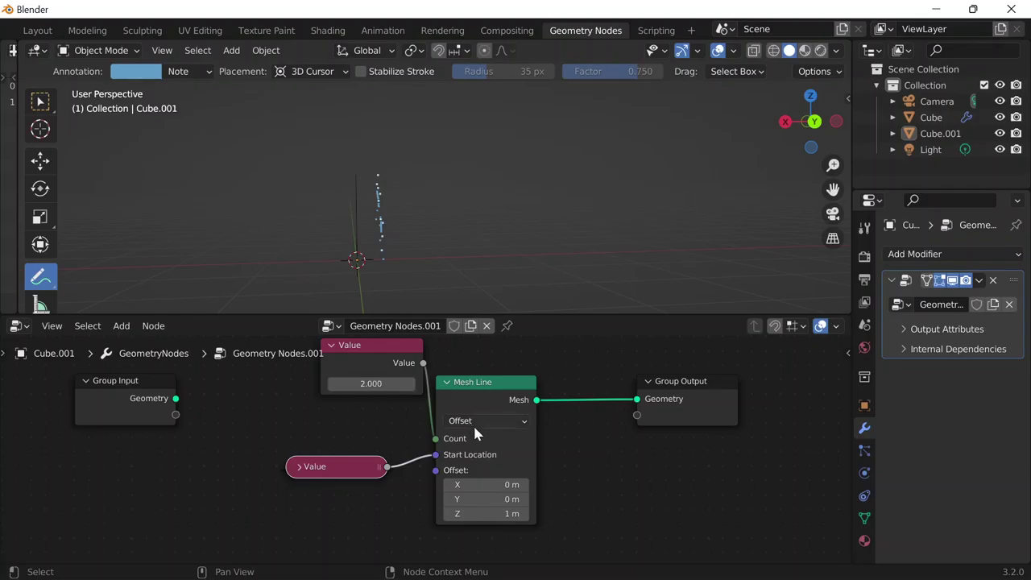
left_click(472, 422)
left_click(411, 407)
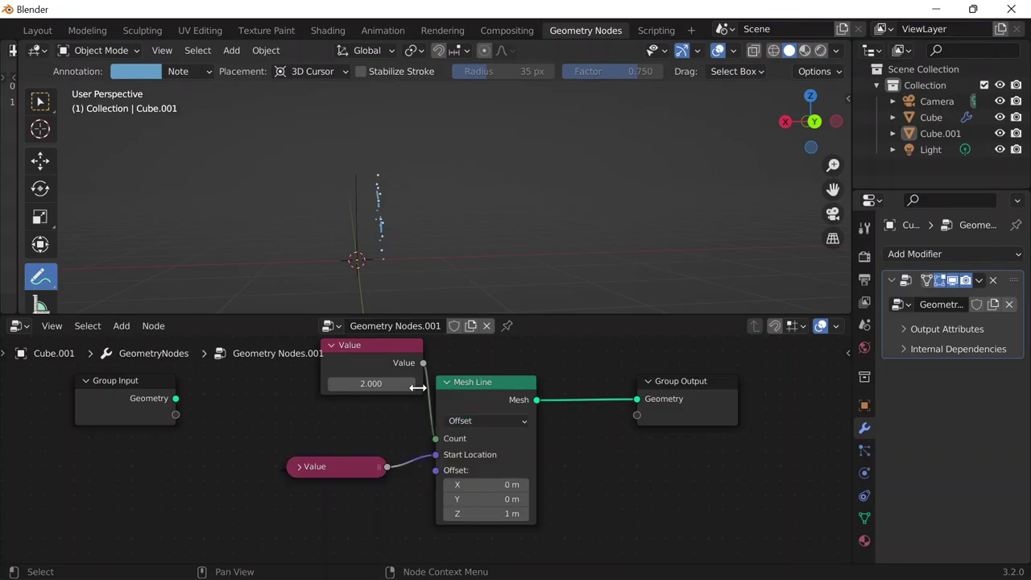
Switch to the Layout workspace, select the Cube.001 mesh line and view it from the front
middle_click_drag(387, 222, 313, 228)
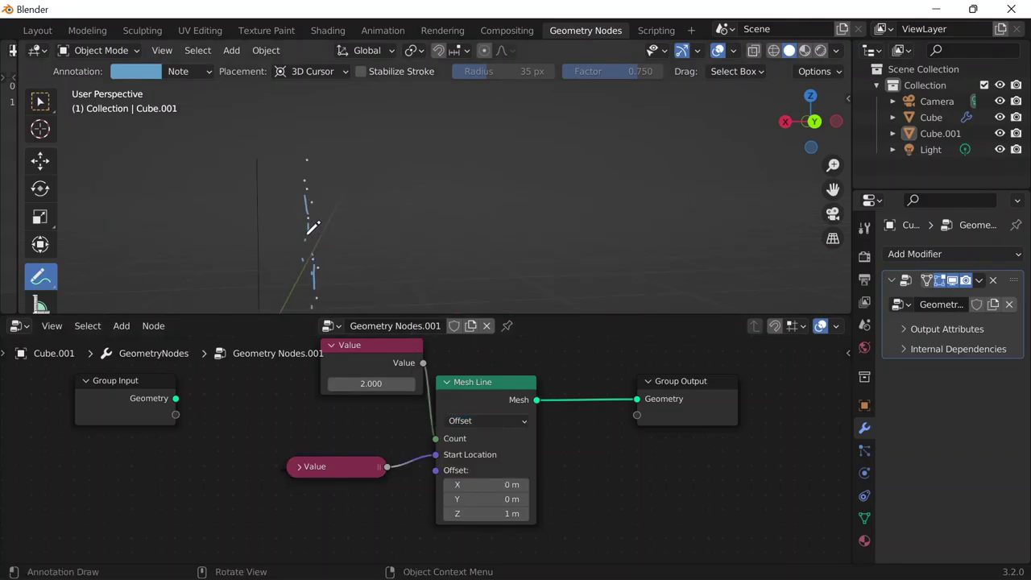
left_click(37, 30)
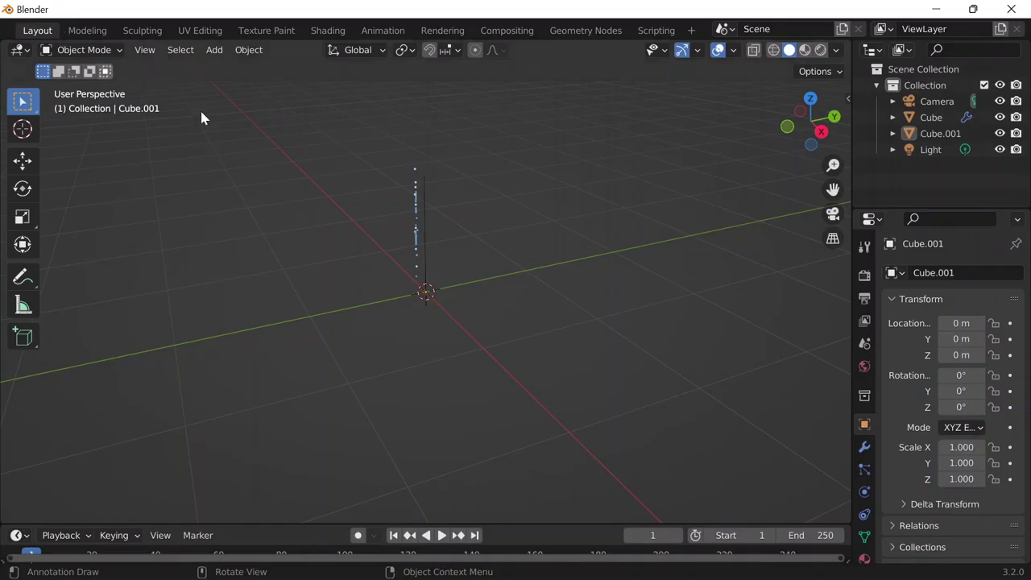
left_click(417, 188)
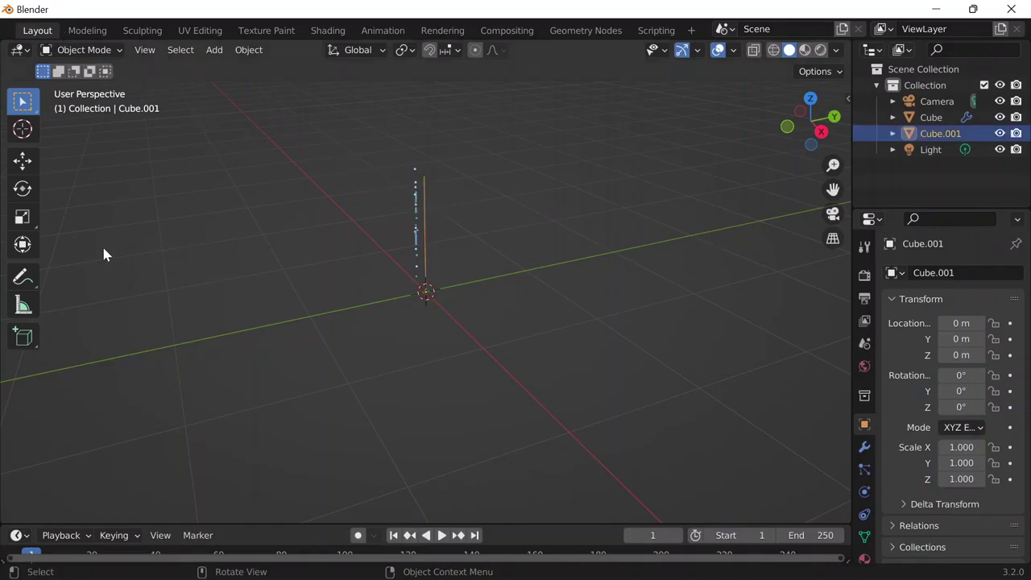
key("grave")
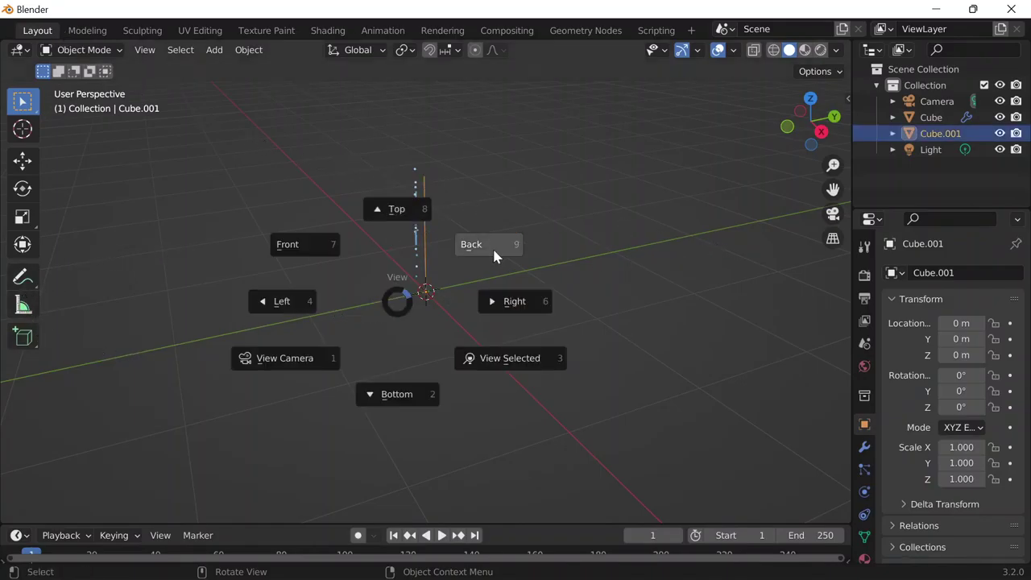
left_click(320, 247)
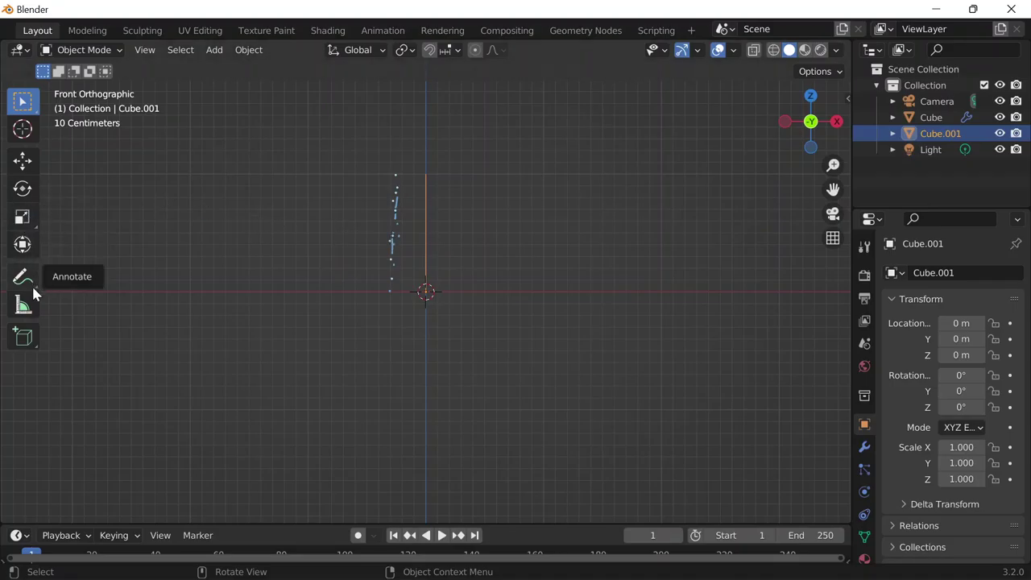
Measure the mesh line's length from its upper end to the origin, with snapping set to Vertex
left_click(23, 305)
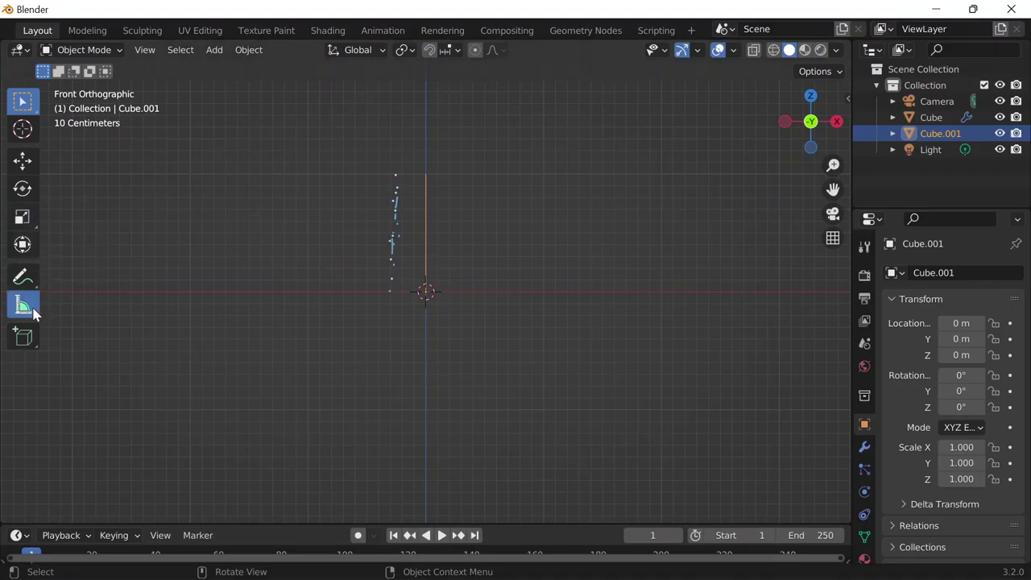
left_click(445, 50)
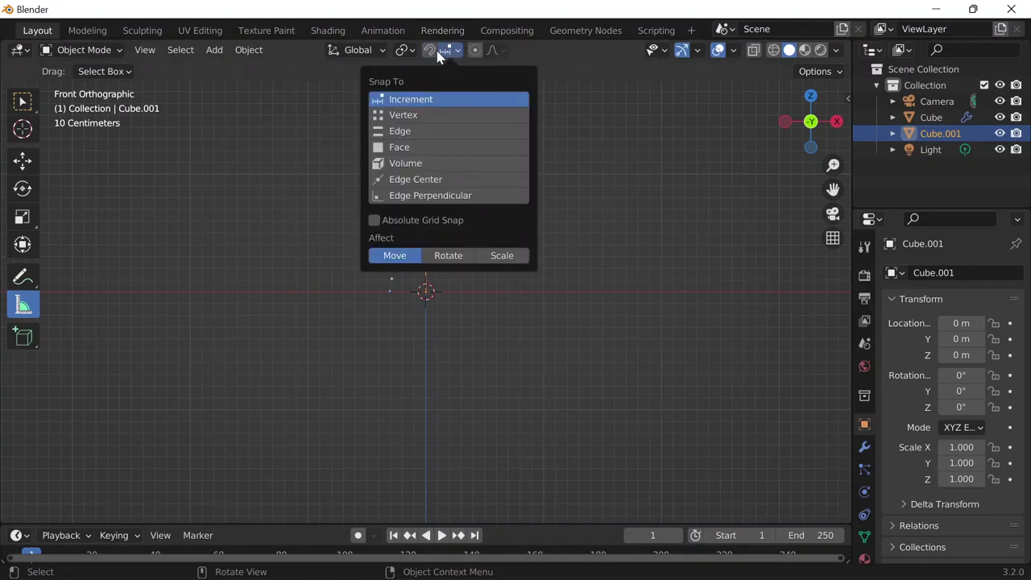
left_click(403, 114)
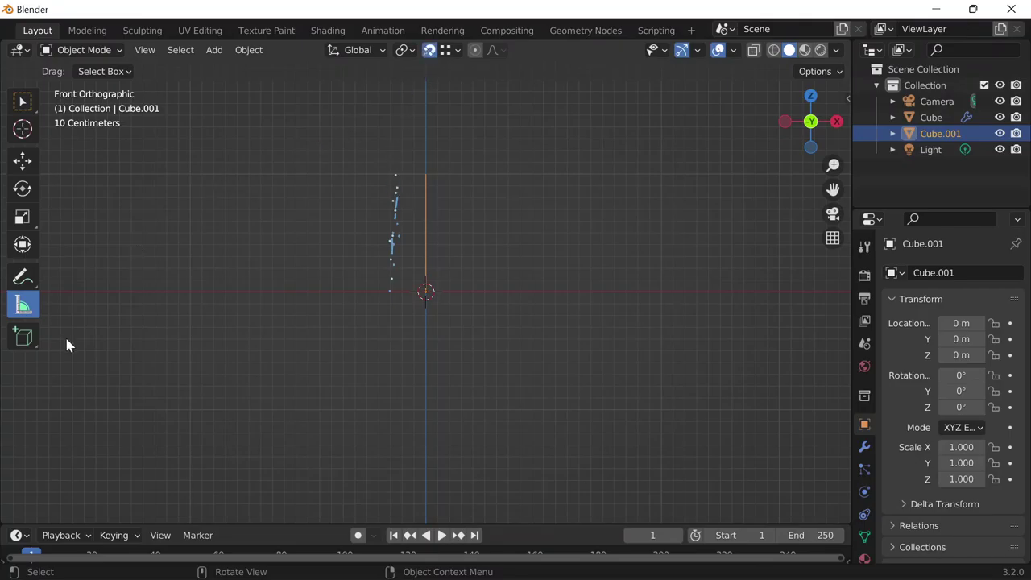
left_click(426, 294)
left_click(426, 175)
left_click_drag(427, 174, 426, 292)
scroll(460, 217, "up", 4)
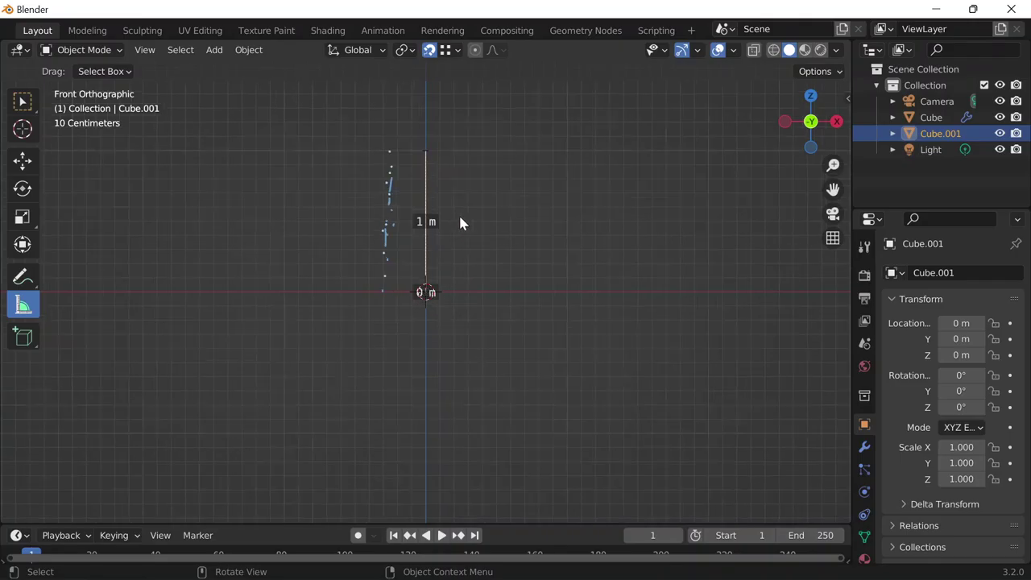
scroll(458, 212, "down", 3)
mouse_move(705, 553)
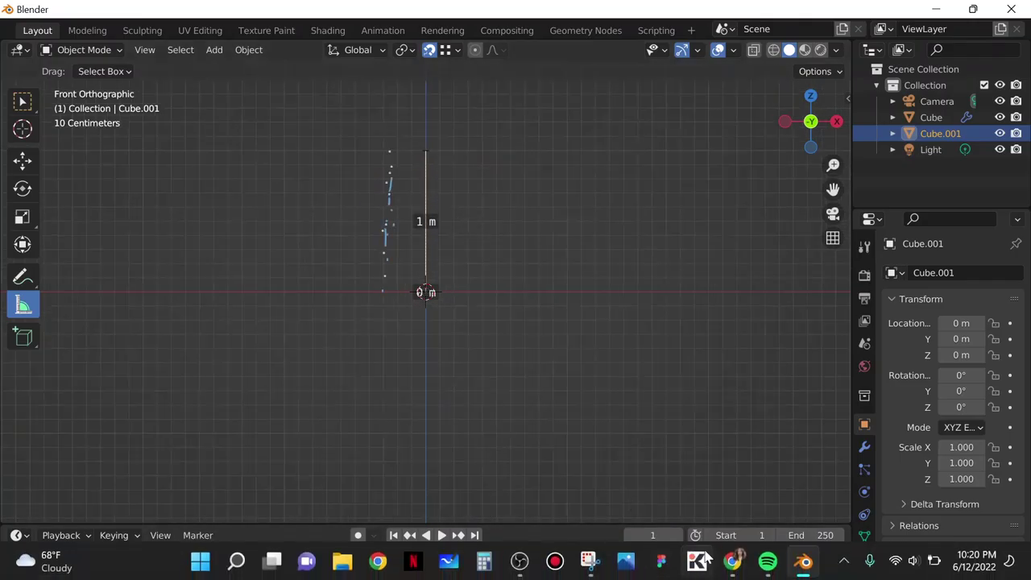
mouse_move(734, 563)
left_click(907, 476)
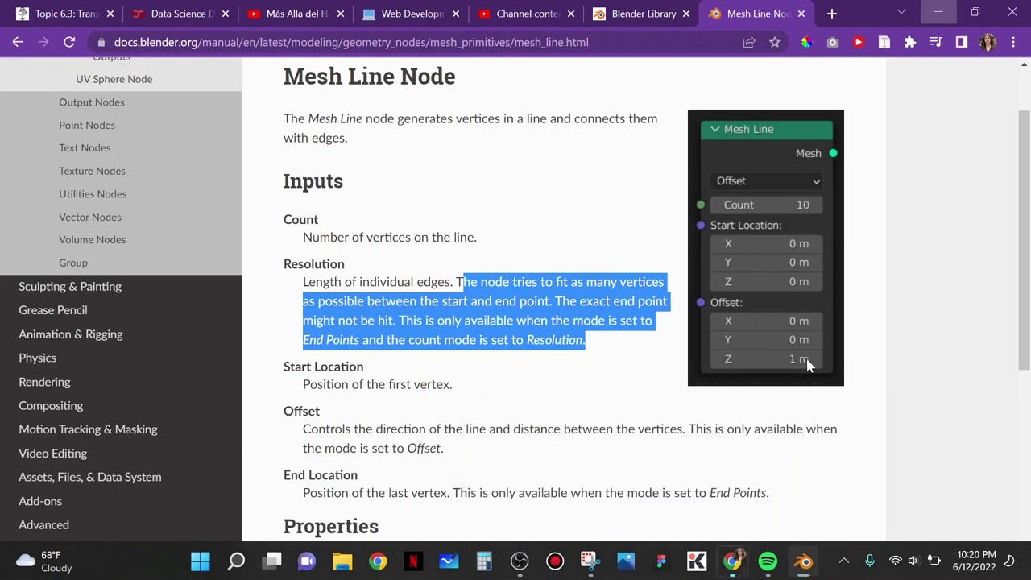
left_click(833, 13)
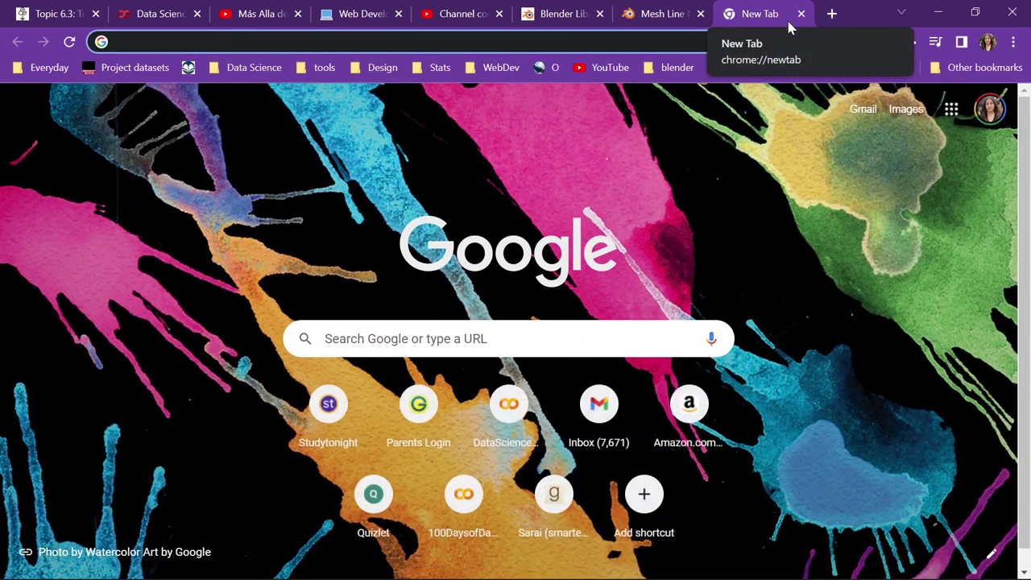
left_click(937, 11)
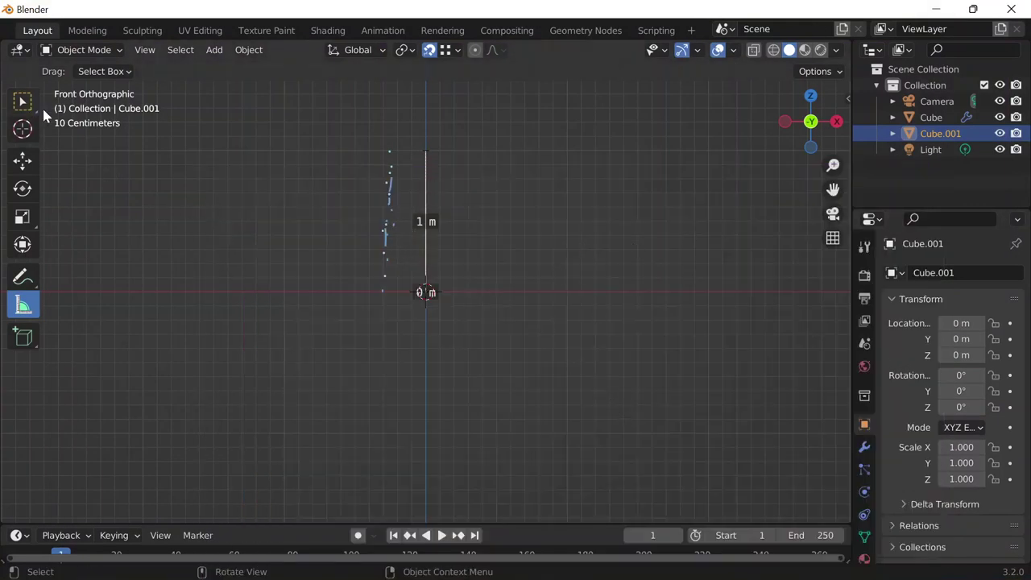
Return to the Select Box tool and widen the Properties editor so the Transform values of Cube.001 are fully readable
key("w")
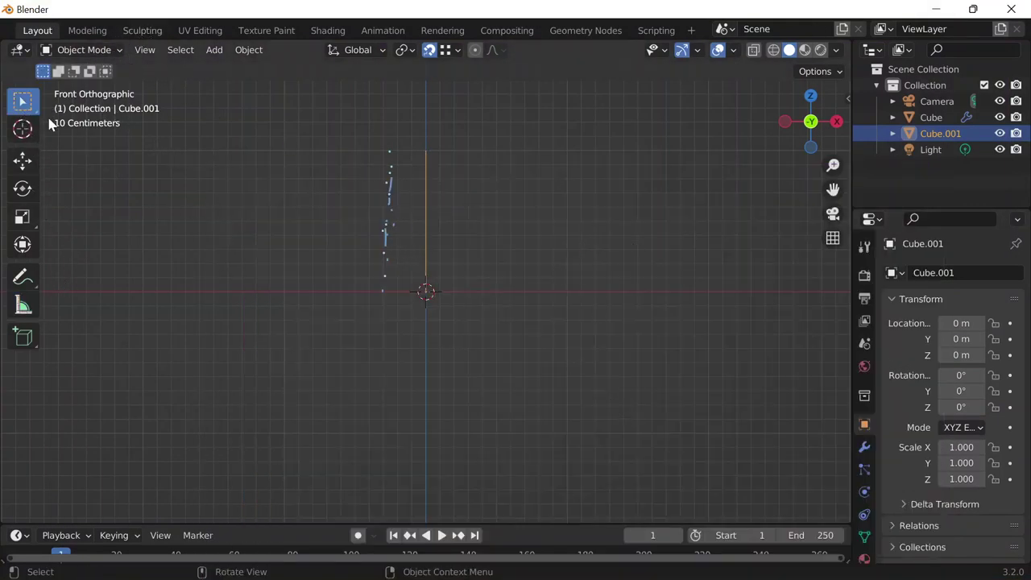
scroll(812, 367, "down", 2)
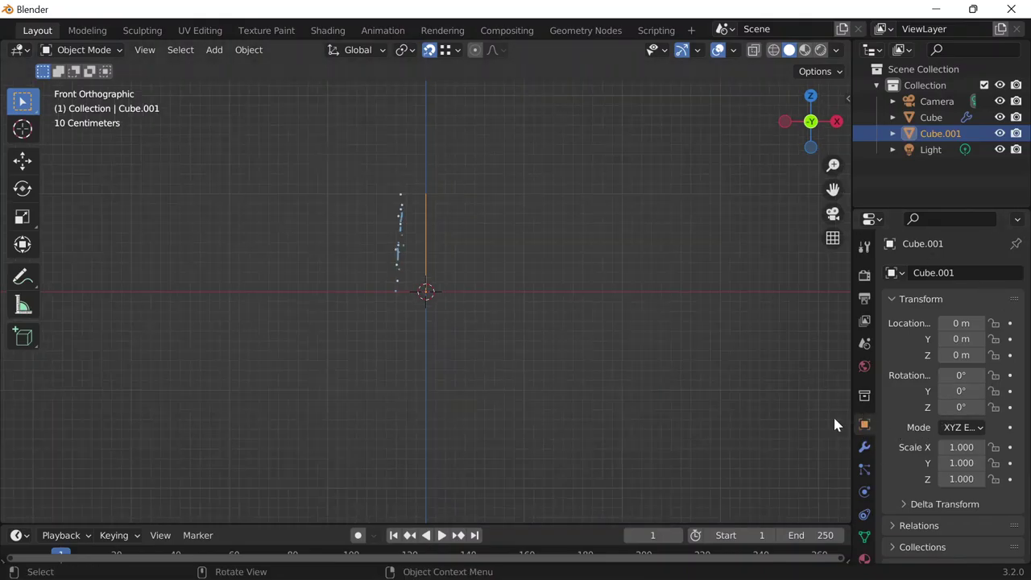
scroll(833, 415, "up", 4)
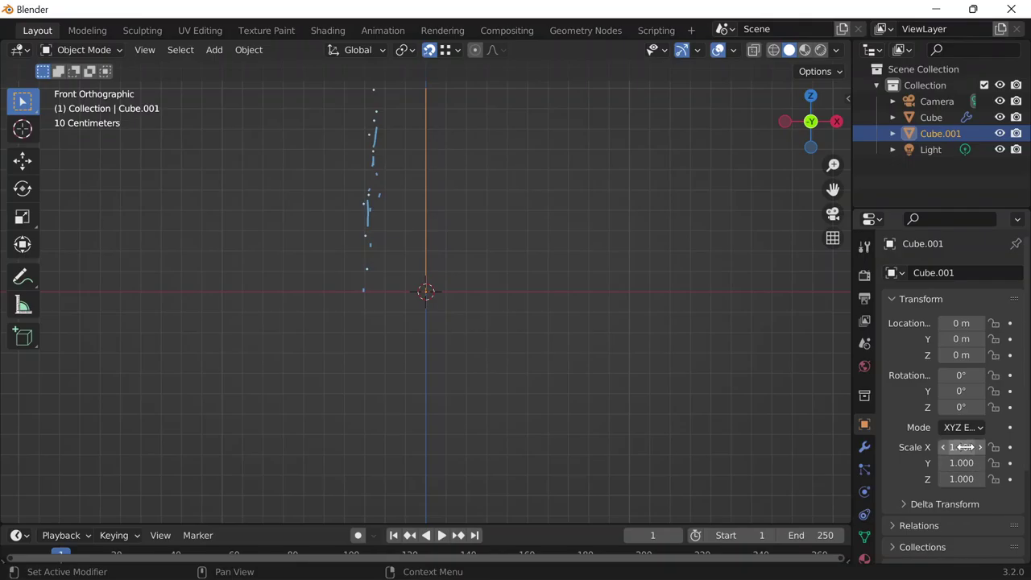
left_click_drag(851, 308, 746, 323)
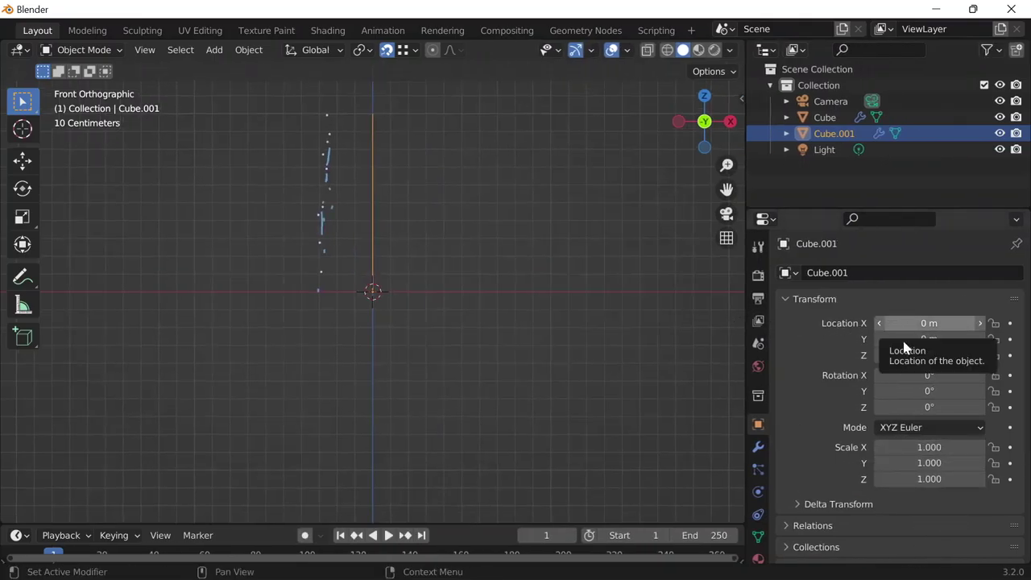
Try shifting Cube.001 along X and Y, and reset both location values to 0 m
mouse_move(926, 323)
left_mouse_down()
mouse_move(959, 323)
mouse_move(916, 325)
left_mouse_up()
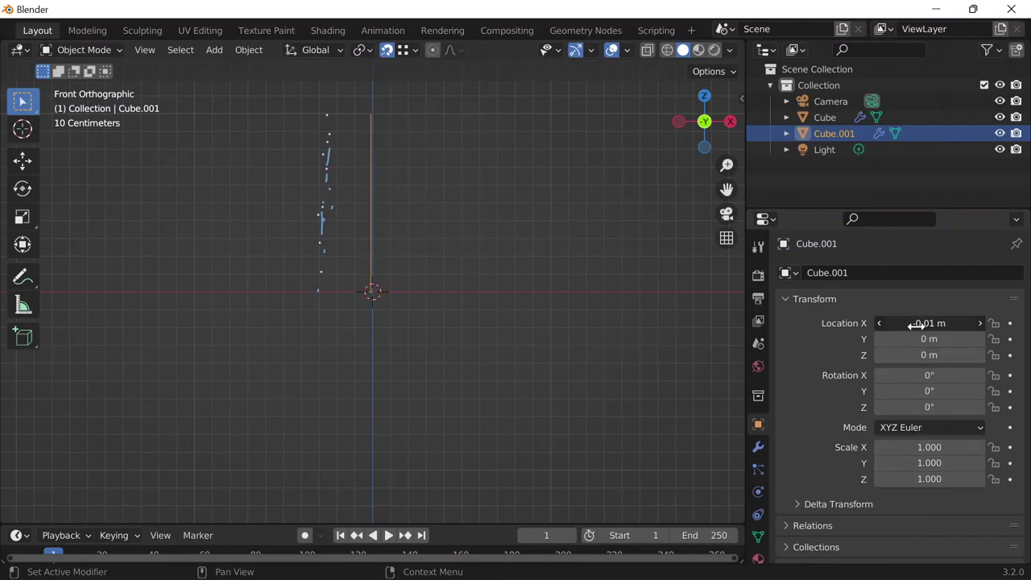
left_click(916, 324)
type("0")
key("Return")
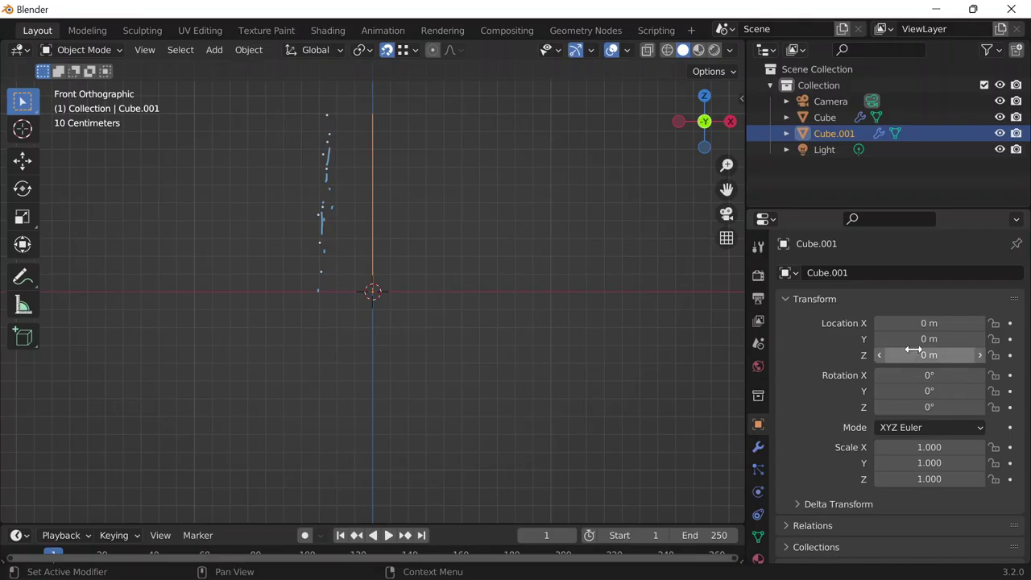
left_click_drag(916, 342, 918, 342)
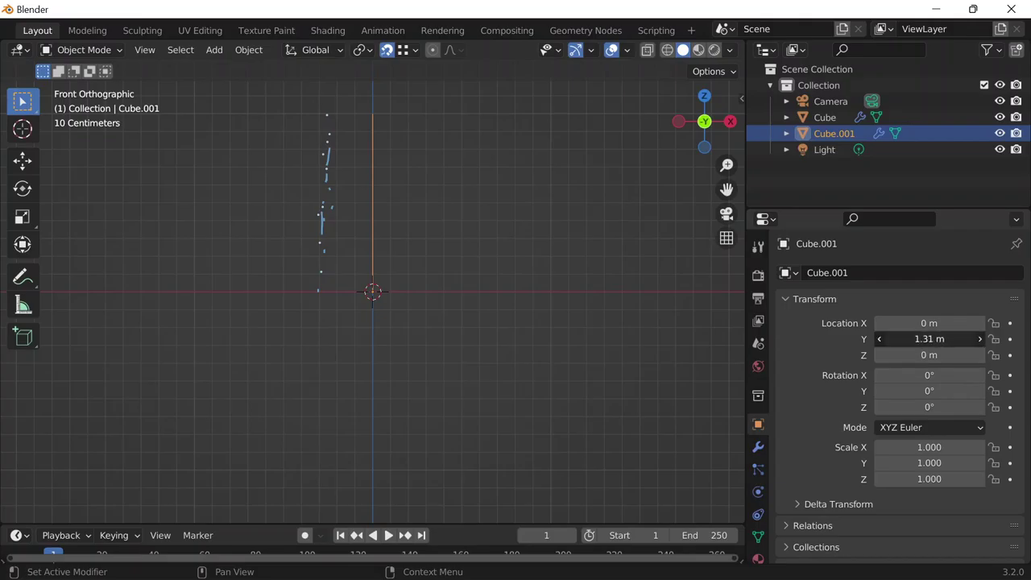
left_click(916, 339)
type("0")
key("Return")
Stretch Cube.001 to a Z scale of 2.930 and set its X and Y scale to 0
left_click_drag(910, 462, 967, 447)
left_click_drag(891, 479, 967, 478)
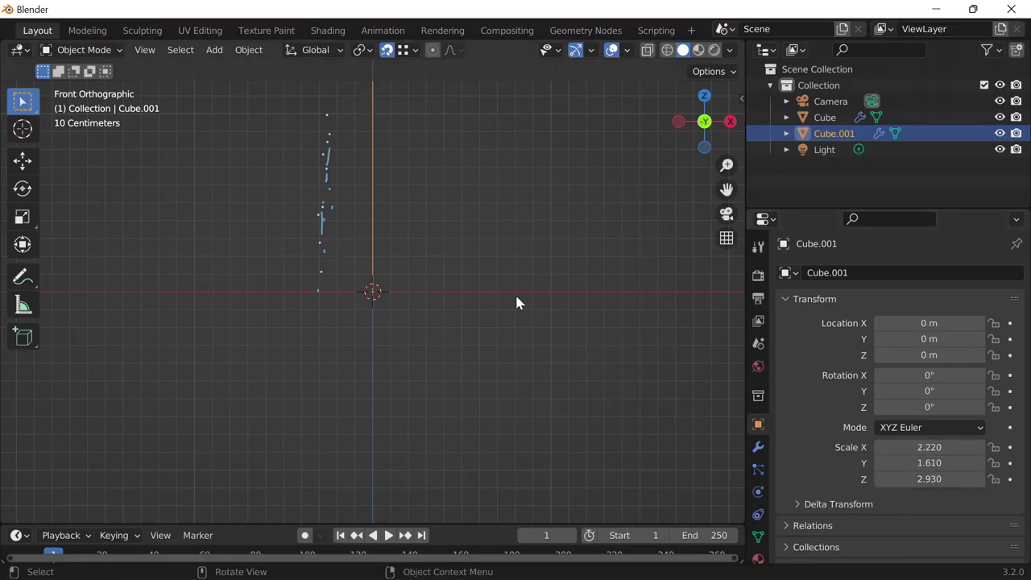
left_click(926, 448)
type("0")
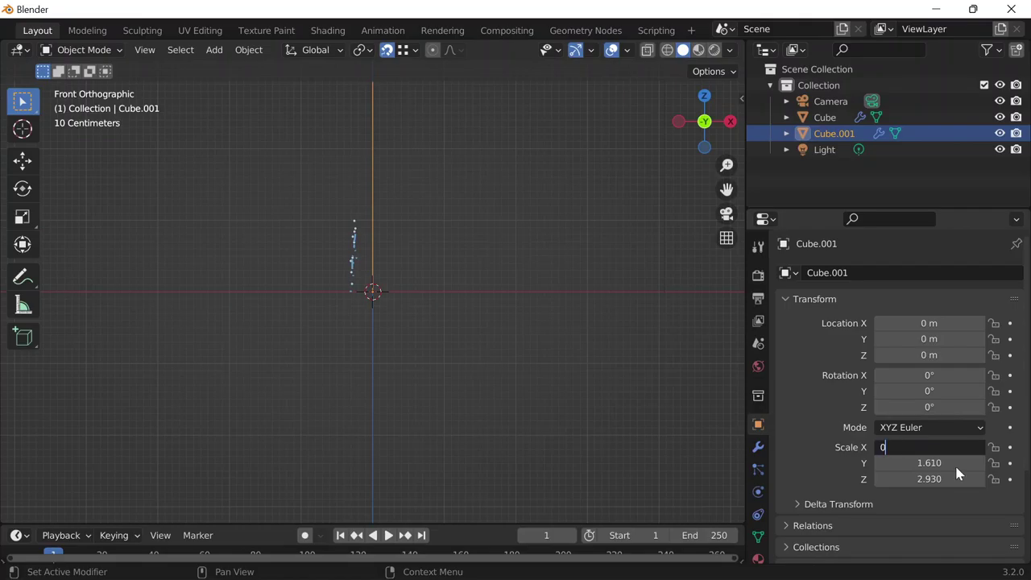
key("Return")
type("0")
key("Return")
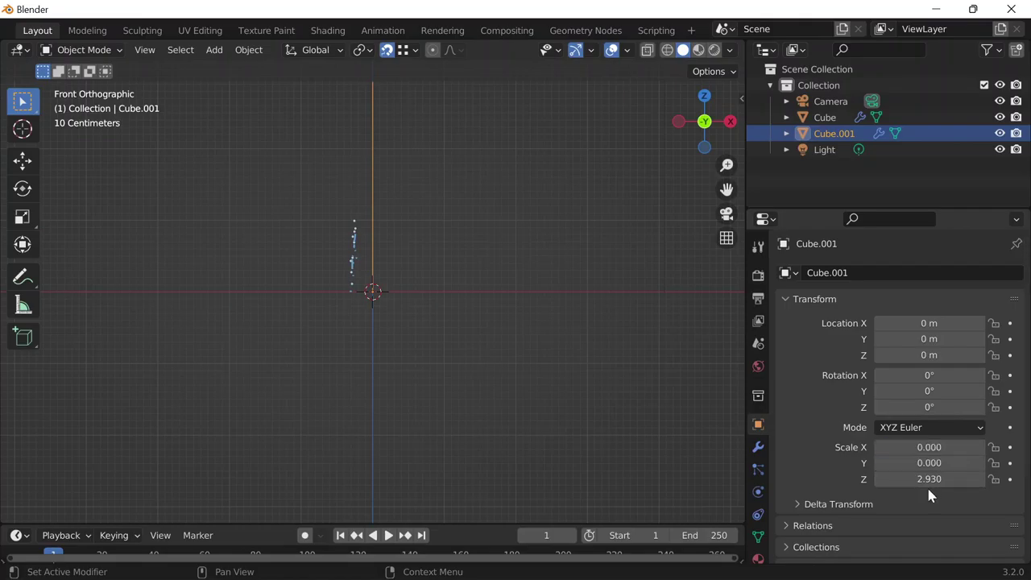
Try to enter 12in as the Z scale of Cube.001
scroll(692, 393, "down", 3)
scroll(693, 394, "up", 1)
left_click(918, 478)
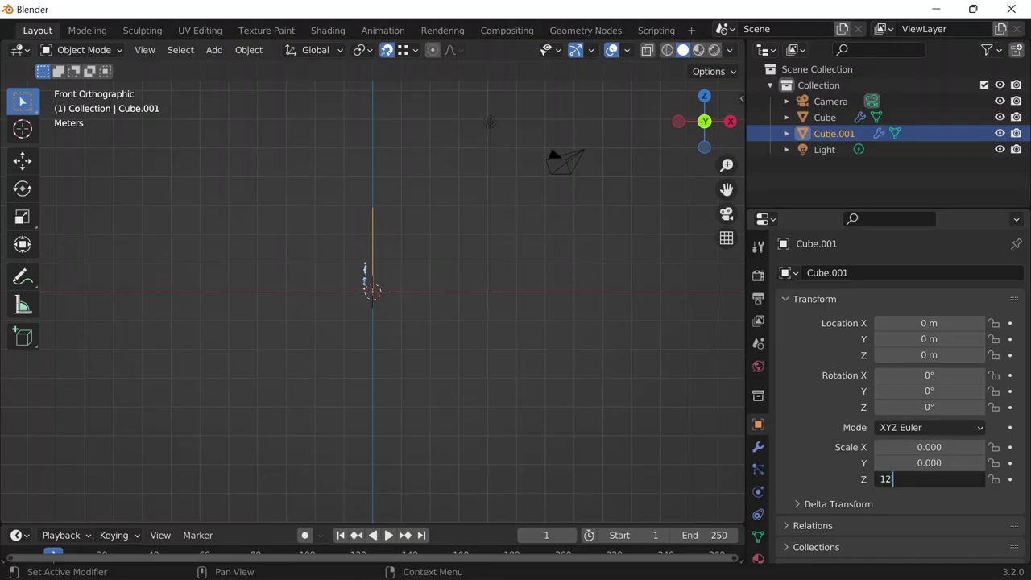
type("12in")
key("Return")
scroll(432, 305, "up", 2)
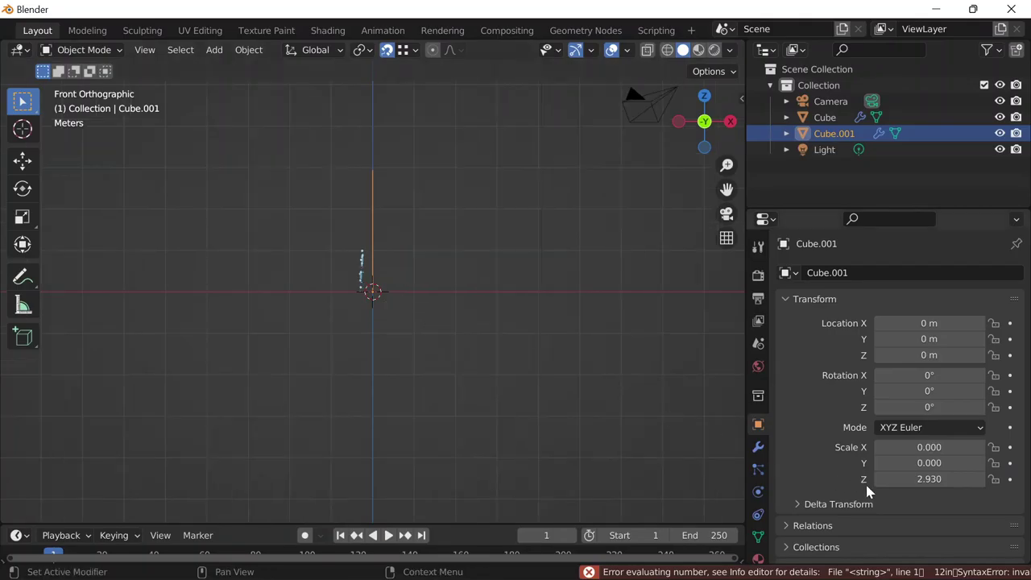
Look through the object properties of Cube.001, including the Delta Transform and Transform sections, for a unit option
scroll(870, 479, "down", 2)
scroll(910, 451, "down", 2)
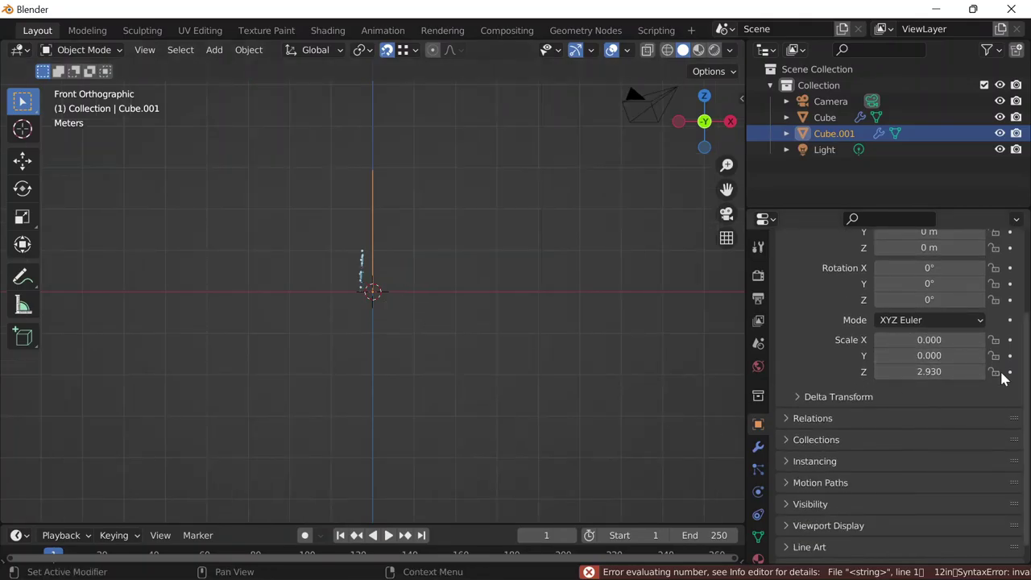
left_click(1010, 371)
left_click(1010, 372)
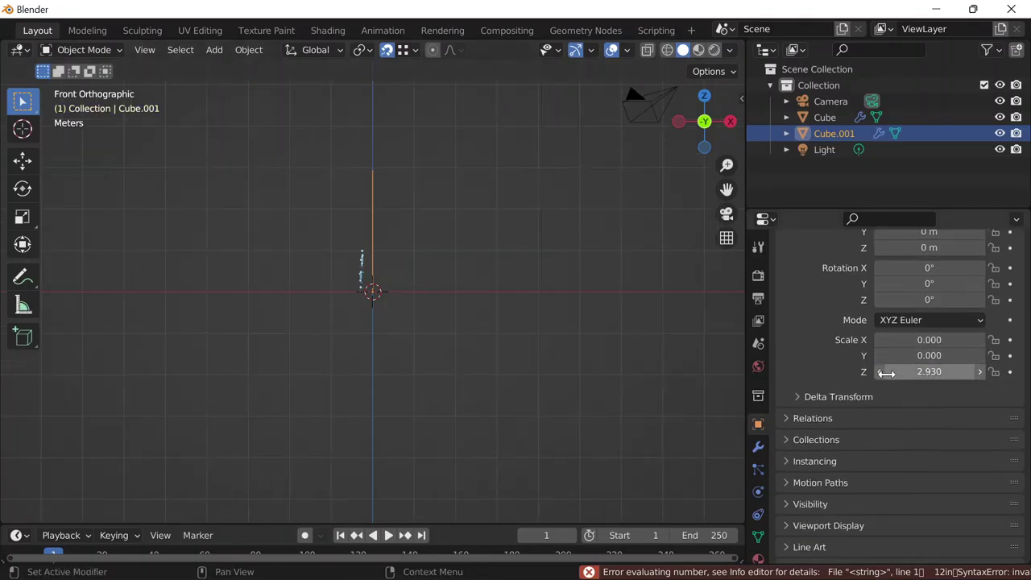
left_click(809, 398)
scroll(816, 403, "down", 3)
scroll(802, 391, "up", 6)
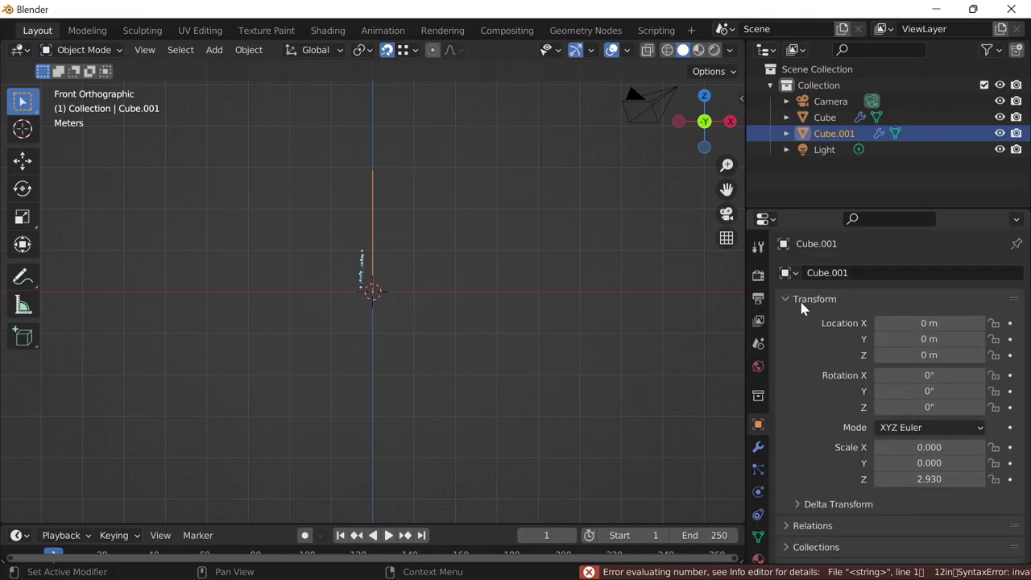
left_click(802, 304)
left_click(805, 303)
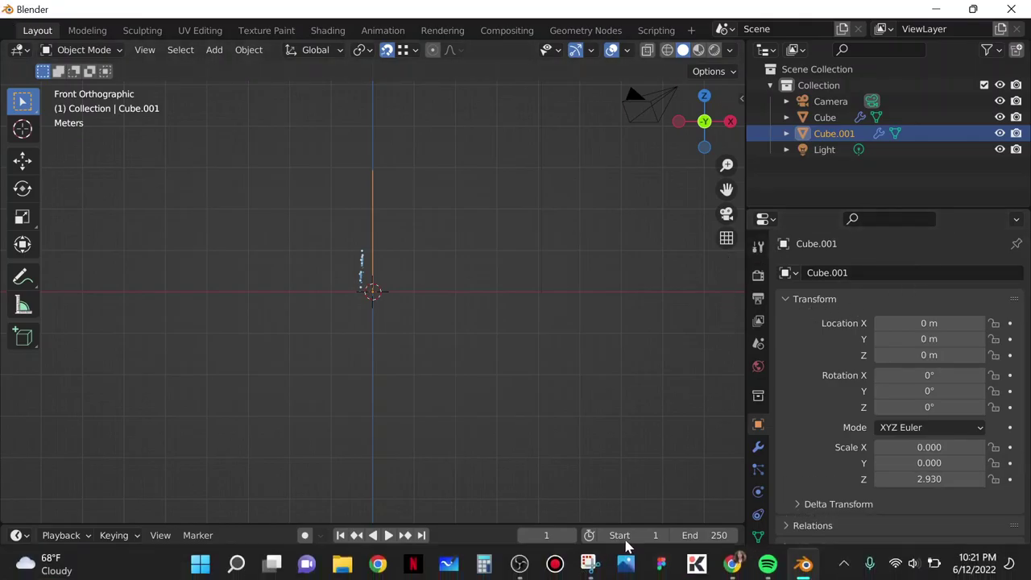
Switch to Chrome and search Google in a new tab for "how to change units of measurement in blender"
left_click(906, 476)
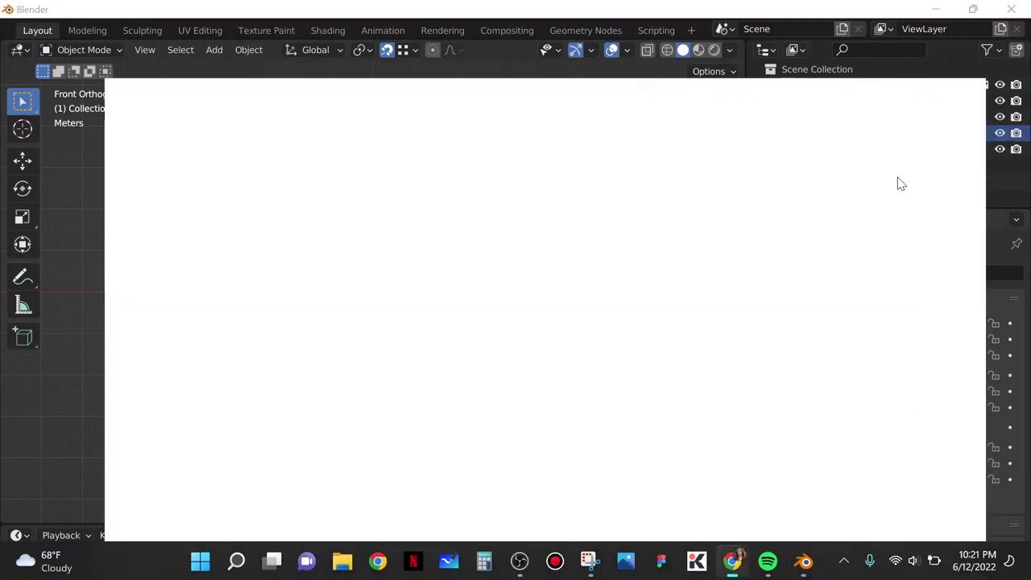
left_click(833, 13)
type("how to ha")
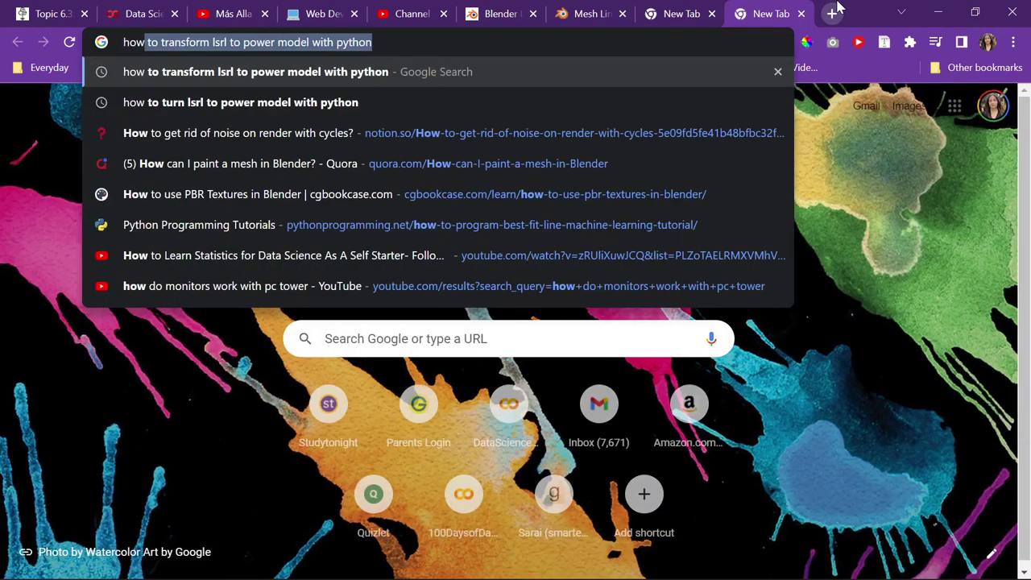
key("BackSpace")
key("BackSpace")
type("change units or")
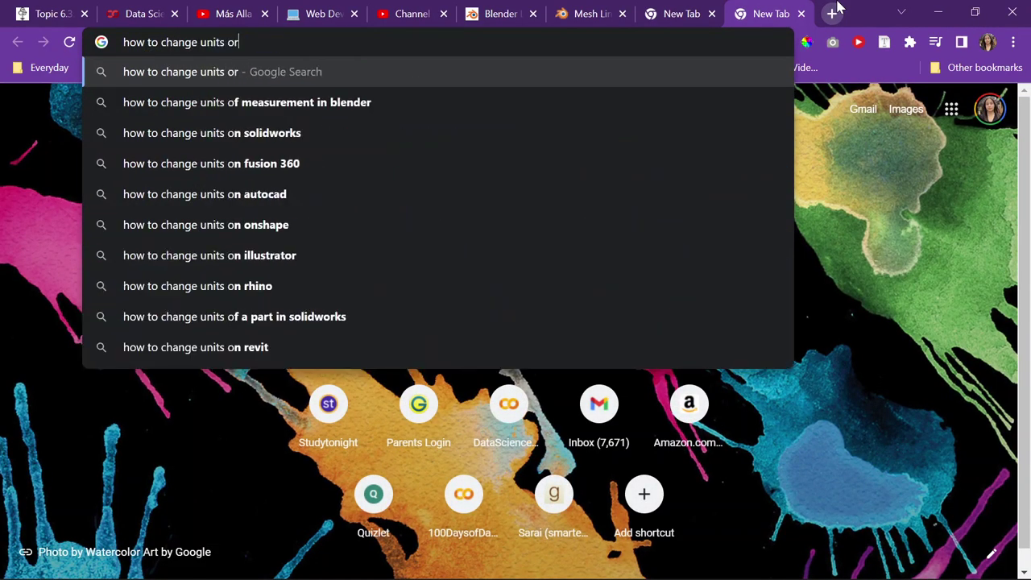
key("BackSpace")
type("f mea")
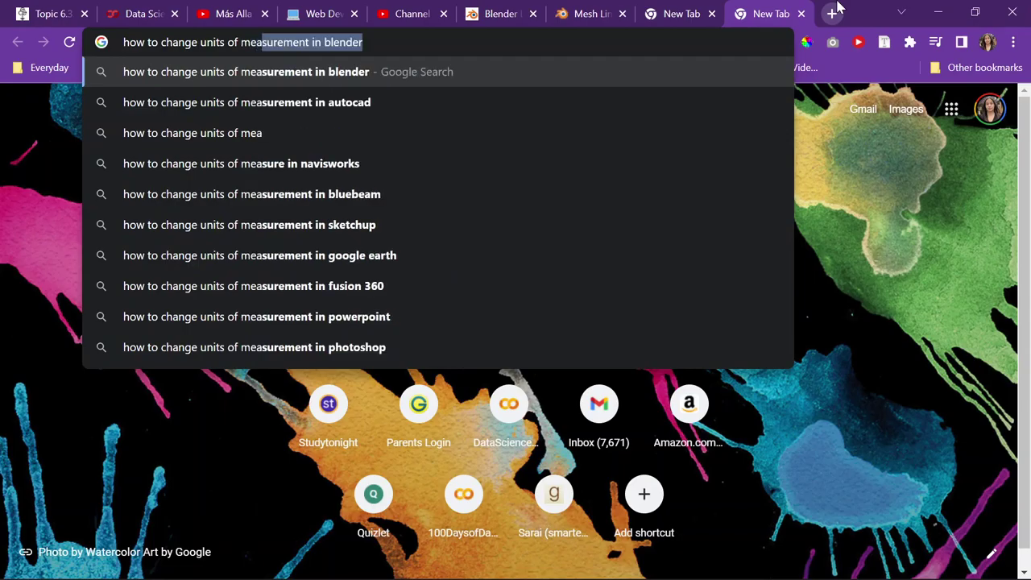
key("Return")
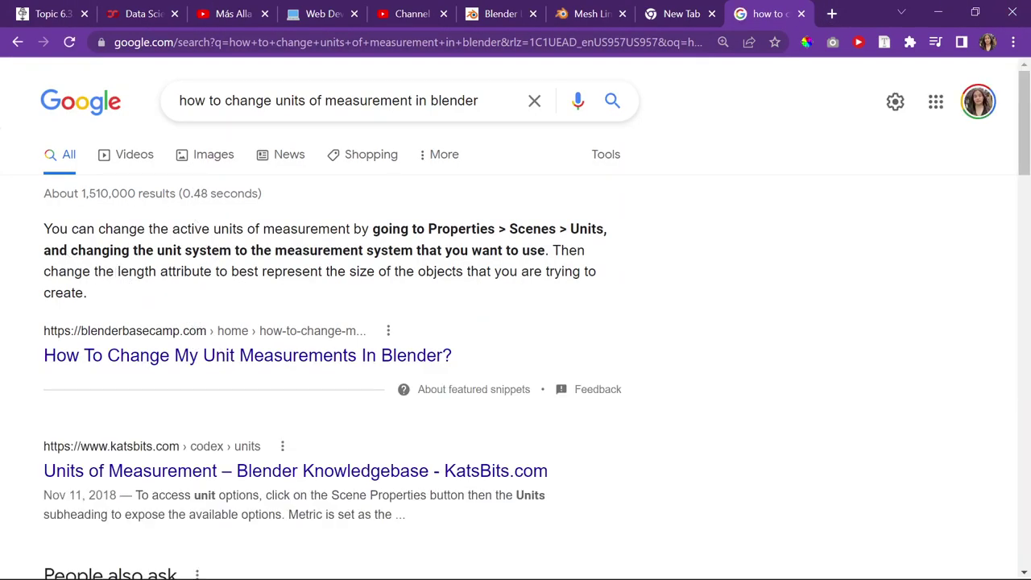
Return to Blender and check the object properties and the tool's Options and Workspace settings for measurement units
left_click(940, 13)
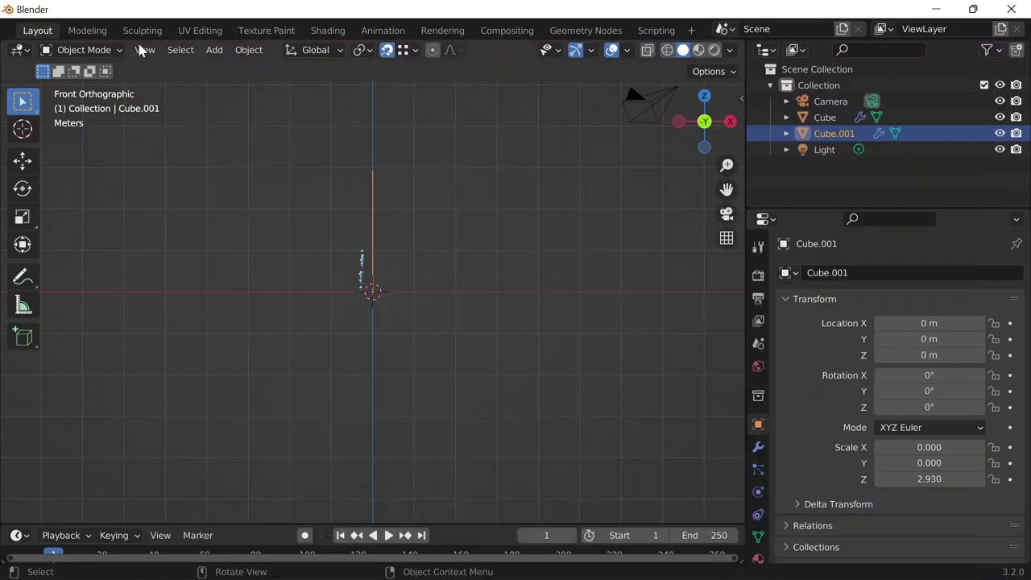
scroll(57, 36, "up", 5)
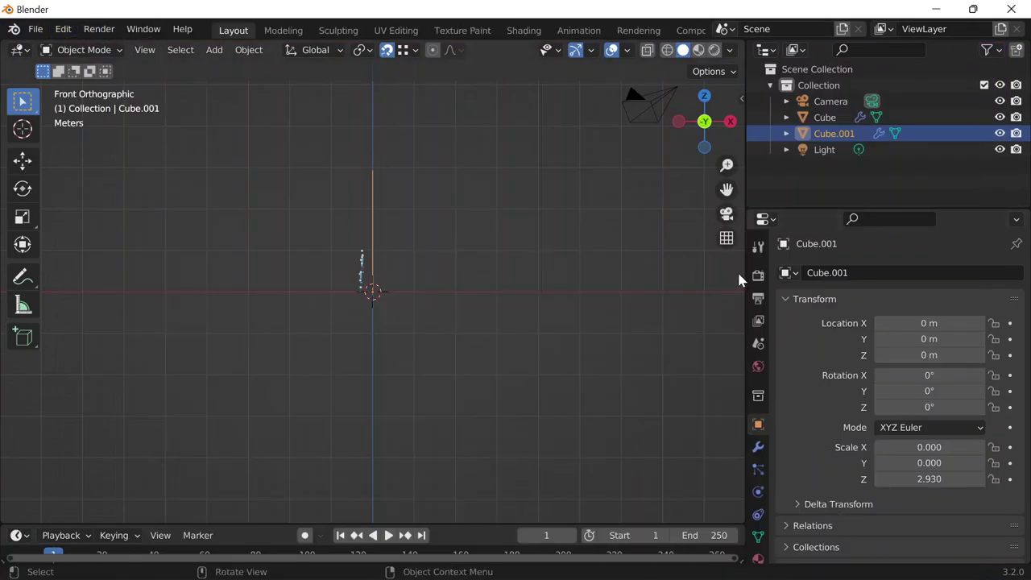
scroll(796, 334, "down", 4)
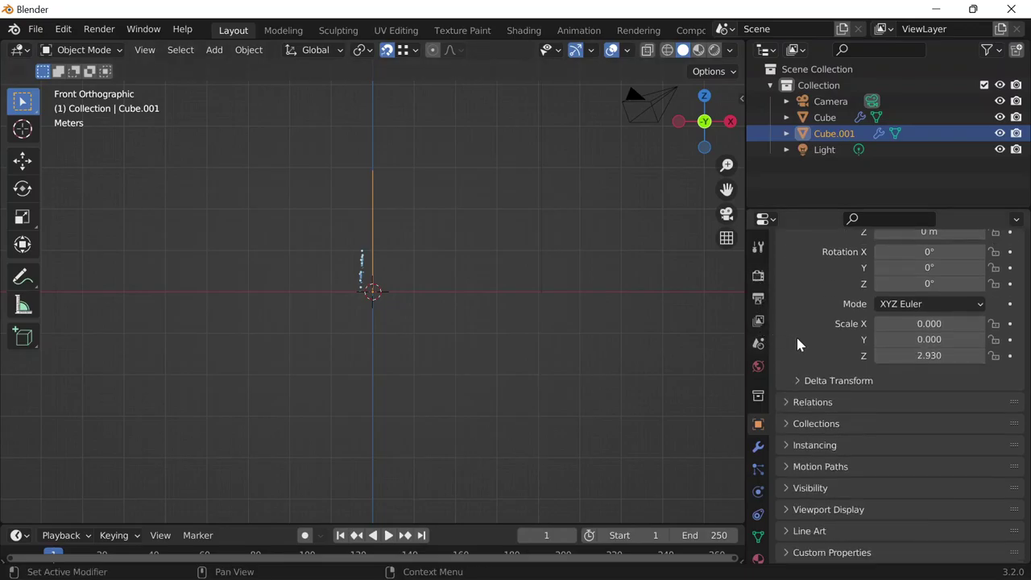
scroll(798, 342, "up", 2)
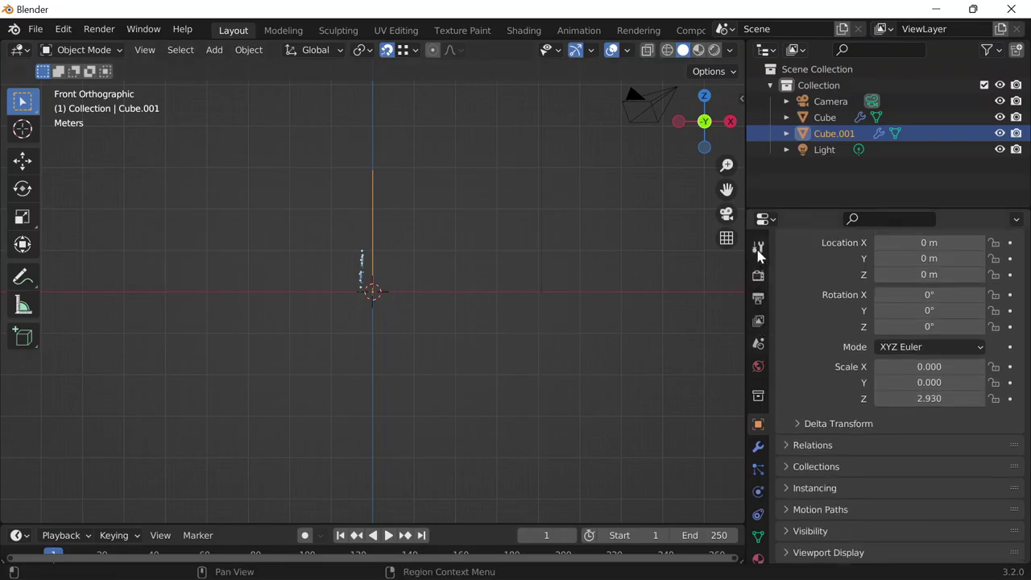
left_click(759, 249)
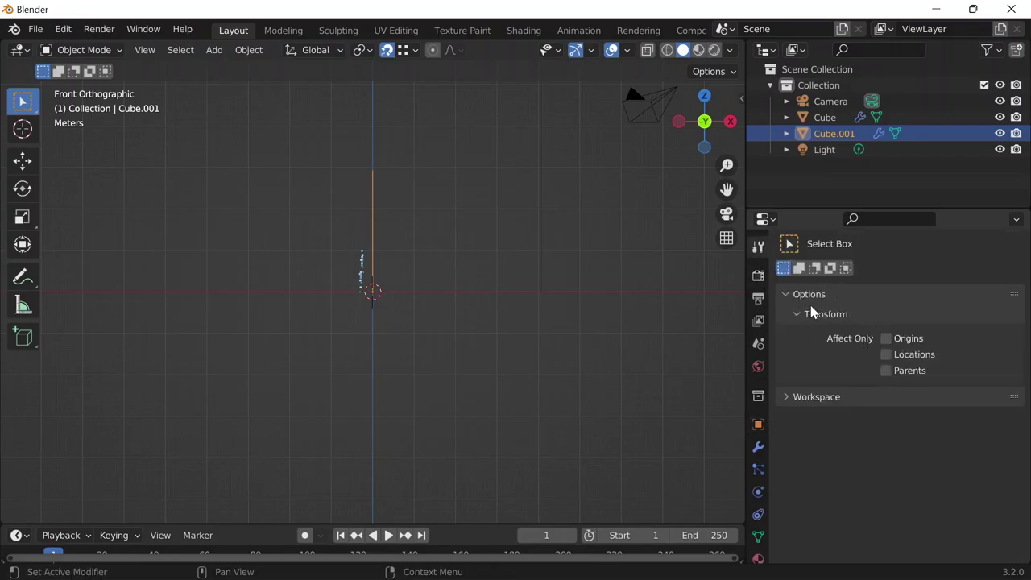
left_click(812, 313)
left_click(801, 338)
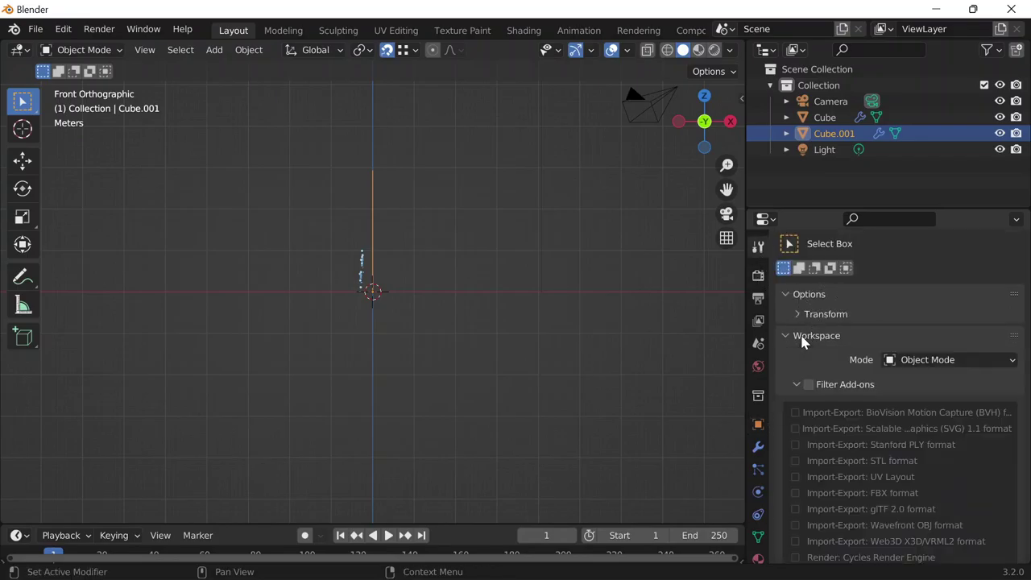
left_click(802, 338)
Check the scene's render properties and output properties for measurement unit settings
left_click(758, 275)
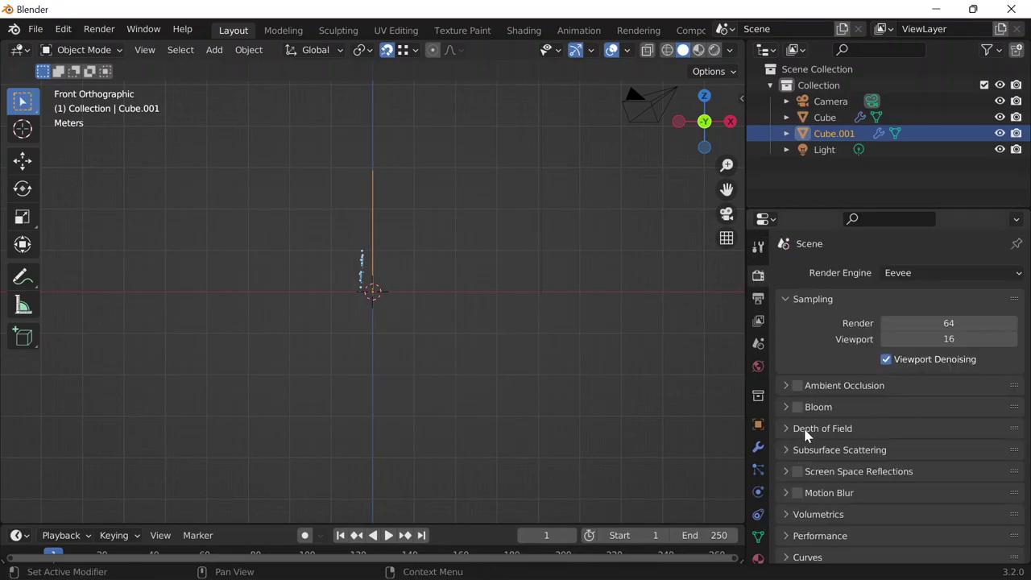
scroll(806, 435, "down", 5)
left_click(758, 300)
scroll(802, 326, "down", 2)
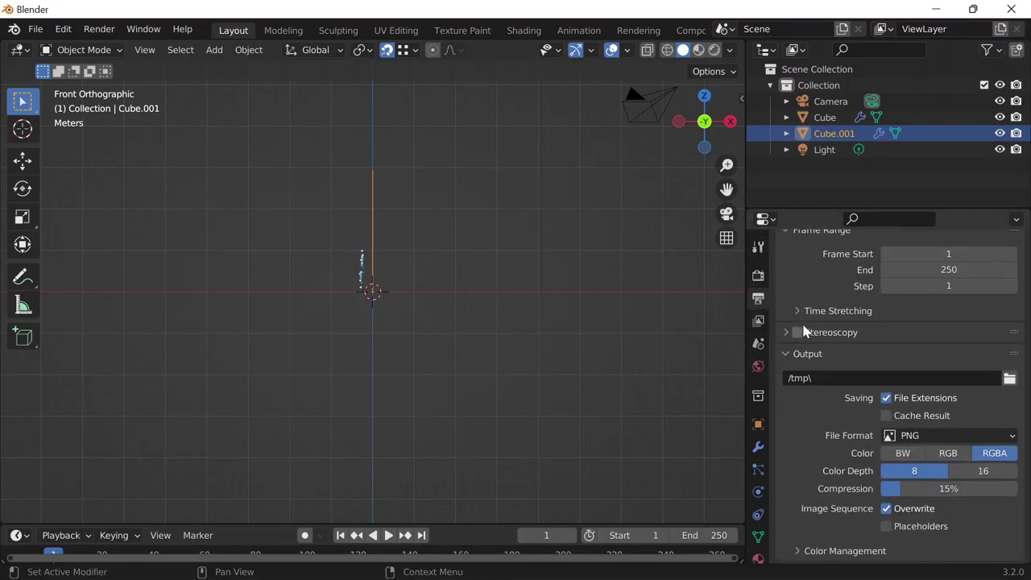
scroll(806, 331, "up", 6)
scroll(828, 370, "down", 8)
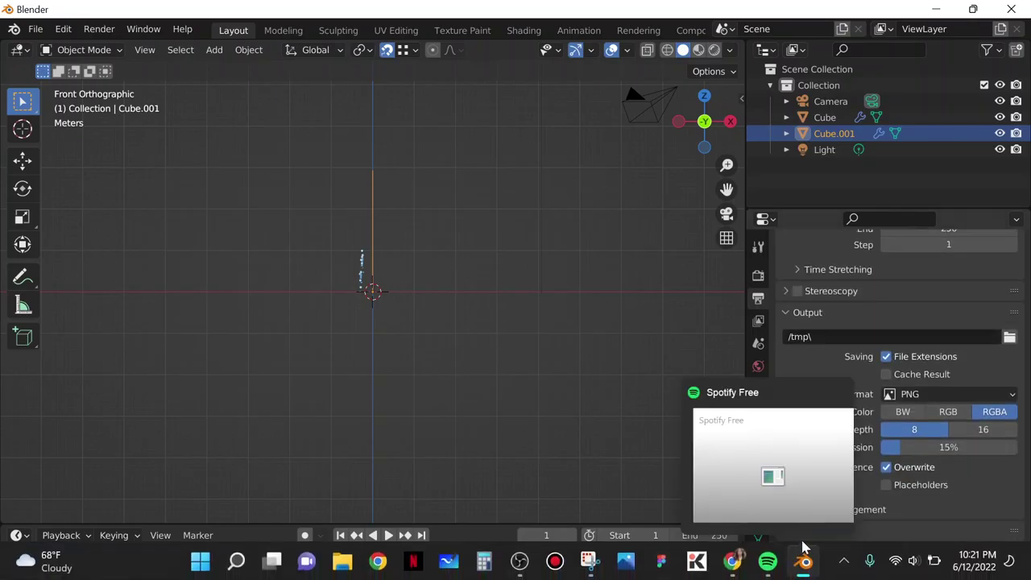
Switch to Chrome and read the Blender Base Camp article "How To Change My Unit Measurements In Blender?" from the search results
mouse_move(733, 561)
left_click(886, 484)
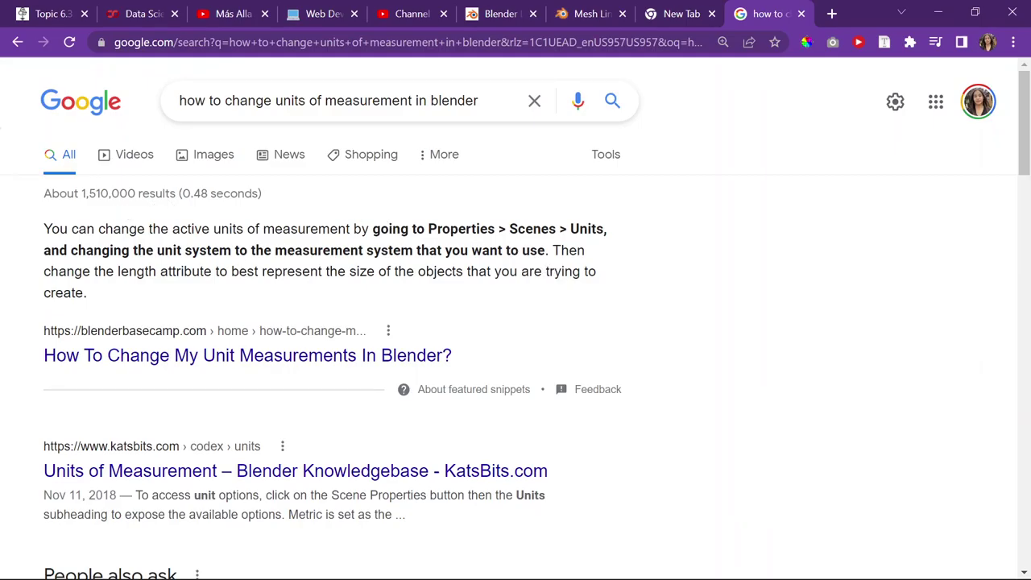
scroll(211, 323, "down", 3)
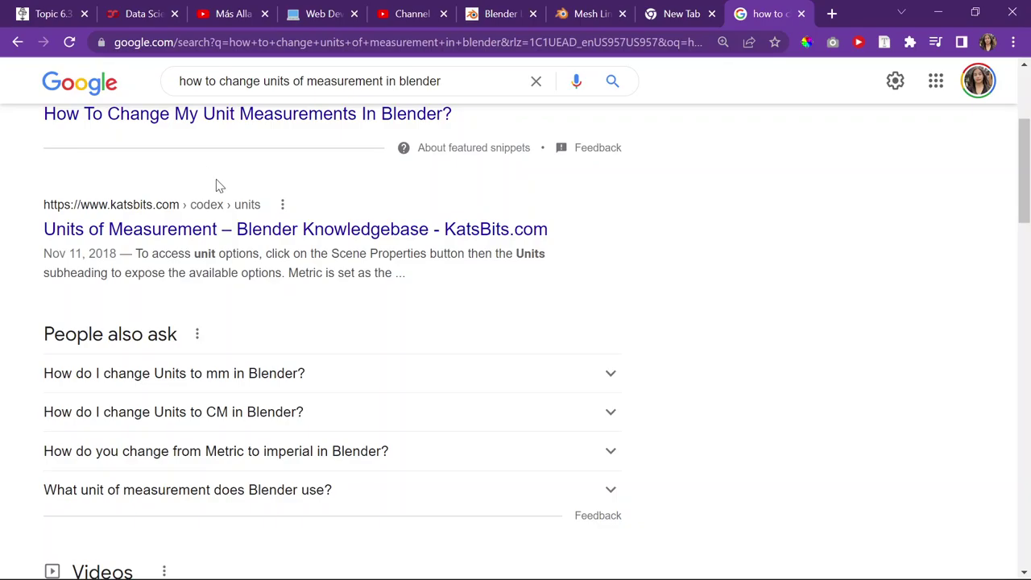
scroll(211, 181, "up", 3)
left_click(334, 355)
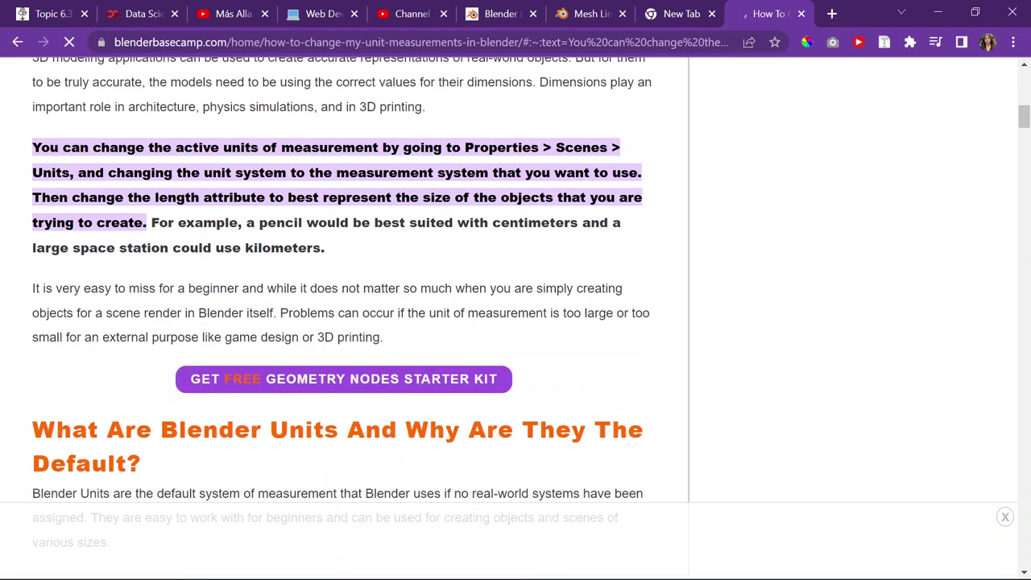
scroll(317, 329, "down", 15)
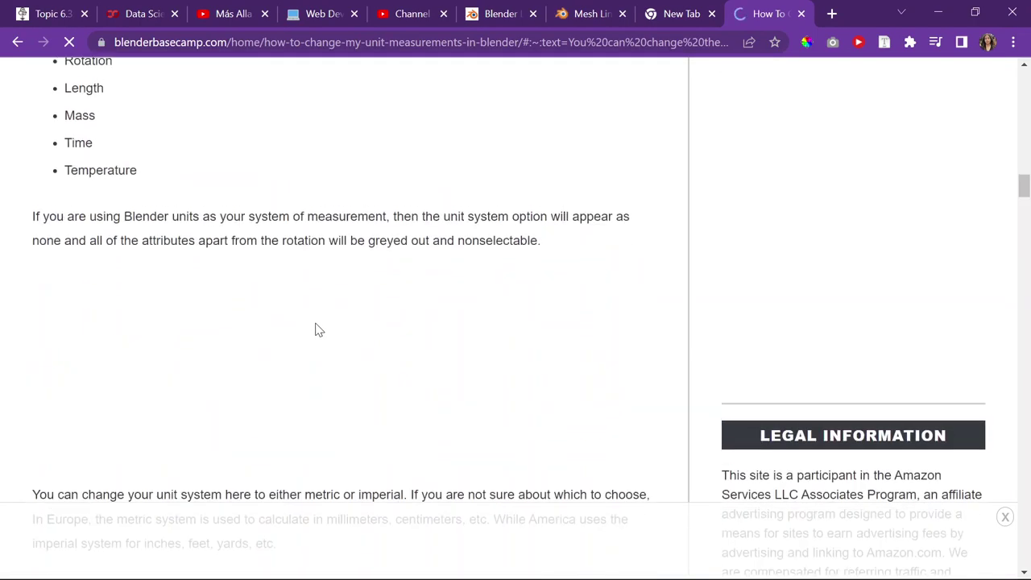
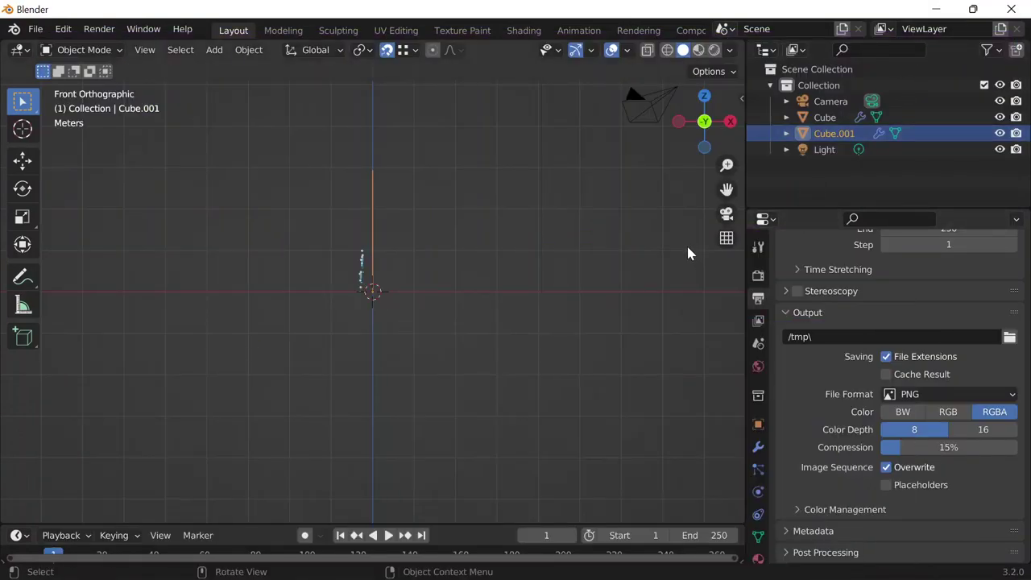
Return to Blender and check the viewport sidebar's Item, Tool and View settings for a measurement unit option
key("m")
left_click(738, 95)
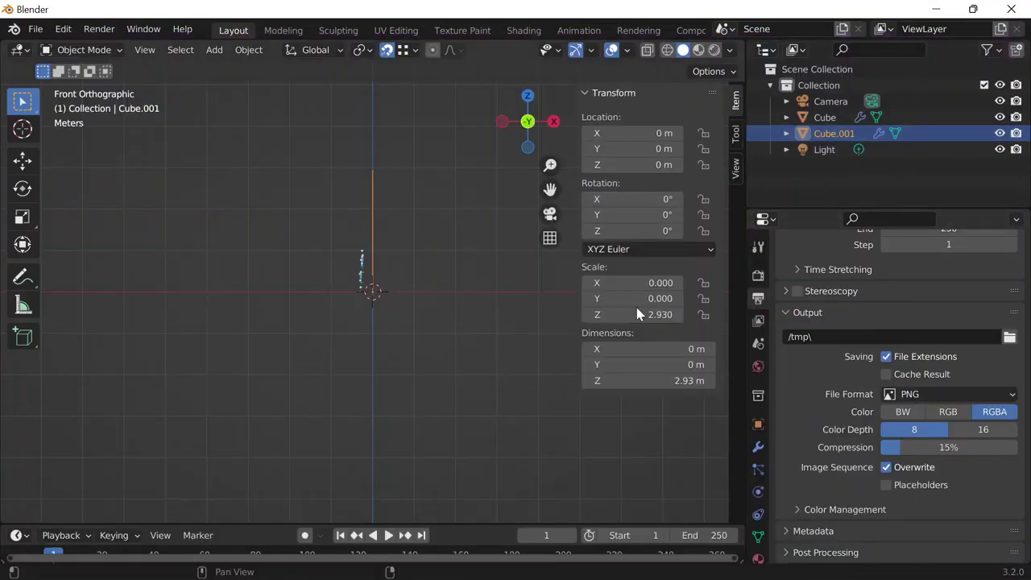
left_click(735, 135)
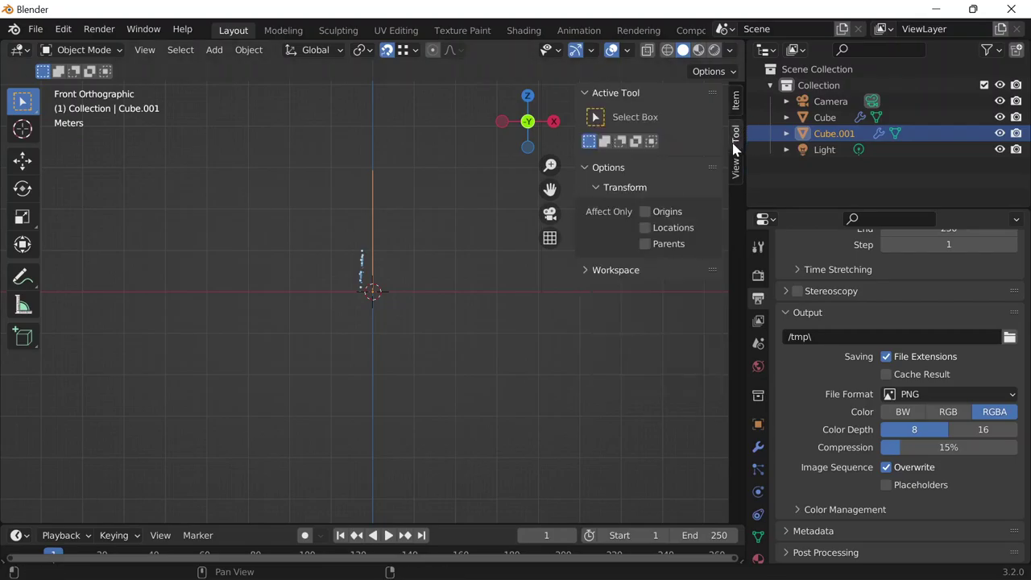
left_click(735, 167)
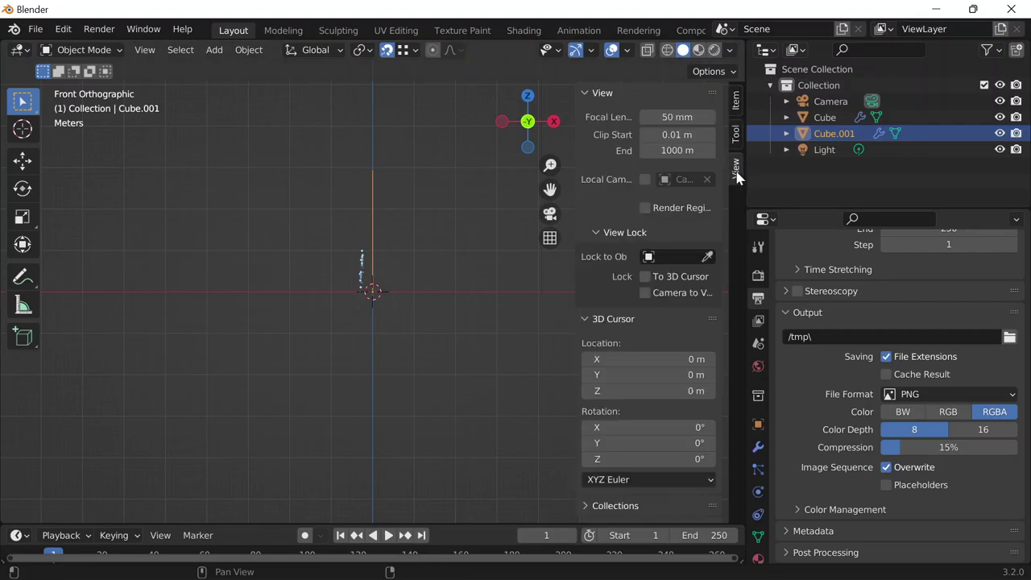
scroll(685, 282, "down", 1)
scroll(667, 483, "up", 1)
left_click(610, 318)
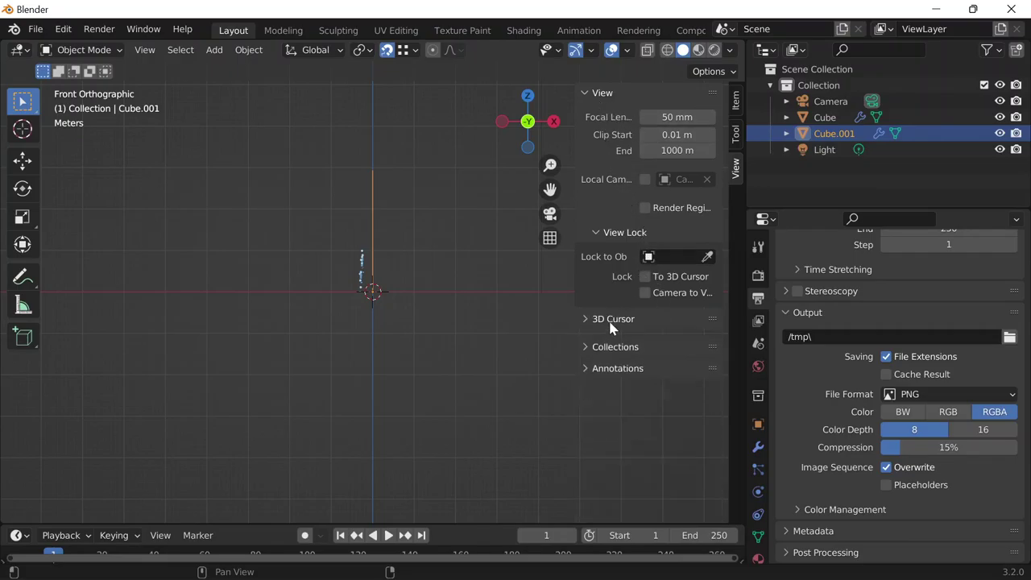
left_click(735, 103)
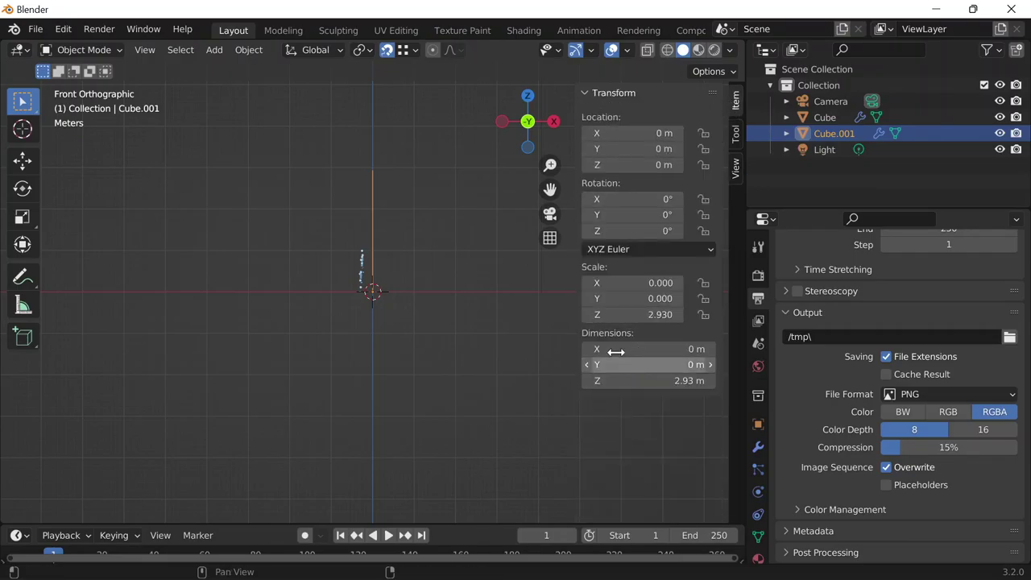
left_click(737, 167)
left_click(735, 145)
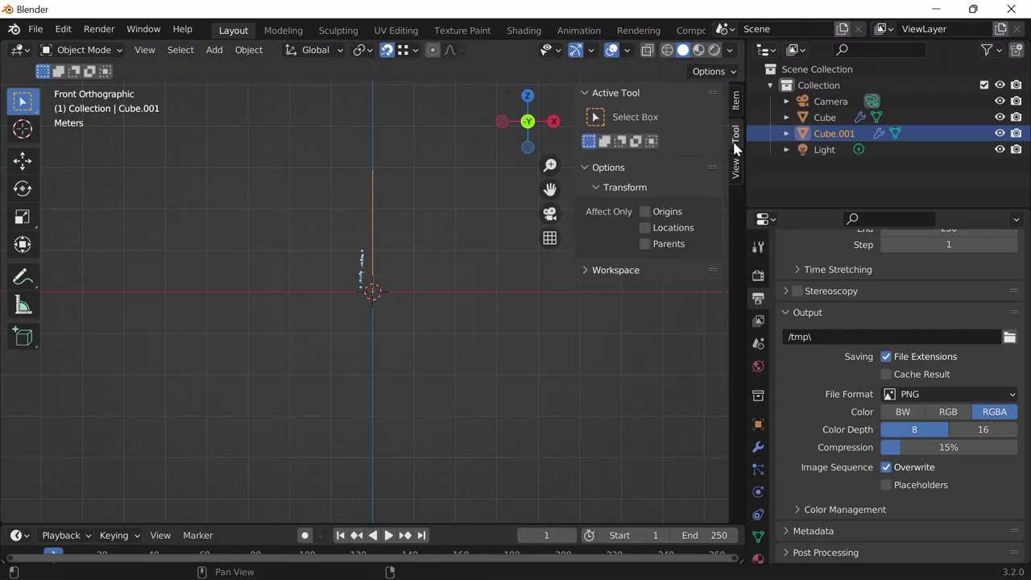
left_click(736, 117)
left_click(737, 163)
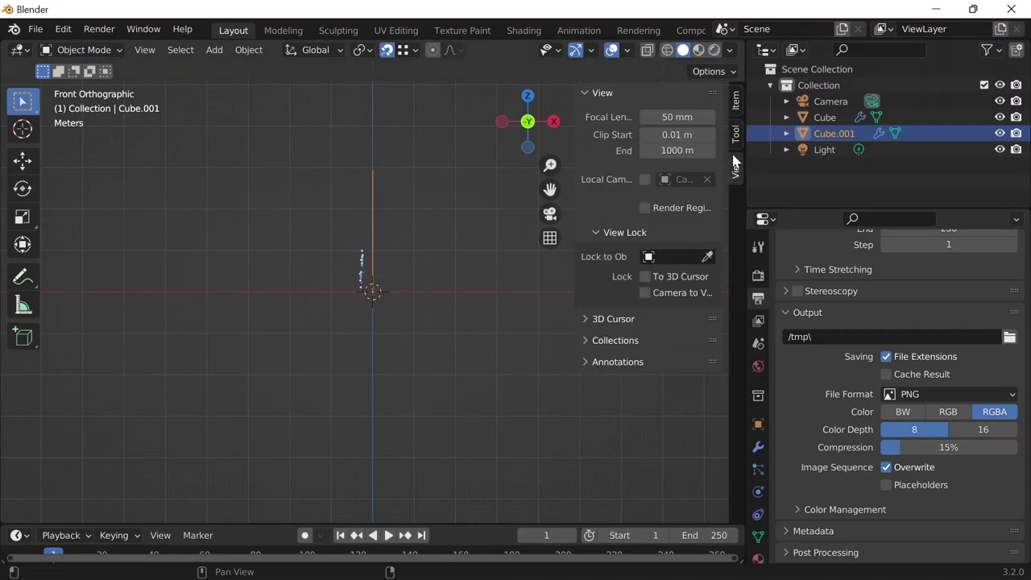
Open the Blender Preferences and check the Input, Navigation and Add-ons categories for measurement units
left_click(36, 29)
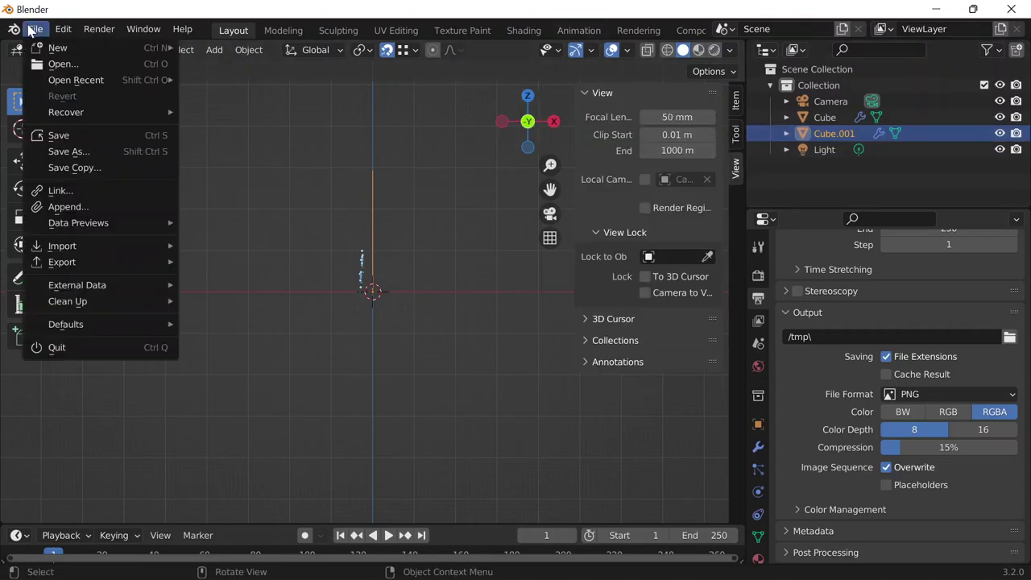
left_click(35, 29)
left_click(63, 29)
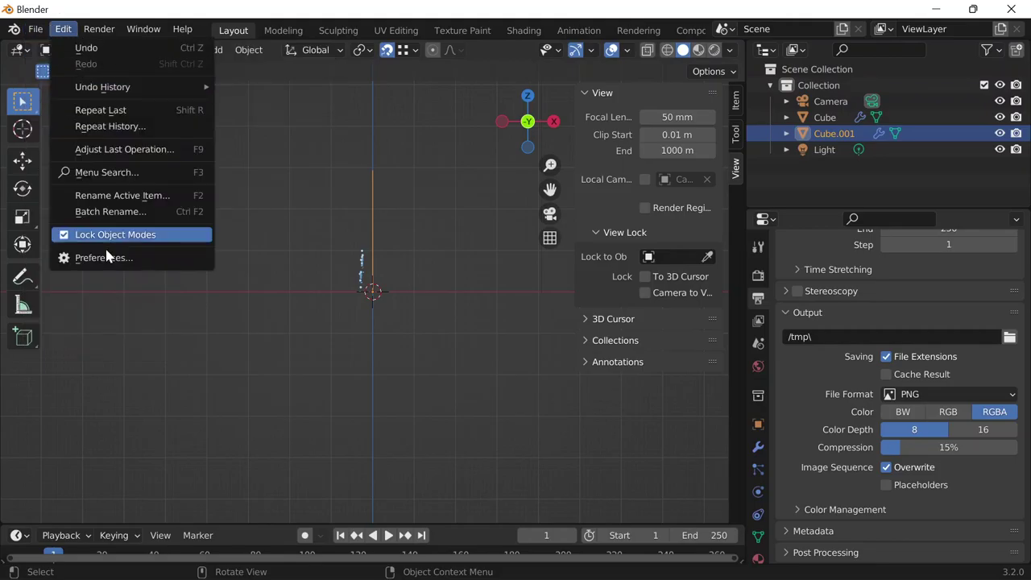
left_click(118, 251)
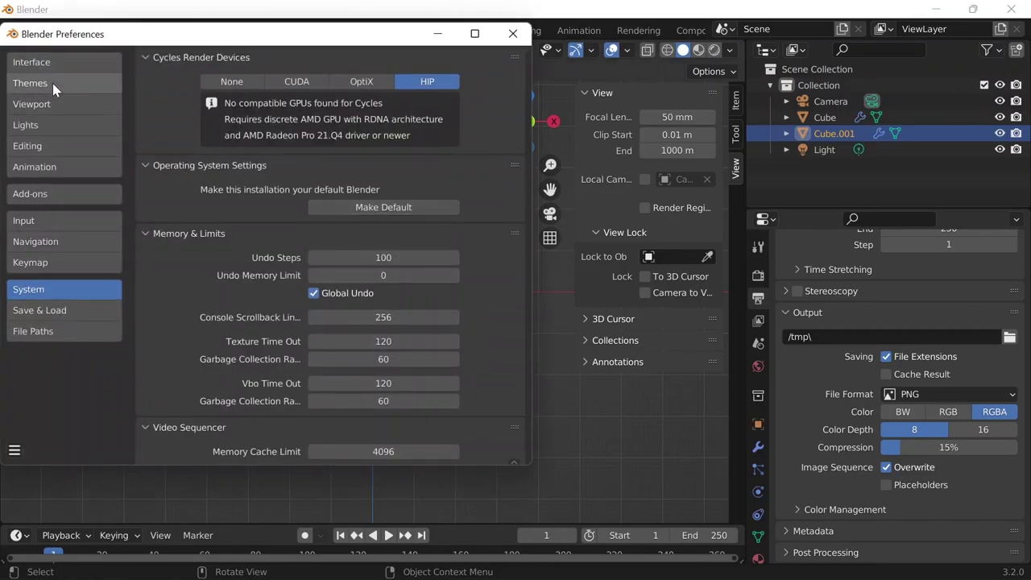
left_click(73, 221)
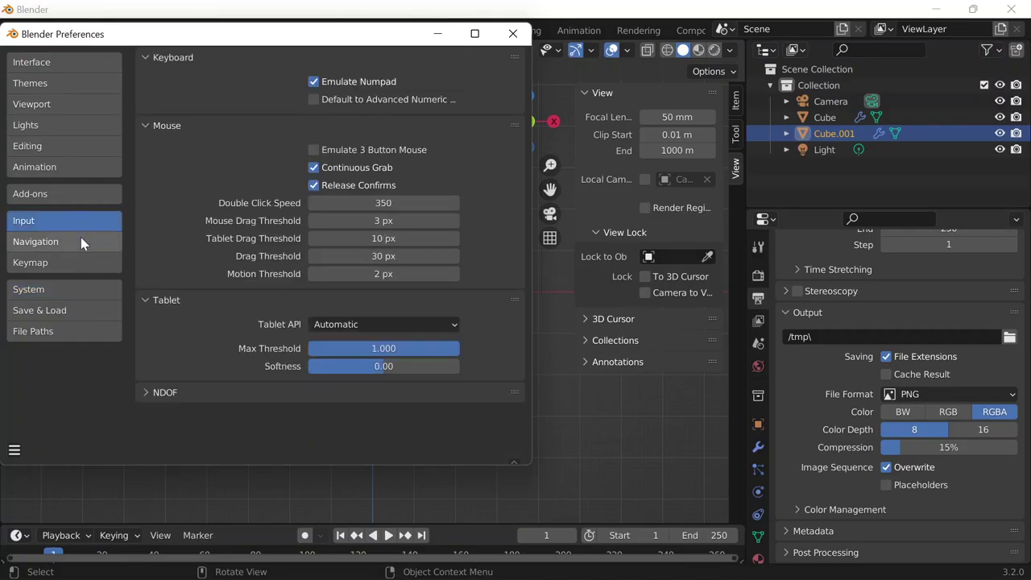
left_click(81, 240)
left_click(80, 252)
left_click(71, 188)
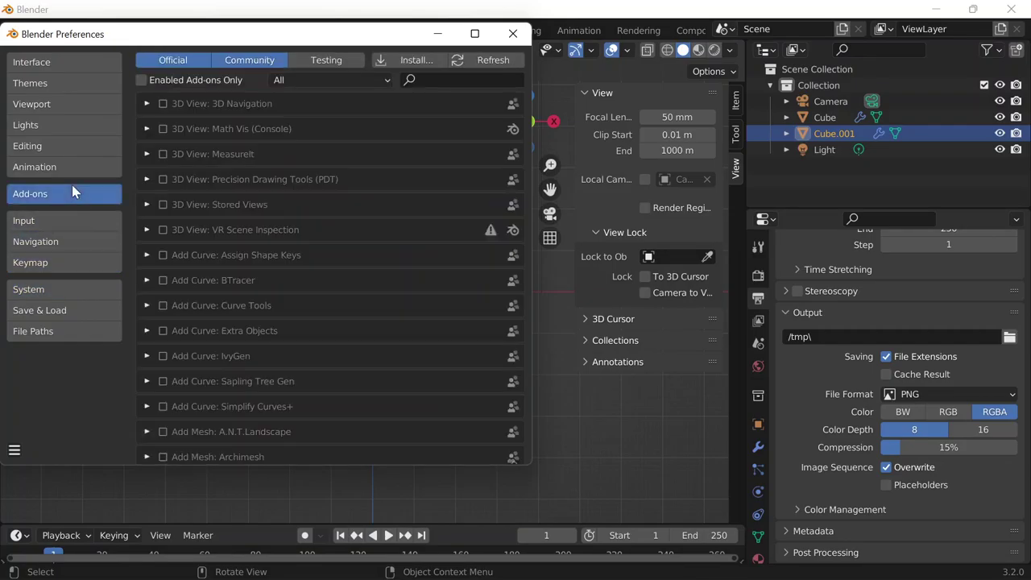
Check the Animation, Editing, Lights, Viewport, Themes and Interface preferences for a unit option
left_click(70, 167)
left_click(72, 148)
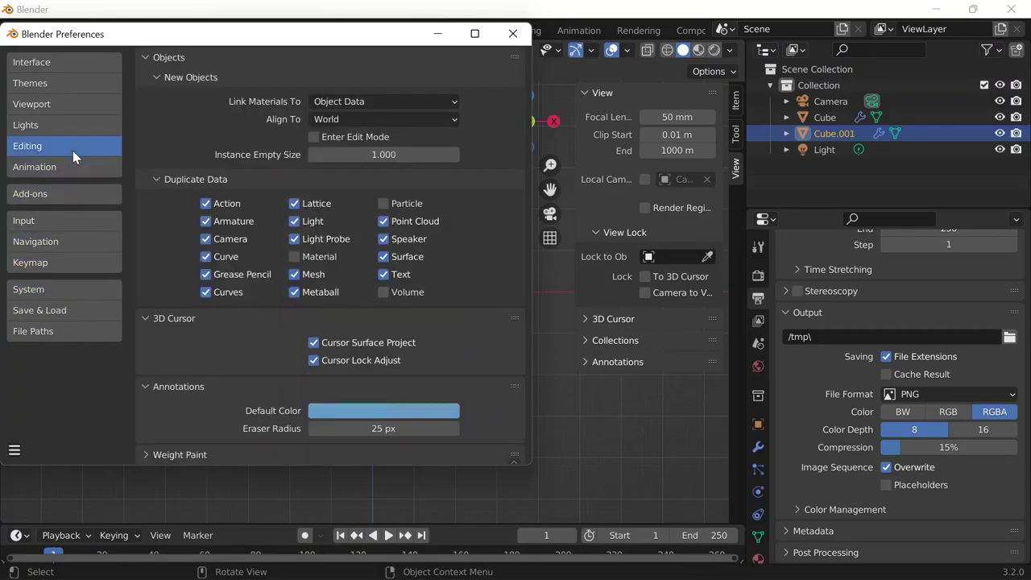
left_click(76, 126)
left_click(73, 103)
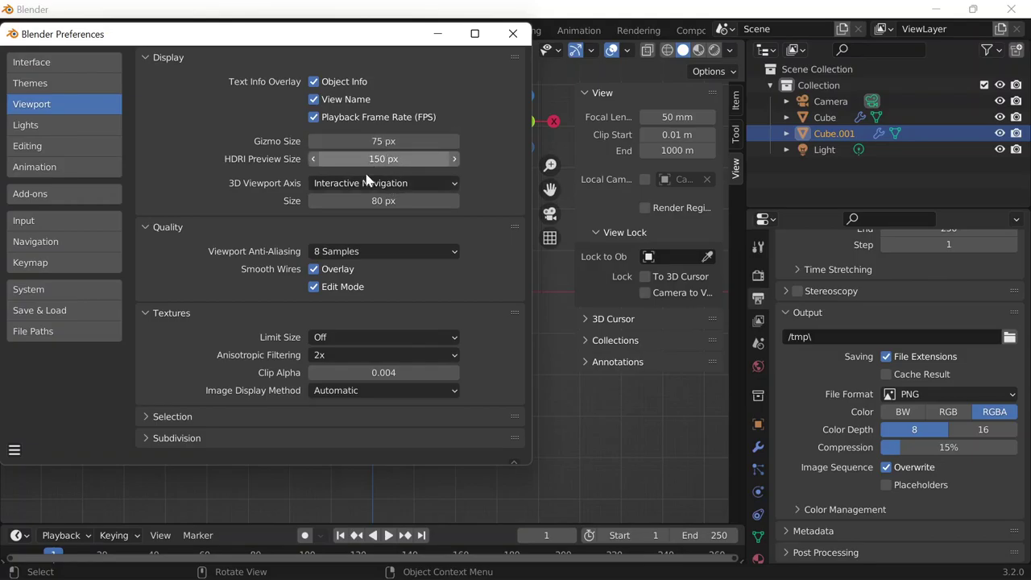
left_click(191, 414)
left_click(190, 412)
left_click(52, 78)
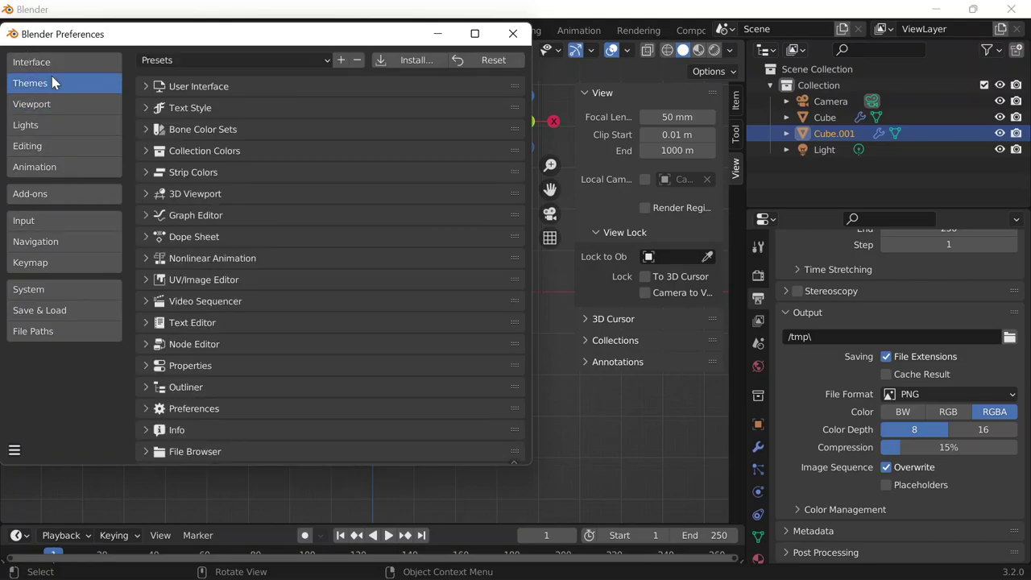
left_click(60, 61)
scroll(213, 152, "down", 1)
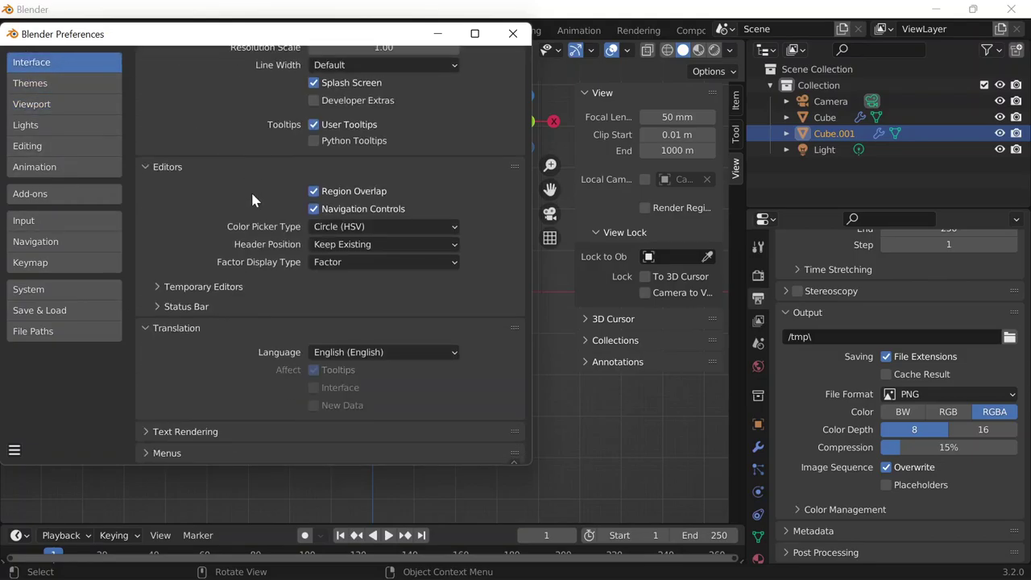
Switch to the unit article in Chrome, dismiss its sign-up pop-up, skim further and return to the Google results
mouse_move(723, 564)
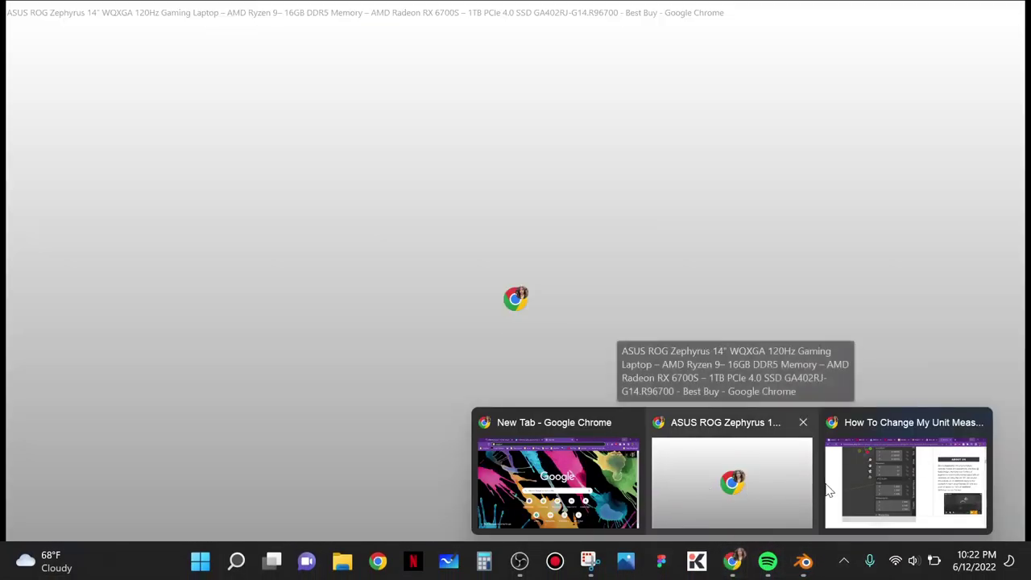
left_click(829, 488)
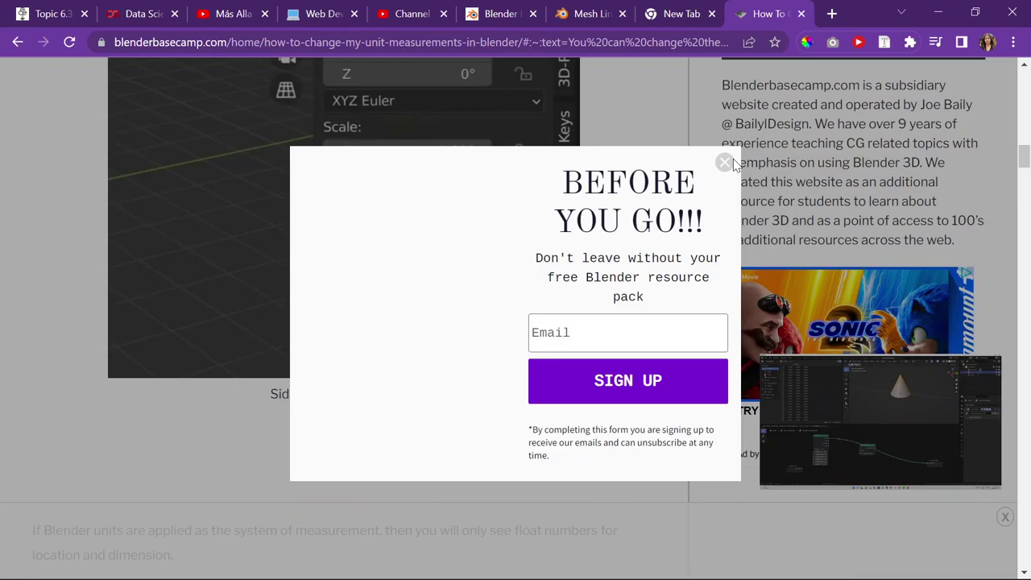
left_click(724, 162)
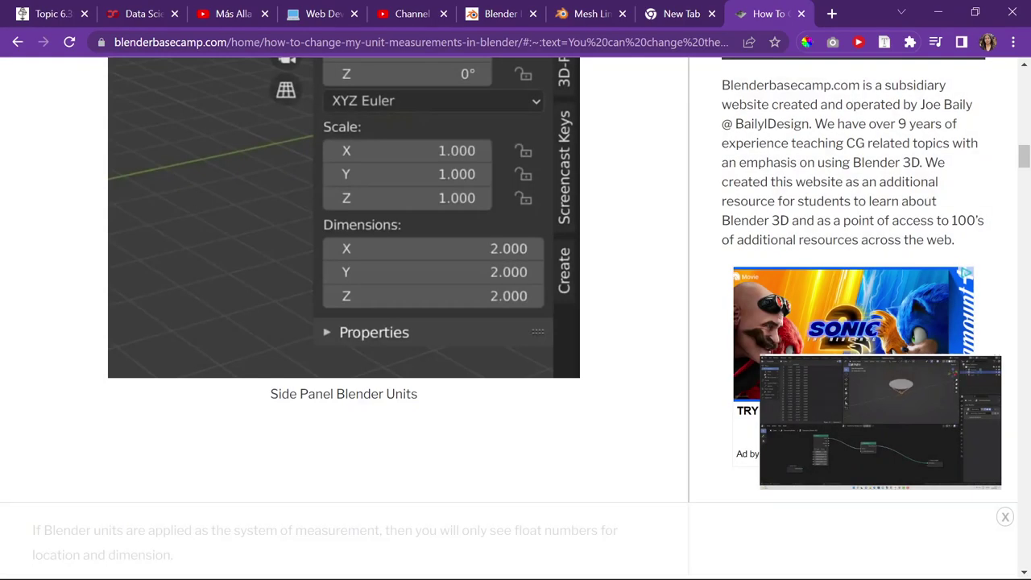
scroll(507, 233, "down", 15)
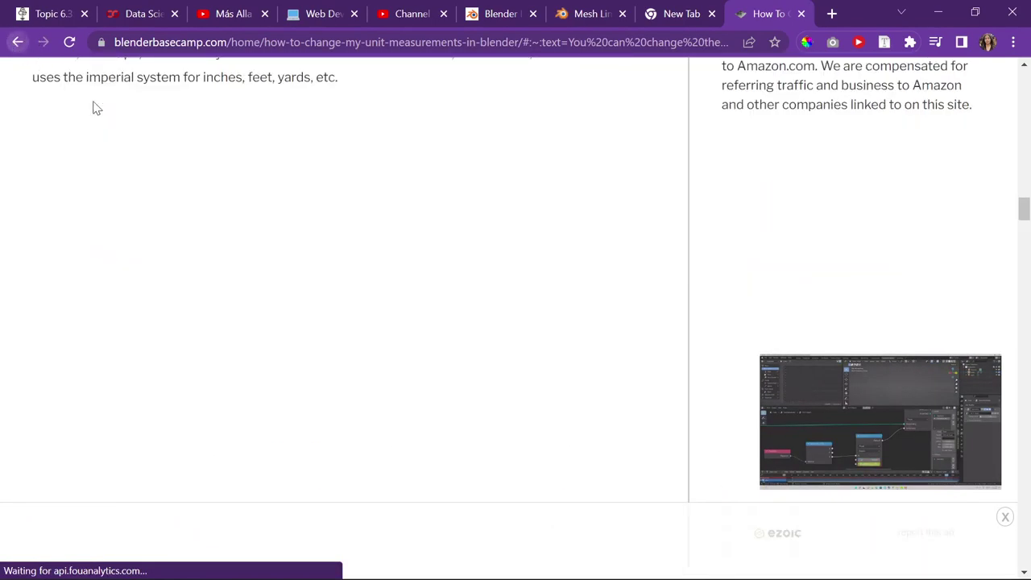
key("alt+Left")
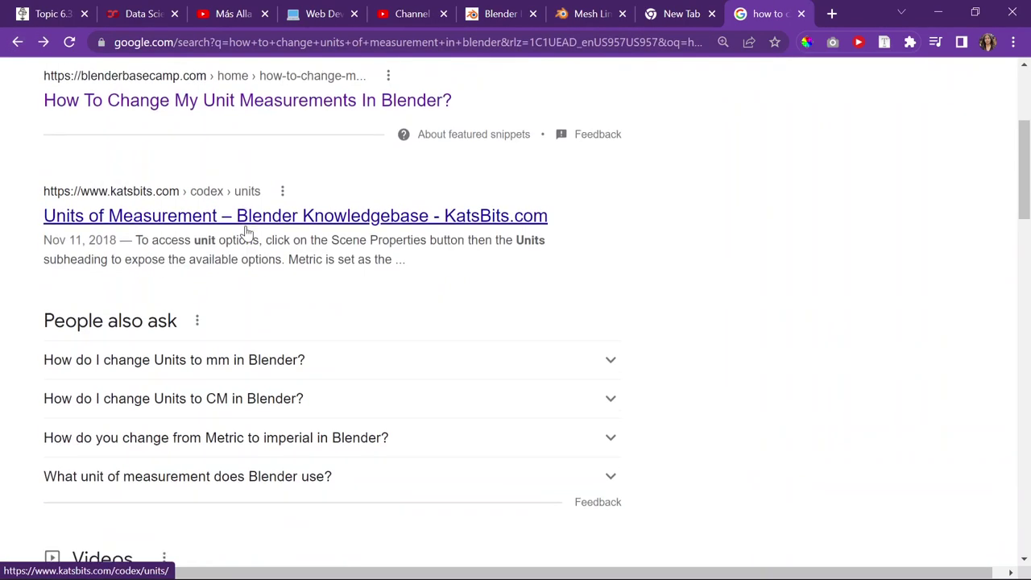
scroll(248, 236, "down", 2)
scroll(251, 236, "up", 2)
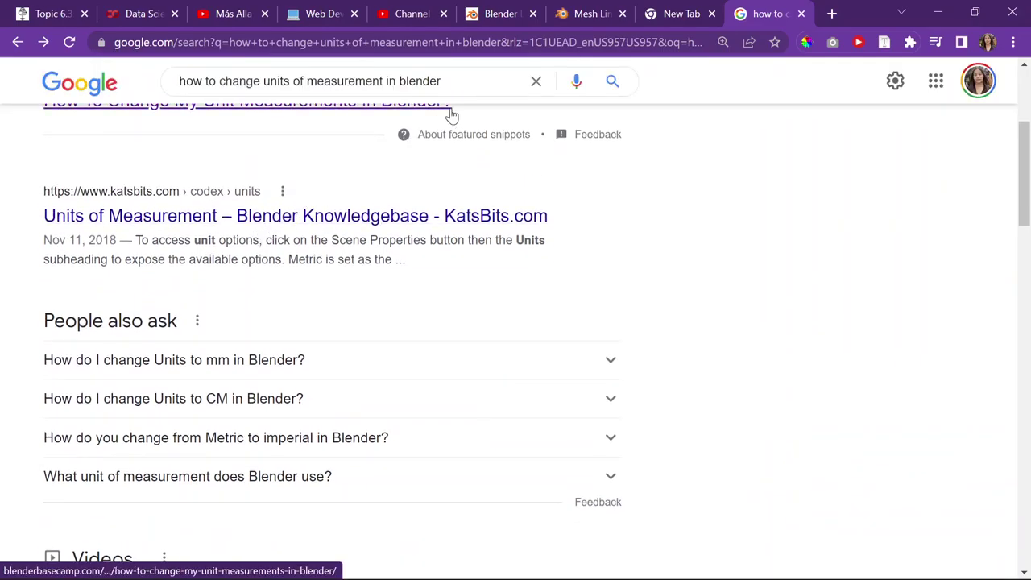
Search Google for "12 inches in meters" and highlight the meter value in the converter
left_click_drag(452, 81, 3, 78)
type("12 inches")
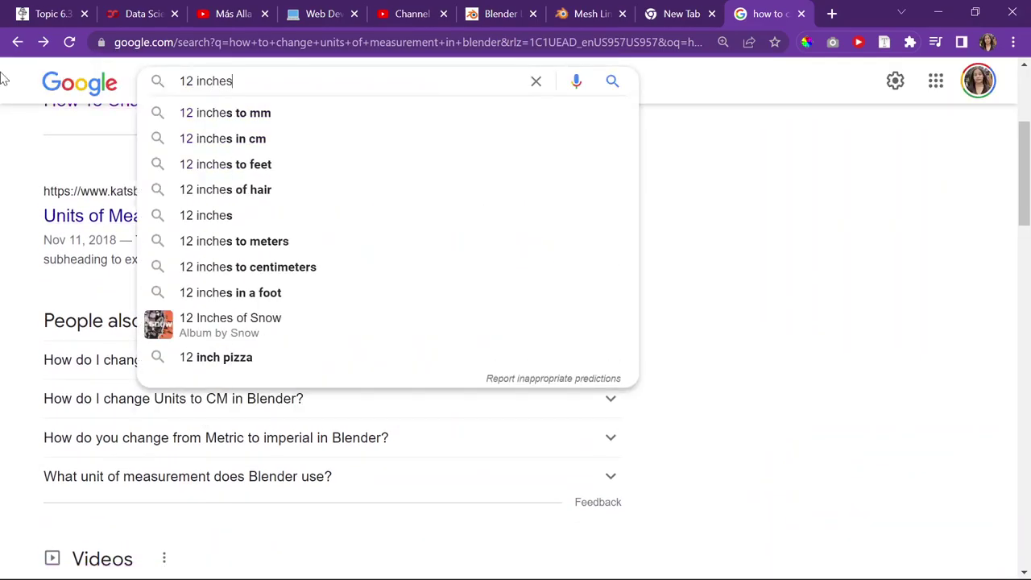
type(" in meet")
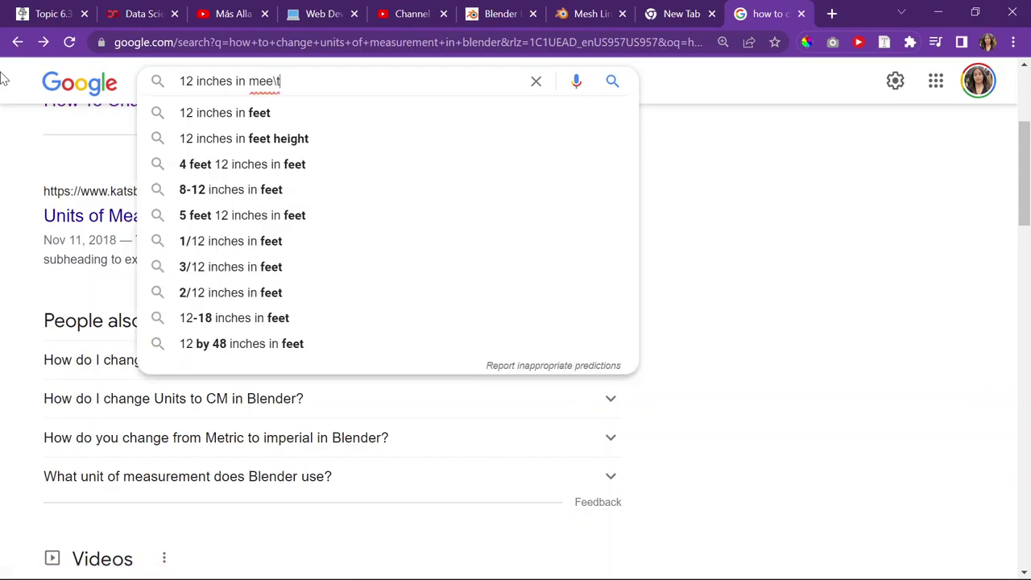
key("BackSpace")
key("BackSpace")
key("BackSpace")
type("eters")
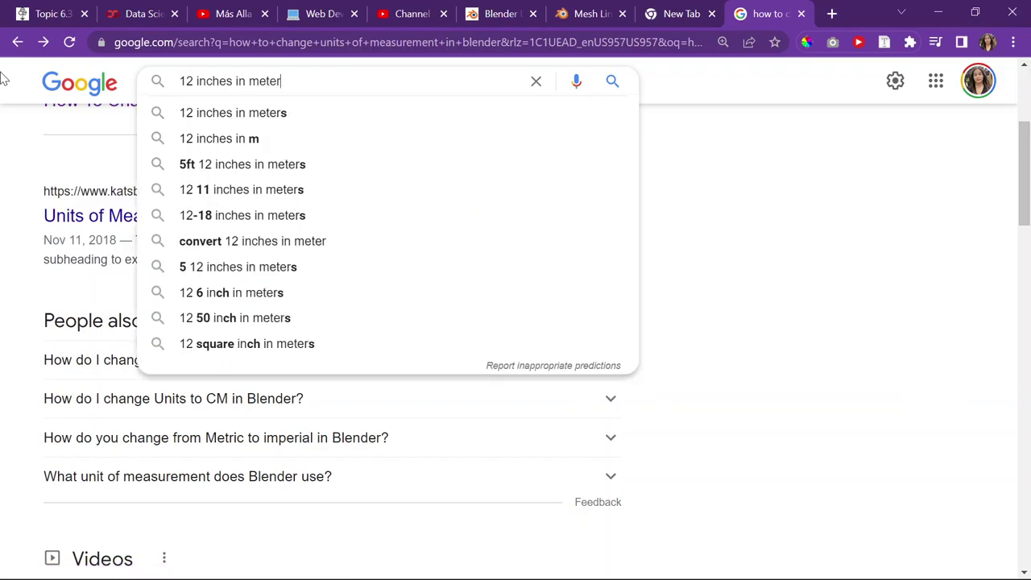
key("Return")
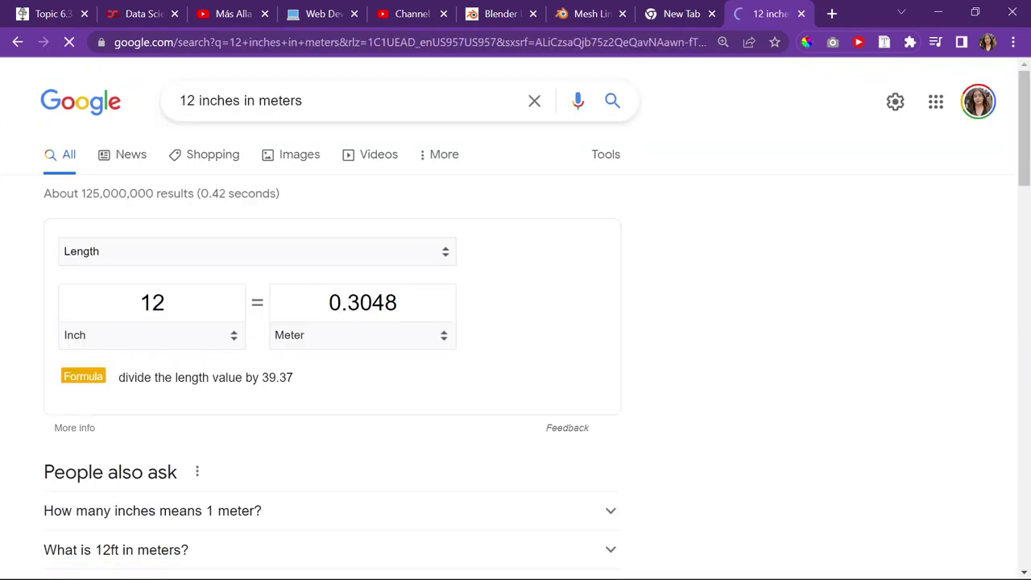
left_click_drag(399, 302, 327, 304)
Return to Blender and close the Preferences window
left_click(939, 13)
scroll(371, 369, "up", 2)
left_click(514, 32)
scroll(381, 266, "up", 5)
scroll(521, 262, "down", 5)
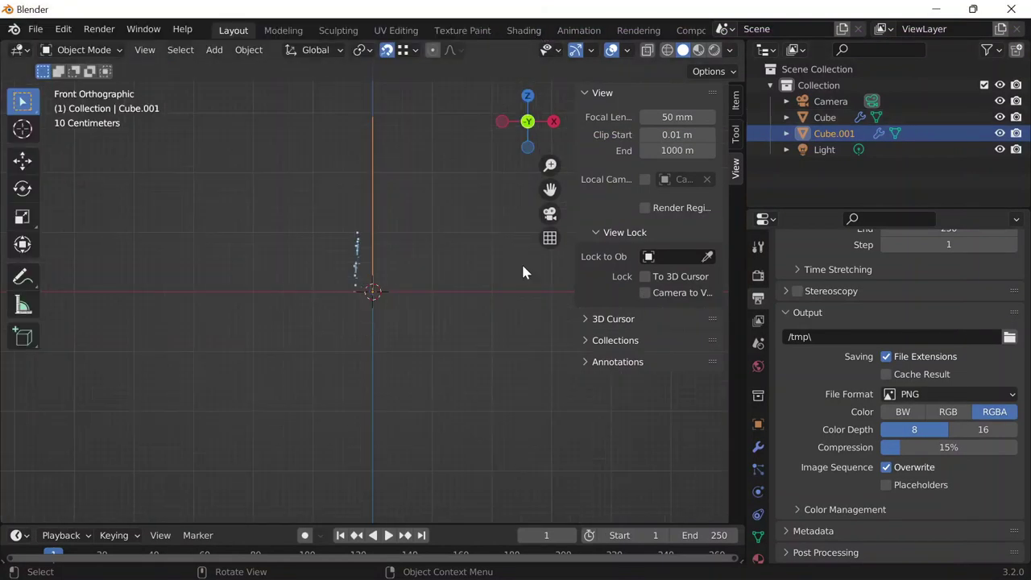
Set the Camera's Z scale to 0.3048 in its transform values
left_click(710, 72)
left_click(732, 103)
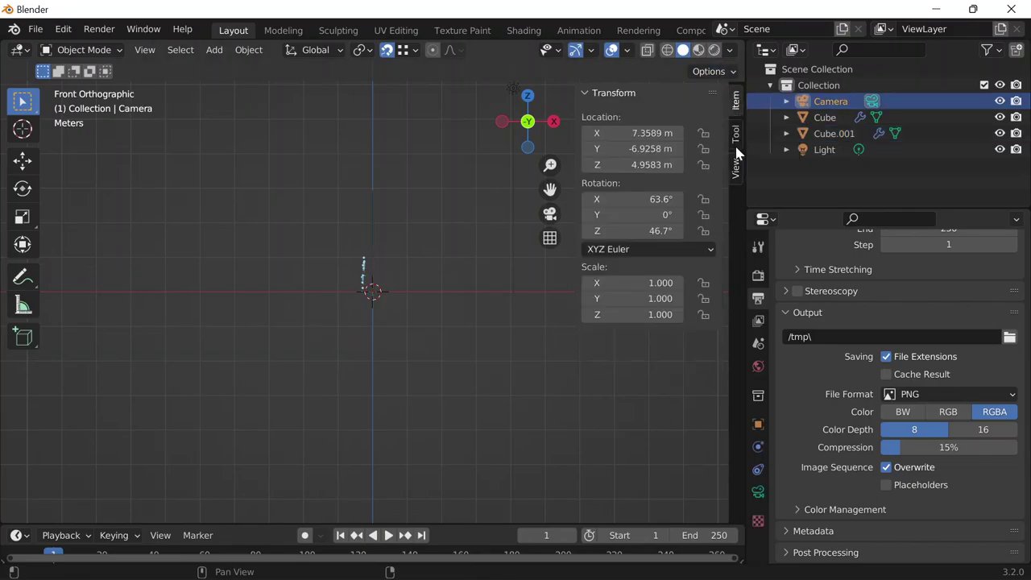
left_click(642, 314)
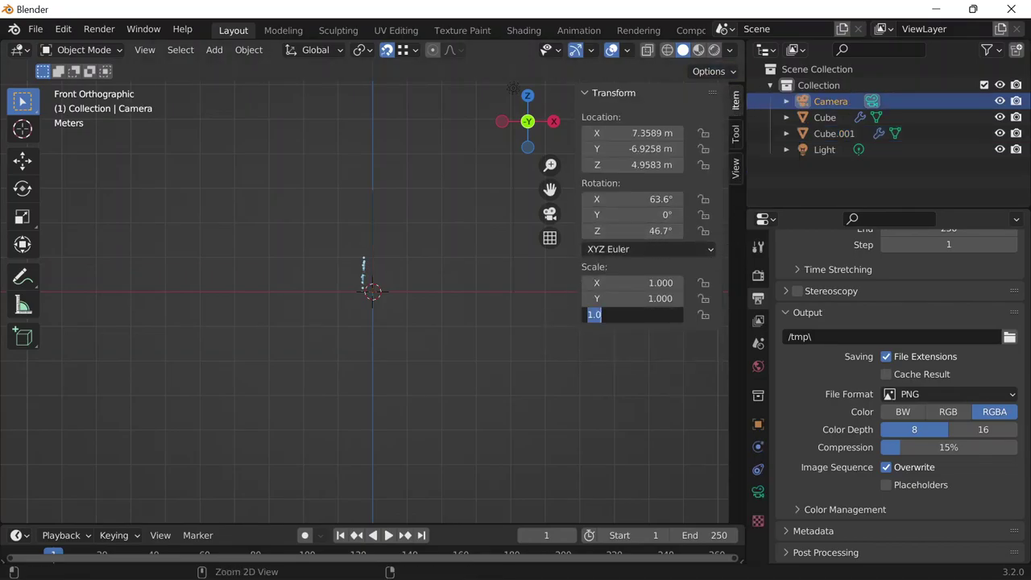
type("0.3048")
key("Return")
scroll(414, 262, "up", 5)
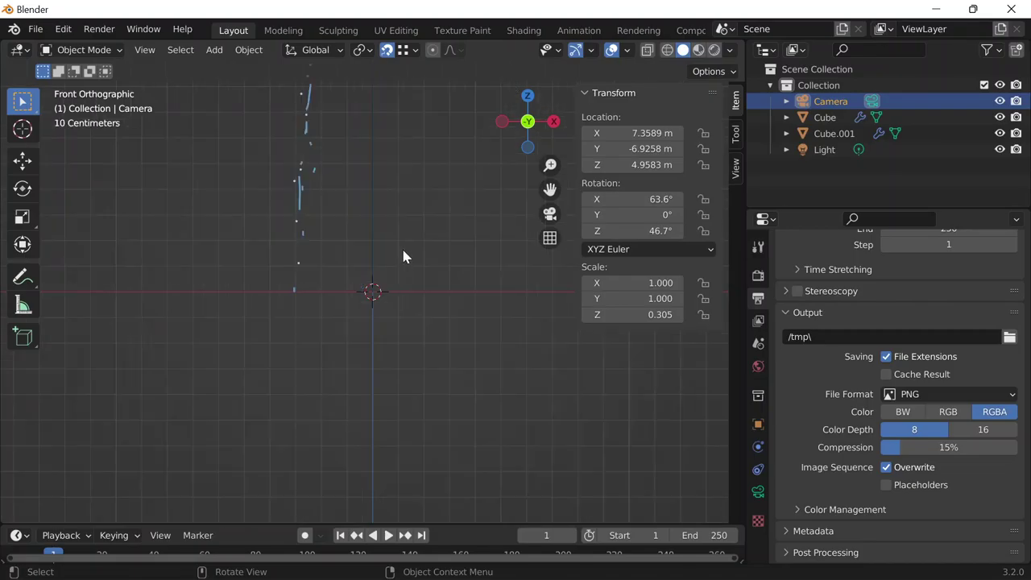
Display the Camera's object properties and widen the 3D viewport by narrowing the properties area
scroll(401, 246, "down", 2)
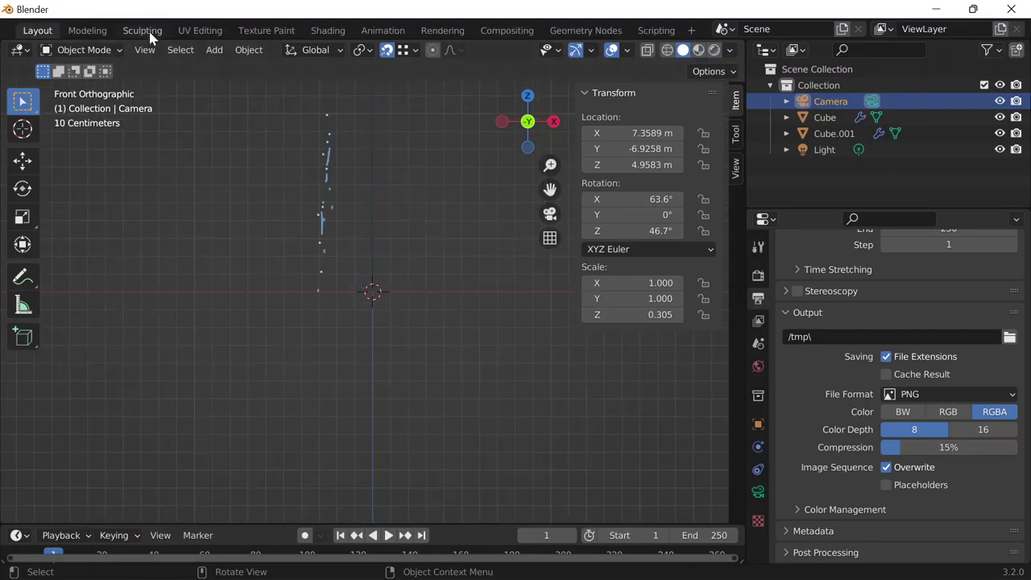
left_click(758, 424)
left_click_drag(747, 339, 806, 306)
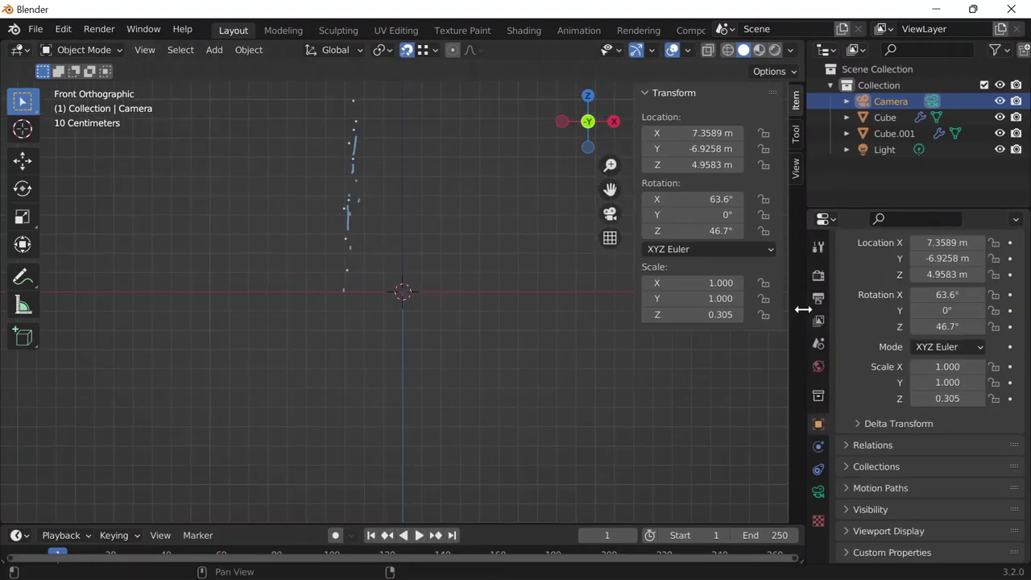
Try raising the Camera's Z scale to about 4.065 in its object properties
left_click(967, 399)
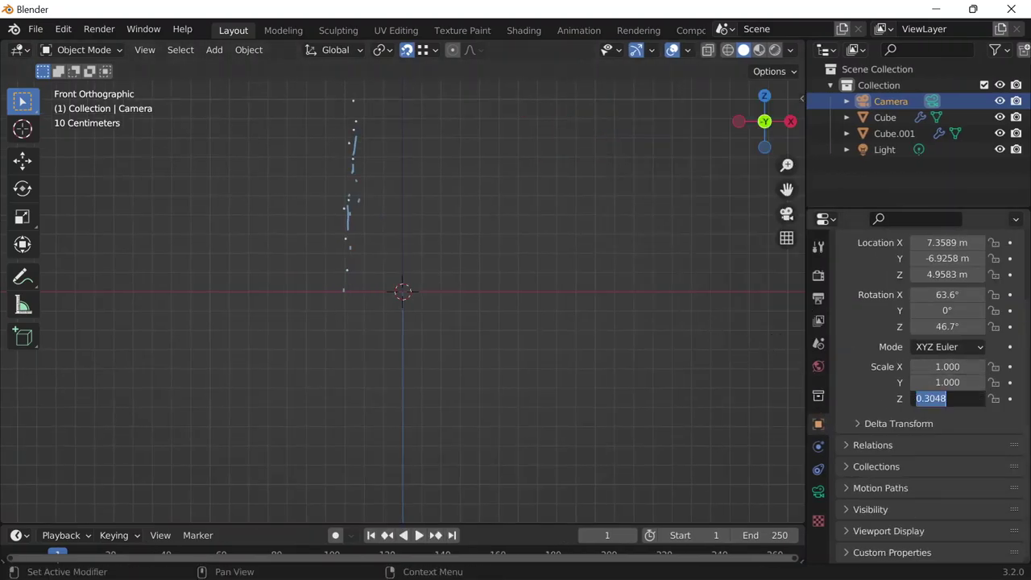
left_click(877, 382)
left_click_drag(956, 399, 914, 399)
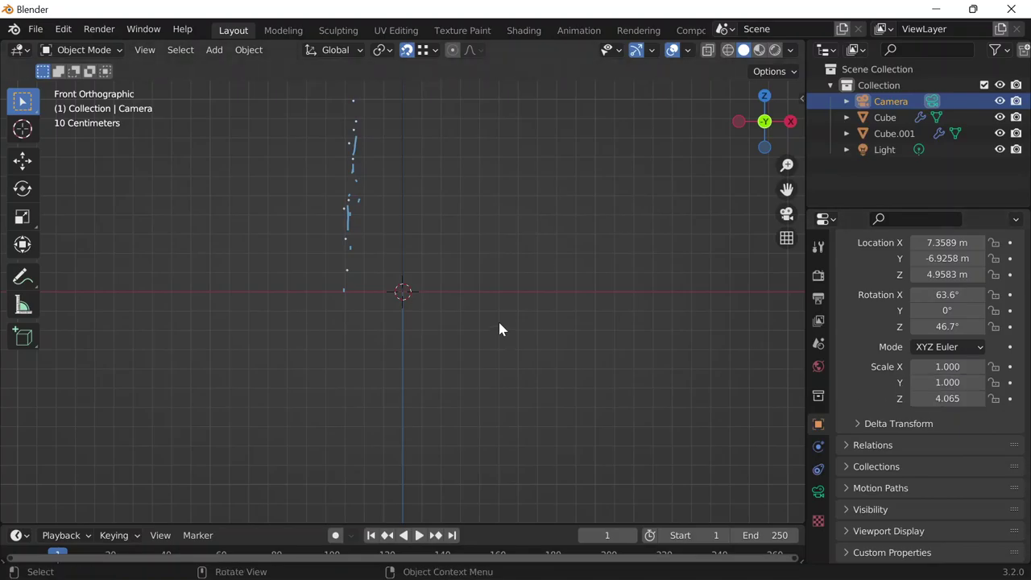
Set the Camera's Z scale to 0.3048 in its object properties
middle_click_drag(498, 319, 551, 310)
scroll(425, 199, "down", 2)
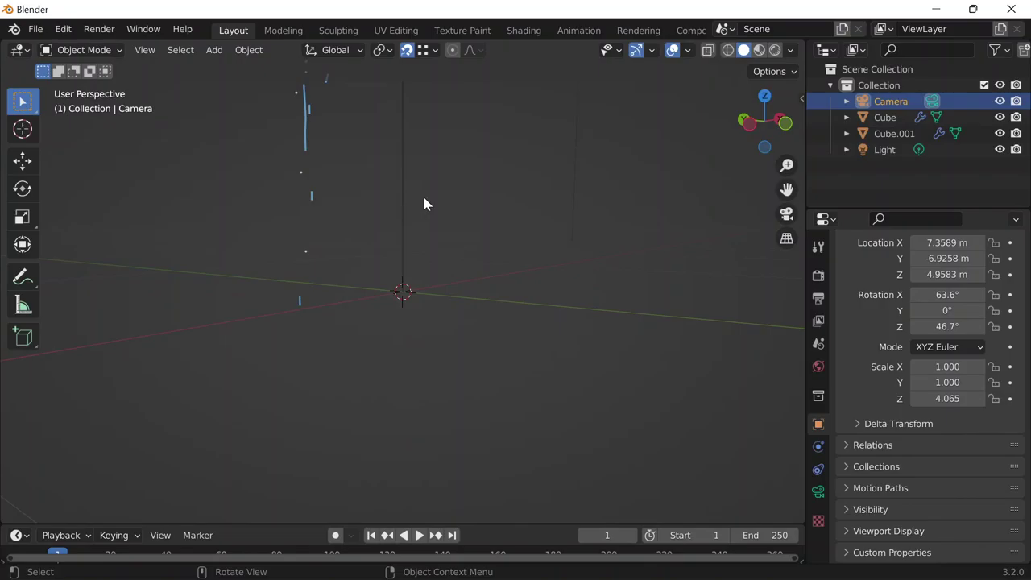
left_click(948, 398)
type("0.305")
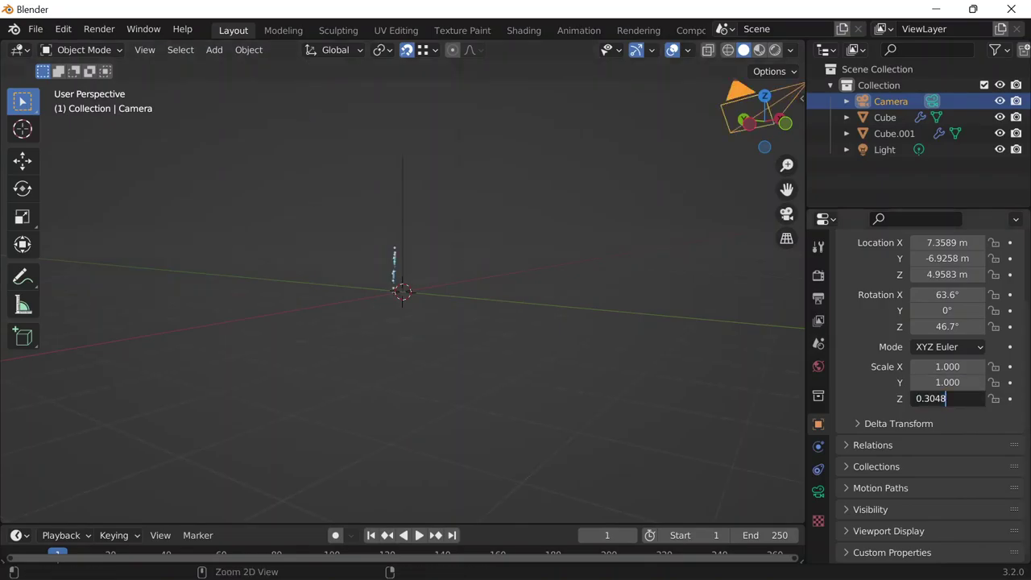
Set the Camera's scale to 1.63 on X and 0.3048 on Z
key("Return")
left_click(947, 366)
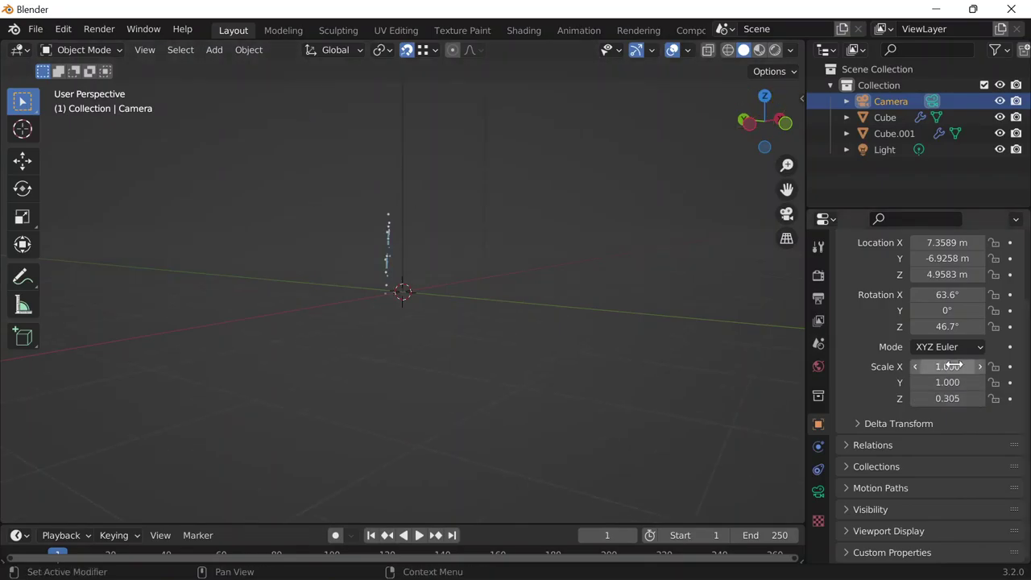
type("0.58")
key("Return")
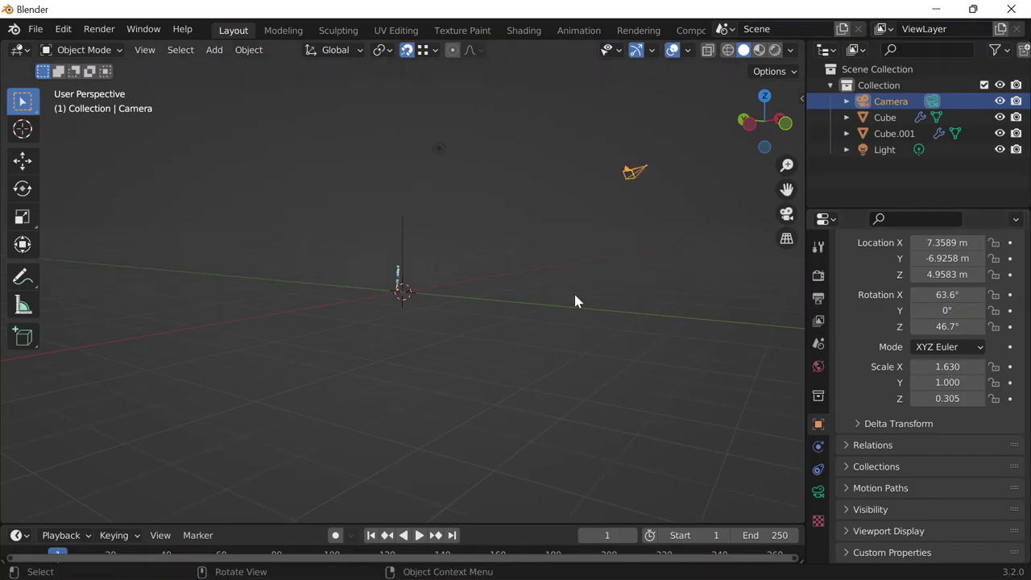
left_click(949, 367)
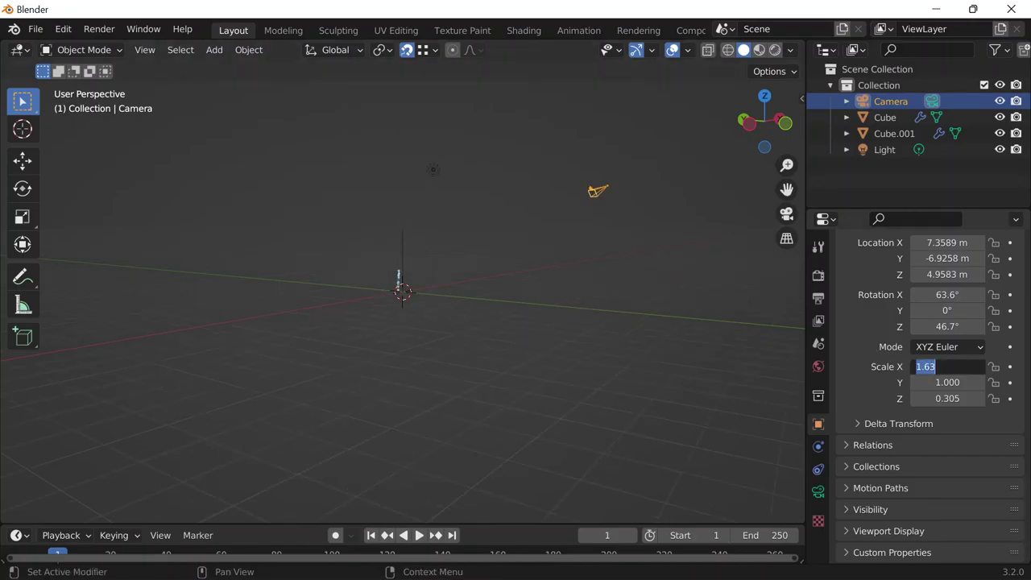
key("Return")
Select the vertical line object Cube.001 at the origin and set its Z scale to 0.305
left_click(404, 256)
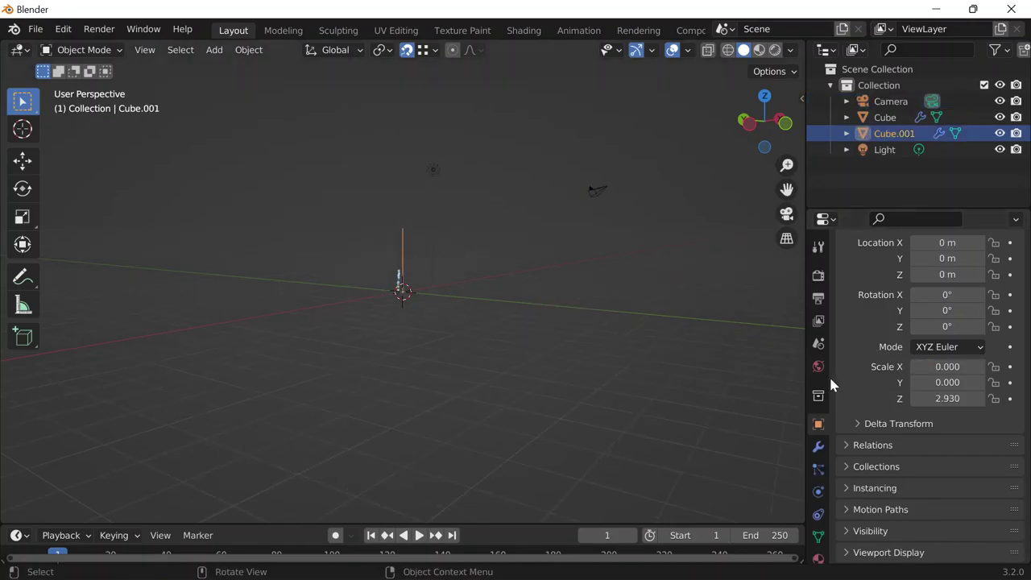
left_click(948, 398)
type("0.305")
key("Return")
Examine the rescaled Cube.001 line from several angles against the annotation strokes beside it
middle_click_drag(407, 244, 391, 313)
scroll(488, 215, "up", 4)
scroll(487, 215, "down", 8)
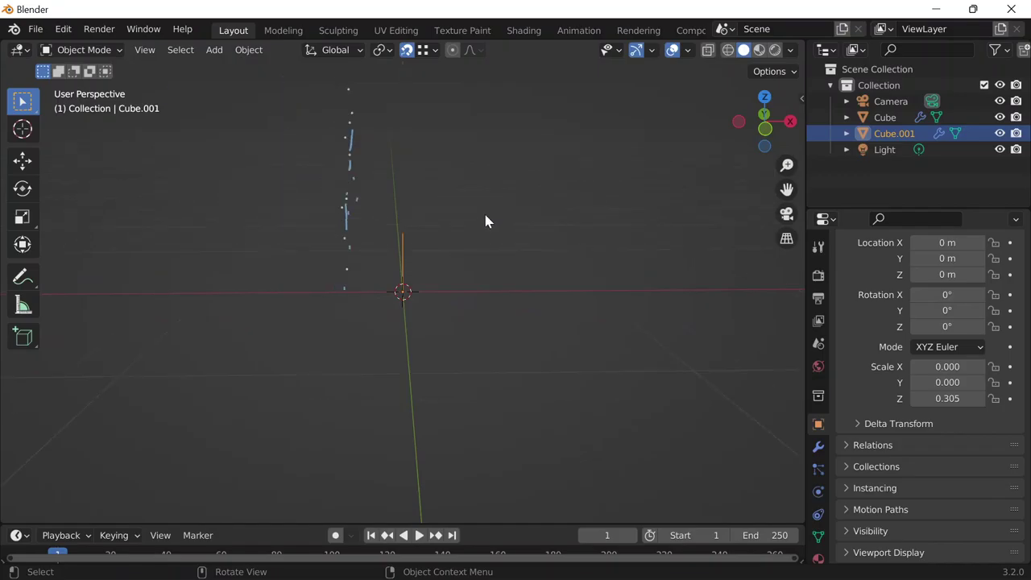
mouse_move(462, 244)
middle_mouse_down()
mouse_move(437, 196)
mouse_move(453, 244)
mouse_move(484, 282)
mouse_move(447, 244)
mouse_move(444, 253)
middle_mouse_up()
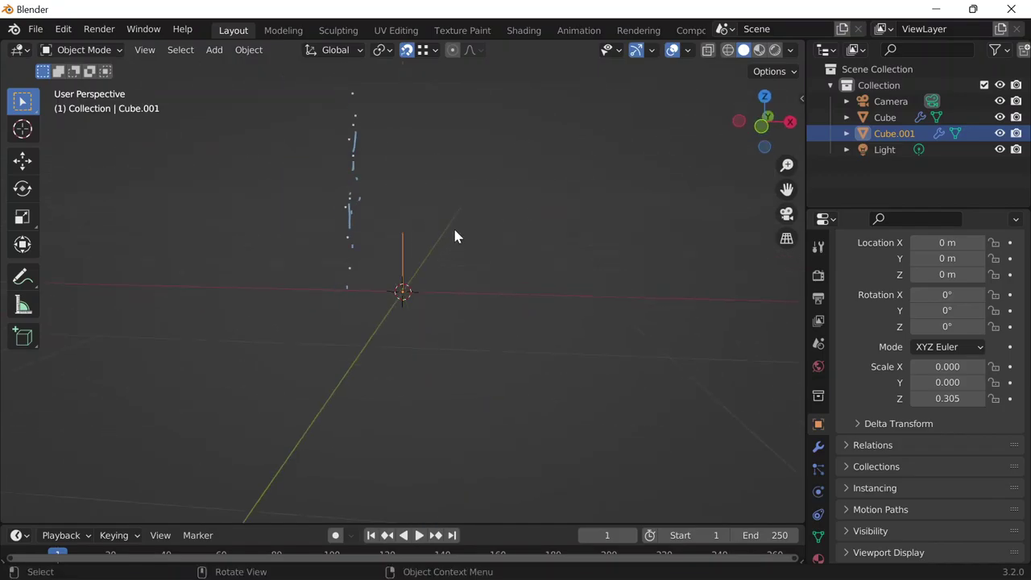
scroll(454, 240, "up", 5)
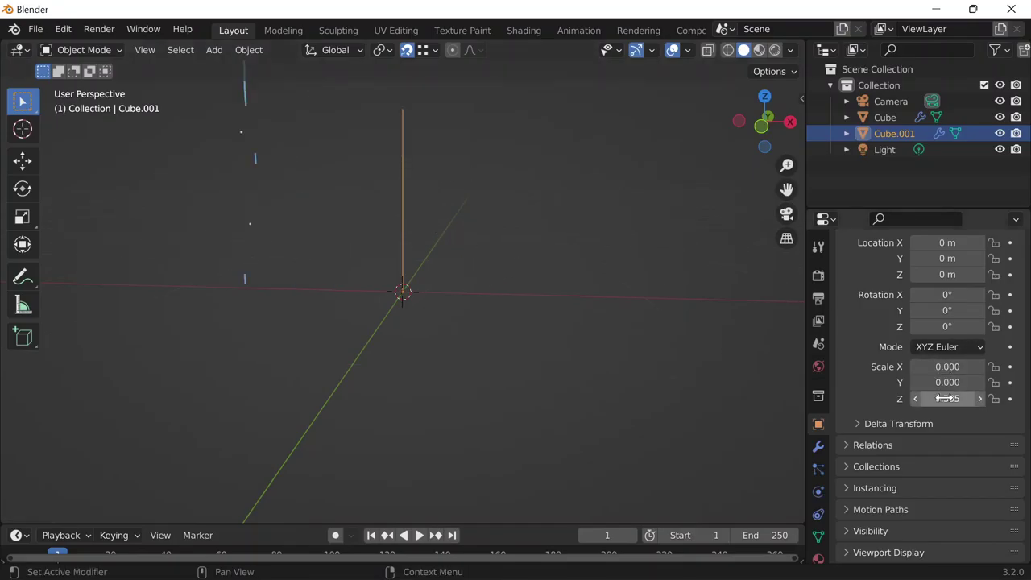
middle_click_drag(402, 159, 371, 260)
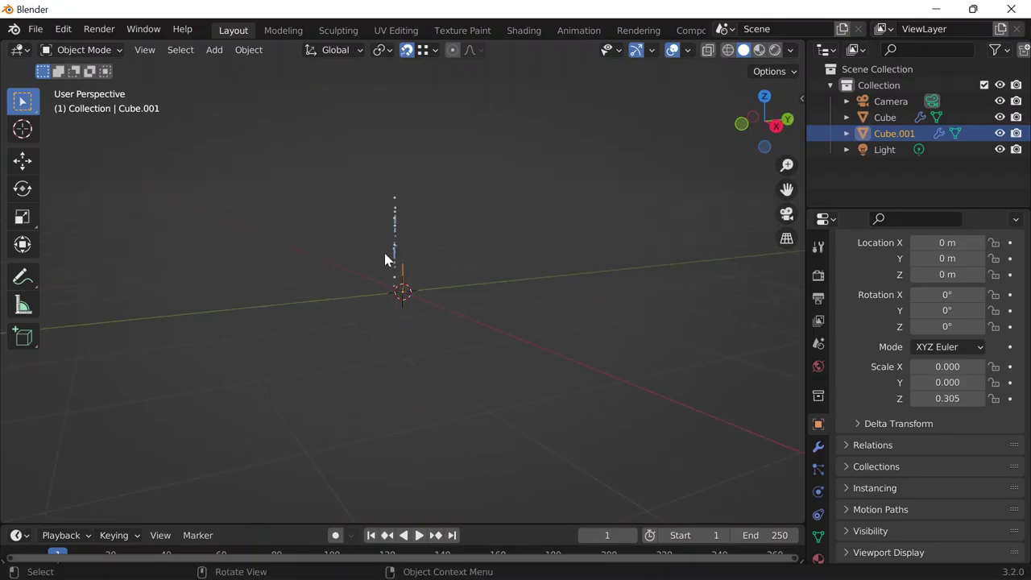
scroll(387, 260, "up", 2)
middle_click_drag(411, 292, 400, 290)
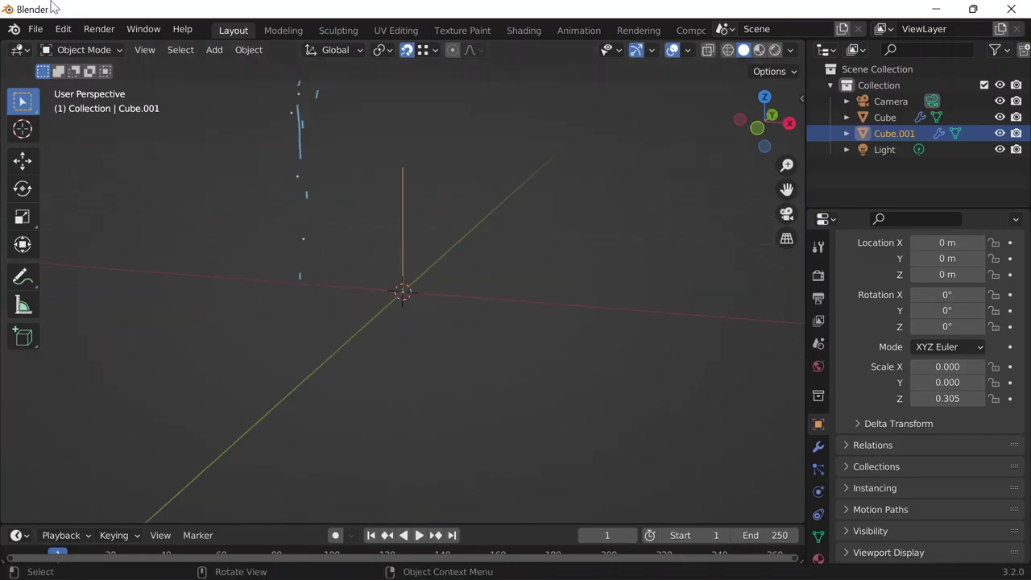
Open the Geometry Nodes workspace for Cube.001 and delete the existing Note annotation layer
left_click(111, 53)
scroll(564, 33, "down", 3)
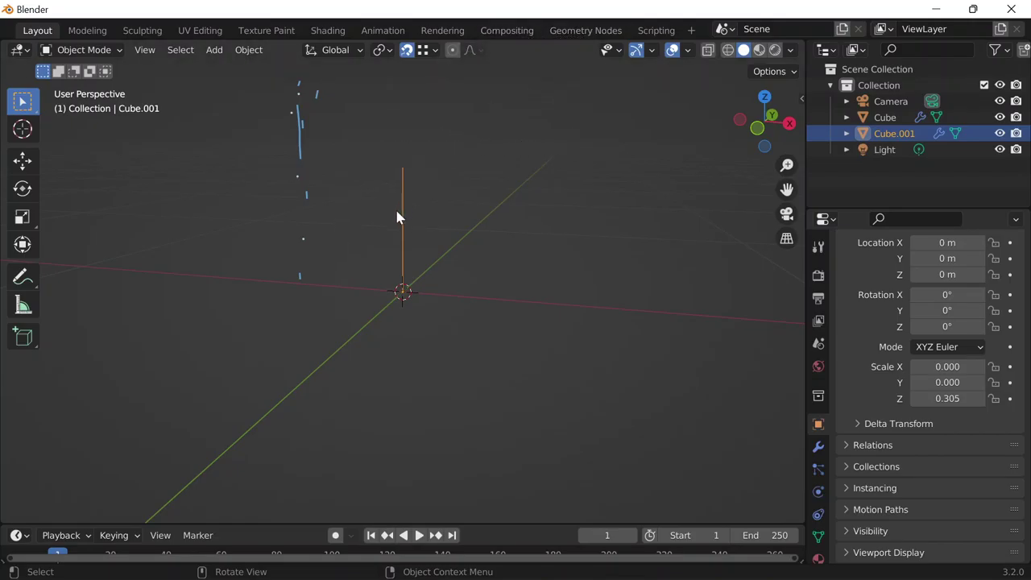
left_click(573, 31)
mouse_move(379, 242)
middle_mouse_down()
mouse_move(397, 177)
mouse_move(510, 156)
mouse_move(514, 168)
middle_mouse_up()
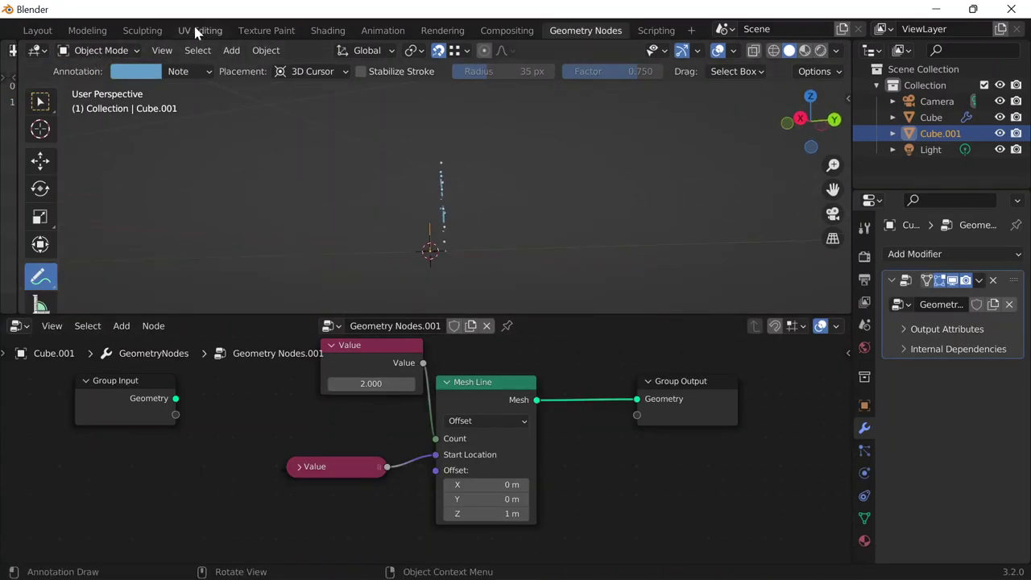
left_click(167, 71)
left_click(282, 103)
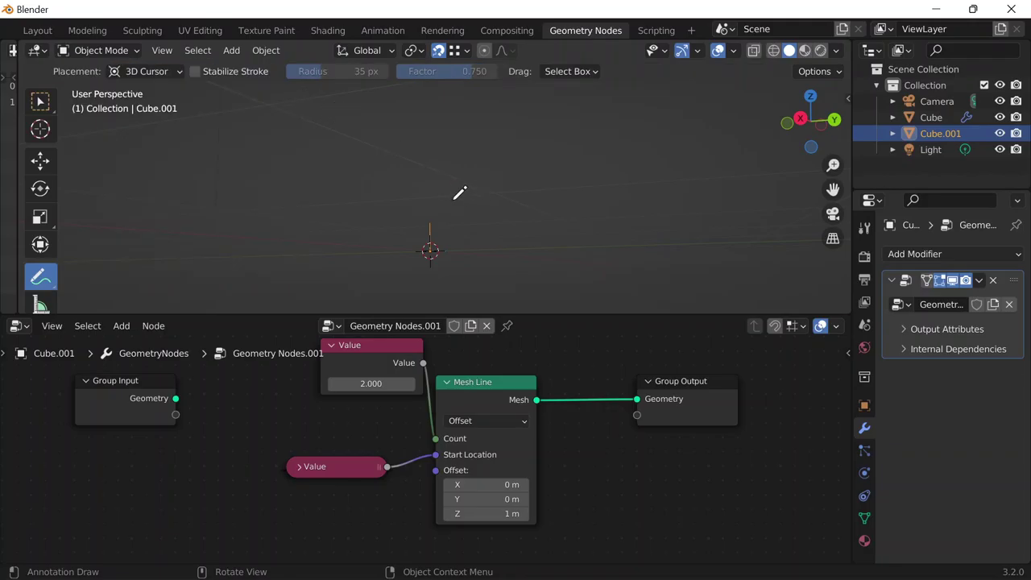
In front view, draw a vertical annotation stroke beside the mesh line, from the origin level up to the line's upper end
mouse_move(460, 193)
middle_mouse_down()
mouse_move(542, 262)
mouse_move(499, 164)
middle_mouse_up()
key("grave")
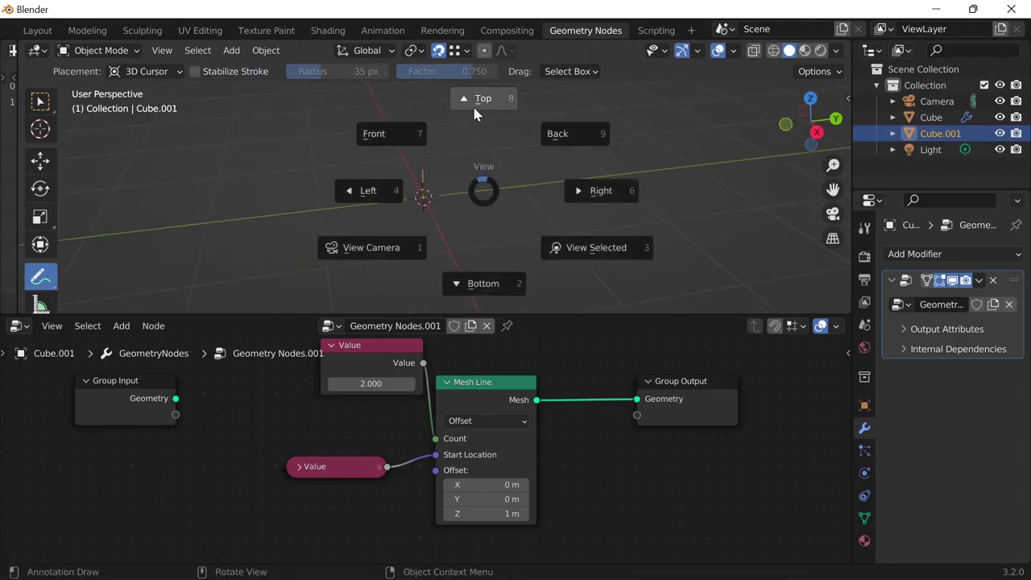
left_click(479, 102)
key("grave")
left_click(342, 78)
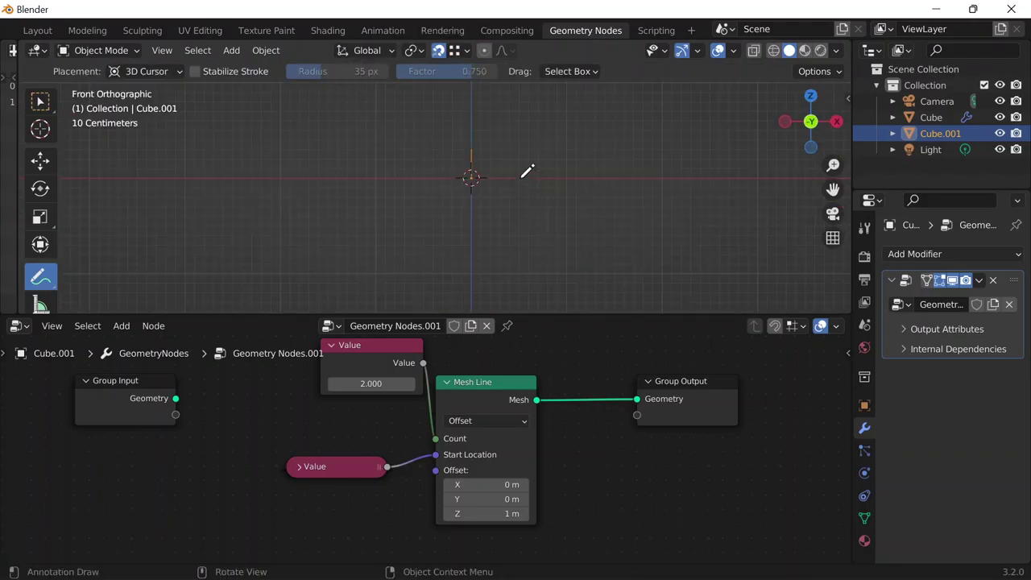
middle_click_drag(610, 137, 502, 250, "shift")
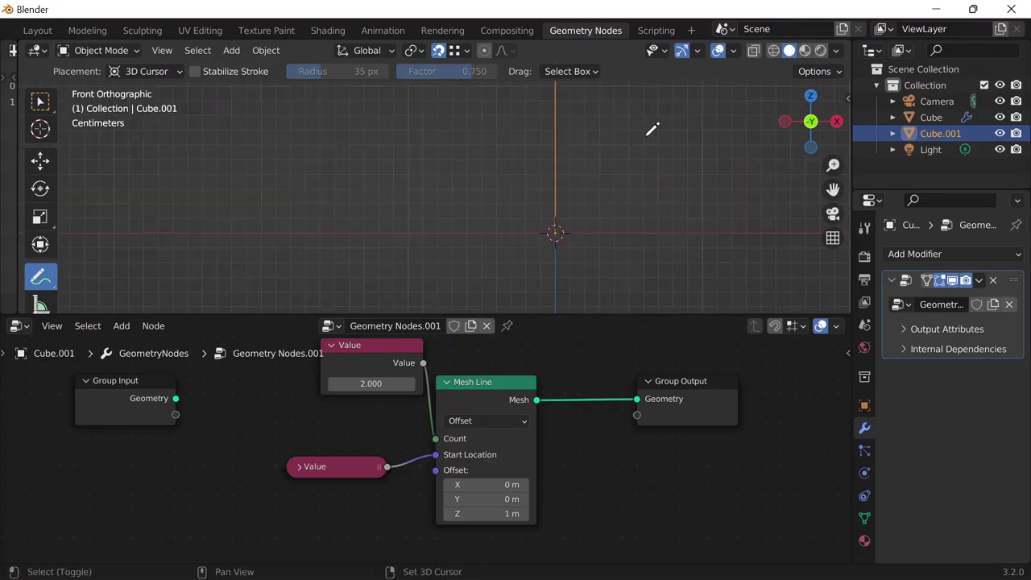
middle_click_drag(653, 129, 524, 194, "shift")
scroll(519, 185, "down", 5)
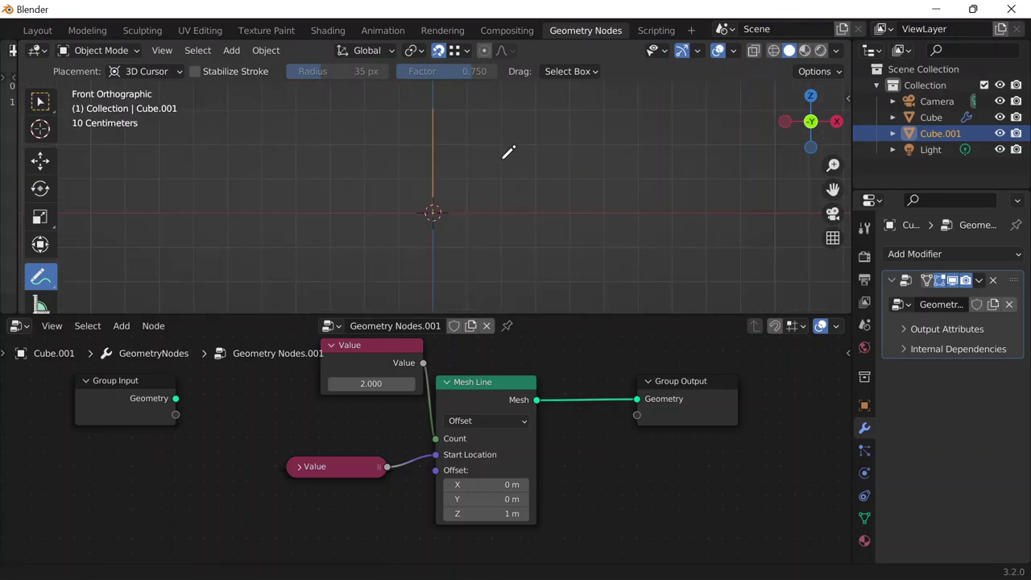
scroll(503, 158, "up", 1)
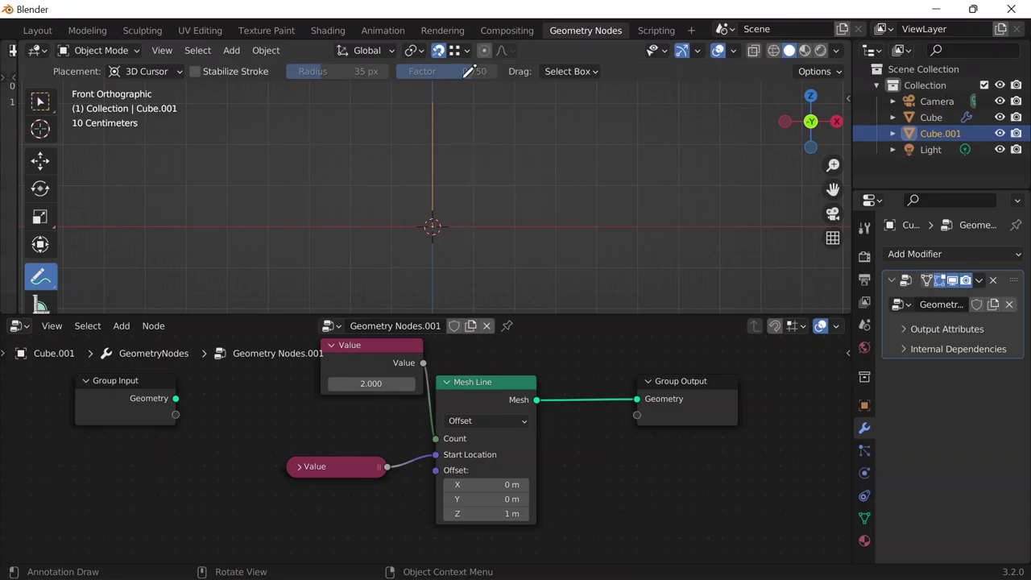
left_click_drag(447, 225, 445, 105)
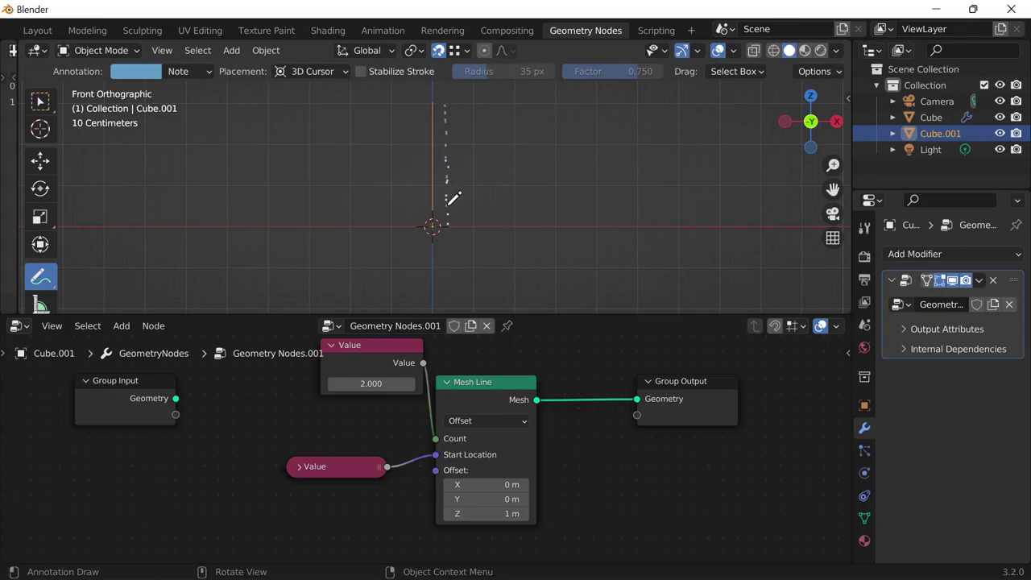
left_click_drag(445, 103, 456, 226)
key("ctrl+z")
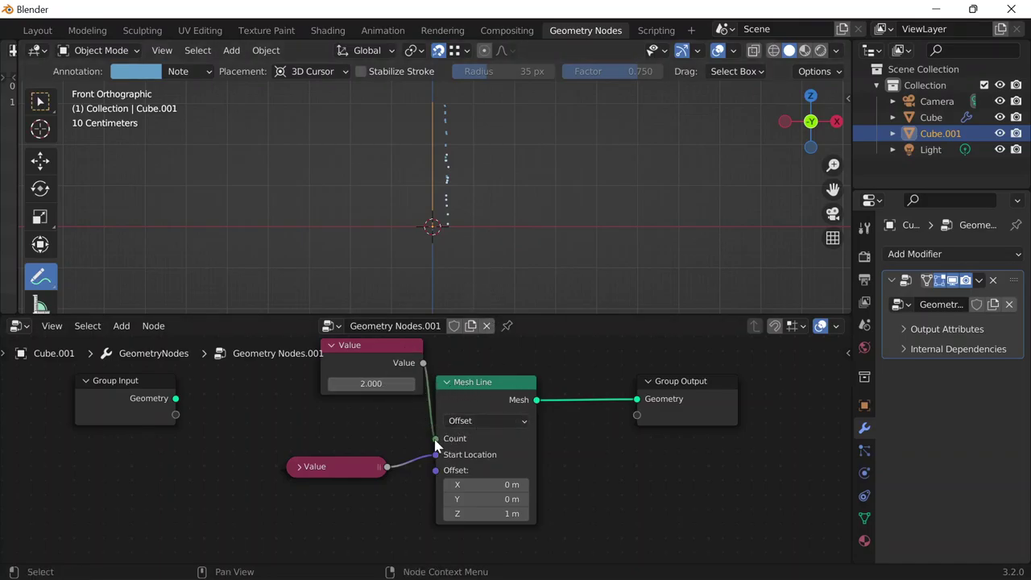
Disconnect the Value node from the Mesh Line's Count input and set Count to 1, finally to 2
double_click(399, 384)
left_click(408, 439)
left_click_drag(437, 438, 392, 378)
left_click(475, 439)
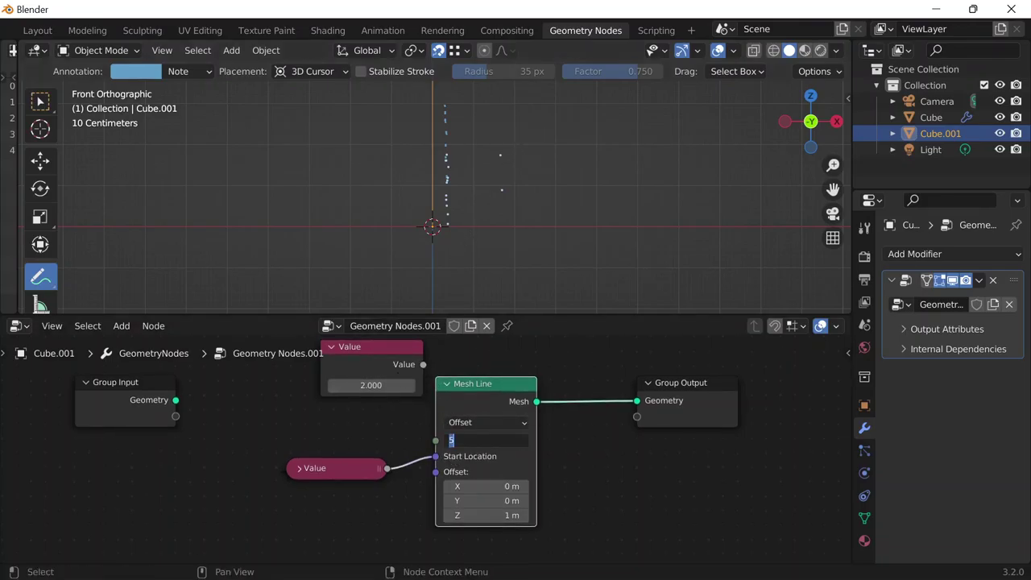
type("1")
key("Return")
left_click_drag(486, 440, 448, 440)
left_click(486, 440)
type("2")
key("Return")
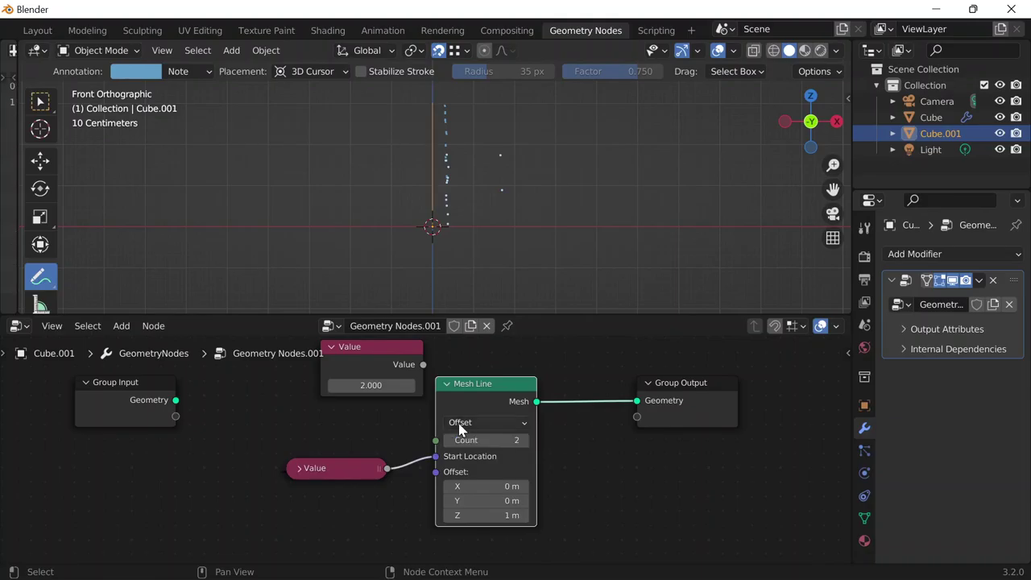
Try Count values of 91 and 54 on the Mesh Line node, and set Count back to 2
scroll(403, 174, "down", 1)
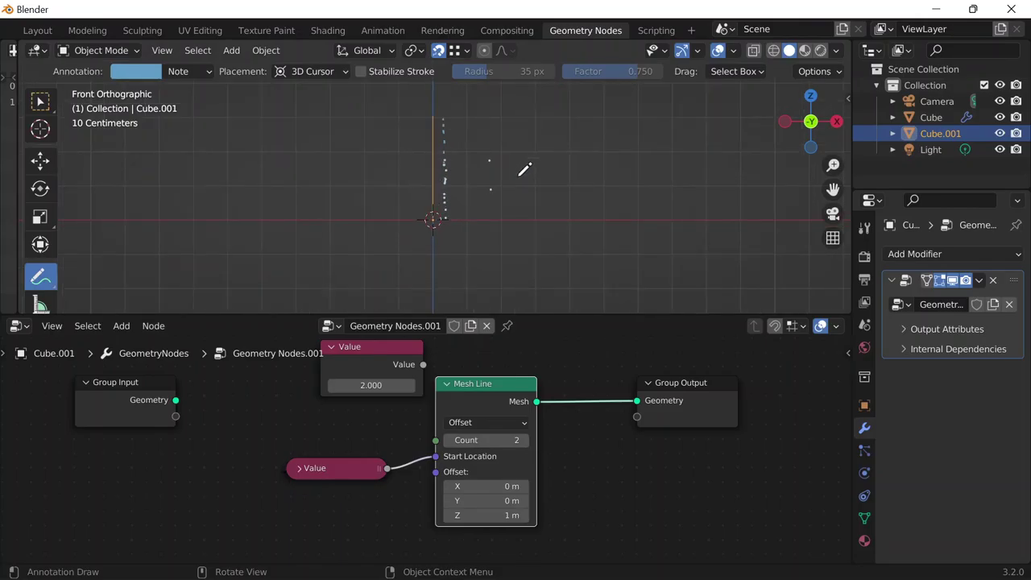
left_click_drag(473, 440, 505, 440)
scroll(467, 212, "down", 9)
scroll(491, 212, "down", 1)
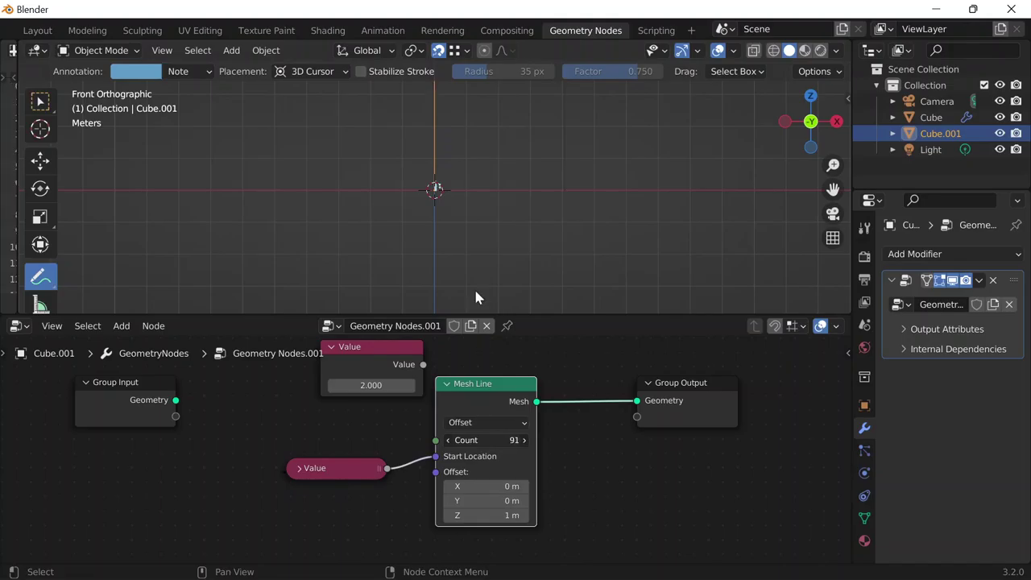
left_click_drag(475, 297, 477, 282)
scroll(481, 182, "up", 11)
scroll(484, 182, "down", 10)
left_click_drag(498, 440, 529, 406)
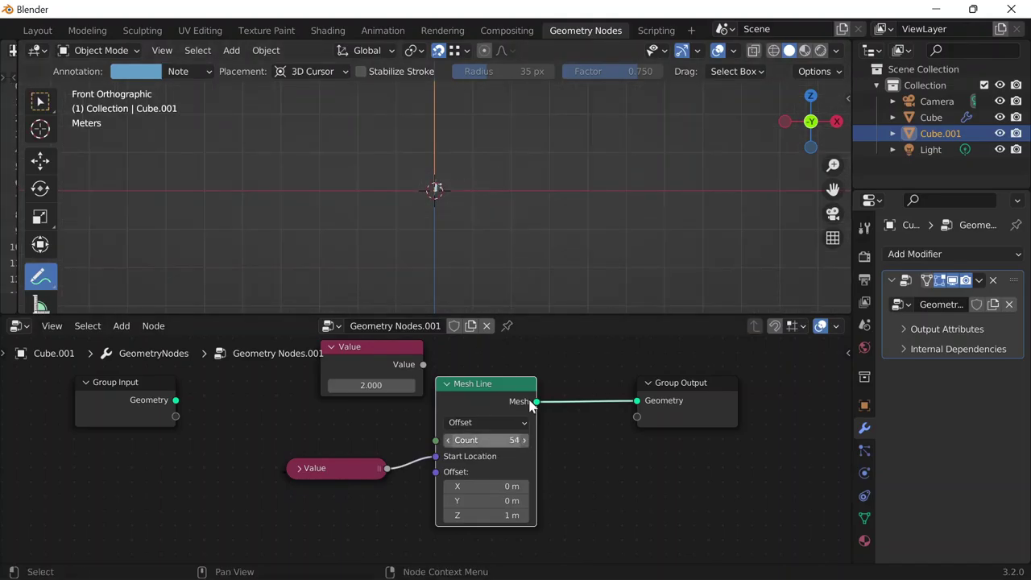
double_click(483, 440)
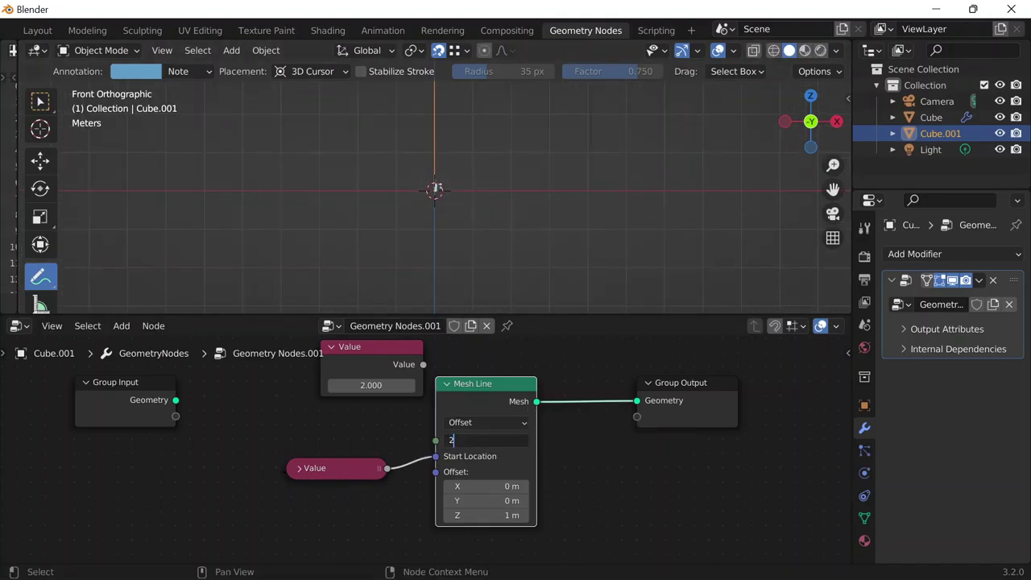
key("Return")
scroll(463, 172, "up", 7)
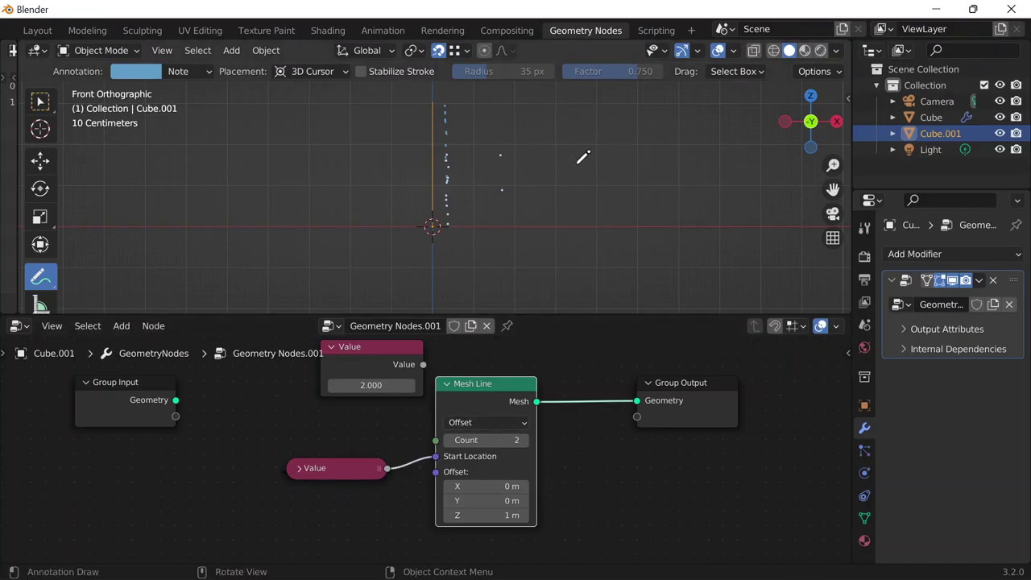
Try Count values of 0 and 1 on the Mesh Line node
scroll(489, 436, "up", 2)
scroll(482, 436, "down", 2)
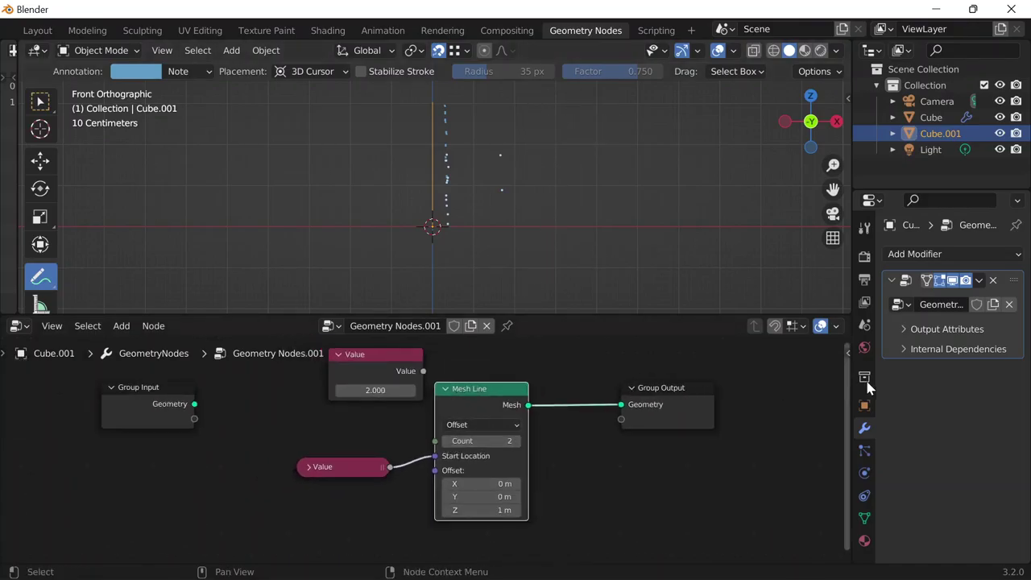
scroll(483, 170, "up", 1)
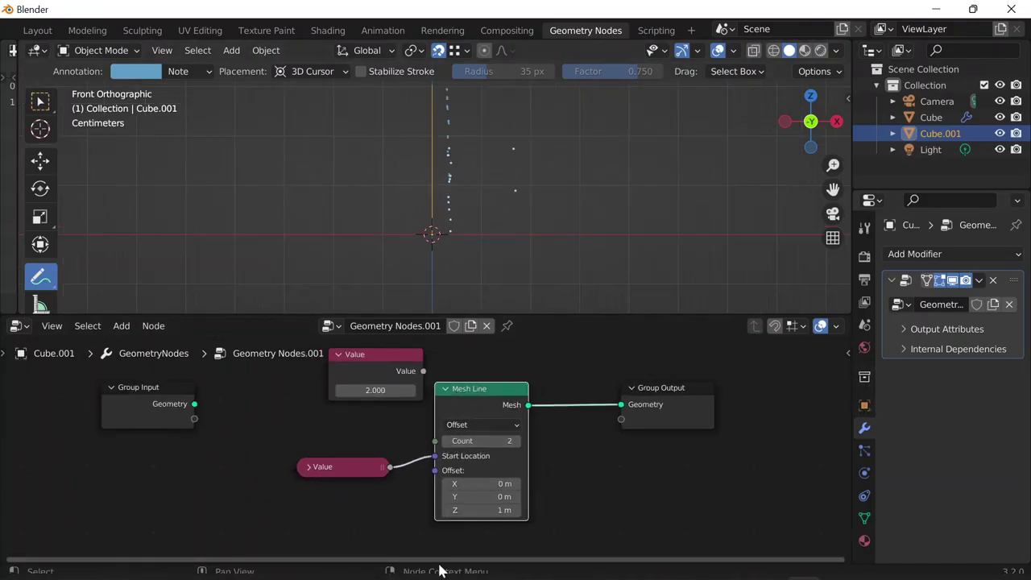
left_click(463, 440)
type("0")
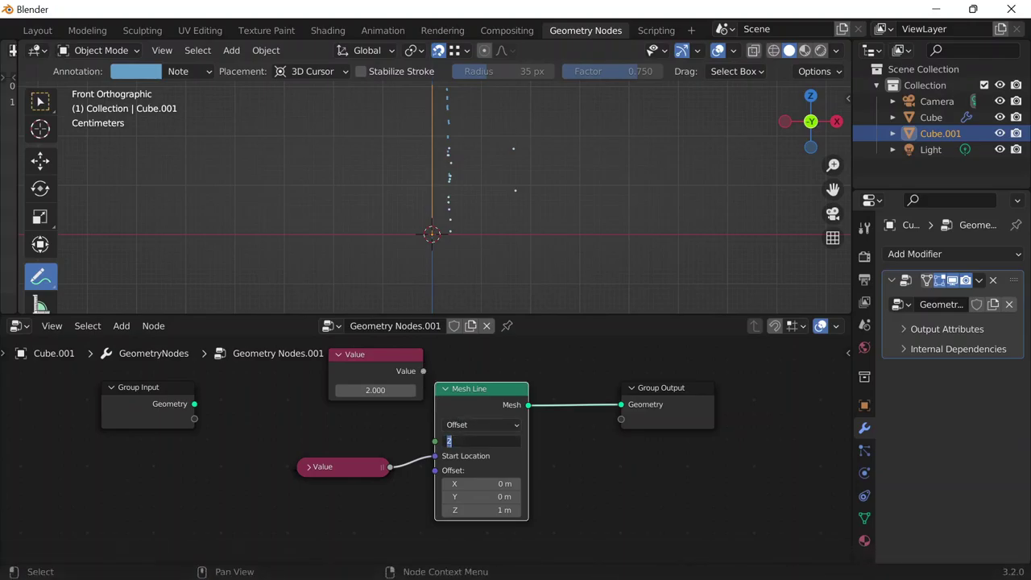
key("Return")
left_click(490, 441)
type("1")
key("Return")
Connect the 2.000 Value node to the Mesh Line's Count input and move that node down, farther from the Mesh Line
left_click_drag(423, 372, 435, 441)
key("Escape")
left_click_drag(389, 369, 367, 391)
scroll(402, 383, "up", 3)
scroll(403, 383, "down", 1)
scroll(403, 383, "down", 2)
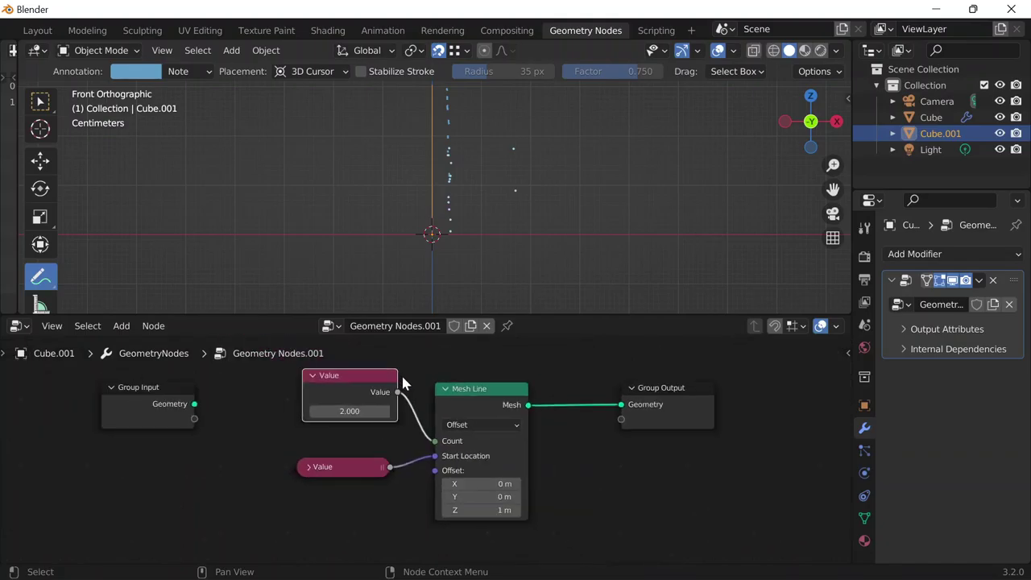
scroll(409, 378, "down", 1)
scroll(411, 377, "up", 4)
scroll(412, 373, "down", 2)
scroll(412, 374, "up", 2)
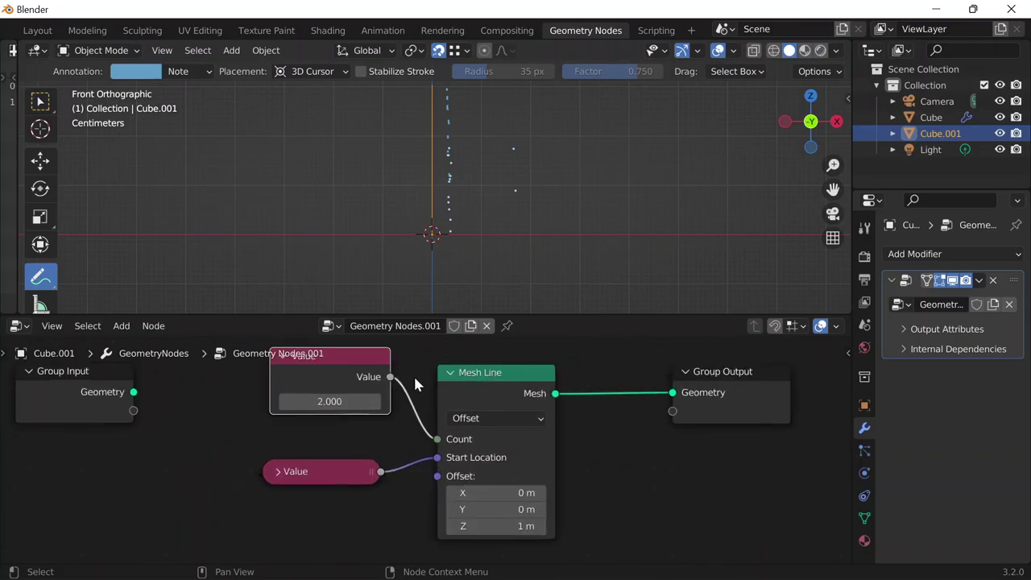
scroll(414, 374, "down", 1)
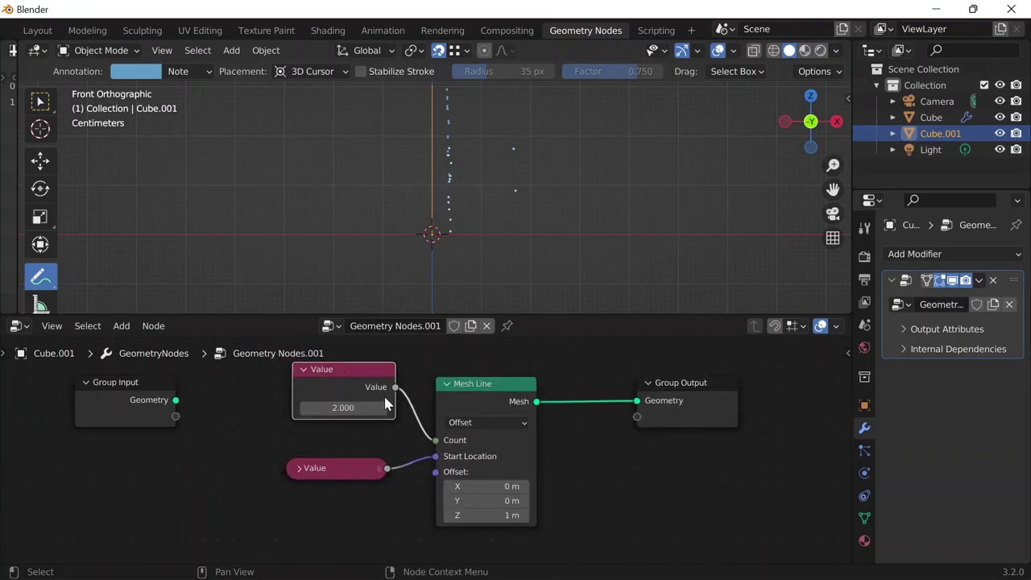
scroll(410, 188, "up", 5)
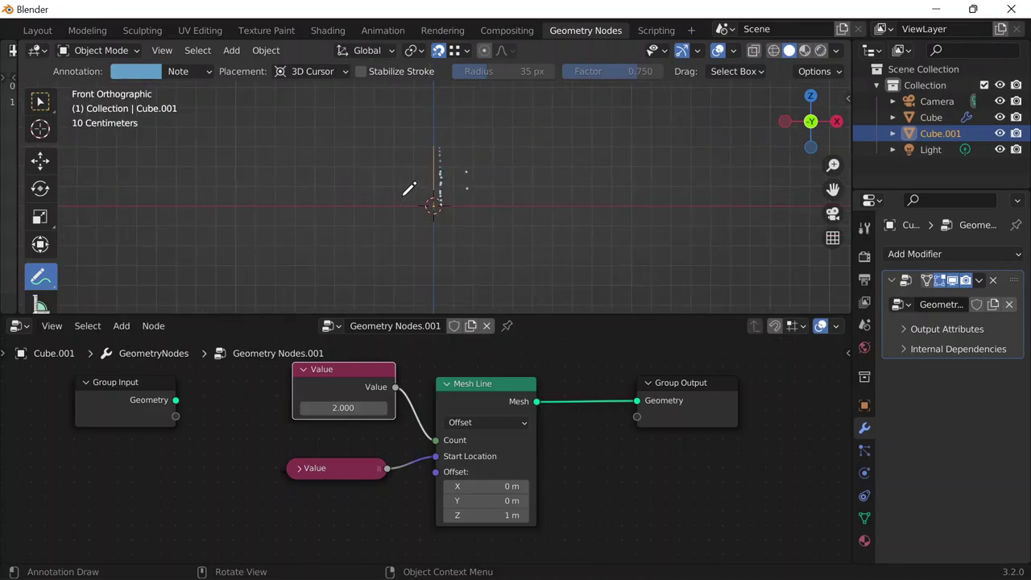
scroll(410, 189, "down", 5)
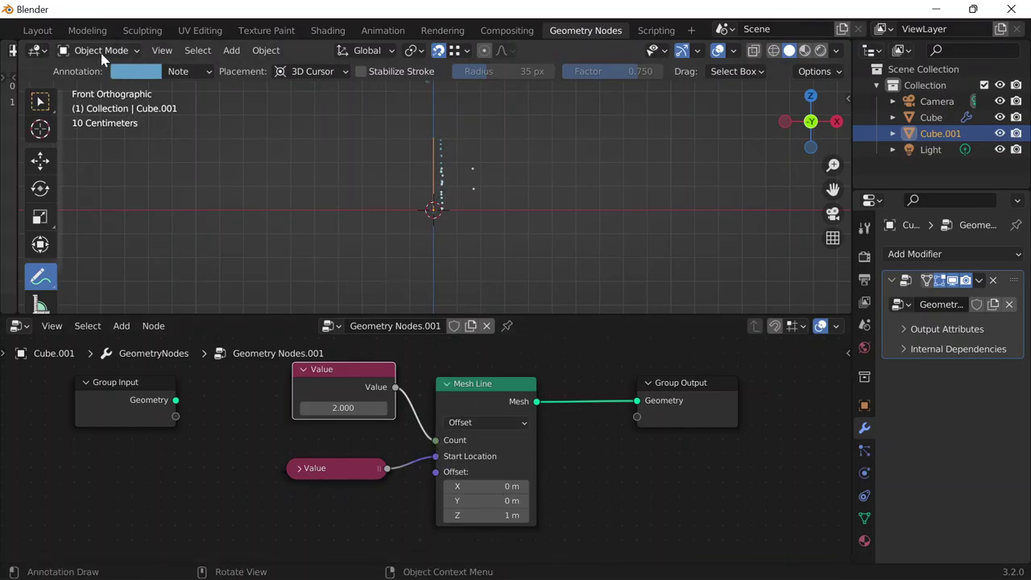
Return to the Layout workspace
left_click(40, 29)
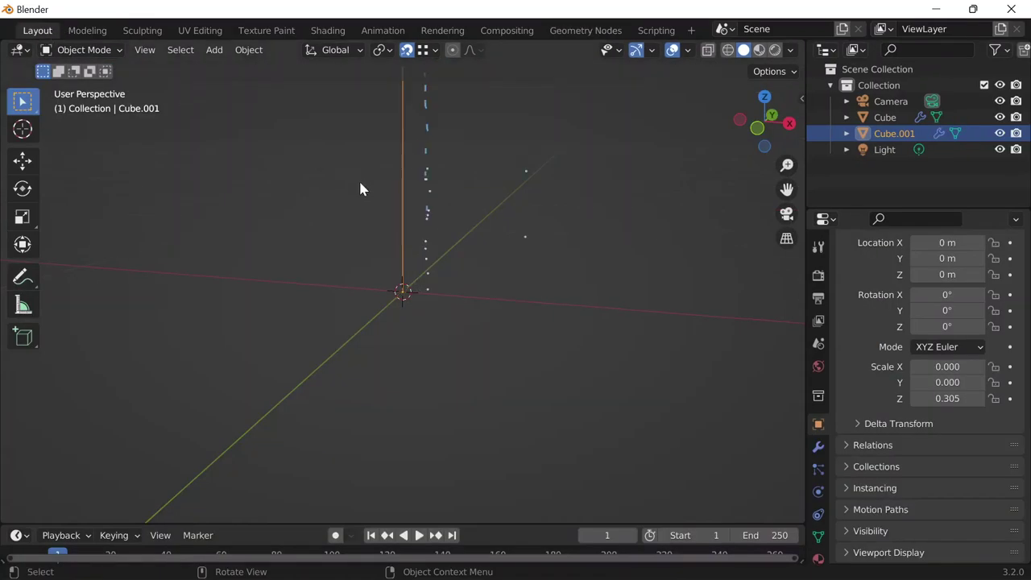
Add a cube and set its Z scale to 0.3048
key("shift+a")
mouse_move(363, 193)
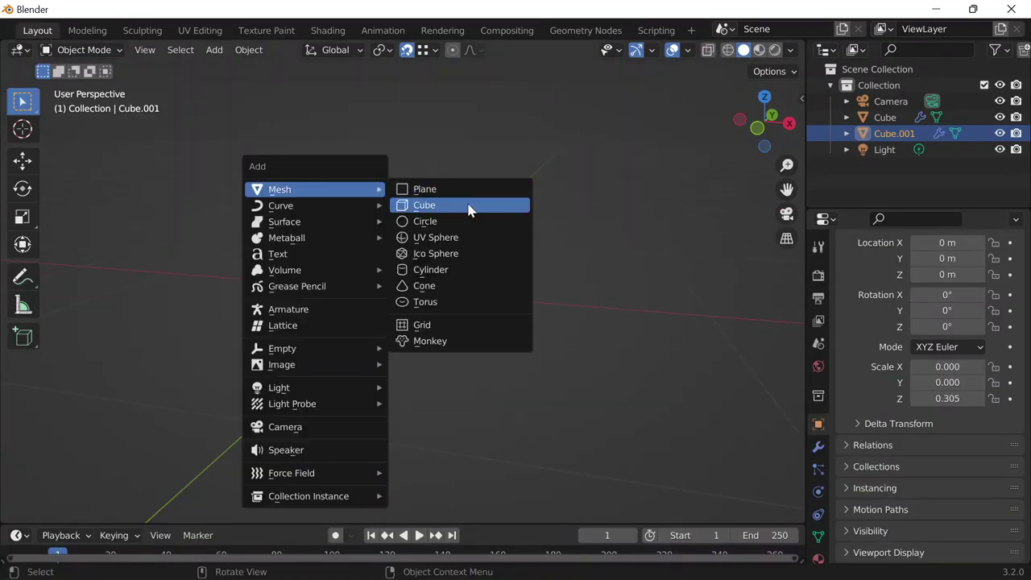
left_click(469, 206)
scroll(459, 262, "down", 6)
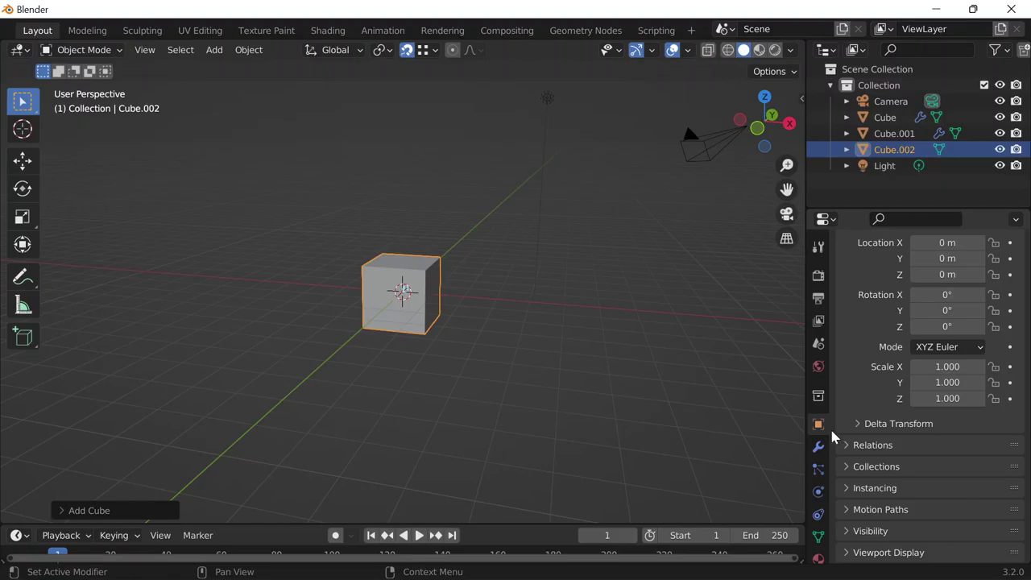
left_click(939, 398)
type("0.3048")
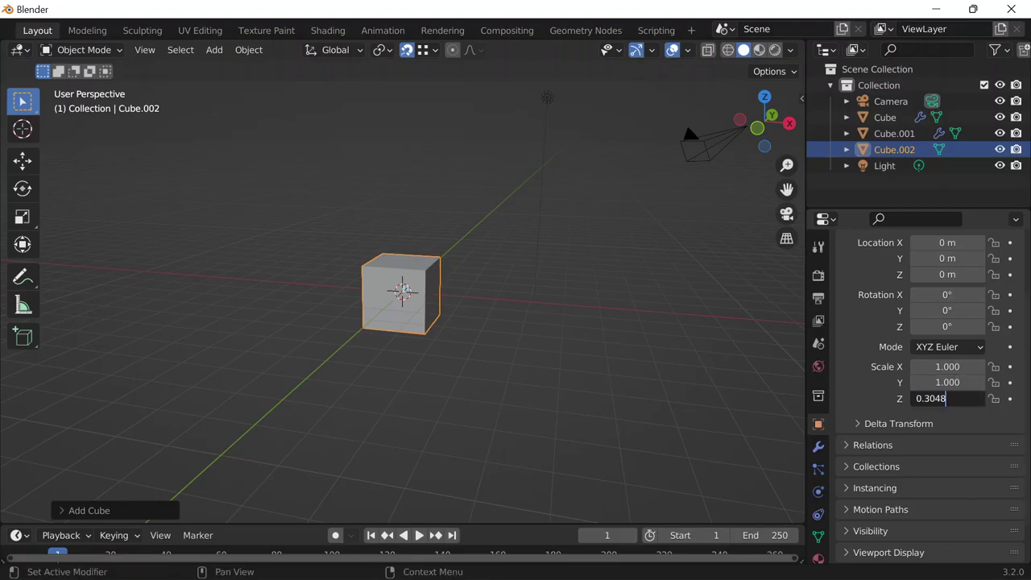
key("Return")
scroll(566, 295, "up", 5)
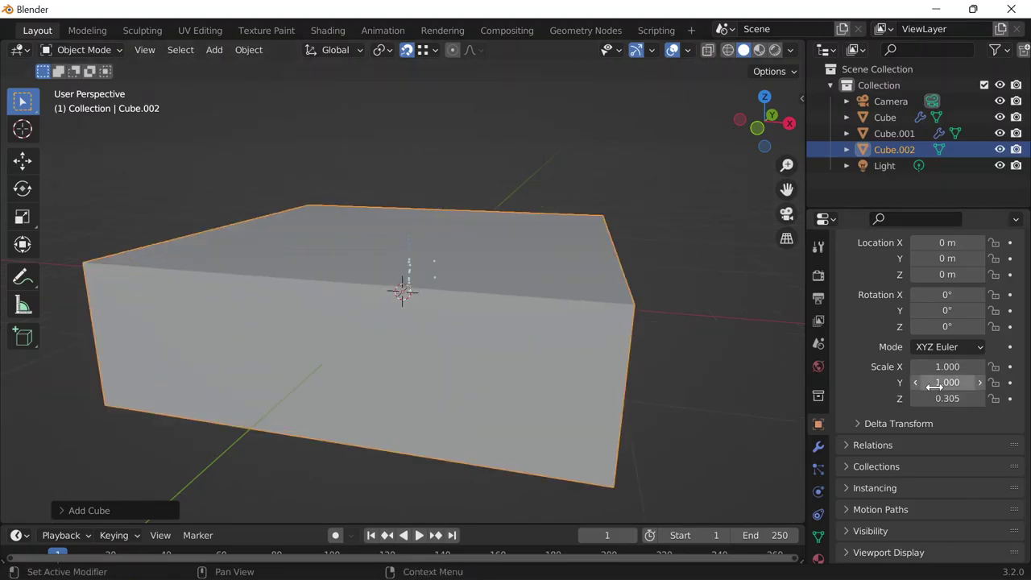
Enter Edit Mode on the flattened cube, select its near vertical edge in edge select mode, and return to Object Mode
scroll(646, 329, "down", 7)
scroll(467, 306, "up", 5)
middle_click_drag(653, 345, 530, 171)
scroll(511, 308, "down", 3)
scroll(372, 330, "up", 5)
key("Tab")
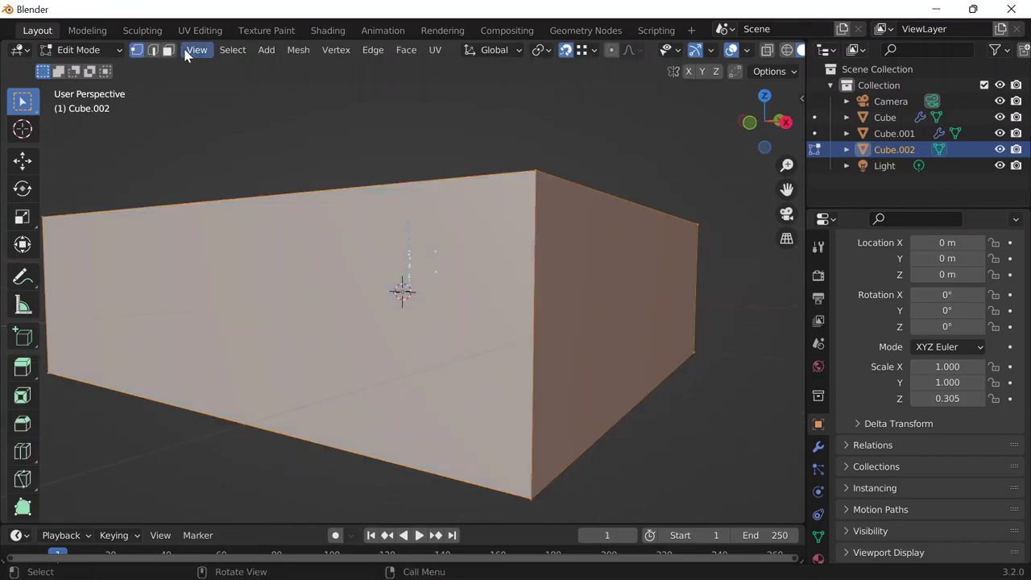
left_click(152, 50)
left_click(532, 233)
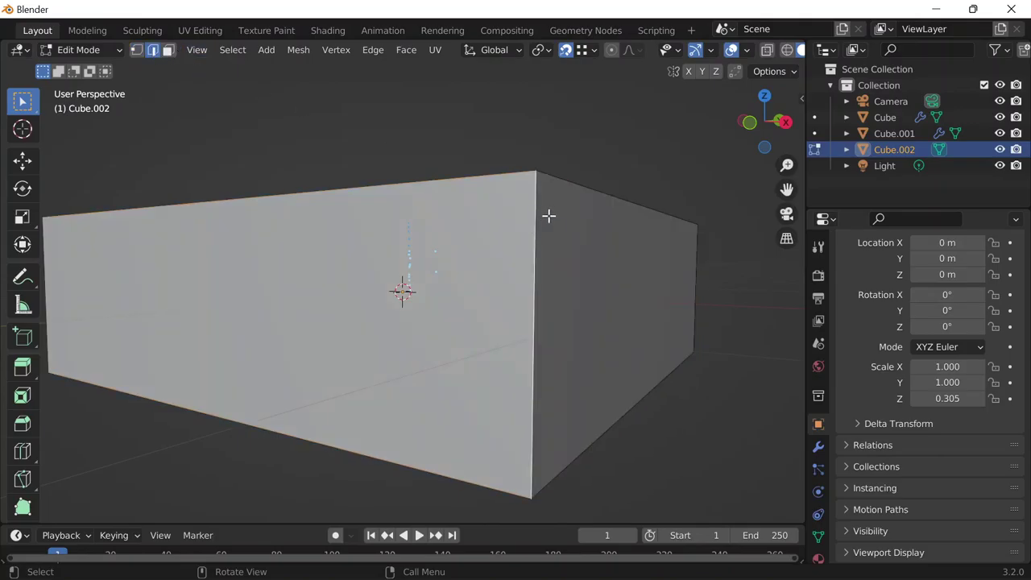
scroll(590, 320, "down", 5)
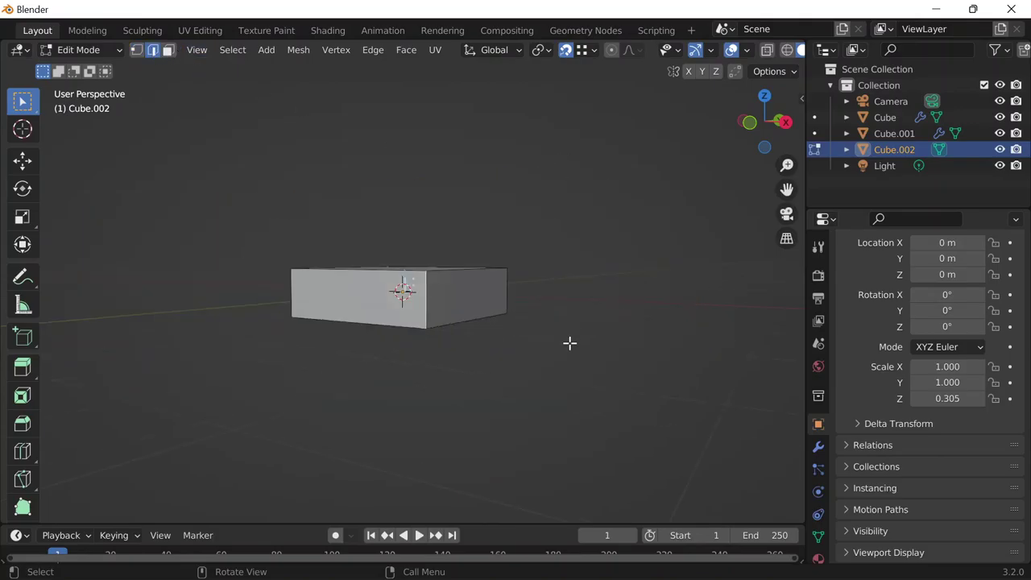
middle_click_drag(569, 343, 516, 334)
key("Tab")
Move the flattened cube away from the mesh line in the negative Y direction, to about Y -2.06 m
key("g")
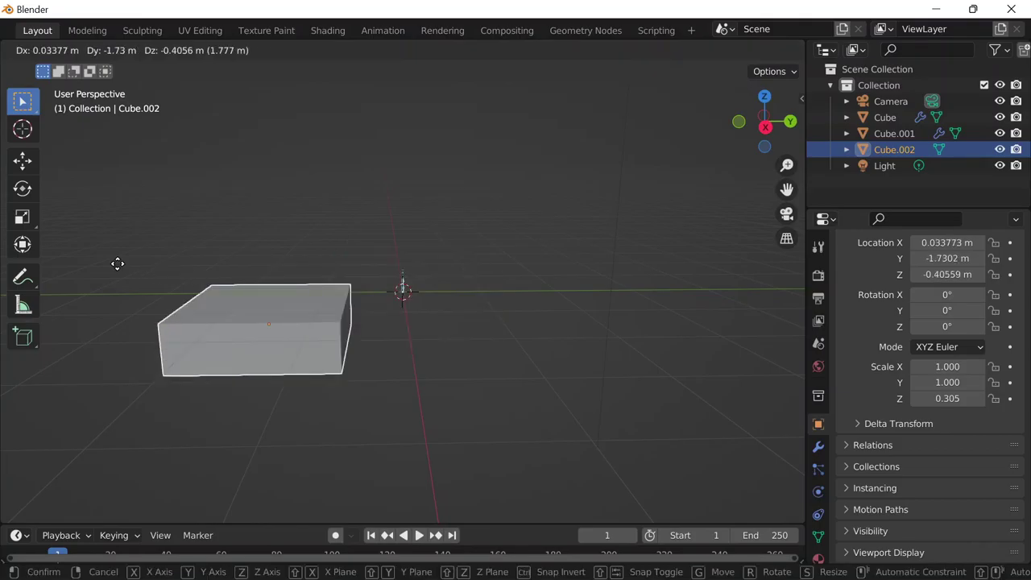
left_click(253, 253)
scroll(335, 253, "up", 3)
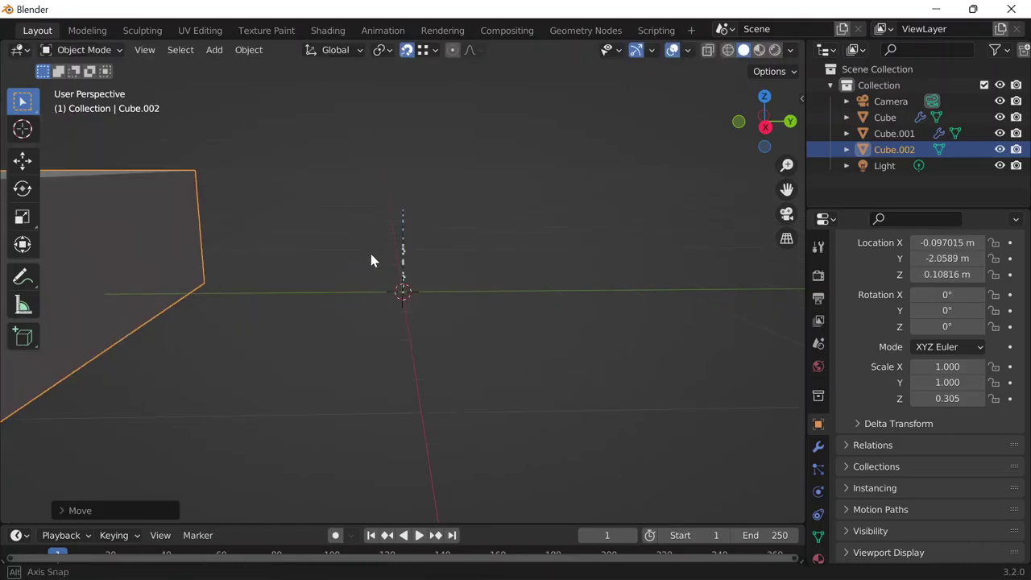
middle_click_drag(371, 258, 185, 263)
scroll(349, 249, "up", 2)
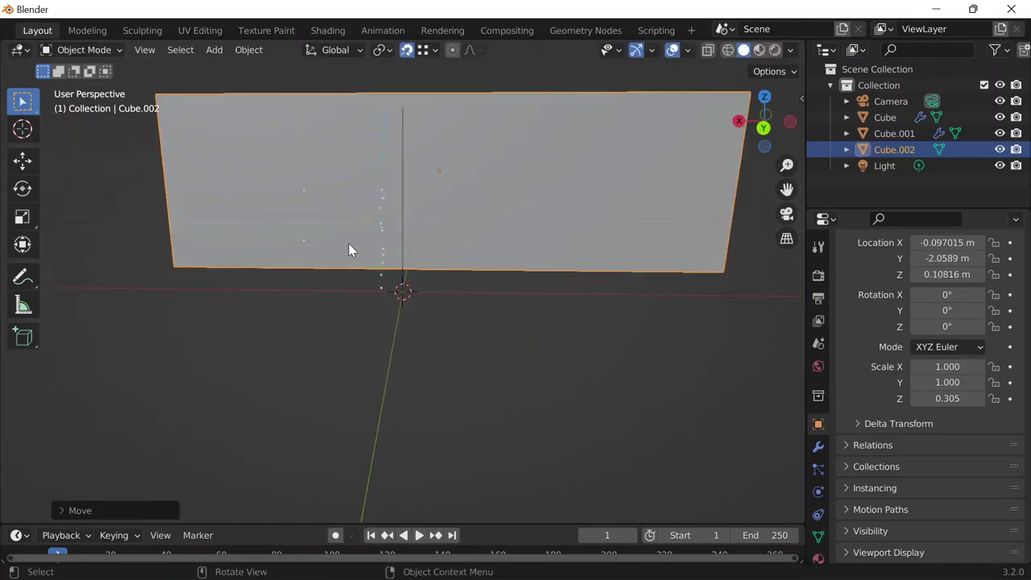
Place the flattened cube with a lower corner on the world origin, at X -1 m, Y -1 m, Z 0.3048 m
key("grave")
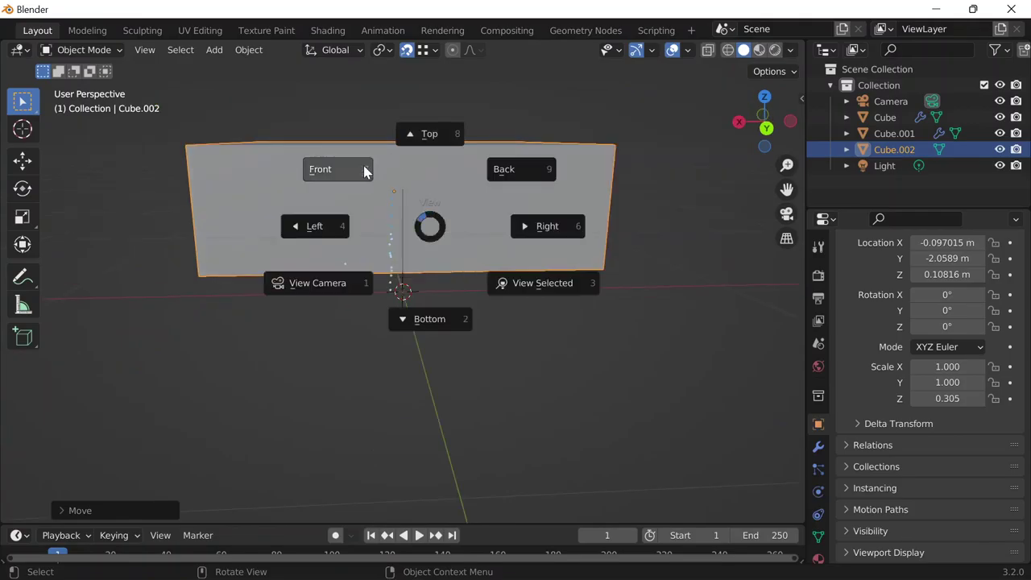
left_click(548, 226)
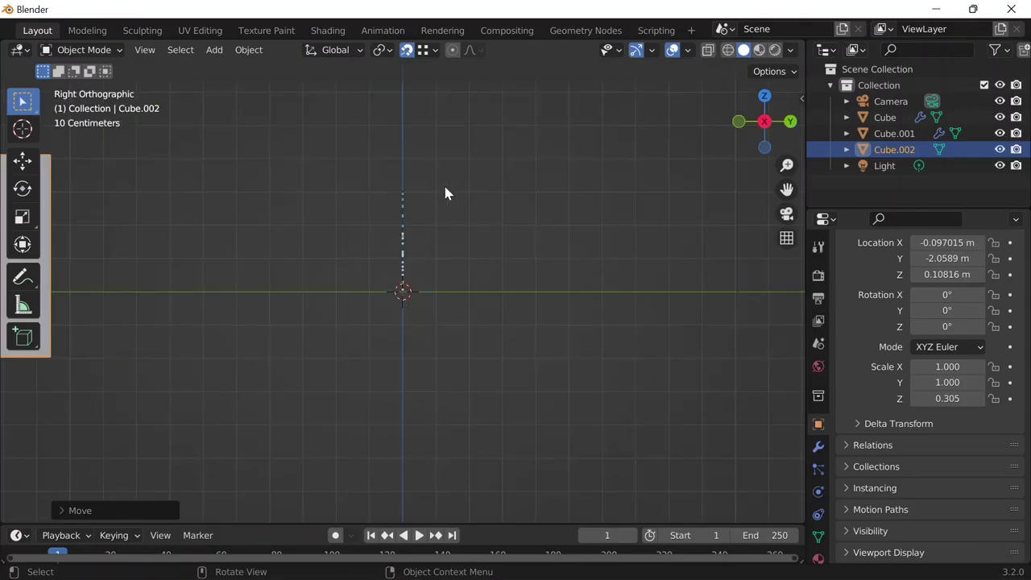
key("grave")
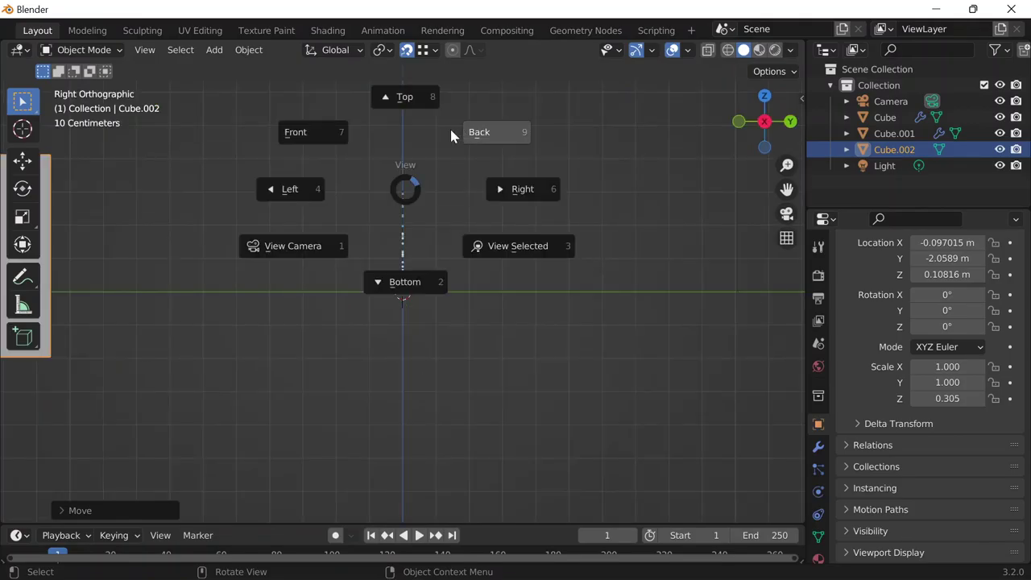
left_click(322, 188)
middle_click_drag(422, 192, 629, 209)
middle_click_drag(629, 208, 154, 231)
key("g")
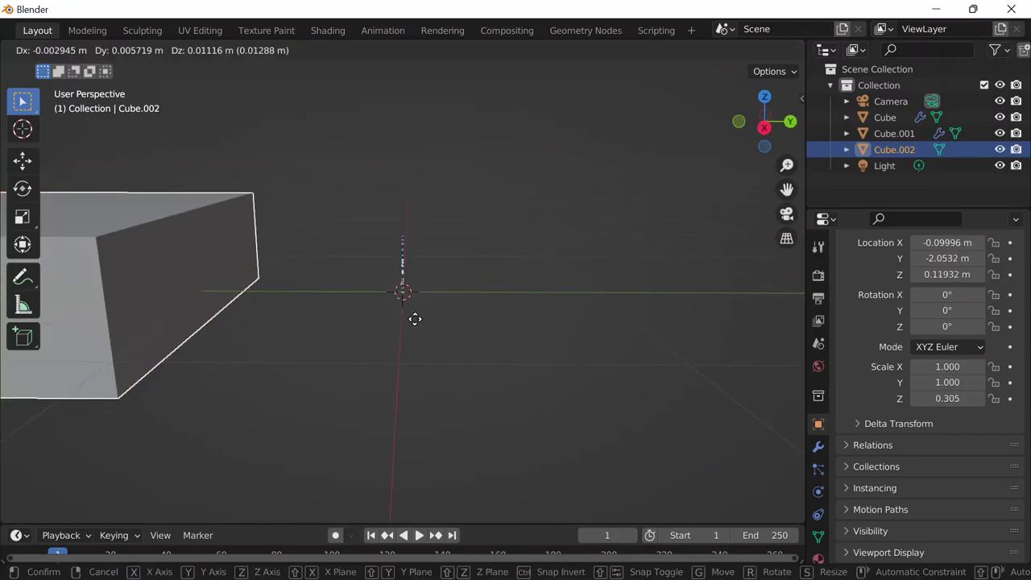
left_click(382, 293)
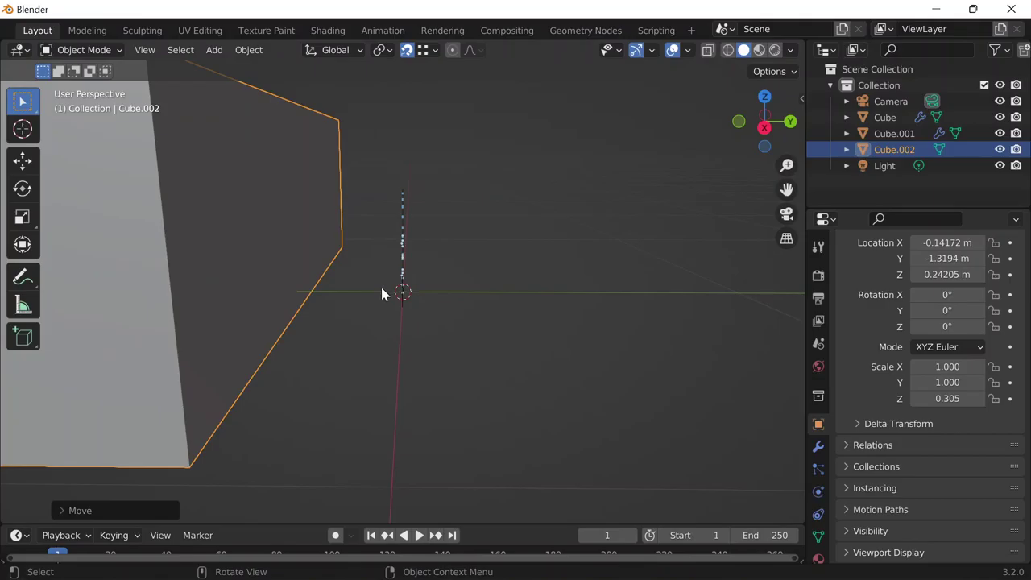
key("ctrl+z")
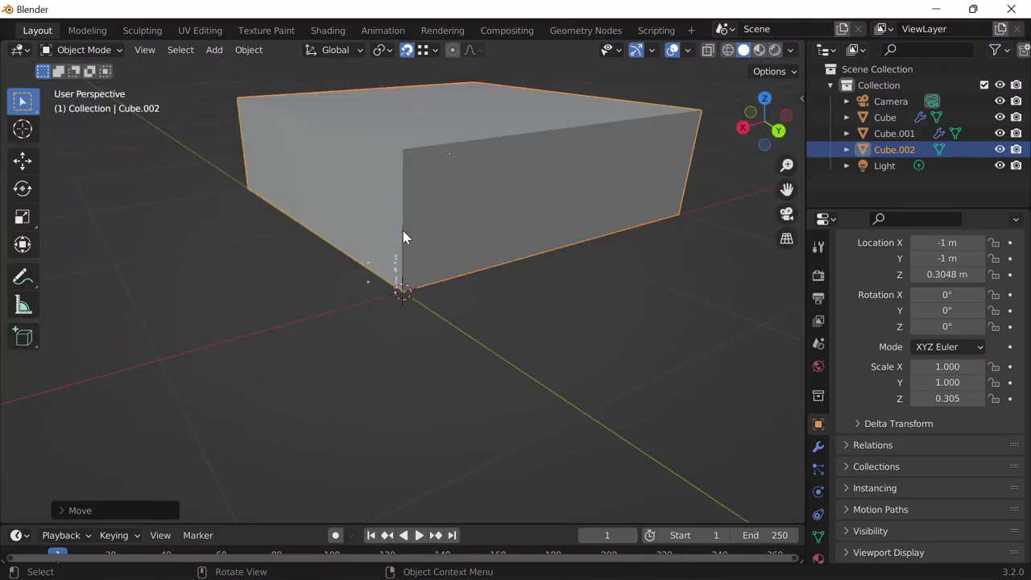
middle_click_drag(403, 230, 412, 223)
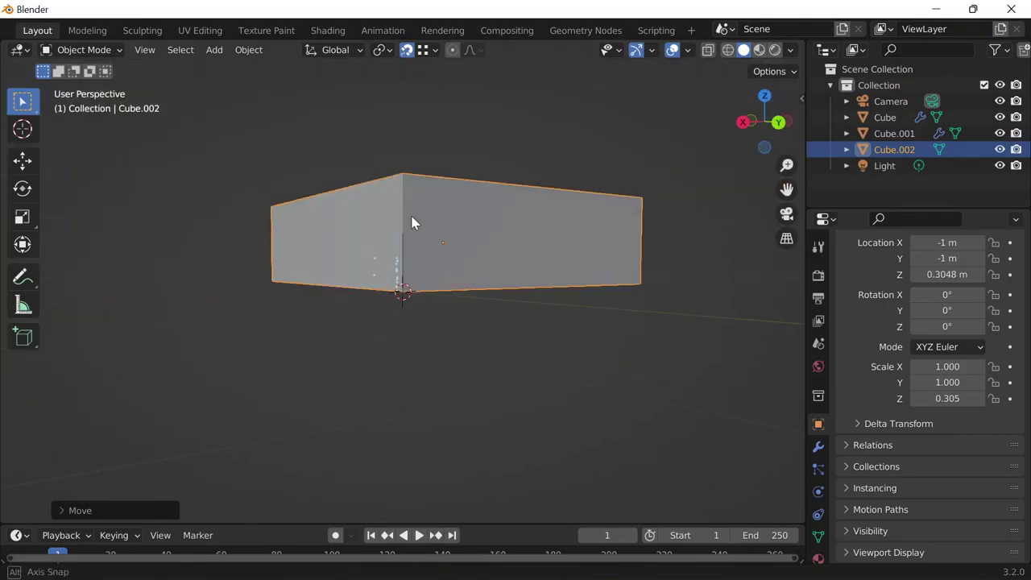
middle_click_drag(411, 224, 434, 320)
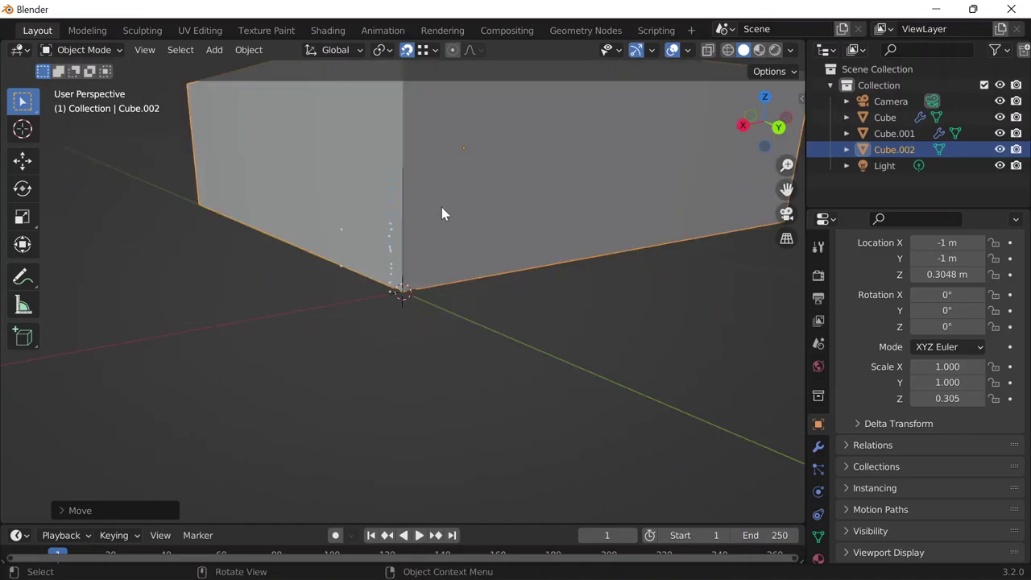
middle_click_drag(441, 211, 434, 62)
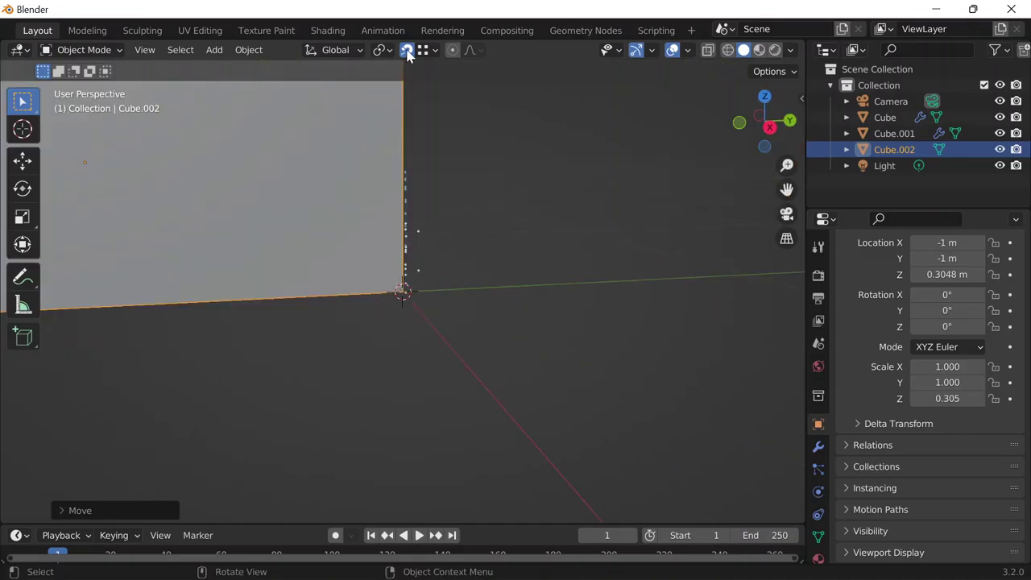
Turn off snapping and compare the mesh line's height with the cube's vertical edge at the origin
left_click(408, 50)
middle_click_drag(407, 88, 402, 228)
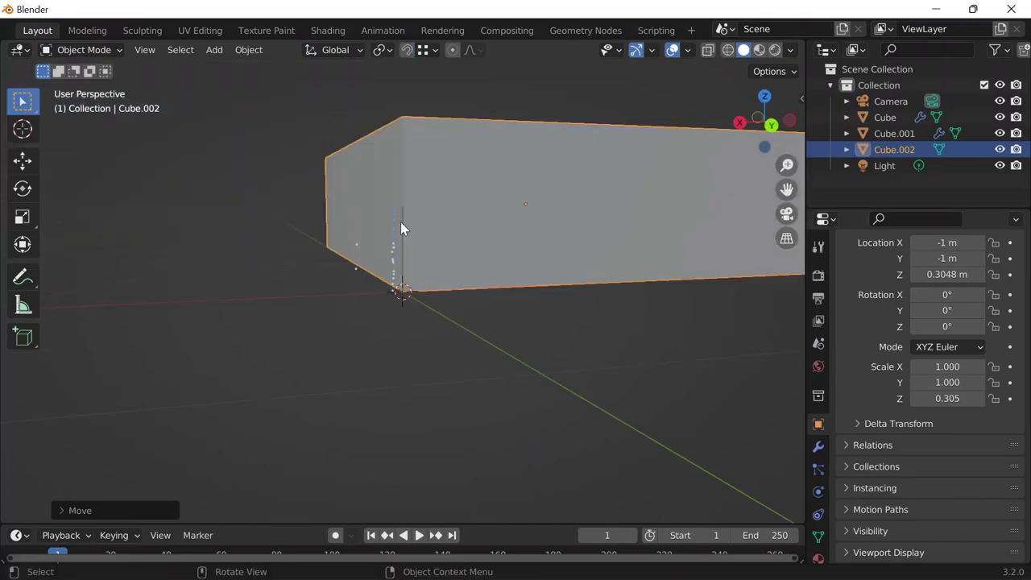
left_click(452, 132)
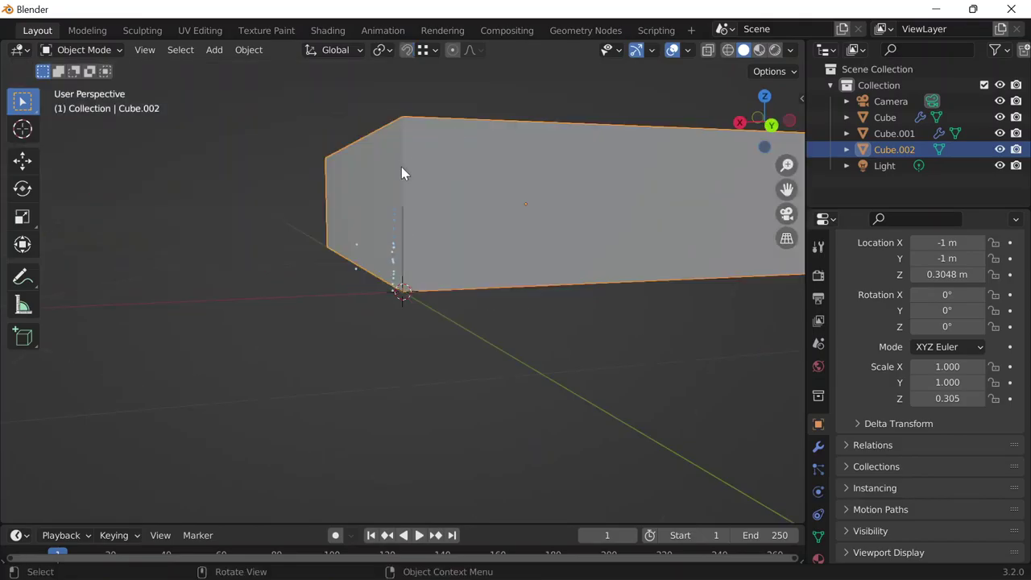
middle_click_drag(403, 173, 159, 76)
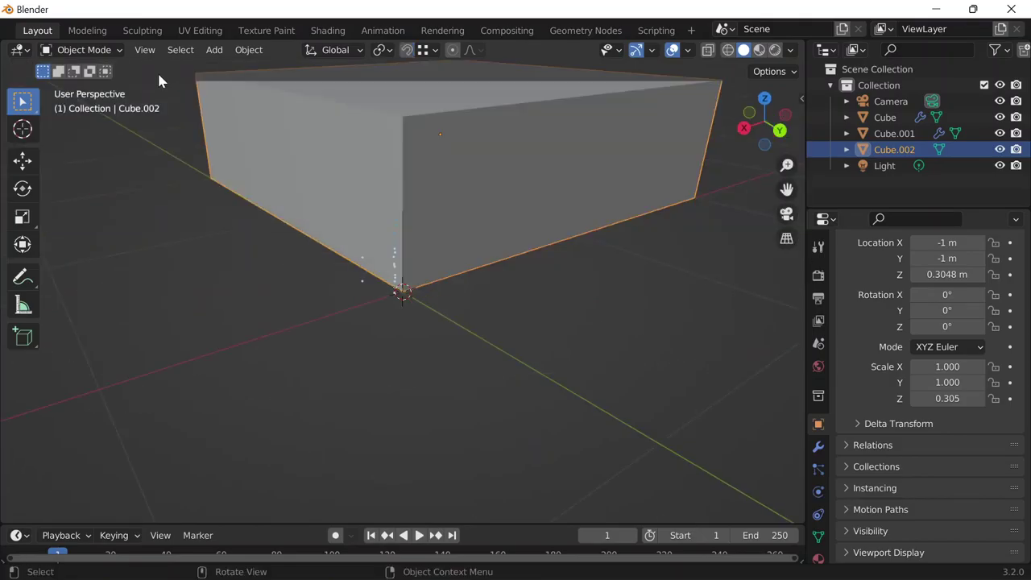
In Edit Mode, select the cube's vertical edge that rises from the origin, and return to Object Mode
key("Tab")
left_click(403, 136)
scroll(440, 184, "up", 3)
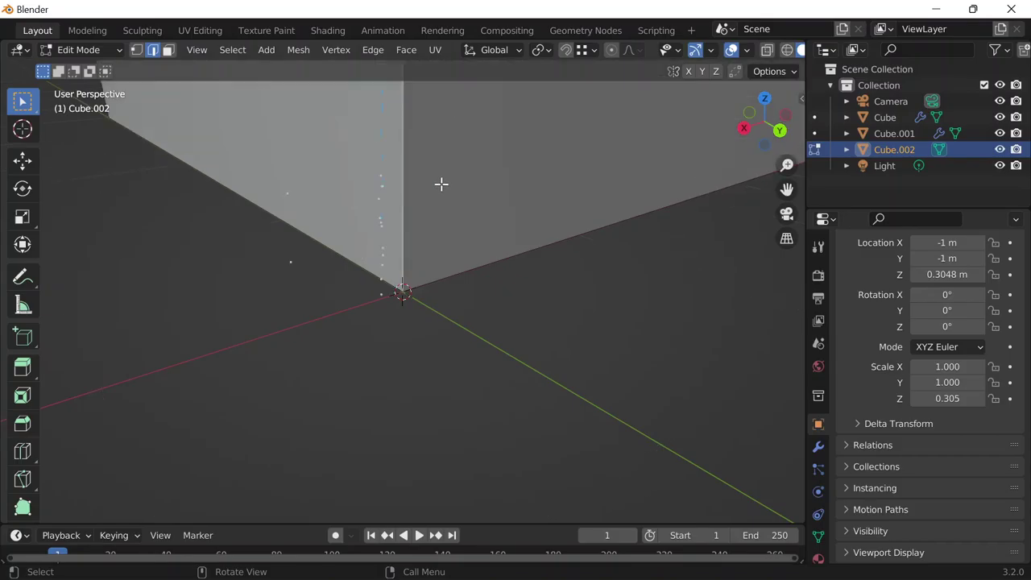
scroll(450, 163, "down", 3)
left_click(403, 165)
scroll(432, 180, "up", 2)
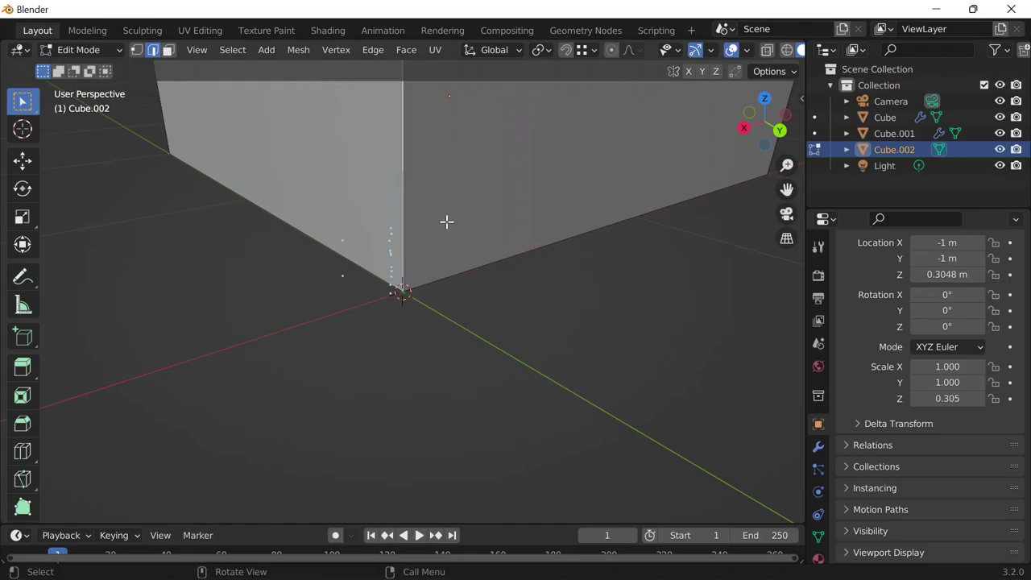
middle_click_drag(446, 220, 419, 193)
key("Tab")
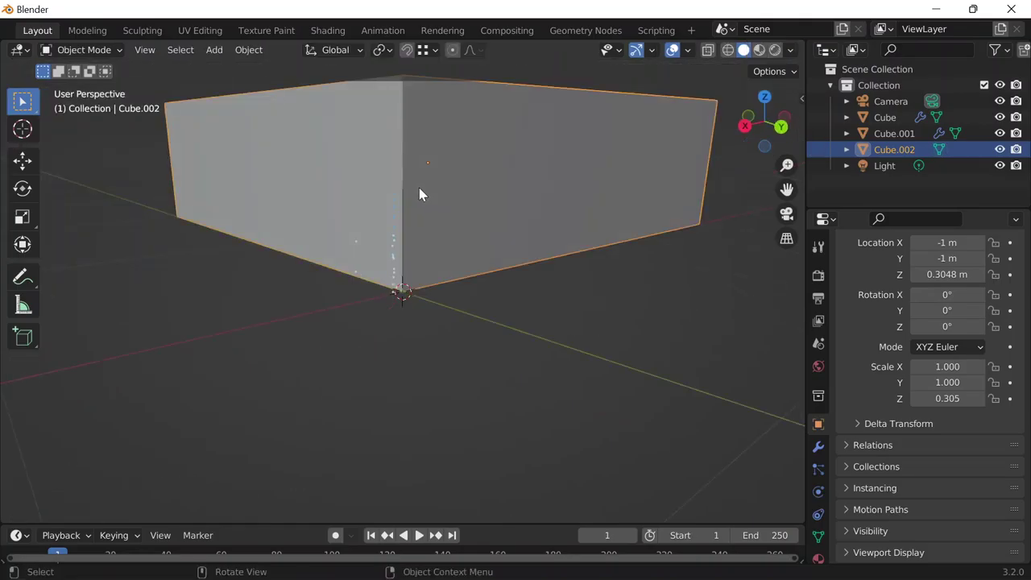
Select the vertical mesh line object and check its Z scale value
scroll(406, 216, "up", 2)
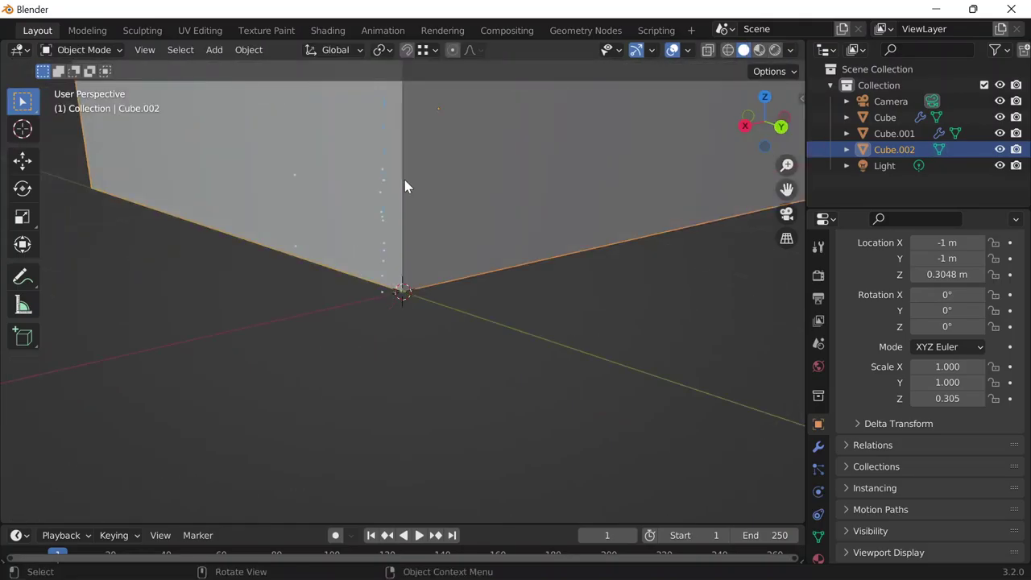
left_click(404, 180)
middle_click_drag(436, 213, 483, 211)
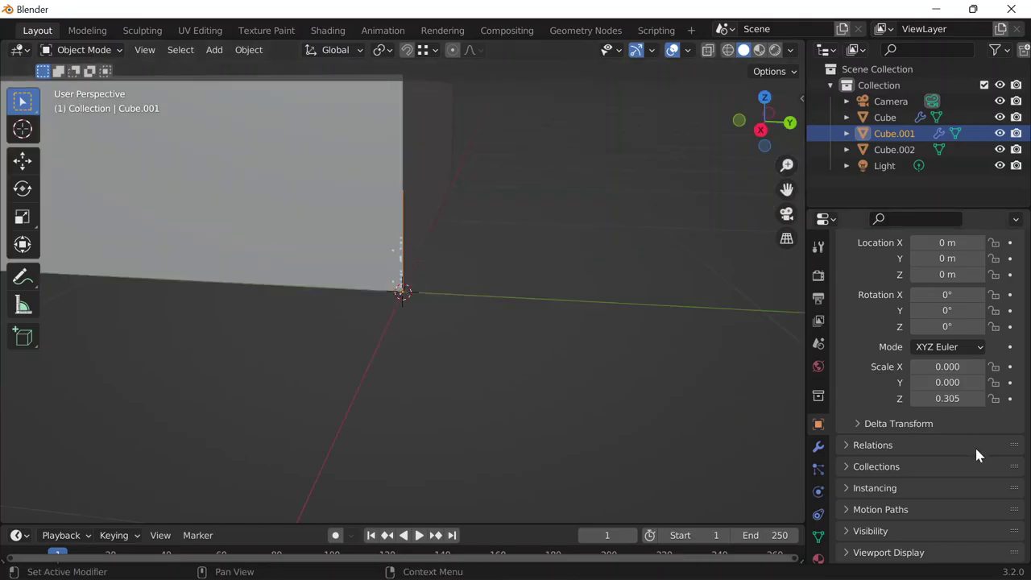
left_click(947, 398)
key("Return")
middle_click_drag(458, 128, 411, 214)
Switch to the Geometry Nodes workspace with the mesh line object's node tree shown
left_click(594, 31)
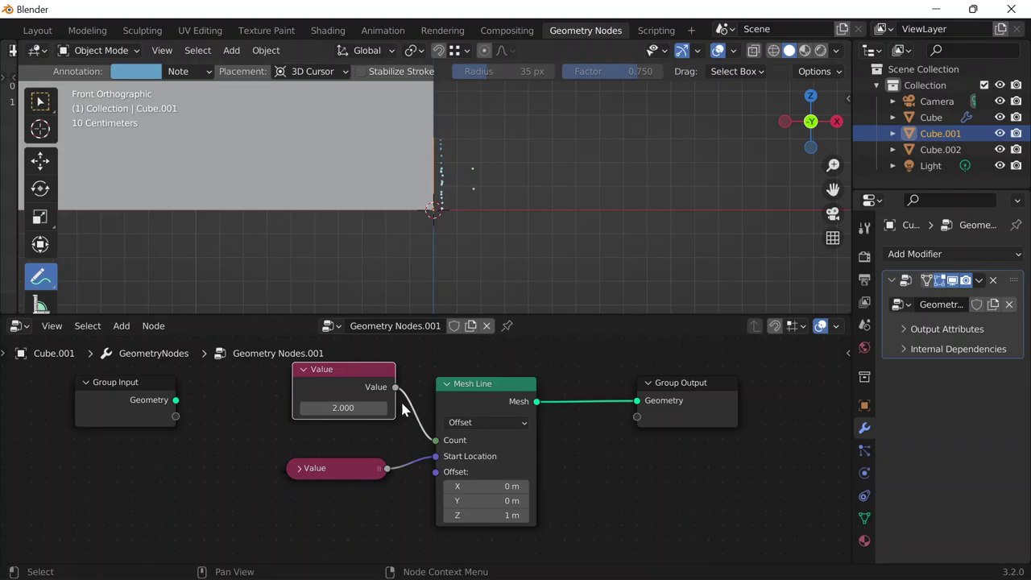
mouse_move(435, 440)
left_mouse_down()
mouse_move(386, 388)
mouse_move(444, 449)
mouse_move(430, 435)
left_mouse_up()
scroll(461, 138, "down", 2)
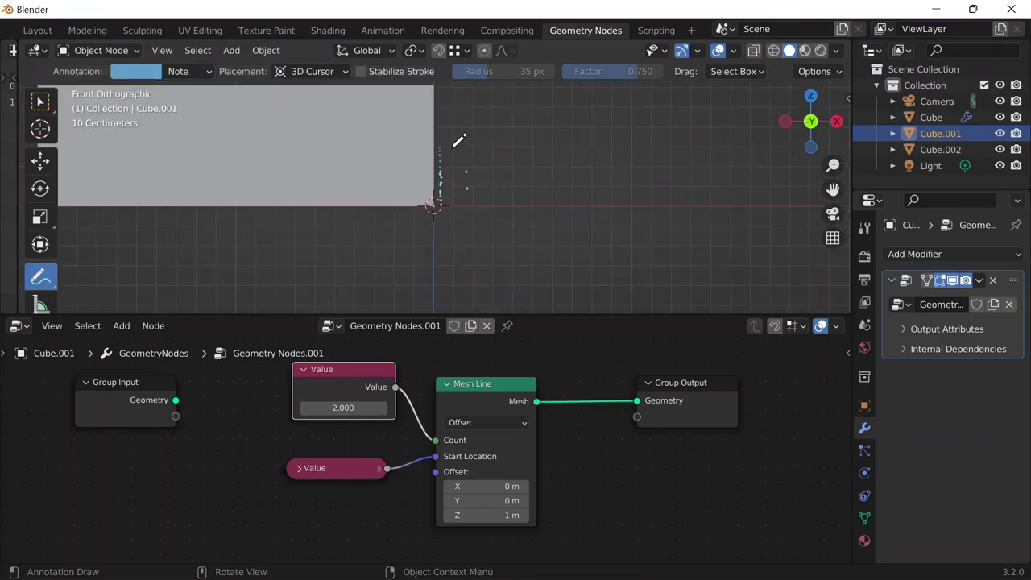
scroll(461, 145, "up", 4)
scroll(460, 151, "down", 2)
Set the Value node feeding the Mesh Line's Count to 3.500 and deselect the node
left_click(356, 408)
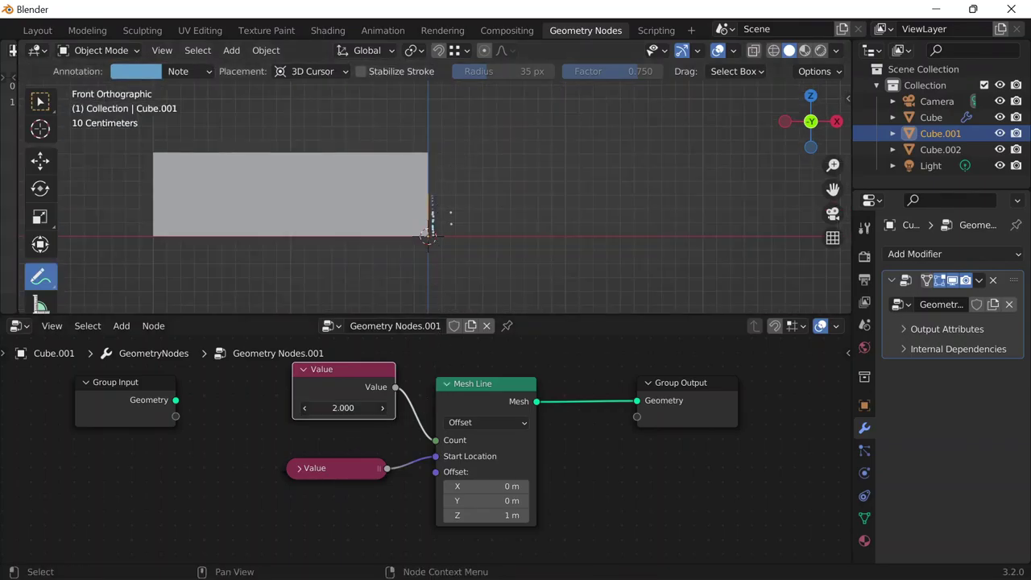
left_click(337, 440)
mouse_move(366, 408)
left_mouse_down()
mouse_move(323, 407)
mouse_move(380, 408)
left_mouse_up()
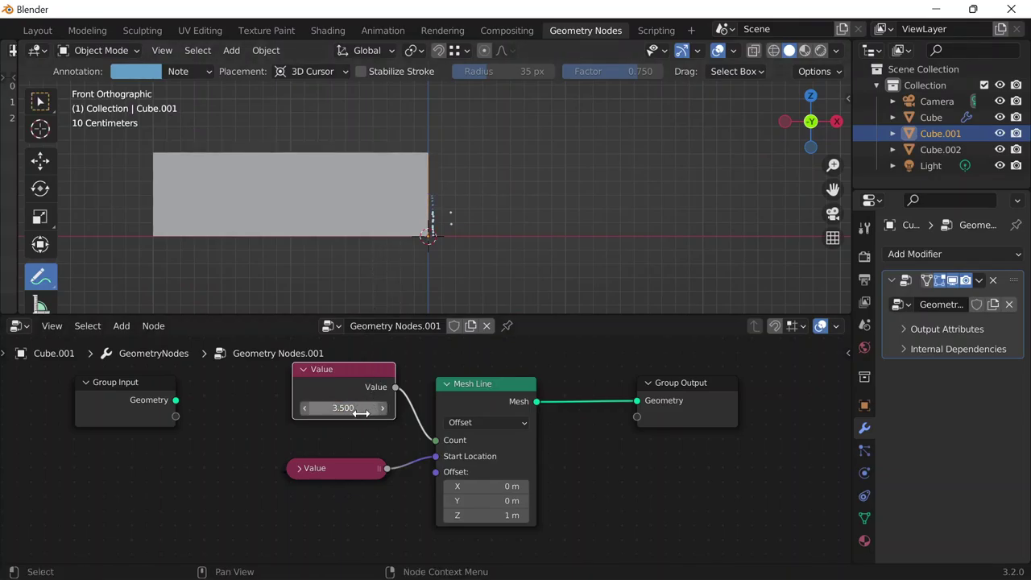
left_click(455, 423)
left_click(395, 439)
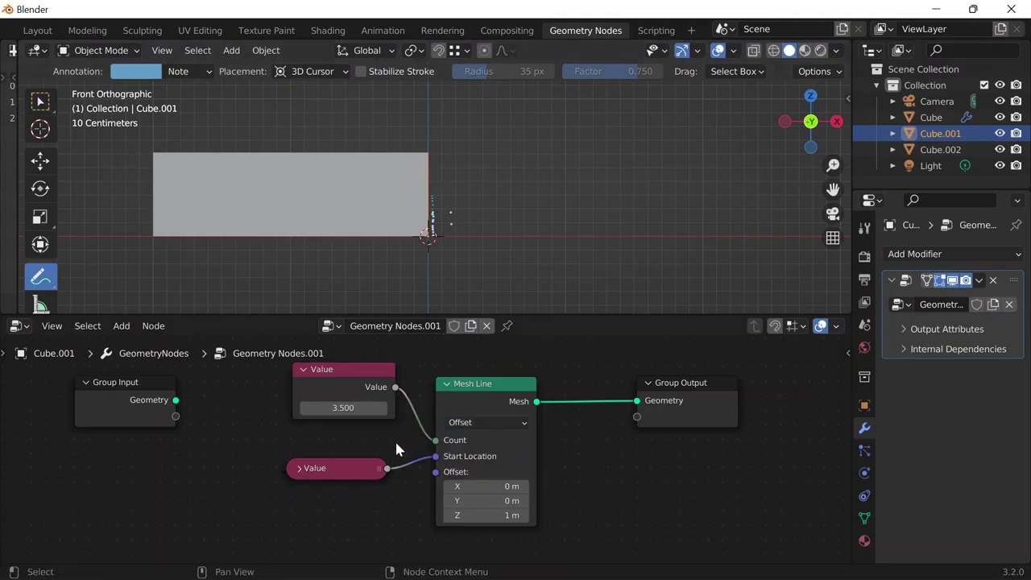
Annotate a vertical stroke beside the cube with a horizontal arrow, plus a small box with a downward stroke
left_click_drag(477, 158, 469, 250)
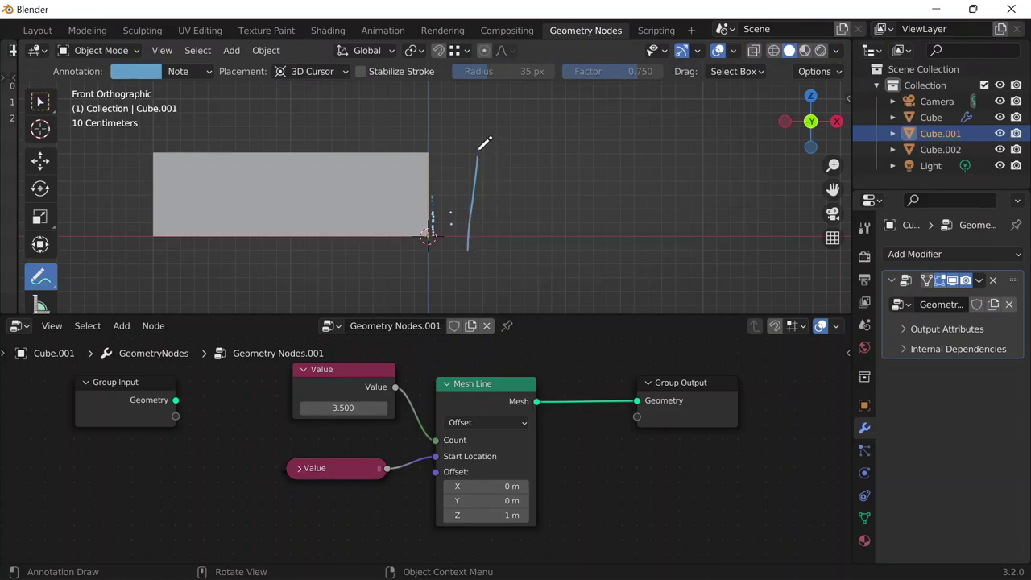
key("ctrl+z")
left_click_drag(502, 145, 507, 232)
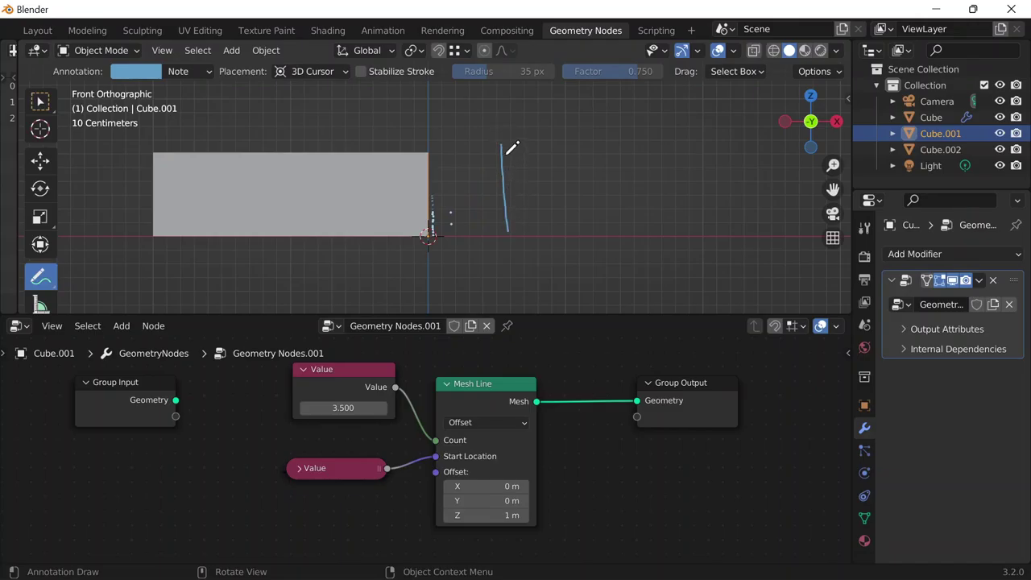
mouse_move(502, 157)
left_mouse_down()
mouse_move(563, 168)
mouse_move(623, 159)
mouse_move(642, 174)
mouse_move(654, 151)
mouse_move(634, 167)
mouse_move(605, 149)
mouse_move(632, 196)
mouse_move(637, 186)
left_mouse_up()
Add annotation dots between the arrow and the box, inside the box, and in a short row below it
left_click(587, 158)
left_click(593, 159)
left_click(603, 159)
left_click(628, 157)
key("ctrl+z")
left_click(622, 218)
left_click(629, 218)
left_click(634, 217)
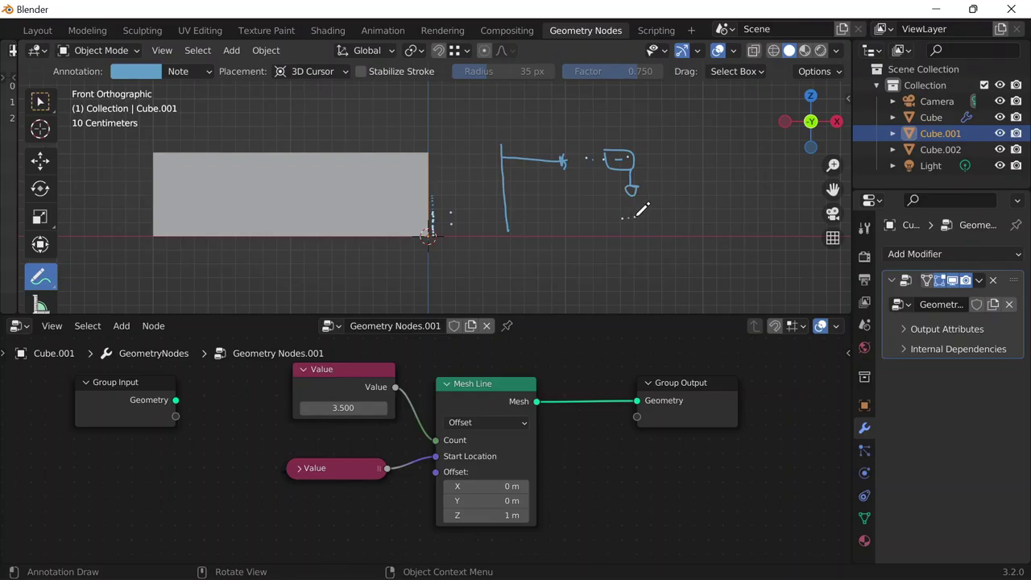
Extend the row of annotation dots below the small box and add dots in its gaps at close range
left_click(642, 216)
left_click(649, 215)
scroll(644, 221, "up", 10)
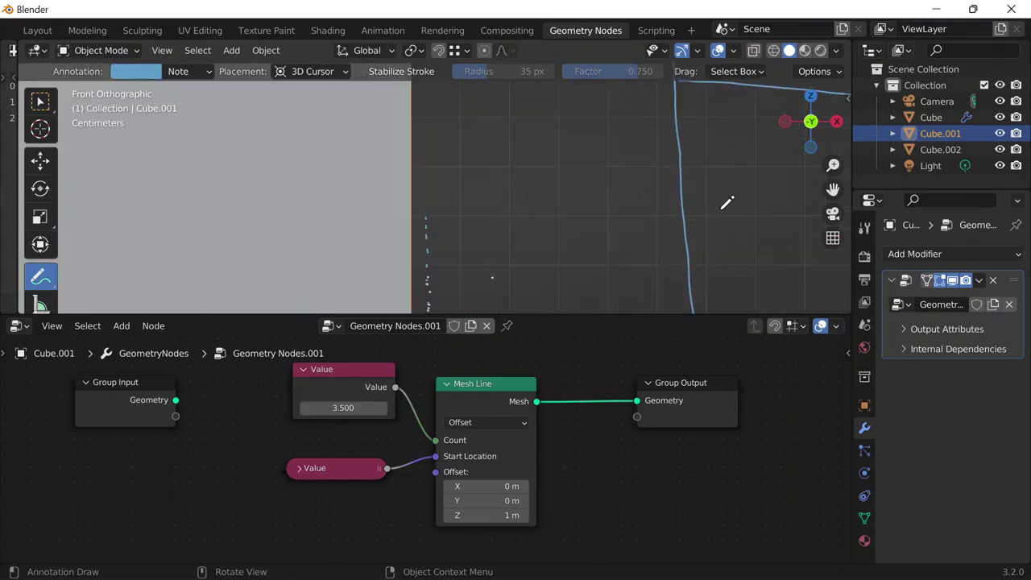
scroll(728, 203, "down", 3)
middle_click_drag(683, 203, 522, 202, "shift")
scroll(523, 202, "up", 7)
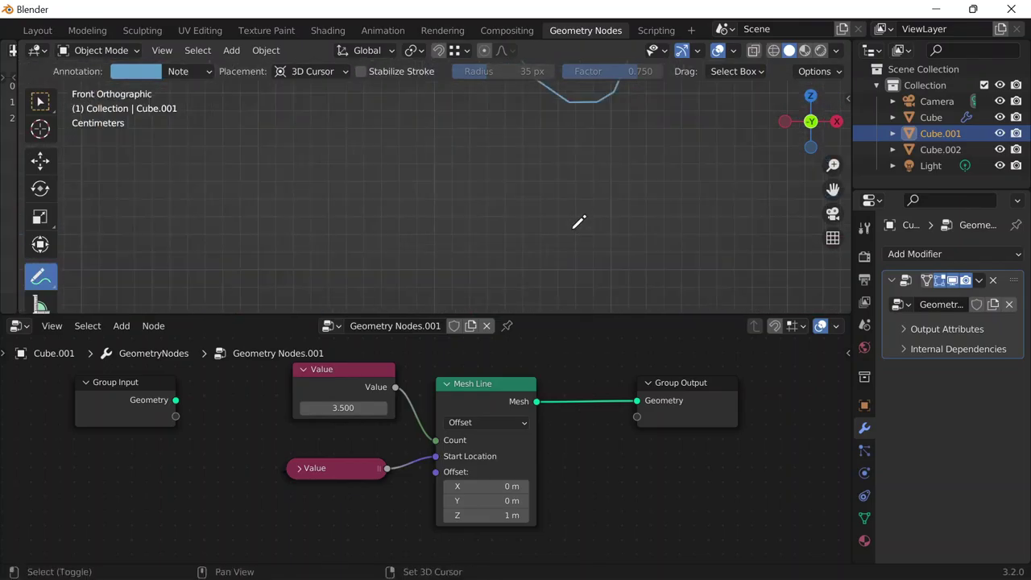
mouse_move(578, 221)
middle_mouse_down("shift")
mouse_move(458, 129)
mouse_move(436, 68)
middle_mouse_up("shift")
left_click(384, 259)
left_click(471, 251)
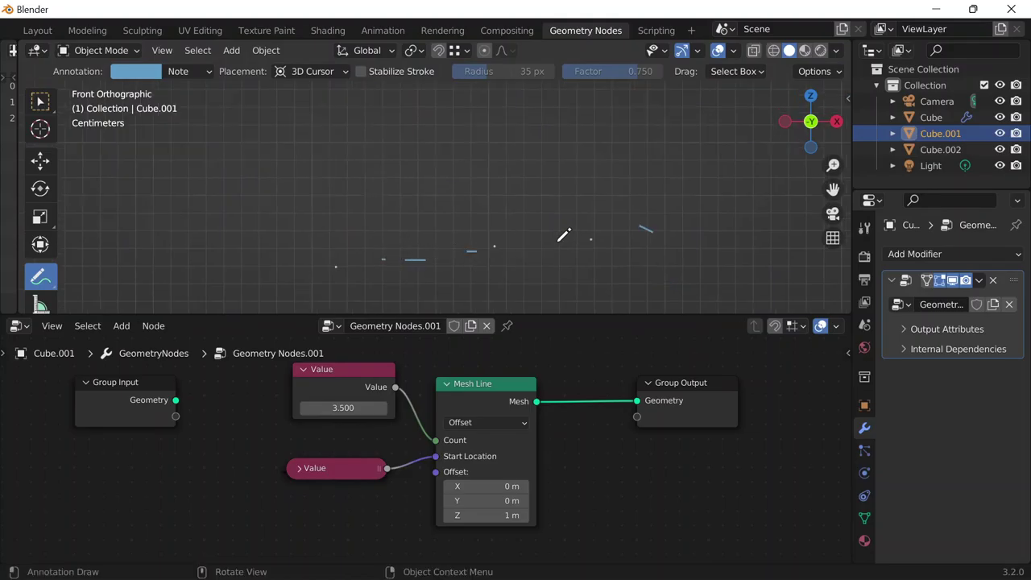
Add four more annotation dots in the remaining gaps of the row below the box
left_click(557, 241)
left_click(505, 249)
left_click(548, 246)
left_click(582, 242)
Annotate a tiny dash and two dots between the row's marks in a perspective close-up
scroll(644, 211, "up", 5)
middle_click_drag(720, 205, 457, 107, "shift")
scroll(517, 155, "up", 4)
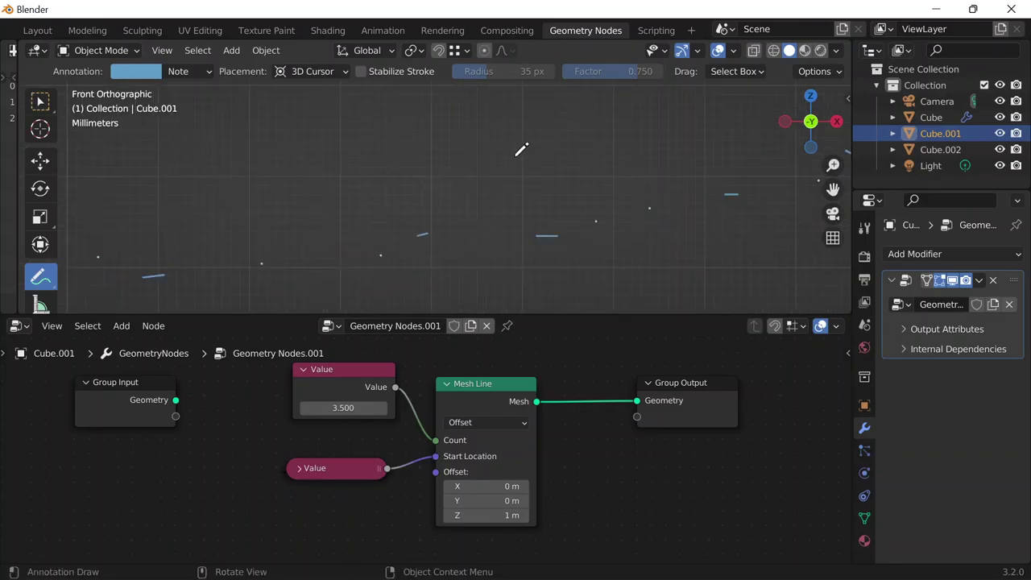
middle_click_drag(532, 198, 493, 113)
mouse_move(511, 154)
middle_mouse_down()
mouse_move(524, 212)
mouse_move(485, 190)
mouse_move(584, 123)
mouse_move(504, 122)
middle_mouse_up()
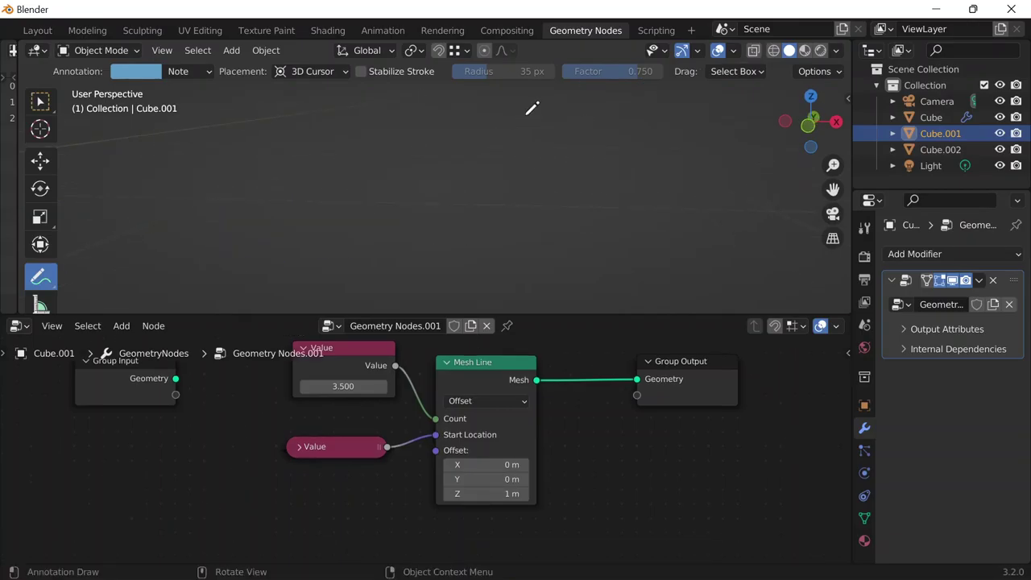
mouse_move(532, 108)
middle_mouse_down()
mouse_move(459, 211)
mouse_move(445, 158)
middle_mouse_up()
scroll(464, 235, "up", 8)
middle_click_drag(472, 211, 469, 196, "shift")
left_click_drag(432, 208, 437, 207)
left_click(462, 204)
left_click(422, 206)
Add three more dots and a short dash between the newest marks at an even closer range
mouse_move(458, 196)
middle_mouse_down("ctrl")
mouse_move(515, 182)
mouse_move(510, 167)
mouse_move(507, 177)
mouse_move(492, 168)
middle_mouse_up("ctrl")
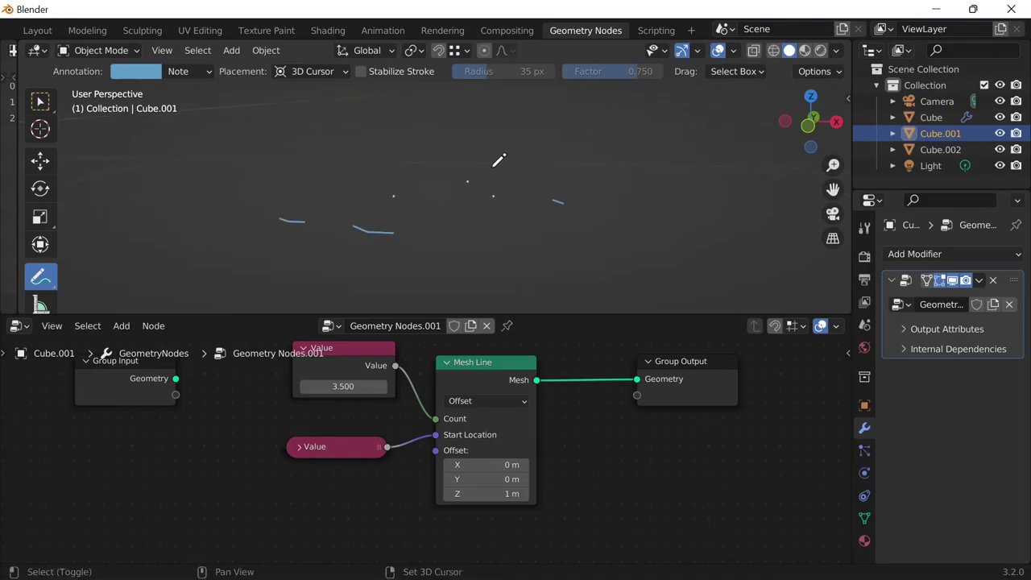
scroll(487, 187, "up", 5)
left_click(456, 210)
left_click_drag(500, 194, 487, 197)
left_click(430, 208)
left_click(389, 209)
scroll(404, 172, "down", 1)
scroll(404, 172, "down", 12)
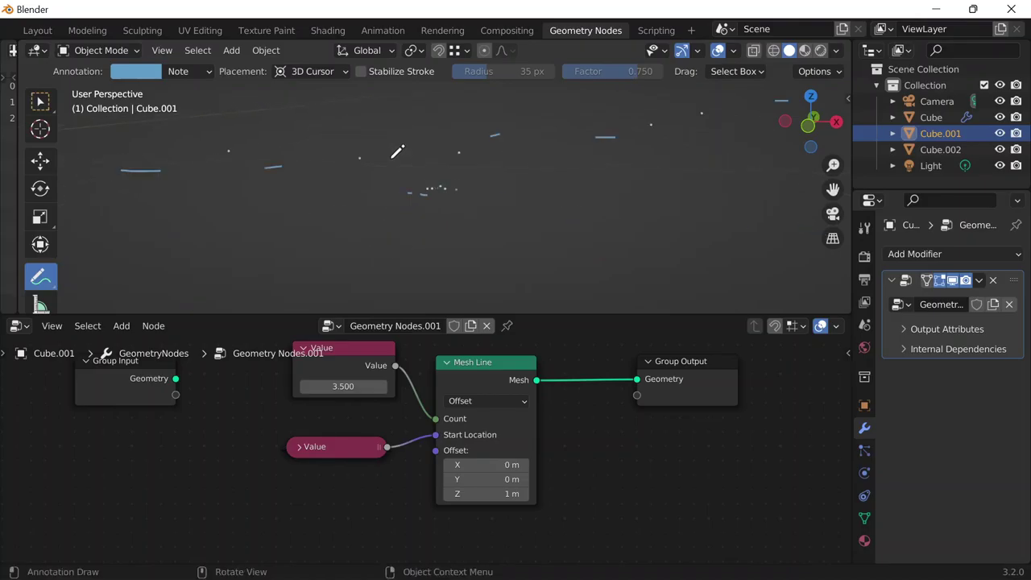
Set the Value node feeding the Mesh Line's Count to 2.000
mouse_move(384, 164)
middle_mouse_down()
mouse_move(408, 170)
mouse_move(394, 182)
middle_mouse_up()
scroll(394, 182, "up", 8)
scroll(394, 182, "down", 5)
middle_click_drag(419, 252, 366, 256)
left_click(343, 387)
type("2")
key("Return")
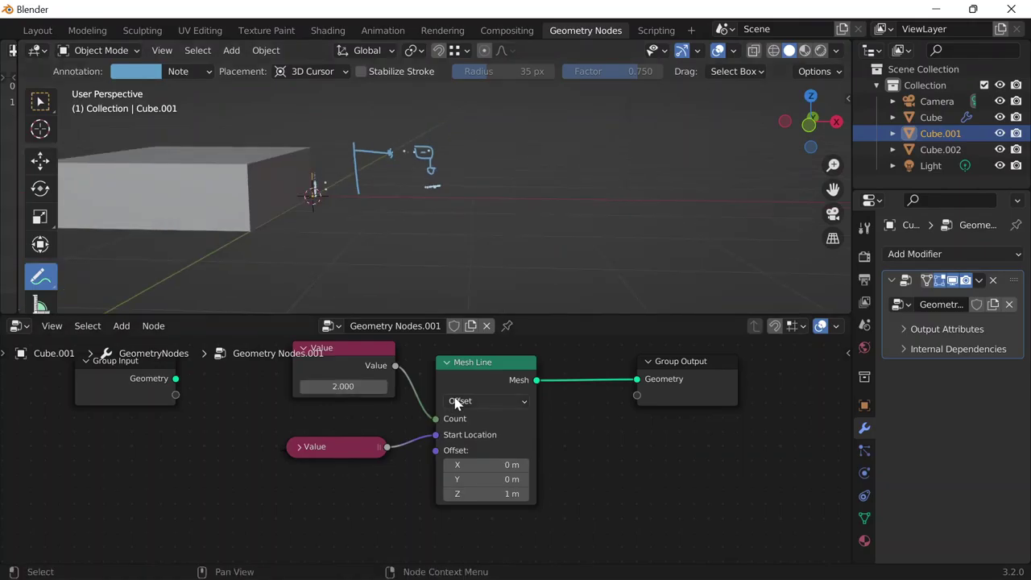
Move the Count's Value node slightly downward and deselect it
mouse_move(389, 374)
left_mouse_down()
mouse_move(381, 379)
mouse_move(391, 391)
left_mouse_up()
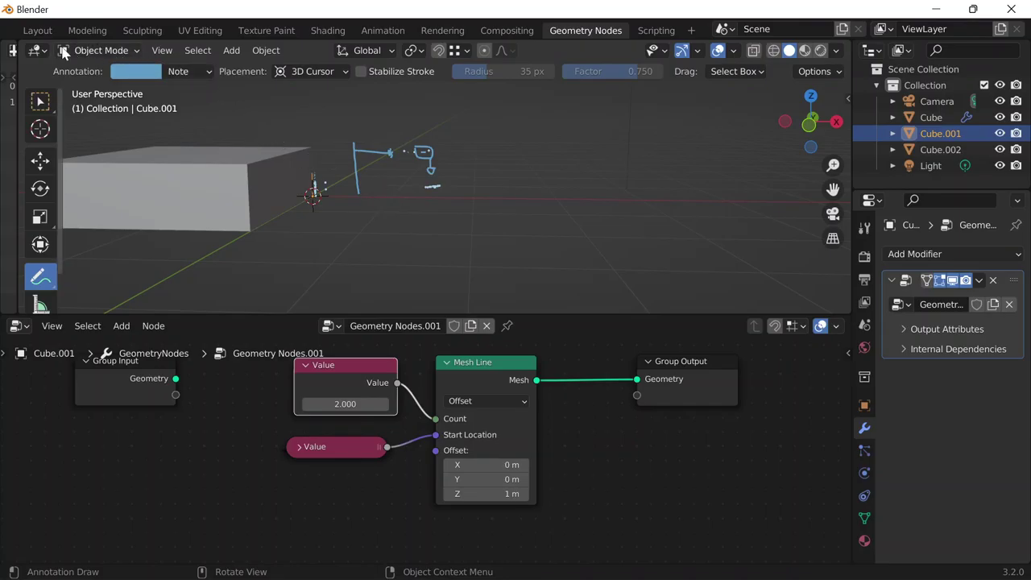
mouse_move(13, 69)
left_mouse_down()
mouse_move(4, 67)
mouse_move(15, 68)
left_mouse_up()
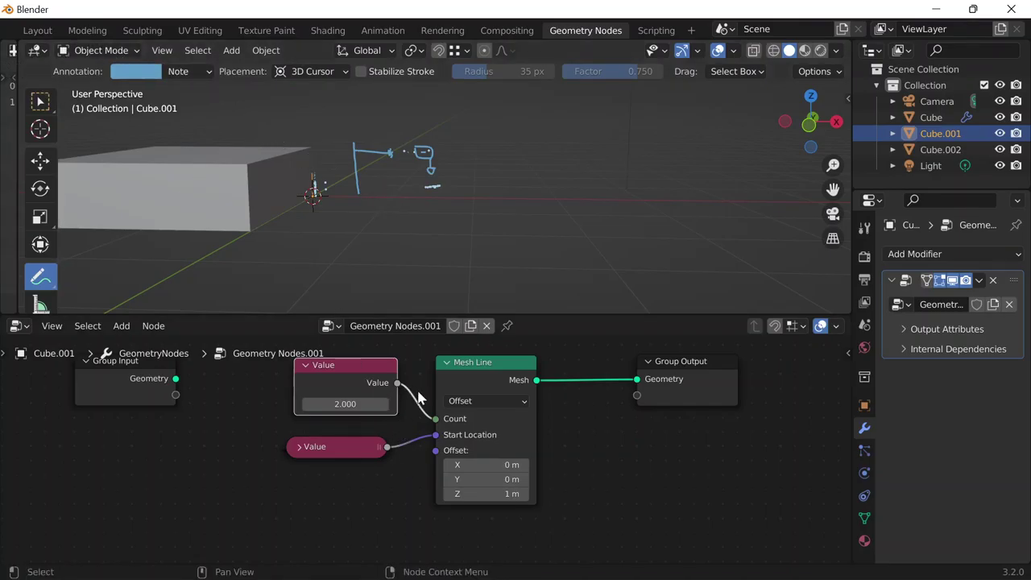
left_click(429, 426)
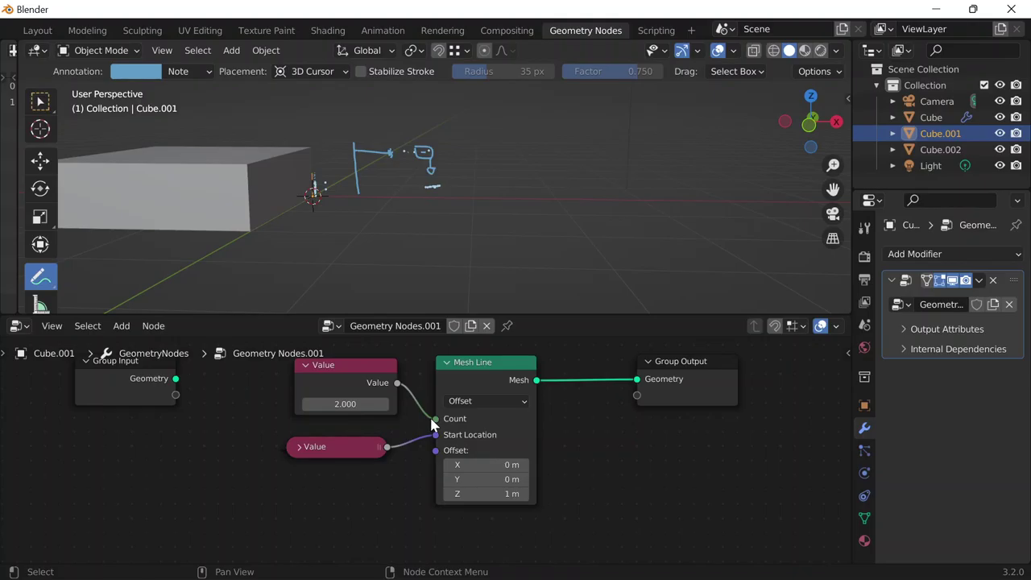
Annotate a vertical stroke along the cube's near vertical edge to indicate its height
scroll(277, 121, "down", 4)
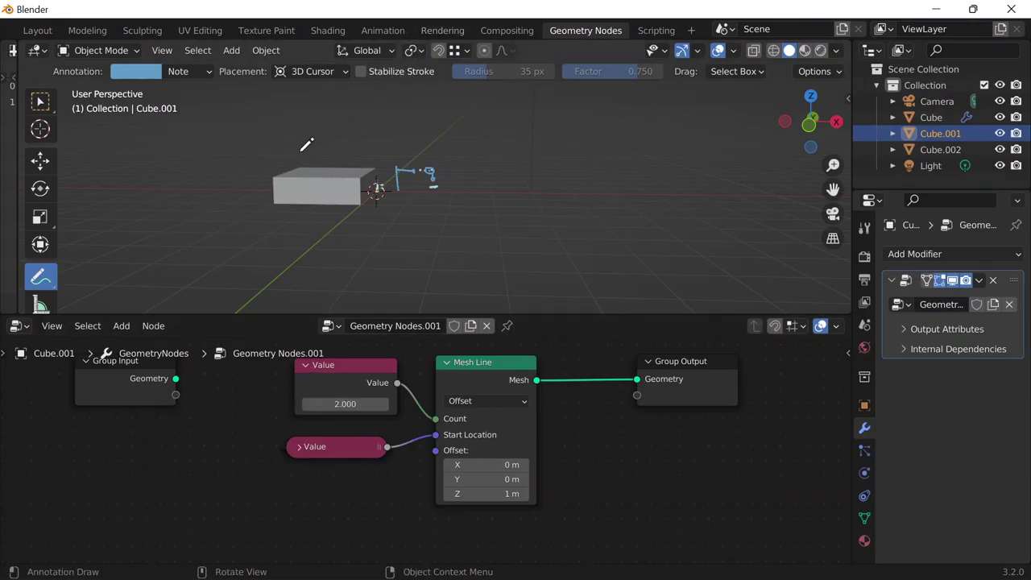
scroll(415, 153, "up", 6)
scroll(211, 193, "down", 4)
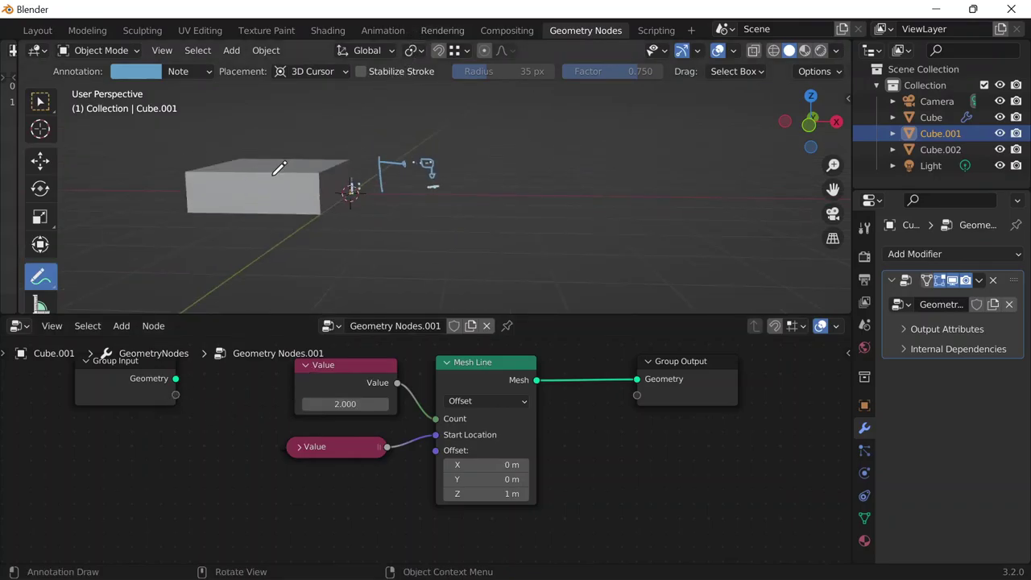
left_click_drag(319, 175, 314, 218)
scroll(270, 154, "up", 2)
scroll(290, 161, "down", 2)
Switch to the Chrome window with the "12 inches in meters" search and review the conversion and related results
mouse_move(747, 560)
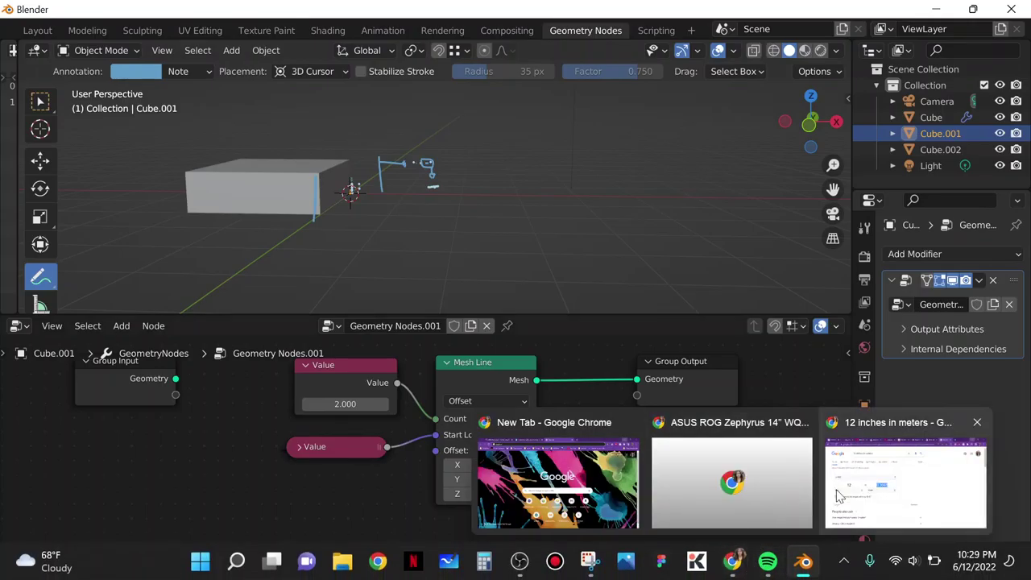
mouse_move(839, 494)
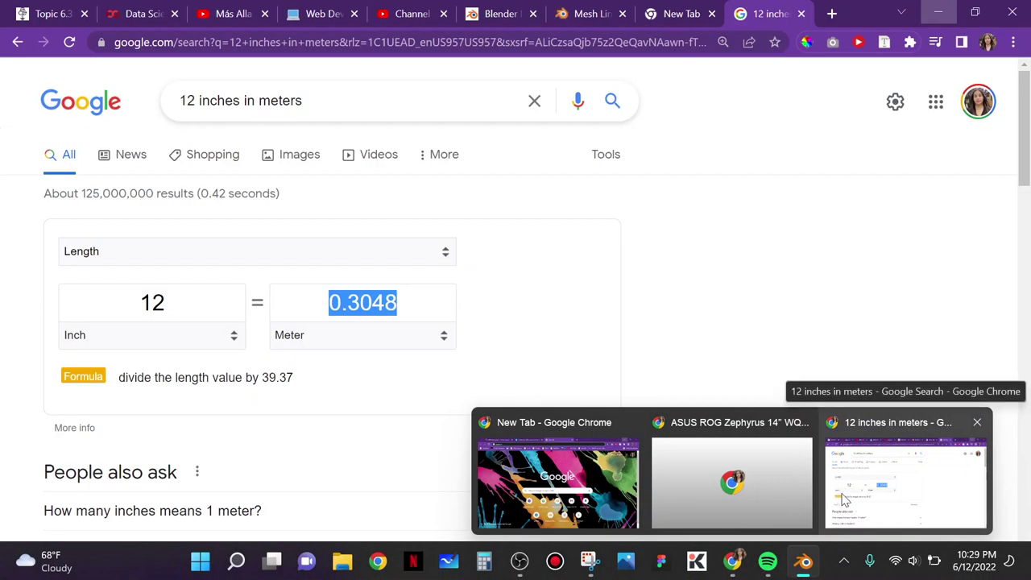
left_click(844, 499)
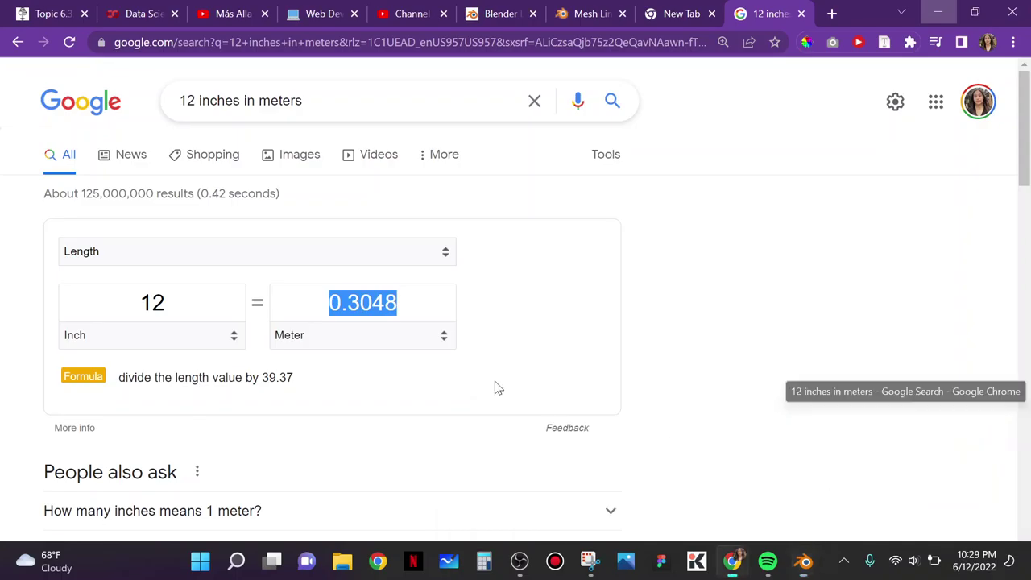
scroll(190, 290, "down", 4)
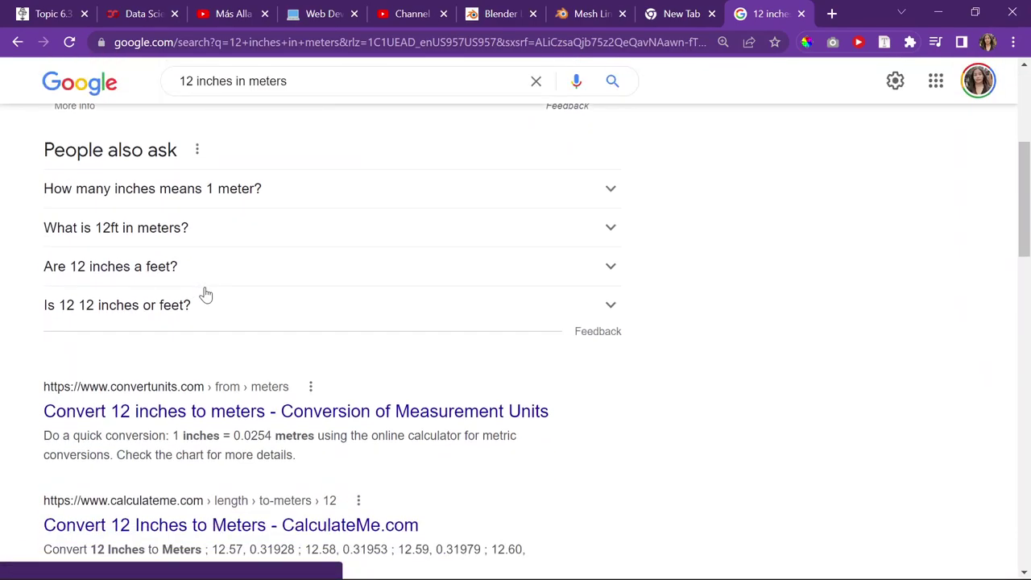
scroll(205, 294, "up", 4)
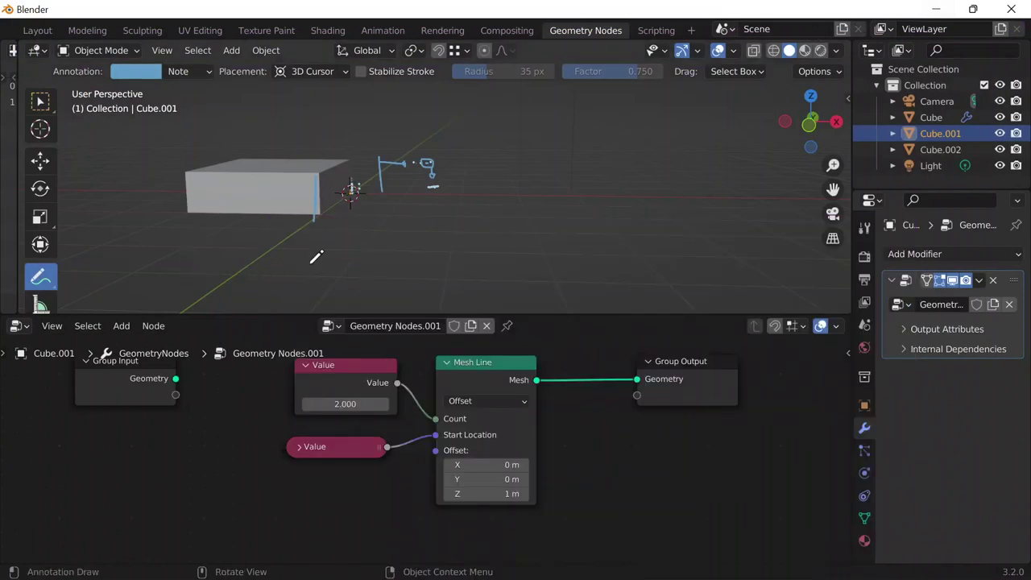
Shift the Mesh Line node slightly, move the expanded Value node upward, and disconnect it from the Count input
mouse_move(394, 208)
middle_mouse_down()
mouse_move(239, 214)
mouse_move(260, 235)
middle_mouse_up()
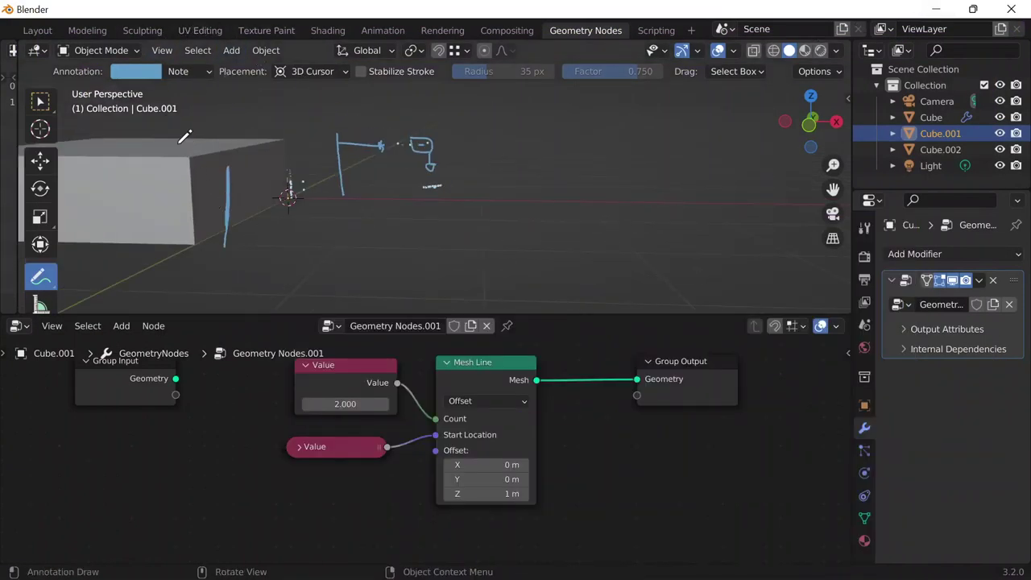
scroll(274, 215, "down", 2)
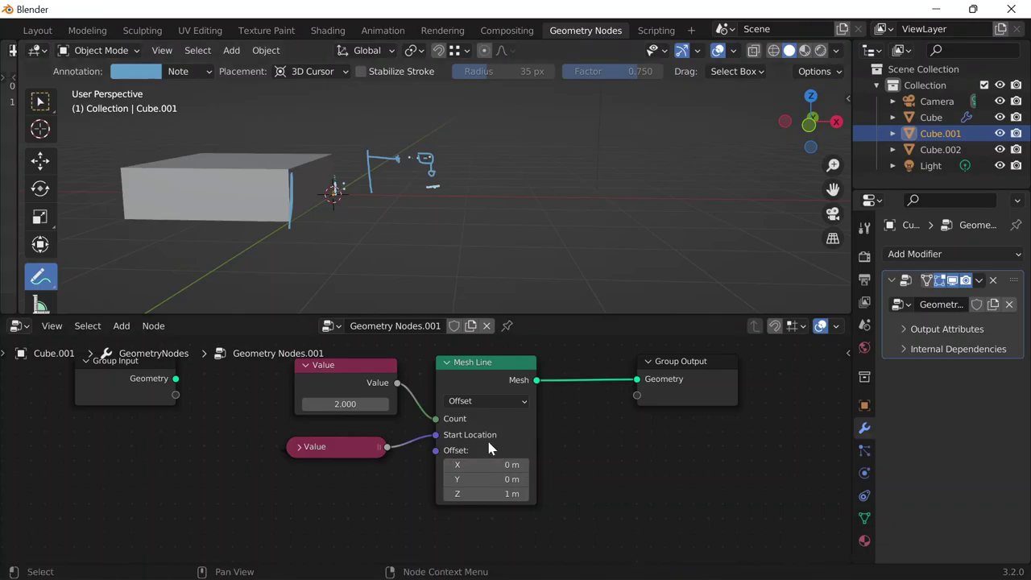
left_click_drag(496, 357, 510, 358)
scroll(361, 409, "down", 1)
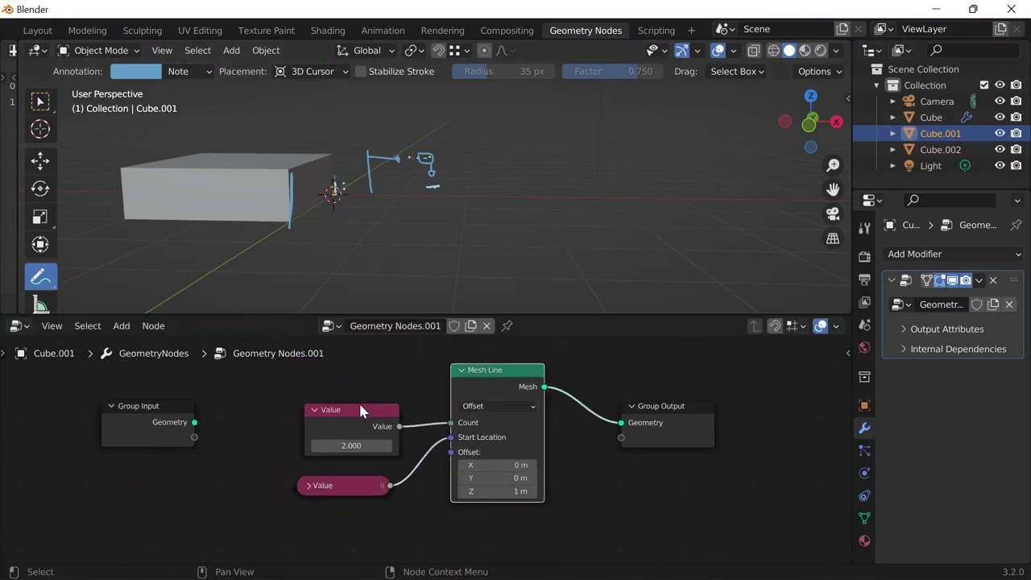
left_click_drag(365, 402, 378, 356)
left_click_drag(450, 423, 439, 426)
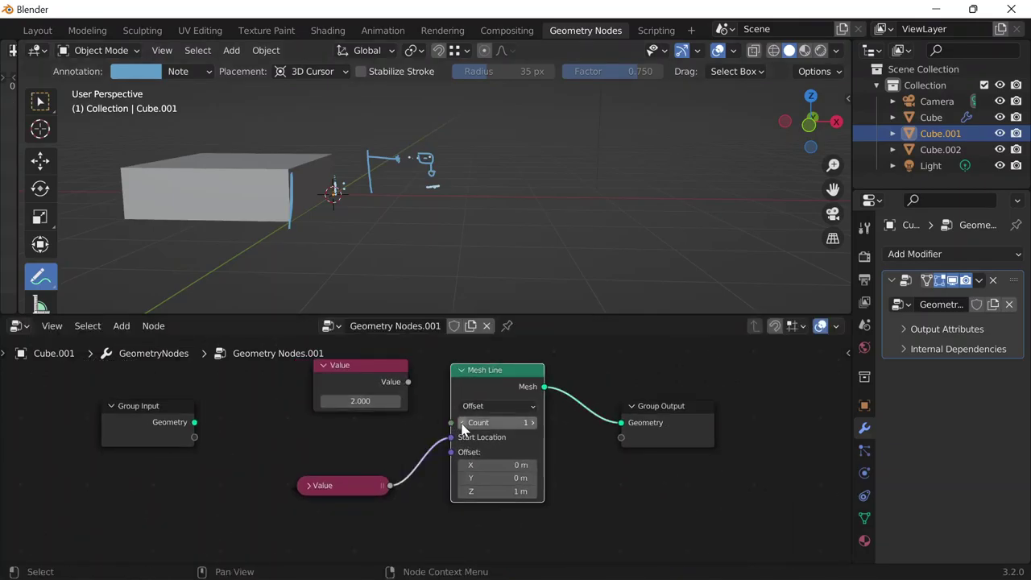
Set the Mesh Line node's own Count to 2
left_click(463, 427)
type("2")
key("Return")
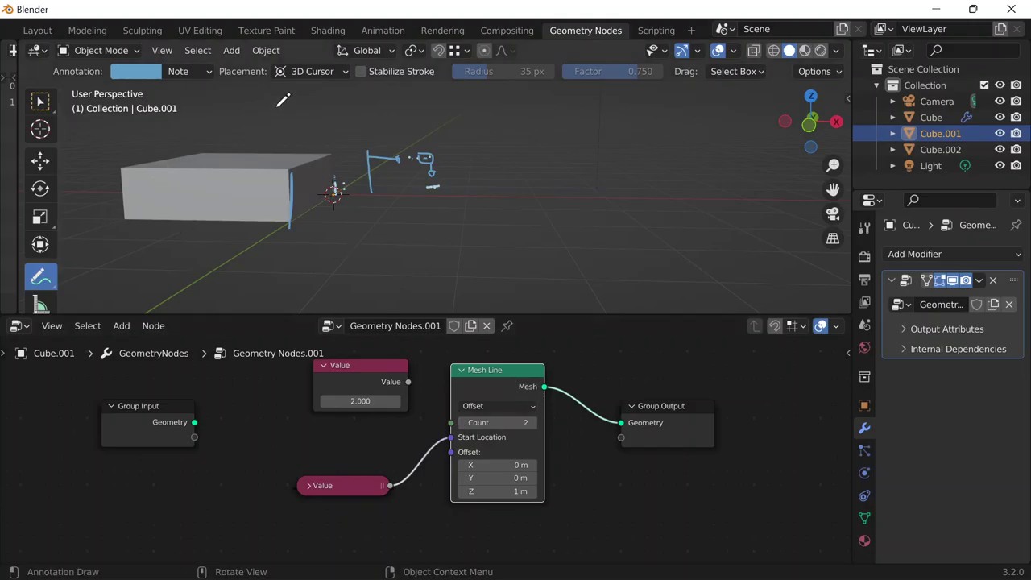
Enter Edit Mode on the line object and switch to the Layout workspace
scroll(284, 100, "up", 3)
scroll(169, 137, "down", 6)
key("Tab")
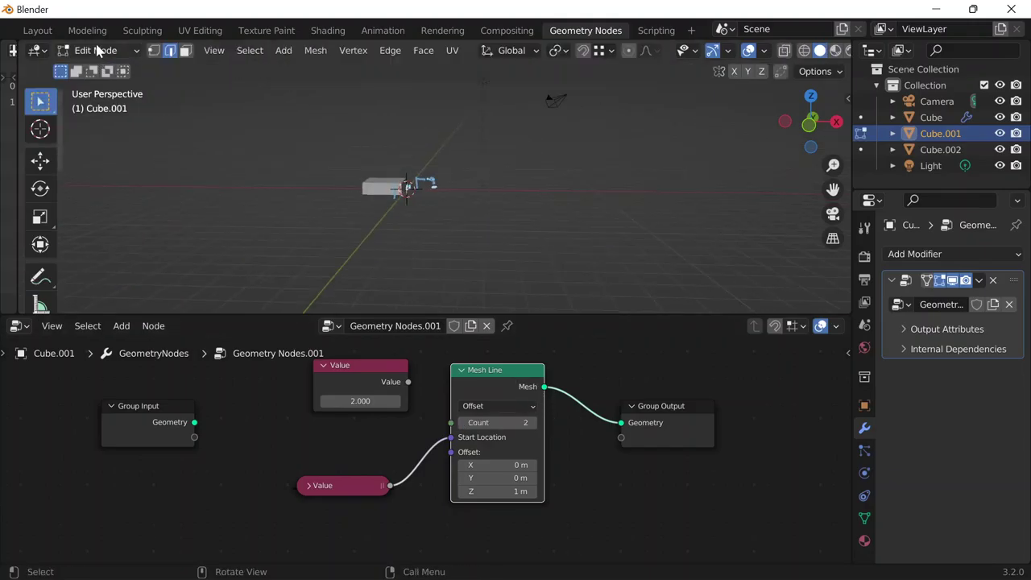
left_click(37, 30)
scroll(339, 198, "down", 3)
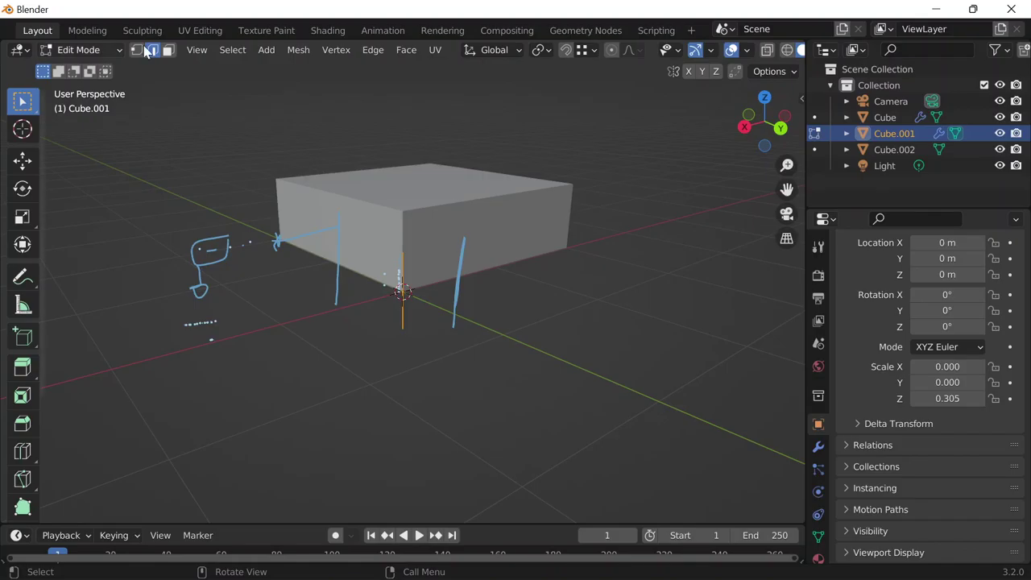
Unlink the Annotations.005 data to clear all annotation strokes from the scene
left_click(23, 277)
left_click(118, 71)
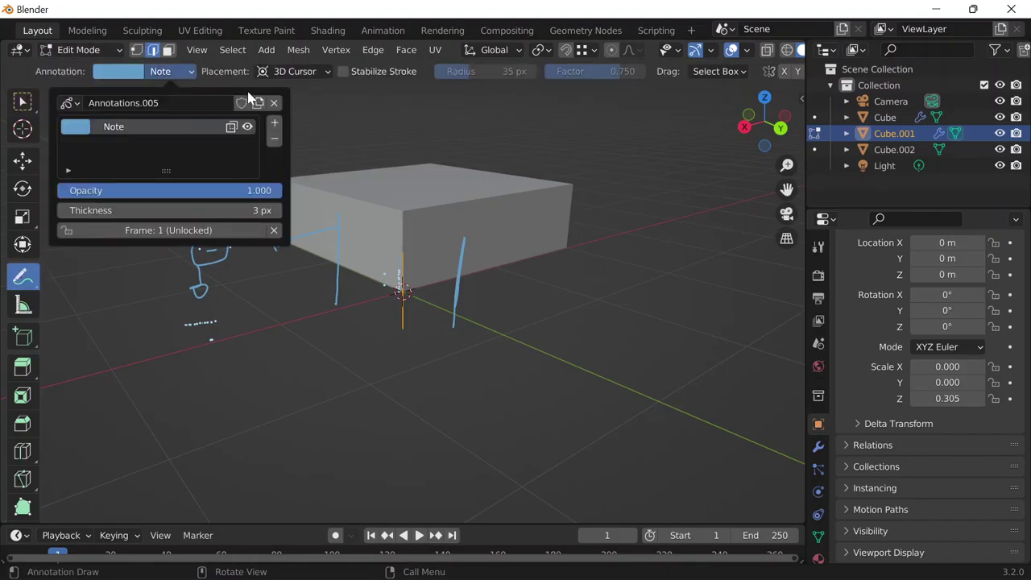
left_click(271, 102)
mouse_move(246, 130)
middle_mouse_down()
mouse_move(265, 161)
mouse_move(360, 123)
middle_mouse_up()
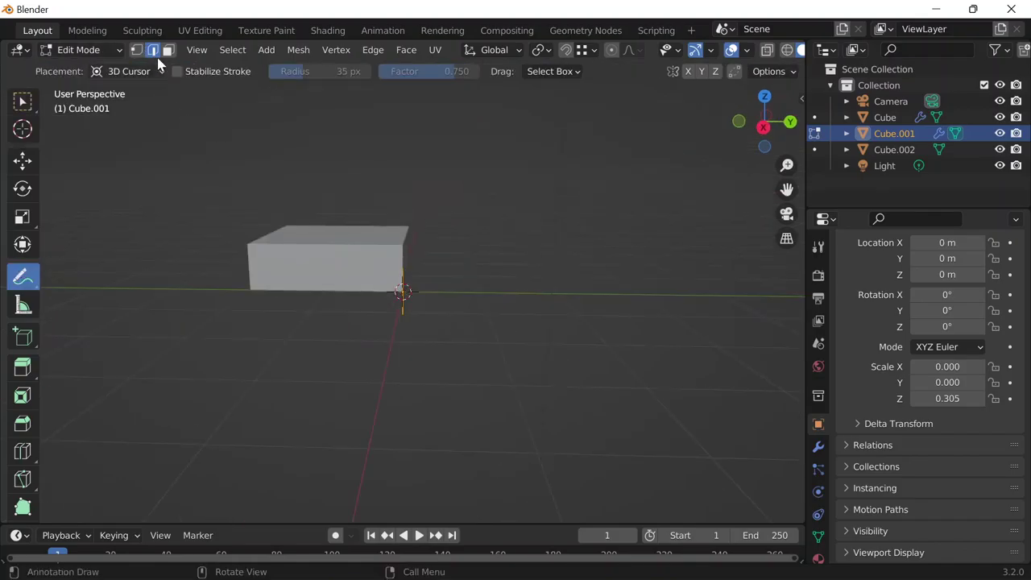
Return to Object Mode with the Select Box tool and delete the comparison cube, Cube.002
left_click(22, 102)
left_click(293, 256)
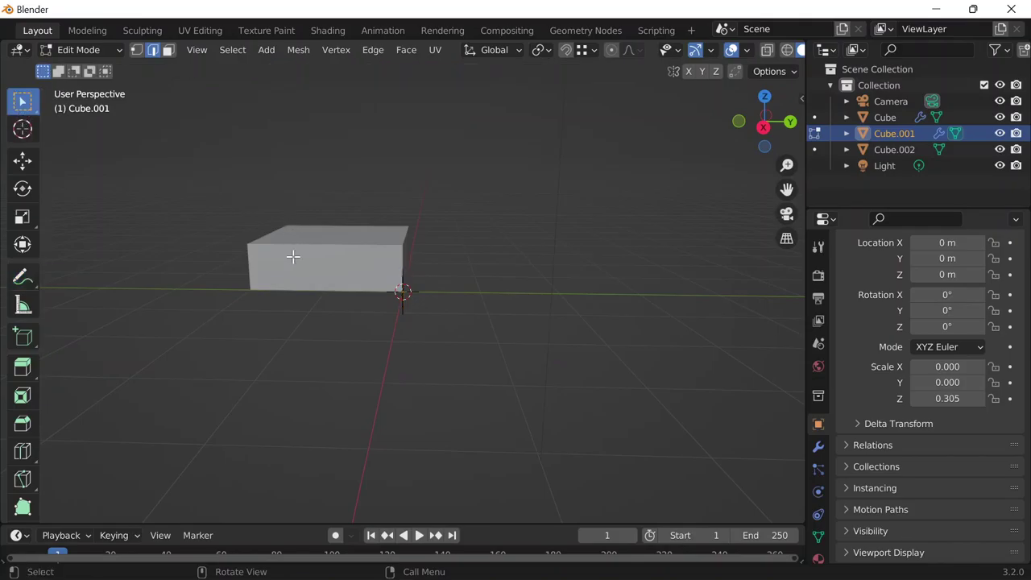
key("Tab")
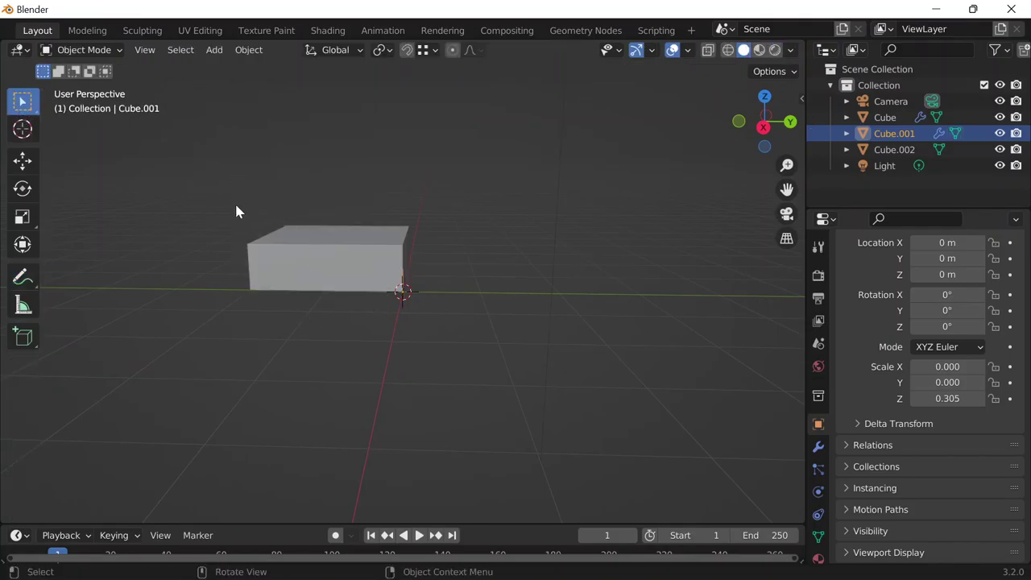
left_click(295, 262)
key("x")
left_click(311, 308)
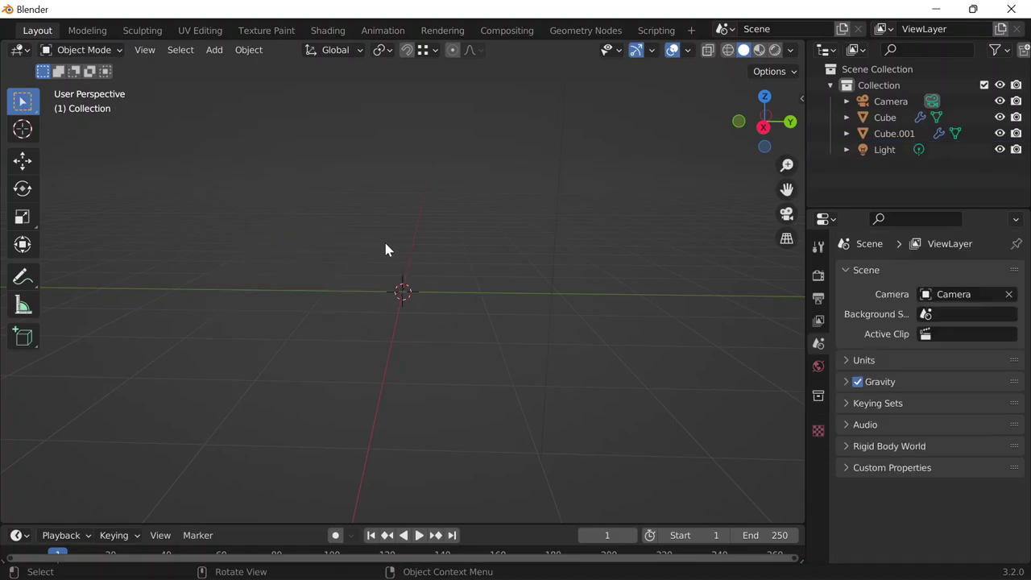
Select the vertical line object and rename it from Cube.001 to LINE
left_click(403, 155)
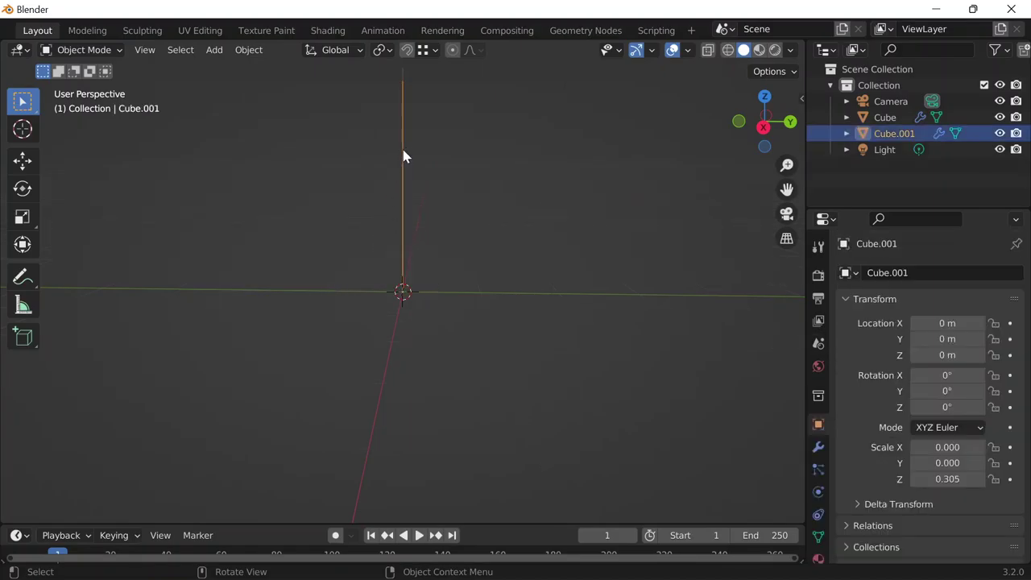
double_click(894, 133)
type("LINE")
key("Return")
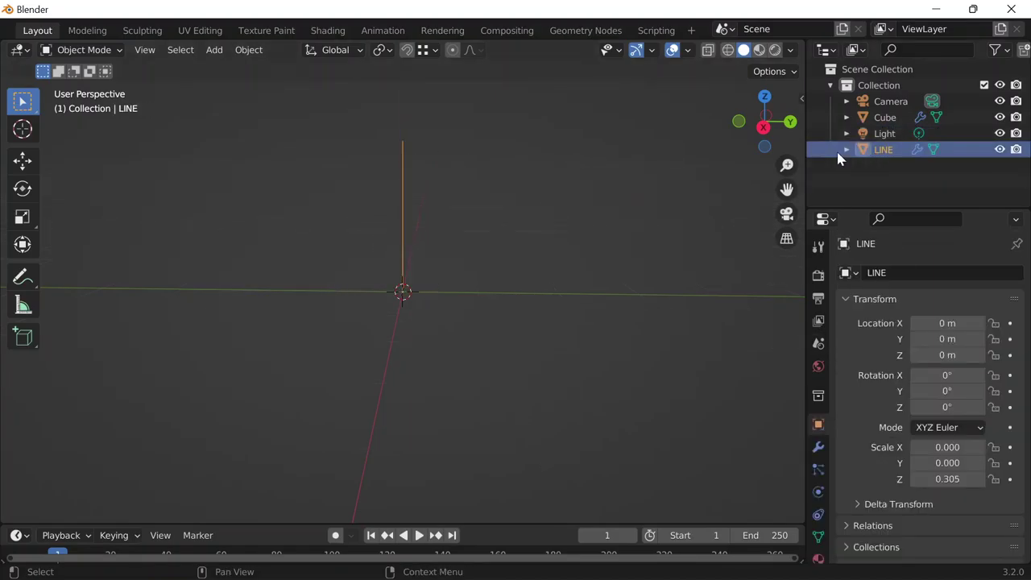
Switch to the Geometry Nodes workspace for LINE and select the collapsed Value node feeding Start Location
left_click(555, 30)
middle_click_drag(548, 92, 567, 205)
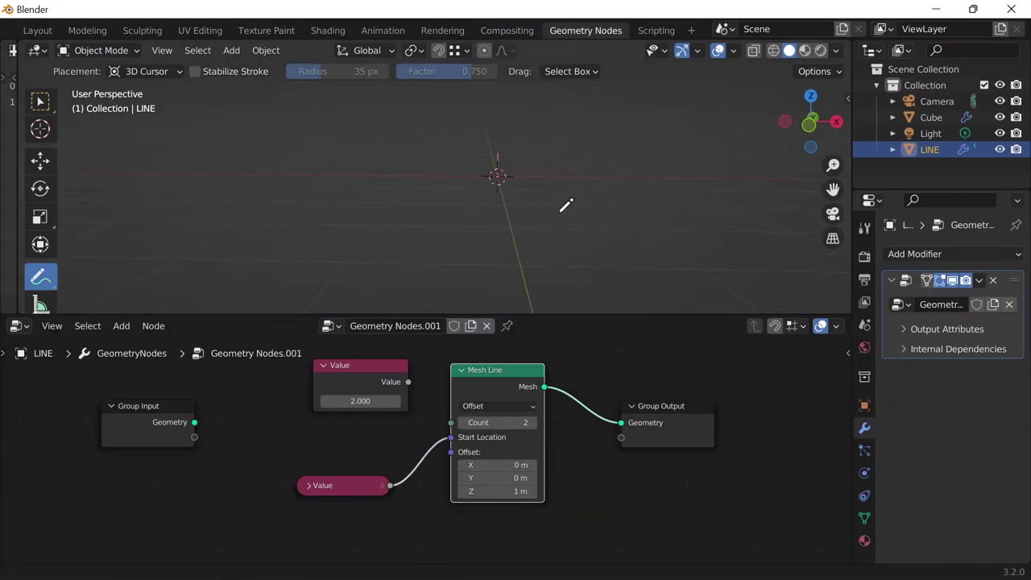
scroll(562, 211, "up", 6)
middle_click_drag(638, 184, 466, 228, "shift")
scroll(466, 227, "up", 4)
middle_click_drag(613, 223, 588, 231, "shift")
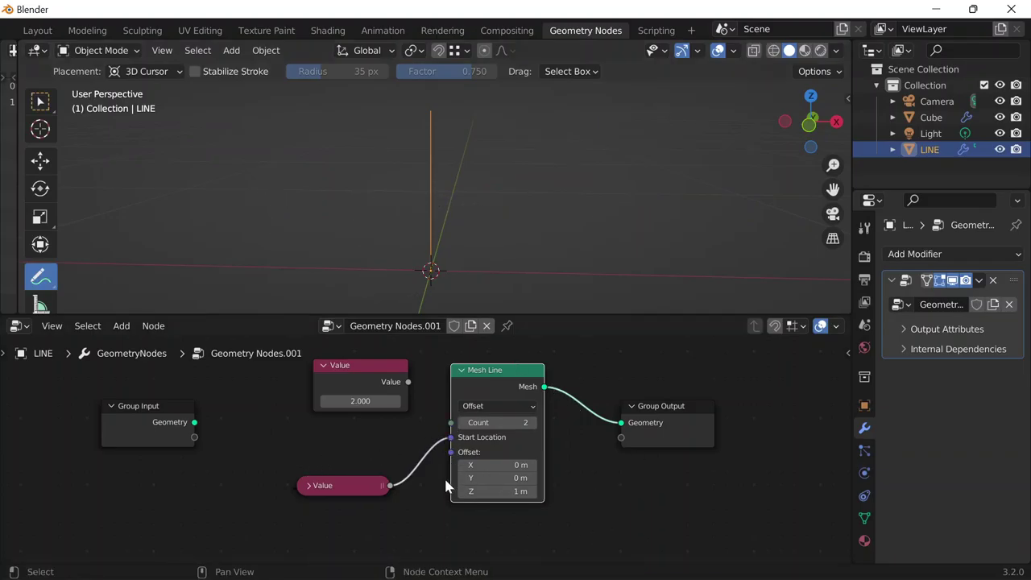
left_click(302, 485)
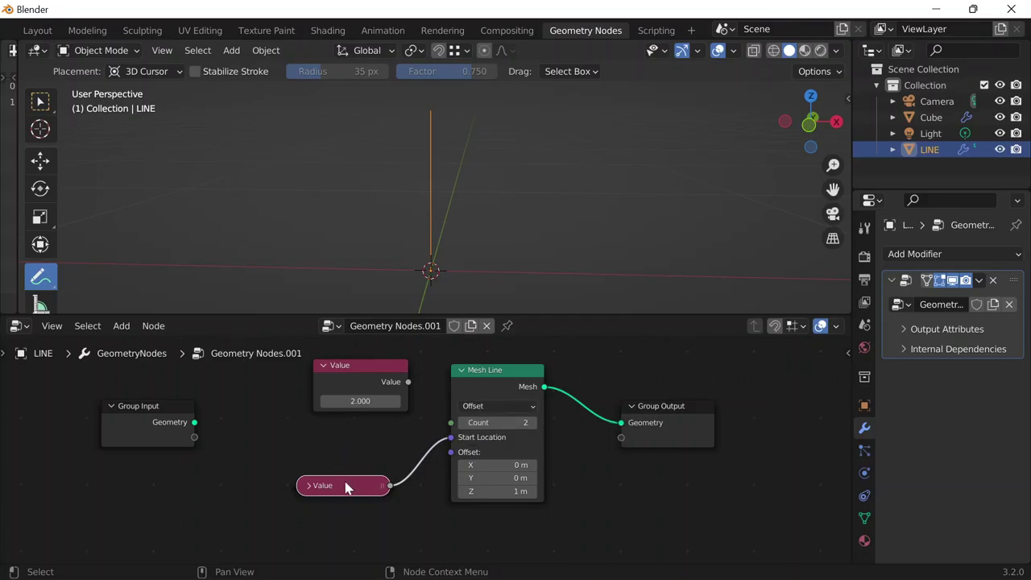
Expand the collapsed Value node, place it directly below the other Value node, and disconnect it from the Mesh Line's Start Location
left_click(309, 485)
left_click_drag(330, 486, 363, 426)
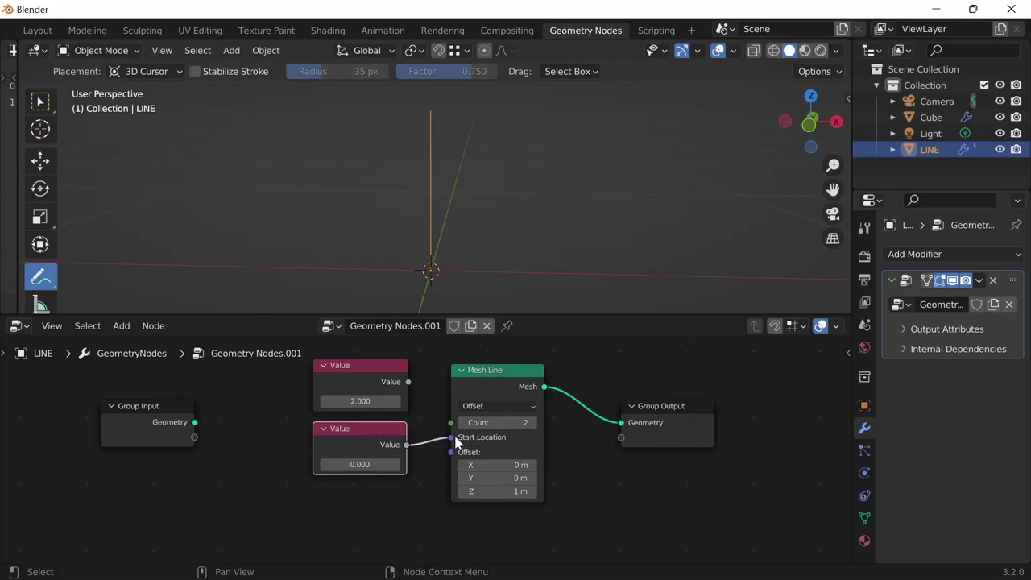
mouse_move(453, 441)
left_click_drag(407, 382, 458, 421)
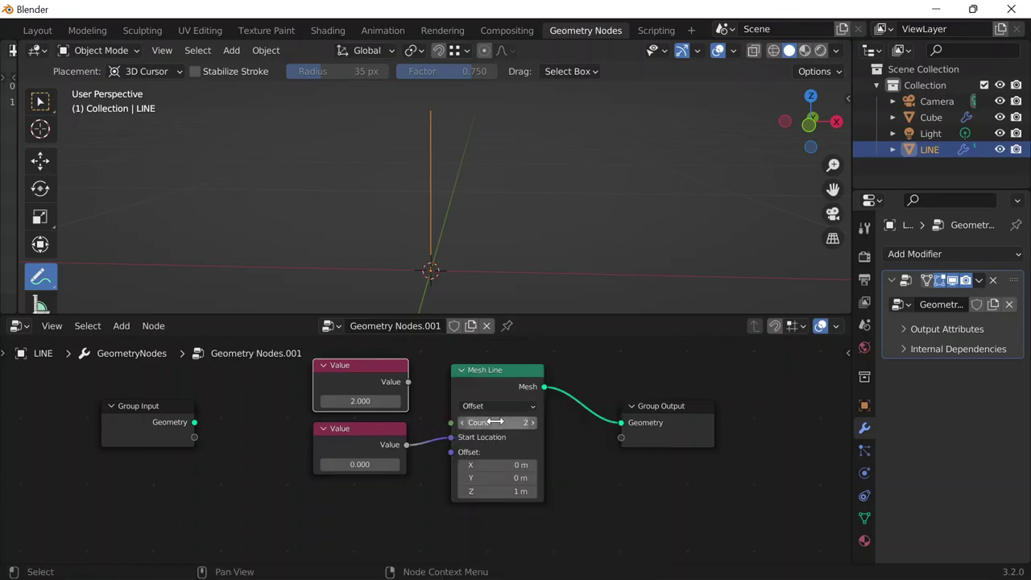
left_click(430, 406)
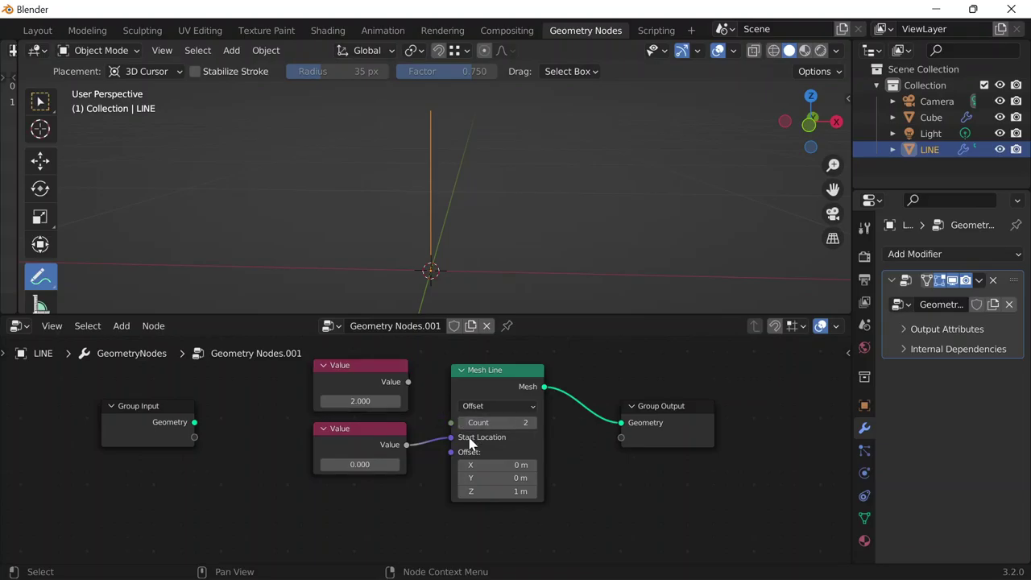
left_click_drag(448, 437, 418, 448)
Set the Mesh Line's Start Location to 0 m on the Z, X and Y axes
scroll(482, 452, "down", 1)
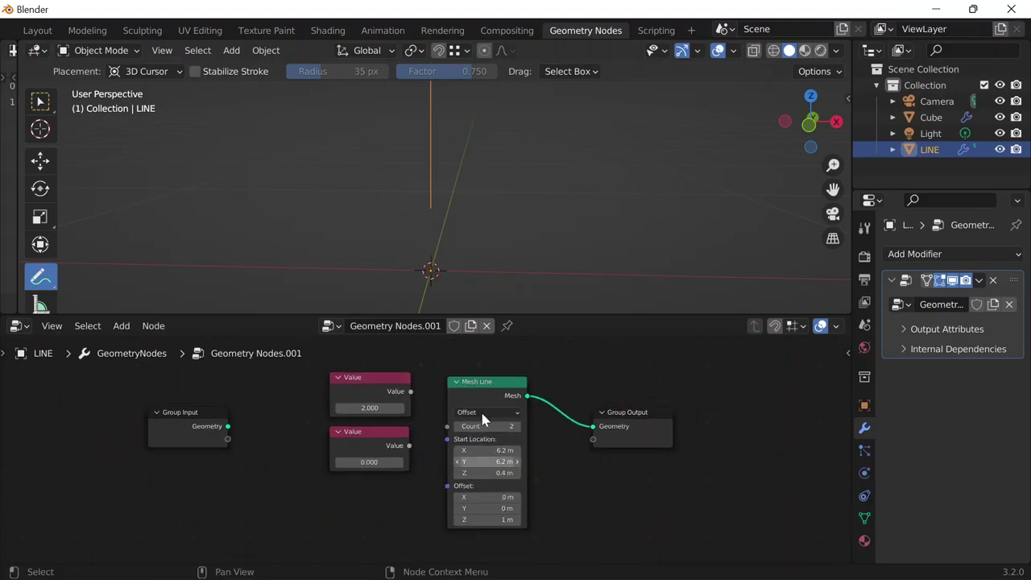
scroll(482, 286, "down", 4)
scroll(485, 283, "up", 2)
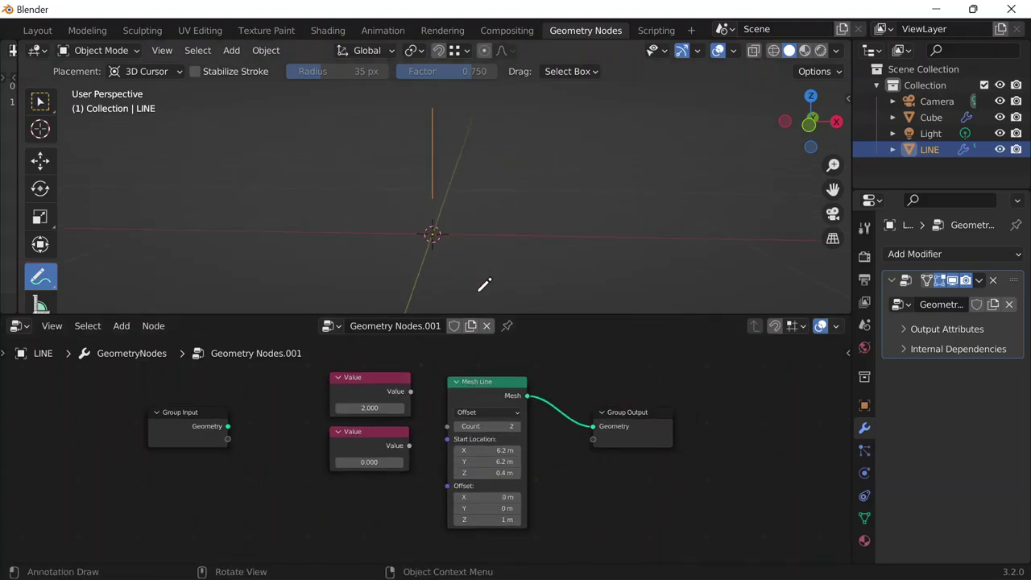
left_click(487, 473)
type("0")
key("Return")
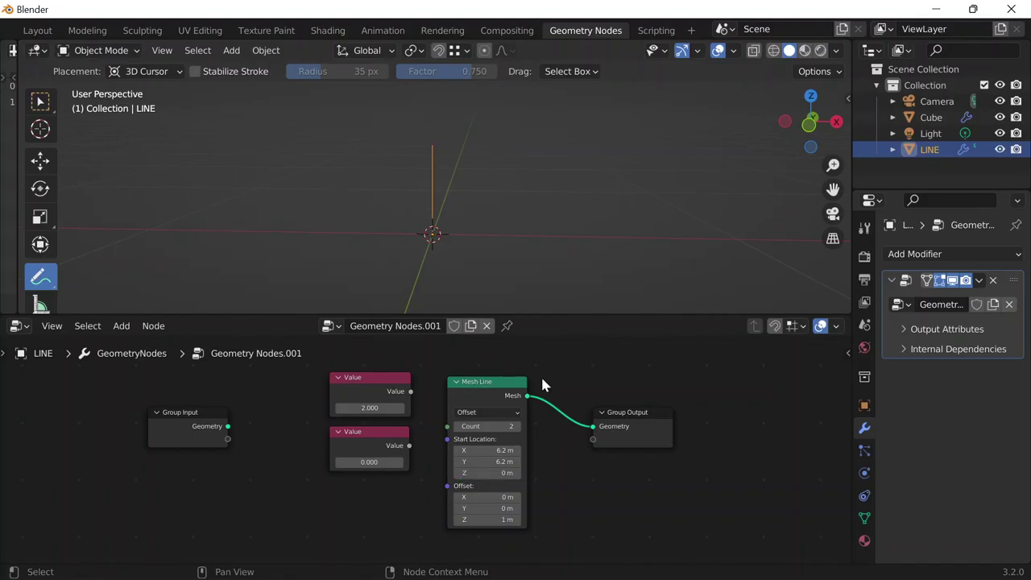
scroll(615, 242, "up", 1)
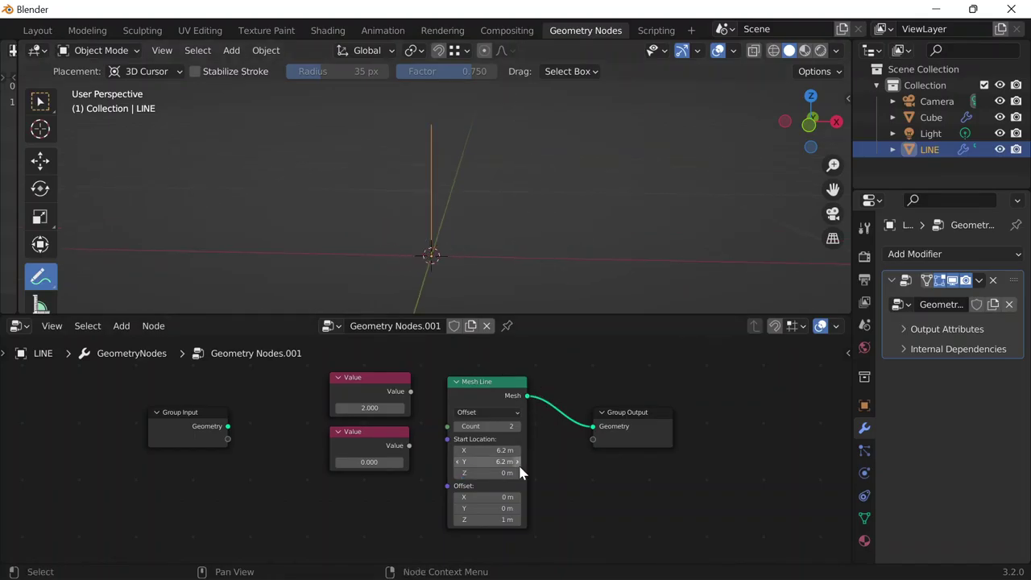
middle_click_drag(499, 225, 504, 411)
double_click(486, 450)
type("0")
key("Return")
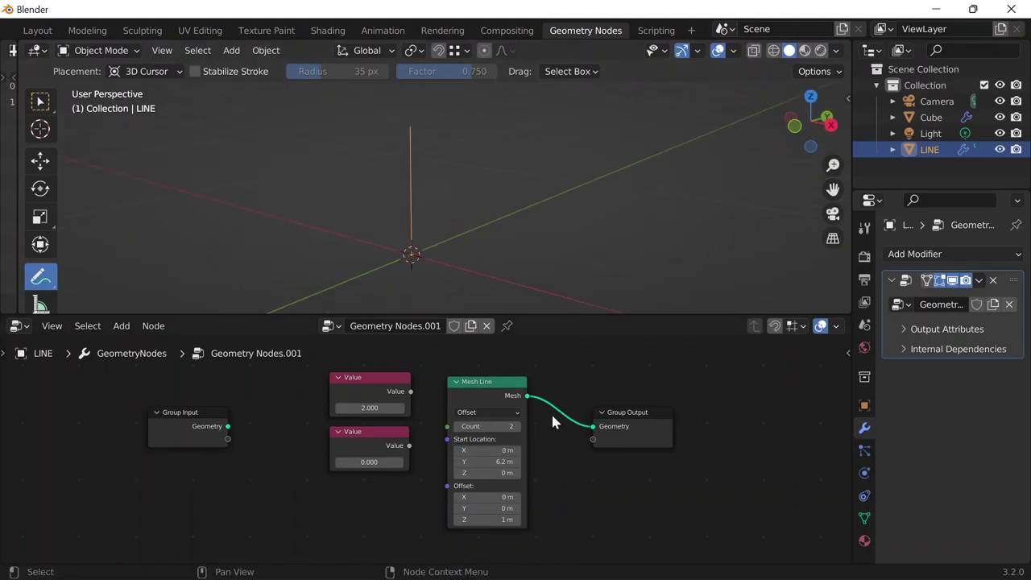
double_click(486, 462)
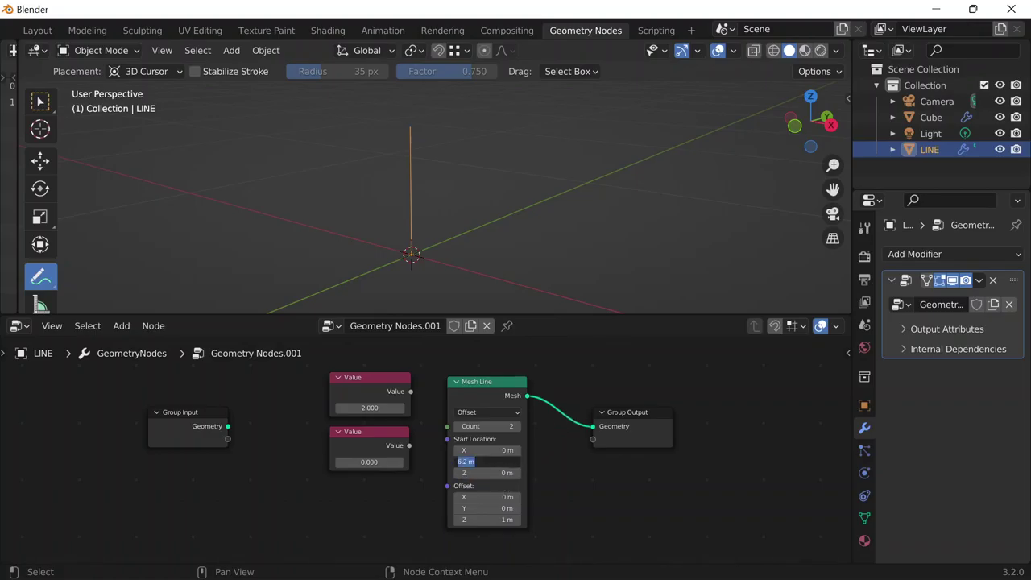
type("0")
key("Return")
Set the Mesh Line's Z offset to 0 m, followed by 0.5 m
middle_click_drag(488, 237, 564, 266)
double_click(486, 520)
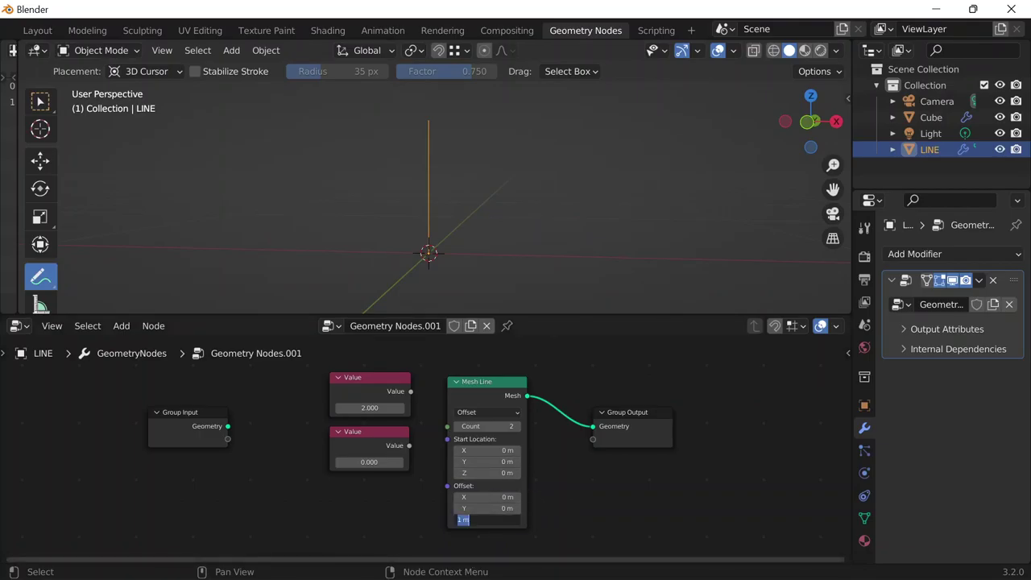
key("Return")
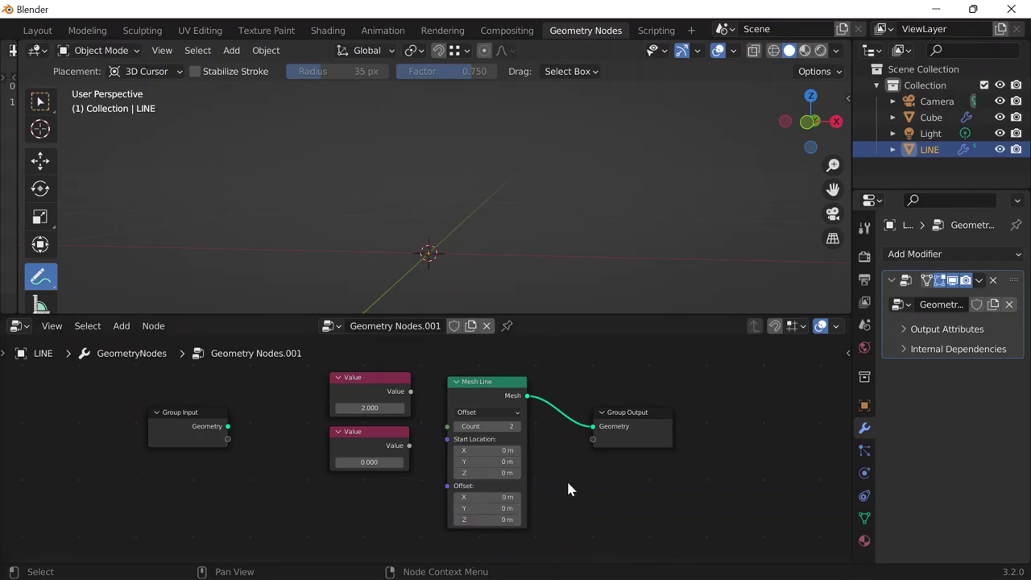
double_click(488, 519)
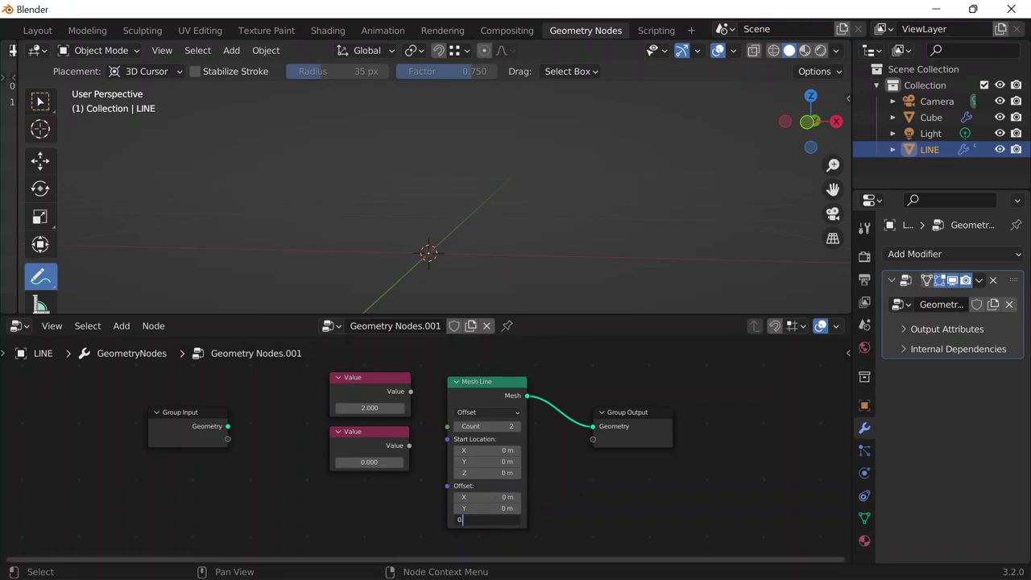
key("Return")
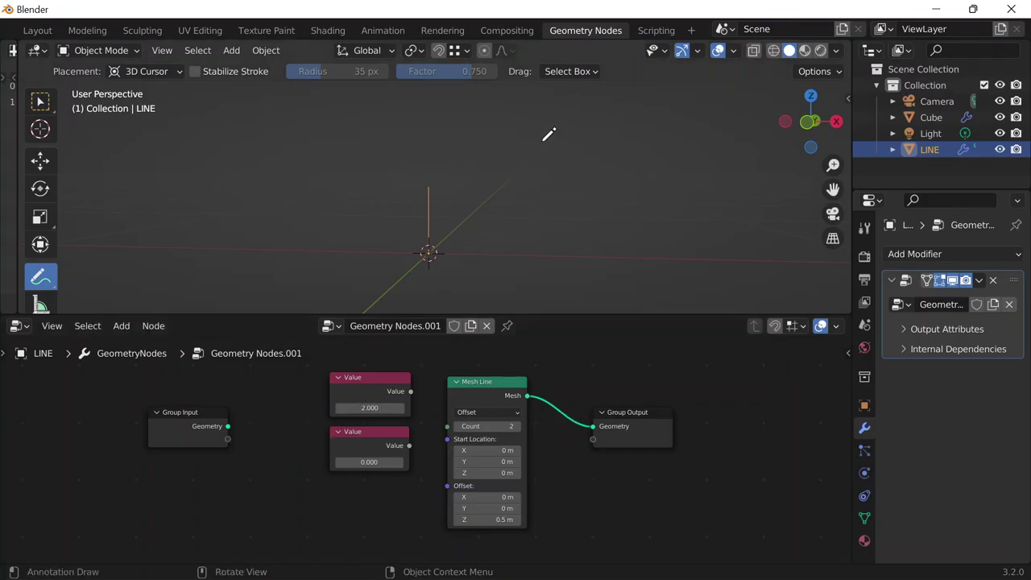
left_click_drag(447, 485, 379, 387)
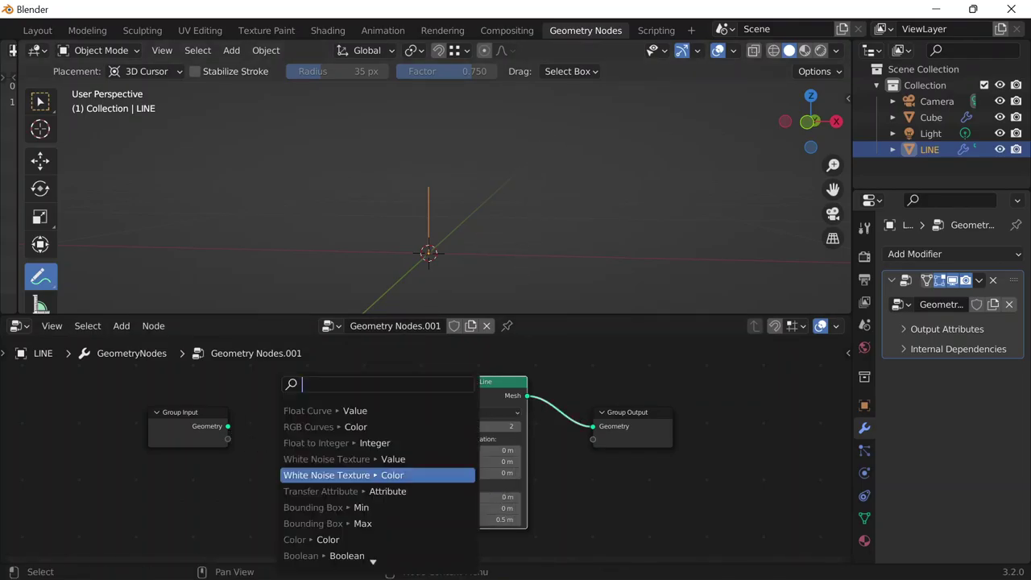
left_click(520, 447)
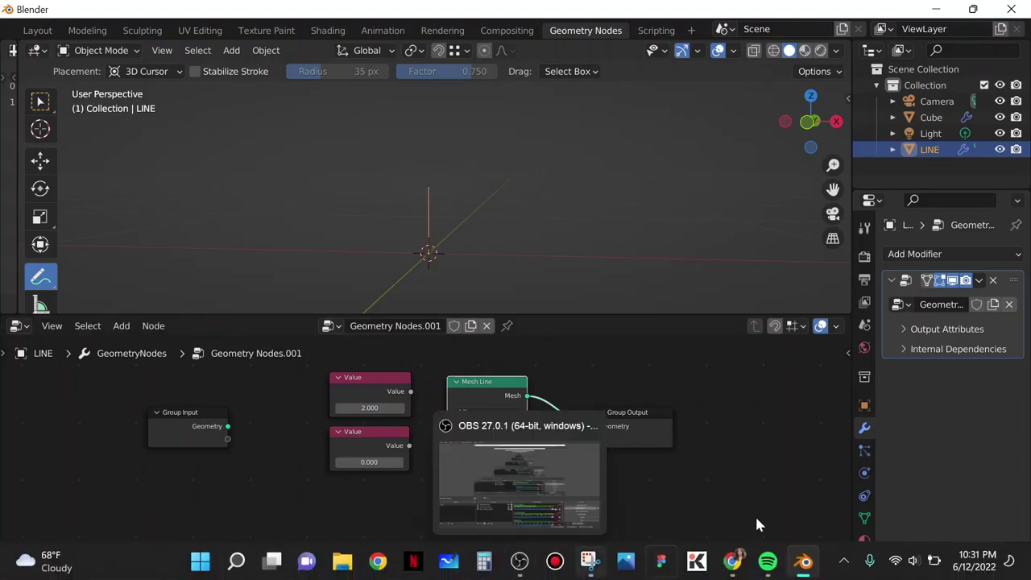
Switch to Chrome and read the Offset description on the Blender manual's Mesh Line page, then return to Blender
mouse_move(733, 561)
left_click(918, 475)
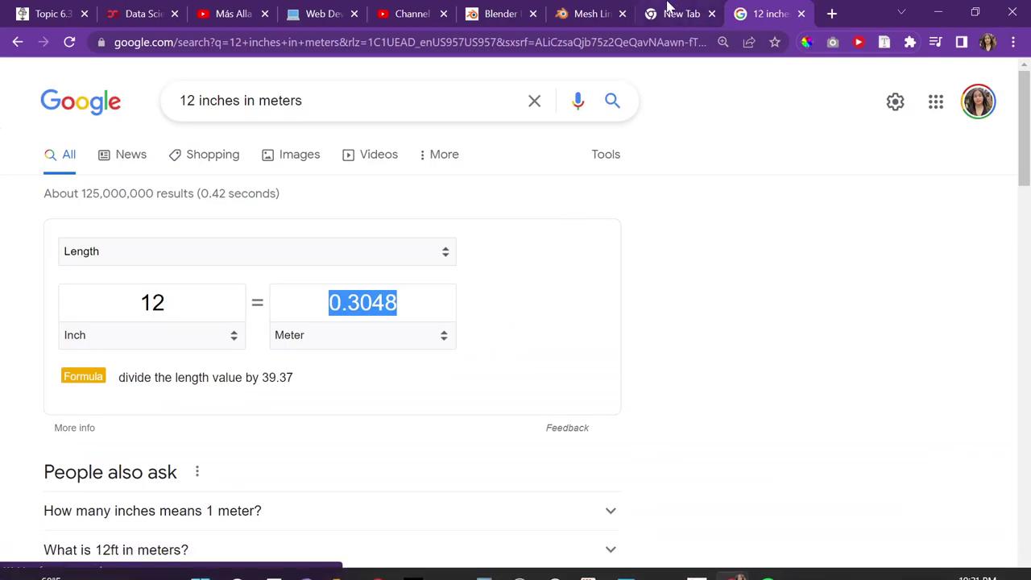
left_click(667, 8)
left_click(594, 10)
scroll(306, 298, "down", 1)
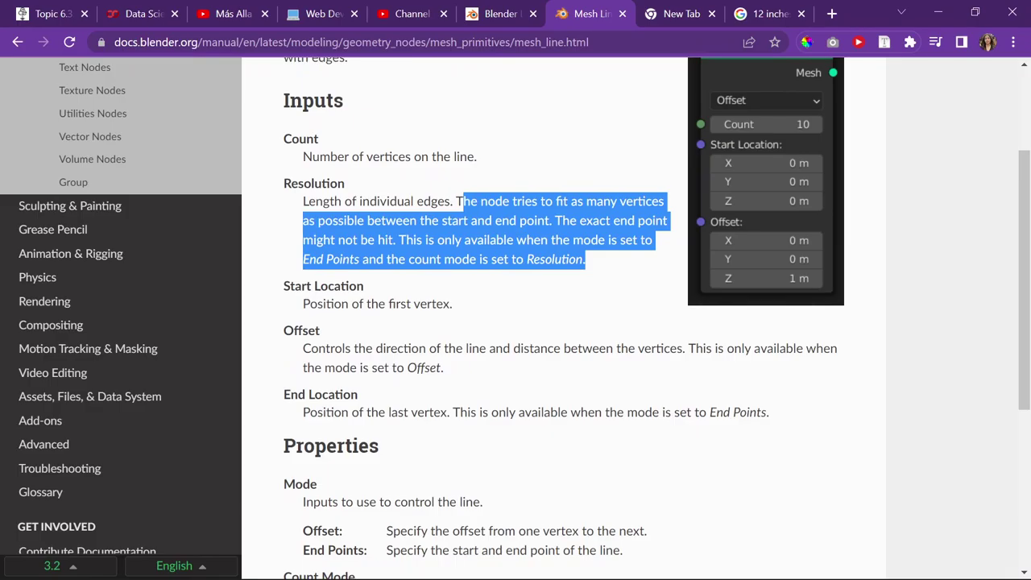
left_click_drag(303, 348, 456, 376)
left_click_drag(354, 349, 677, 349)
left_click(931, 11)
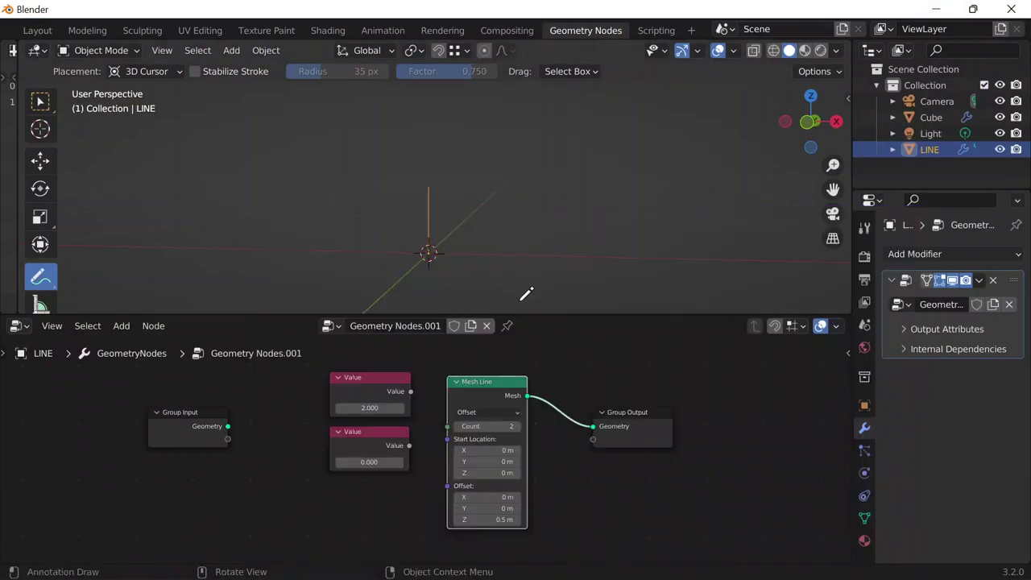
Try a Z offset of 65.9 m on the Mesh Line with Count values of 56, 1 and 104
mouse_move(495, 518)
left_mouse_down()
mouse_move(531, 517)
mouse_move(454, 517)
mouse_move(524, 520)
mouse_move(504, 520)
left_mouse_up()
scroll(457, 170, "down", 11)
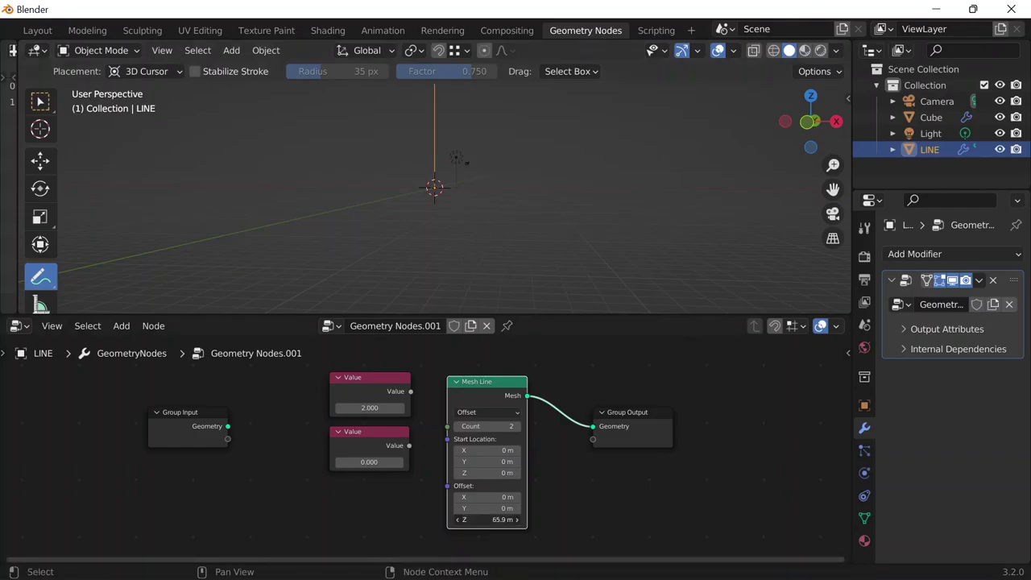
left_click_drag(486, 426, 526, 426)
scroll(471, 151, "down", 5)
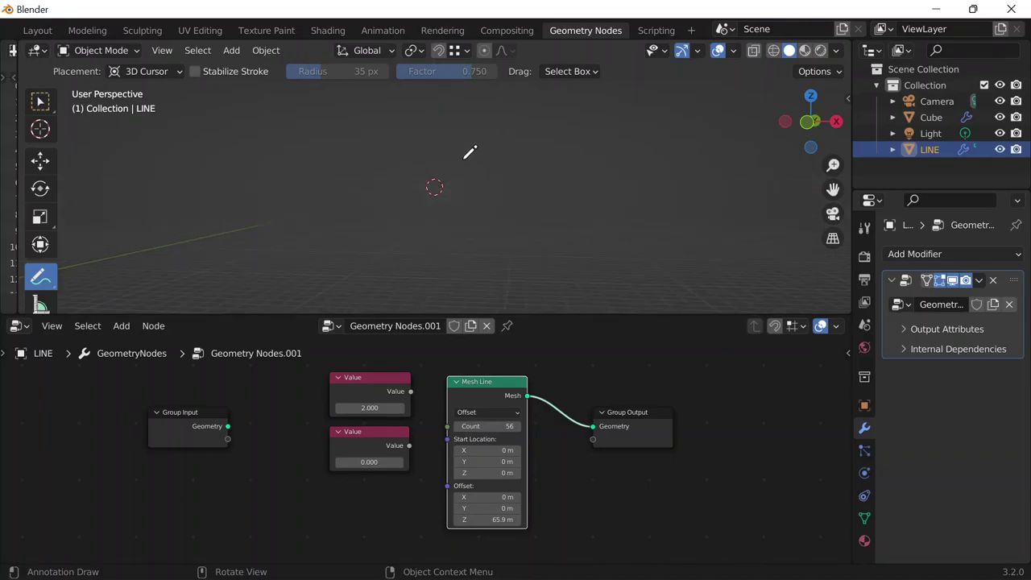
scroll(468, 154, "up", 1)
left_click_drag(499, 426, 451, 426)
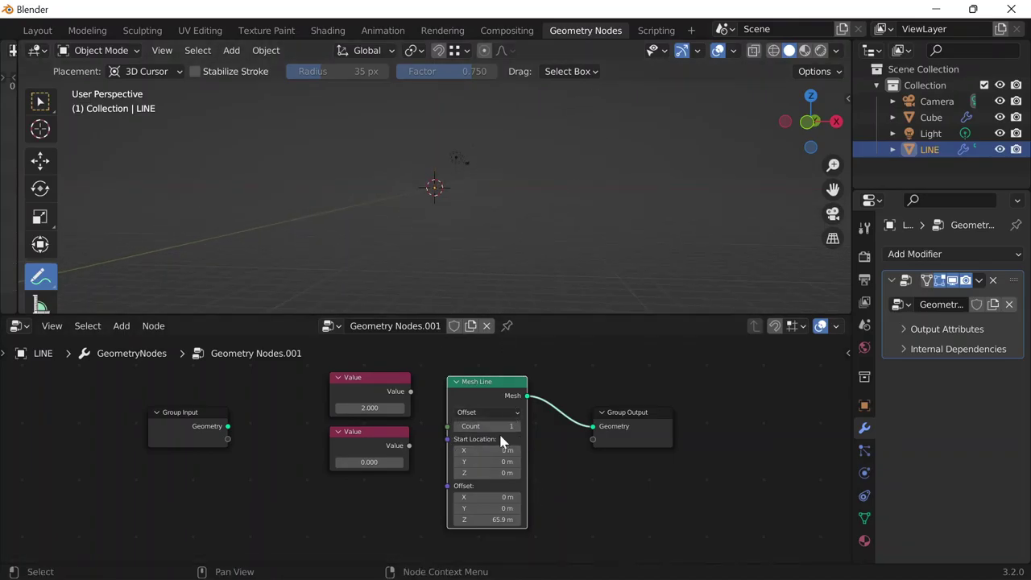
left_click_drag(475, 426, 459, 161)
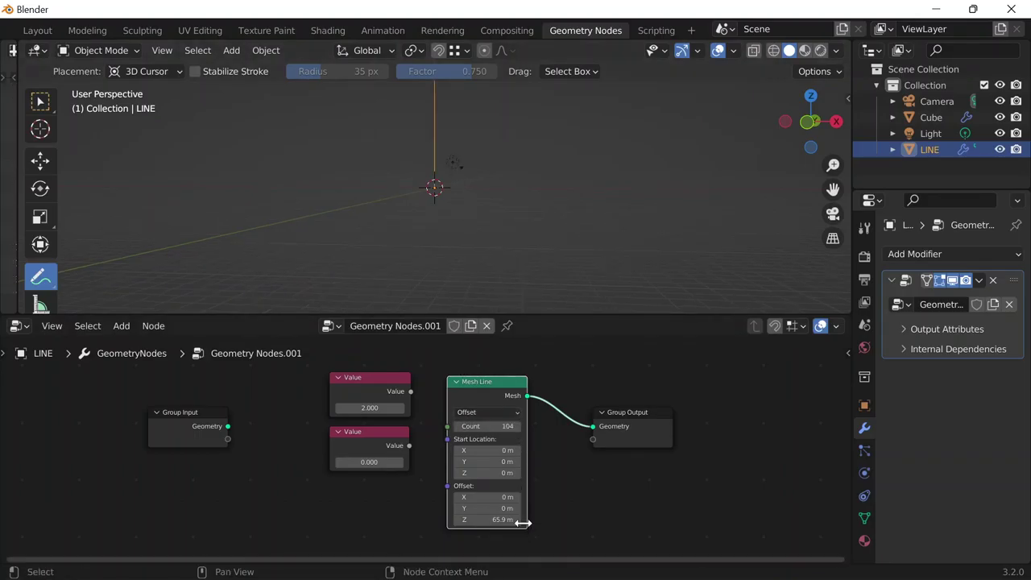
Try Mesh Line Z offsets of -1.6 m and -0.2 m, finishing at 0.5 m
mouse_move(504, 518)
left_mouse_down()
mouse_move(475, 518)
mouse_move(504, 520)
mouse_move(488, 520)
left_mouse_up()
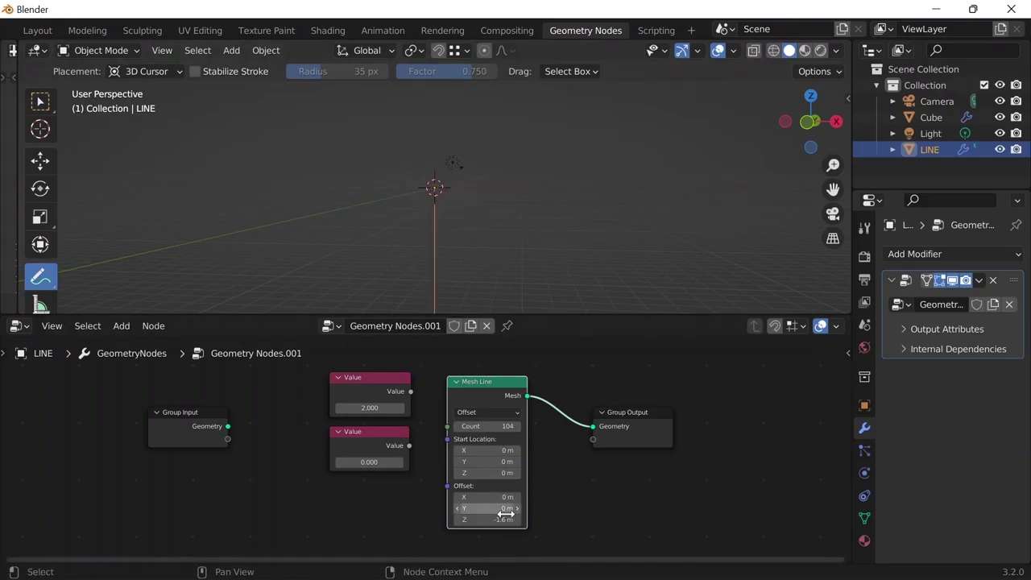
left_click_drag(503, 519, 484, 519)
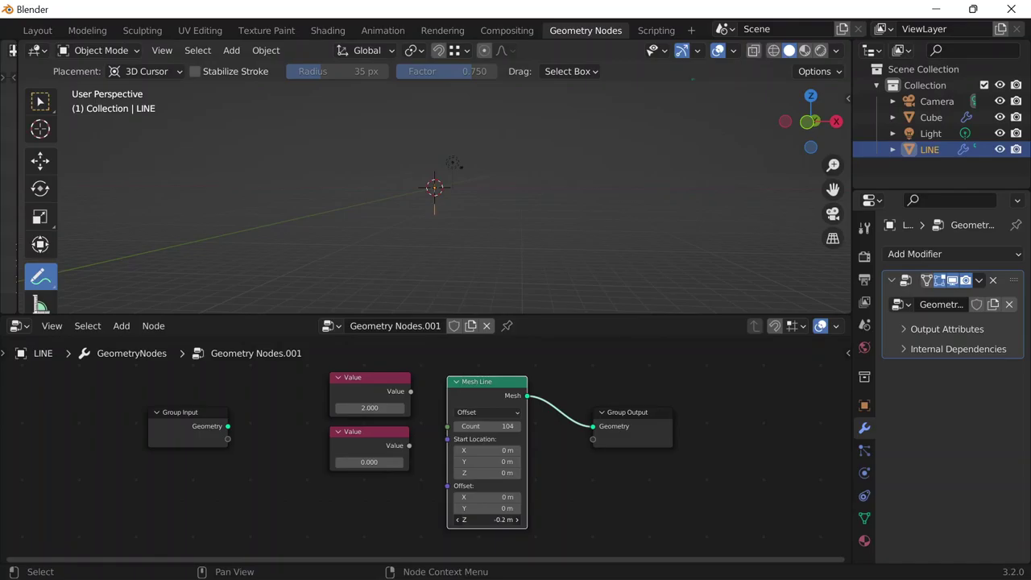
left_click_drag(503, 519, 507, 520)
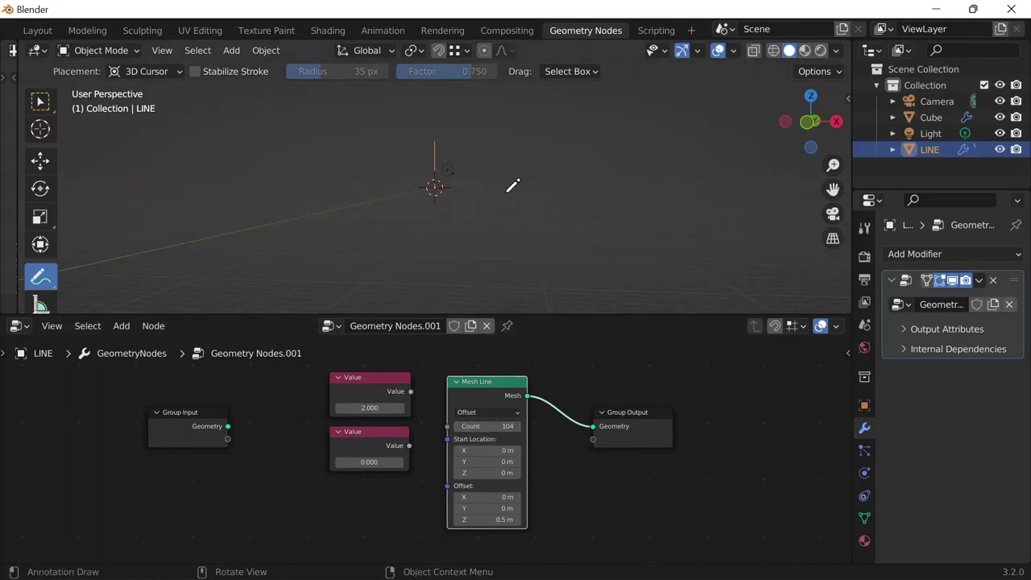
Set the Mesh Line's Count back to 2 and frame the short vertical line and its node again
scroll(512, 186, "down", 5)
left_click(487, 425)
type("2")
key("Return")
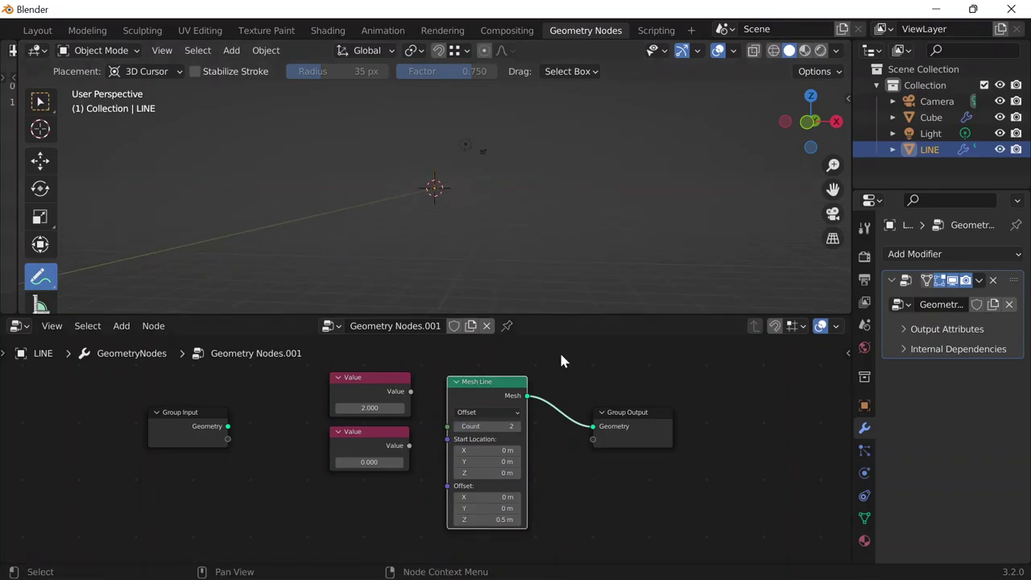
middle_click_drag(488, 202, 503, 193)
scroll(509, 189, "up", 5)
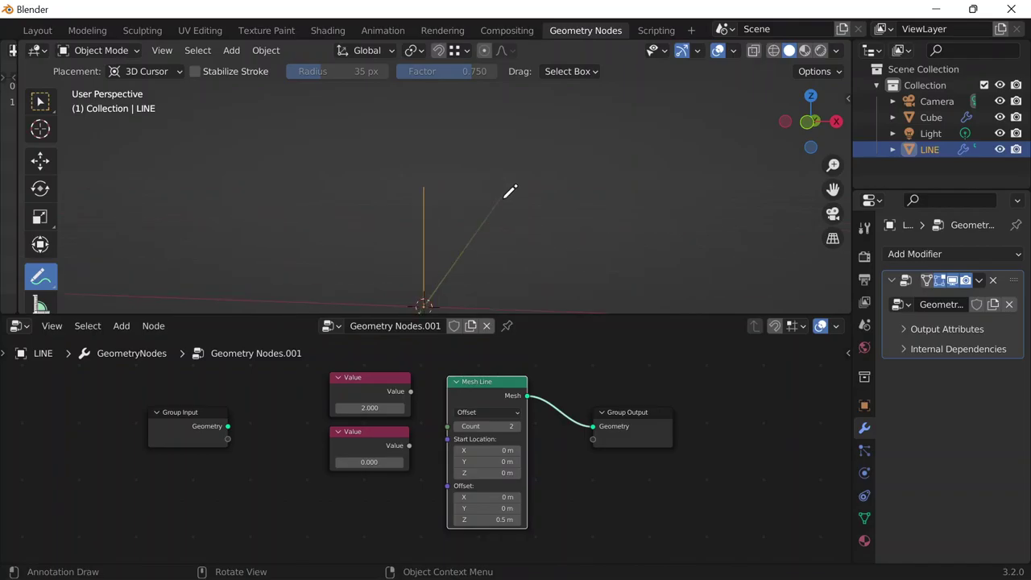
scroll(469, 260, "down", 3)
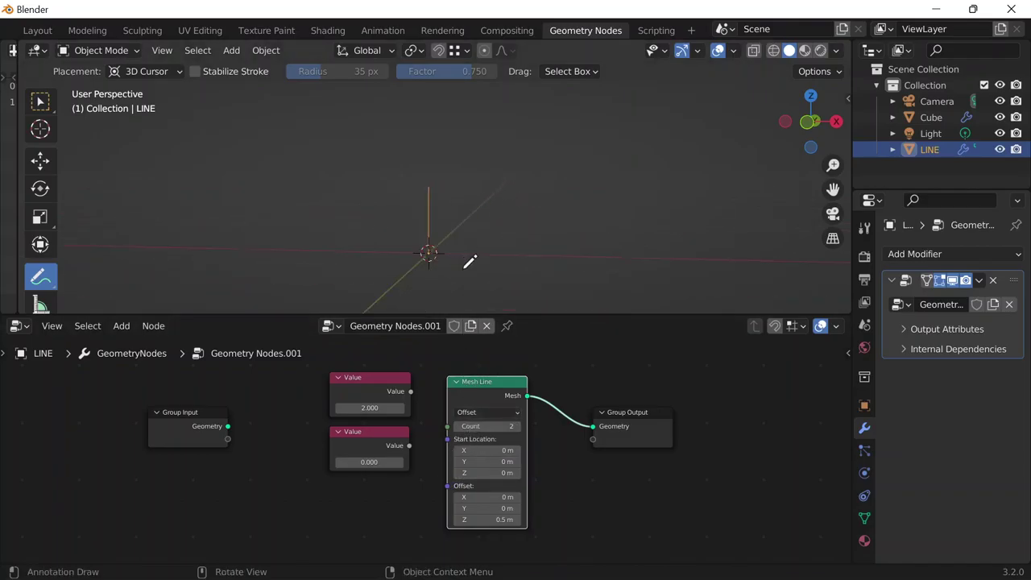
scroll(484, 344, "down", 1)
scroll(484, 345, "down", 1)
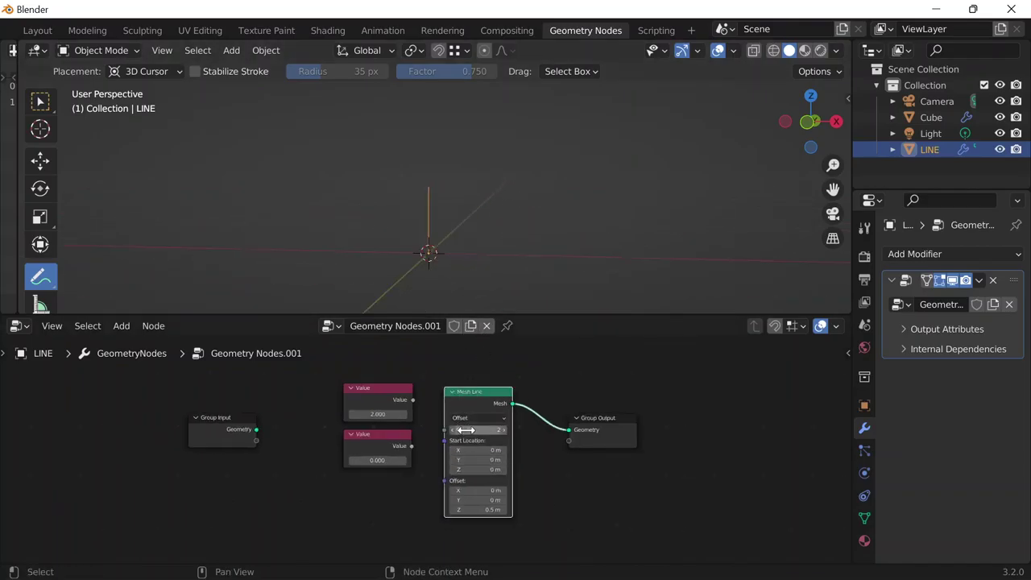
scroll(491, 451, "up", 4)
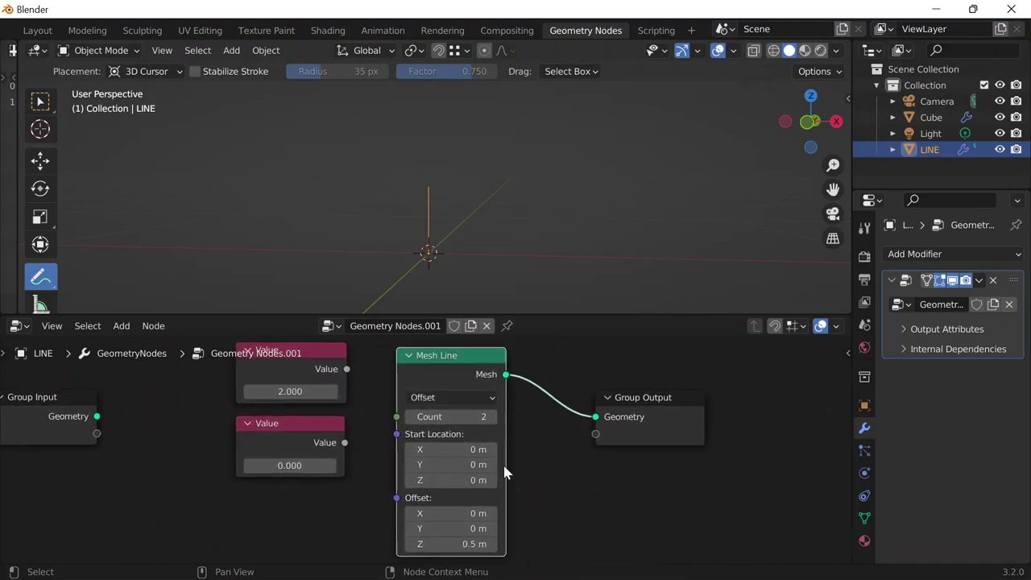
Switch to Chrome, read the Count description on the manual's Mesh Line page, and return to Blender
mouse_move(769, 570)
mouse_move(729, 566)
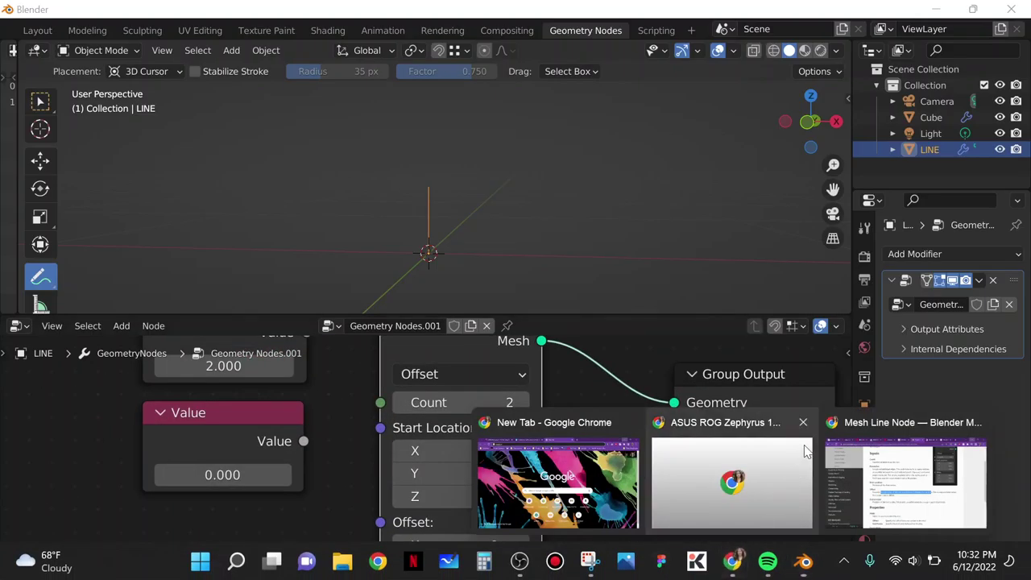
left_click(886, 463)
left_click_drag(303, 156, 454, 156)
left_click(453, 157)
left_click_drag(304, 156, 488, 156)
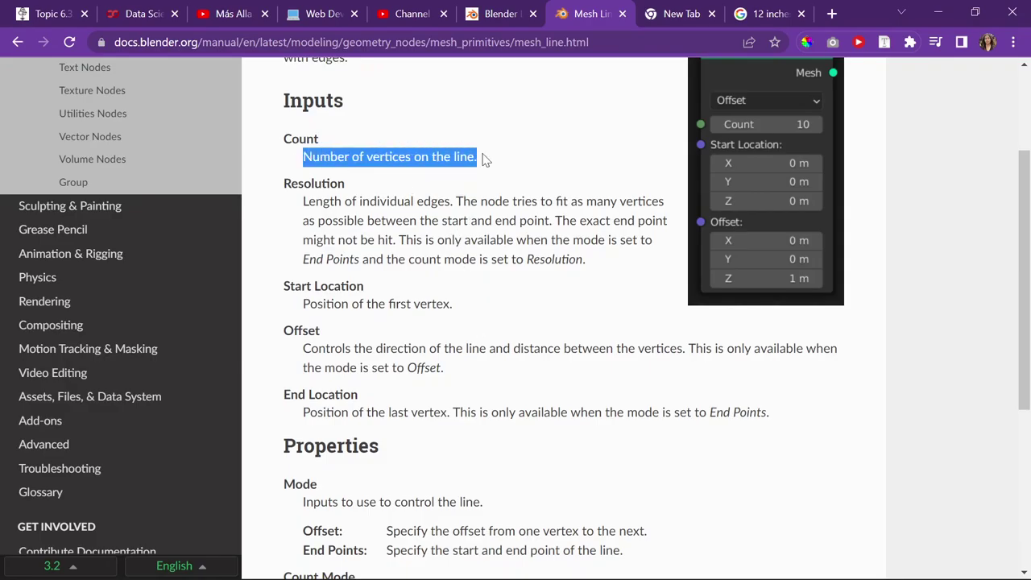
left_click(941, 13)
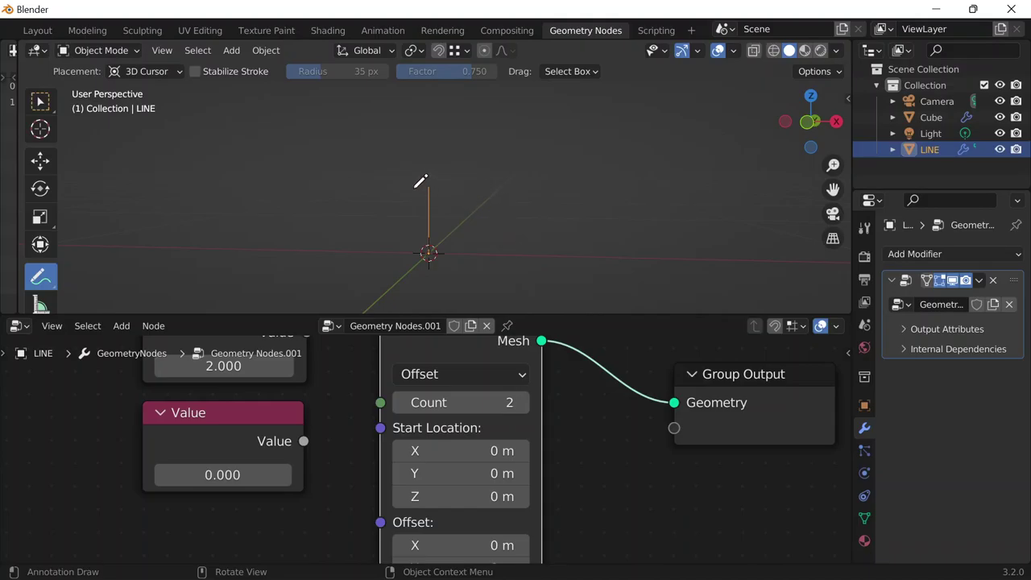
Annotate the viewport with two dots beside the line and freehand circles around its lower and upper vertices
left_click(472, 224)
left_click(474, 194)
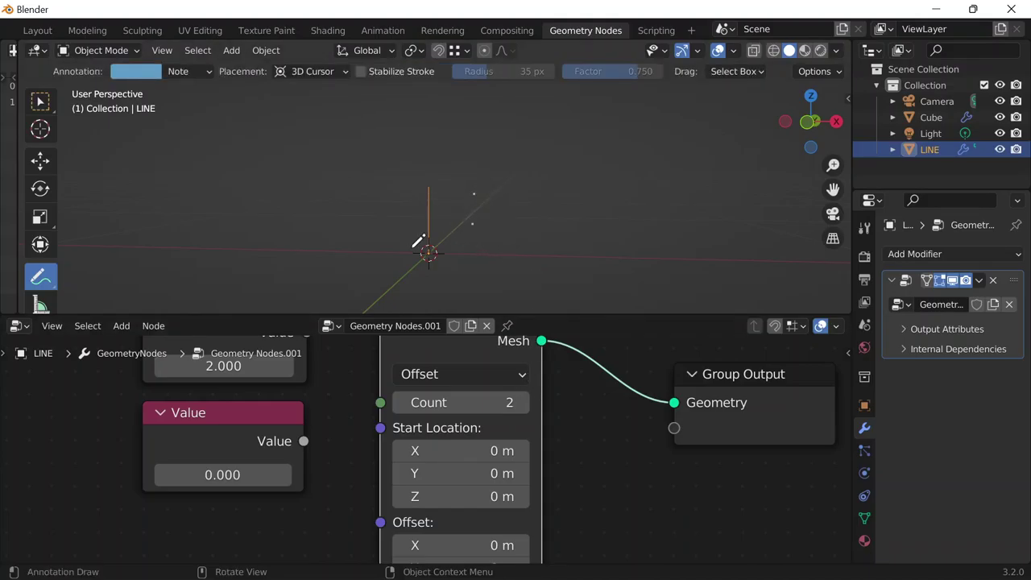
mouse_move(423, 226)
left_mouse_down()
mouse_move(429, 265)
mouse_move(420, 225)
left_mouse_up()
mouse_move(443, 179)
left_mouse_down()
mouse_move(406, 186)
mouse_move(448, 174)
left_mouse_up()
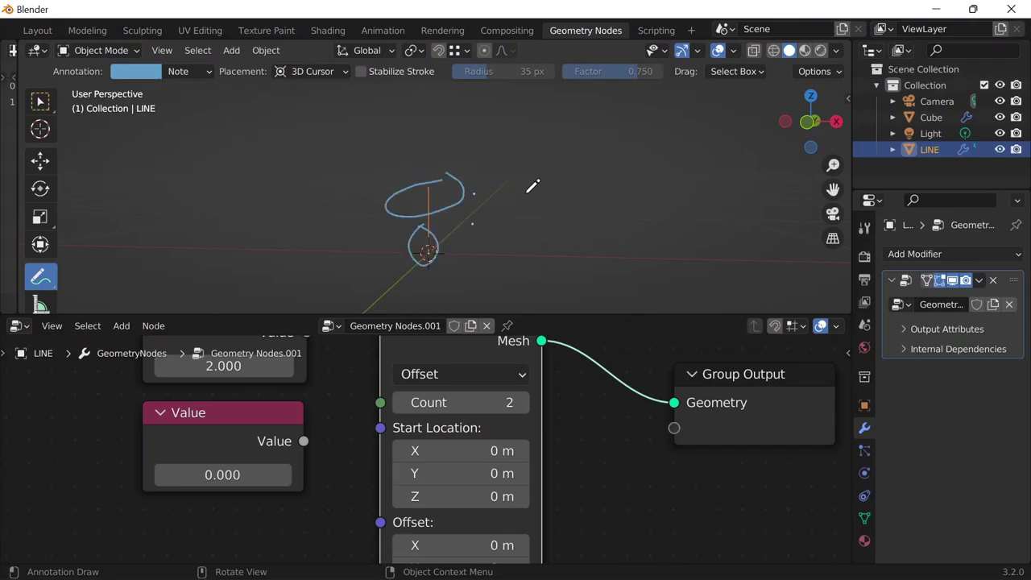
Undo the annotation dots and circles drawn around the line's vertices
key("ctrl+z")
key("ctrl+z")
key("ctrl+z")
key("ctrl+z")
key("ctrl+z")
key("ctrl+z")
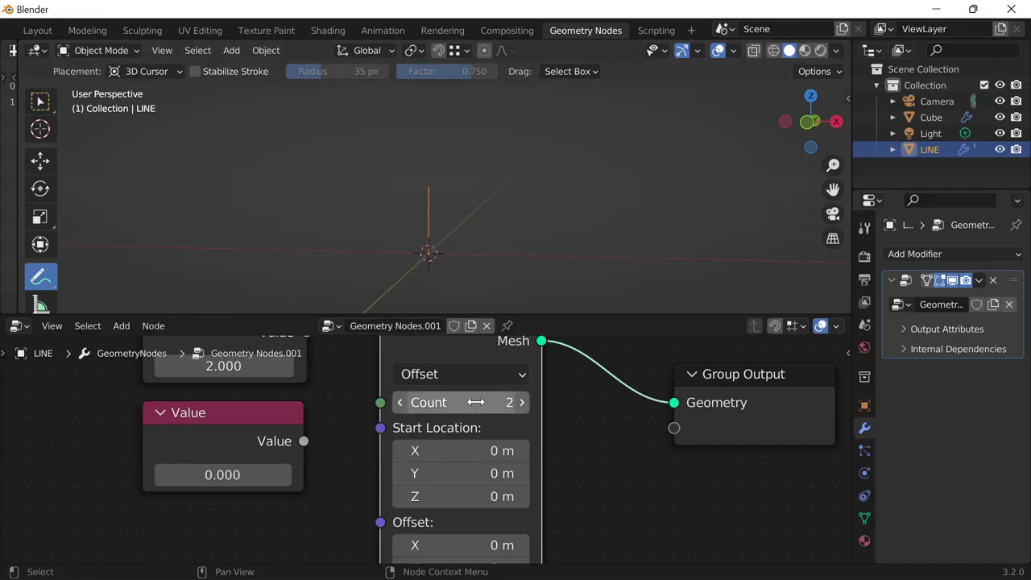
Examine the short vertical line from several angles and distances, along with the Mesh Line node's Start Location and Offset values
scroll(476, 404, "down", 4)
scroll(509, 438, "up", 4)
mouse_move(438, 231)
middle_mouse_down()
mouse_move(454, 260)
mouse_move(447, 228)
middle_mouse_up()
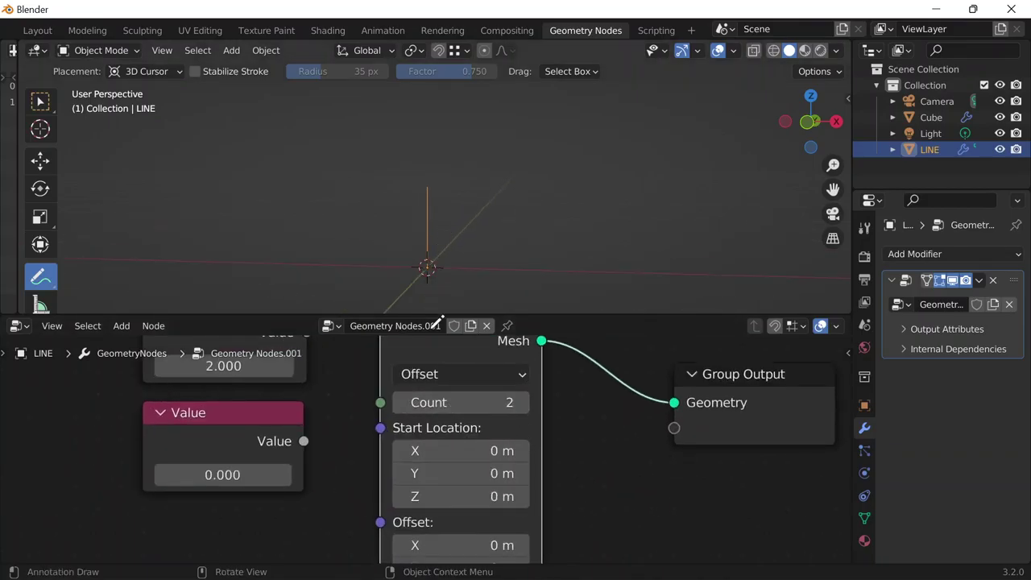
middle_click_drag(477, 307, 473, 220)
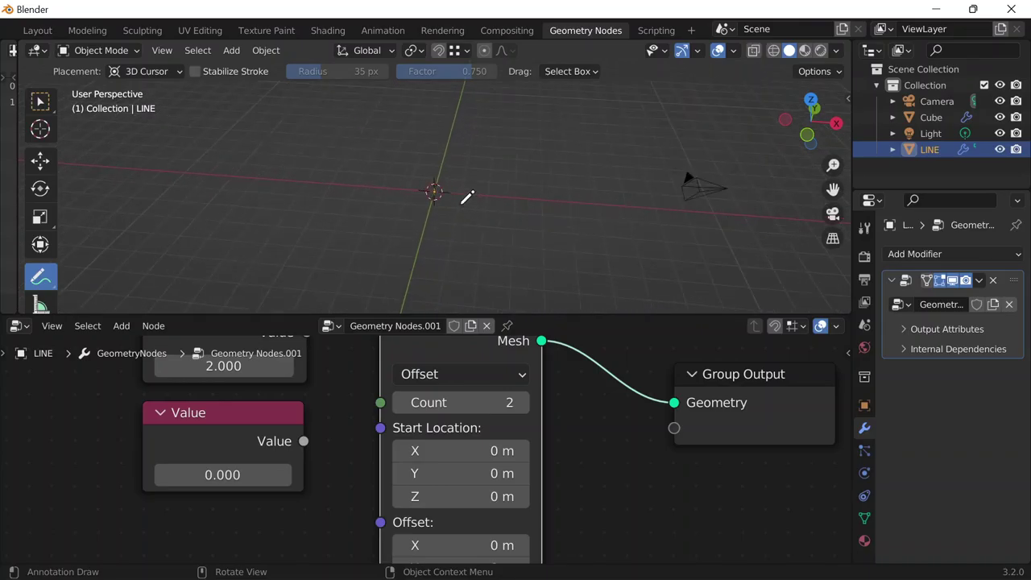
mouse_move(468, 198)
middle_mouse_down()
mouse_move(467, 218)
mouse_move(451, 184)
mouse_move(450, 224)
mouse_move(451, 211)
mouse_move(432, 218)
mouse_move(435, 206)
middle_mouse_up()
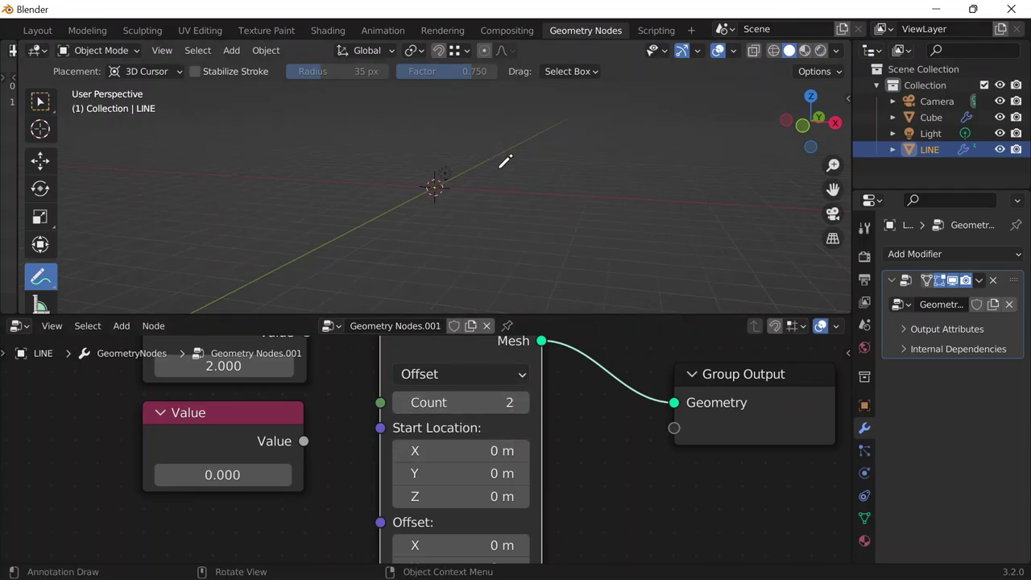
left_click_drag(493, 357, 497, 285)
scroll(509, 382, "down", 4)
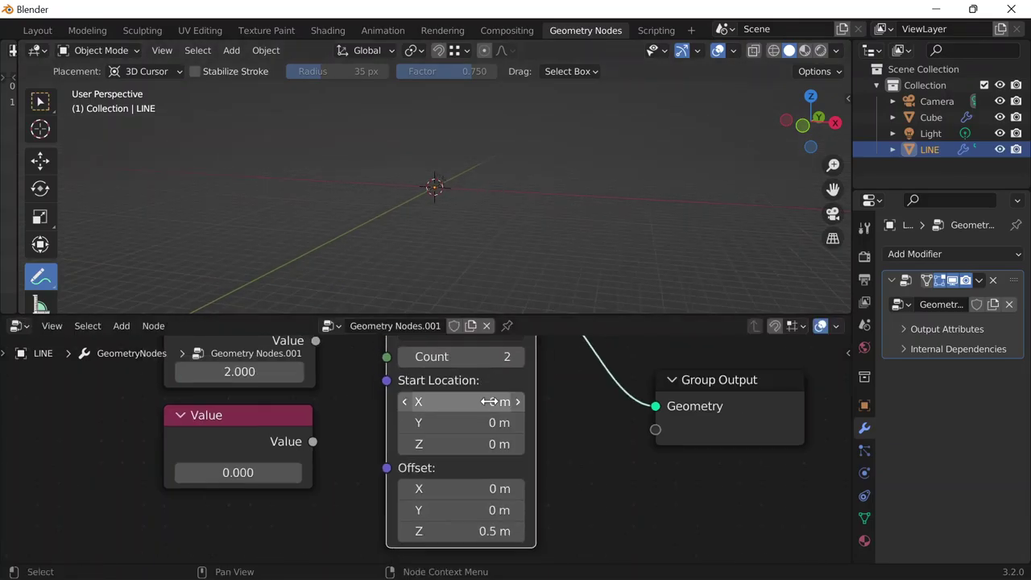
scroll(509, 382, "up", 4)
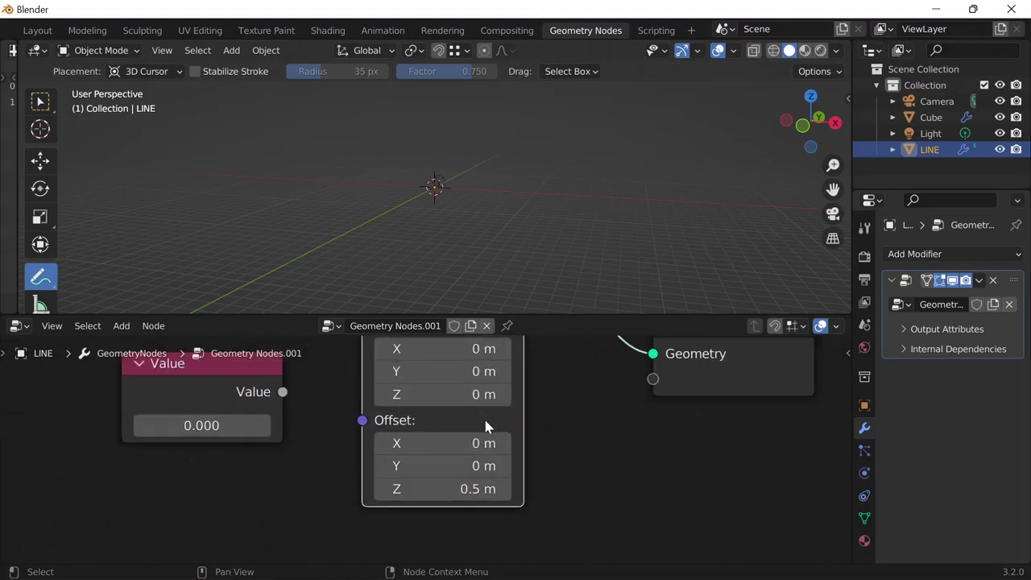
middle_click_drag(532, 390, 516, 418)
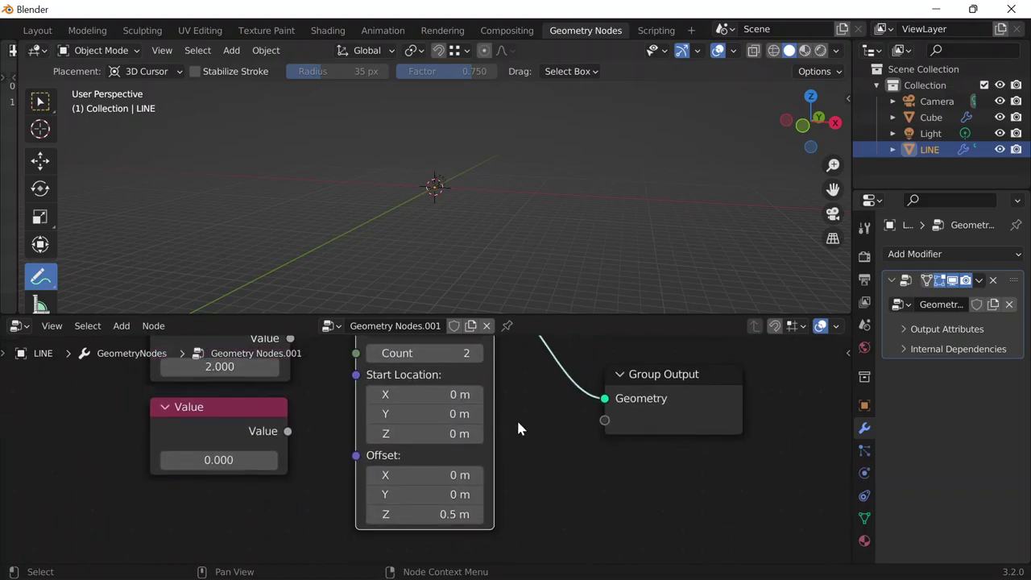
middle_click_drag(484, 143, 484, 152)
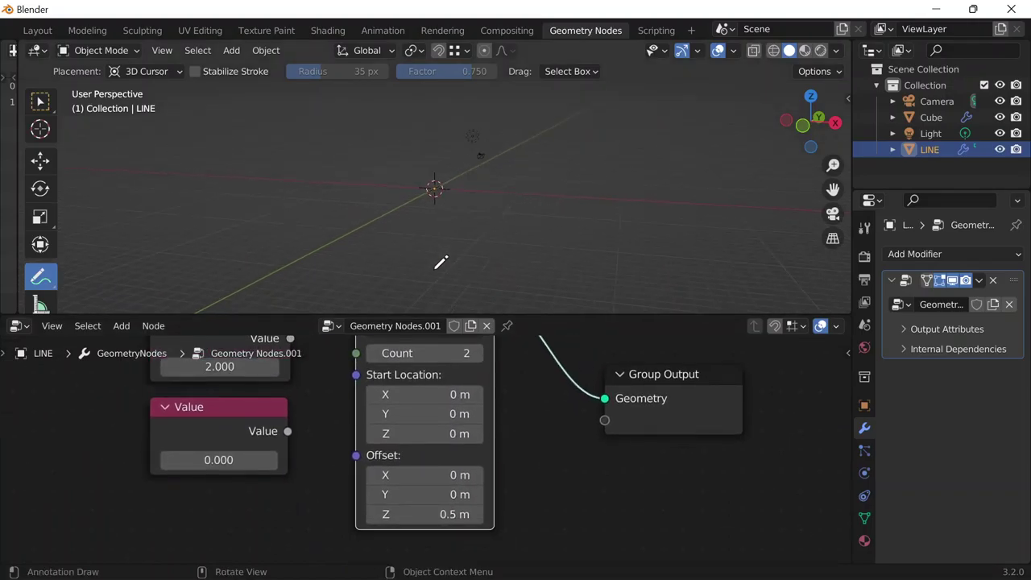
scroll(493, 186, "up", 2)
middle_click_drag(499, 179, 481, 245)
middle_click_drag(452, 282, 463, 246)
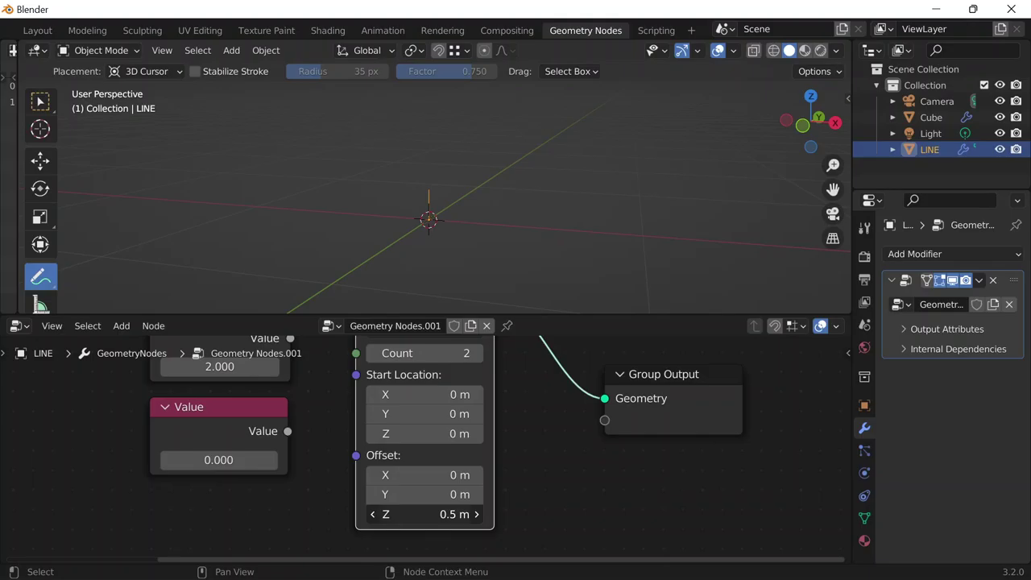
Set the Mesh Line's Z offset to 5 m and annotate a vertical stroke beside the line
left_click_drag(425, 514, 500, 514)
middle_click_drag(445, 248, 444, 143)
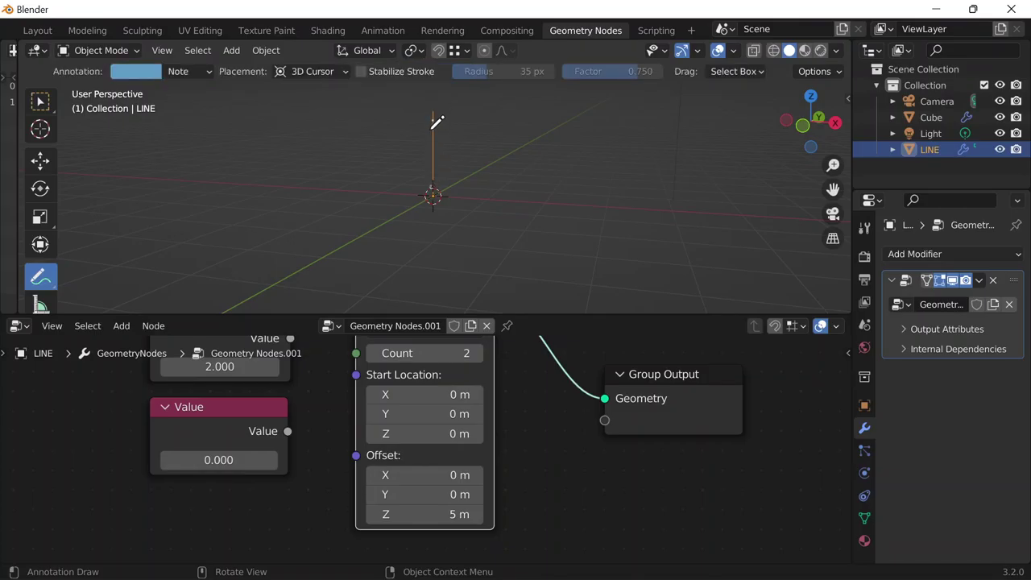
left_click_drag(428, 121, 427, 165)
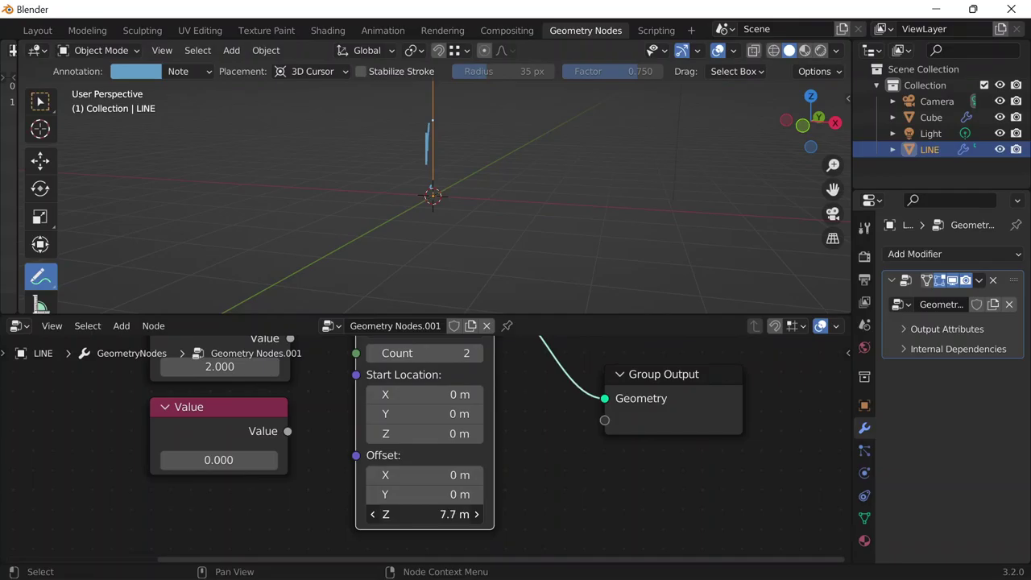
Set the Mesh Line's Z offset to 9 m and annotate a circle and strokes around the middle of the line
left_click_drag(424, 514, 442, 514)
left_click_drag(436, 141, 430, 167)
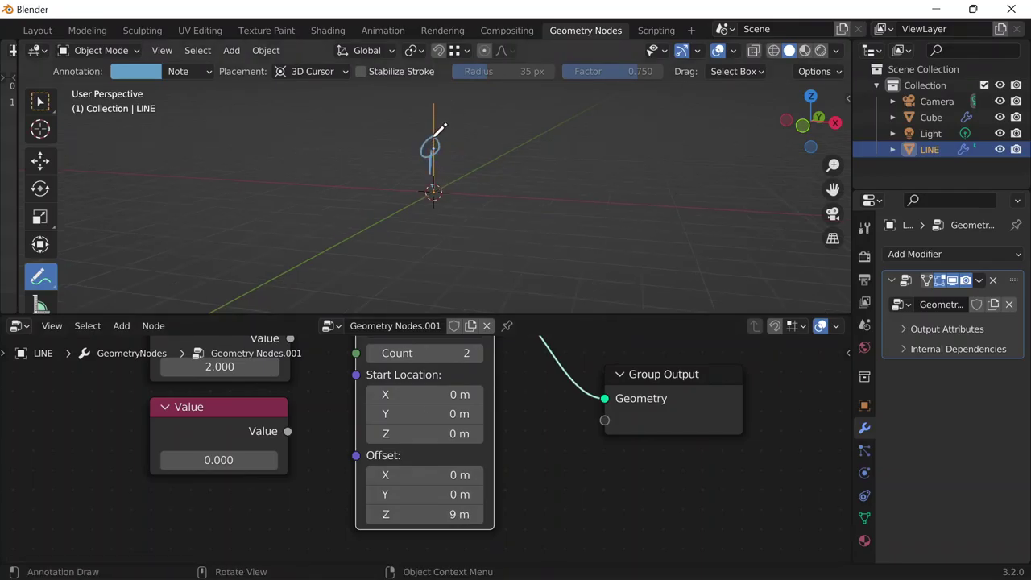
mouse_move(434, 121)
left_mouse_down()
mouse_move(426, 176)
mouse_move(426, 149)
left_mouse_up()
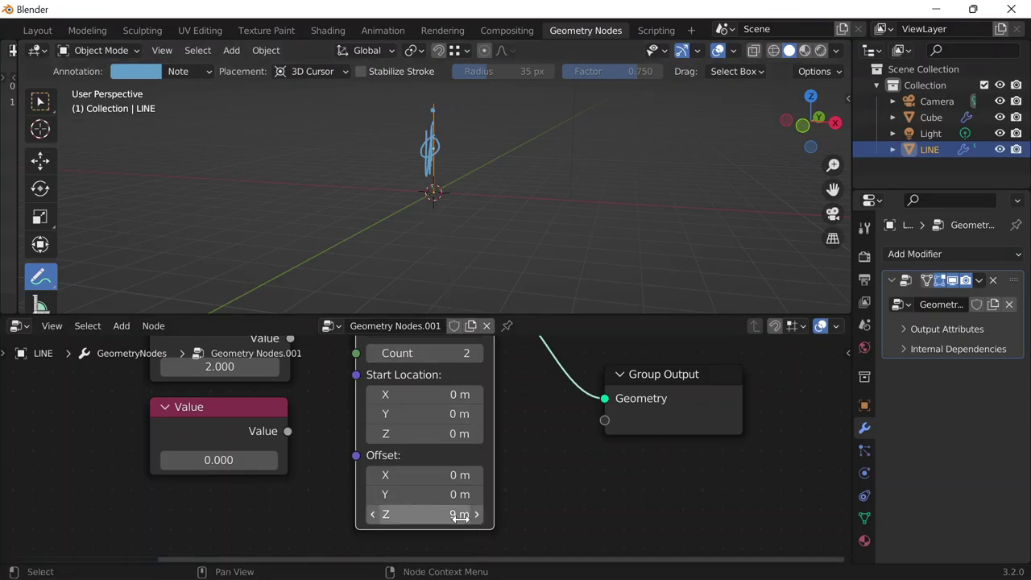
scroll(486, 164, "up", 3)
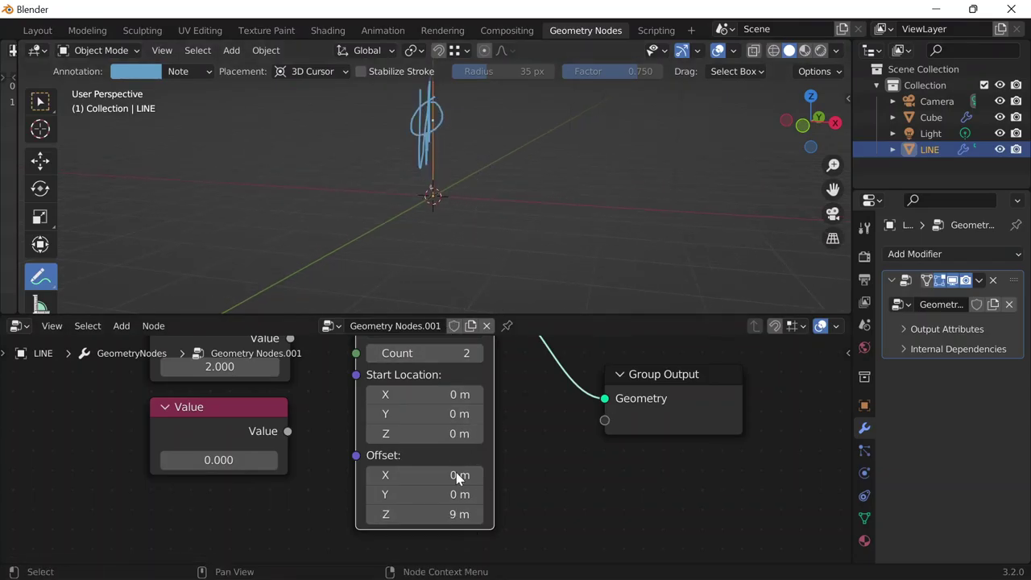
scroll(442, 193, "down", 3)
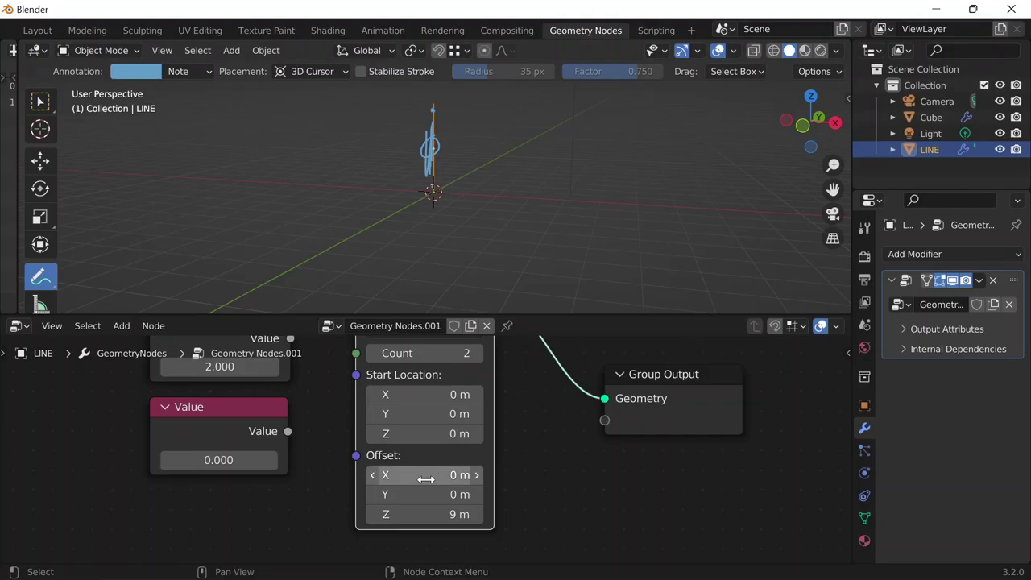
Try Mesh Line offsets of 12.4 m in X and 5 m in Y, and reset both to 0 m
left_click_drag(426, 489, 461, 490)
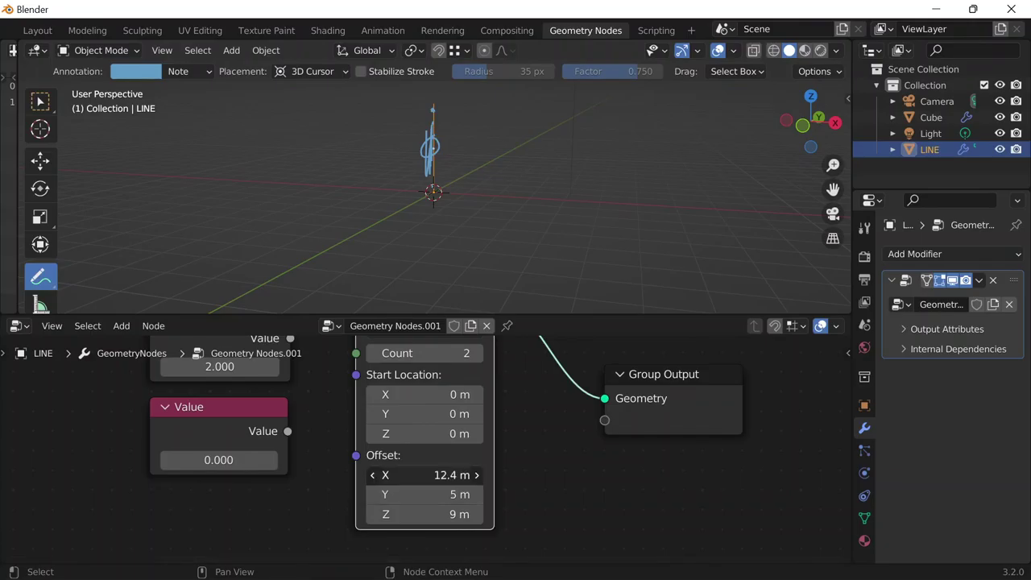
left_click_drag(453, 475, 379, 476)
left_click(451, 475)
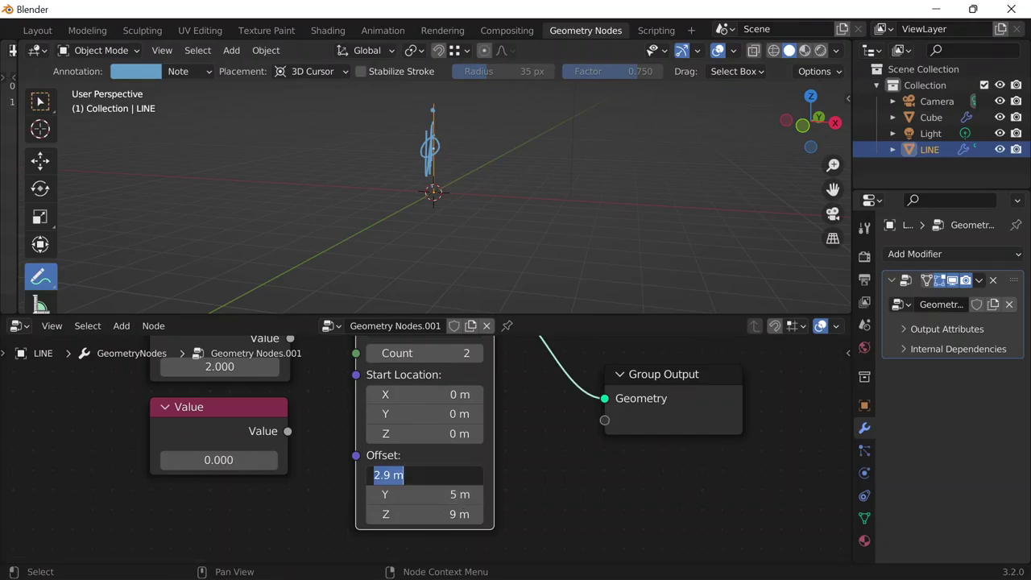
type("0")
key("Tab")
key("BackSpace")
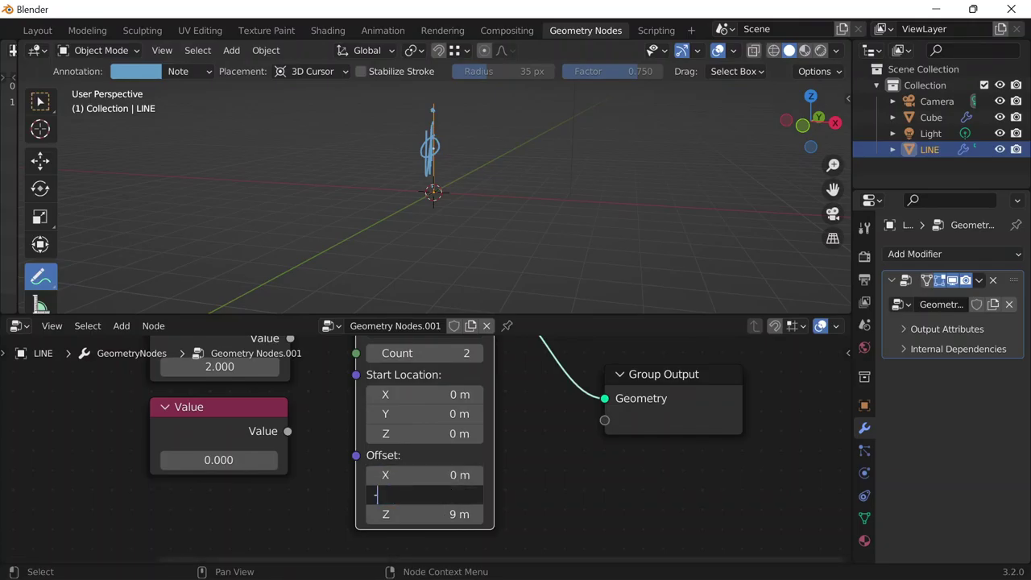
type("0")
key("Return")
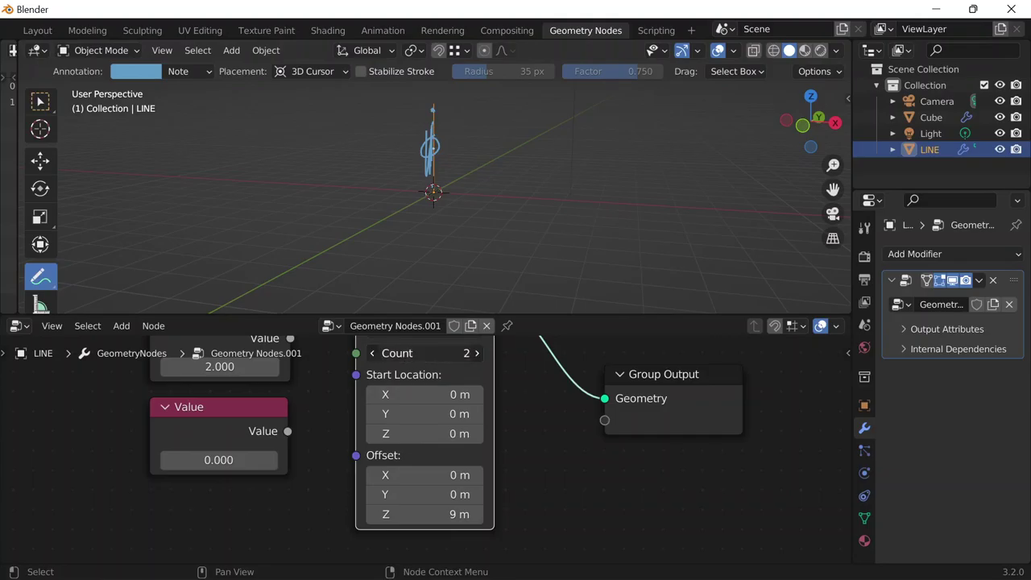
Raise the Mesh Line's Count to 181 and set its Z offset to 0.05 m
left_click_drag(425, 353, 555, 353)
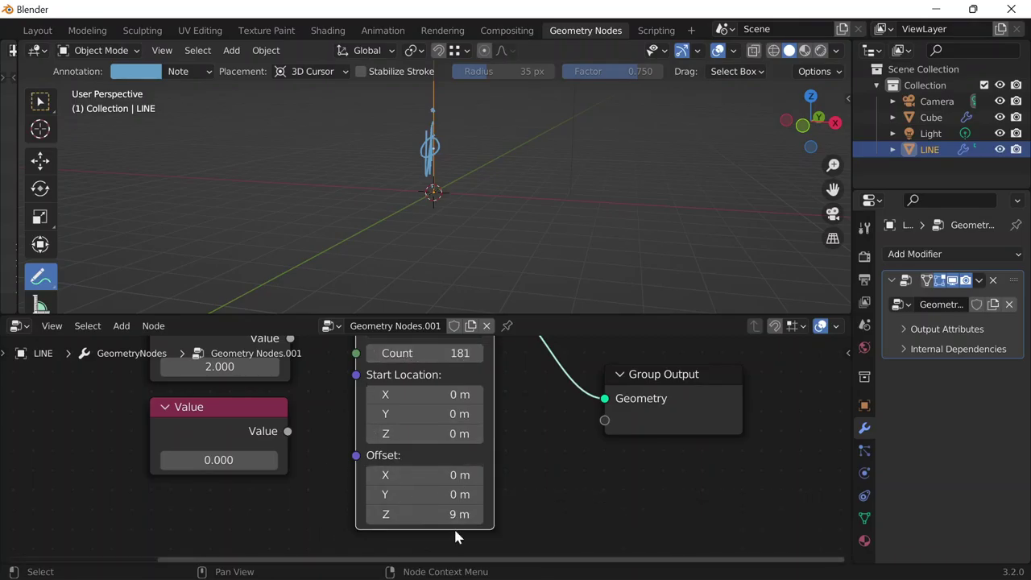
left_click_drag(459, 516, 515, 515)
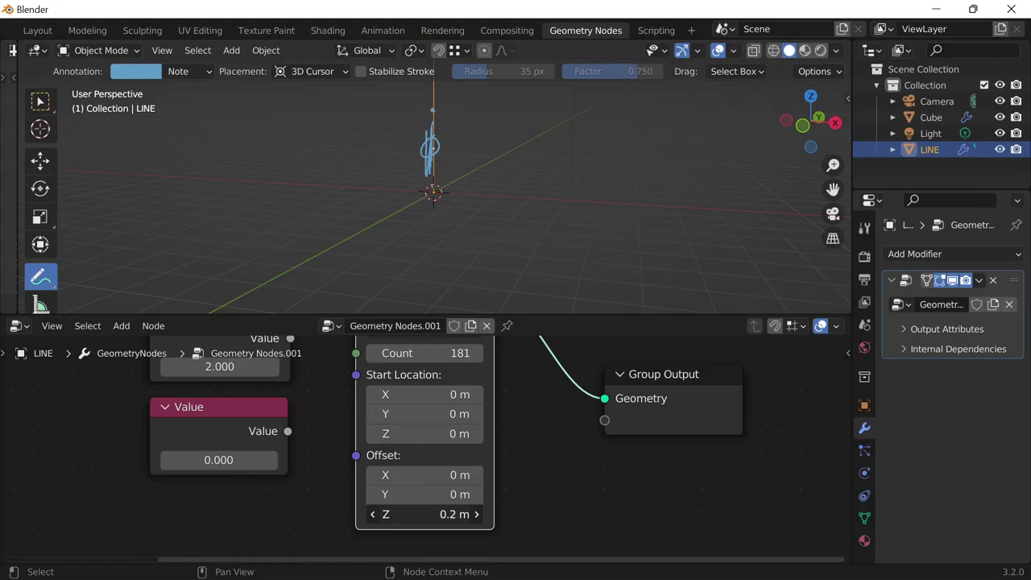
mouse_move(424, 514)
left_mouse_down()
mouse_move(403, 514)
mouse_move(436, 514)
mouse_move(420, 514)
left_mouse_up()
left_click(424, 514)
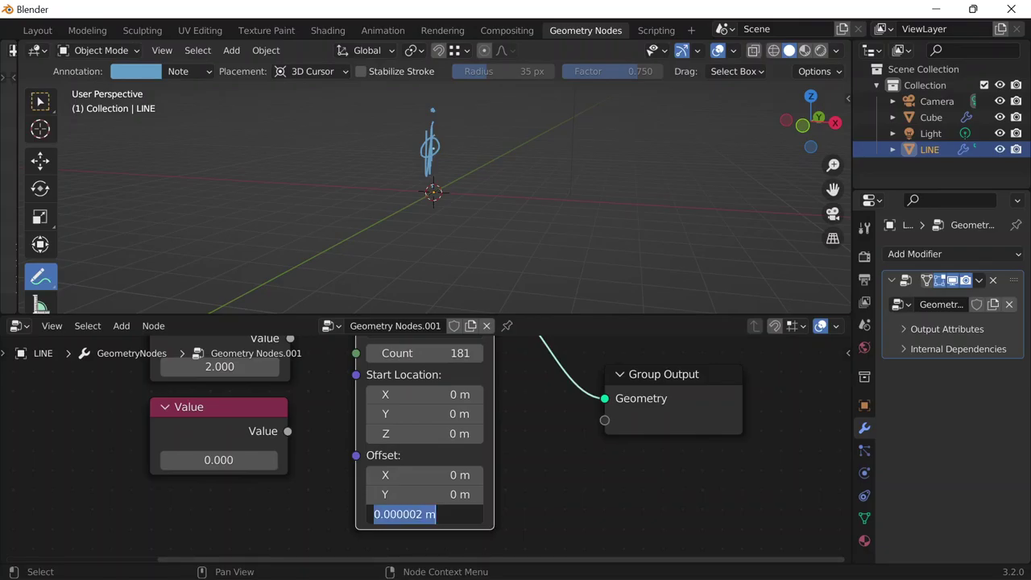
type("0.05")
key("Return")
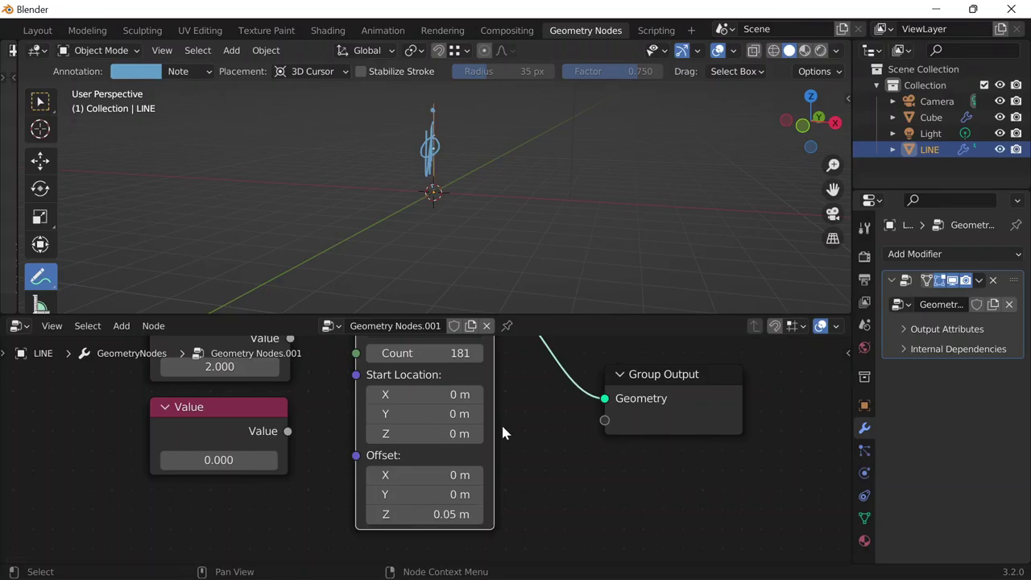
Switch the Mesh Line's Z offset to 9 m to compare the line's length, and restore it to 0.05 m
left_click(455, 514)
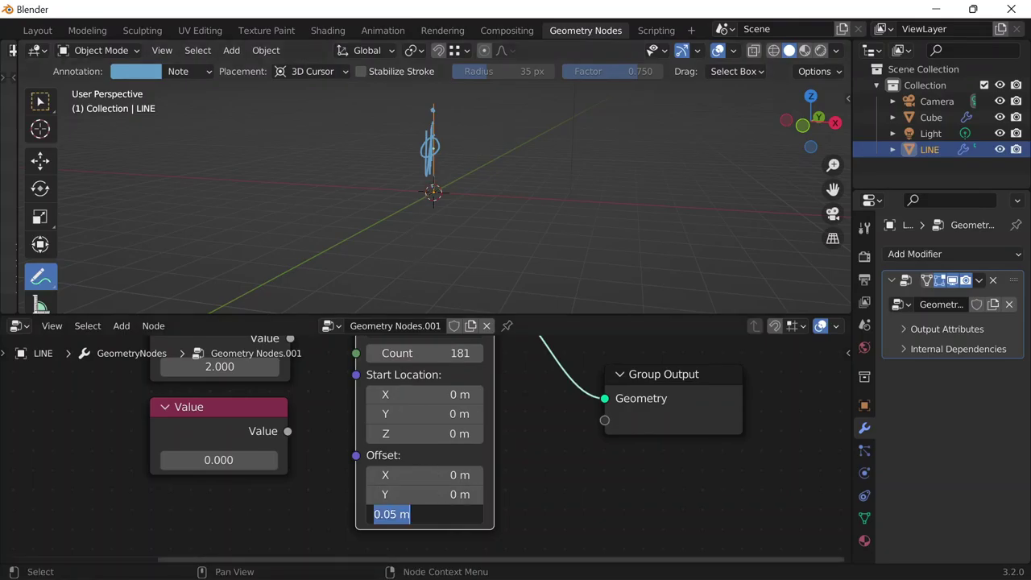
type("9")
key("Return")
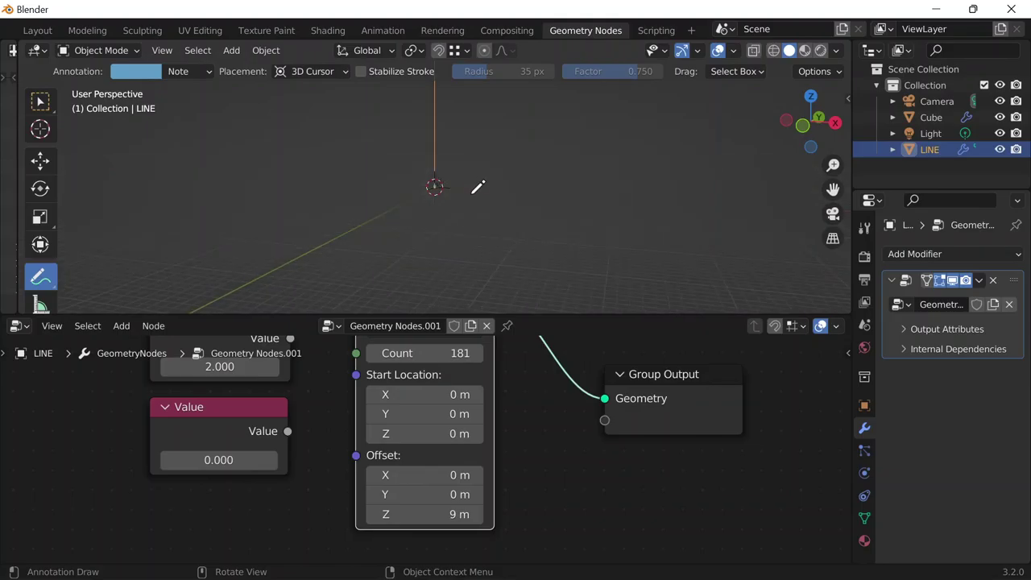
left_click(425, 514)
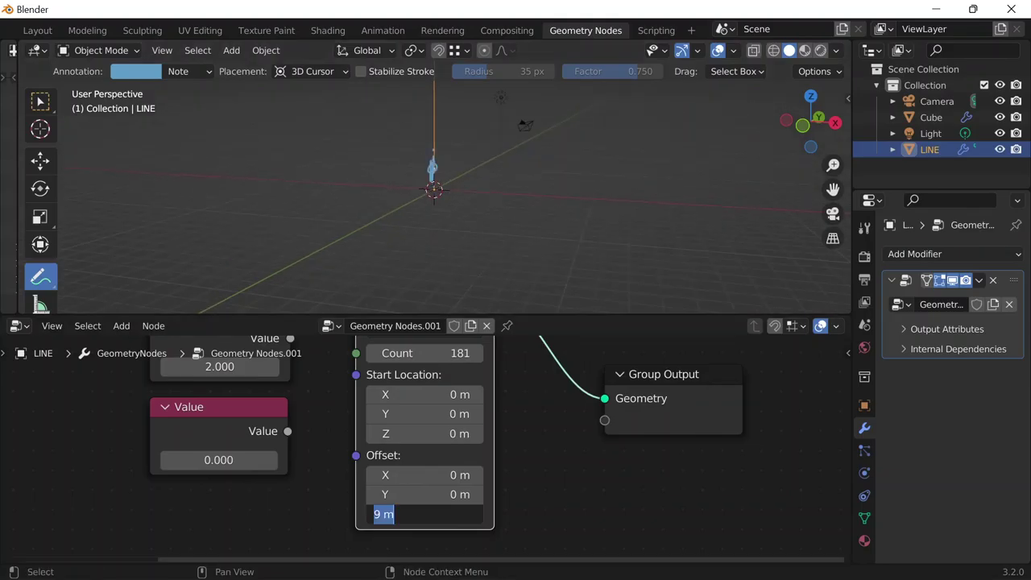
type("0.05")
key("Return")
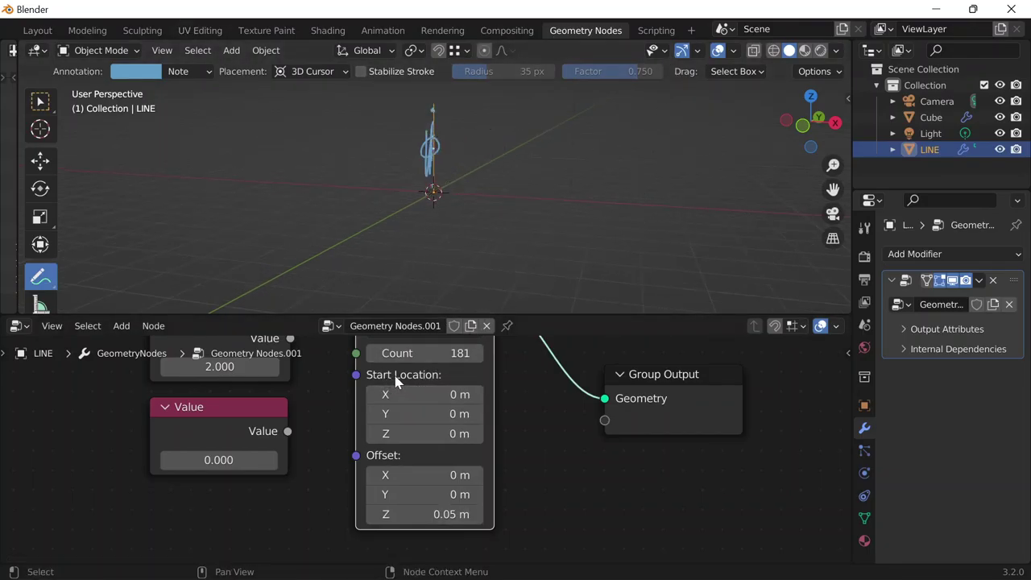
left_click_drag(395, 380, 396, 384)
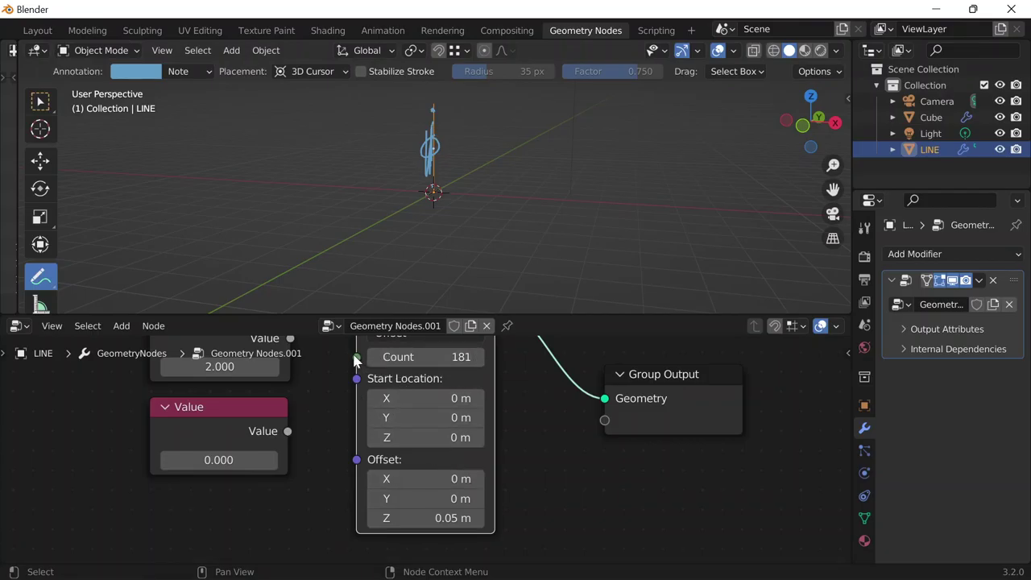
left_click_drag(355, 360, 274, 378)
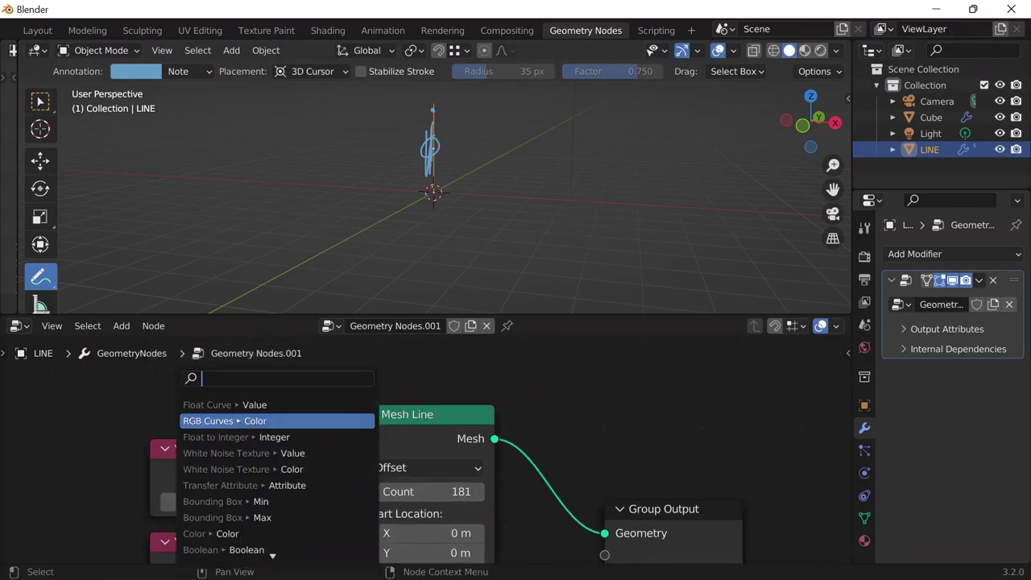
scroll(463, 351, "down", 2)
left_click(464, 351)
scroll(465, 355, "down", 3)
middle_click_drag(527, 366, 531, 275)
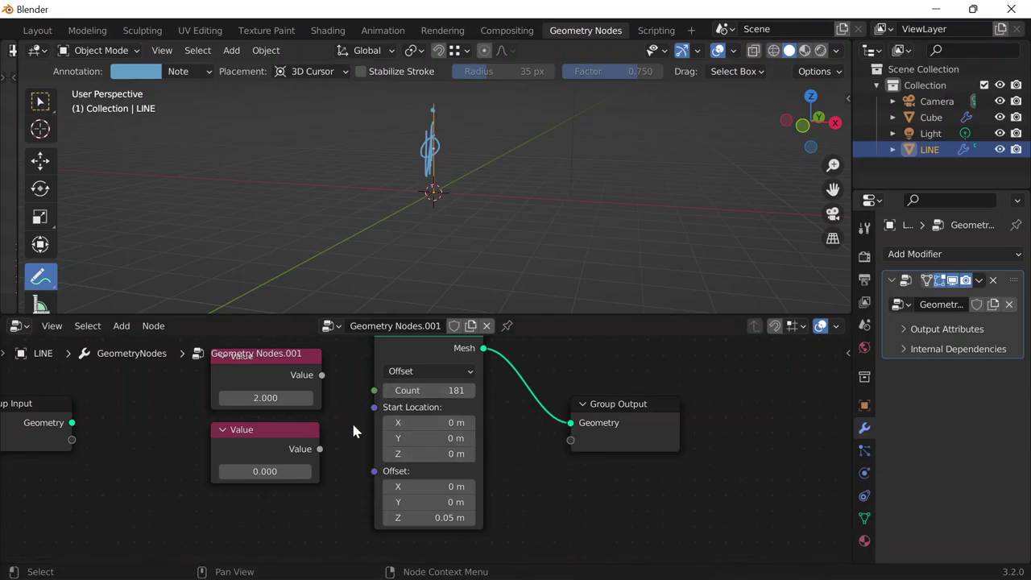
Shift the Mesh Line's Start Location to X 17.2 m, Y 27.2 m and Z 2.2 m, and view the moved line
left_click(430, 427)
left_click_drag(430, 422, 432, 457)
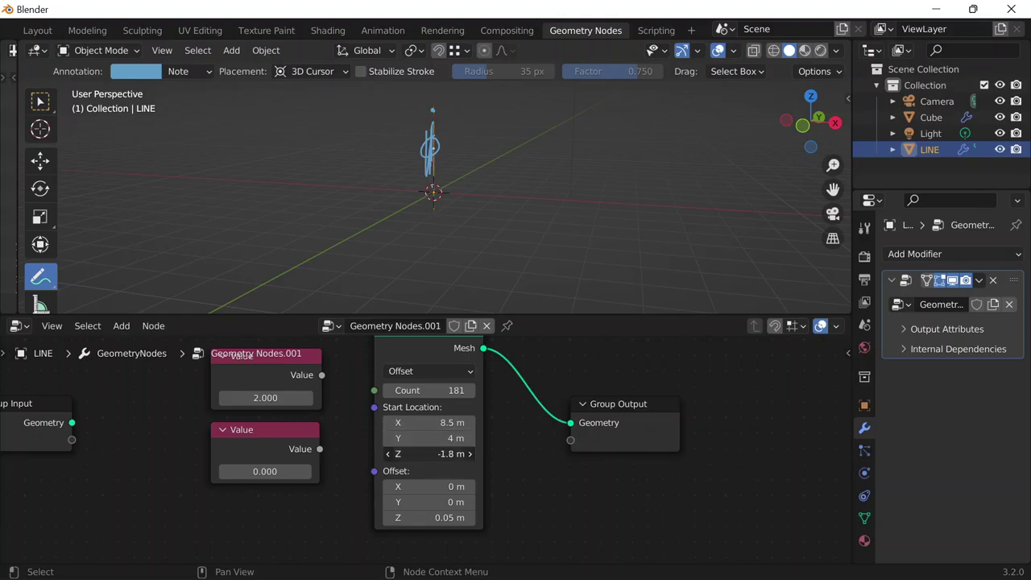
mouse_move(431, 454)
left_mouse_down()
mouse_move(464, 453)
mouse_move(435, 439)
mouse_move(459, 438)
mouse_move(439, 438)
left_mouse_up()
middle_click_drag(593, 129, 467, 210)
mouse_move(445, 431)
left_mouse_down()
mouse_move(466, 432)
mouse_move(436, 423)
left_mouse_up()
scroll(442, 163, "down", 4)
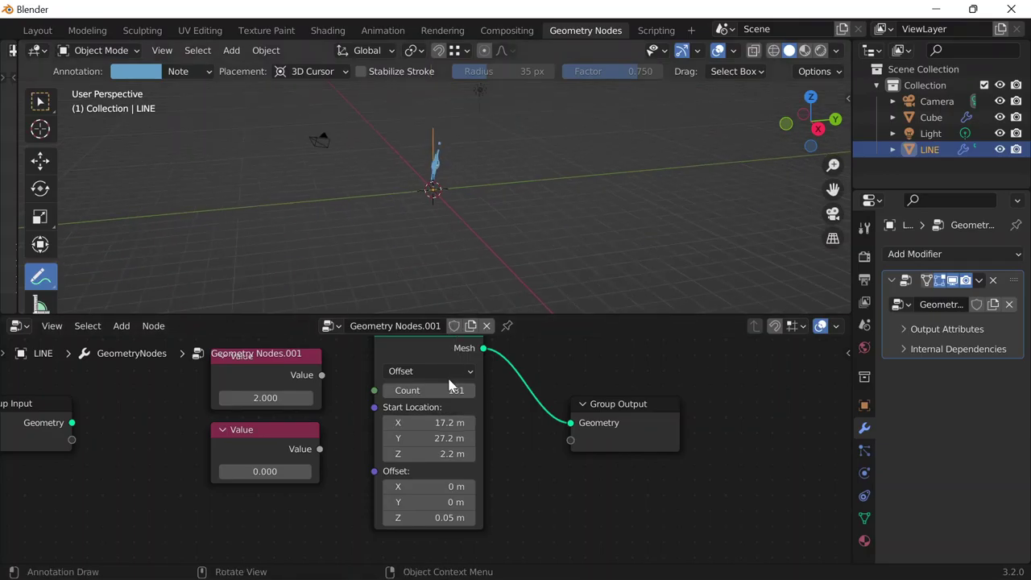
scroll(442, 163, "down", 3)
scroll(472, 240, "up", 4)
scroll(442, 391, "down", 2)
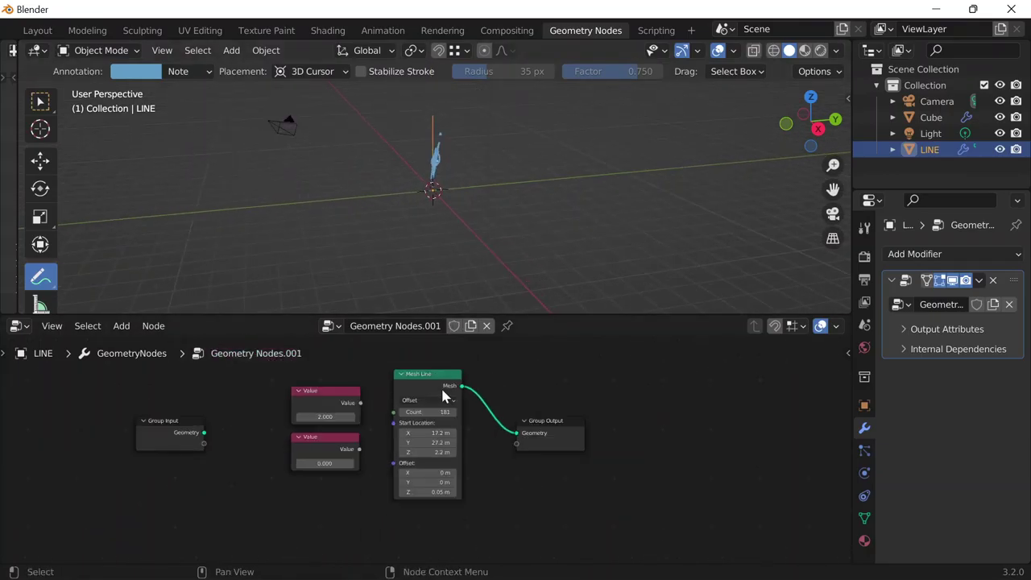
scroll(442, 390, "up", 3)
scroll(427, 414, "down", 1)
Reset the Mesh Line's Start Location to 0 m in X and Y
left_click(425, 422)
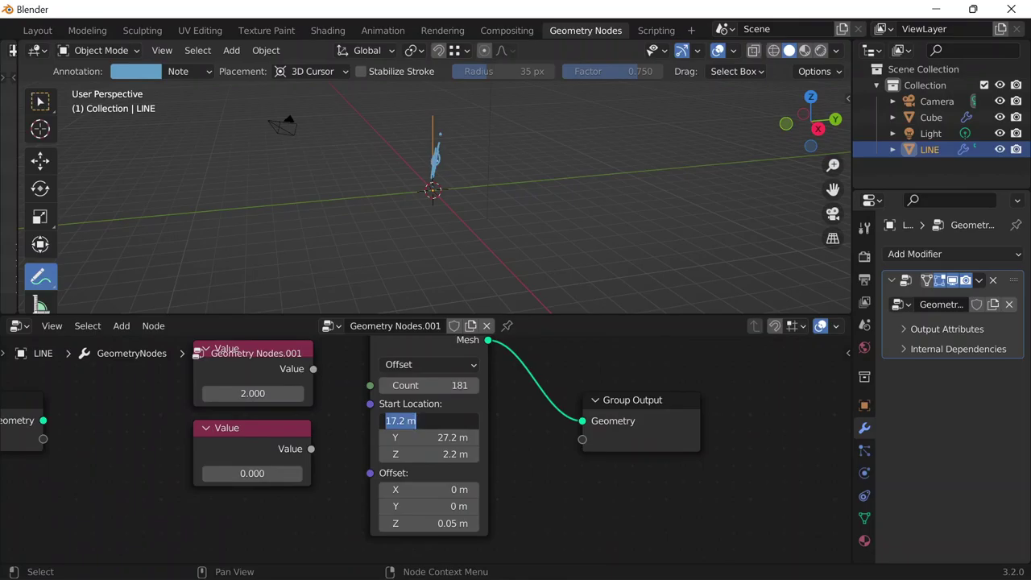
type("0")
key("Tab")
type("0")
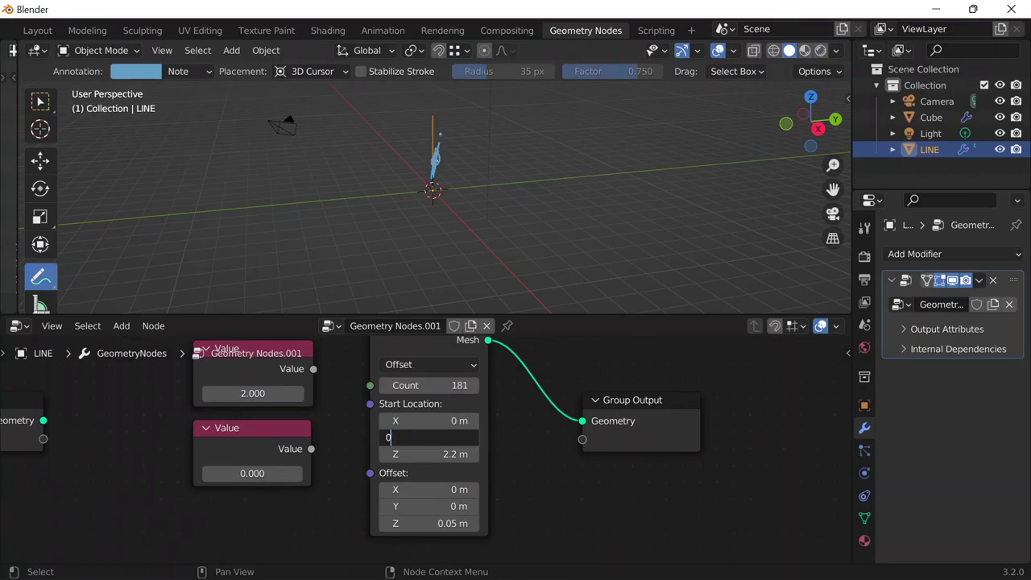
key("Return")
scroll(430, 176, "up", 3)
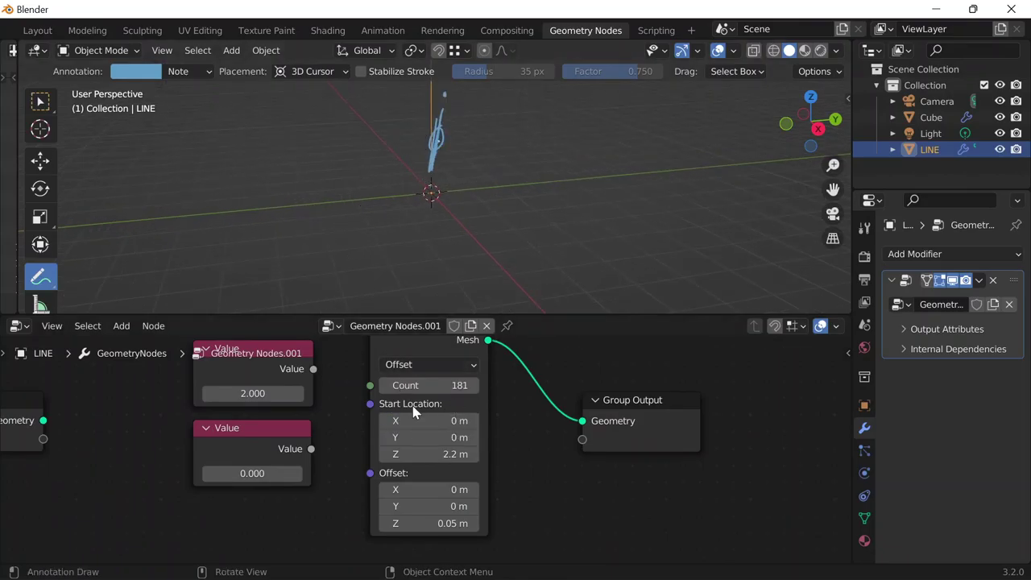
Lower the Mesh Line's Count to 162 and switch its mode to End Points
mouse_move(407, 385)
left_mouse_down()
mouse_move(375, 386)
mouse_move(400, 385)
left_mouse_up()
left_click(399, 364)
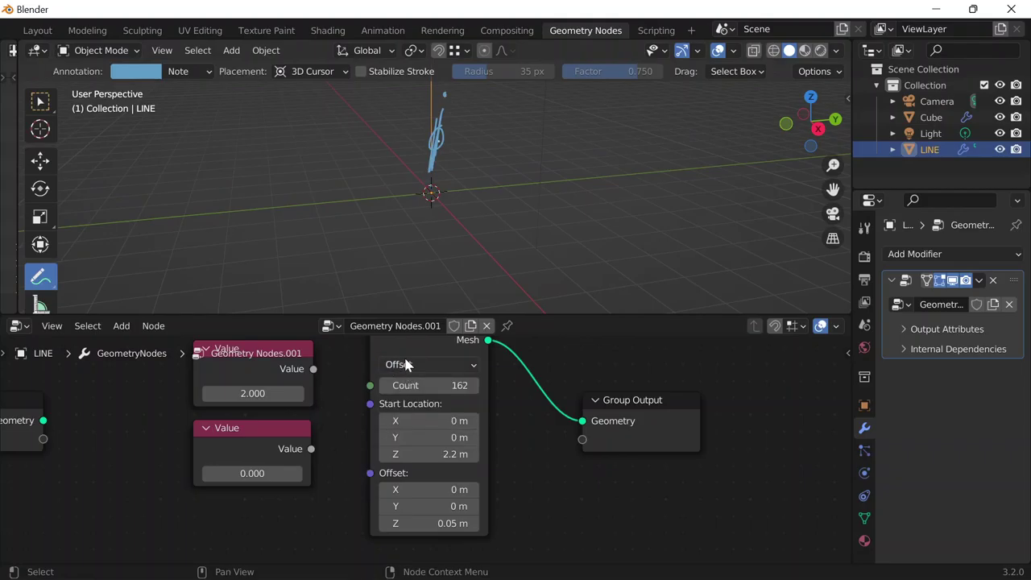
left_click(407, 364)
left_click(399, 404)
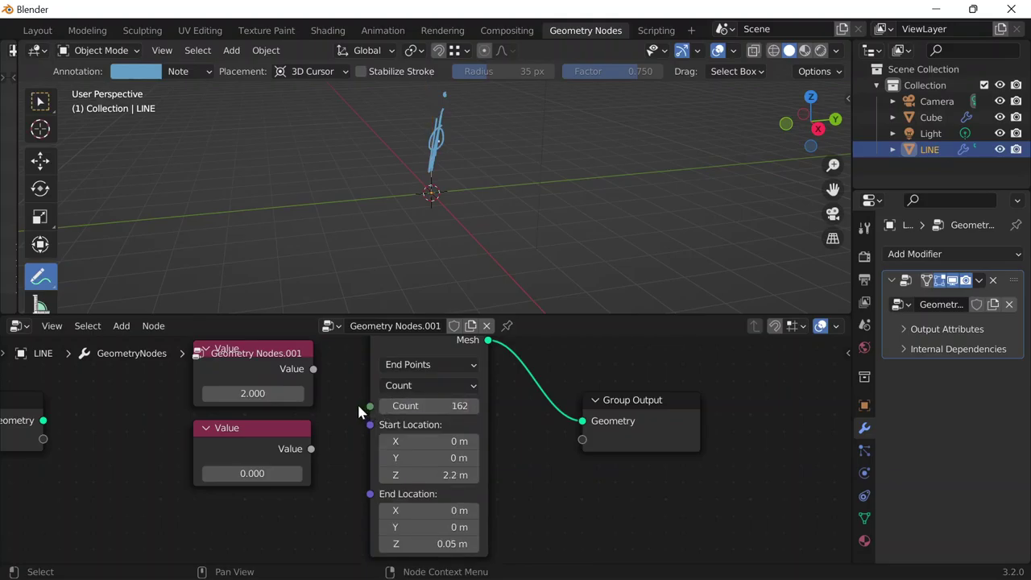
Delete the annotation layer holding the blue strokes and view the line from another angle
scroll(359, 412, "down", 2)
middle_click_drag(504, 128, 387, 105)
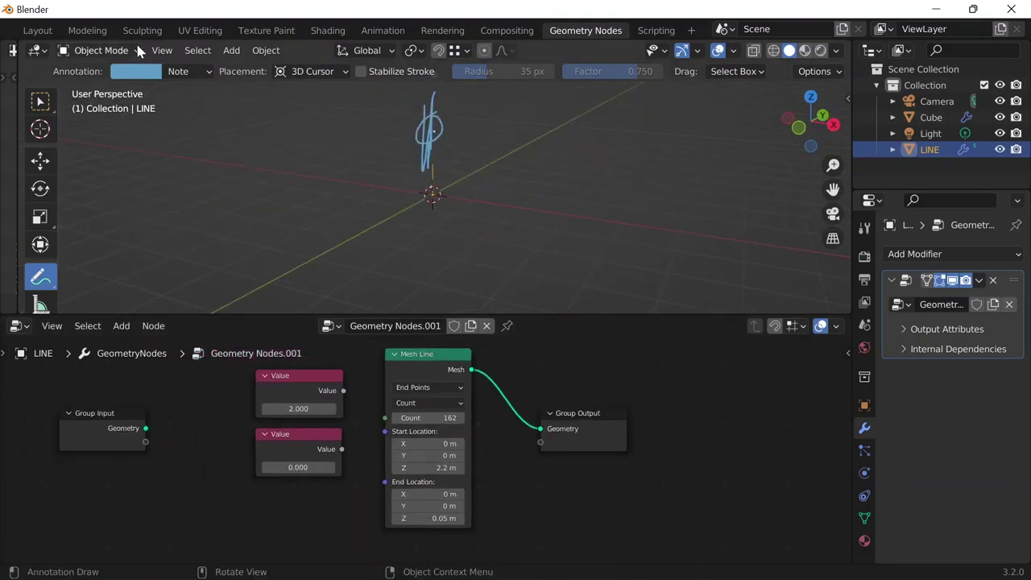
left_click(193, 71)
left_click(292, 105)
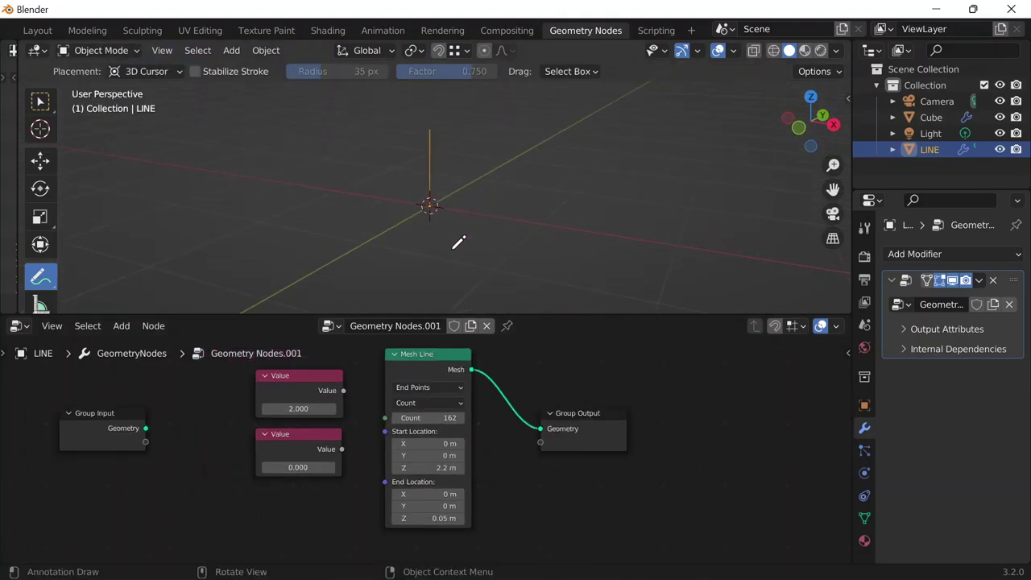
middle_click_drag(458, 242, 532, 233)
Change the Mesh Line's count mode to Resolution
scroll(467, 438, "up", 2)
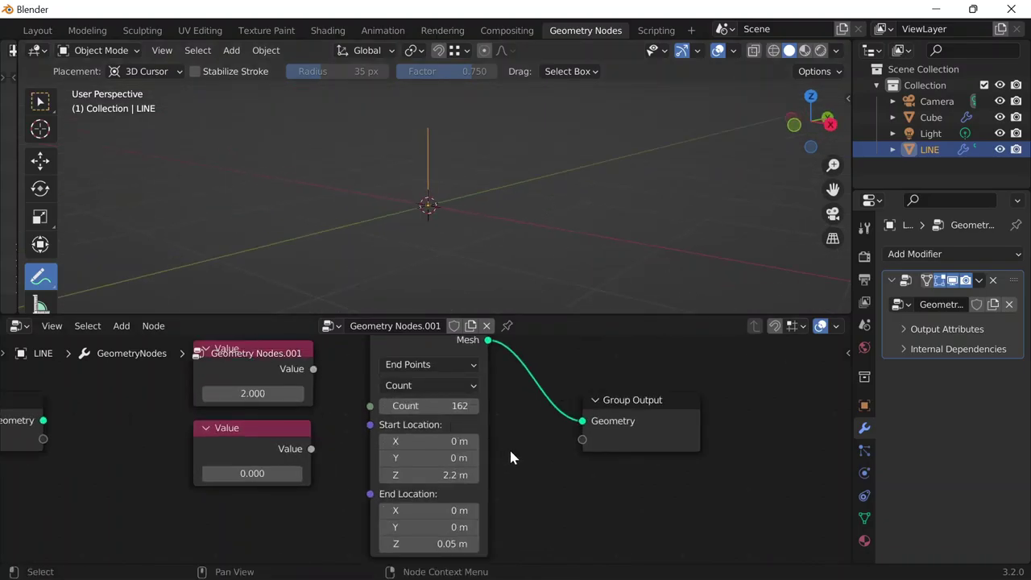
left_click(431, 385)
left_click(433, 424)
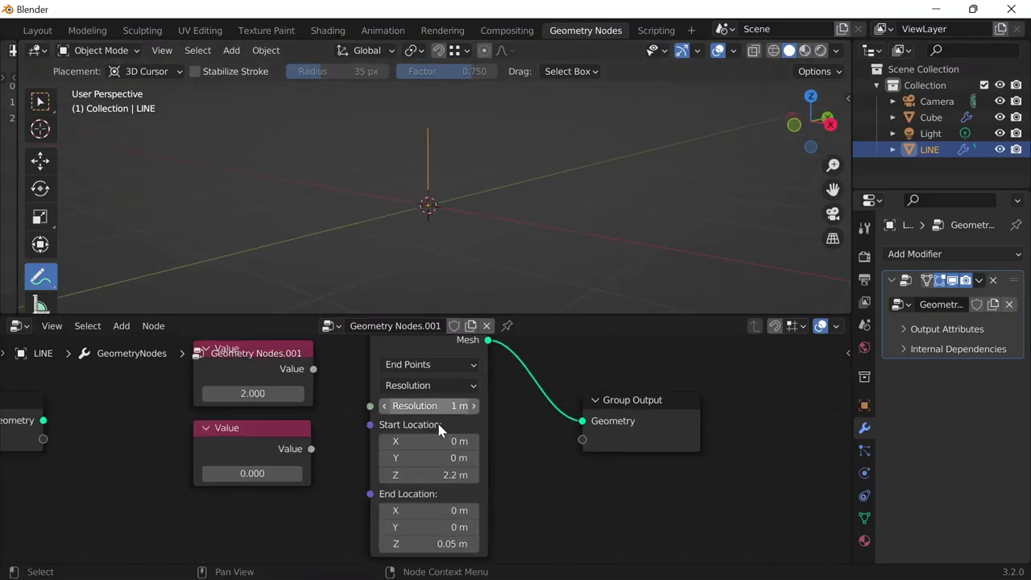
Switch to Chrome and read the Resolution input's description on the Mesh Line Node manual page, highlighting its sentences
left_click(802, 563)
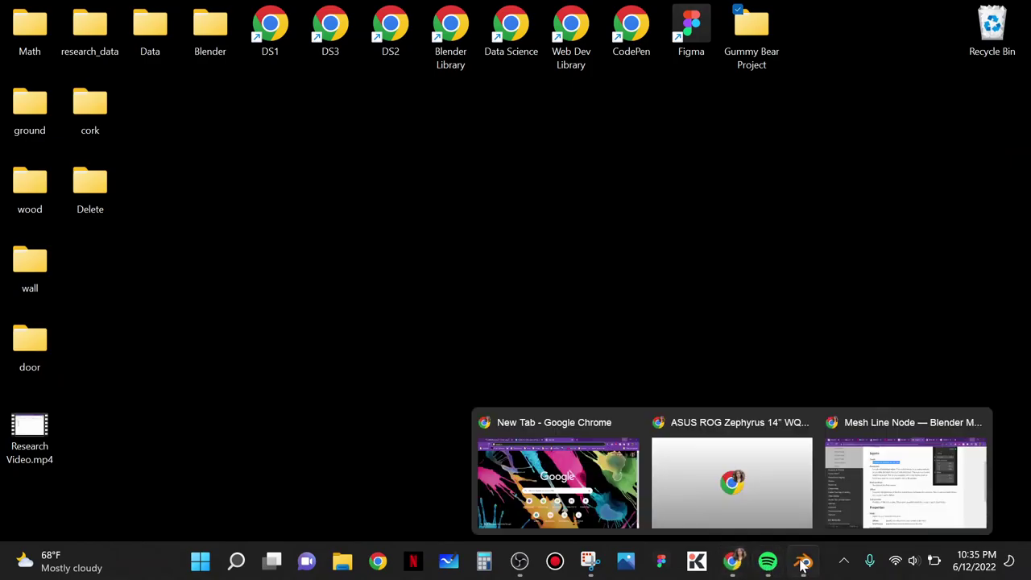
left_click(906, 480)
scroll(564, 323, "down", 2)
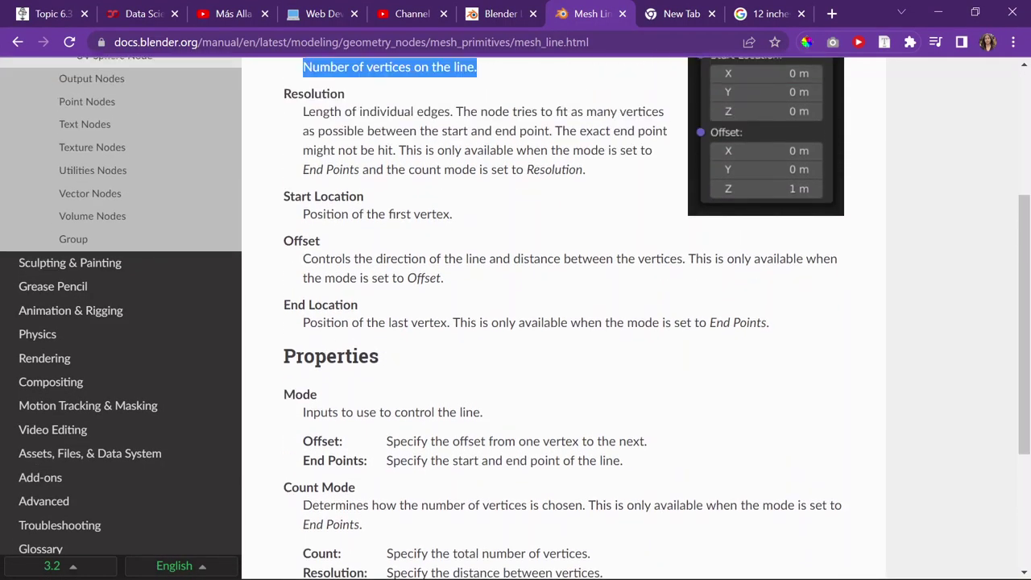
scroll(564, 322, "up", 2)
left_click_drag(302, 202, 597, 266)
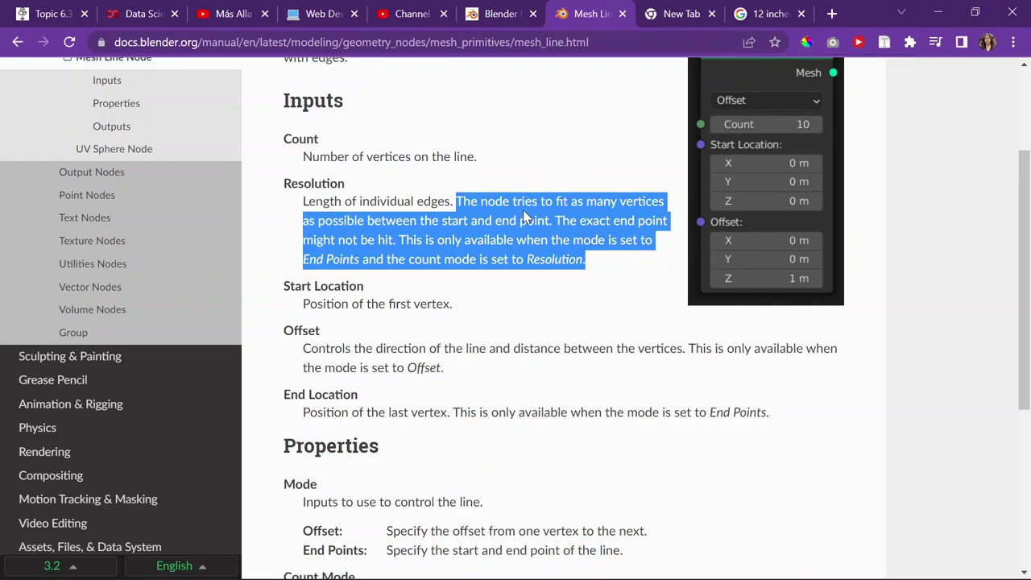
left_click_drag(445, 202, 396, 246)
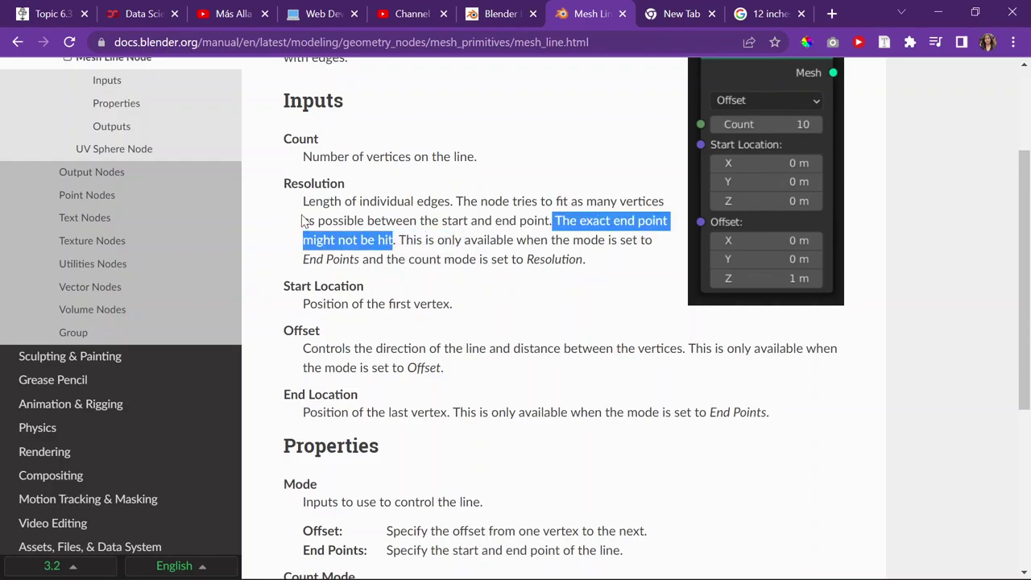
left_click_drag(304, 201, 664, 203)
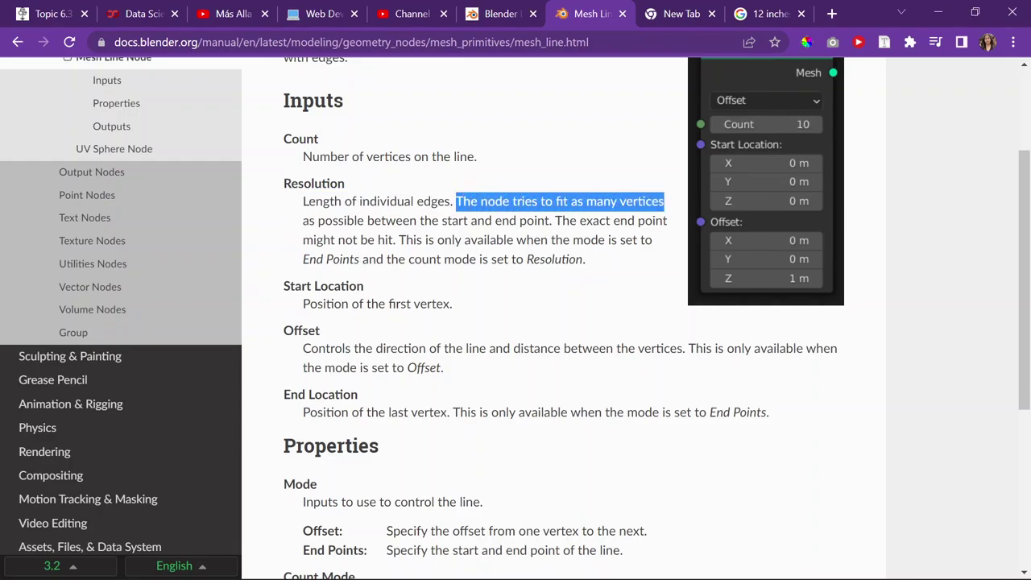
left_click_drag(310, 221, 626, 240)
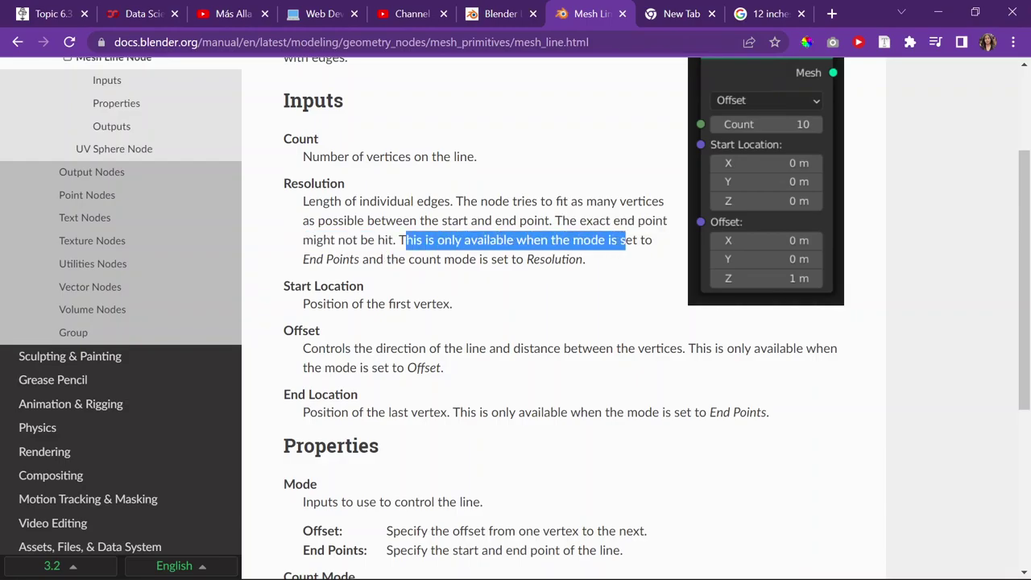
scroll(518, 244, "down", 2)
scroll(518, 243, "up", 1)
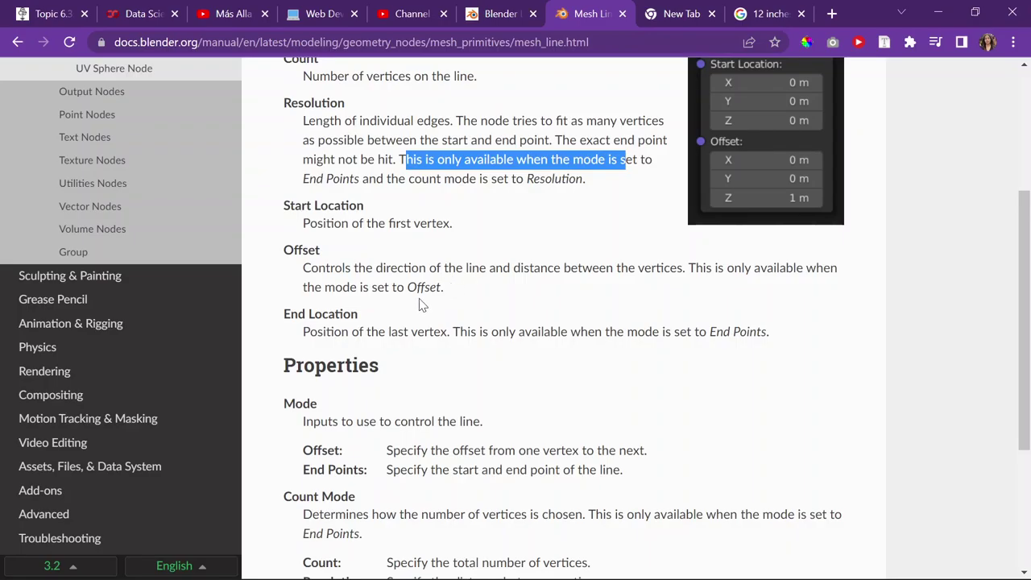
Return to Blender and set the Mesh Line's End Location to X 2.5 m and Z 1.35 m
left_click(938, 12)
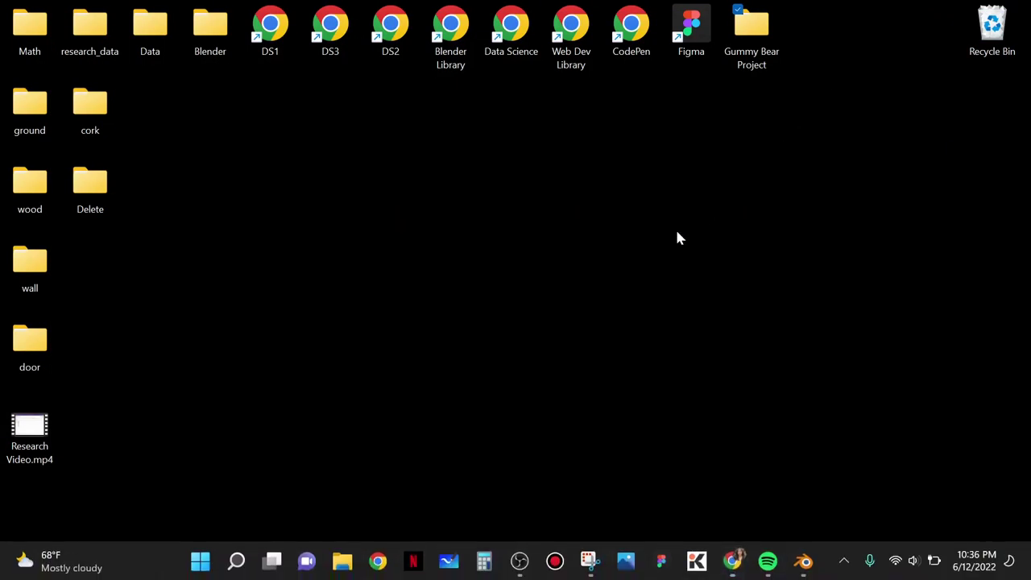
left_click(802, 562)
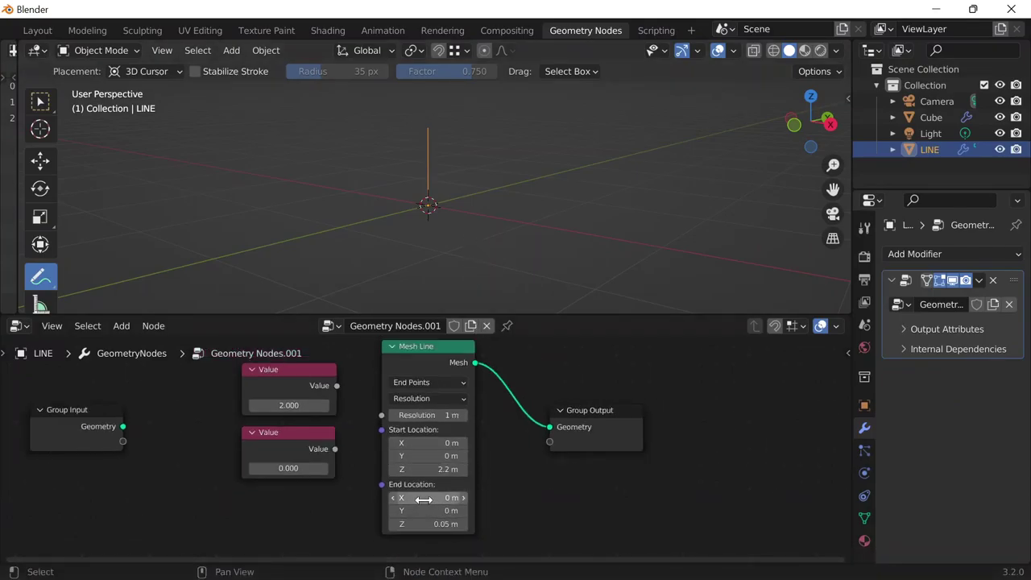
left_click_drag(424, 500, 452, 499)
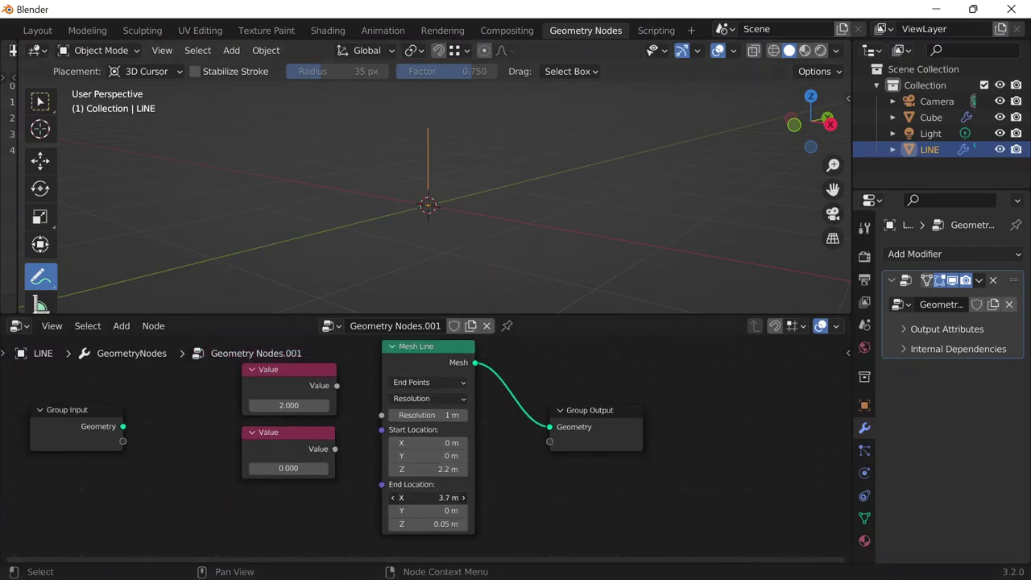
left_click_drag(423, 498, 457, 523)
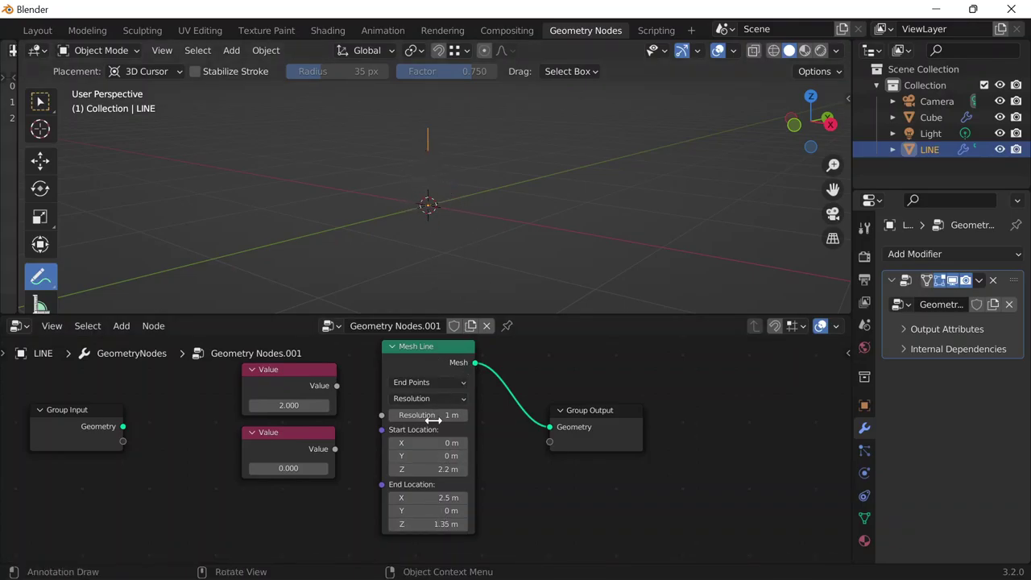
Switch the Mesh Line to Offset mode and annotate its lower end with a tick and the height 2.2
left_click(431, 383)
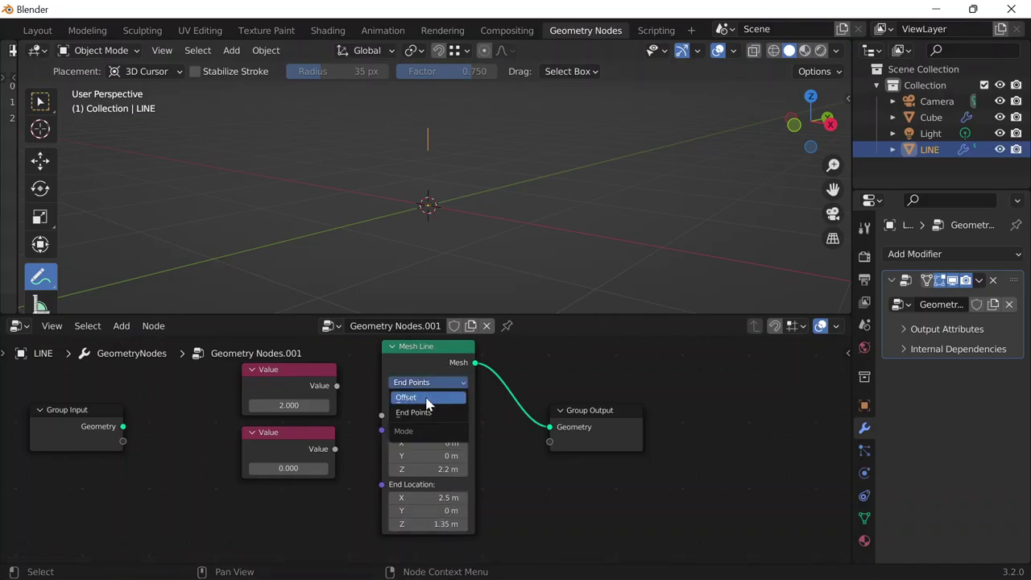
left_click(425, 397)
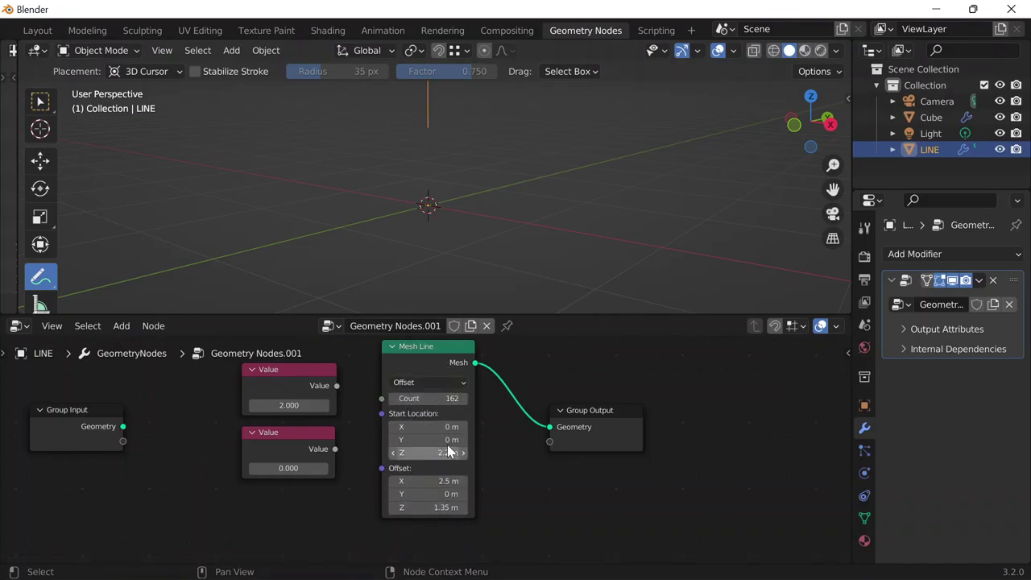
mouse_move(487, 153)
middle_mouse_down()
mouse_move(497, 122)
mouse_move(474, 136)
mouse_move(472, 123)
mouse_move(475, 154)
mouse_move(439, 116)
middle_mouse_up()
mouse_move(448, 117)
left_mouse_down()
mouse_move(449, 126)
mouse_move(466, 116)
mouse_move(464, 130)
left_mouse_up()
left_click(458, 125)
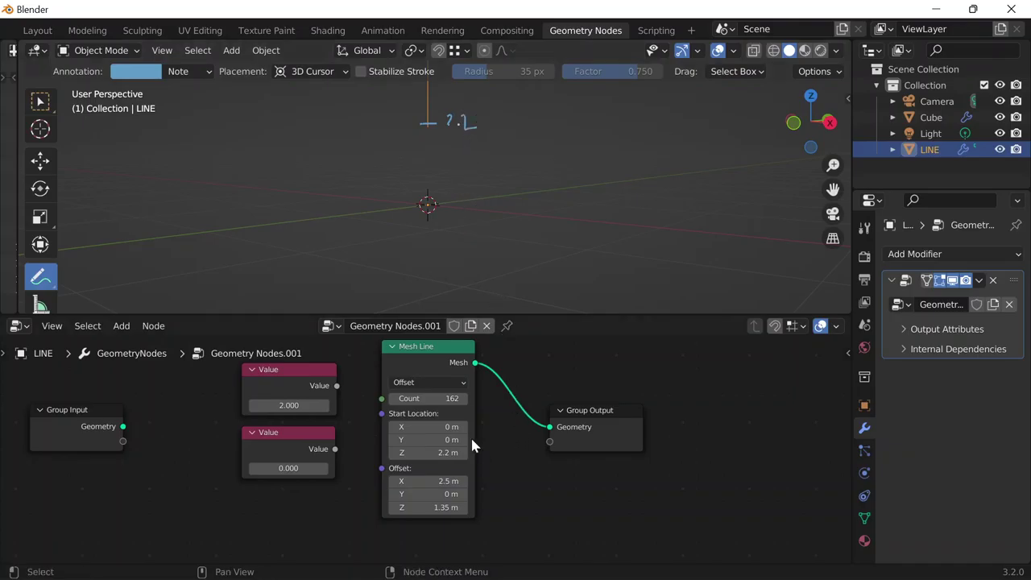
Switch the Mesh Line back to End Points mode and set its End Location Z to 0 m
left_click(436, 383)
left_click(431, 413)
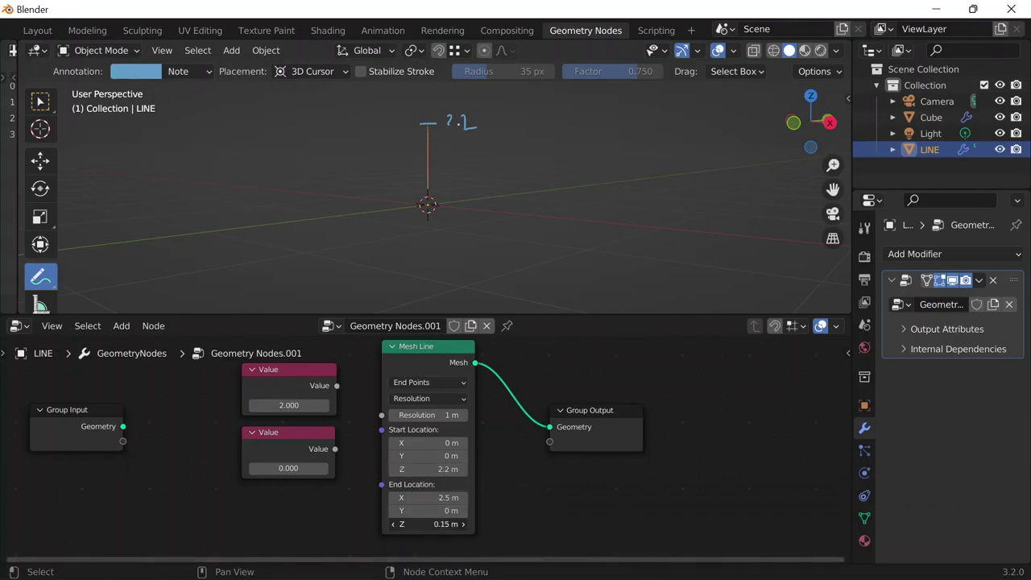
left_click(428, 524)
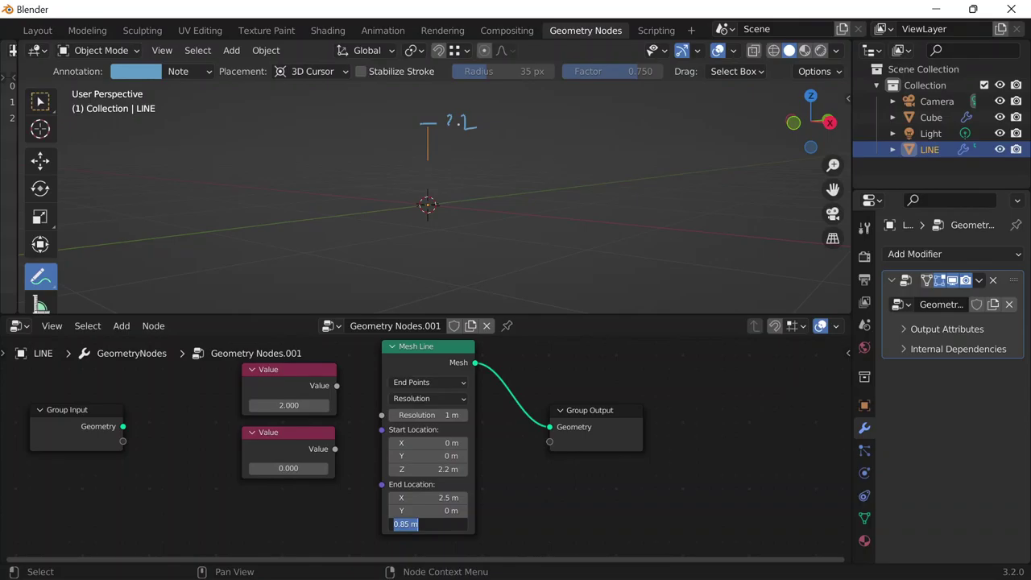
type("0")
key("Return")
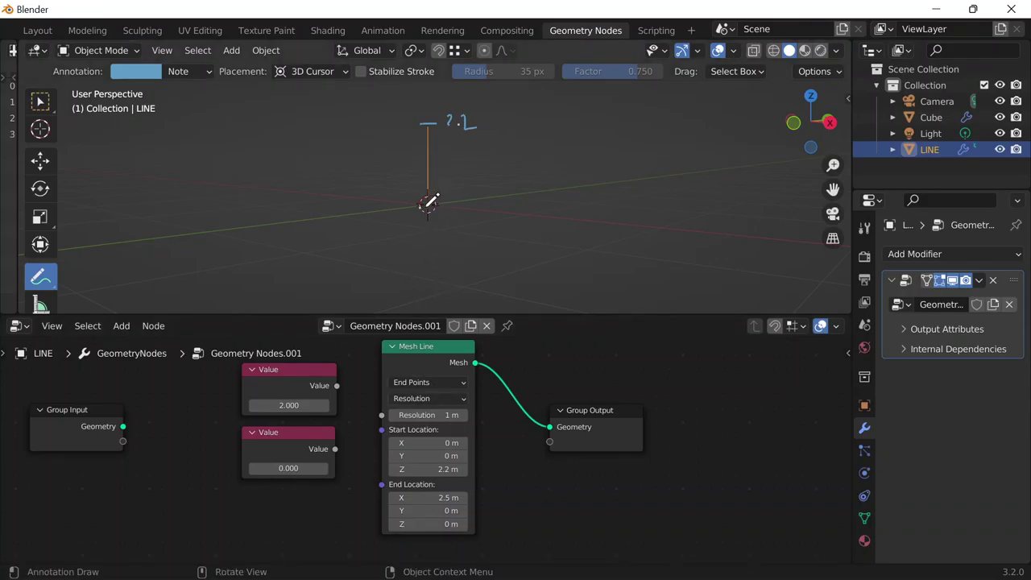
Annotate the line's upper end with START and its lower end with END and 0
left_click_drag(461, 199, 464, 202)
mouse_move(351, 121)
left_mouse_down()
mouse_move(341, 135)
mouse_move(360, 123)
mouse_move(384, 126)
mouse_move(388, 112)
left_mouse_up()
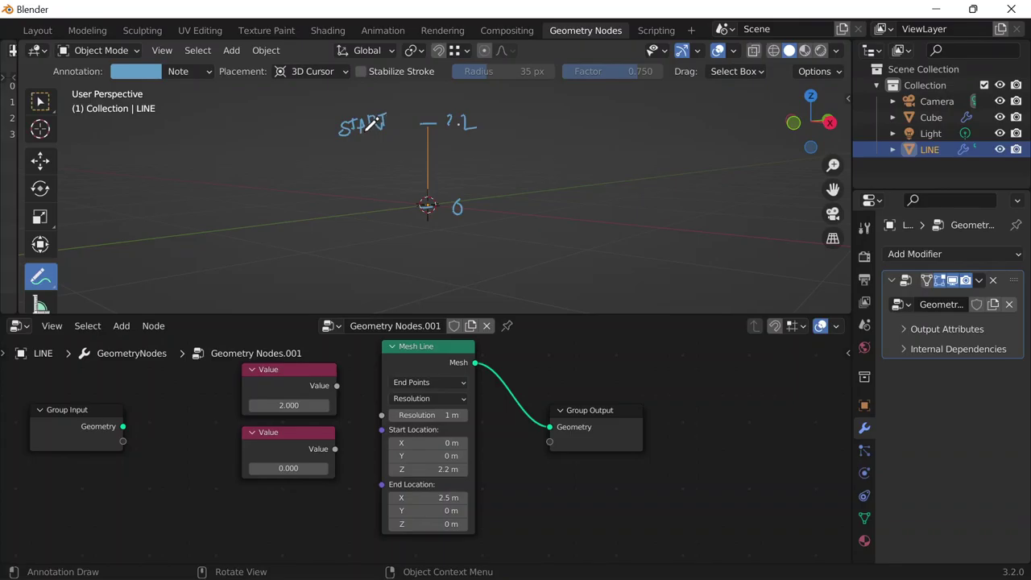
mouse_move(383, 200)
left_mouse_down()
mouse_move(377, 212)
mouse_move(404, 198)
left_mouse_up()
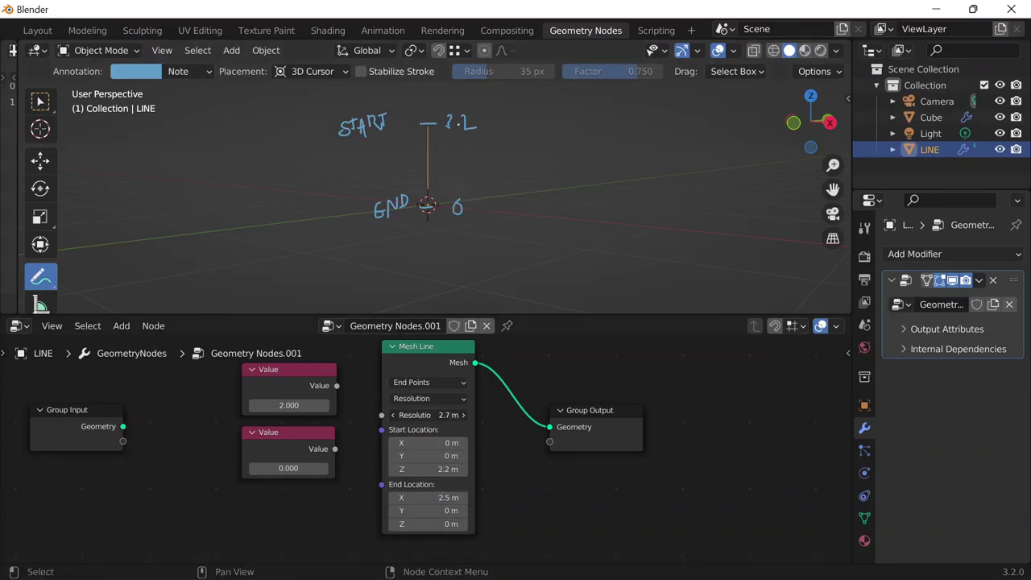
Try a Mesh Line Resolution of 0.1 m and check the Resolution entry on the Mesh Line Node manual page in Chrome
left_click_drag(427, 415, 475, 446)
mouse_move(804, 564)
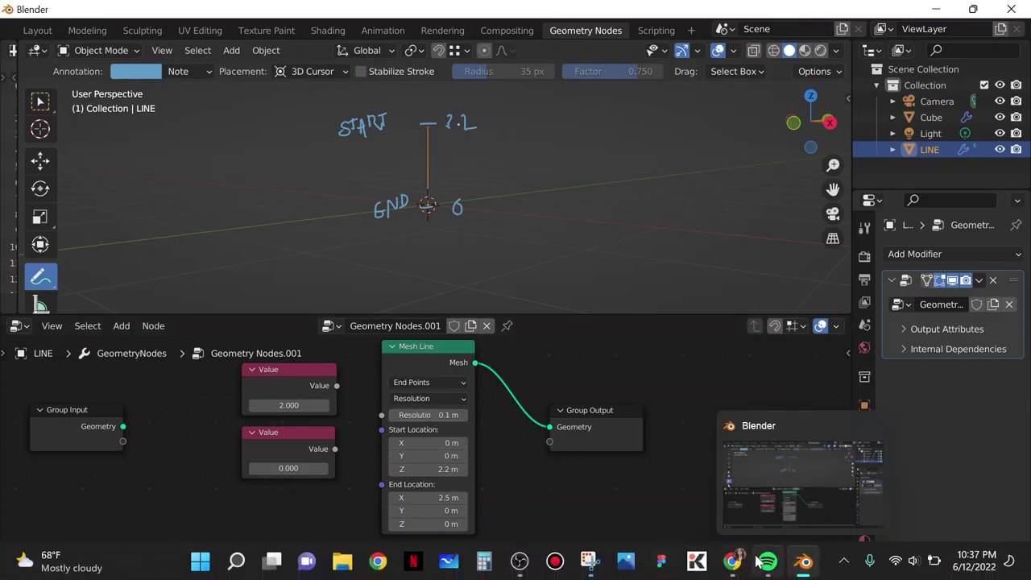
mouse_move(733, 562)
left_click(861, 498)
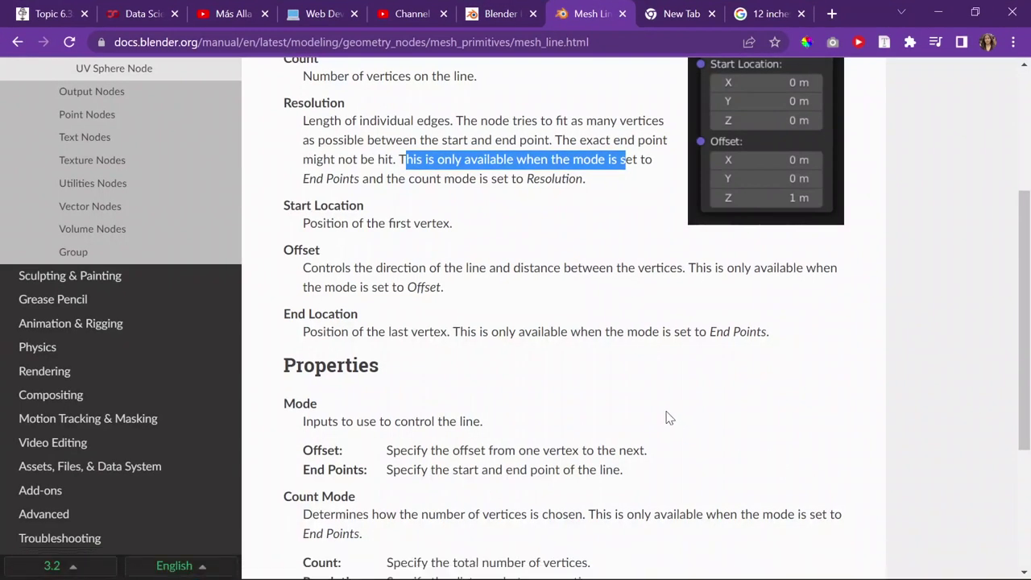
scroll(481, 376, "up", 3)
scroll(532, 252, "down", 1)
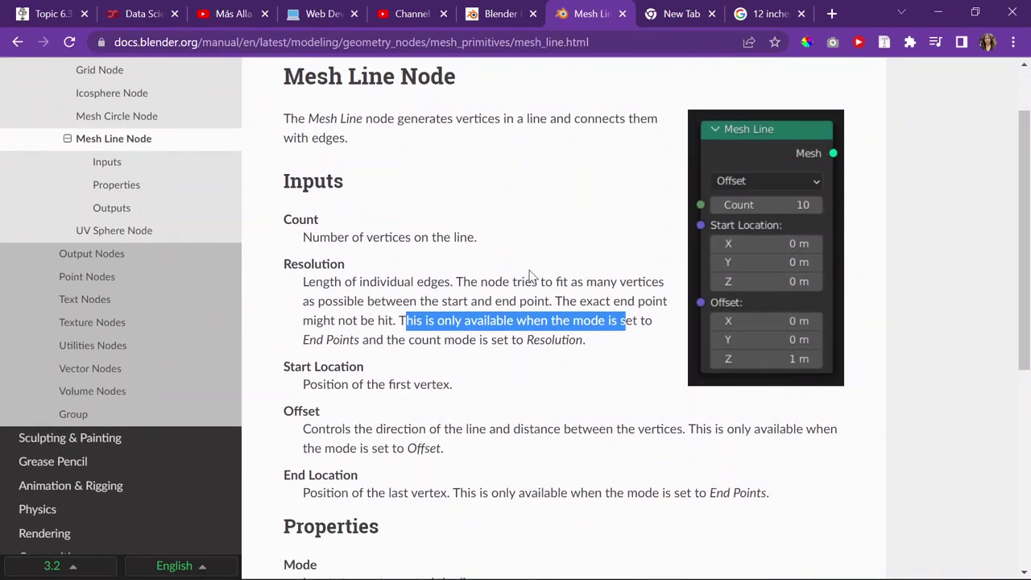
Return to Blender, try a Resolution of 3.6 m, set it to 1 m, and inspect the line's lower end
left_click(938, 12)
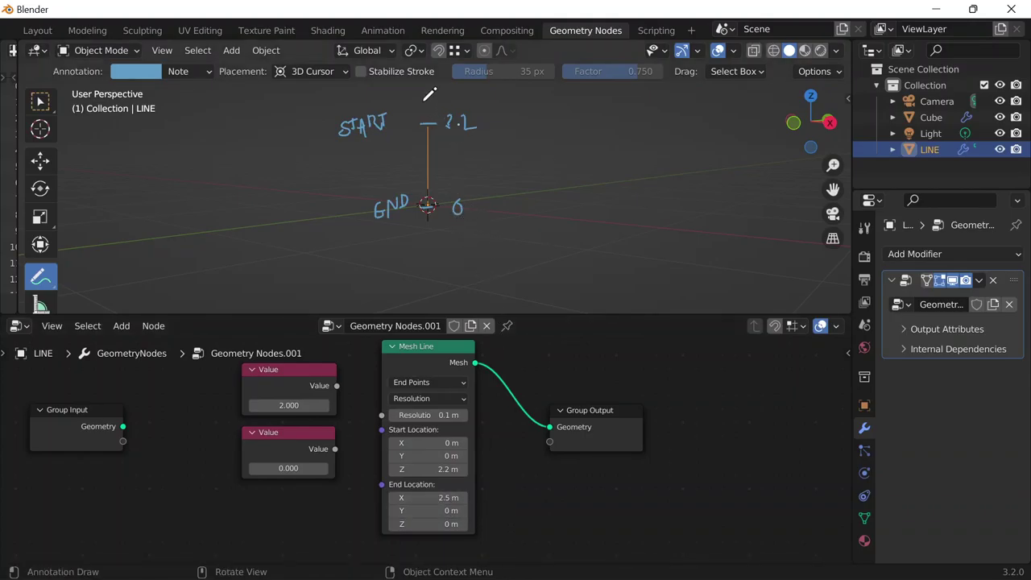
mouse_move(428, 415)
left_mouse_down()
mouse_move(476, 415)
mouse_move(426, 415)
left_mouse_up()
left_click(426, 415)
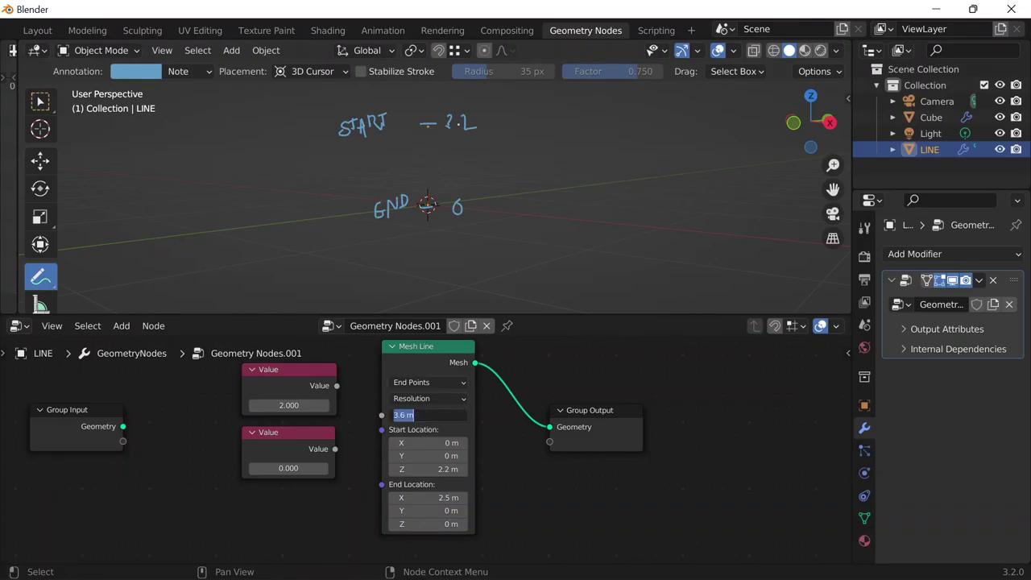
type("1")
key("Return")
scroll(529, 219, "up", 8)
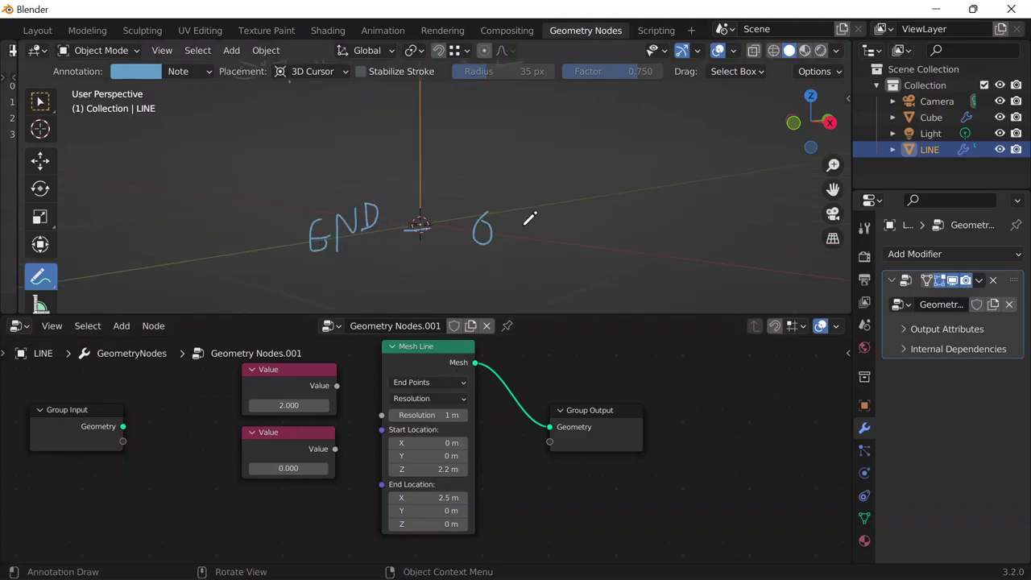
scroll(518, 208, "down", 3)
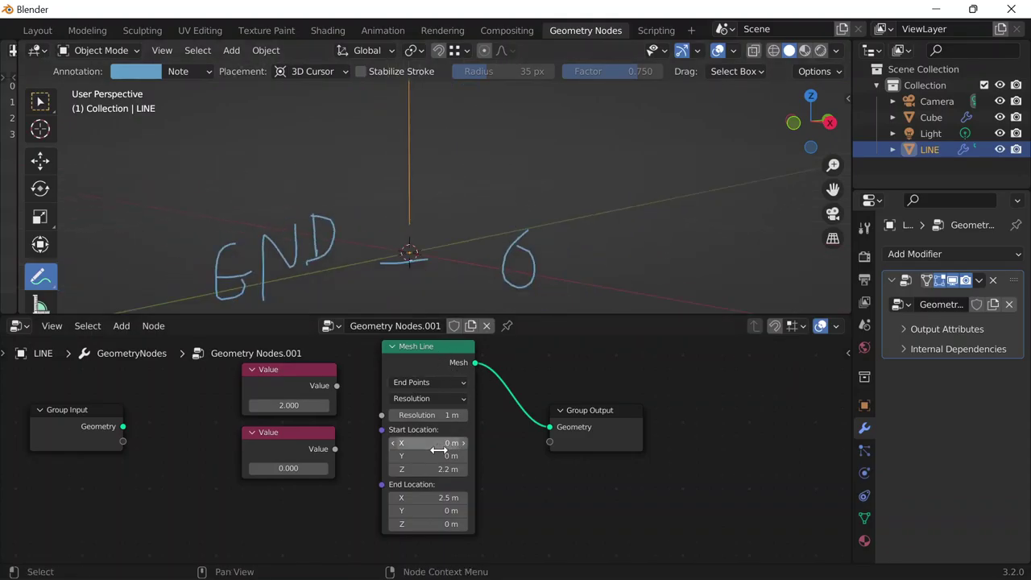
Try Mesh Line Resolution values of 1.4 m and 0.8 m, and inspect the line's lower end
left_click(419, 415)
type("1.4")
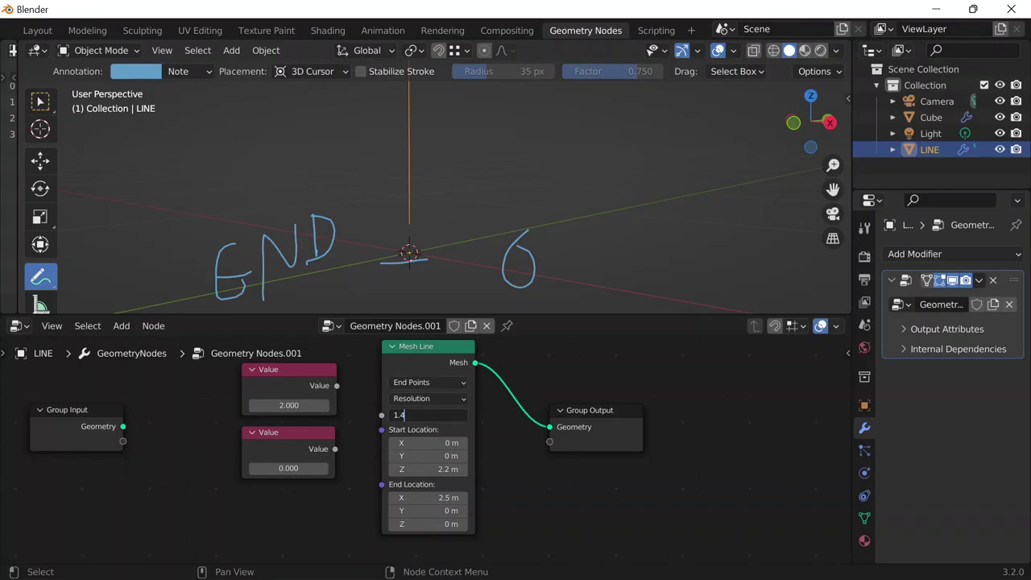
key("Return")
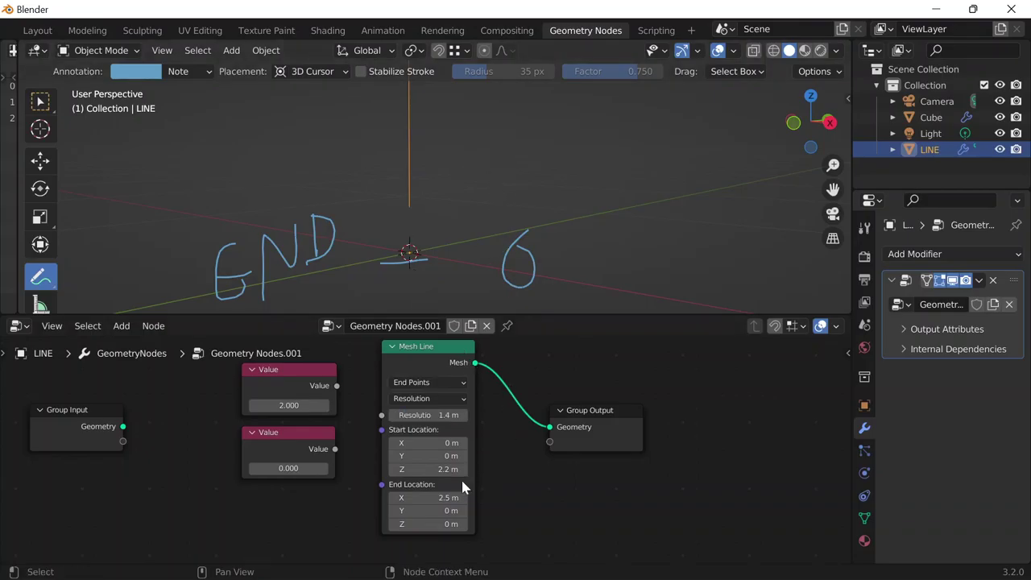
left_click(427, 415)
type("0.")
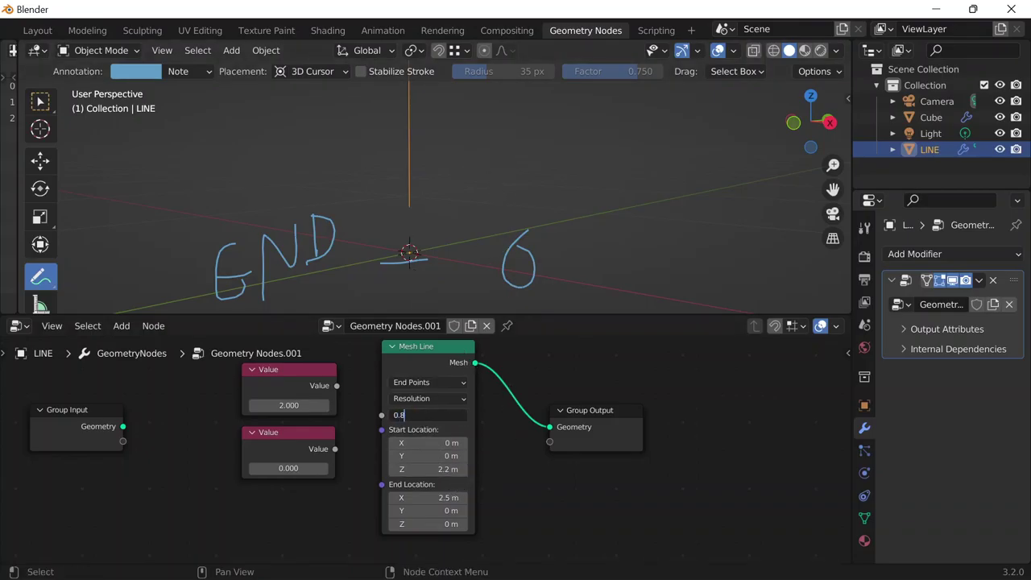
key("Return")
scroll(583, 246, "up", 1)
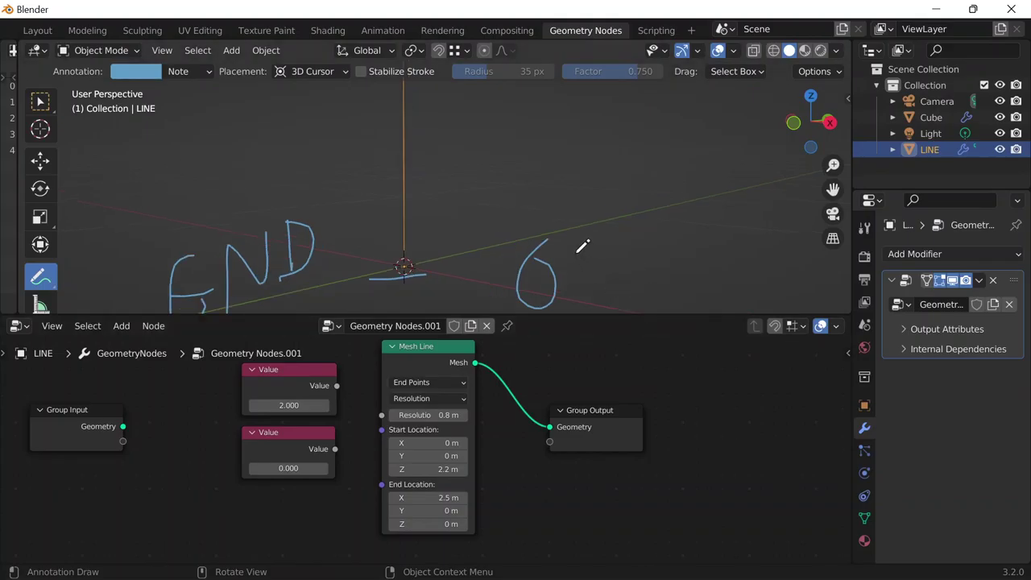
mouse_move(582, 245)
middle_mouse_down()
mouse_move(433, 266)
mouse_move(439, 282)
middle_mouse_up()
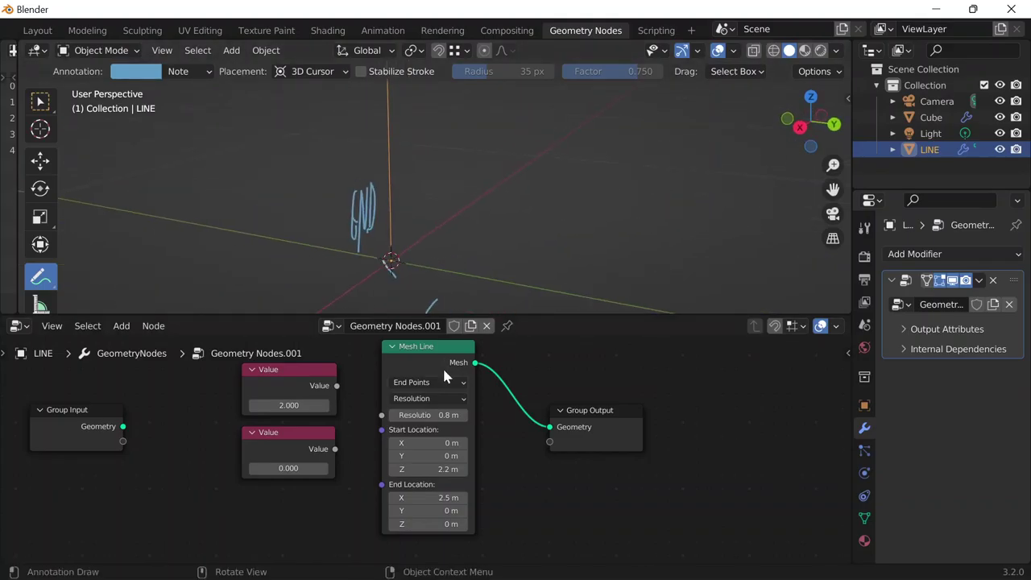
Try a Mesh Line Resolution of 0.1 m and check how far the line reaches toward the END mark
left_click(427, 415)
type("0")
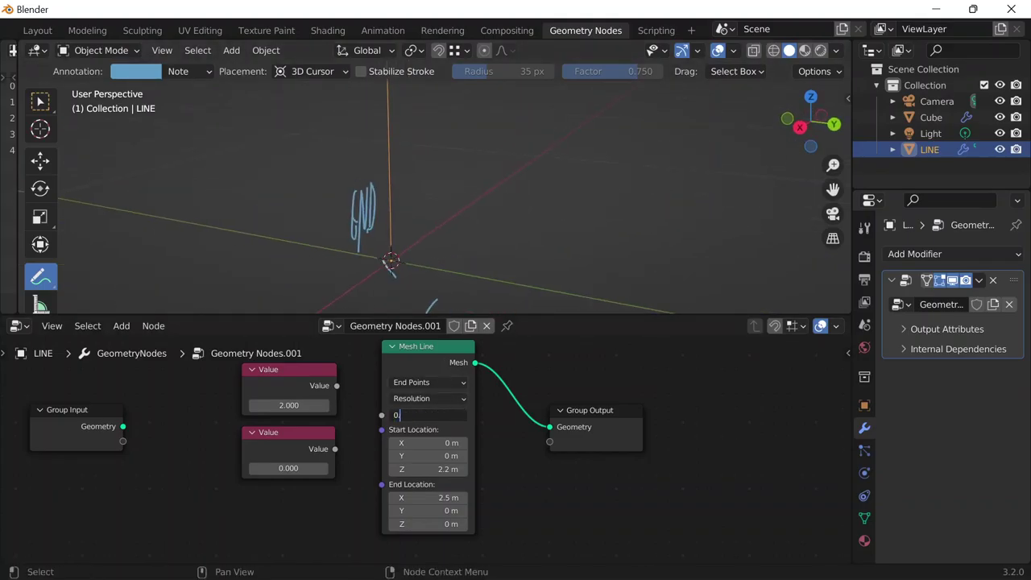
type(".1")
key("Return")
mouse_move(451, 215)
middle_mouse_down()
mouse_move(451, 240)
mouse_move(626, 216)
mouse_move(535, 198)
middle_mouse_up()
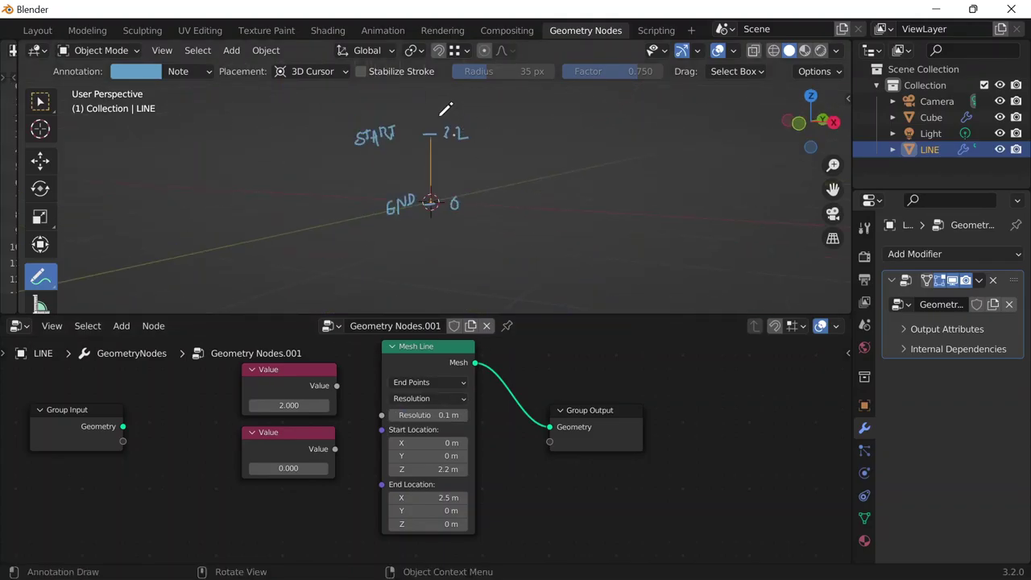
scroll(475, 171, "up", 3)
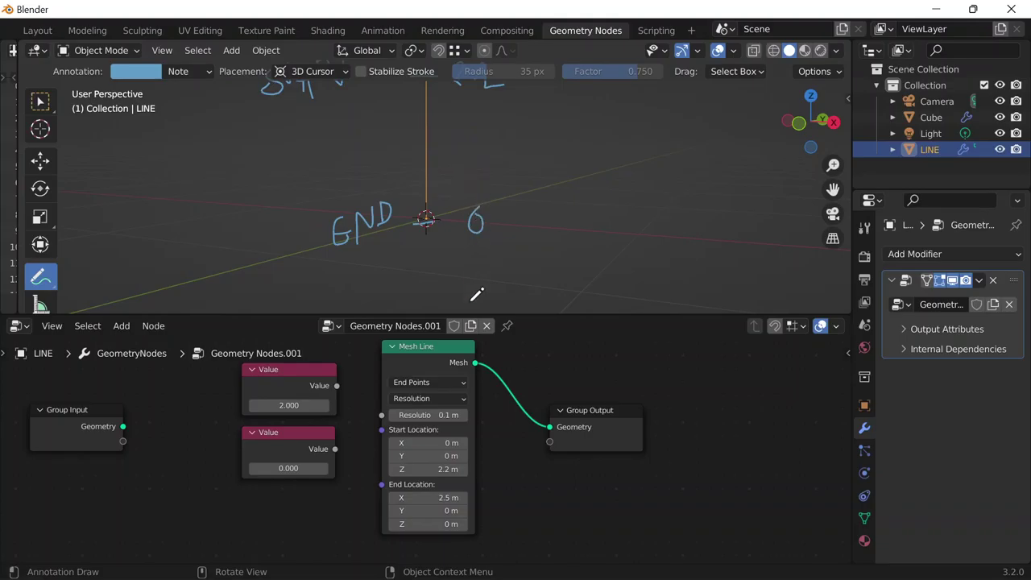
Try a Mesh Line Resolution of 0 m and inspect the line between the START and END marks
left_click(427, 415)
type("0")
key("Return")
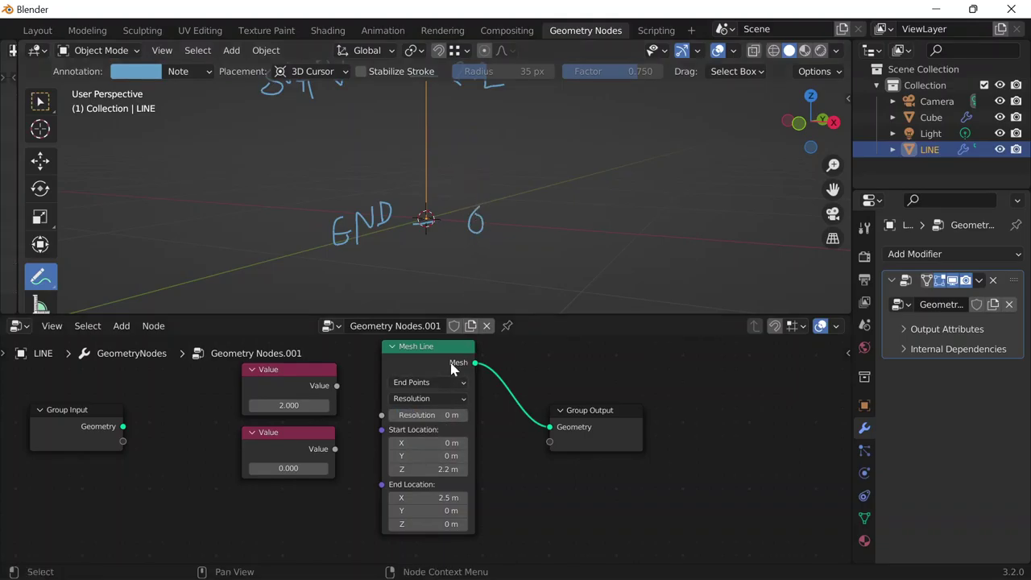
middle_click_drag(480, 256, 489, 241)
scroll(489, 242, "down", 3)
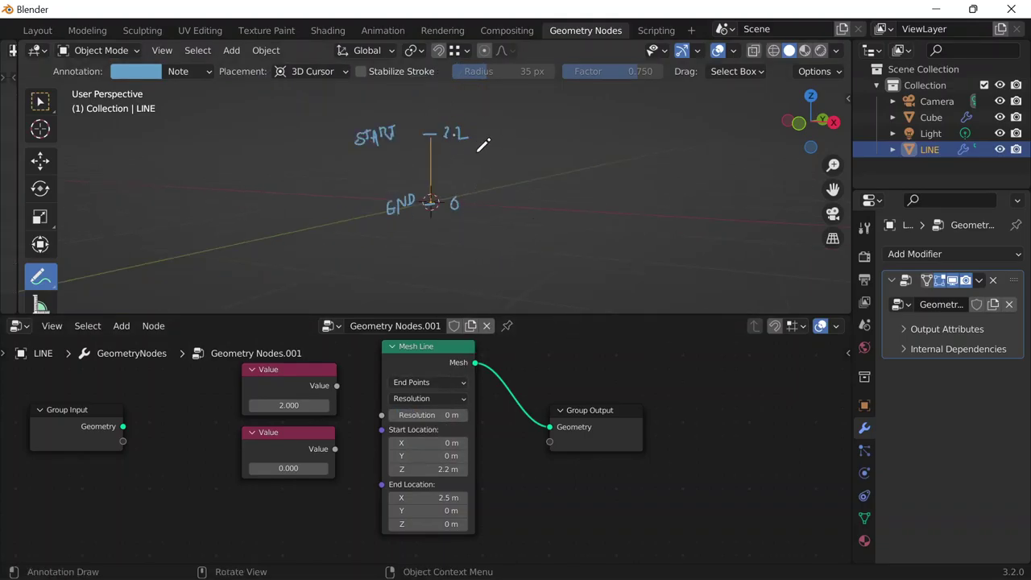
scroll(479, 151, "up", 2)
scroll(478, 150, "down", 2)
scroll(453, 127, "up", 4)
scroll(452, 128, "down", 4)
Compare a Mesh Line Resolution of 1 m with a Resolution of 0 m
left_click(427, 415)
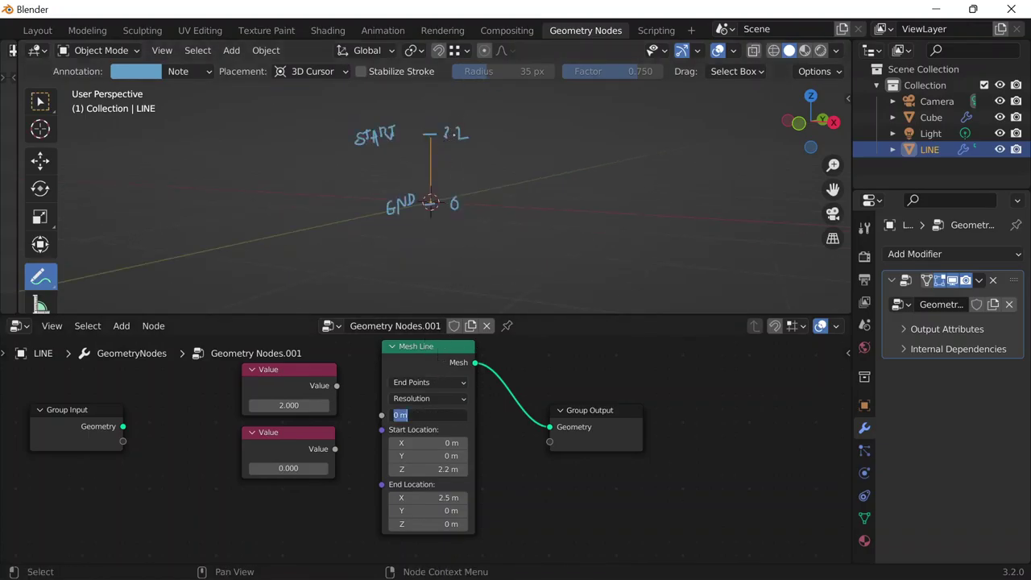
type("1")
key("Return")
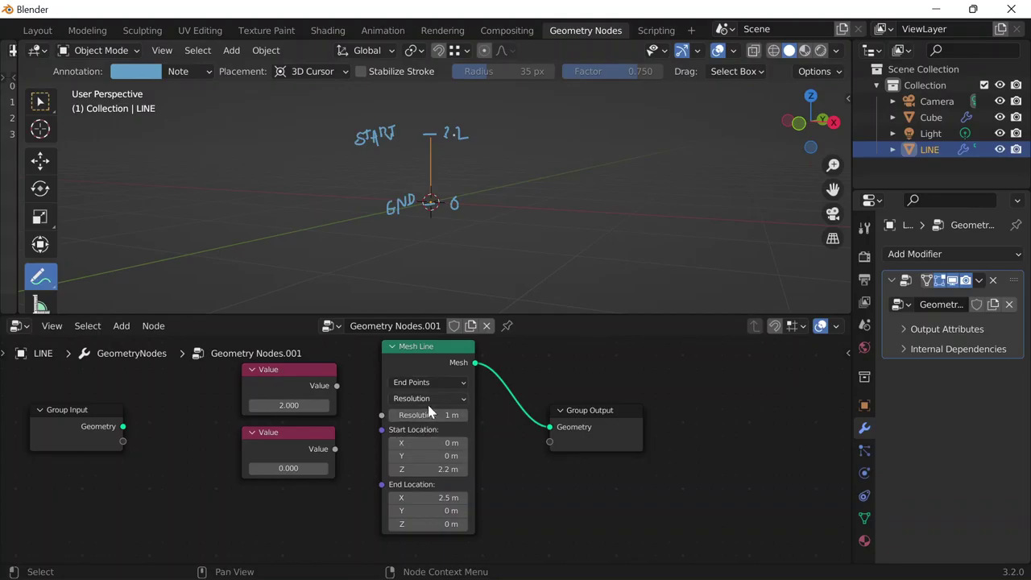
left_click(429, 402)
left_click(427, 415)
type("0")
key("Return")
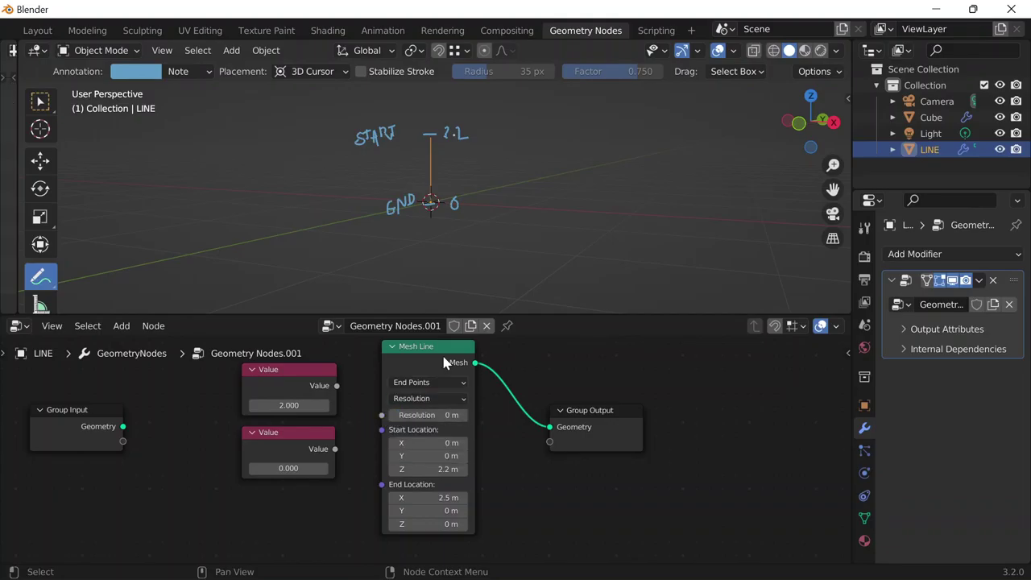
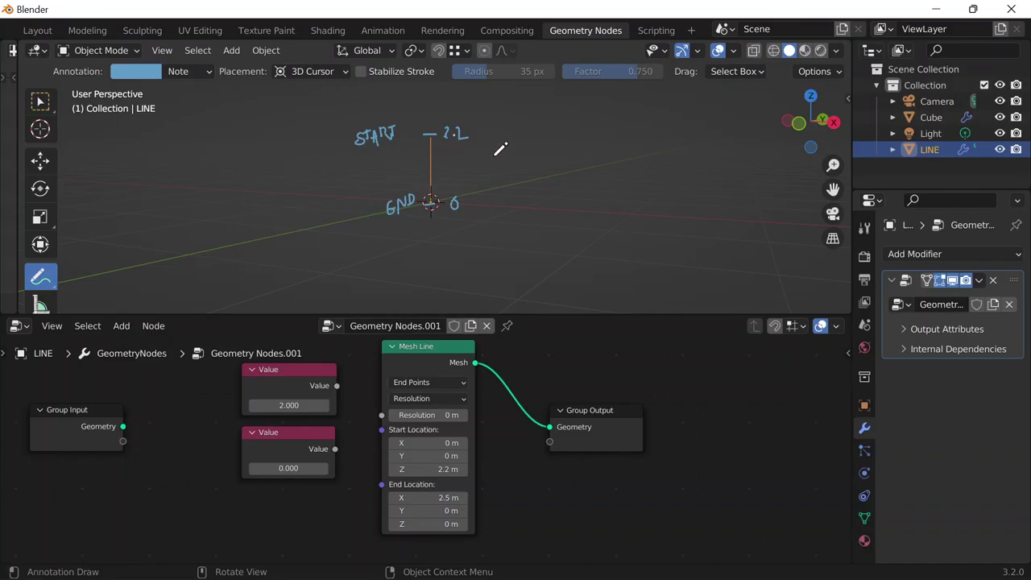
Switch the Mesh Line to Offset mode, set Count to 2, and adjust its Start Location Z to 2.9 m
left_click(461, 383)
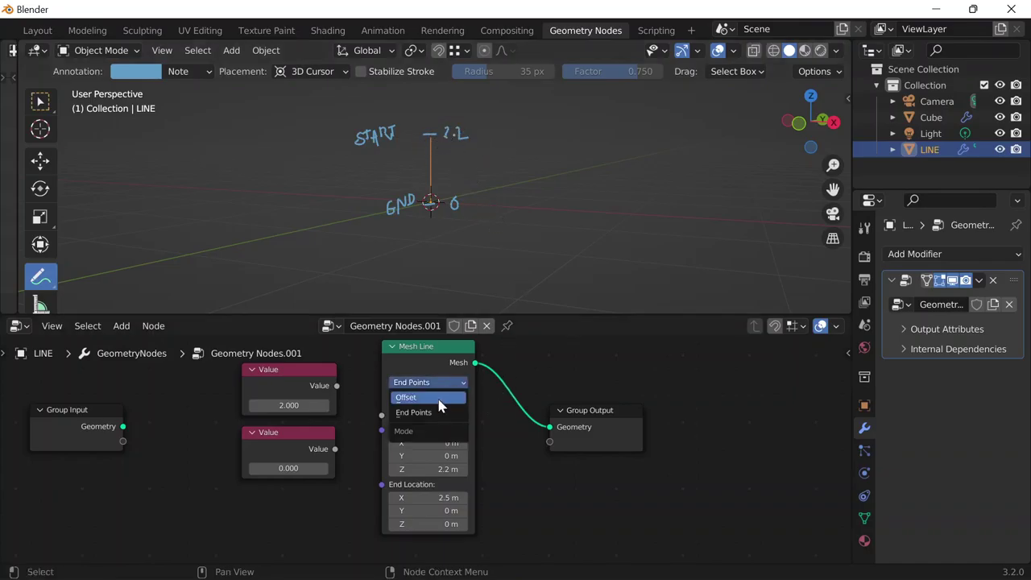
left_click(457, 391)
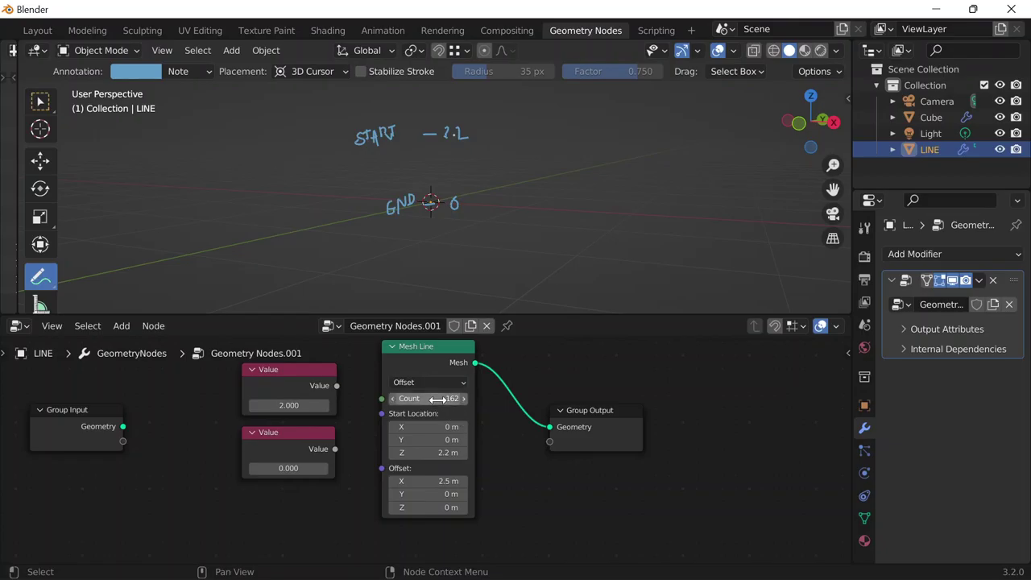
left_click(455, 398)
type("2")
key("Return")
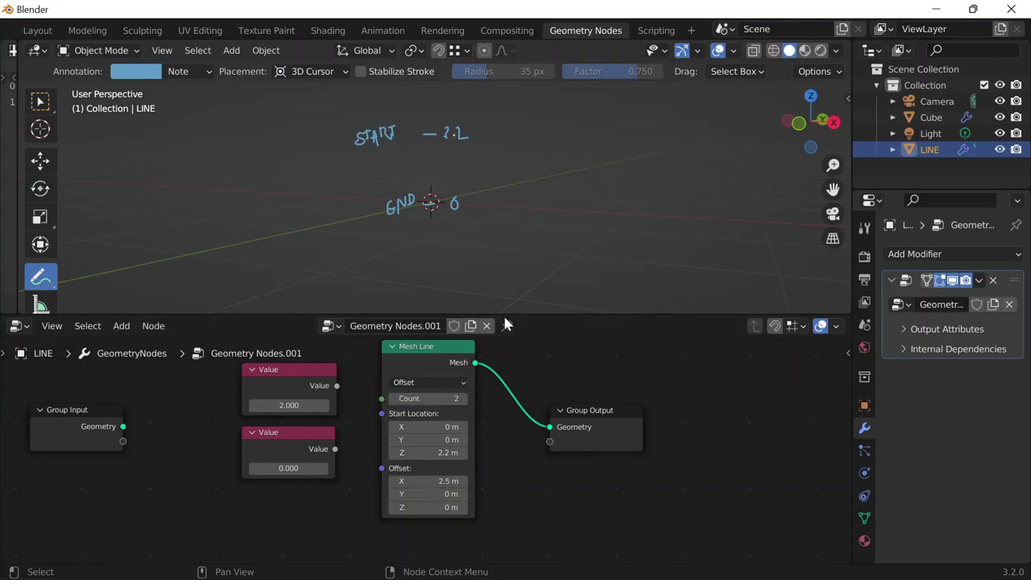
scroll(512, 202, "up", 8)
scroll(512, 201, "down", 4)
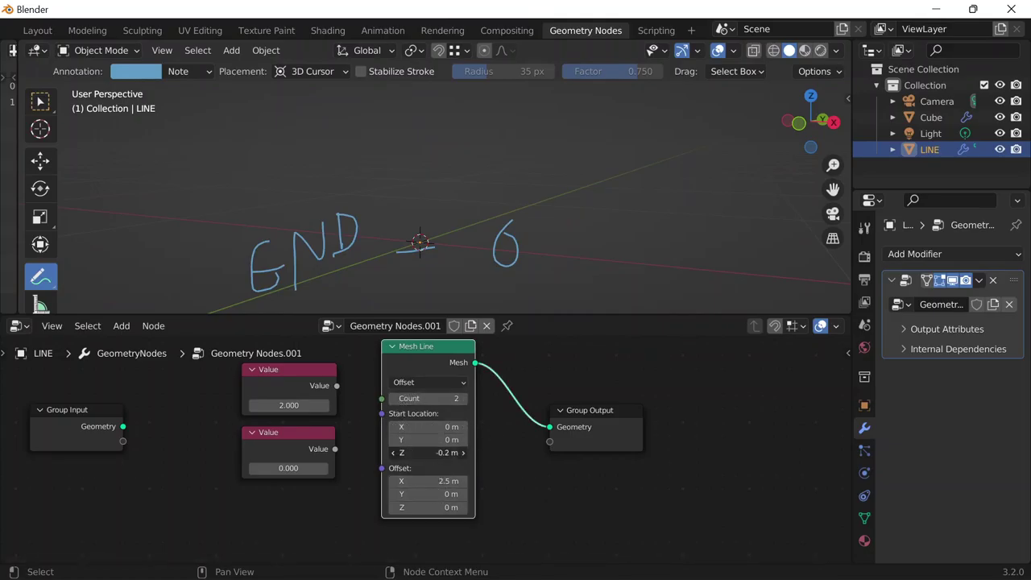
Return the Mesh Line to End Points mode and set its Resolution to 1 m
left_click(432, 382)
left_click(437, 394)
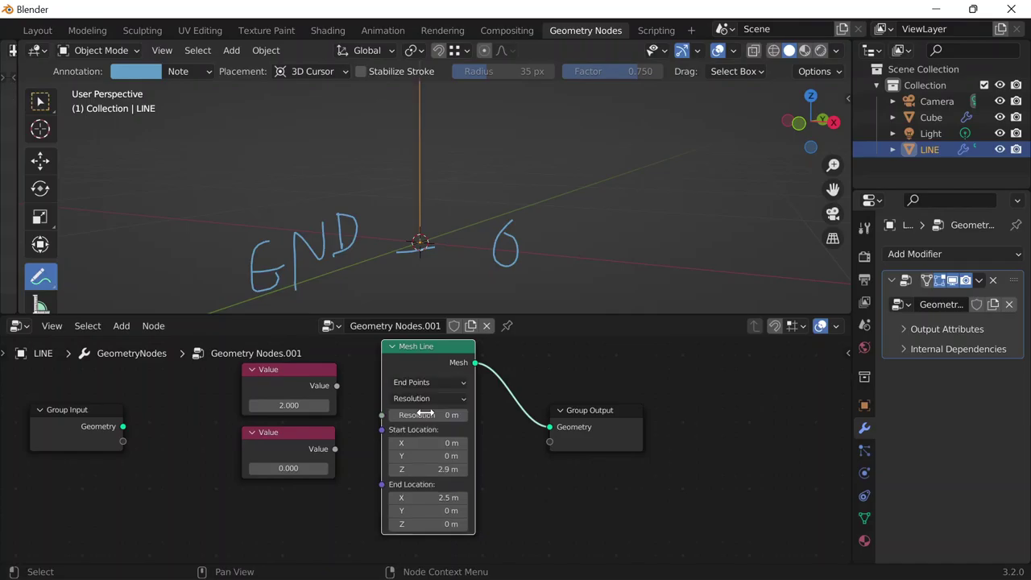
left_click(449, 415)
type("1")
key("Return")
Compare the Mesh Line's Offset and End Points modes, and try Count as the End Points count mode
left_click(440, 384)
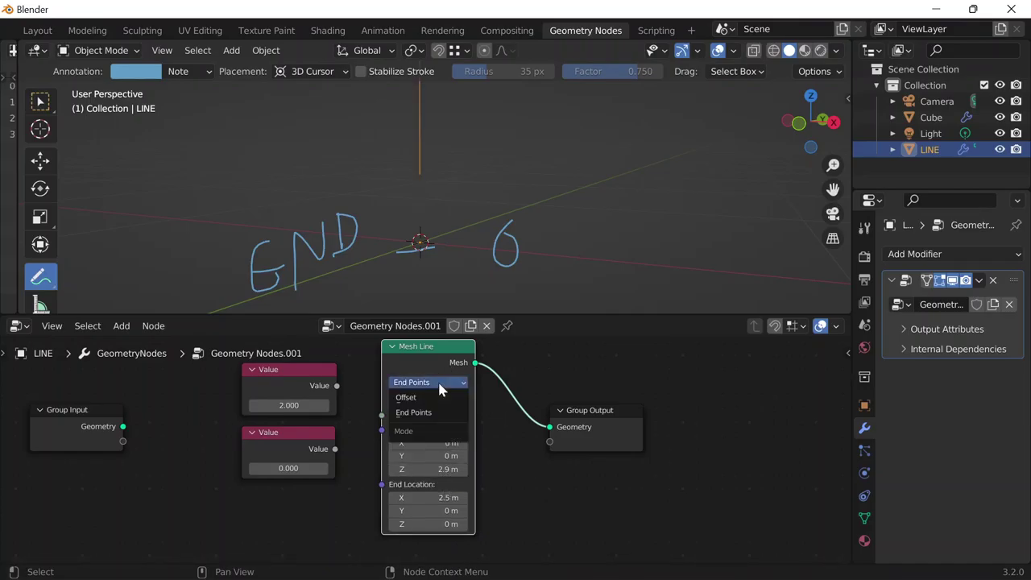
left_click(420, 397)
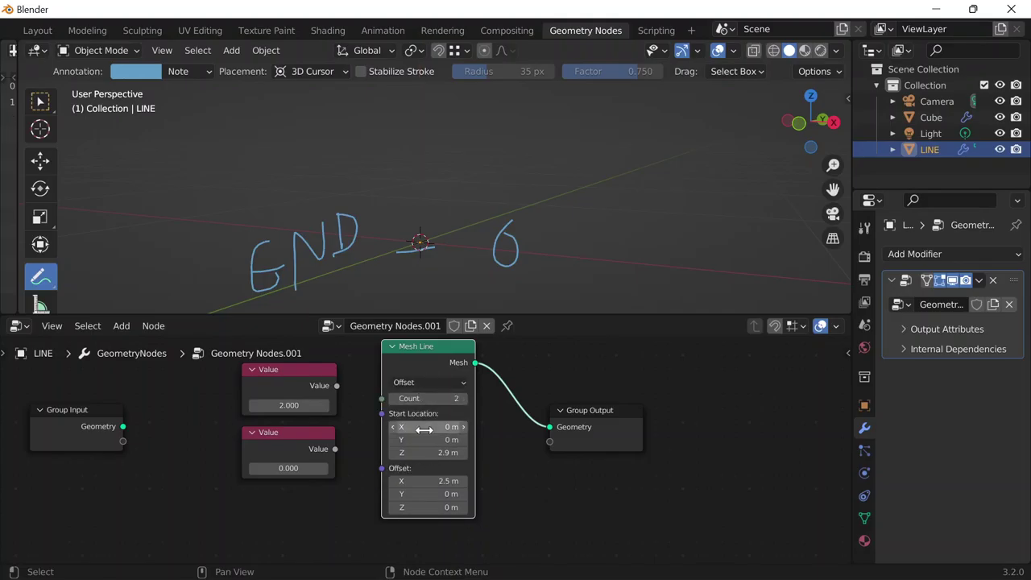
left_click(439, 384)
left_click(430, 414)
left_click(428, 399)
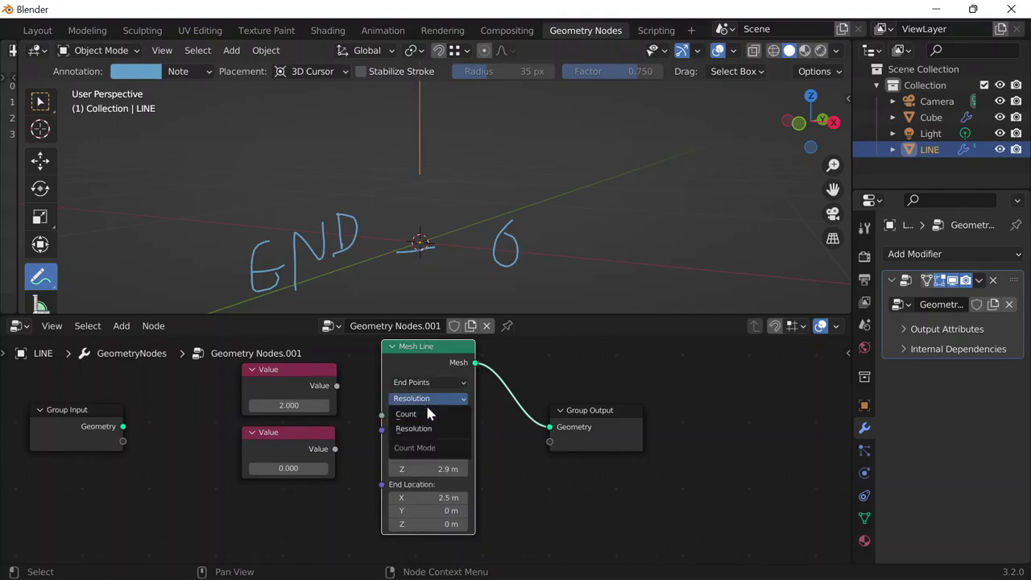
left_click(426, 413)
scroll(460, 196, "down", 7)
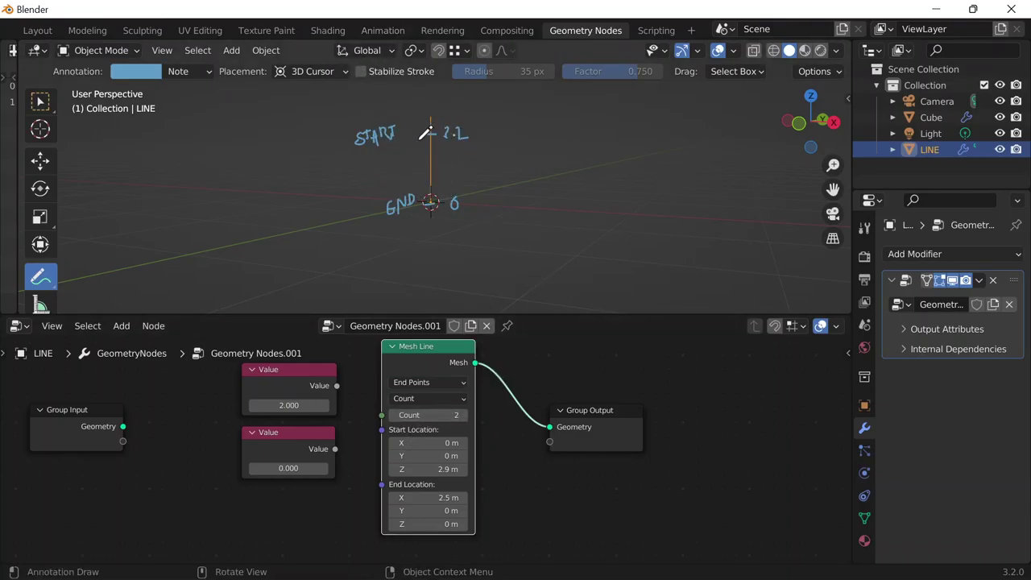
Try marking the line's upper part and the START label with annotation strokes, and undo those strokes
mouse_move(429, 156)
left_mouse_down()
mouse_move(423, 169)
mouse_move(439, 161)
mouse_move(433, 123)
left_mouse_up()
left_click_drag(423, 116, 445, 115)
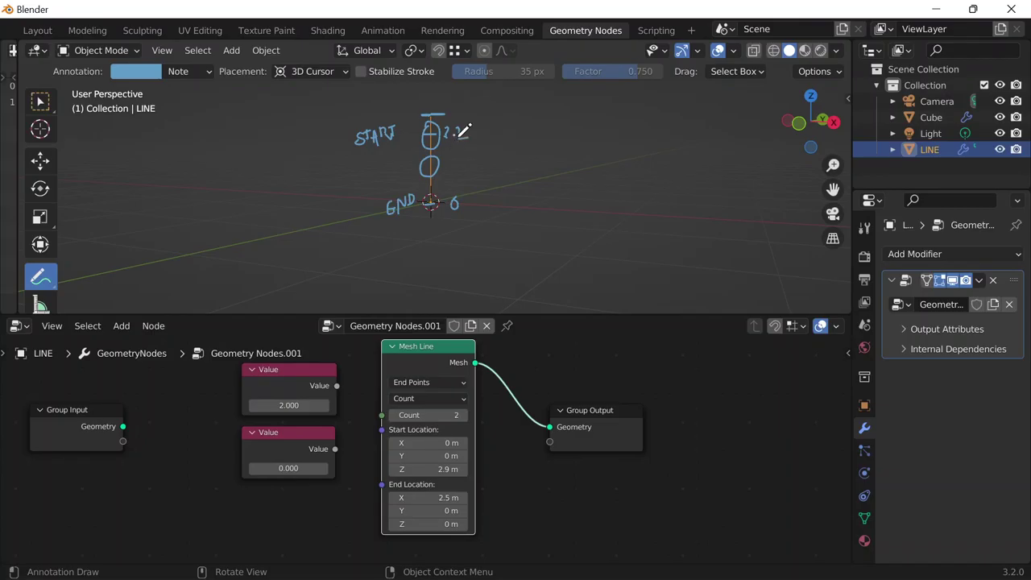
mouse_move(476, 116)
left_mouse_down()
mouse_move(506, 129)
mouse_move(459, 155)
left_mouse_up()
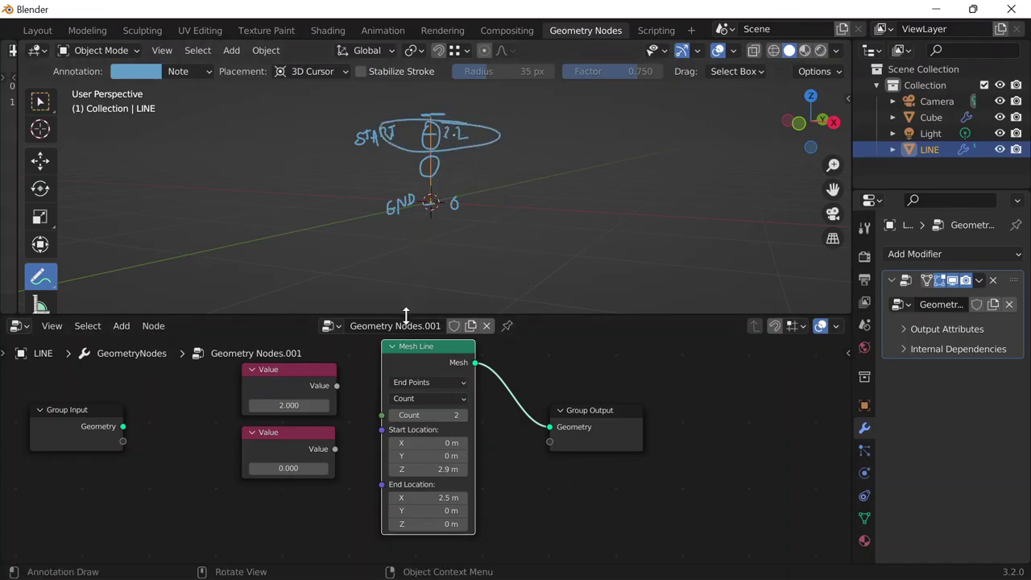
key("ctrl+z")
key("ctrl+z")
key("ctrl+z")
key("ctrl+z")
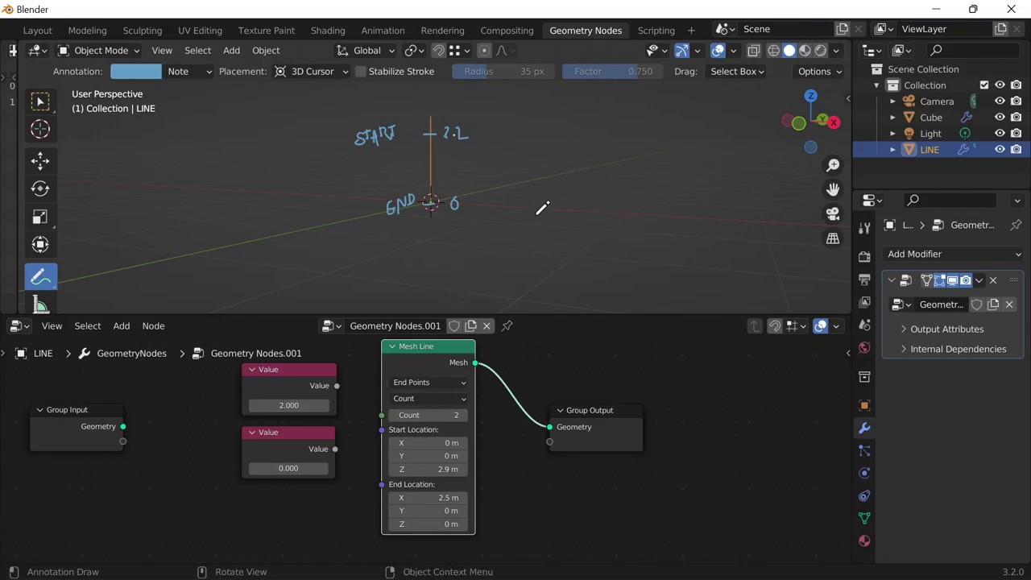
Annotate a roughly horizontal line with a short bar at each end beside the START and END sketch
mouse_move(552, 128)
left_mouse_down()
mouse_move(559, 169)
mouse_move(717, 145)
left_mouse_up()
left_click_drag(715, 123, 722, 165)
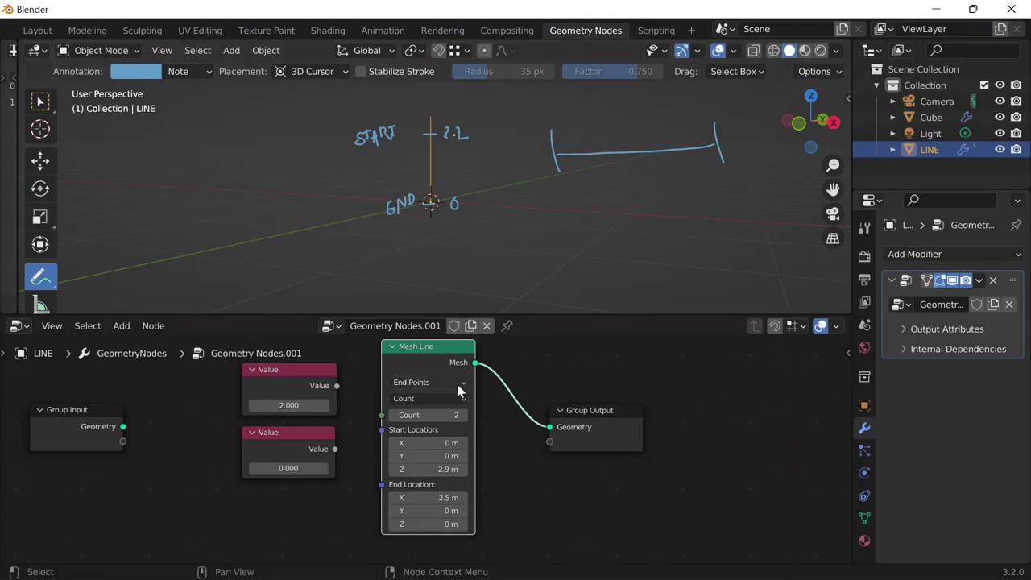
Switch the Mesh Line's count mode to Resolution and set the Resolution to 0 m
left_click(429, 400)
left_click(429, 427)
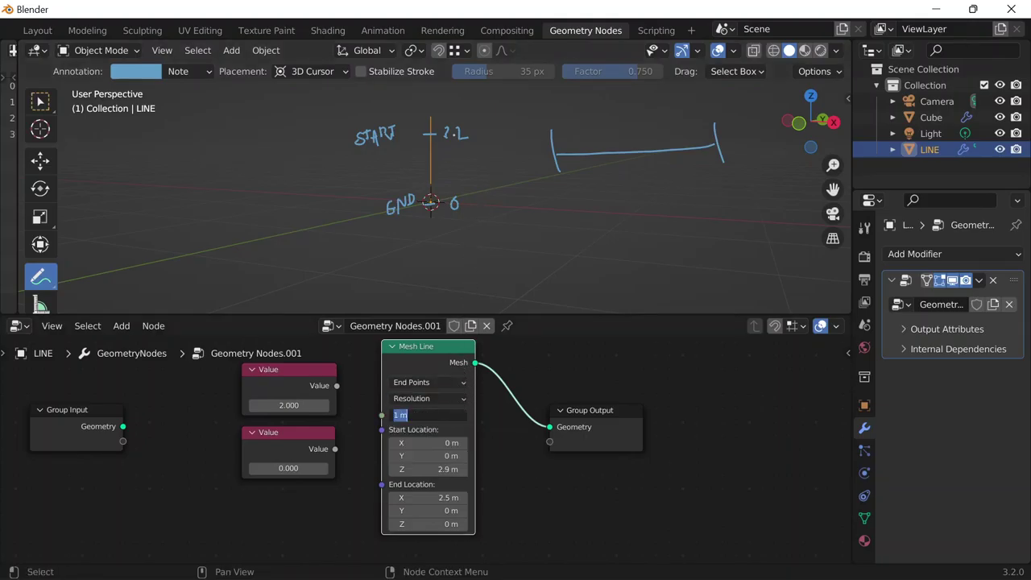
left_click_drag(435, 415, 463, 415)
left_click(428, 415)
key("Return")
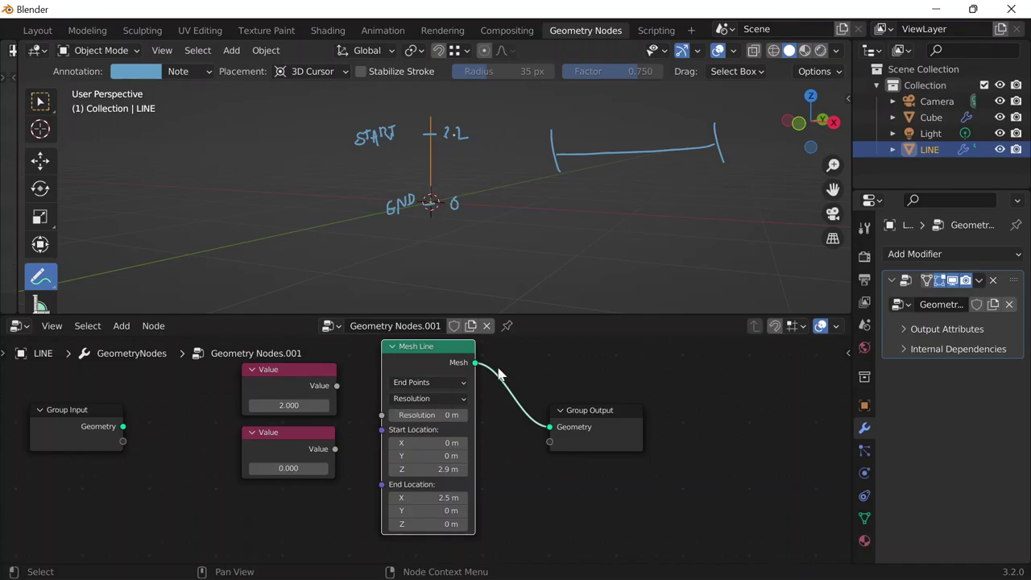
Check the Mesh Line's Count in Offset mode and return the node to End Points mode
left_click(422, 384)
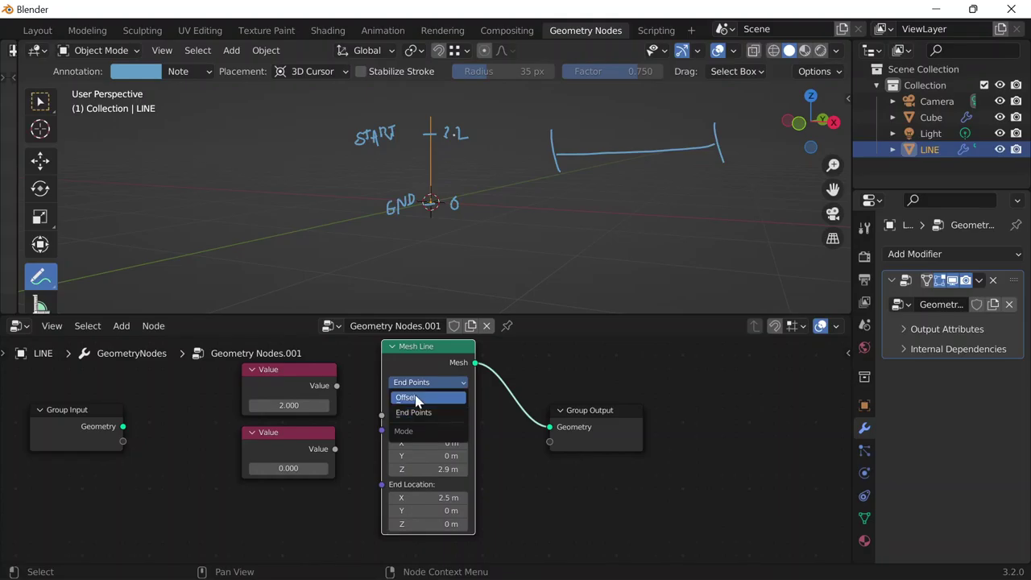
left_click(406, 398)
left_click(427, 398)
key("Return")
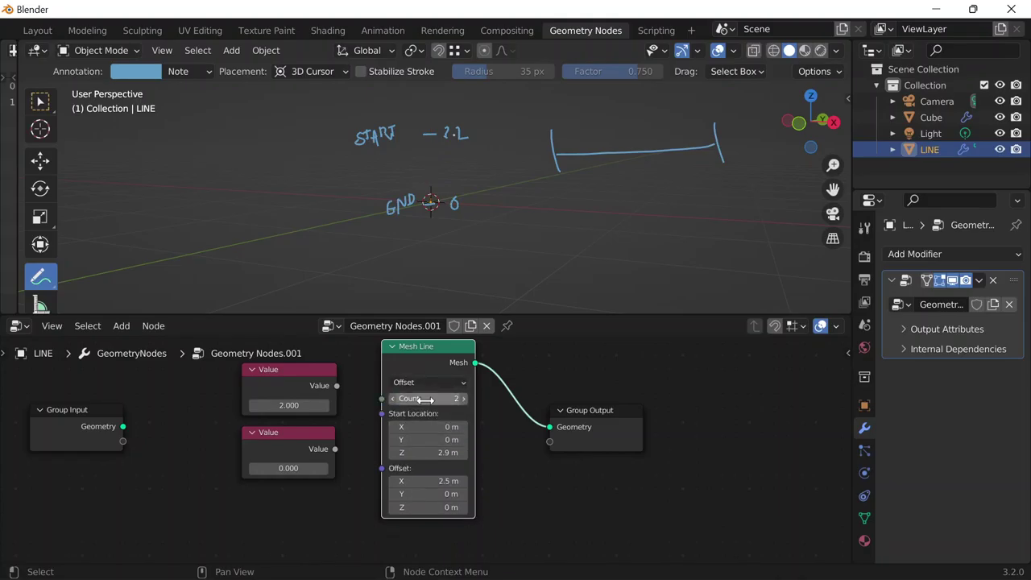
left_click(425, 382)
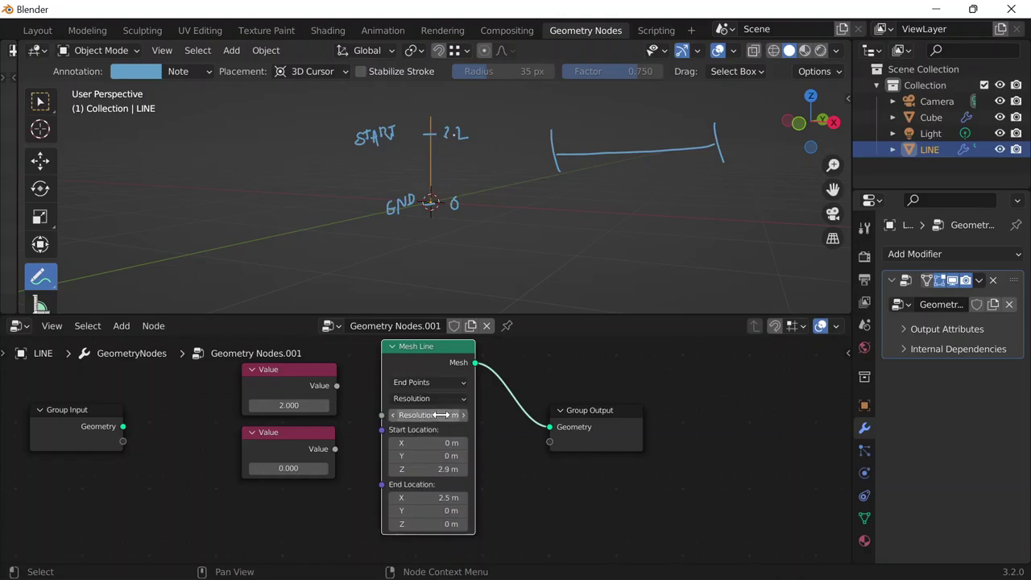
Set the Mesh Line's Resolution to 0.8 m and inspect the line from a slightly rotated view
left_click(447, 416)
type("0.8")
key("Return")
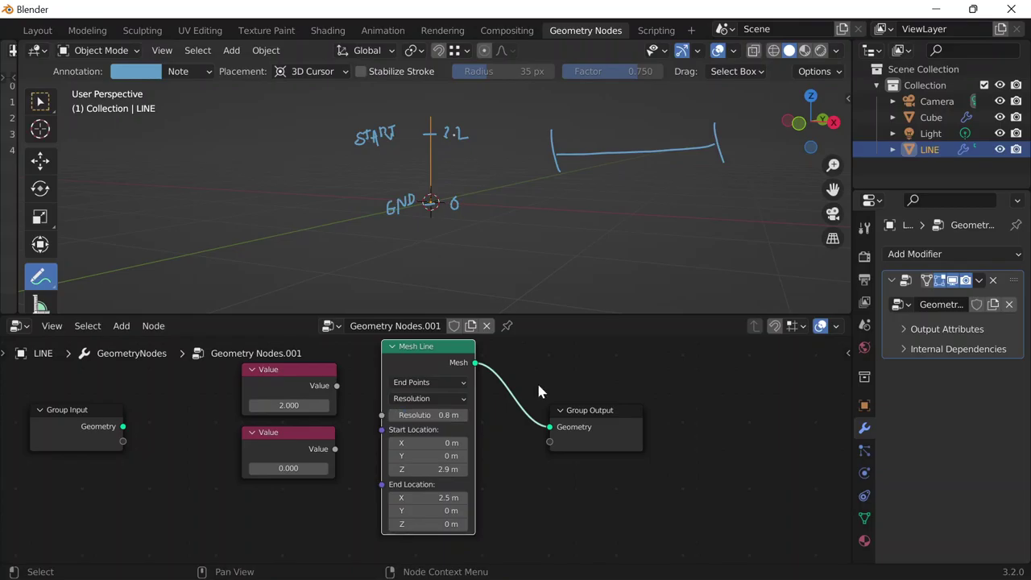
scroll(443, 207, "up", 2)
mouse_move(468, 148)
middle_mouse_down()
mouse_move(490, 156)
mouse_move(459, 121)
mouse_move(445, 125)
mouse_move(457, 155)
middle_mouse_up()
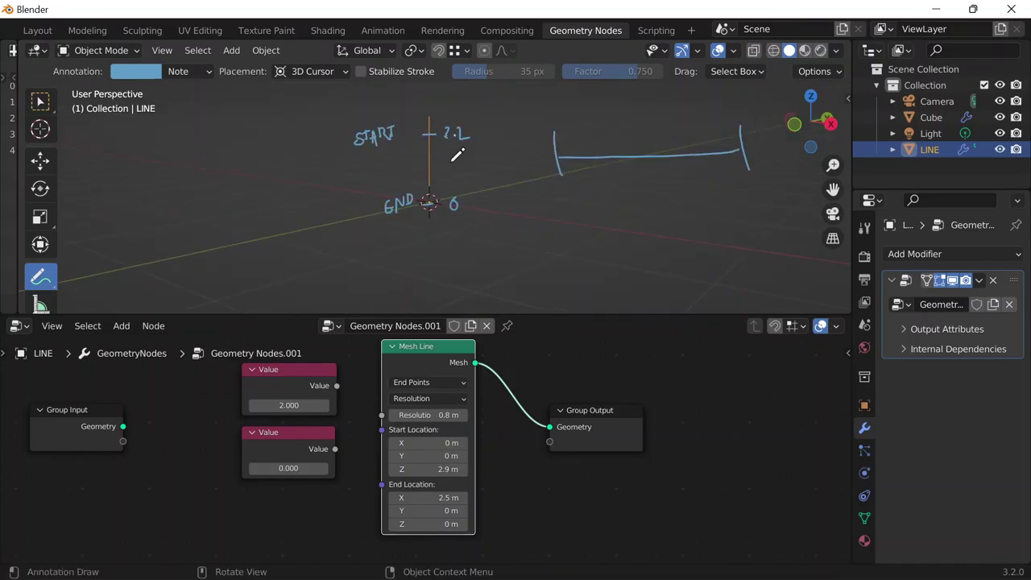
left_click(435, 497)
key("Return")
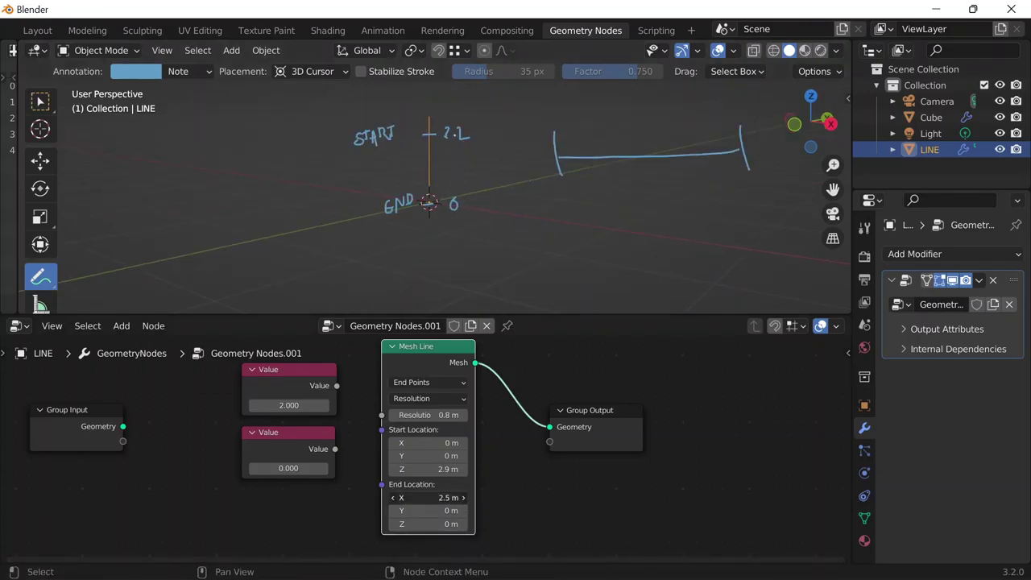
Try an End Location X of -6.5 m on the Mesh Line and reset it to 0 m
mouse_move(443, 498)
left_mouse_down()
mouse_move(393, 498)
mouse_move(430, 498)
left_mouse_up()
left_click(444, 497)
key("Return")
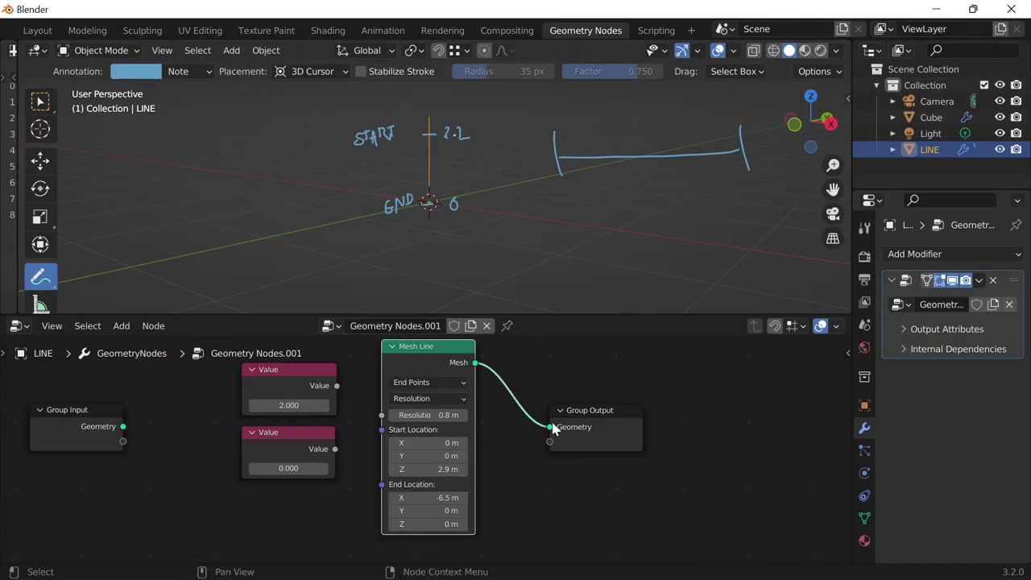
left_click(427, 497)
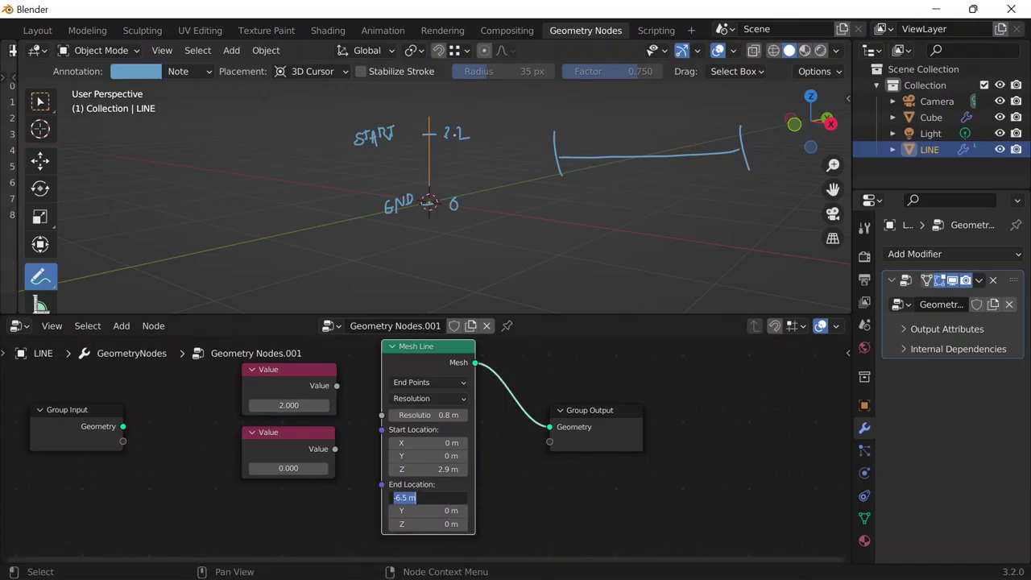
type("0")
key("Return")
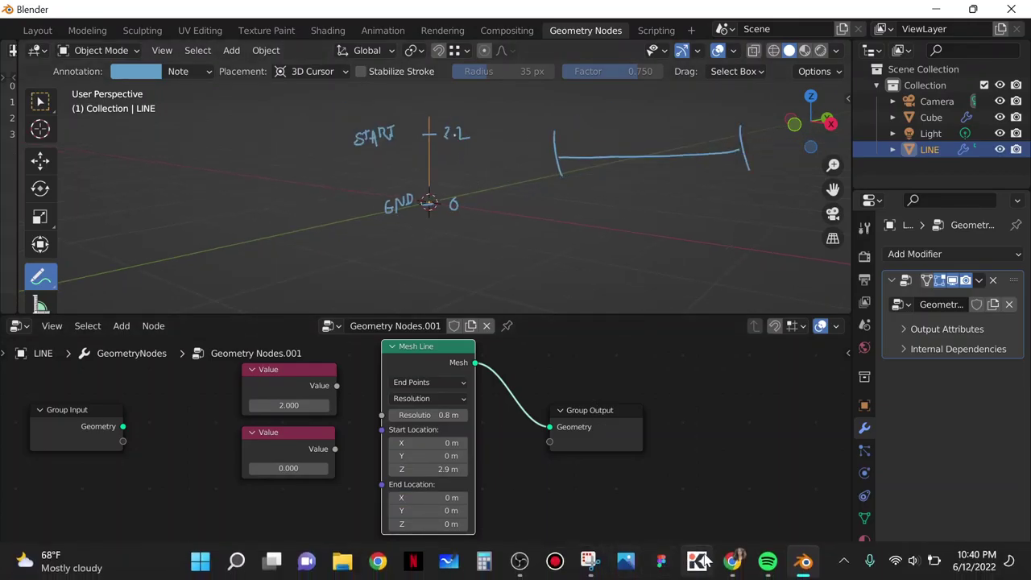
Switch to the browser's Mesh Line Node manual page, review the Mode and Count Mode descriptions, and return to Blender
mouse_move(733, 560)
left_click(842, 473)
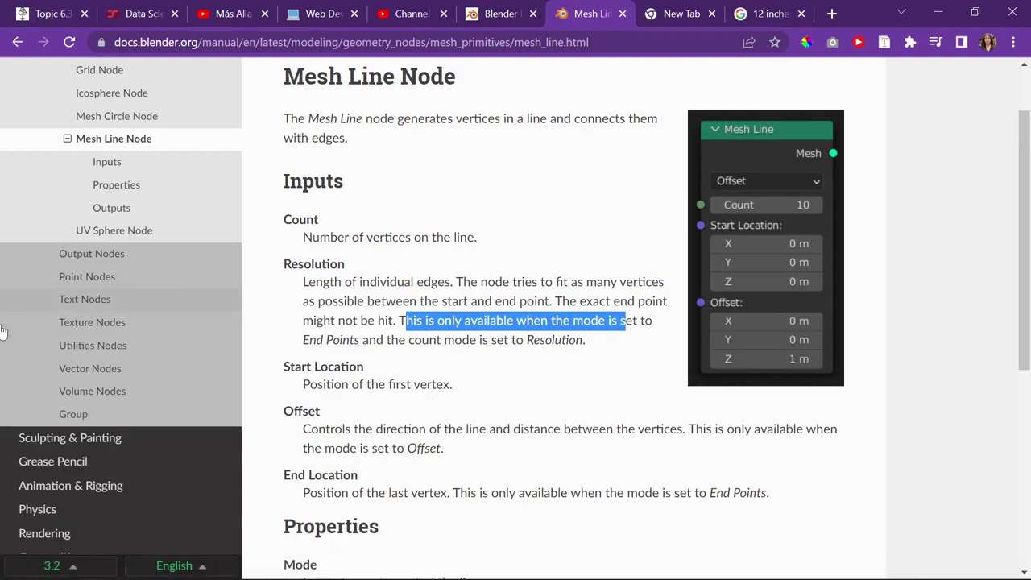
scroll(539, 362, "down", 5)
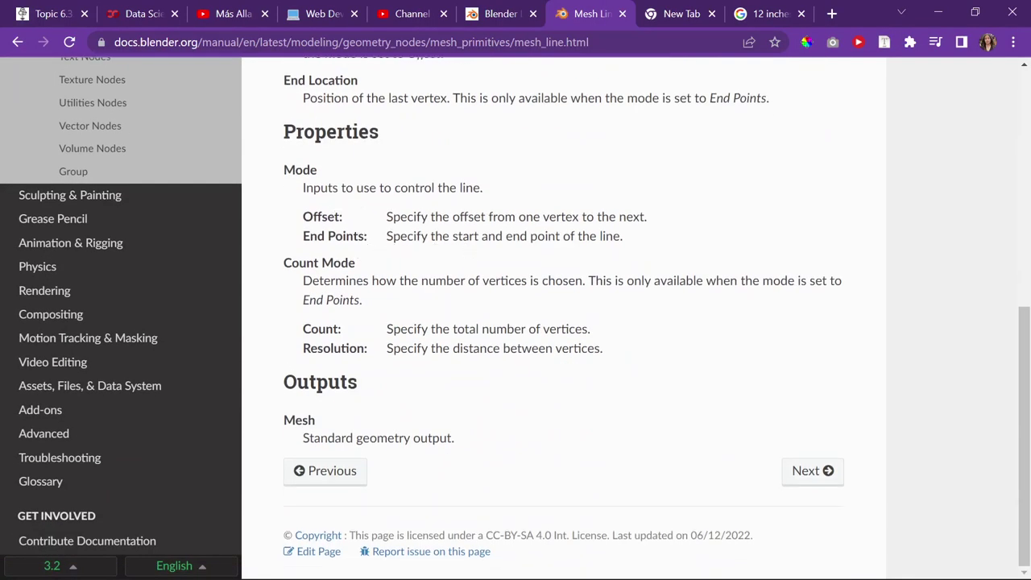
left_click_drag(393, 216, 618, 217)
left_click_drag(401, 236, 597, 236)
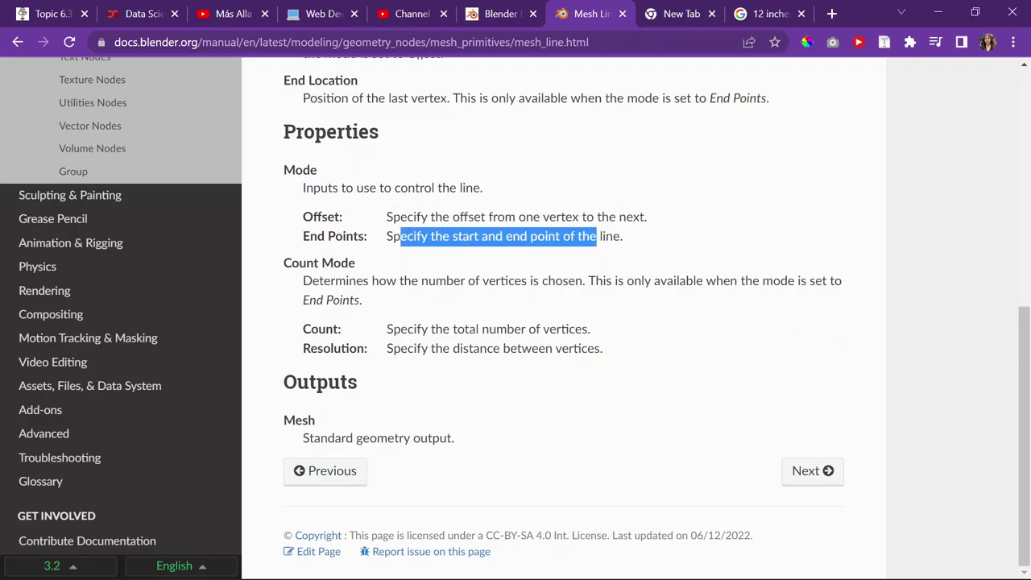
left_click_drag(312, 281, 797, 281)
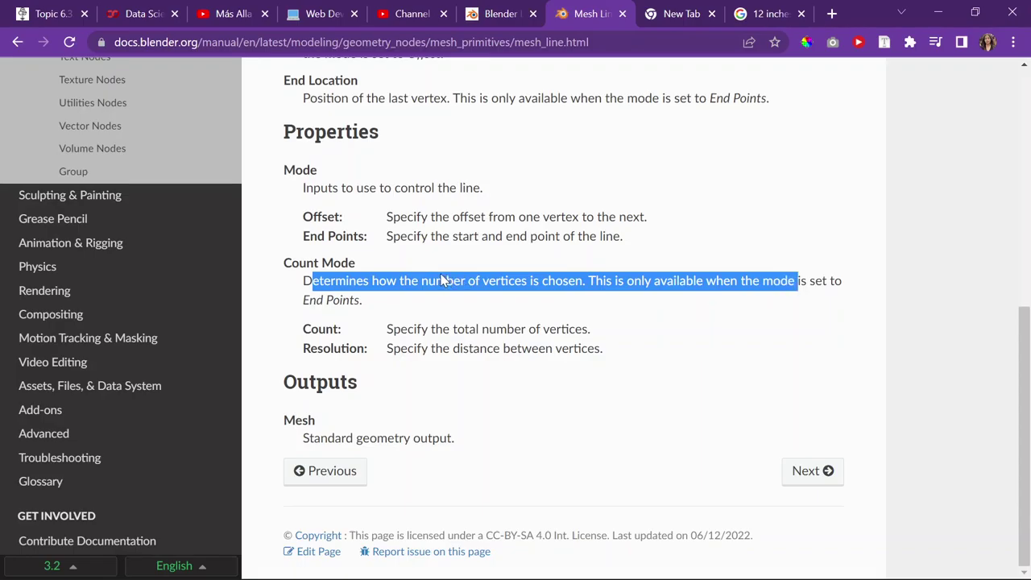
left_click(519, 448)
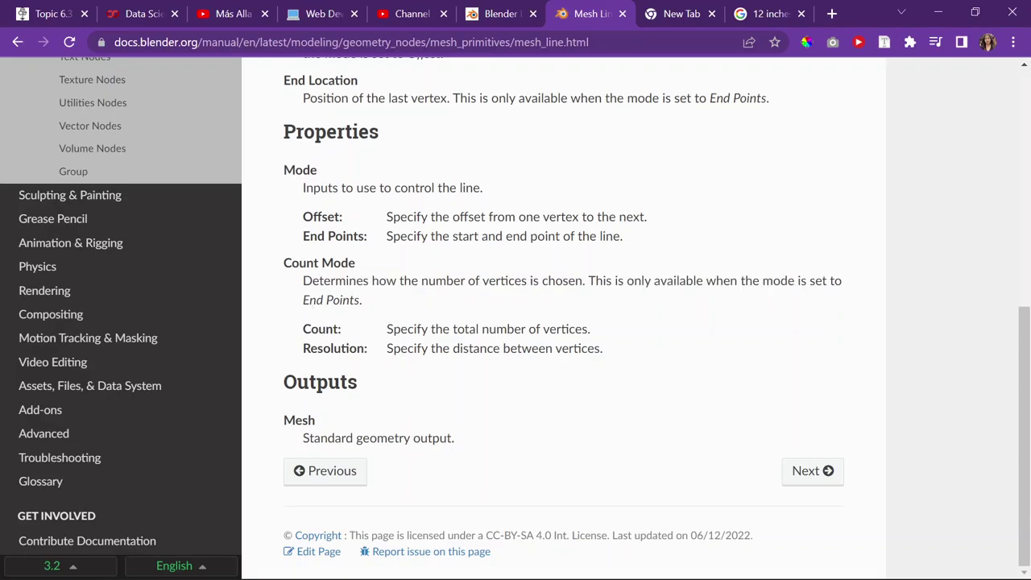
scroll(316, 313, "up", 6)
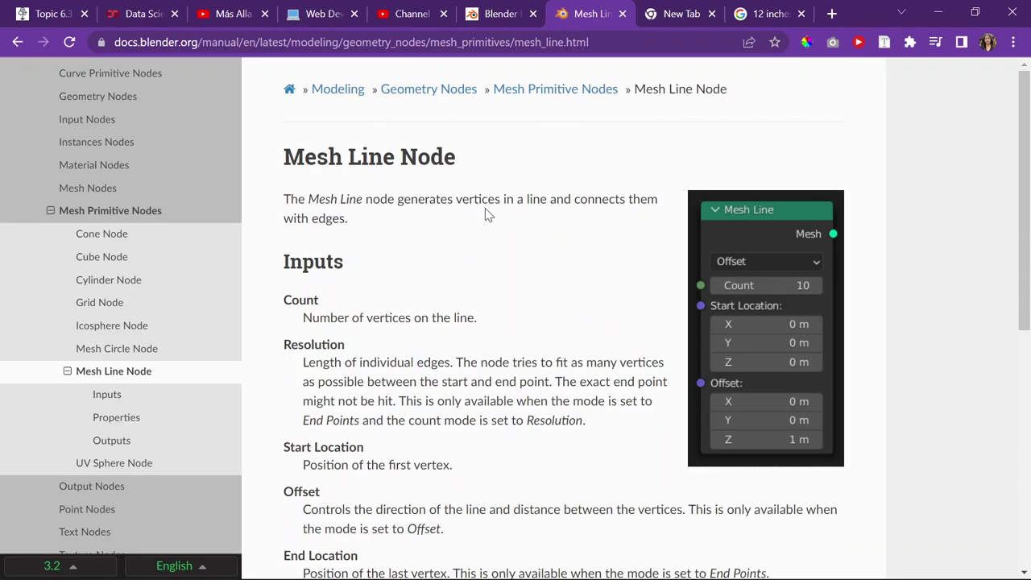
left_click(937, 13)
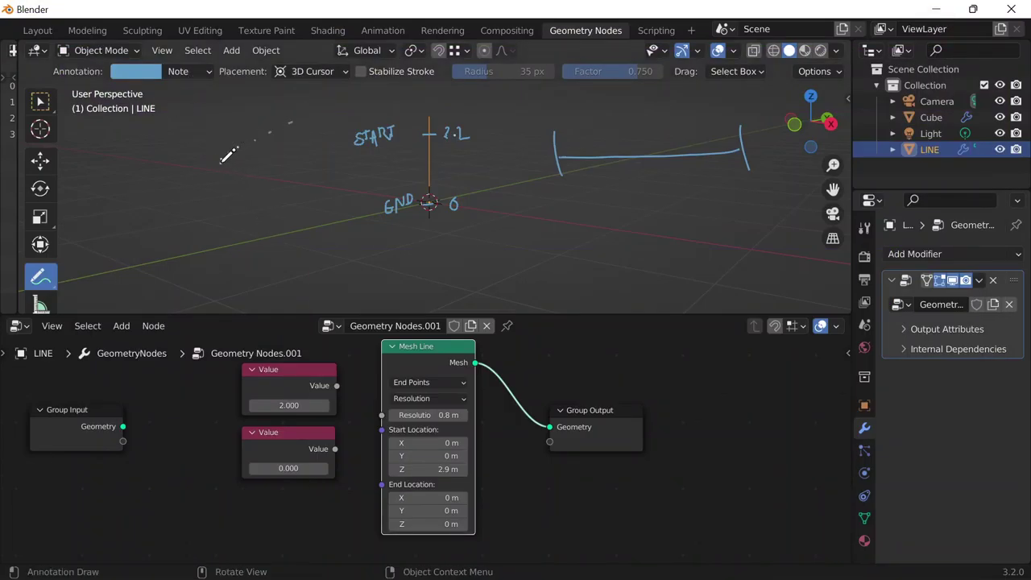
Annotate a short diagonal line with dots along it, beside the START and END sketch
left_click_drag(228, 155, 220, 160)
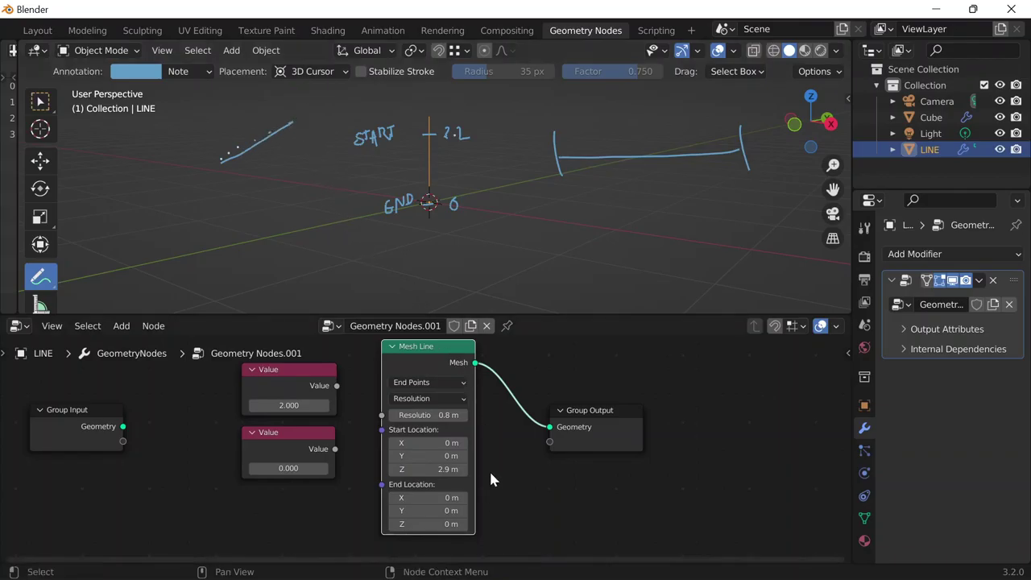
scroll(401, 202, "down", 5)
scroll(359, 193, "up", 7)
scroll(359, 193, "down", 3)
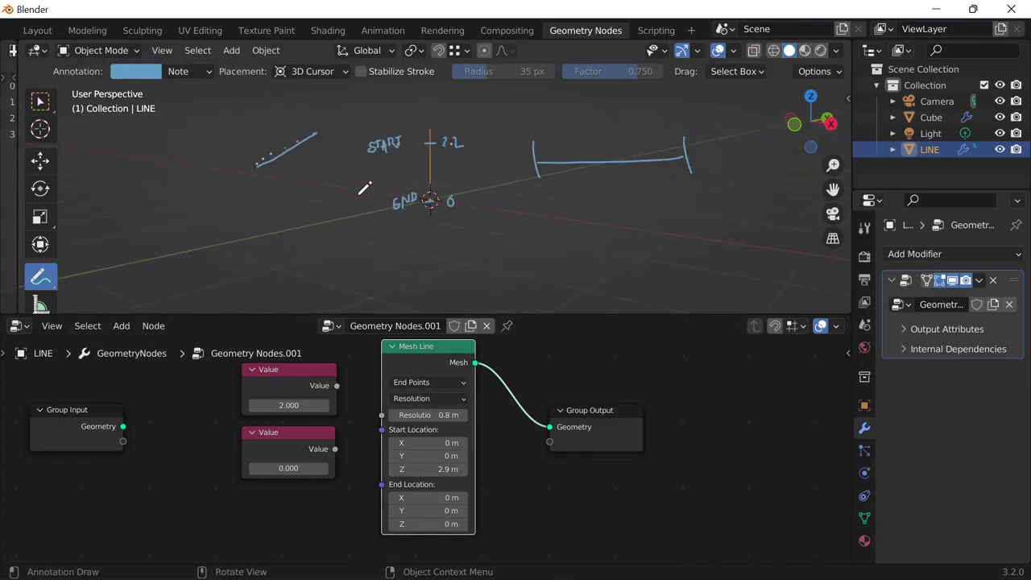
scroll(365, 188, "up", 3)
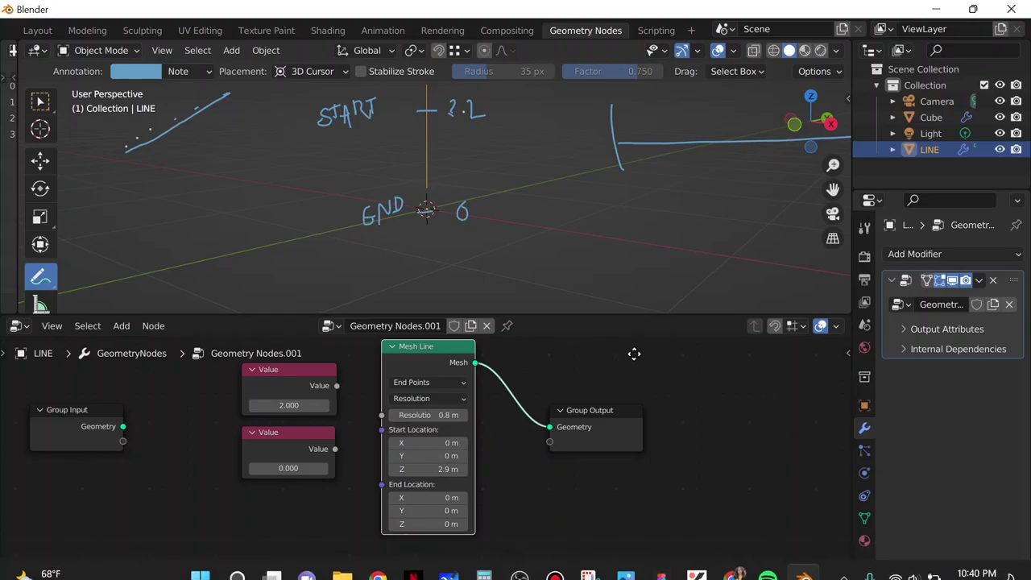
scroll(634, 354, "up", 2)
Switch the Mesh Line to Offset mode with a Count of 75 and reset its Offset Z to 0 m
left_click(469, 378)
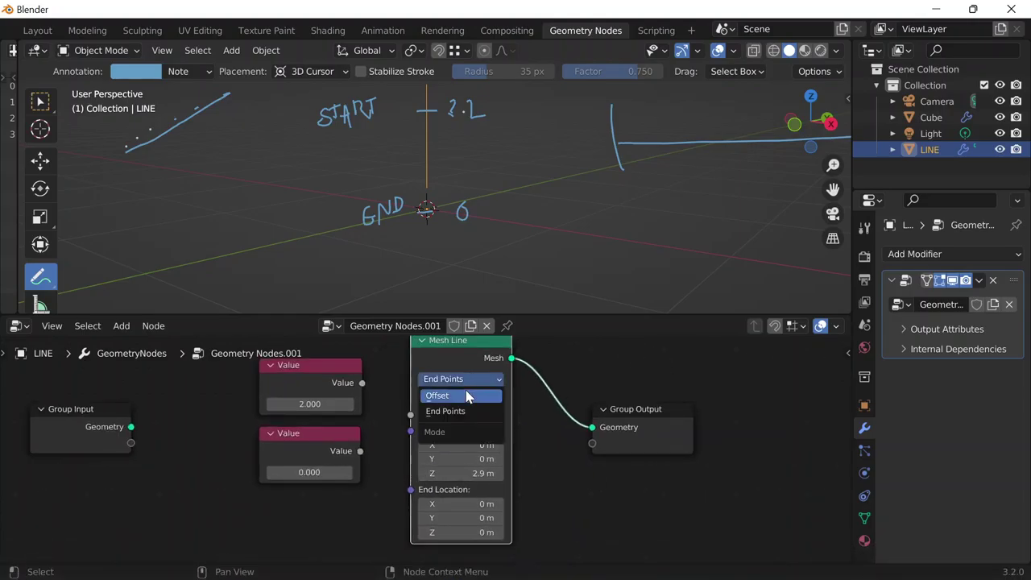
left_click(467, 394)
scroll(472, 423, "down", 4)
scroll(470, 258, "down", 3)
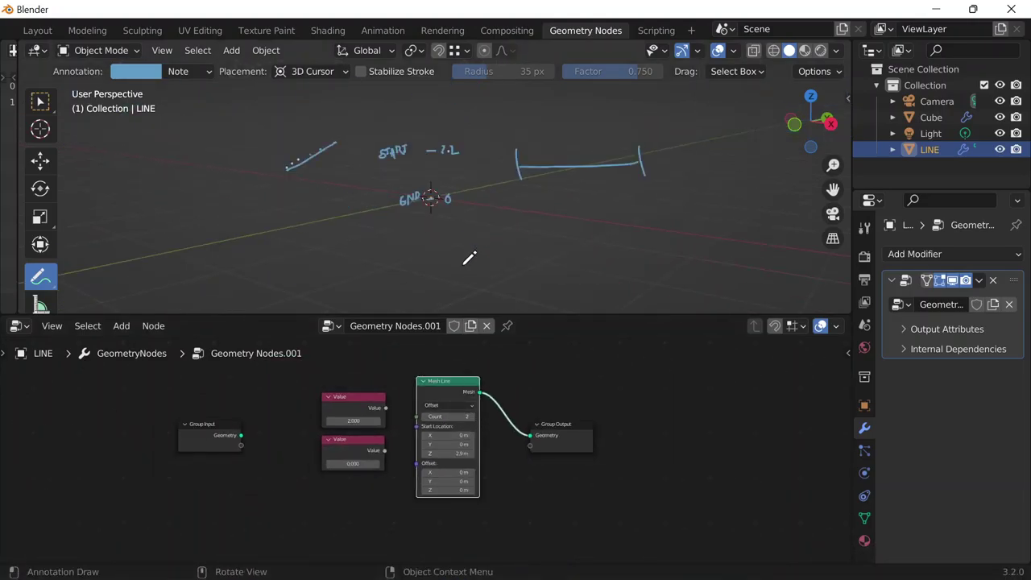
scroll(470, 258, "up", 6)
scroll(454, 267, "down", 1)
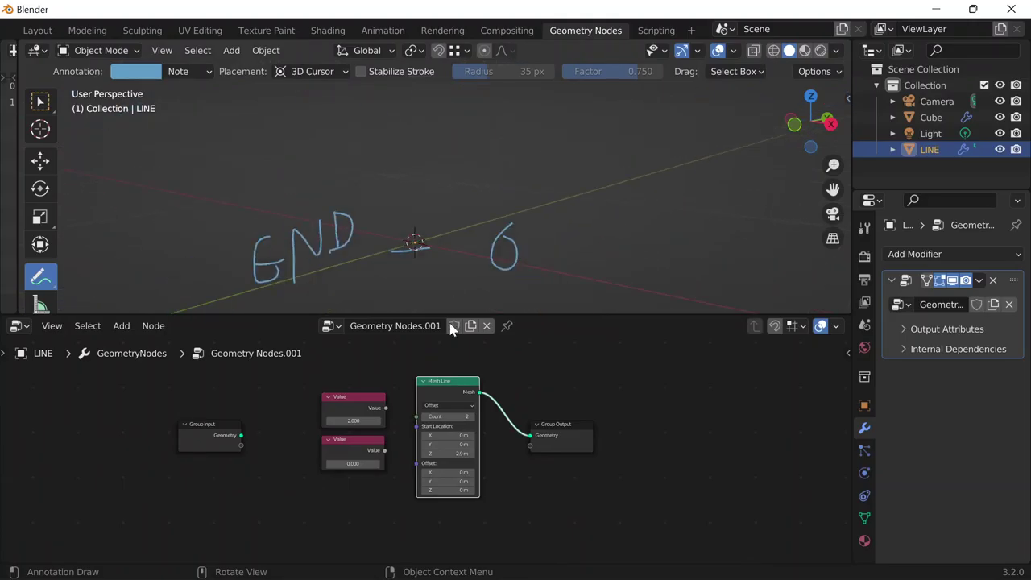
left_click_drag(448, 416, 504, 416)
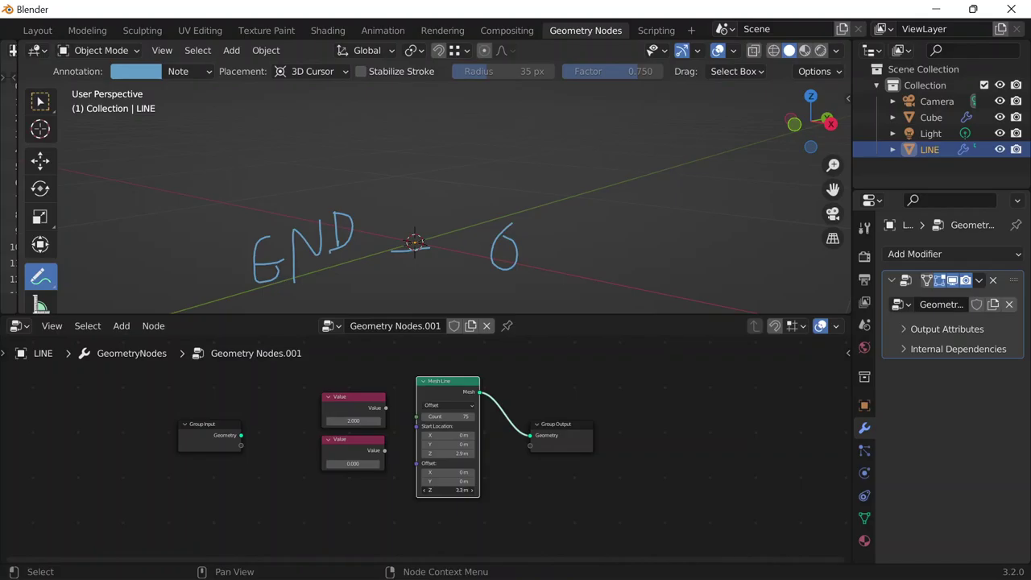
double_click(448, 490)
key("Return")
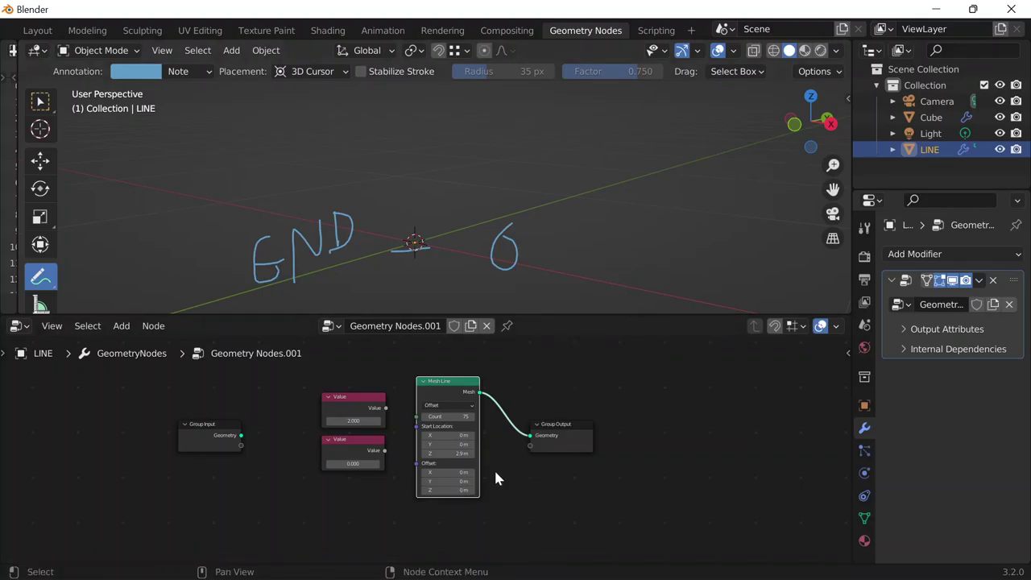
Set the Mesh Line's Start Location Z to 3.8 m and its Offset X to 1.8 m
left_click_drag(451, 453, 461, 452)
left_click_drag(419, 341, 405, 341)
scroll(409, 246, "down", 6)
scroll(409, 245, "up", 10)
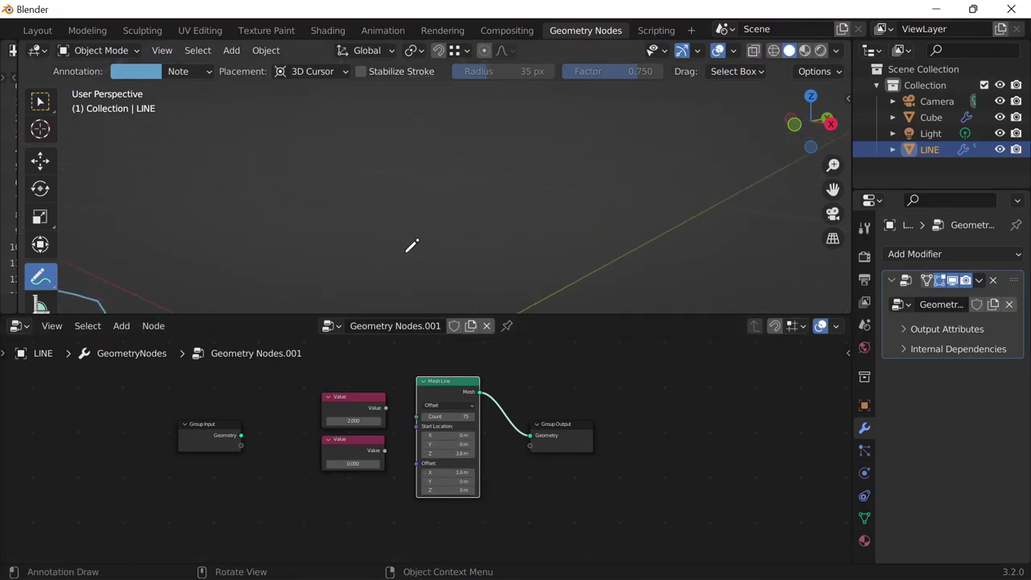
scroll(413, 248, "down", 8)
scroll(414, 250, "up", 5)
Return the Mesh Line node to End Points mode
left_click(439, 407)
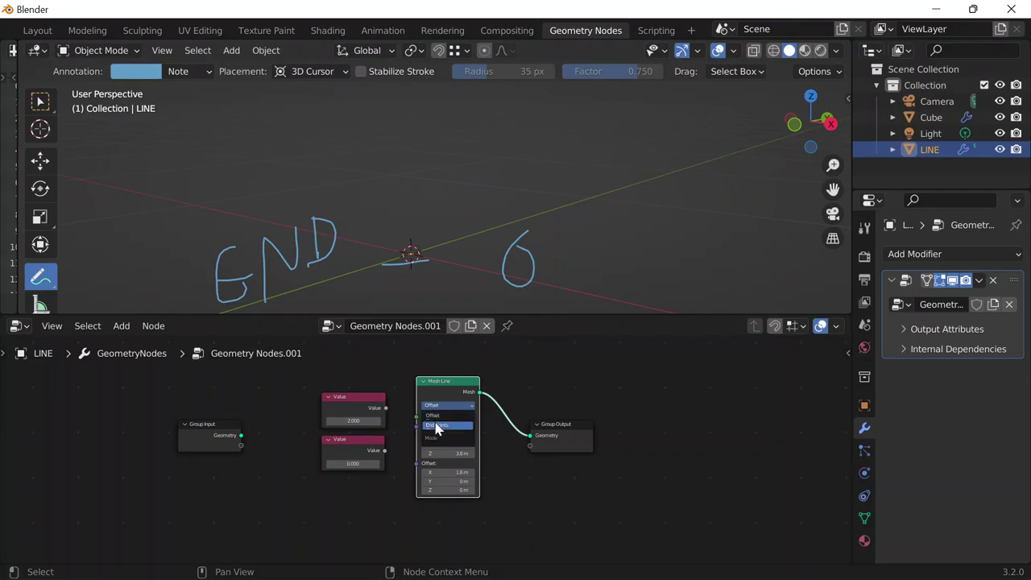
left_click(428, 417)
scroll(423, 385, "down", 3)
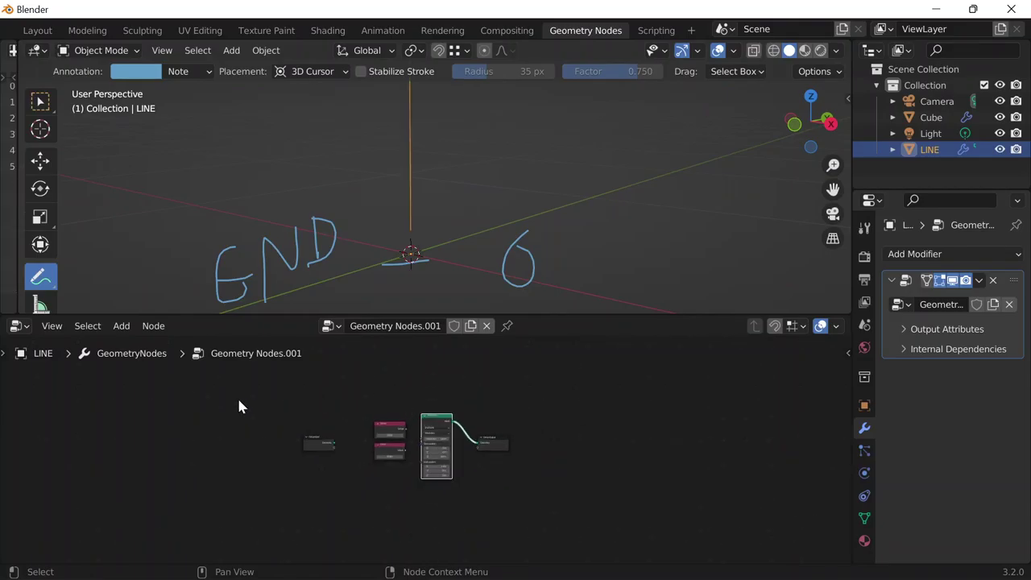
scroll(306, 407, "up", 2)
Unlink the Geometry Nodes.001 tree from the LINE object and enlarge the node editor
left_click_drag(169, 350, 584, 490)
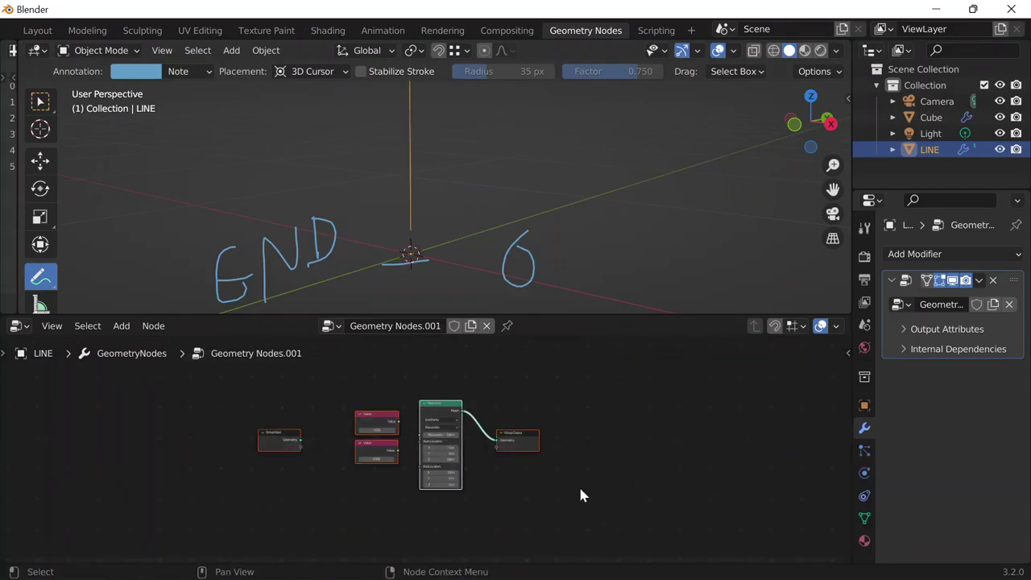
left_click(487, 325)
middle_click_drag(347, 153, 501, 331)
left_click_drag(499, 316, 90, 62)
Remove the Annotations.007 sketches in the Layout workspace and reactivate the Select Box tool
left_click(37, 30)
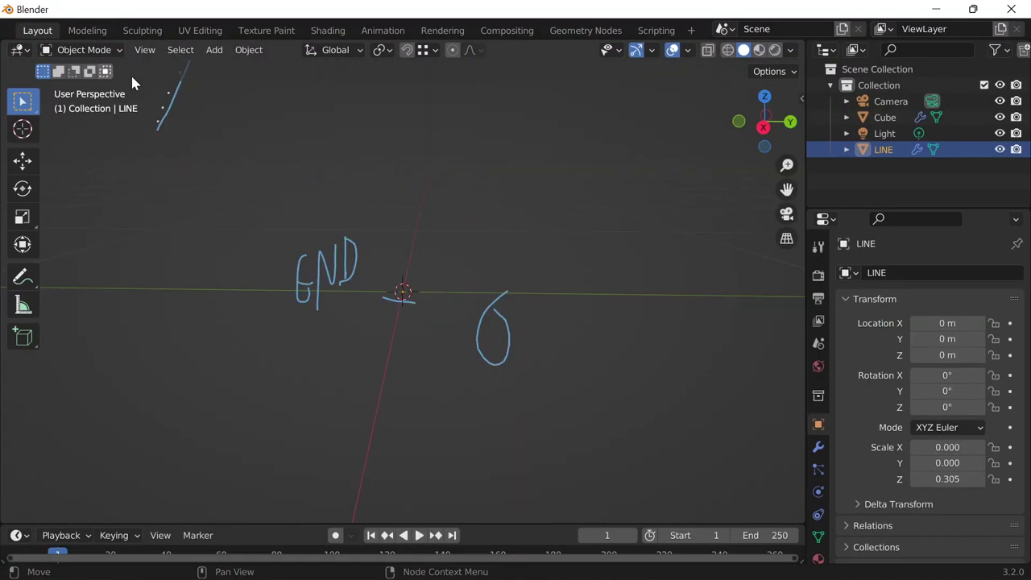
left_click(81, 49)
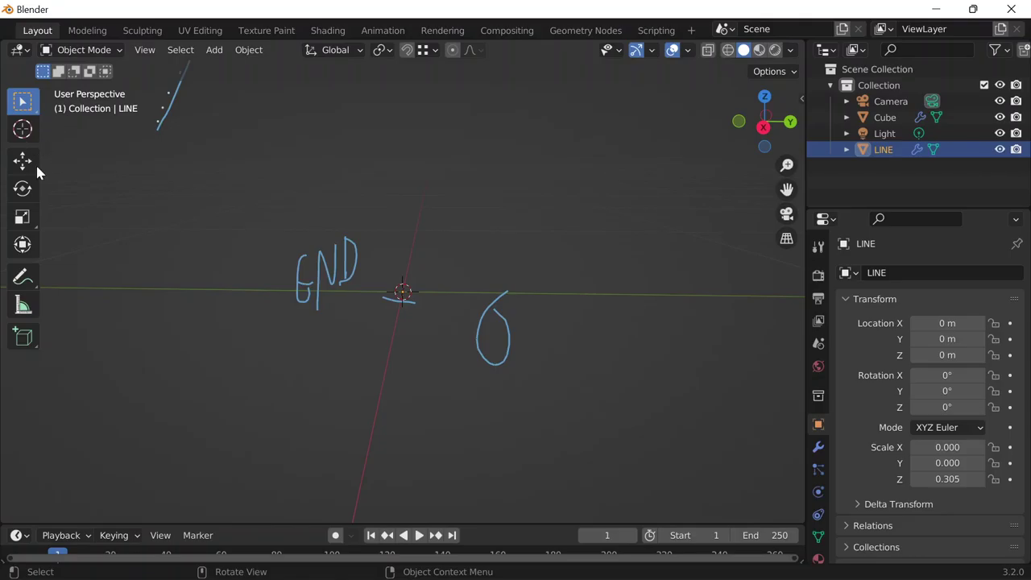
left_click(23, 276)
left_click(187, 71)
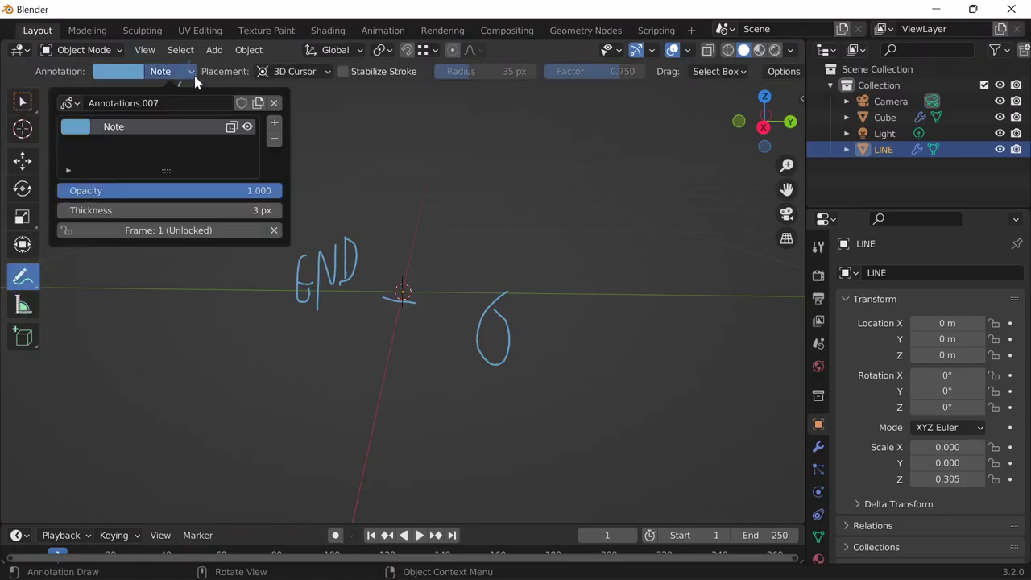
left_click(274, 104)
left_click(22, 100)
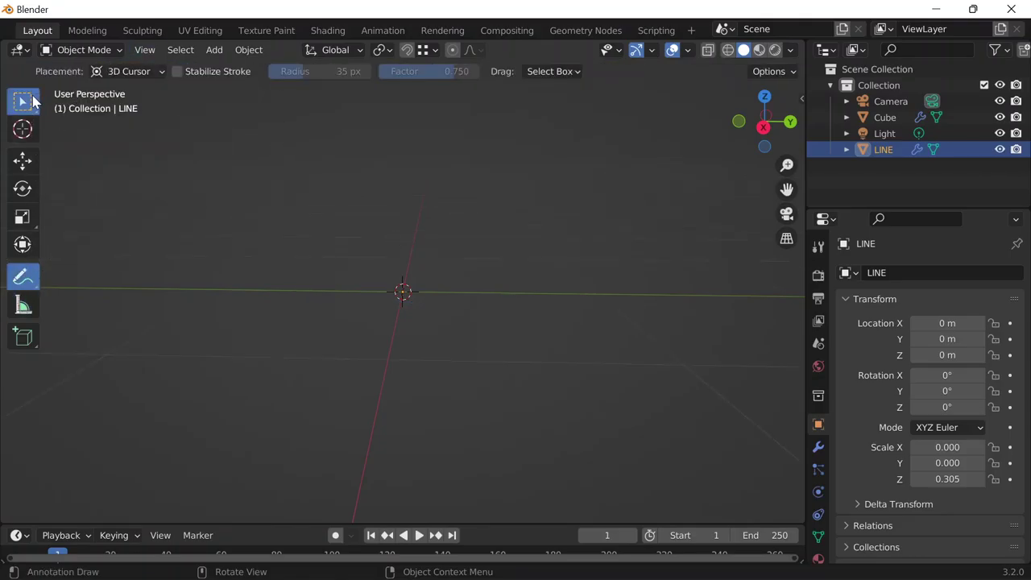
Add a new cube mesh at the 3D cursor
key("shift+a")
mouse_move(375, 257)
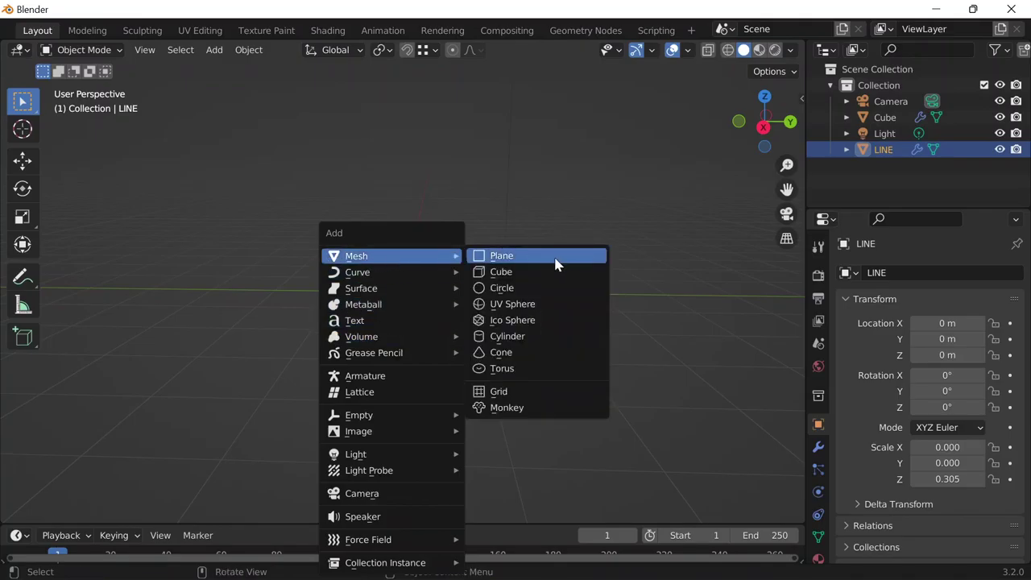
left_click(540, 271)
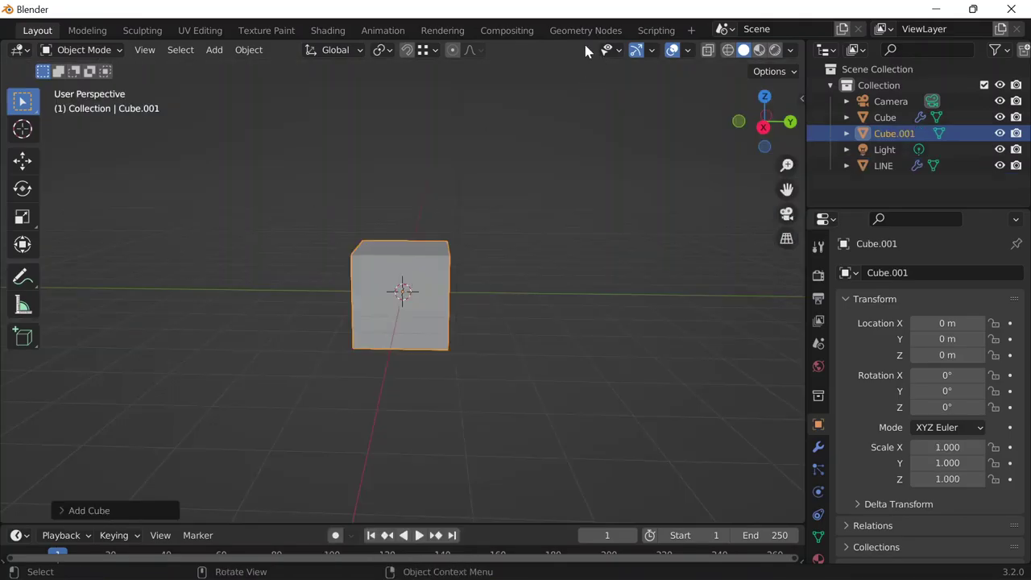
Create a new geometry node tree for the added cube and disconnect the Group Input from the Group Output
left_click(581, 33)
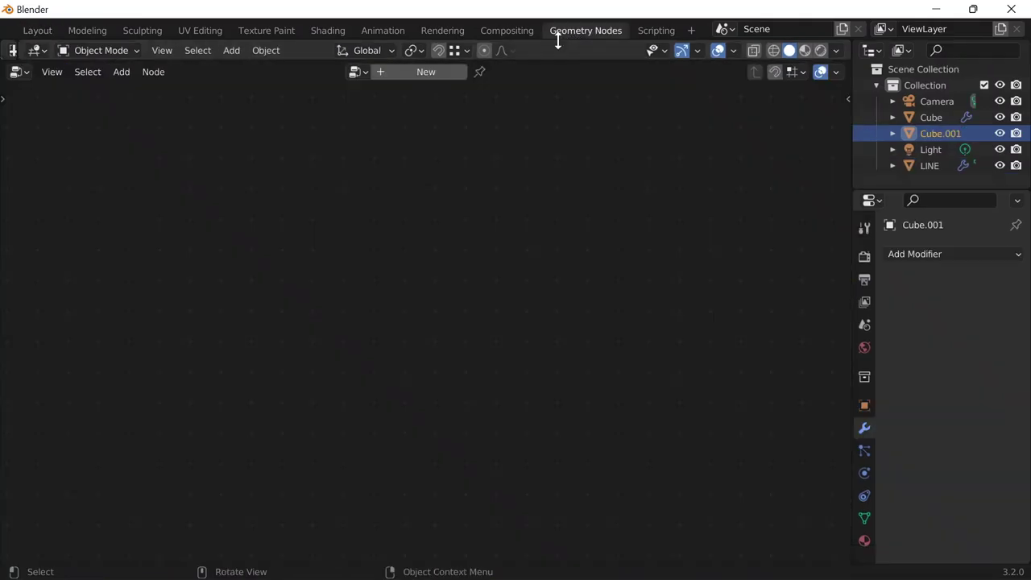
left_click(406, 79)
left_click_drag(464, 61, 465, 343)
scroll(444, 456, "up", 9)
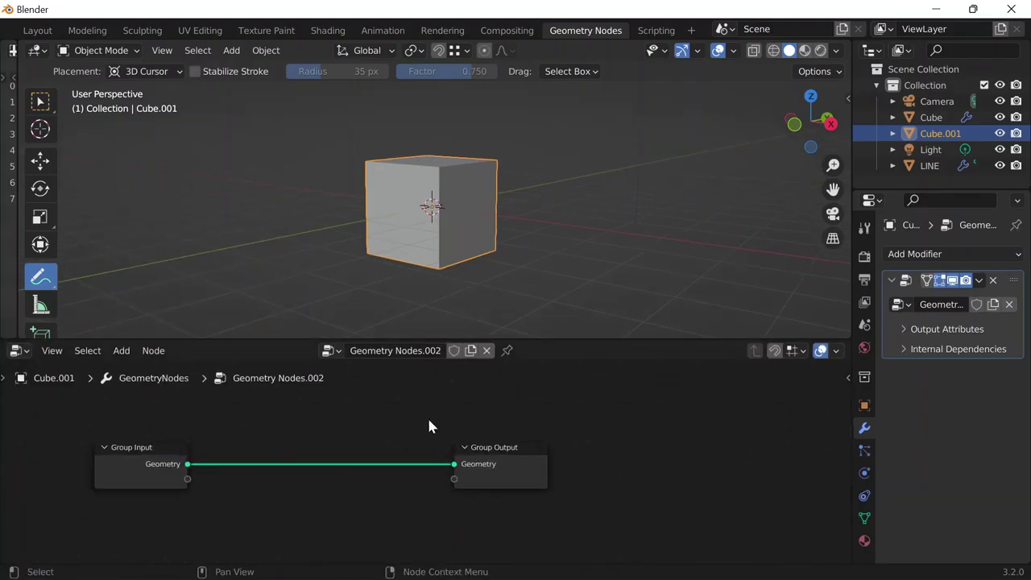
left_click_drag(619, 452, 413, 432)
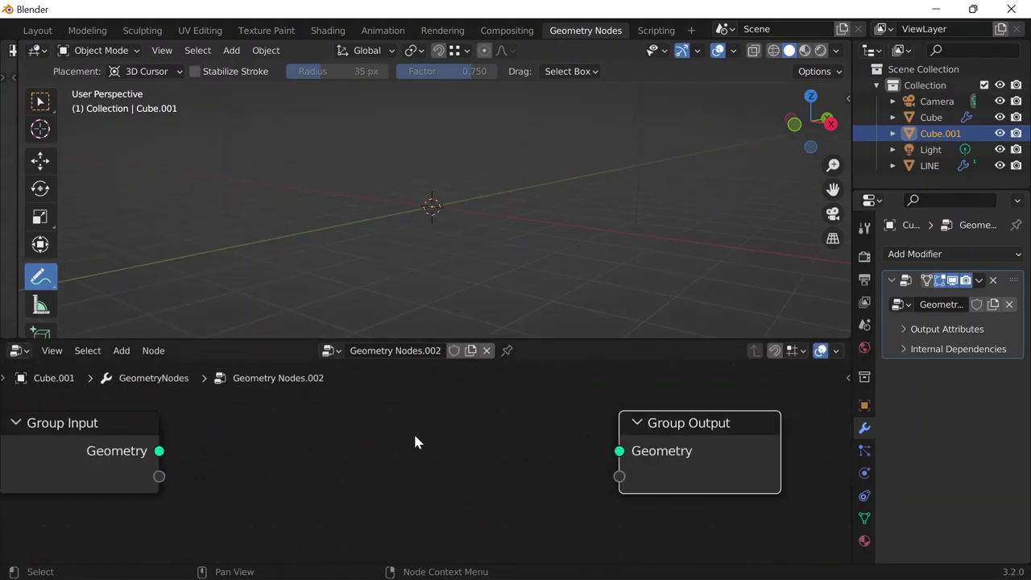
middle_click_drag(414, 432, 498, 427)
Add a Mesh Line primitive node and connect its Mesh output to the Group Output's Geometry input
left_click(120, 351)
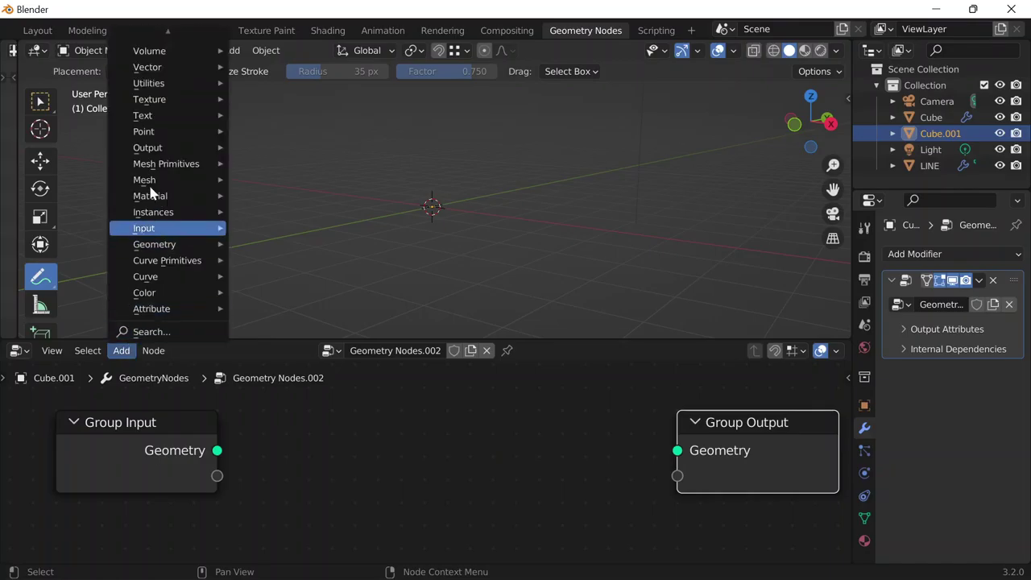
mouse_move(161, 163)
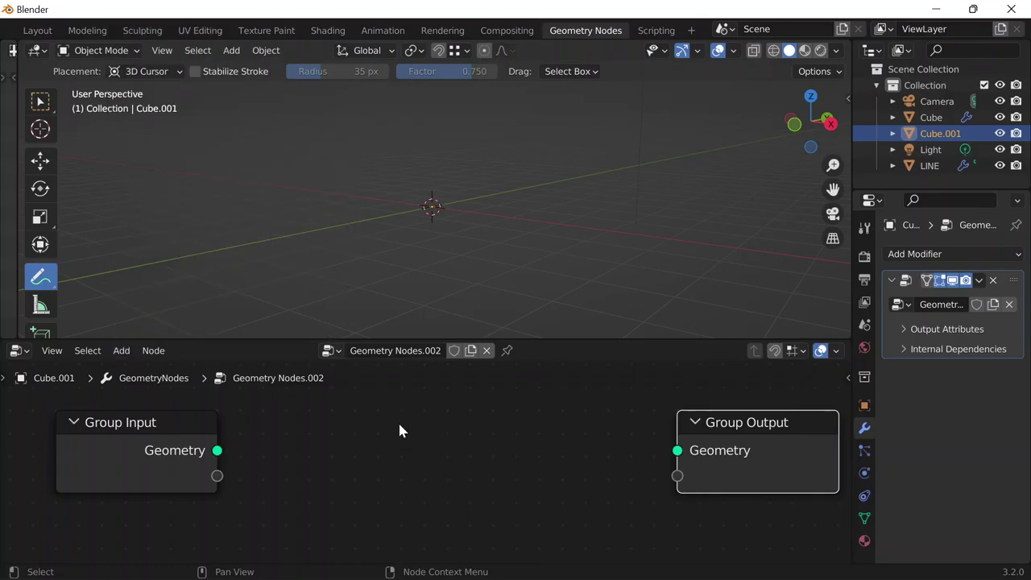
scroll(387, 428, "down", 4)
scroll(386, 450, "up", 2)
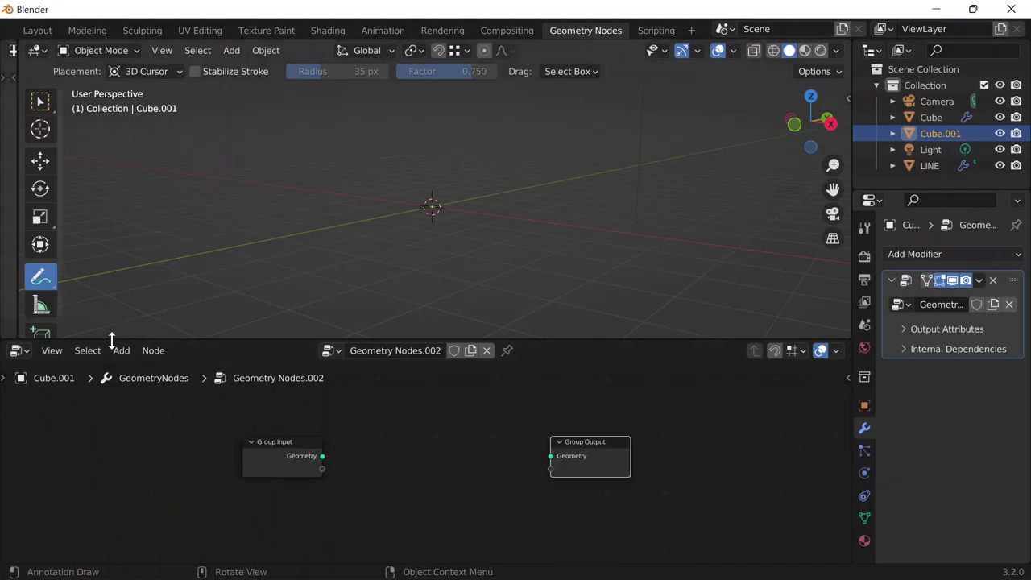
left_click(40, 101)
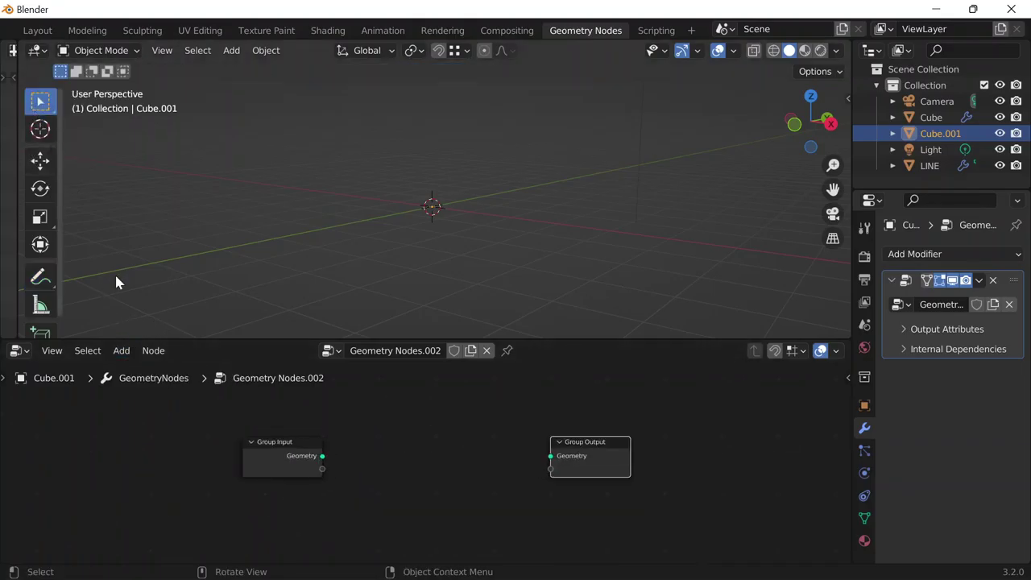
left_click(121, 350)
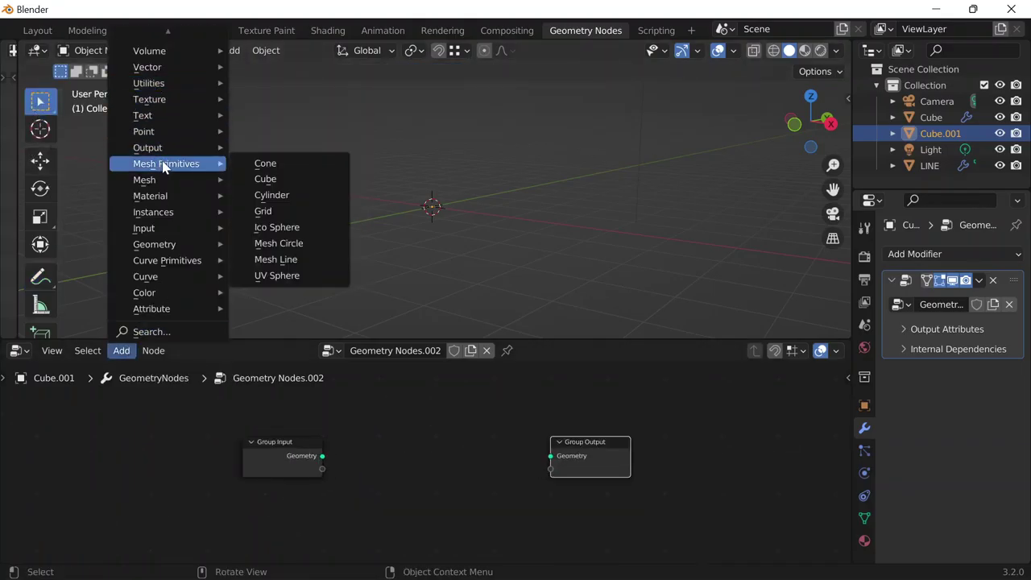
left_click(278, 259)
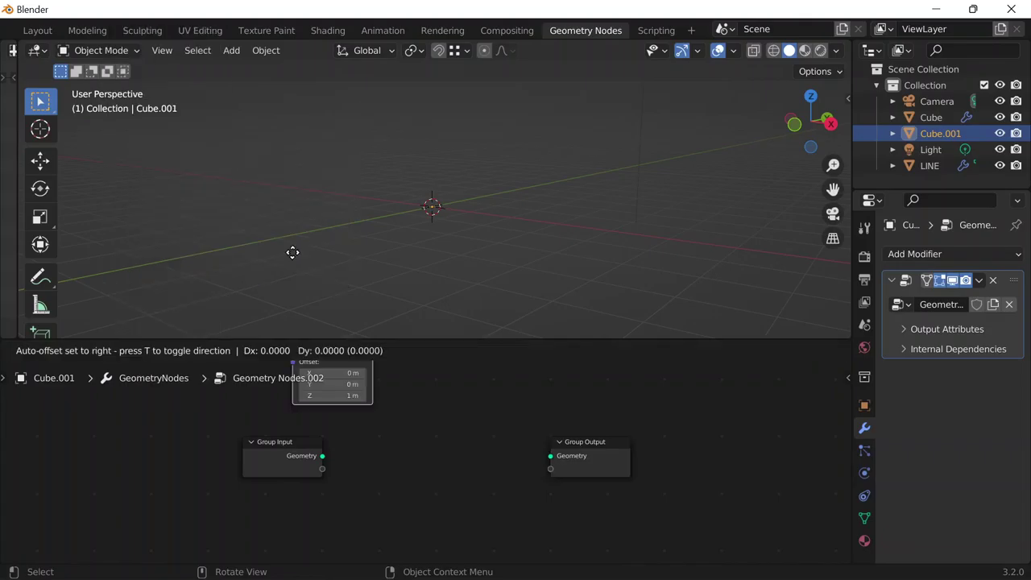
left_click(392, 377)
left_click_drag(480, 410, 551, 456)
middle_click_drag(445, 180, 575, 219)
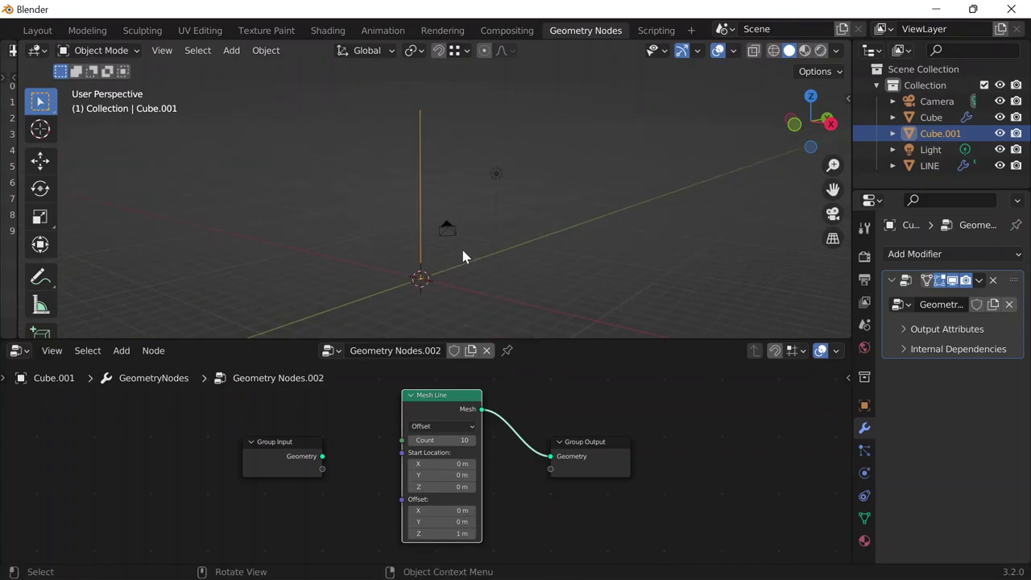
scroll(458, 482, "up", 2)
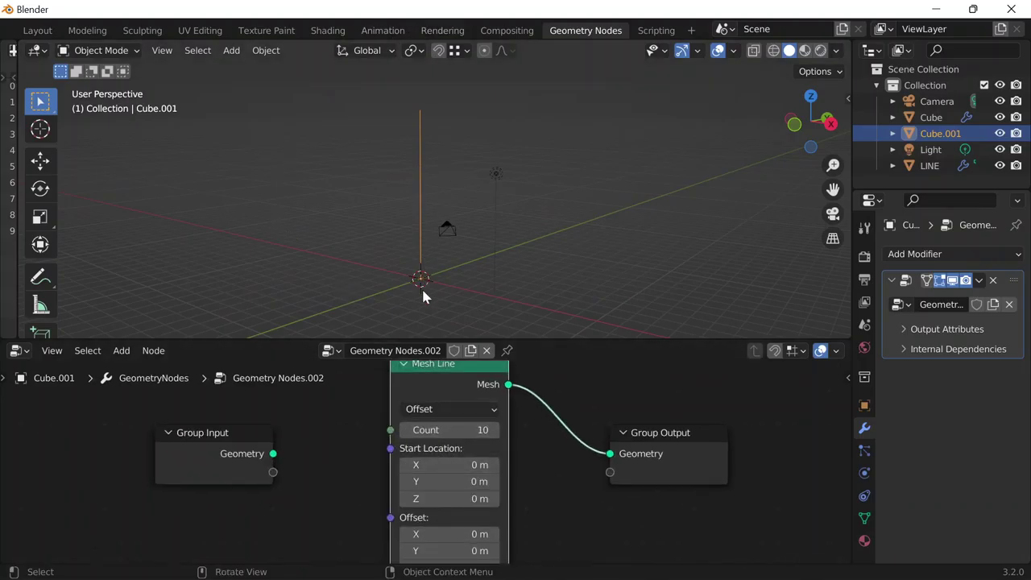
scroll(419, 242, "down", 10)
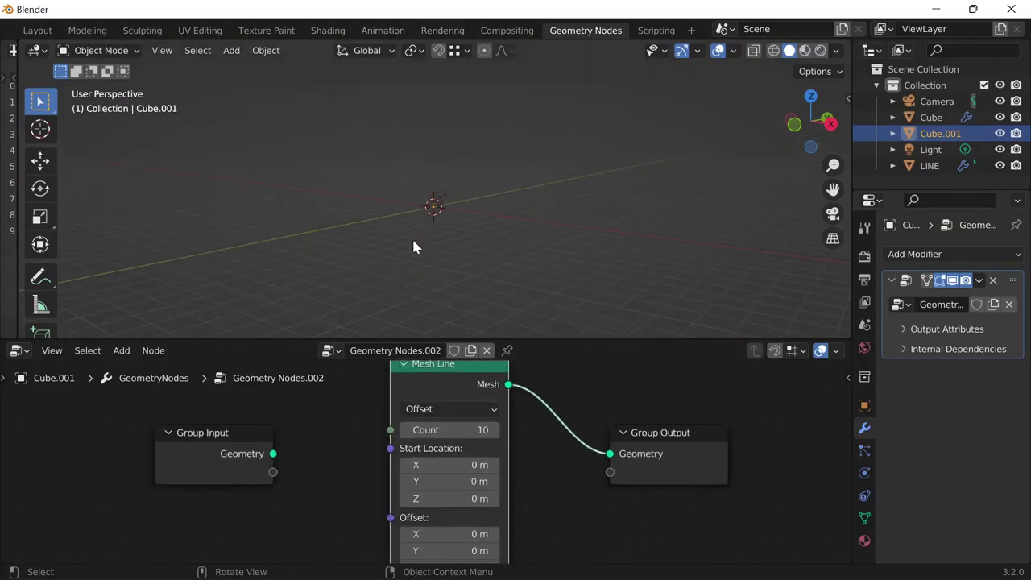
Examine the mesh line in wireframe shading and Edit Mode, return to solid shading in Object Mode, and deselect the line
scroll(414, 242, "up", 8)
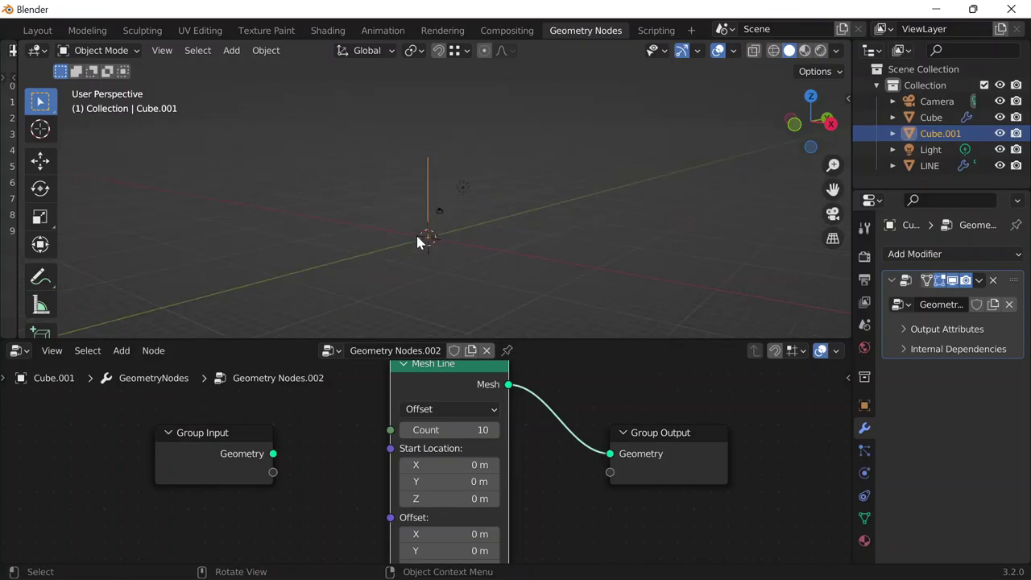
left_click(770, 51)
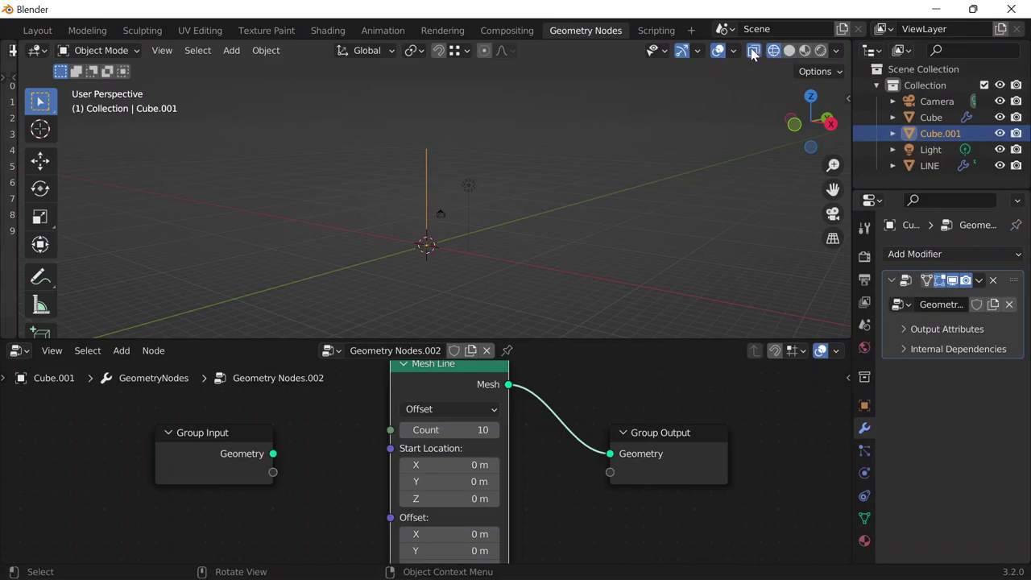
left_click(754, 50)
scroll(564, 128, "up", 4)
left_click(551, 139)
scroll(490, 149, "up", 5)
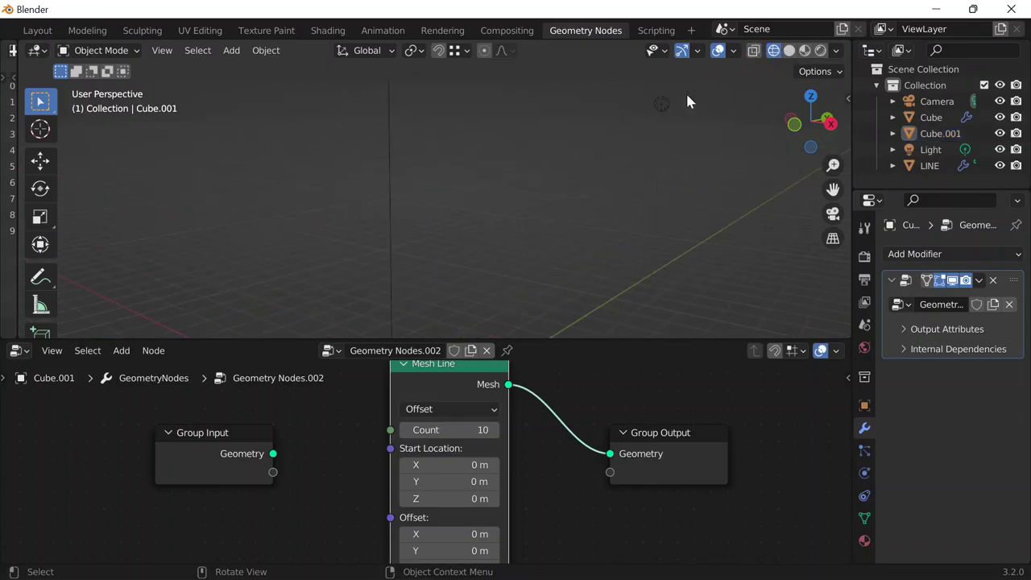
scroll(386, 164, "up", 2)
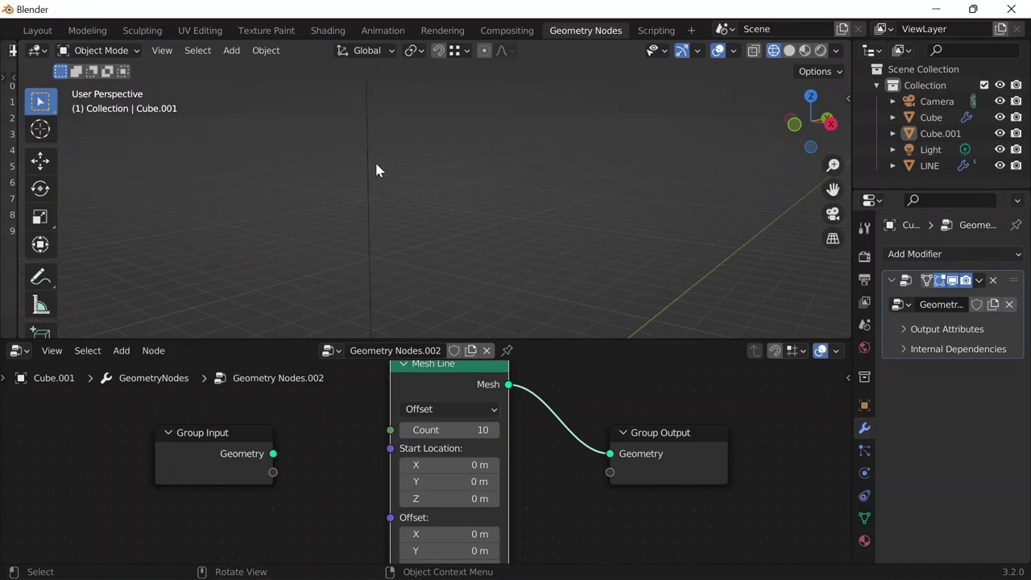
left_click(366, 160)
key("Tab")
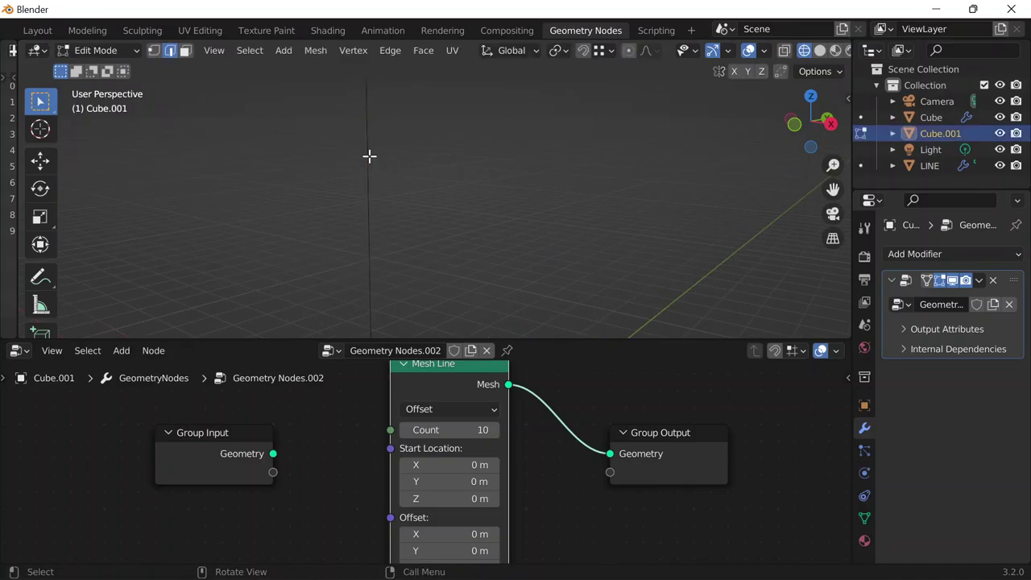
scroll(417, 156, "down", 3)
key("Tab")
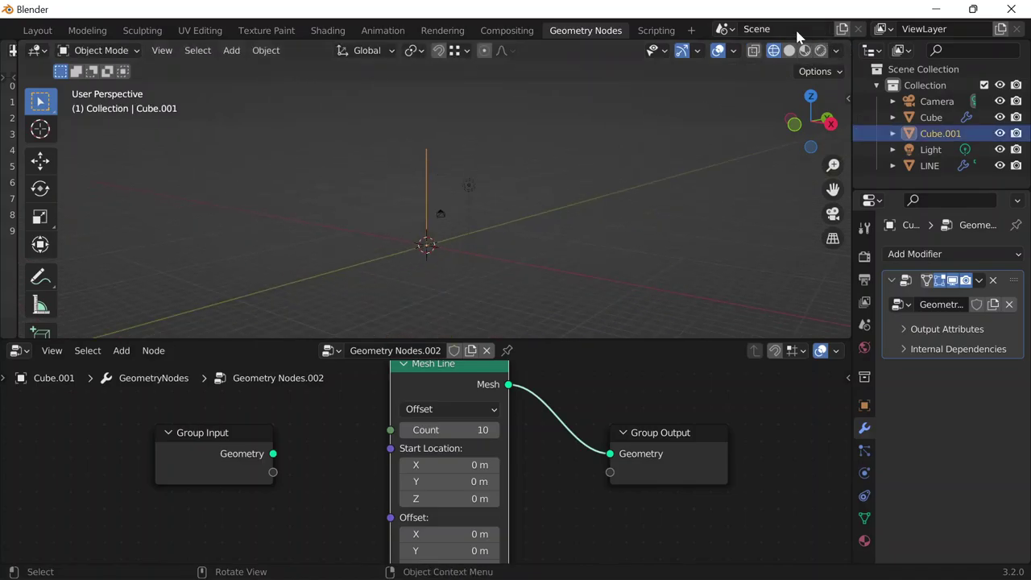
left_click(790, 50)
scroll(445, 161, "up", 6)
scroll(445, 218, "down", 5)
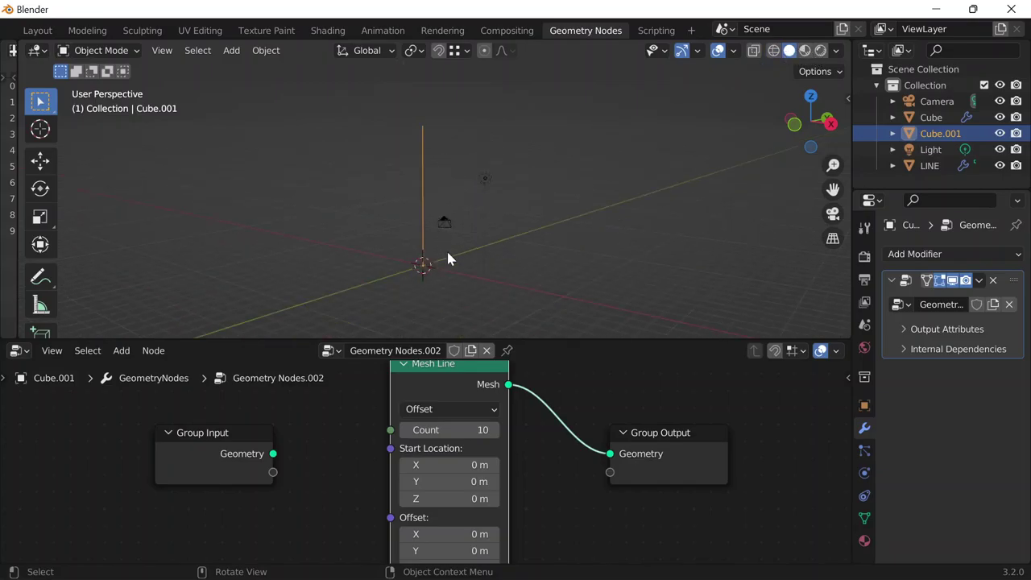
left_click(355, 231)
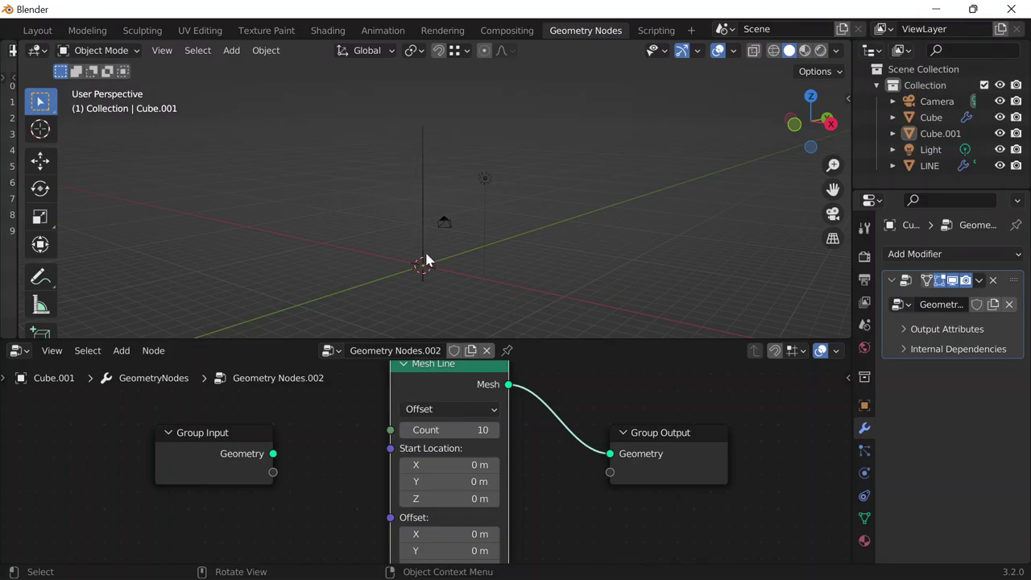
Move the Mesh Line node up until its offset values are fully in view and set its Z offset to 0.8 m
left_click_drag(437, 373, 438, 332)
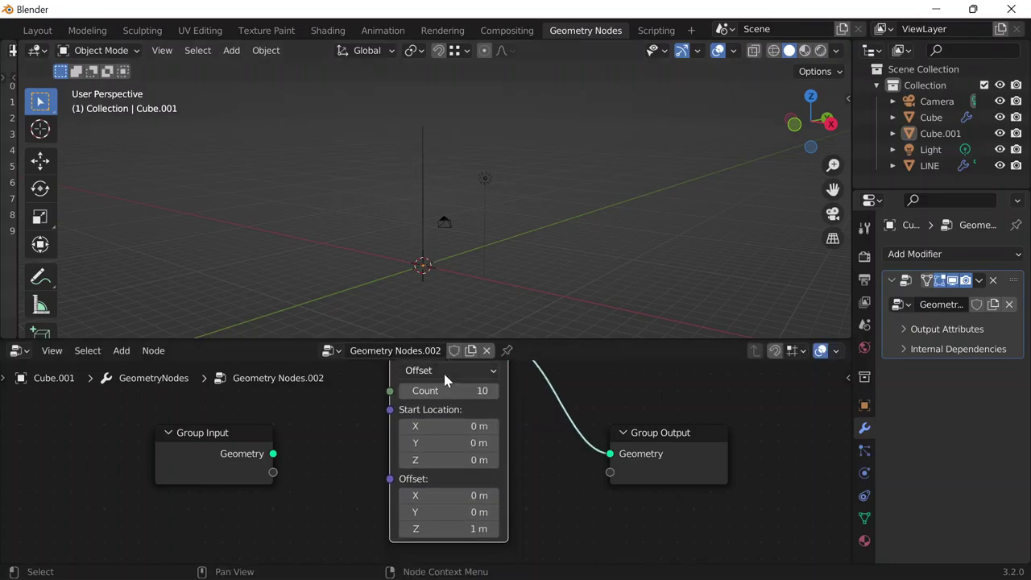
scroll(445, 378, "up", 1)
scroll(453, 384, "down", 3)
scroll(448, 395, "up", 2)
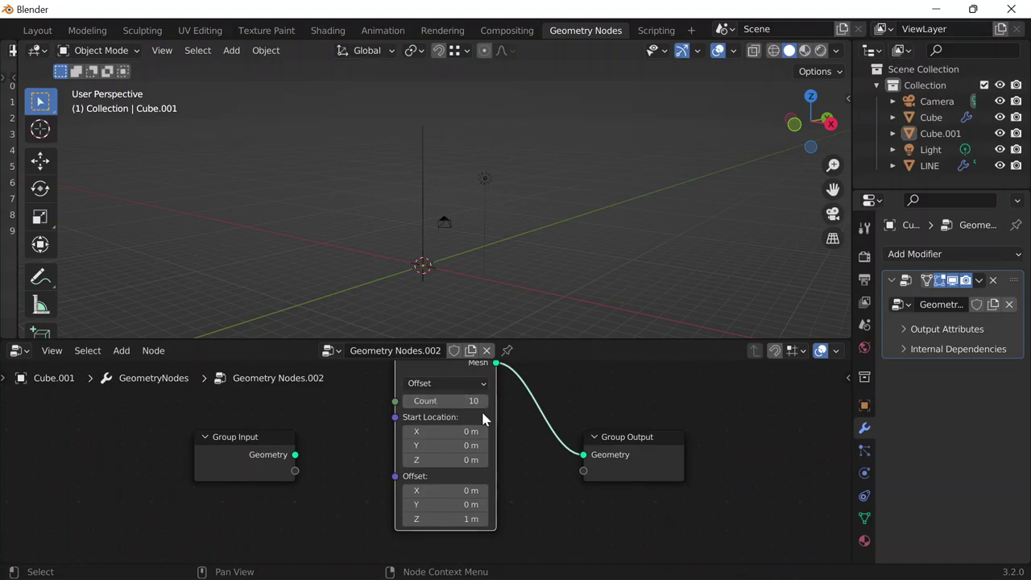
middle_click_drag(486, 251, 489, 294)
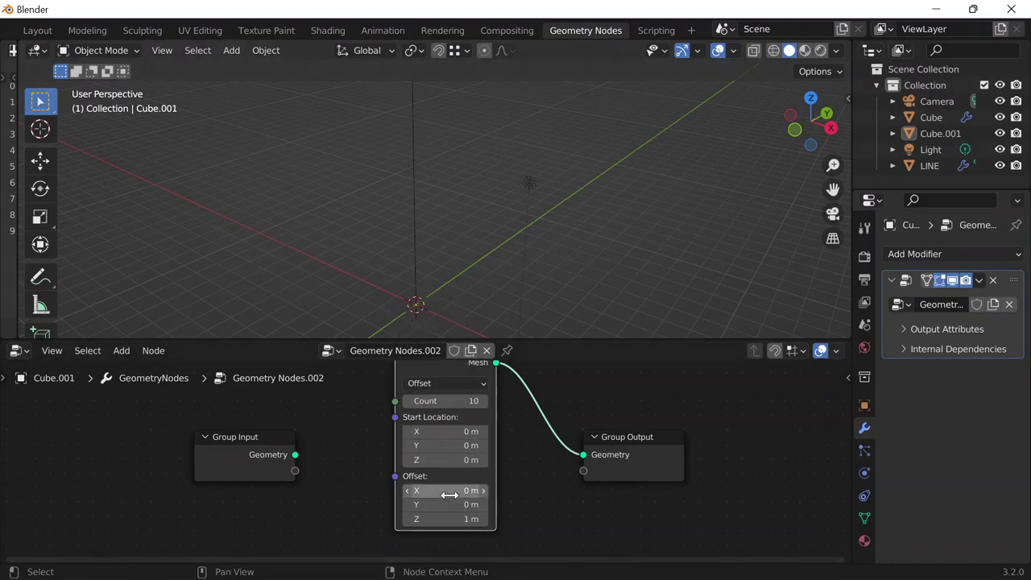
scroll(450, 494, "down", 2)
middle_click_drag(451, 274, 485, 220)
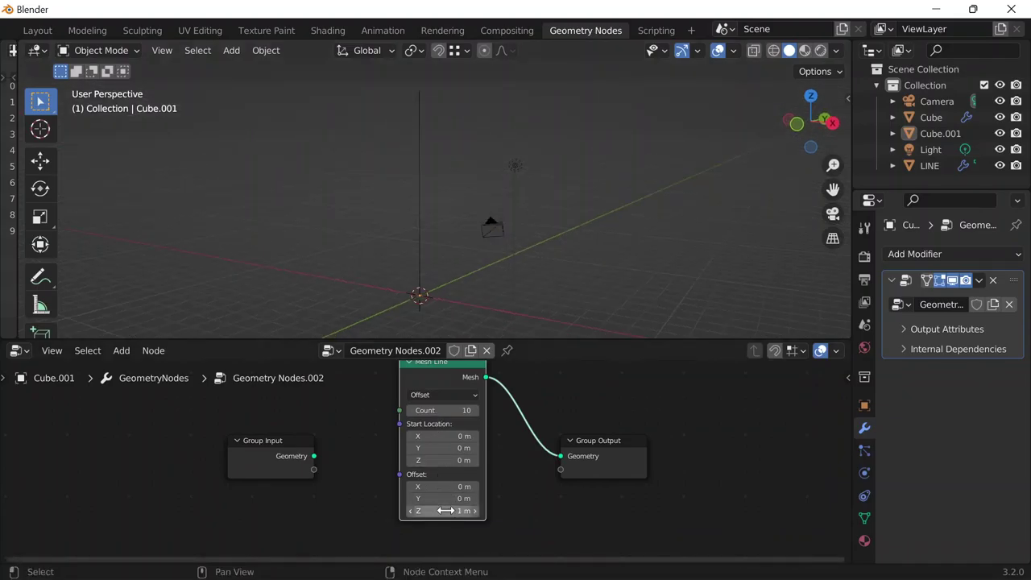
scroll(509, 215, "down", 3)
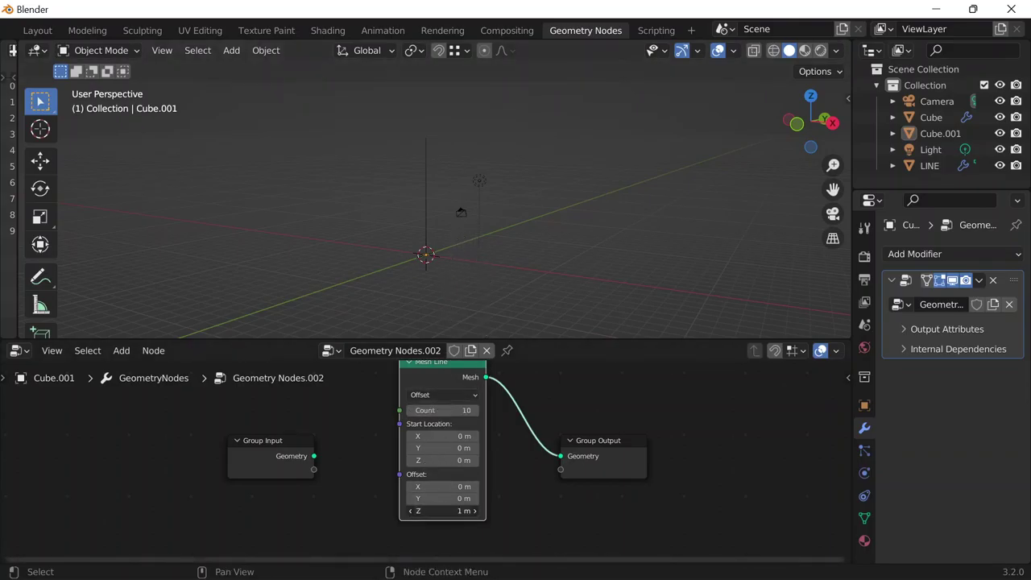
left_click_drag(443, 510, 419, 511)
mouse_move(443, 511)
left_mouse_down()
mouse_move(476, 511)
mouse_move(432, 511)
left_mouse_up()
scroll(532, 192, "down", 9)
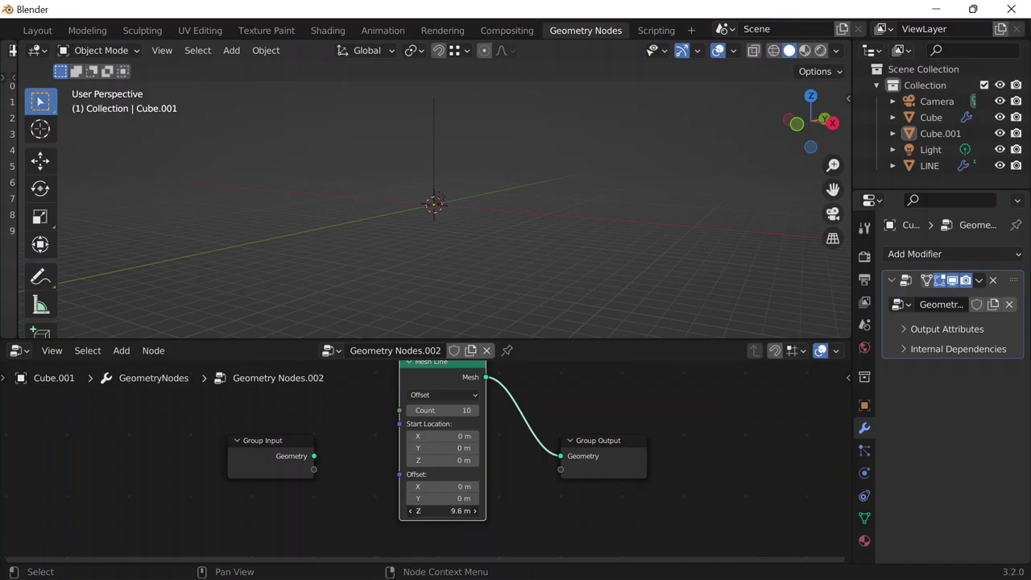
left_click_drag(442, 510, 483, 511)
scroll(505, 172, "up", 12)
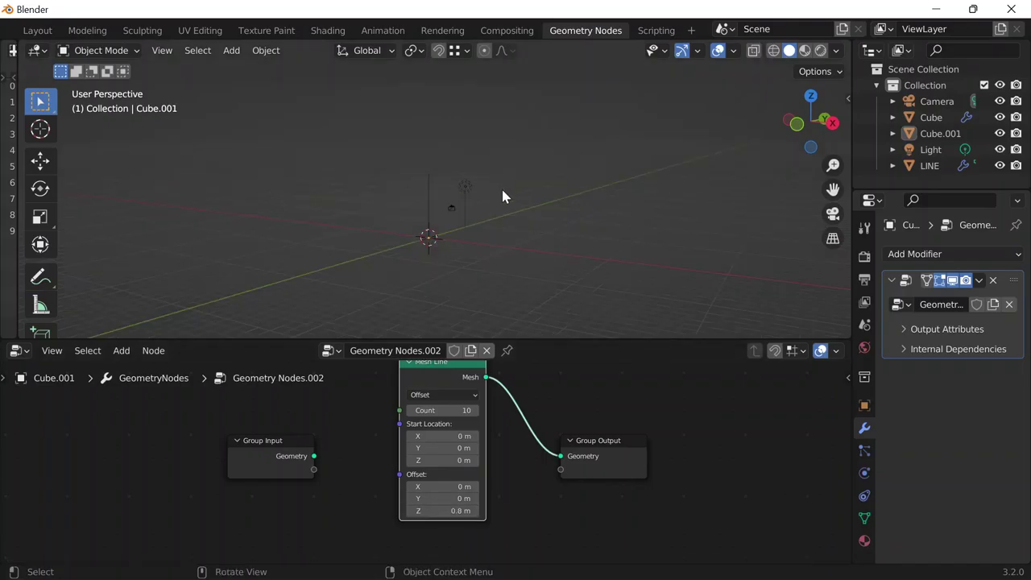
Try an X offset of about -0.9 m on the Mesh Line node and reset the X offset to 0 m
scroll(496, 211, "down", 2)
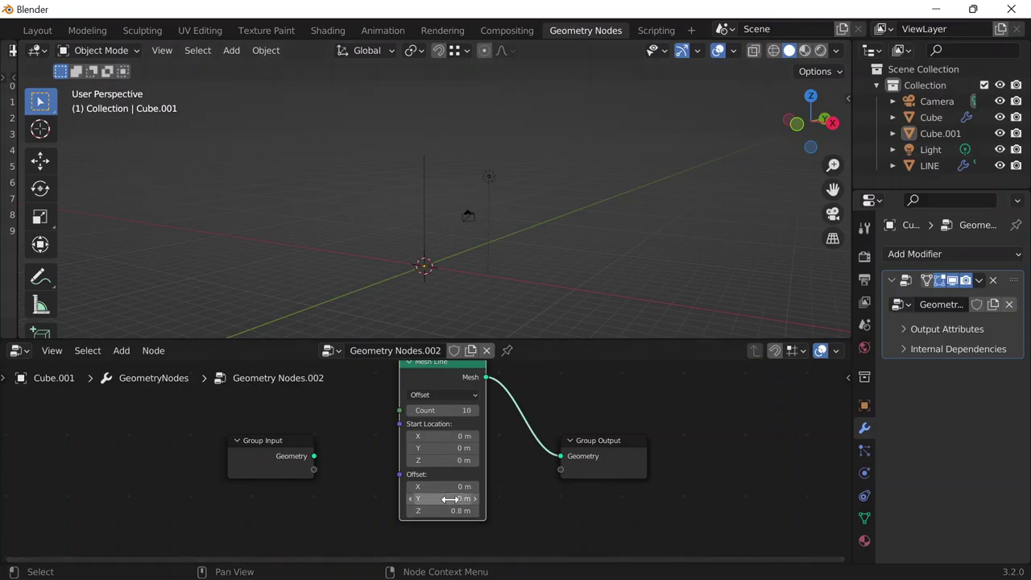
left_click_drag(443, 487, 463, 487)
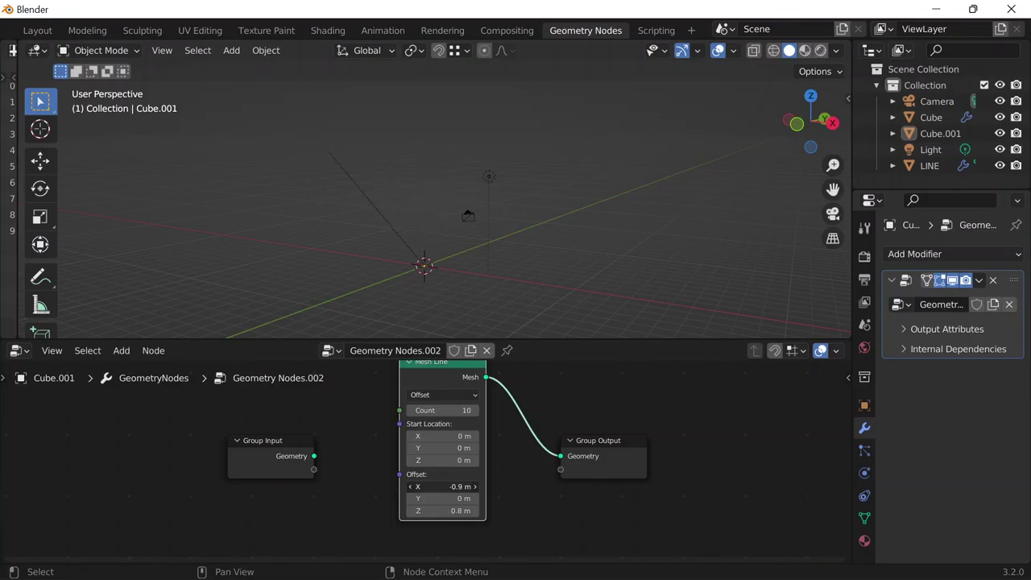
mouse_move(451, 486)
left_mouse_down()
mouse_move(419, 487)
mouse_move(472, 486)
mouse_move(442, 486)
left_mouse_up()
left_click(442, 487)
type("0")
key("Return")
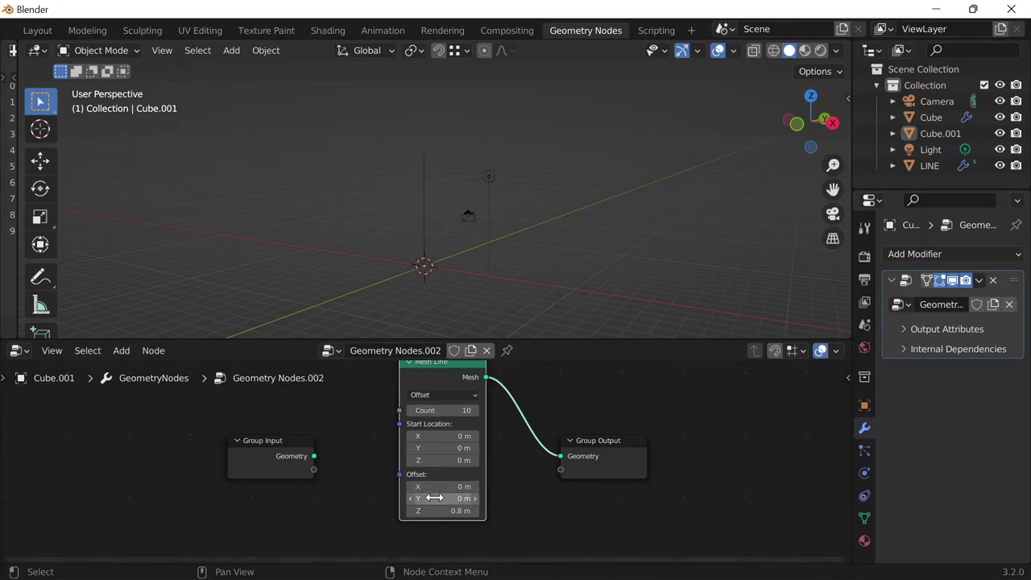
Set the Mesh Line node's Y offset to 1.9 m and shift the node down slightly to reveal its header
left_click_drag(434, 498, 458, 498)
middle_click_drag(487, 329, 466, 302)
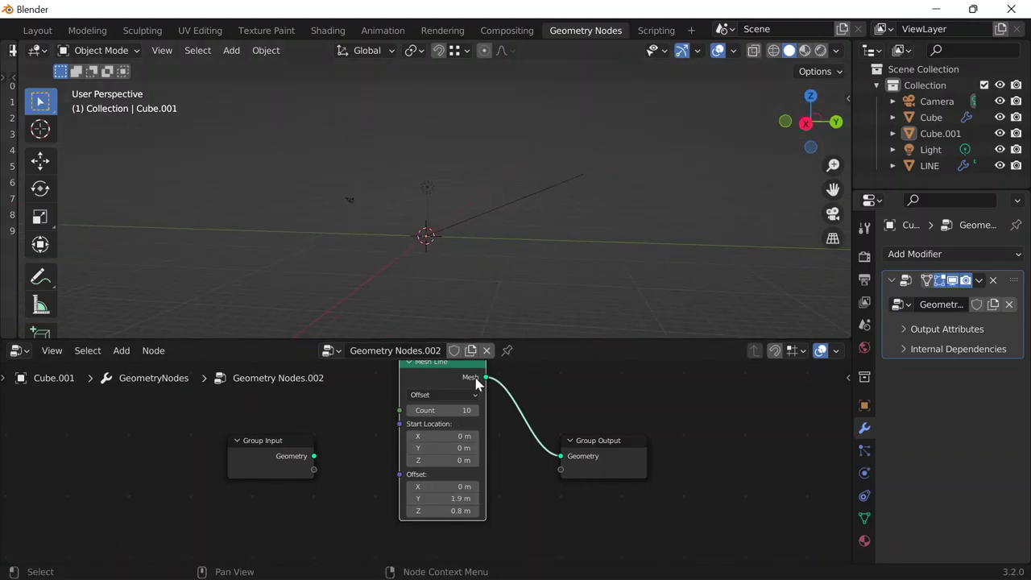
left_click_drag(444, 378, 437, 385)
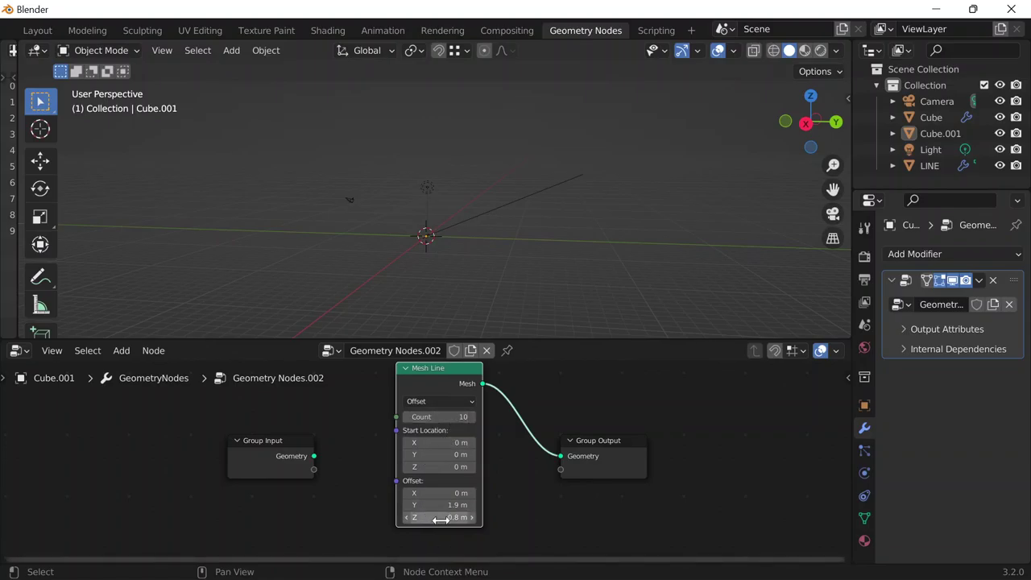
Change the Mesh Line node's mode to End Points with Count as the count mode
left_click(450, 401)
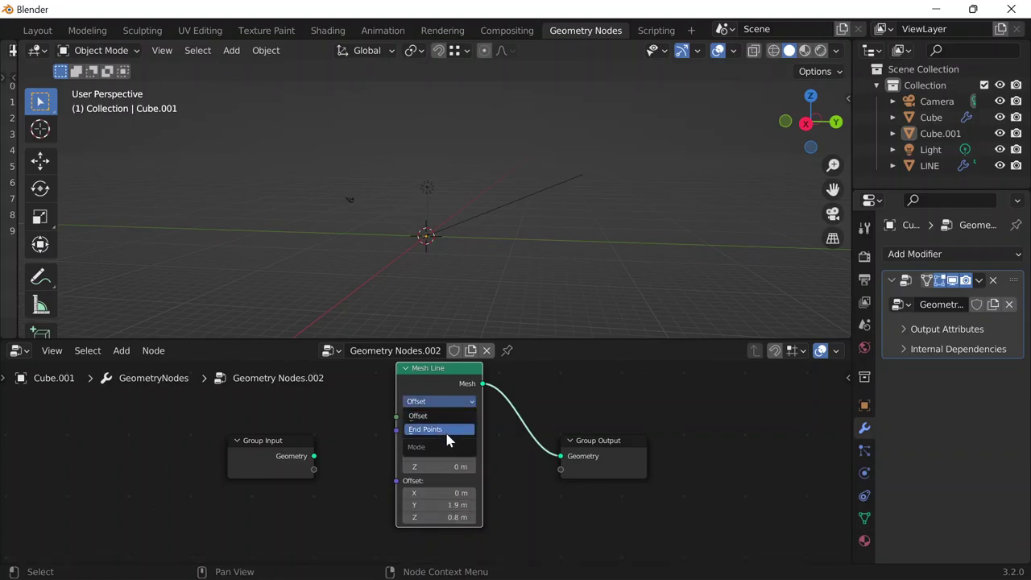
left_click(418, 415)
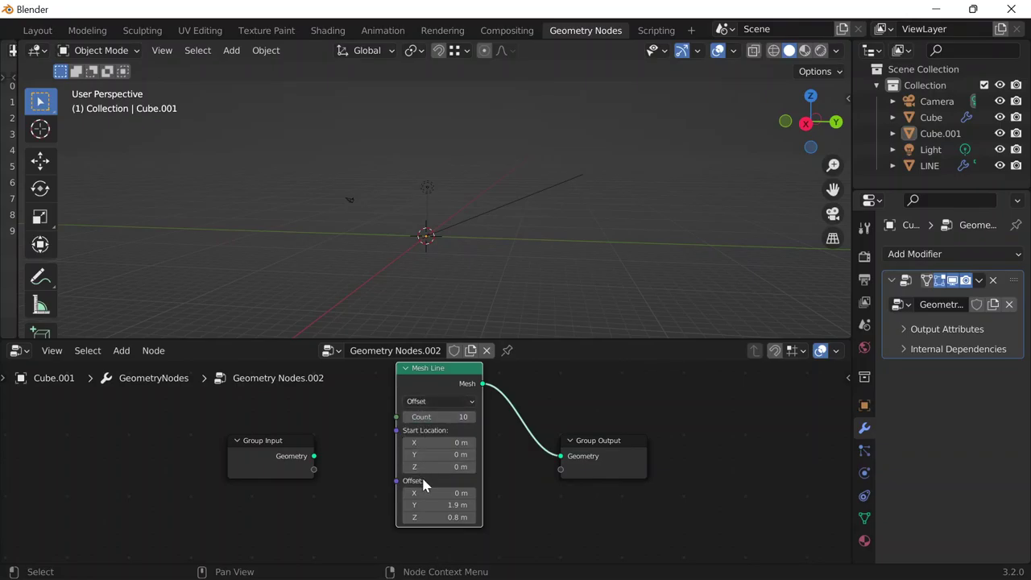
mouse_move(424, 481)
left_click(436, 401)
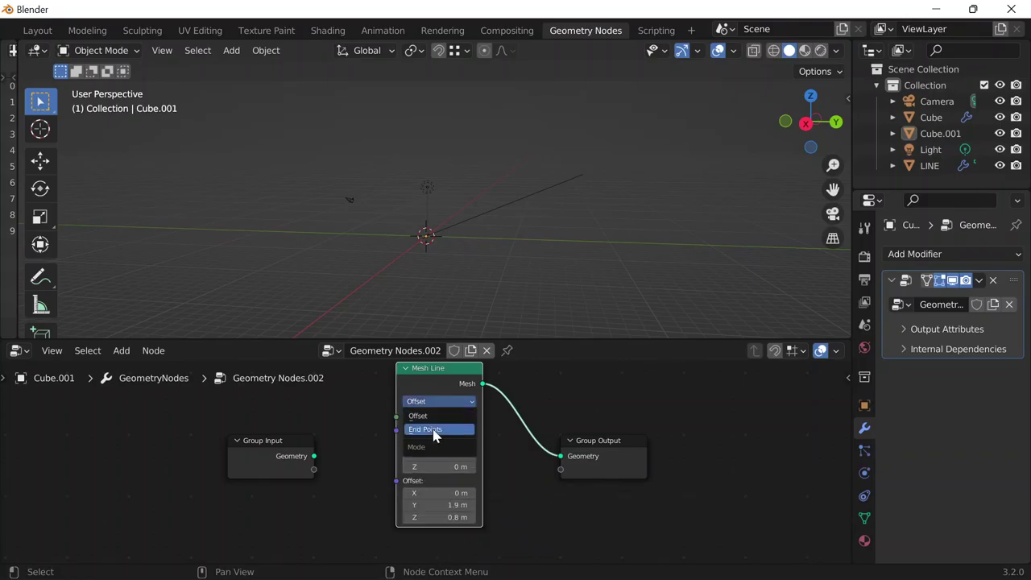
left_click(433, 431)
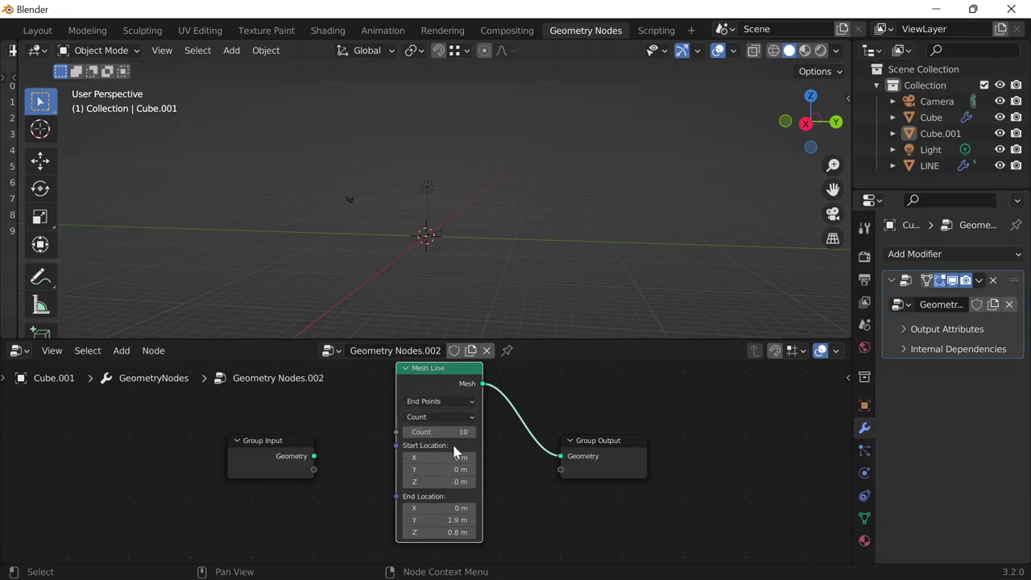
left_click(443, 417)
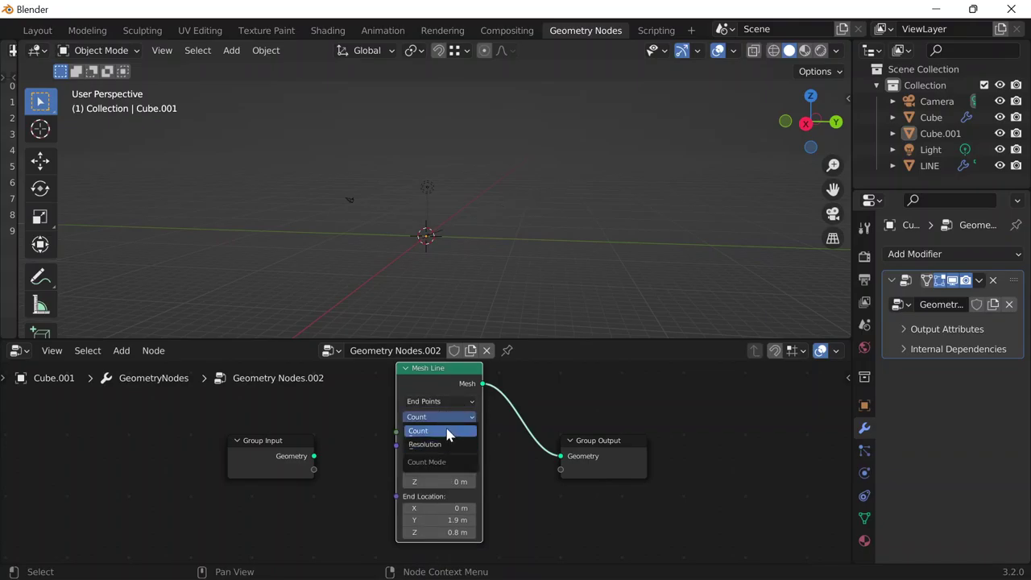
left_click(437, 430)
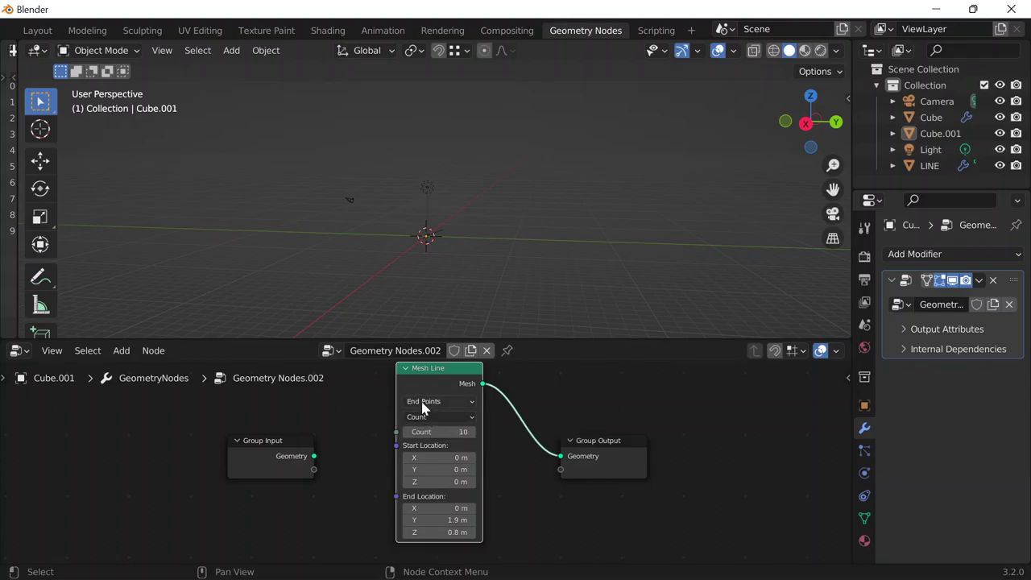
Switch to the Blender Manual's Mesh Line Node page in Chrome, read the Count and Resolution descriptions, and return to Blender
mouse_move(766, 560)
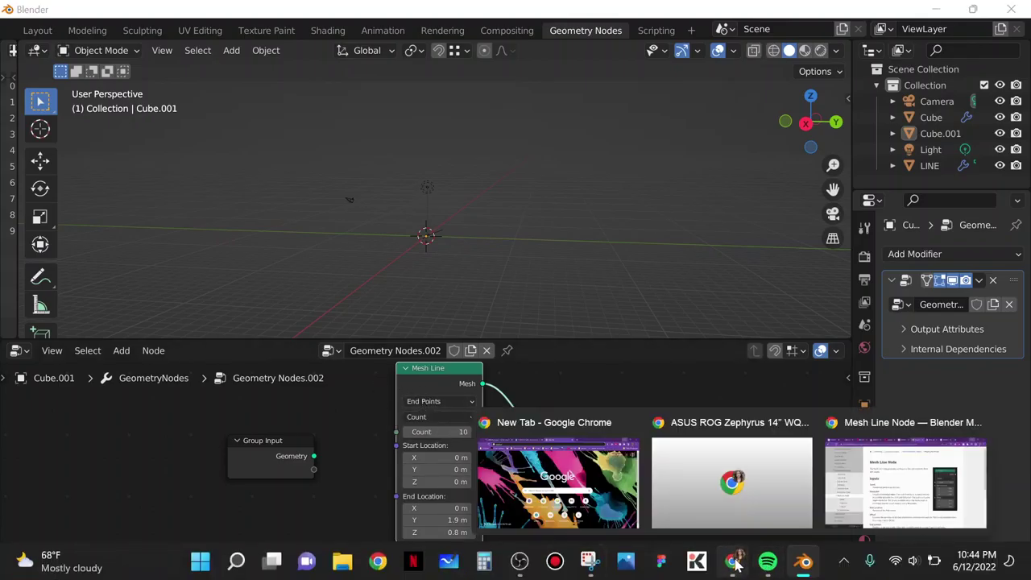
left_click(914, 495)
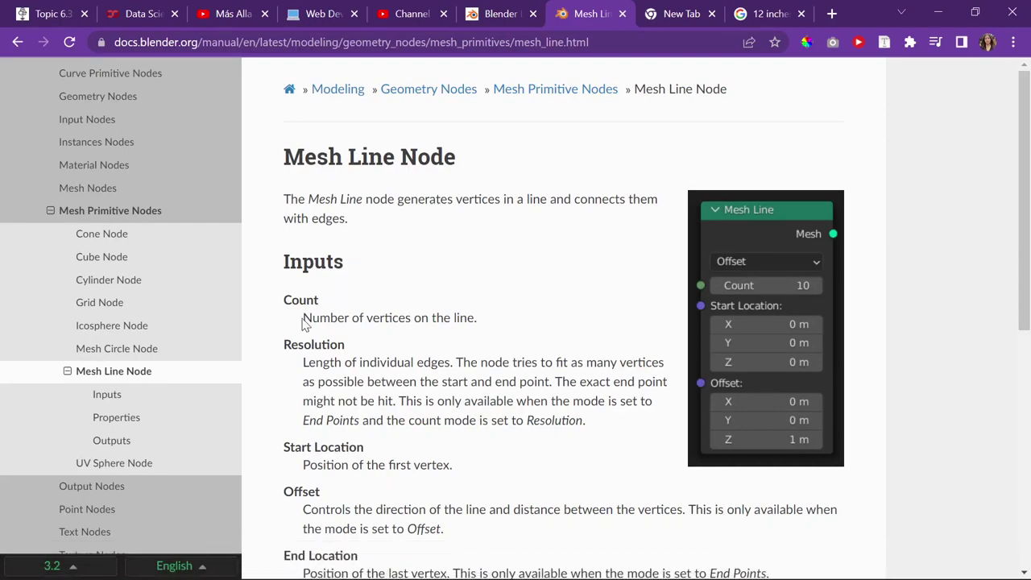
scroll(396, 295, "down", 3)
scroll(418, 266, "up", 1)
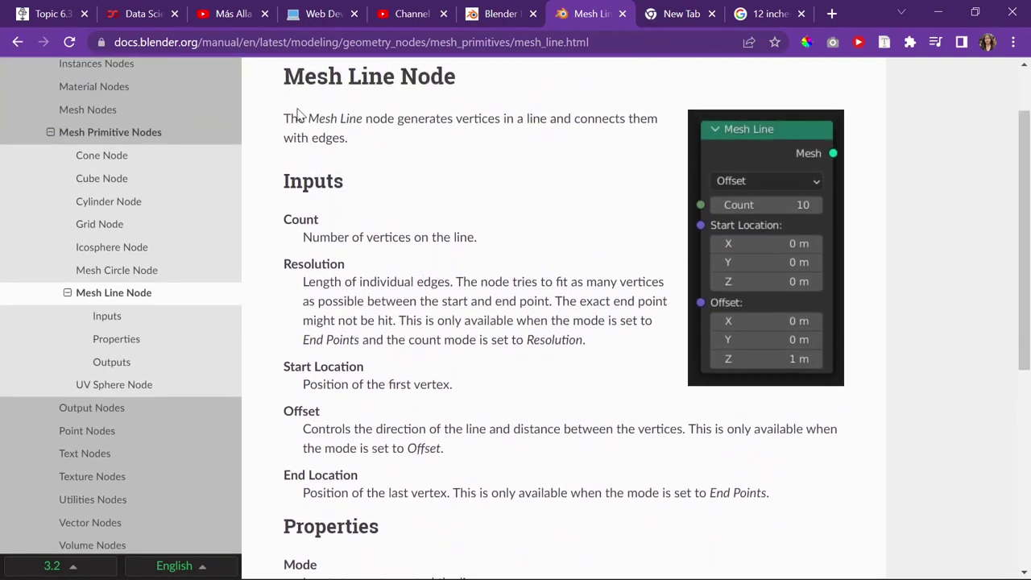
left_click_drag(290, 121, 673, 129)
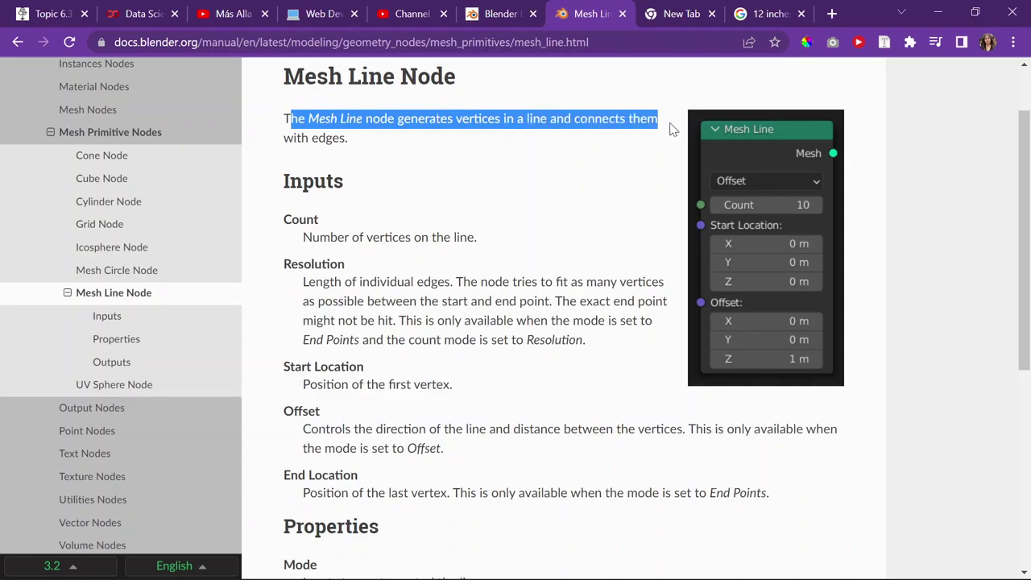
left_click_drag(304, 282, 451, 282)
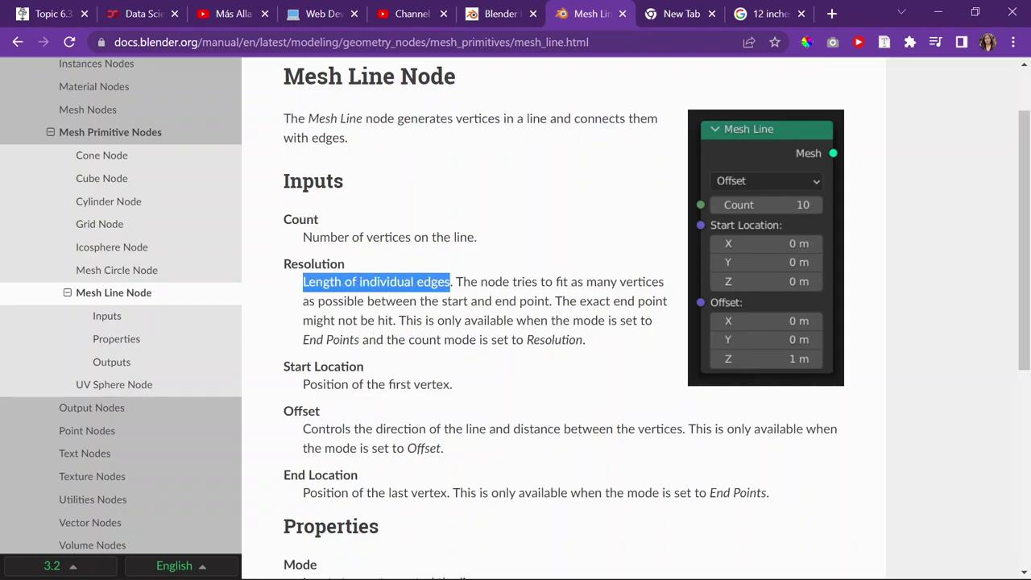
left_click_drag(284, 265, 357, 269)
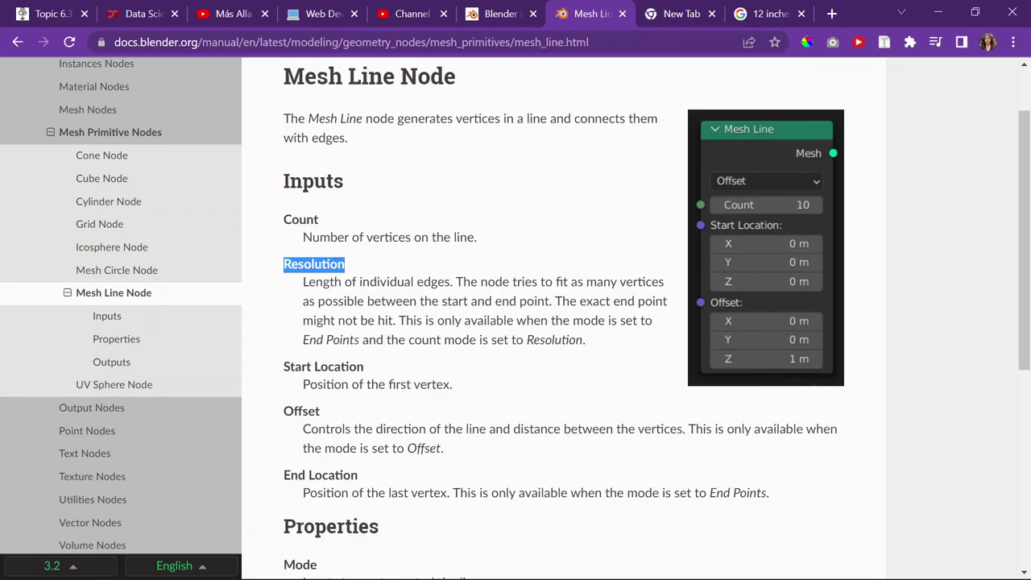
left_click_drag(303, 237, 476, 248)
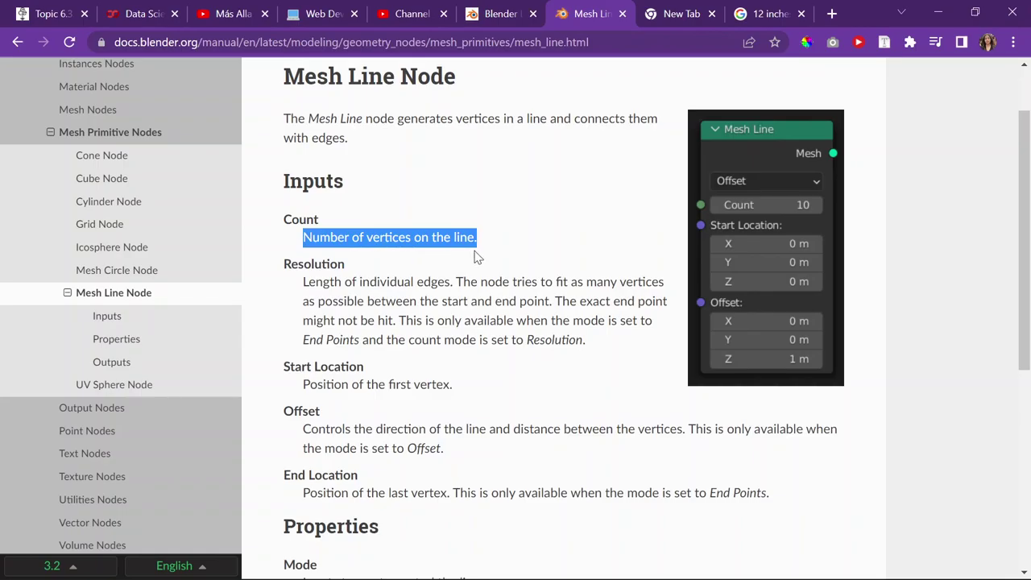
left_click(407, 221)
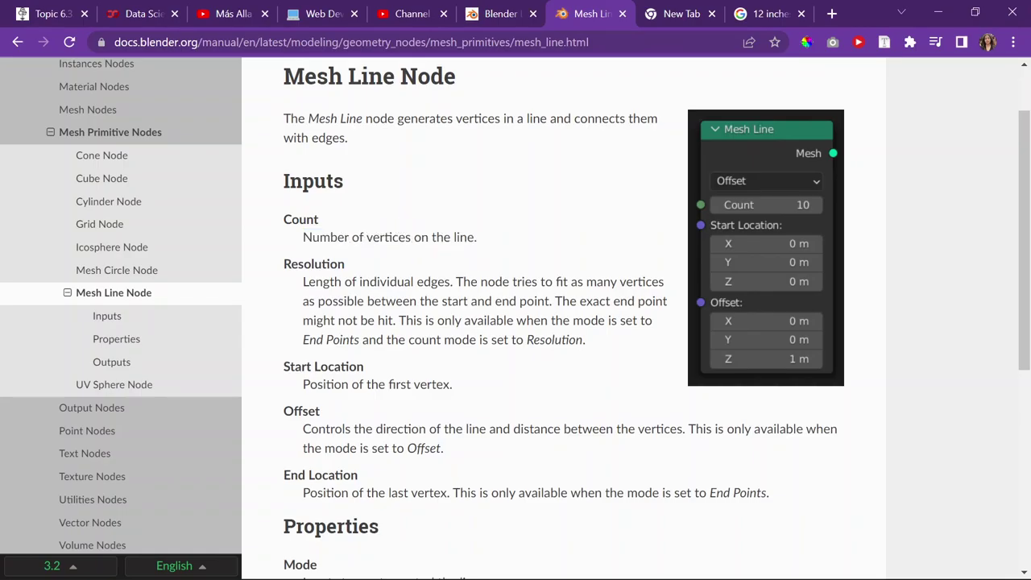
left_click_drag(303, 237, 474, 239)
left_click(944, 12)
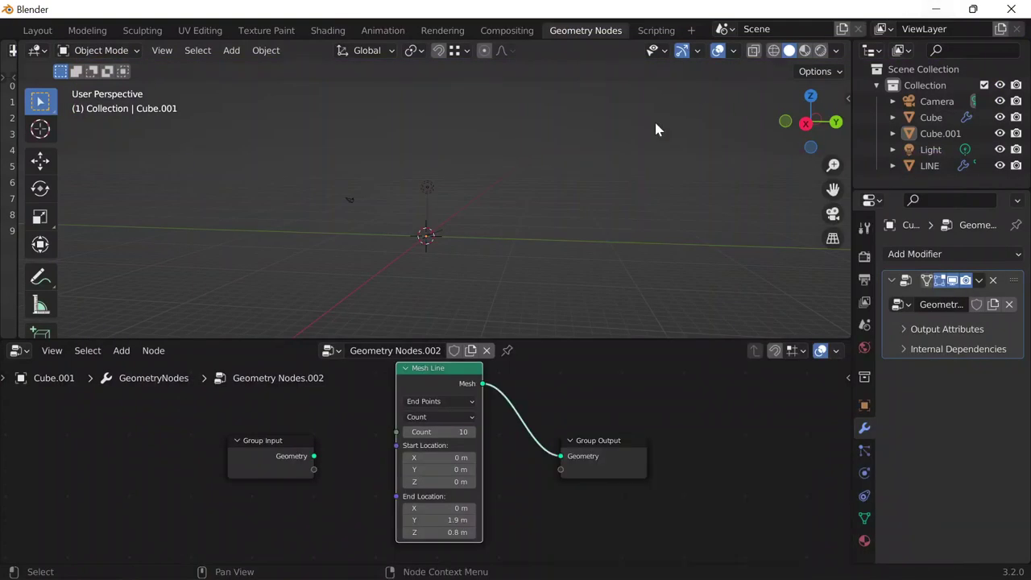
Try the Mesh Line node's Offset mode and switch the mode back to End Points
left_click(439, 401)
left_click(447, 416)
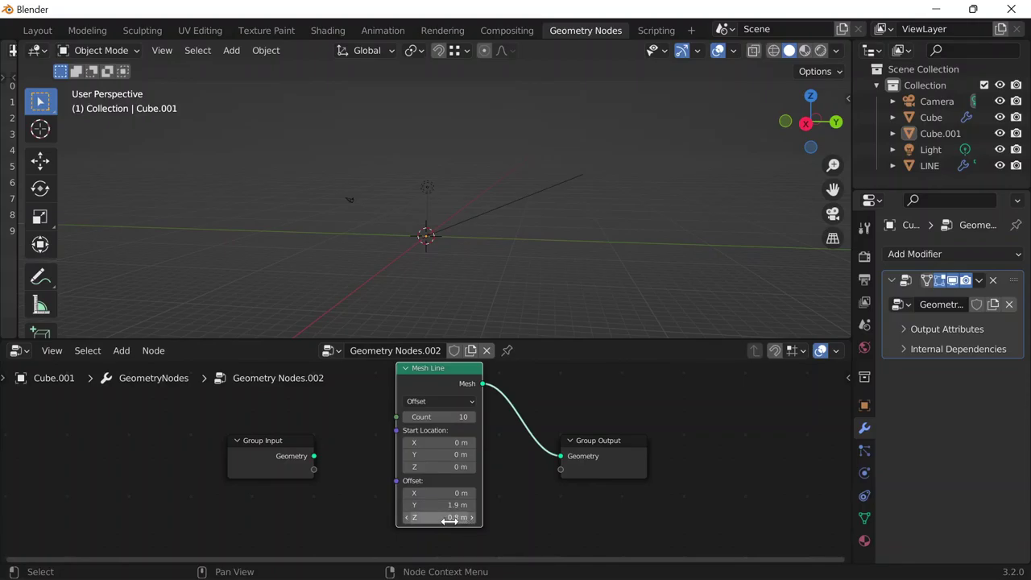
left_click(453, 403)
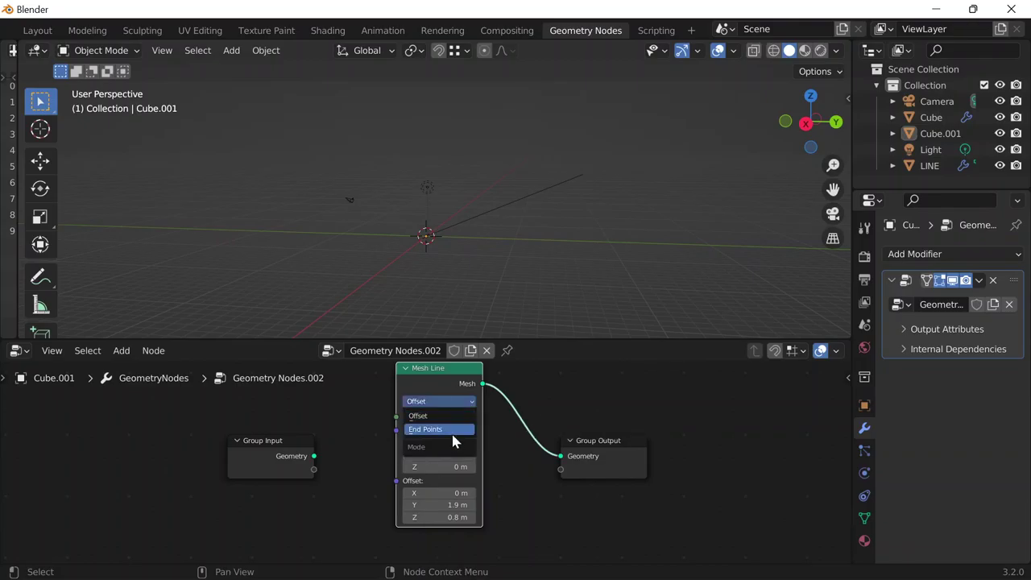
left_click(458, 429)
Change the Mesh Line node's count mode to Resolution and set the resolution to 0.305 m
left_click(450, 418)
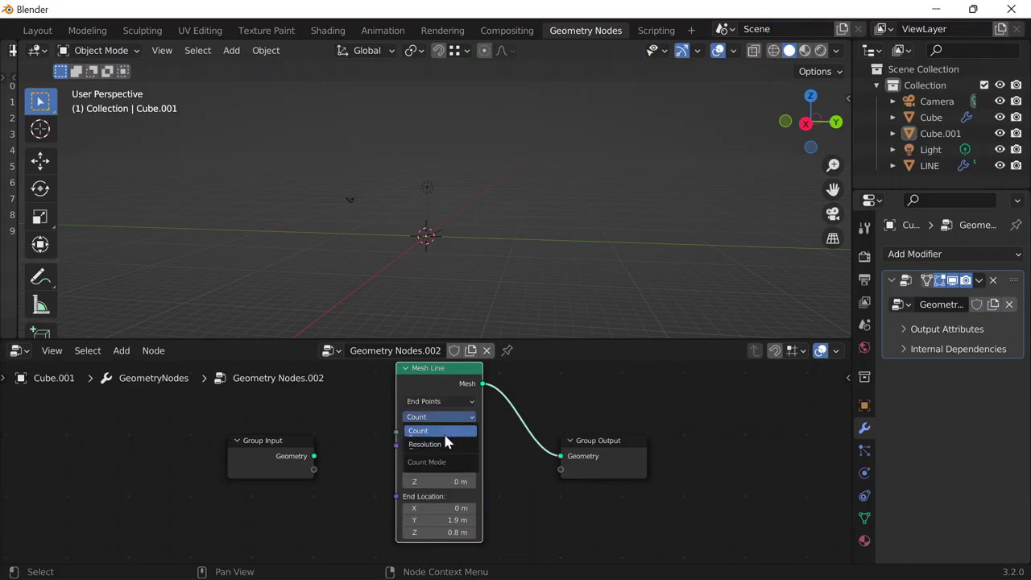
left_click(443, 439)
left_click(439, 431)
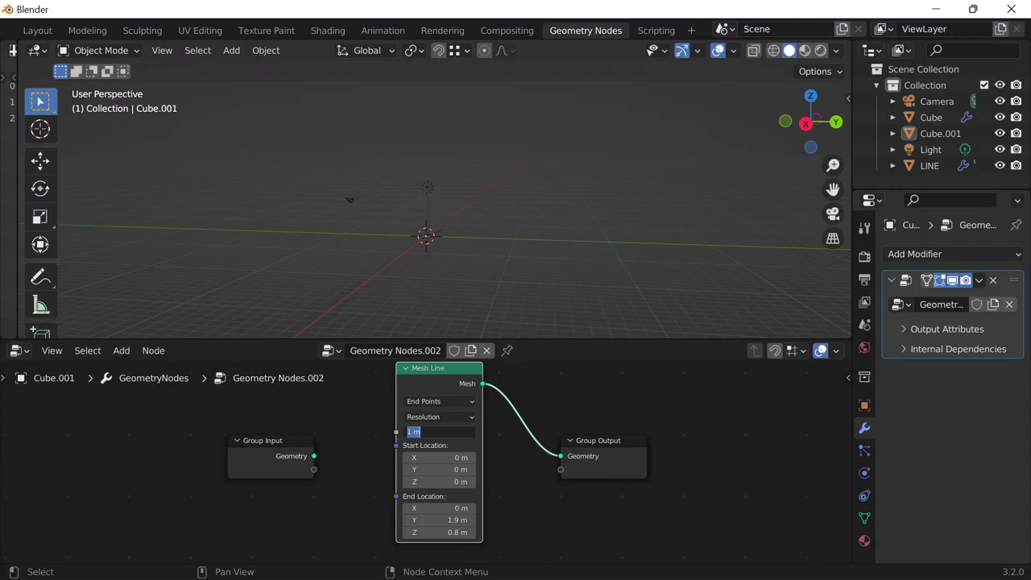
type("0.305")
key("Return")
middle_click_drag(486, 310, 497, 135)
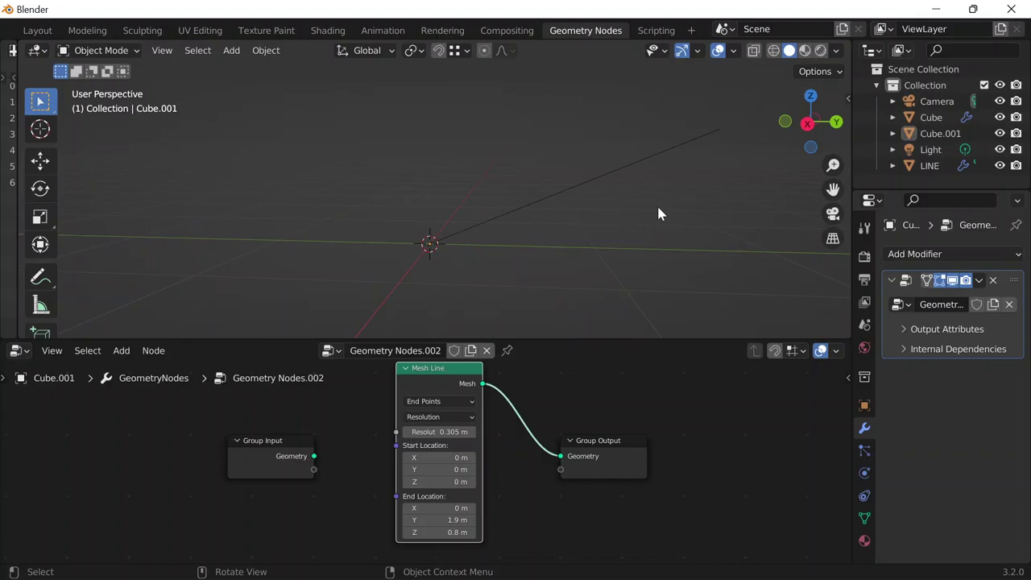
Try a larger resolution on the Mesh Line node and reset it to 0.305 m
scroll(658, 213, "up", 1)
mouse_move(446, 430)
left_mouse_down()
mouse_move(430, 430)
mouse_move(475, 431)
mouse_move(459, 432)
left_mouse_up()
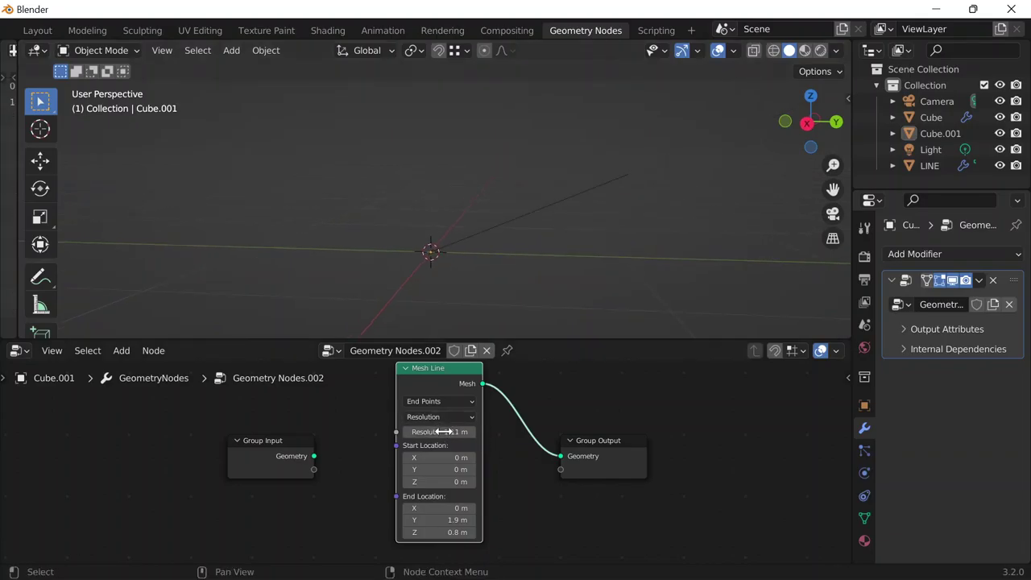
double_click(439, 432)
type("0.305")
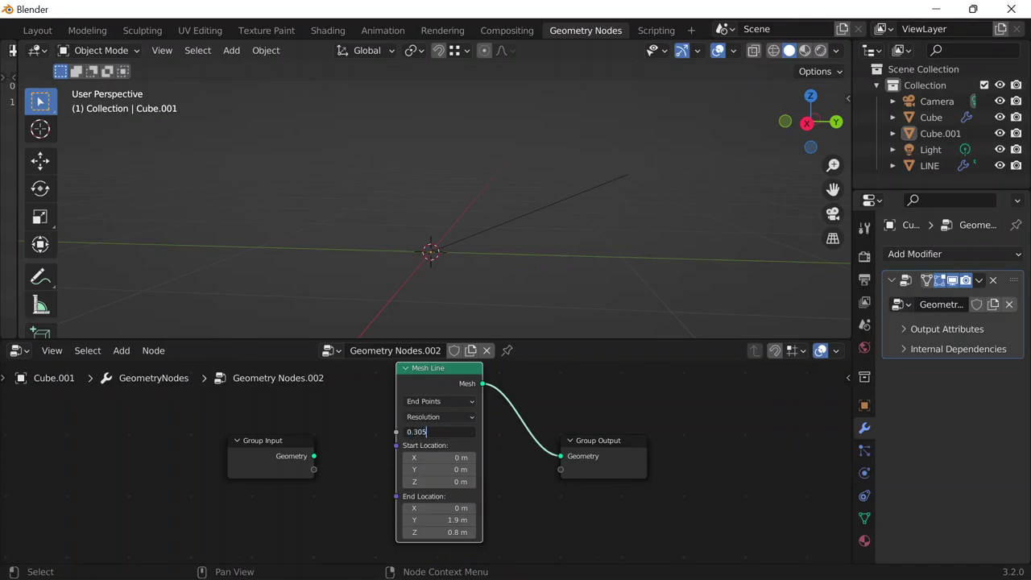
key("Return")
middle_click_drag(645, 190, 645, 171, "shift")
scroll(517, 184, "down", 1)
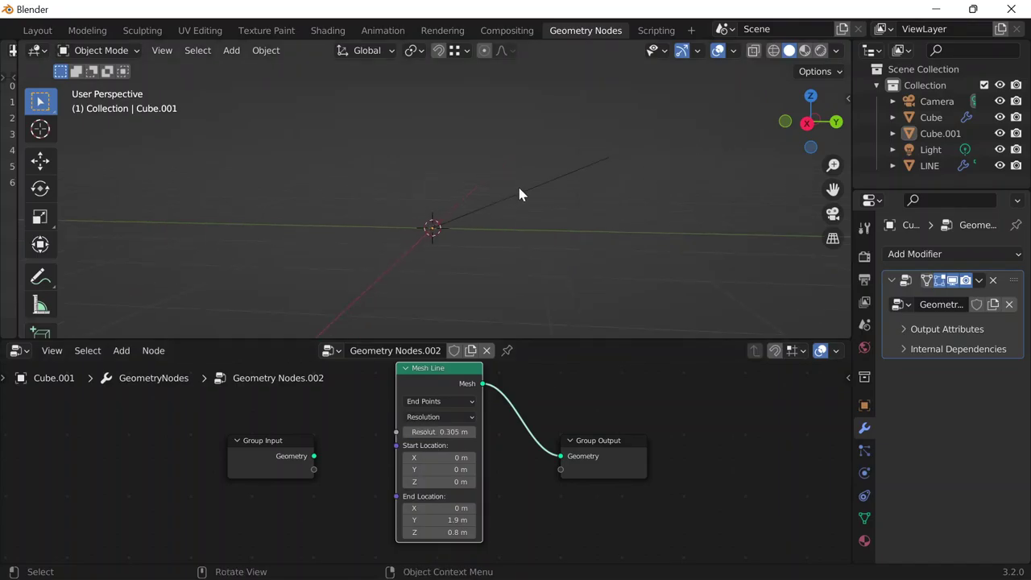
Select the generated mesh line in the viewport and examine it at close and far range
left_click(527, 185)
scroll(494, 207, "up", 4)
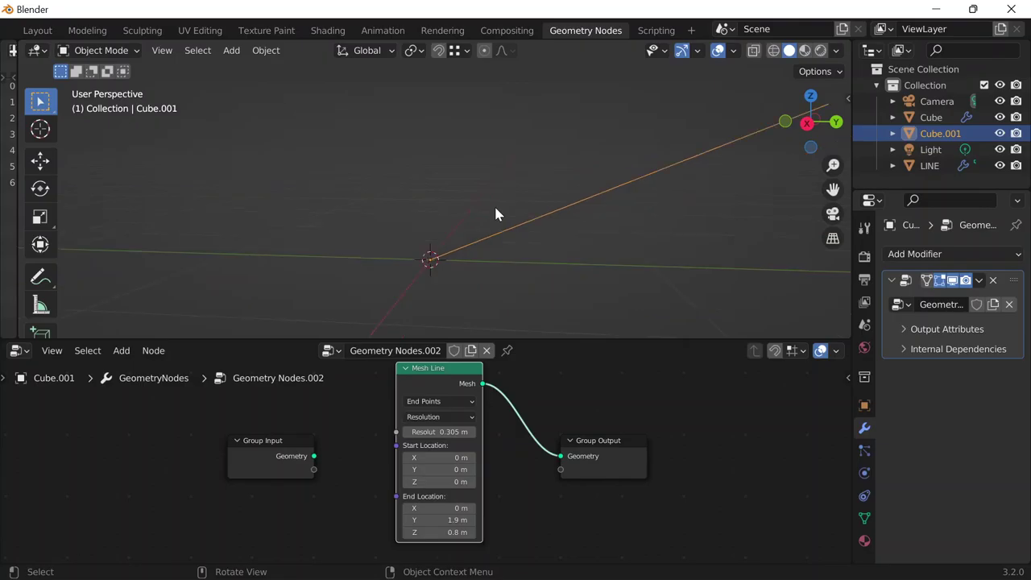
scroll(495, 208, "down", 9)
scroll(495, 208, "up", 8)
scroll(495, 207, "down", 1)
middle_click_drag(418, 187, 292, 204)
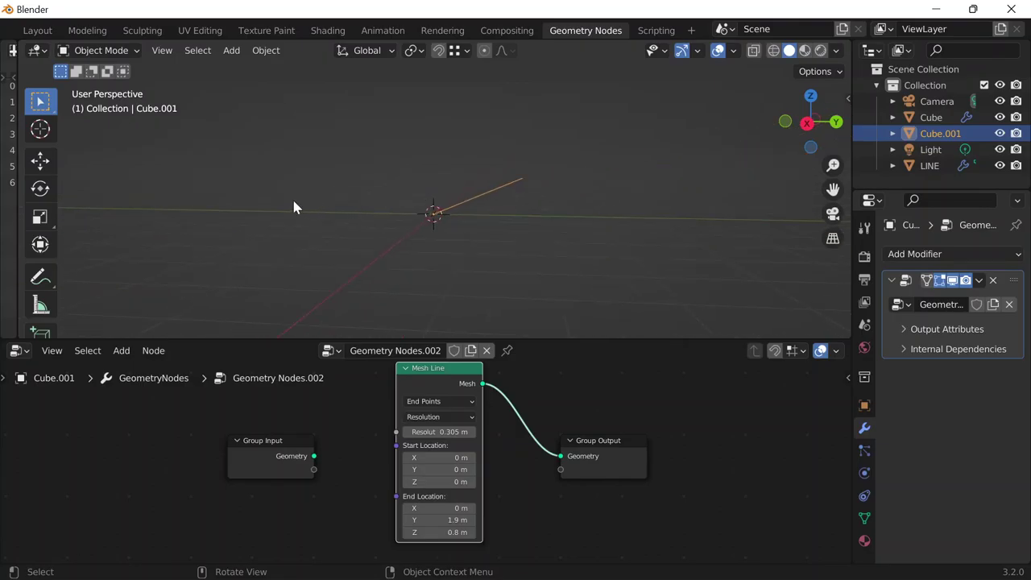
Check the mesh line in Edit Mode in the Layout workspace and return to the Geometry Nodes workspace
left_click(37, 31)
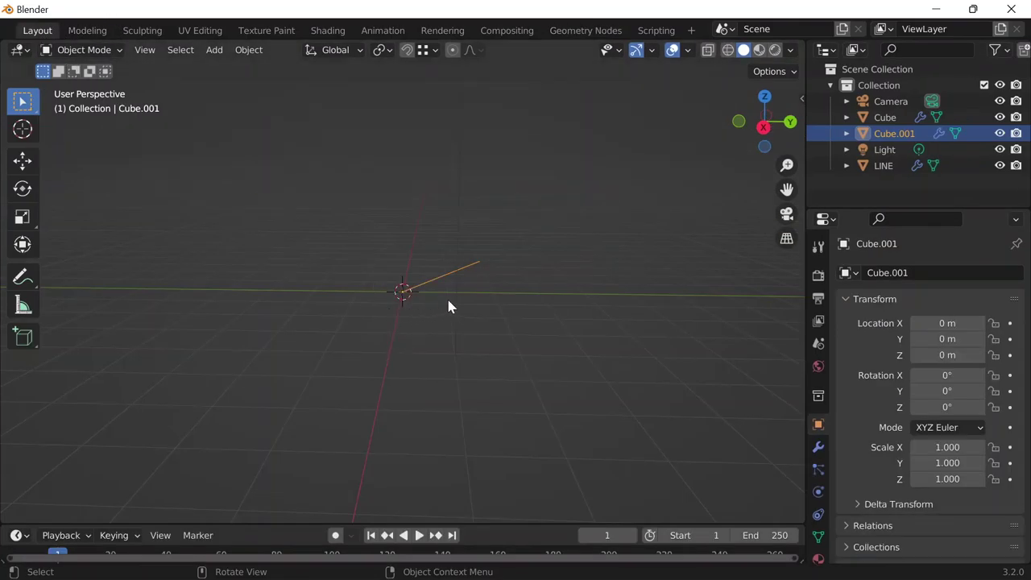
key("Tab")
scroll(408, 309, "up", 3)
key("Tab")
left_click(555, 31)
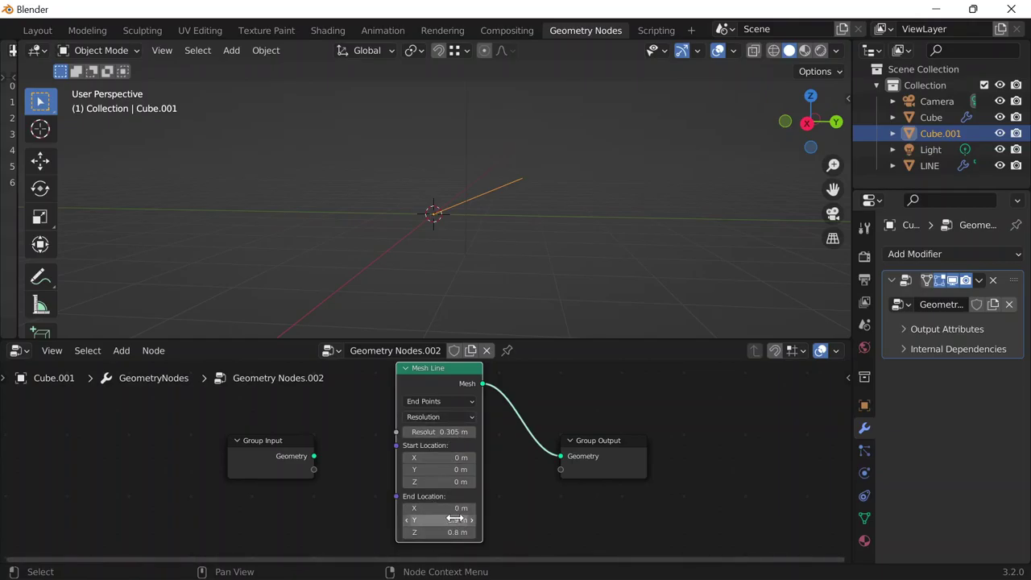
Try an End Location Y of -1.2 m on the Mesh Line node and set it to 0 m
left_click_drag(456, 520, 431, 519)
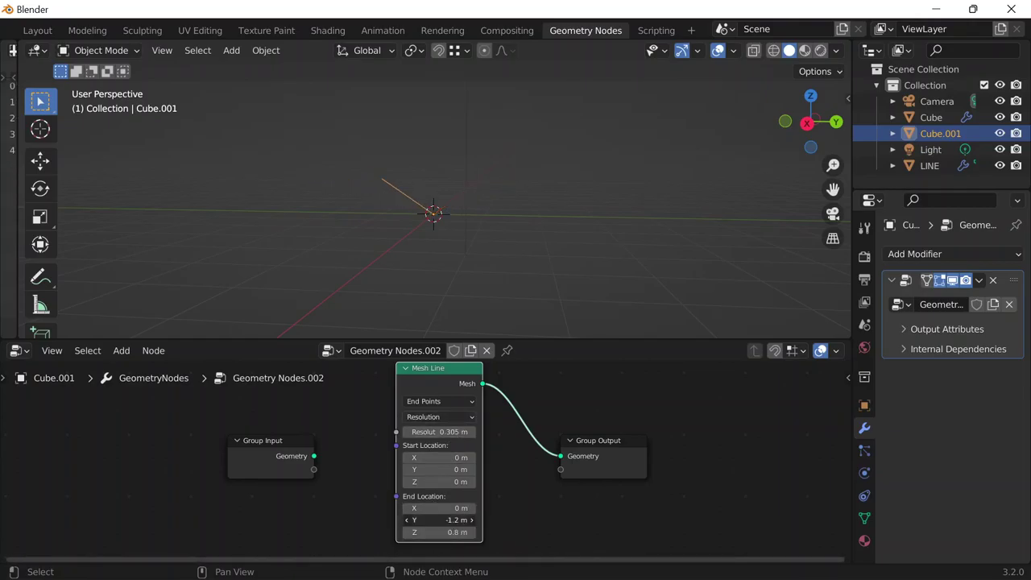
left_click(439, 519)
type("0")
key("Return")
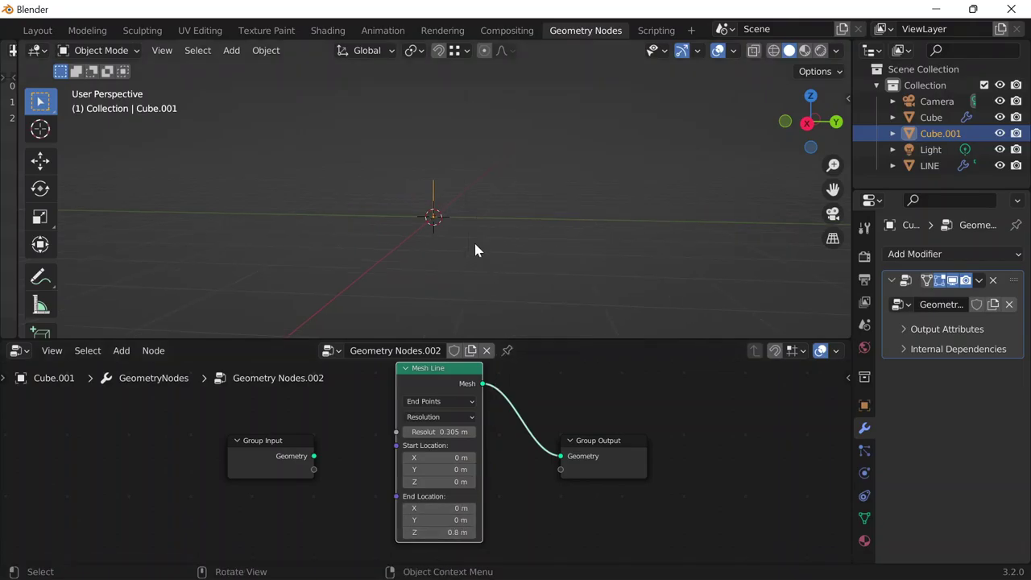
Try End Location Z values of 0 m, 3 m and 1 m on the Mesh Line node
scroll(477, 241, "up", 3)
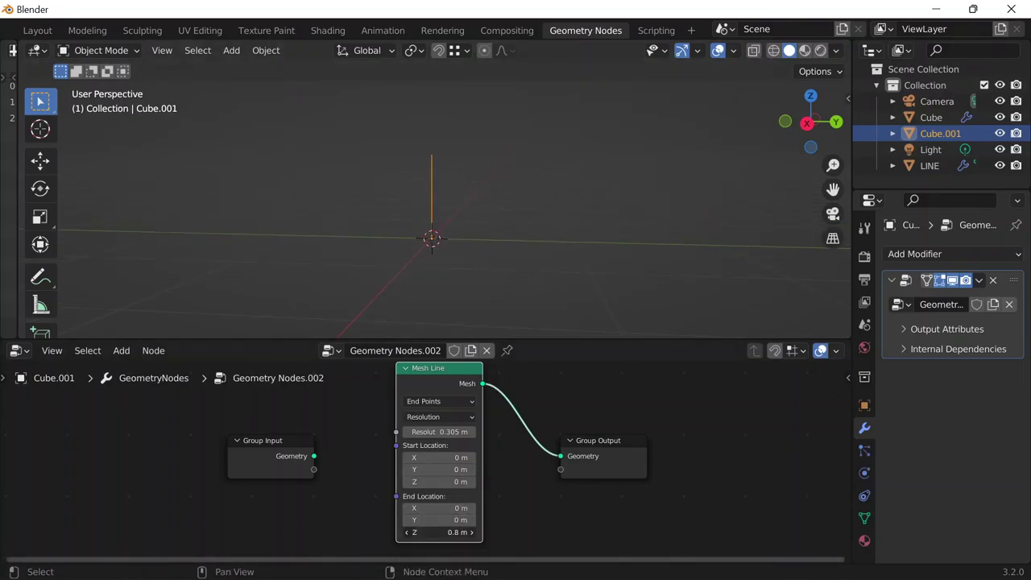
left_click(439, 532)
type("0")
key("Return")
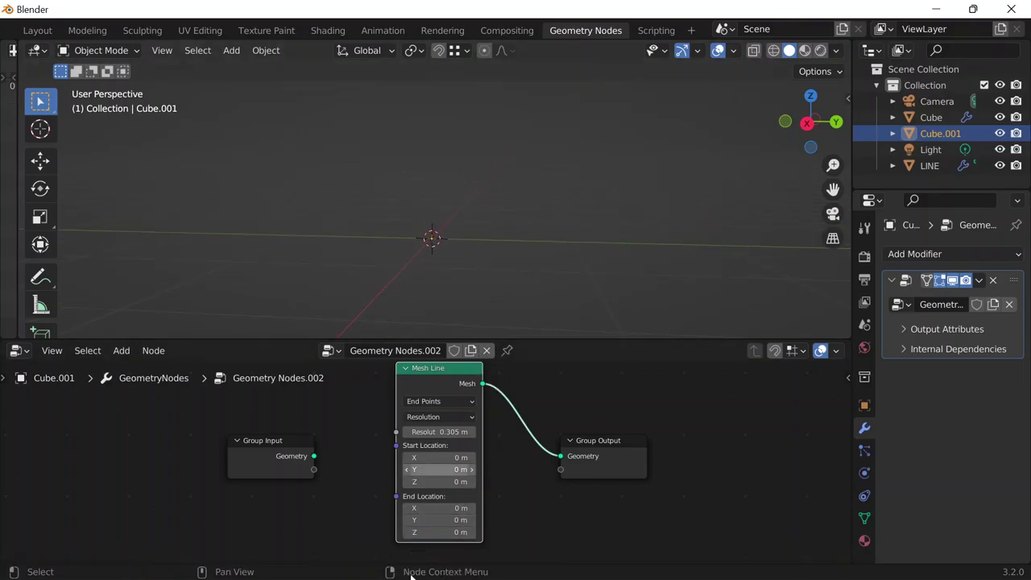
left_click(440, 532)
type("3")
key("Return")
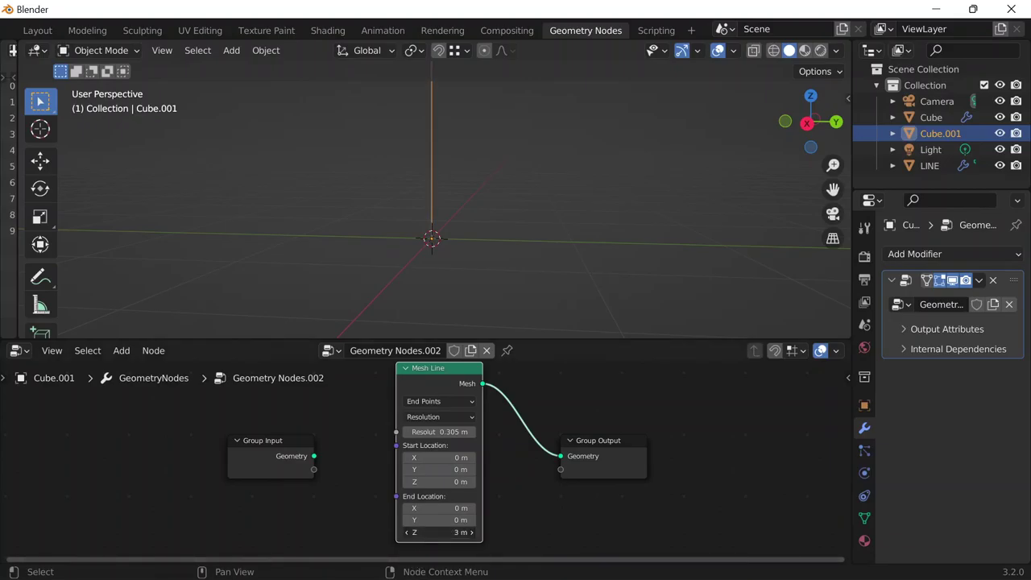
mouse_move(439, 532)
left_mouse_down()
mouse_move(409, 531)
mouse_move(443, 532)
left_mouse_up()
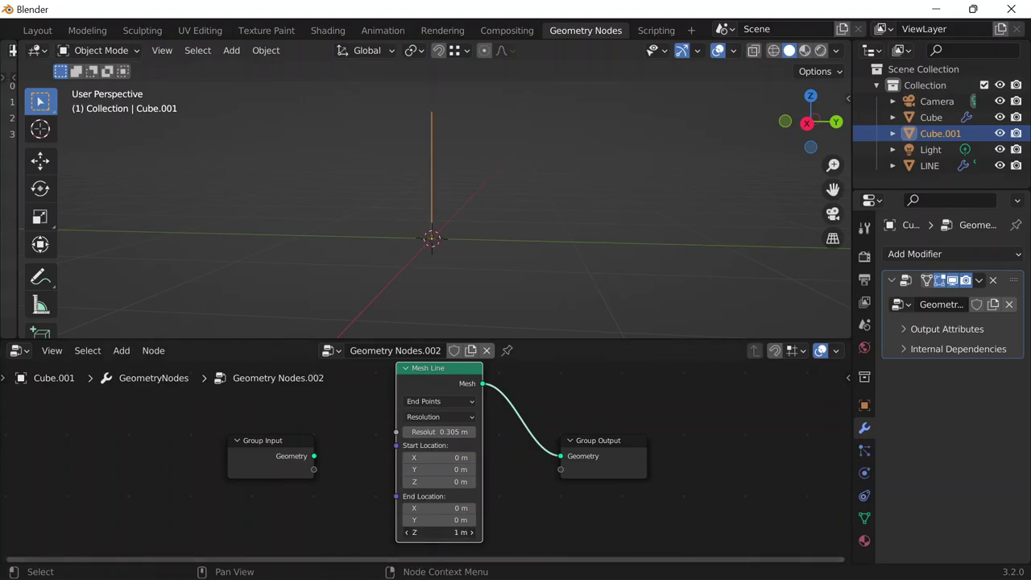
Set the Mesh Line node's End Location Z to 0.305 m
left_click(431, 532)
type("0.305")
key("Return")
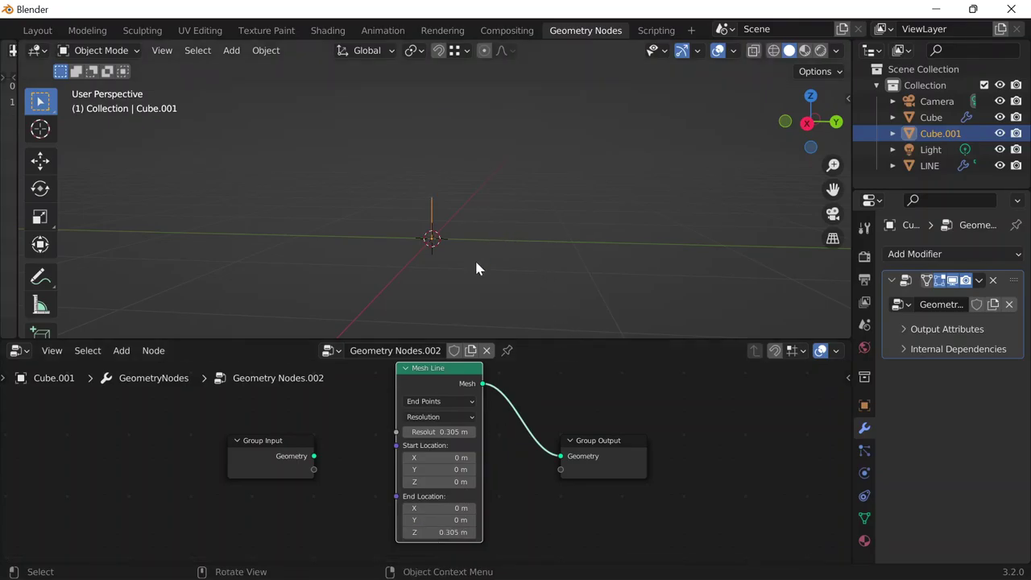
scroll(488, 295, "up", 4)
middle_click_drag(468, 222, 458, 193, "shift")
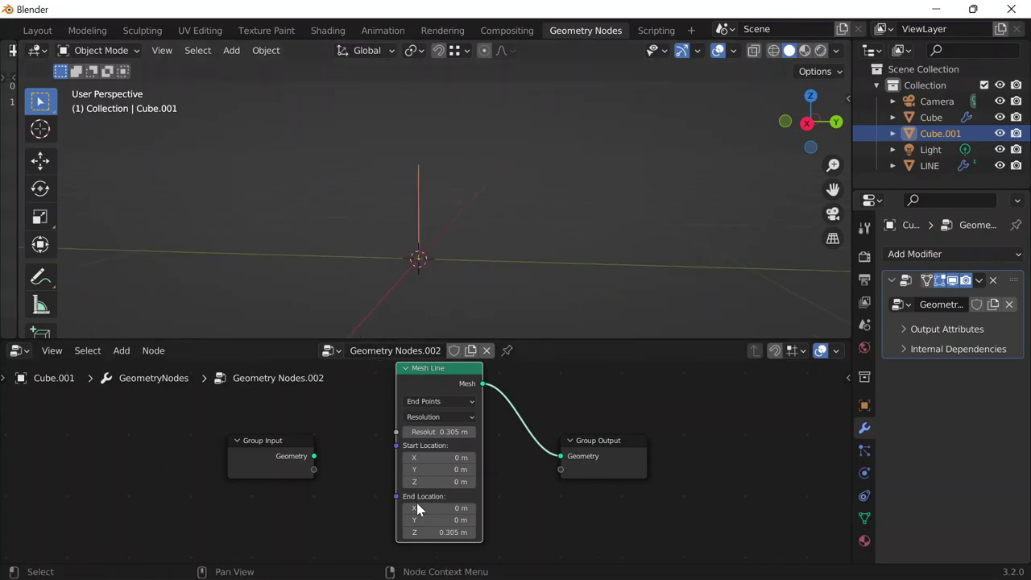
Compare the Mesh Line node's Resolution and End Location Z values, and deselect the line in the viewport
left_click(439, 432)
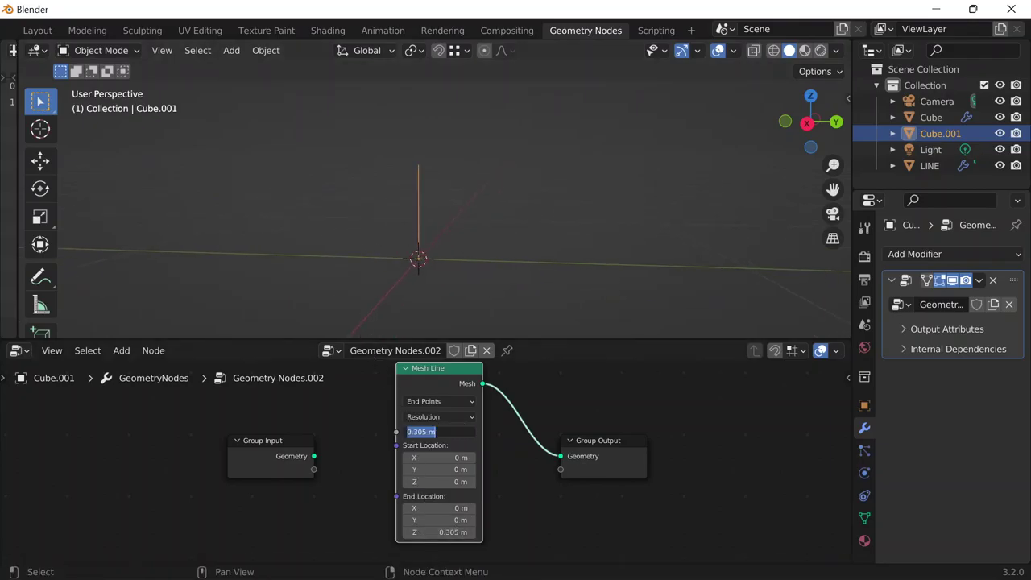
key("Return")
left_click(442, 532)
left_click(514, 534)
left_click(467, 248)
left_click(413, 201)
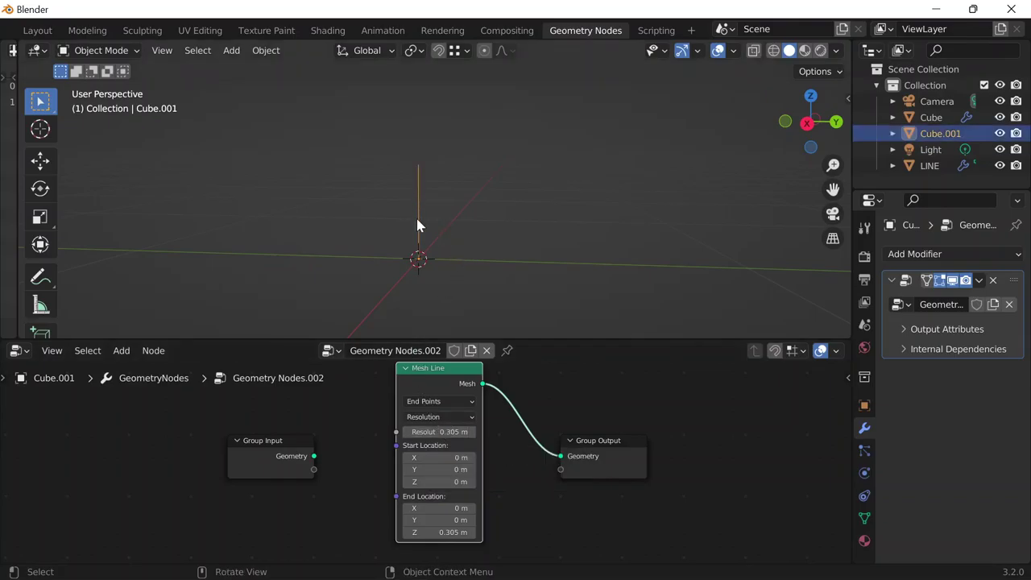
left_click(432, 216)
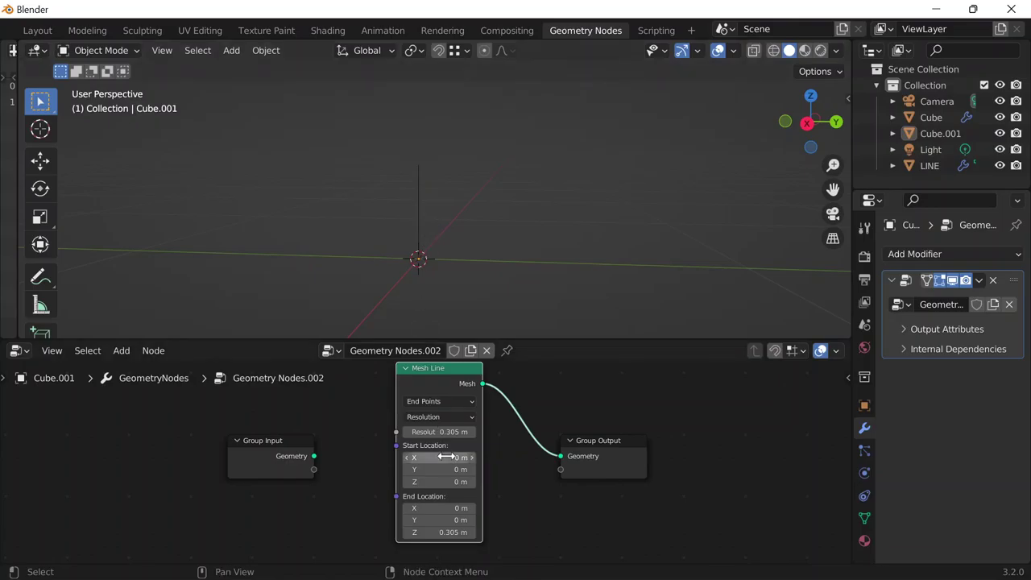
Try a resolution of 5 m on the Mesh Line node and reduce it to 0.105 m
left_click_drag(440, 432, 467, 432)
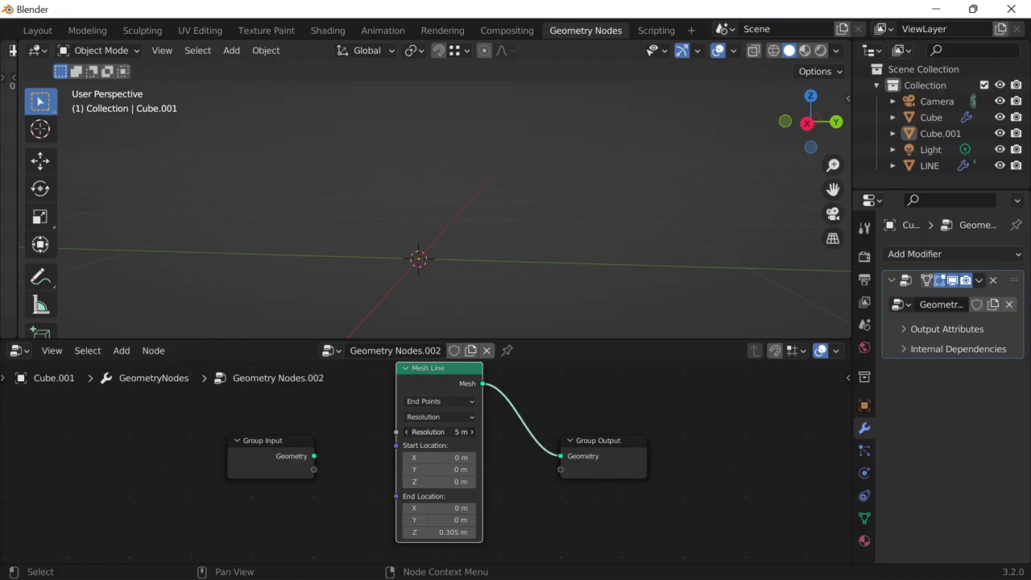
left_click_drag(444, 432, 404, 432)
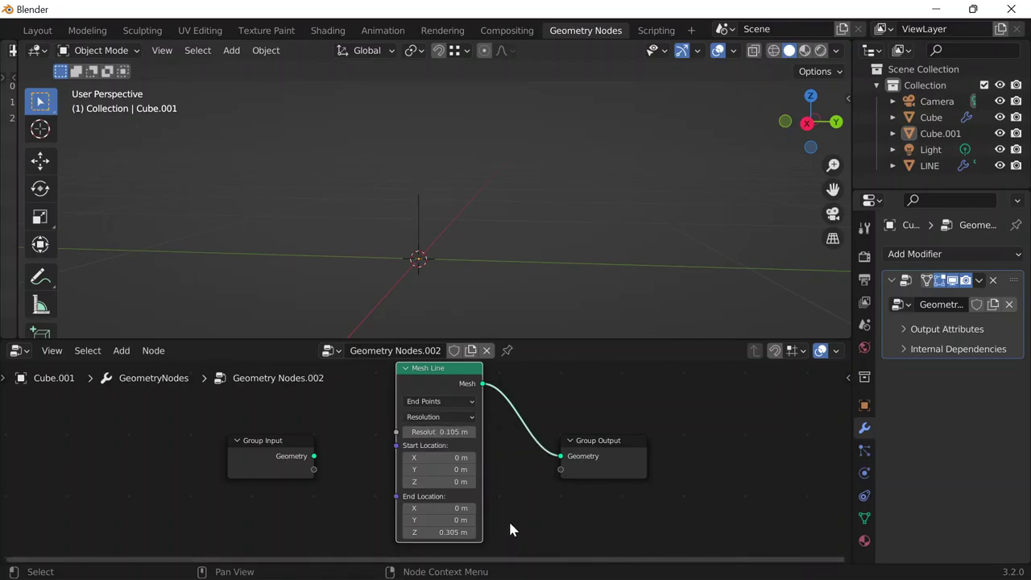
left_click(432, 532)
key("Return")
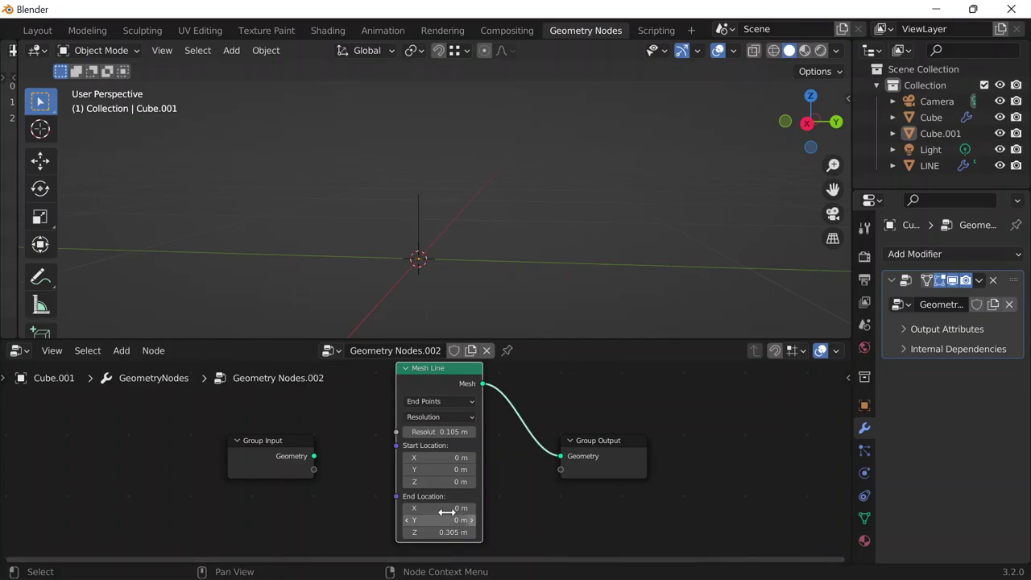
Examine the vertical line in the viewport against the node's resolution description and End Location values
left_click_drag(397, 496, 449, 493)
left_click(510, 496)
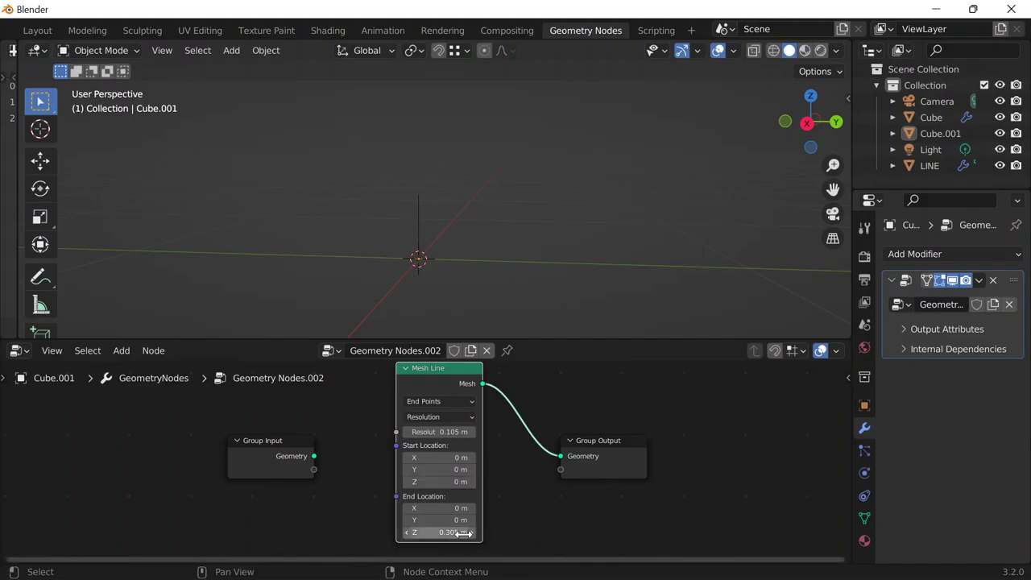
scroll(445, 472, "down", 1)
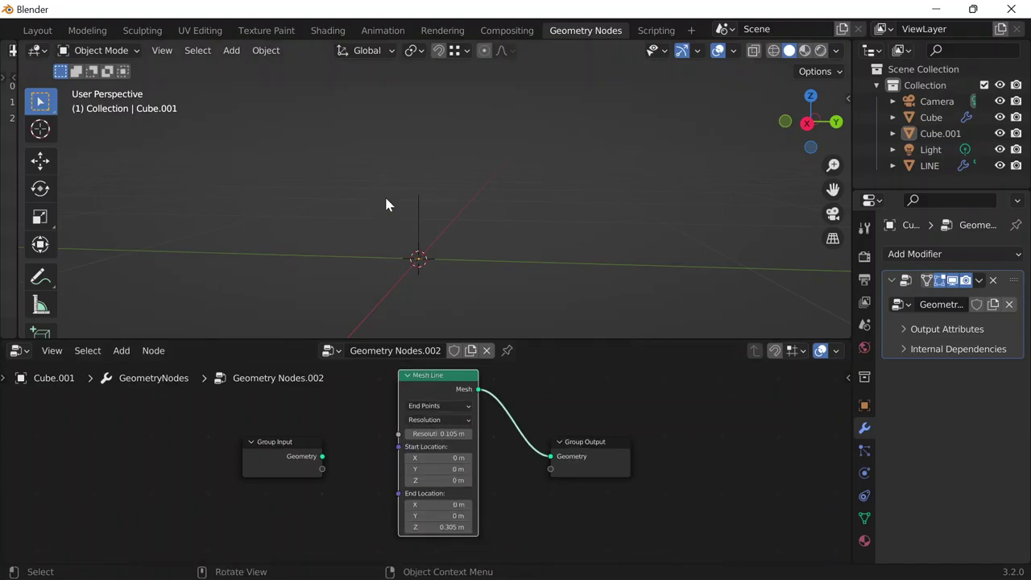
scroll(401, 206, "down", 6)
scroll(401, 206, "up", 8)
scroll(401, 206, "down", 1)
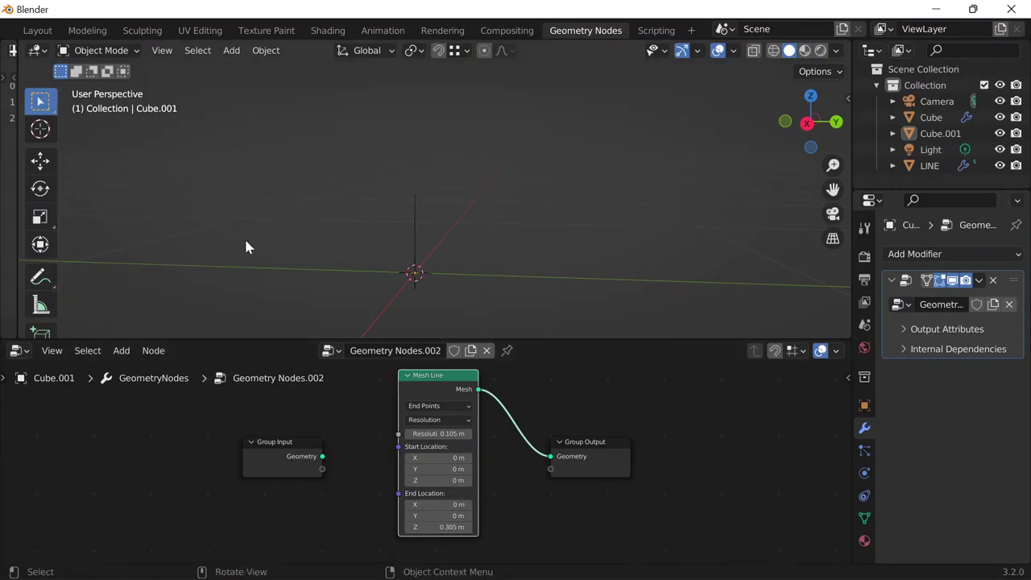
middle_click_drag(246, 247, 404, 194)
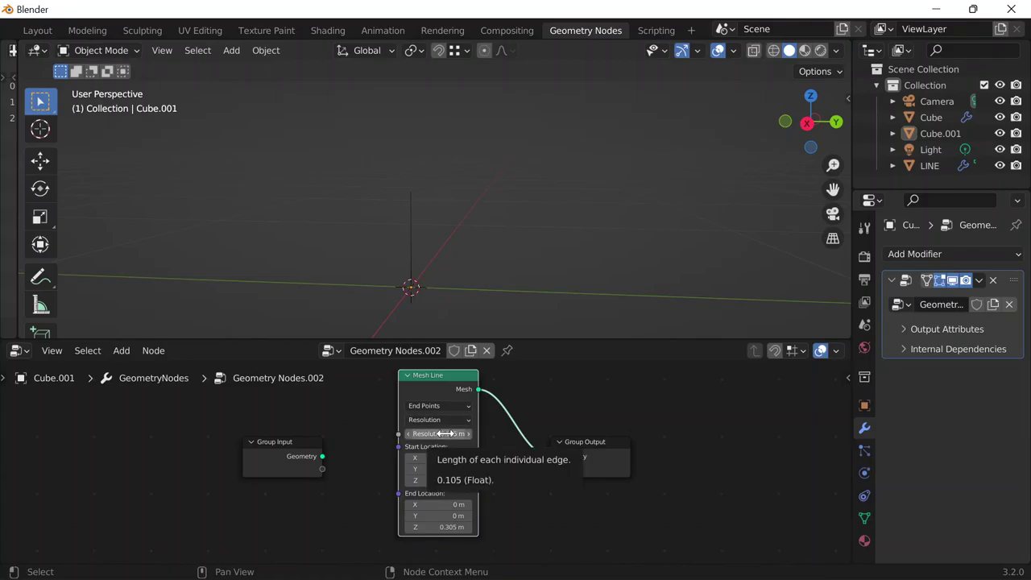
left_click_drag(412, 187, 417, 321)
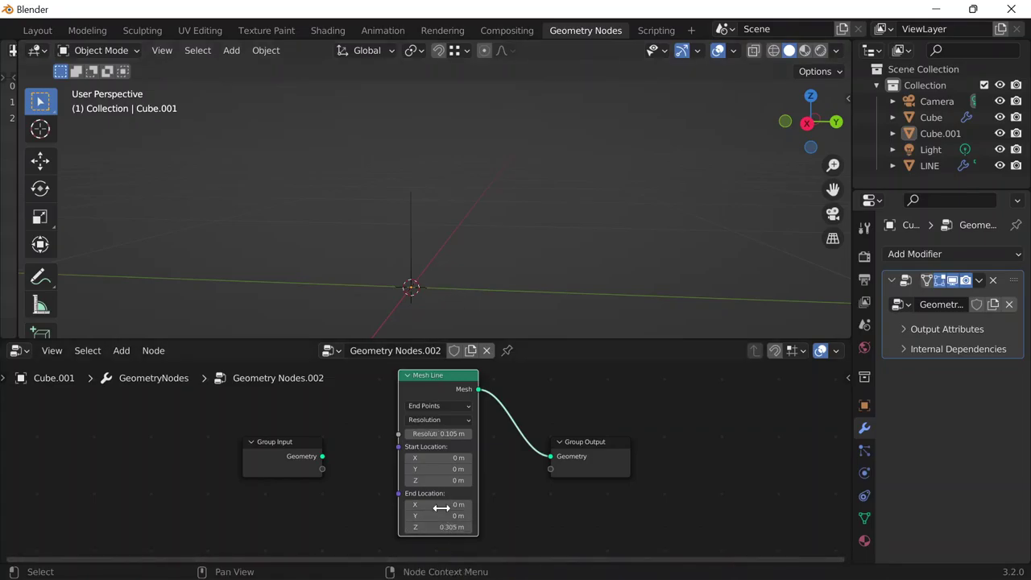
Annotate the viewport with a freehand vertical stroke beside the mesh line and a small handwritten mark, undoing the extra strokes
left_click(40, 276)
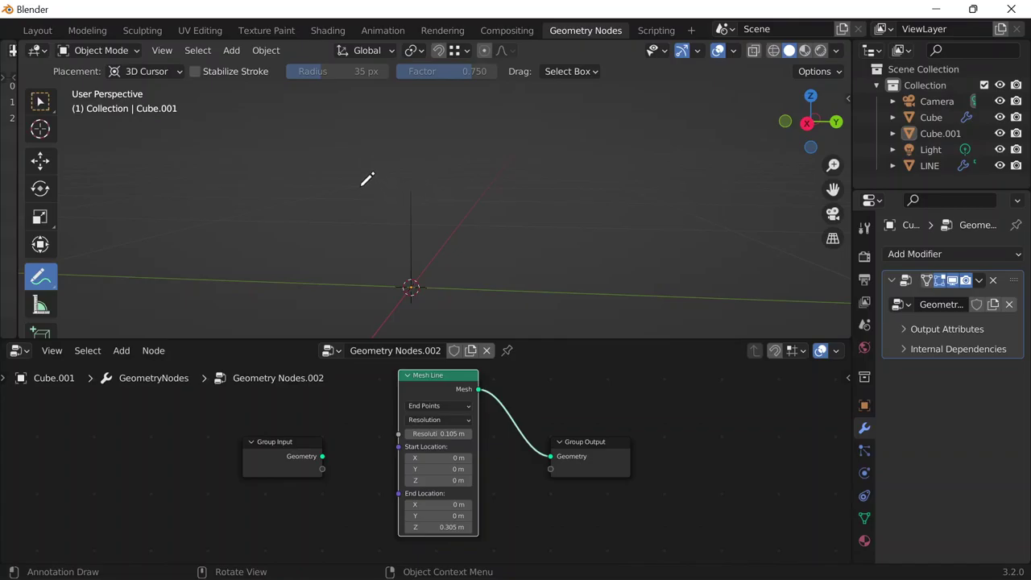
left_click_drag(360, 187, 358, 285)
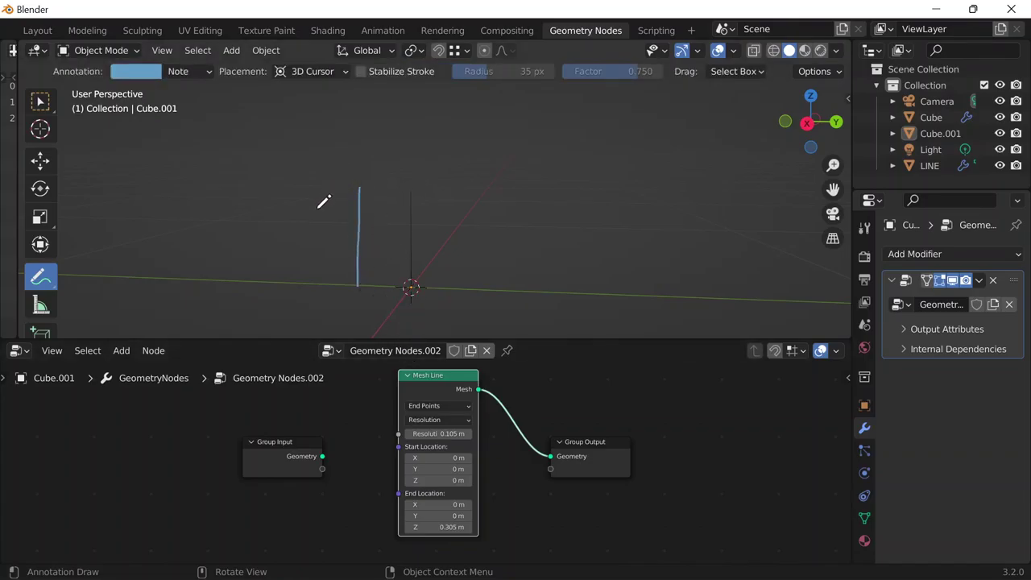
left_click_drag(302, 233, 306, 239)
left_click_drag(304, 232, 306, 240)
key("ctrl+z")
left_click_drag(295, 233, 305, 234)
left_click_drag(359, 182, 359, 180)
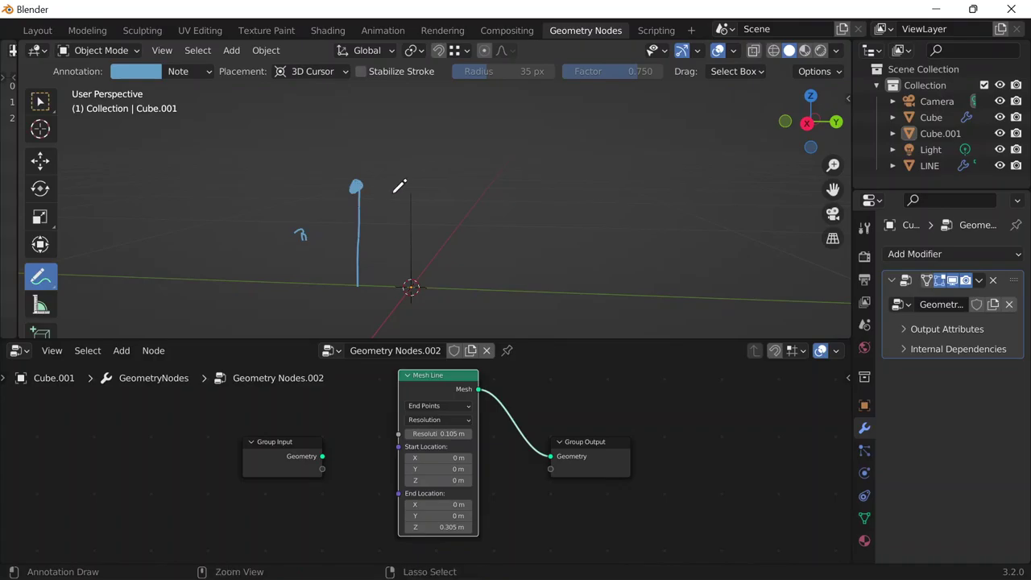
key("ctrl+z")
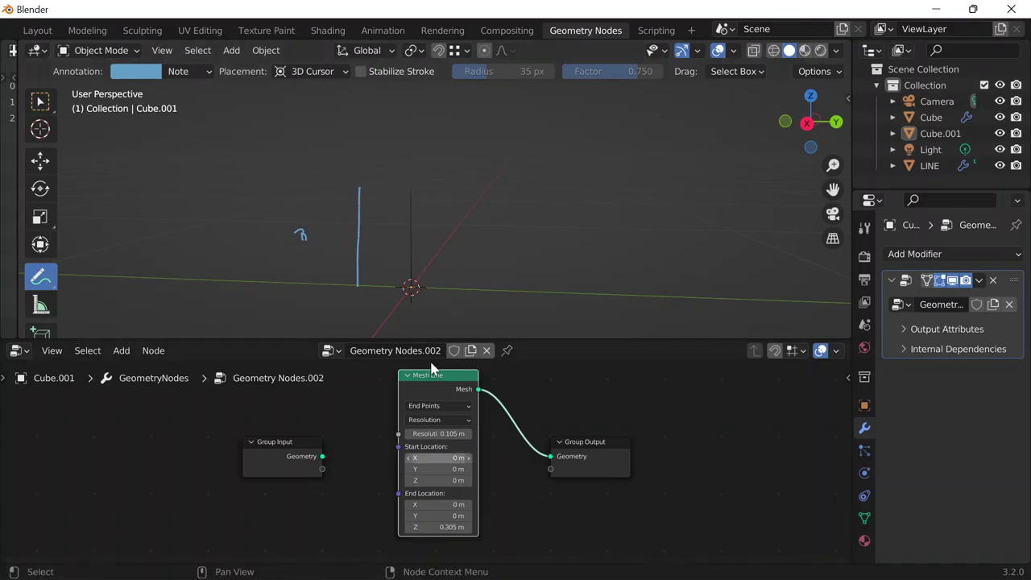
Annotate the freehand vertical stroke with a dot and "z" at its upper end and a tick and "0" at its lower end
mouse_move(353, 186)
left_mouse_down()
mouse_move(364, 186)
mouse_move(329, 196)
left_mouse_up()
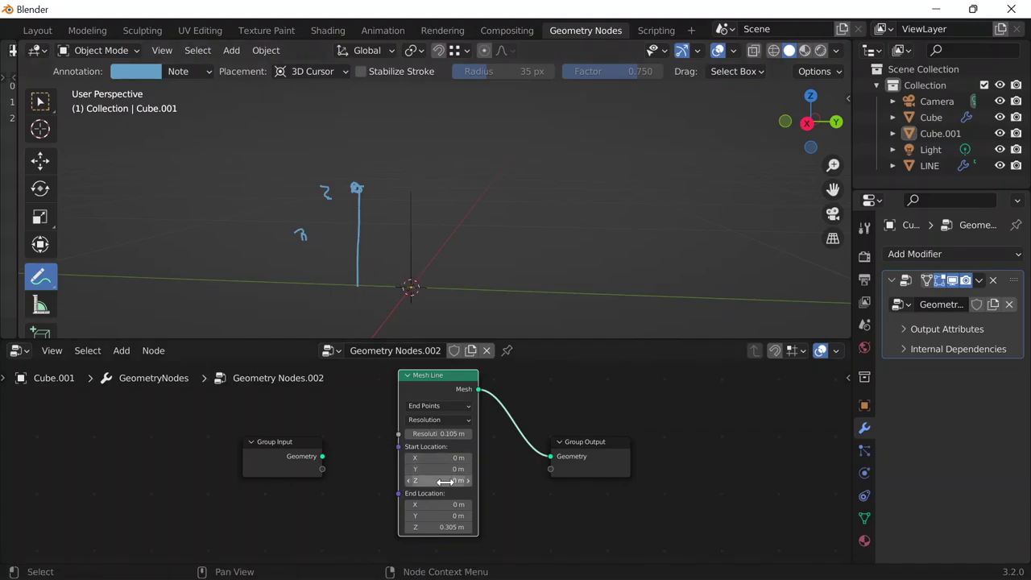
mouse_move(347, 286)
left_mouse_down()
mouse_move(364, 284)
mouse_move(322, 294)
mouse_move(327, 283)
left_mouse_up()
key("ctrl+z")
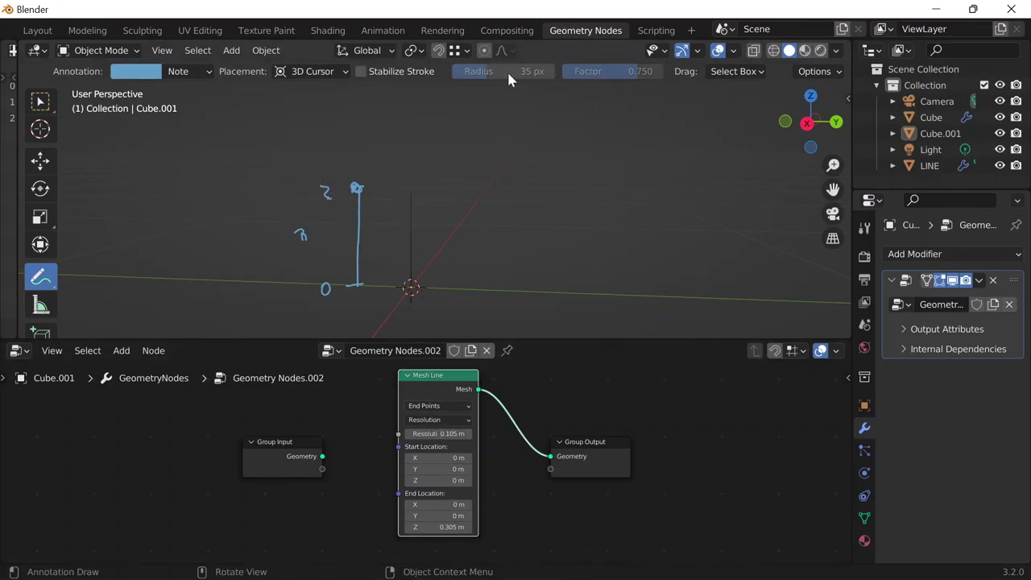
Handwrite 0.305 beside the "z" label and 0.305 beside the mark at the stroke's middle, undoing the stray strokes
mouse_move(257, 191)
left_mouse_down()
mouse_move(274, 199)
mouse_move(282, 188)
mouse_move(274, 201)
left_mouse_up()
left_click(262, 199)
mouse_move(307, 215)
left_mouse_down()
mouse_move(291, 244)
mouse_move(329, 218)
left_mouse_up()
key("ctrl+z")
left_click_drag(404, 216, 423, 216)
key("ctrl+z")
left_click_drag(238, 230, 288, 225)
left_click(241, 238)
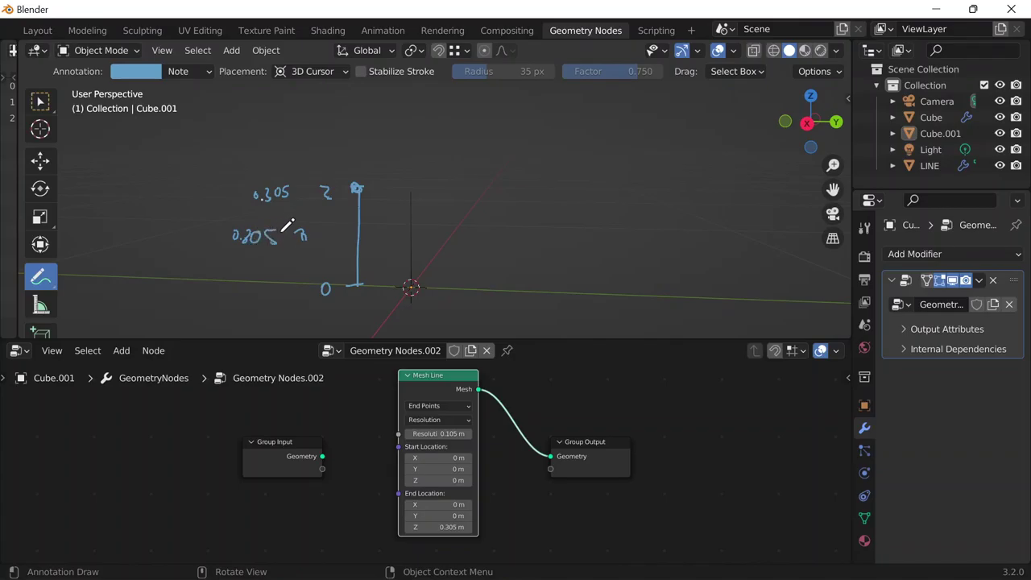
Set the Mesh Line node's resolution to 0.305 m
double_click(439, 433)
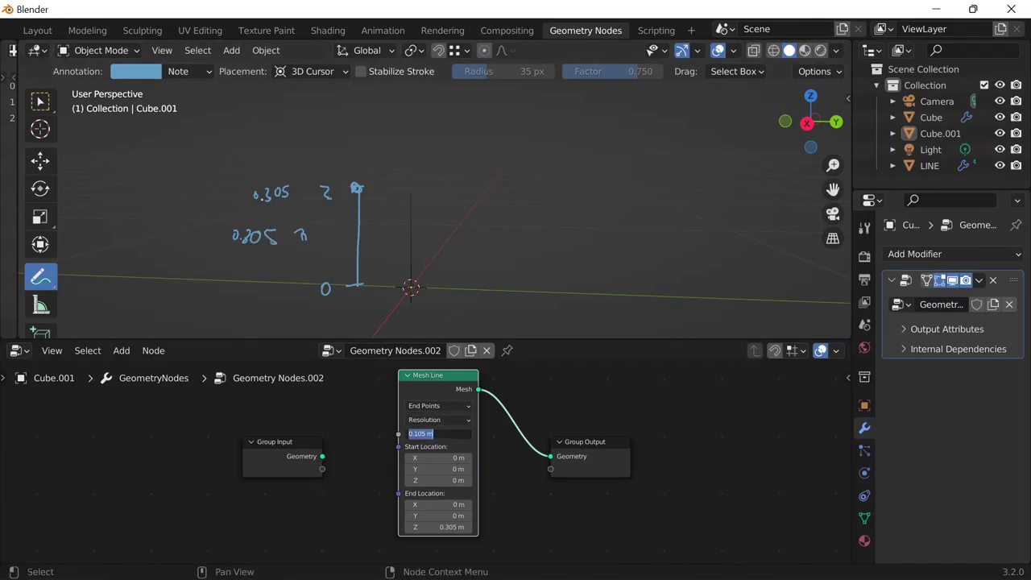
type("0.305")
key("Return")
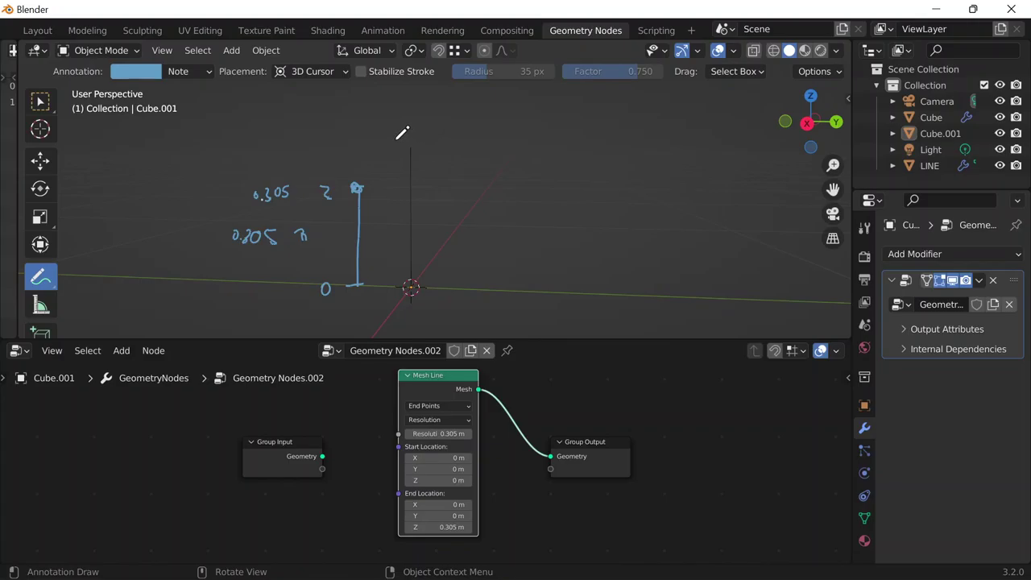
Try a resolution of 0 m and nearby values on the Mesh Line node, and restore it to 0.305 m
left_click(435, 433)
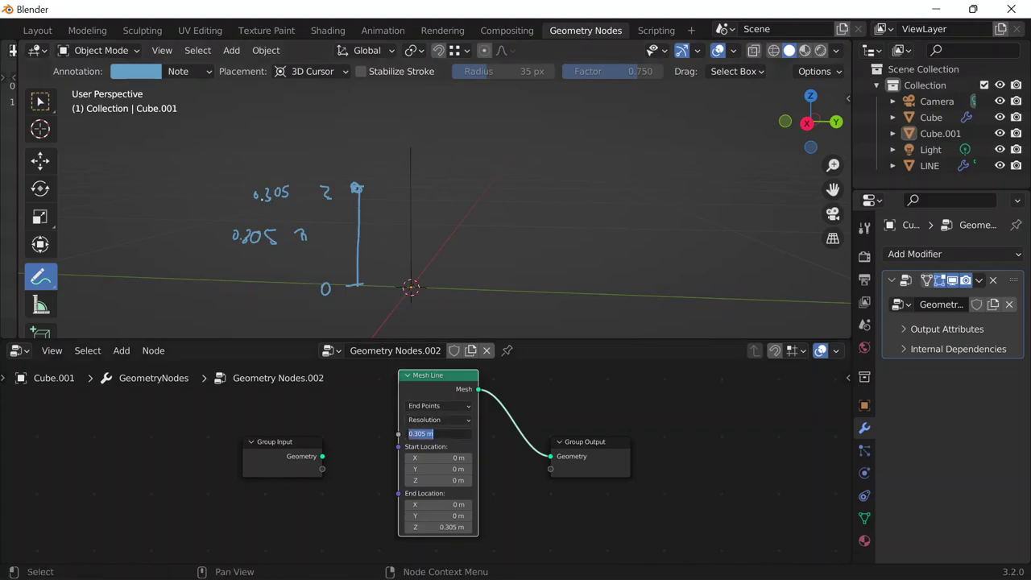
type("0")
key("Return")
left_click_drag(438, 433, 415, 433)
left_click_drag(438, 434, 435, 433)
left_click(438, 434)
type("0.305")
key("Return")
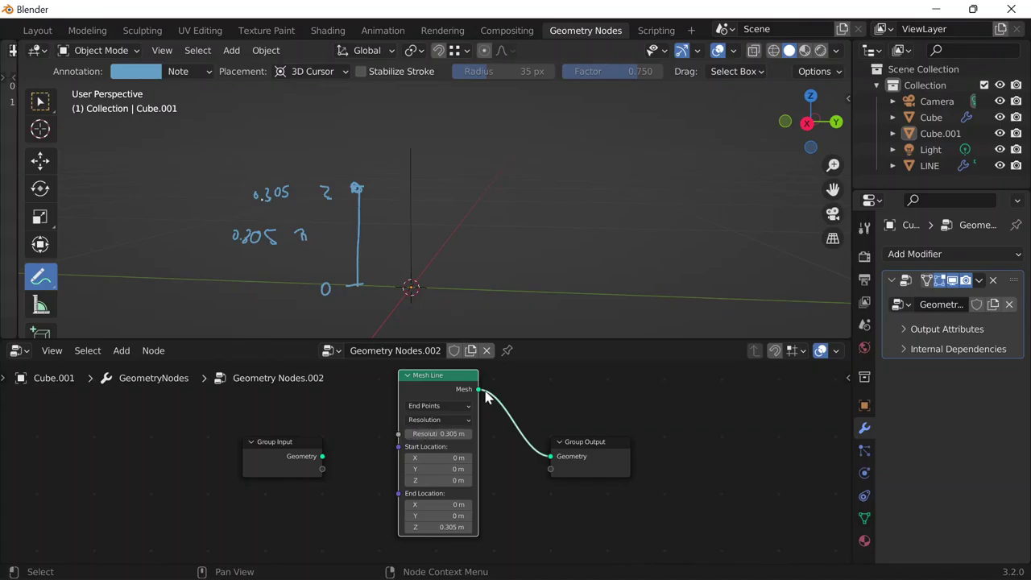
Try a Mesh Line resolution of 0.306 m, just above the End Location Z value
left_click(439, 433)
left_click(433, 434)
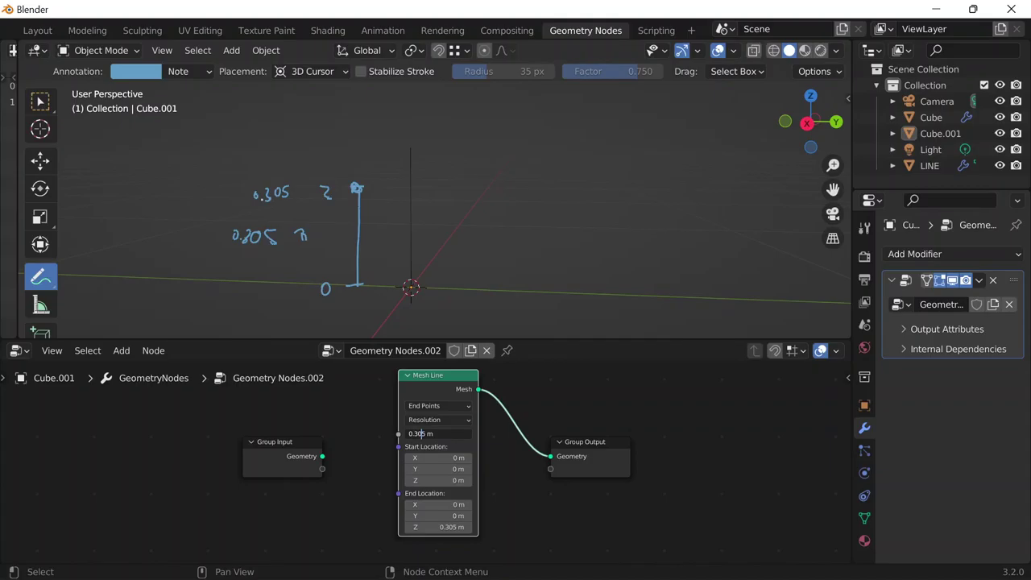
key("Return")
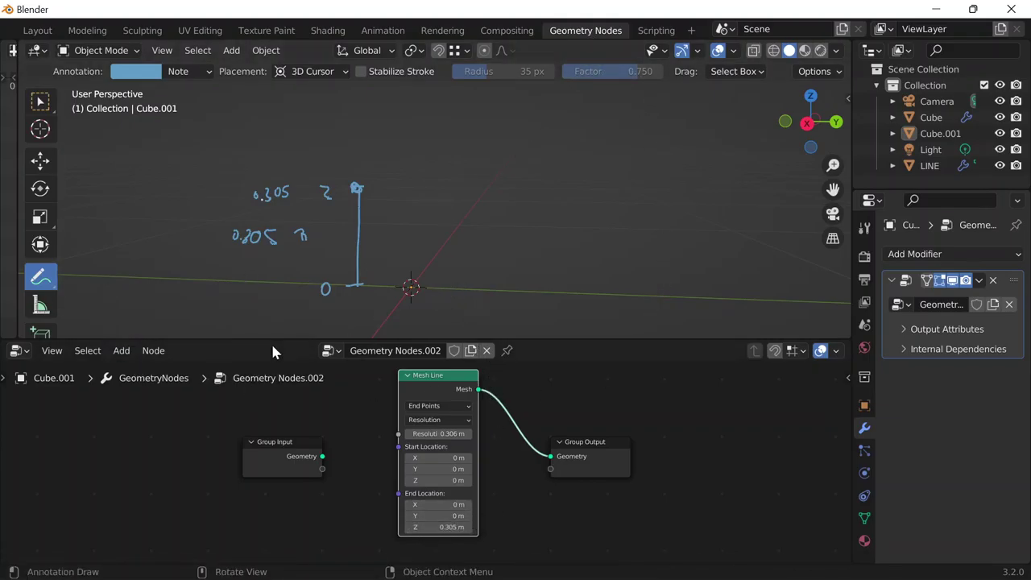
Sketch a second vertical annotation line with dots at both ends, labelled S below and E above, with a cross tick just under E
mouse_move(591, 118)
left_mouse_down()
mouse_move(587, 228)
mouse_move(594, 222)
left_mouse_up()
left_click_drag(592, 121, 591, 113)
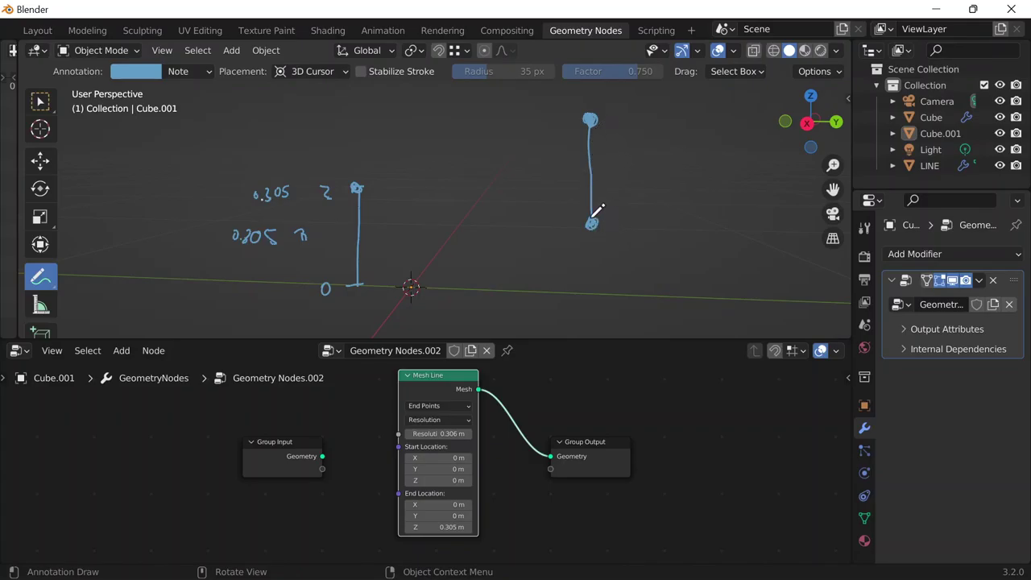
left_click_drag(567, 224, 552, 236)
mouse_move(562, 119)
left_mouse_down()
mouse_move(547, 130)
mouse_move(600, 140)
left_mouse_up()
Set the Mesh Line resolution to 0.304 m, just below the End Location Z value
left_click(457, 436)
left_click(409, 433)
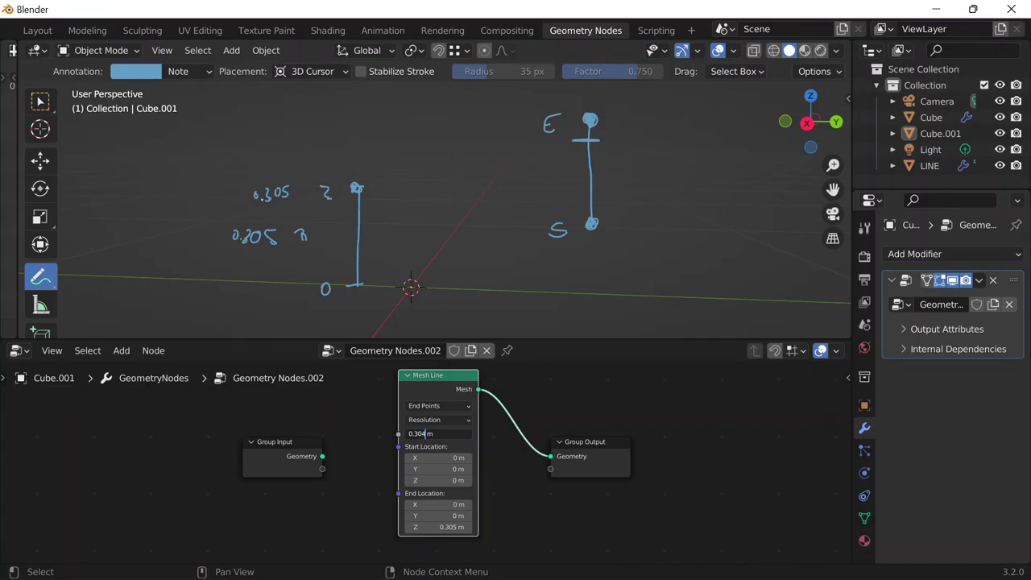
key("Return")
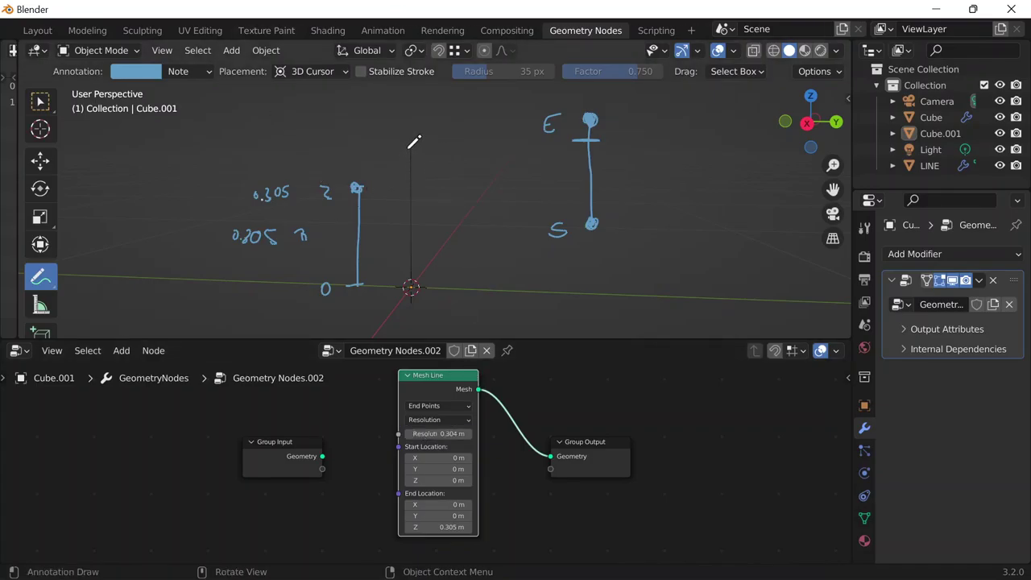
Annotate the mesh line's upper end with a tick labelled "0.304 R" and a dot just above it labelled 0.305
mouse_move(408, 149)
left_mouse_down()
mouse_move(418, 148)
mouse_move(409, 132)
left_mouse_up()
mouse_move(431, 151)
left_mouse_down()
mouse_move(453, 145)
mouse_move(466, 158)
mouse_move(491, 137)
mouse_move(495, 153)
left_mouse_up()
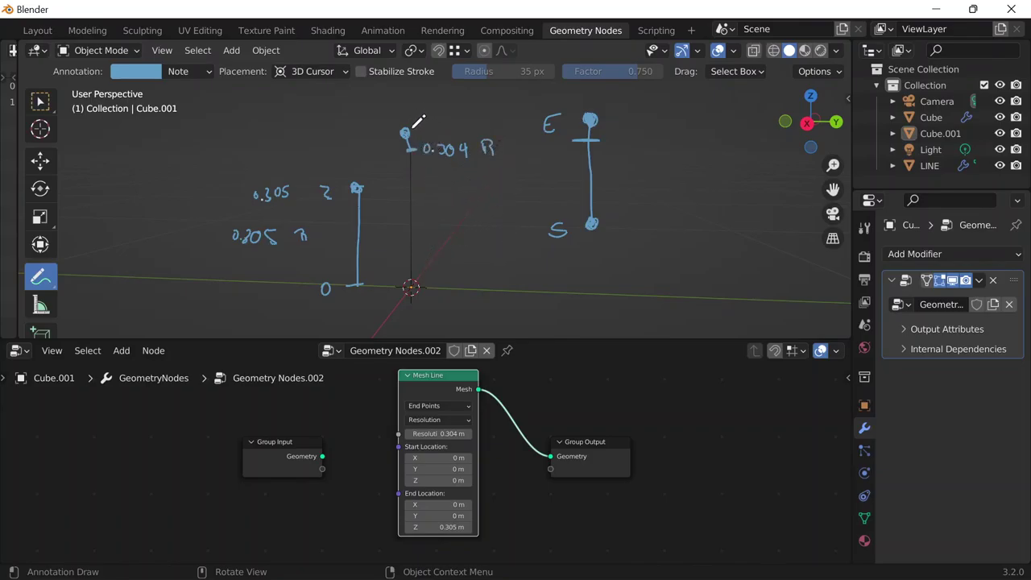
mouse_move(418, 125)
left_mouse_down()
mouse_move(453, 111)
mouse_move(460, 123)
left_mouse_up()
Set the Mesh Line resolution back to 0.305 m to match the End Location Z value
left_click(435, 434)
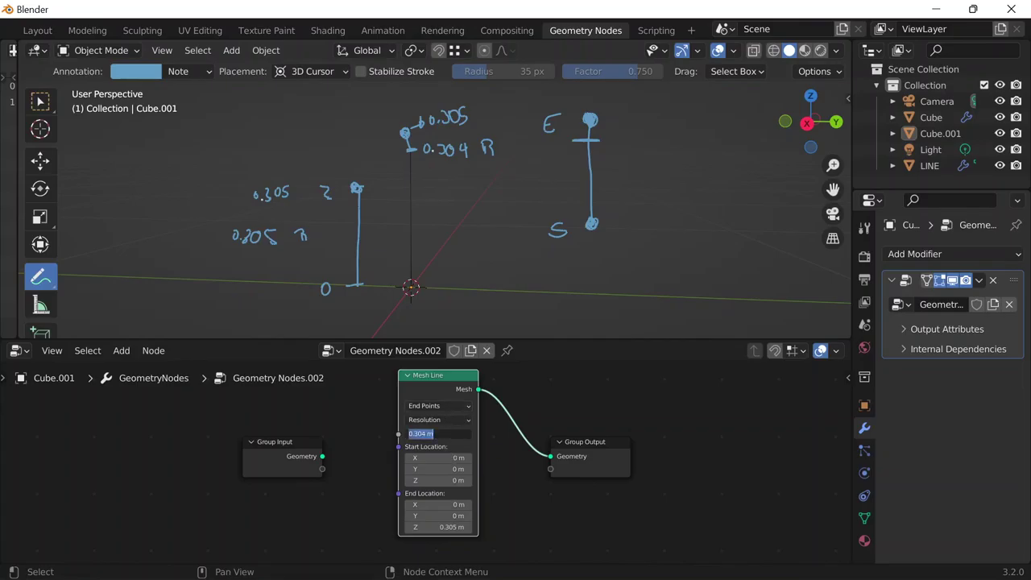
type("0.305")
key("Return")
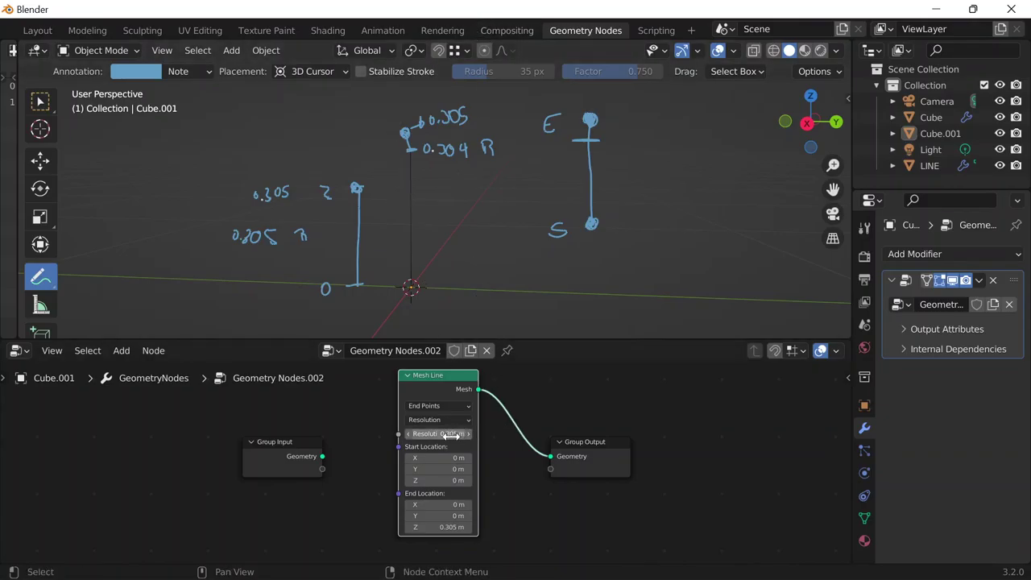
Try Mesh Line resolutions of 2.5 m and 2.21 m, well above the line's length
left_click_drag(451, 435, 475, 435)
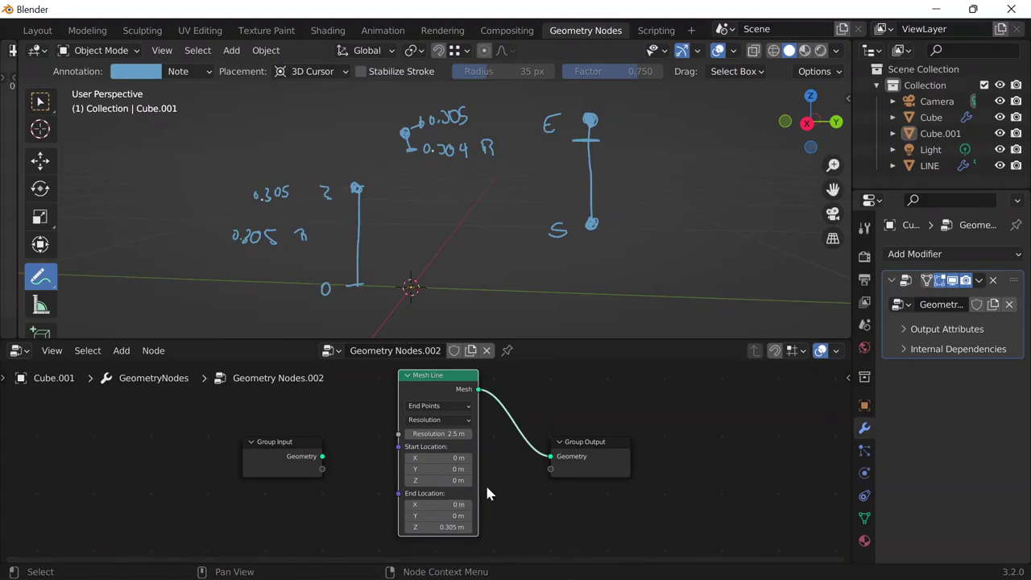
left_click(448, 434)
type("2.21")
key("Return")
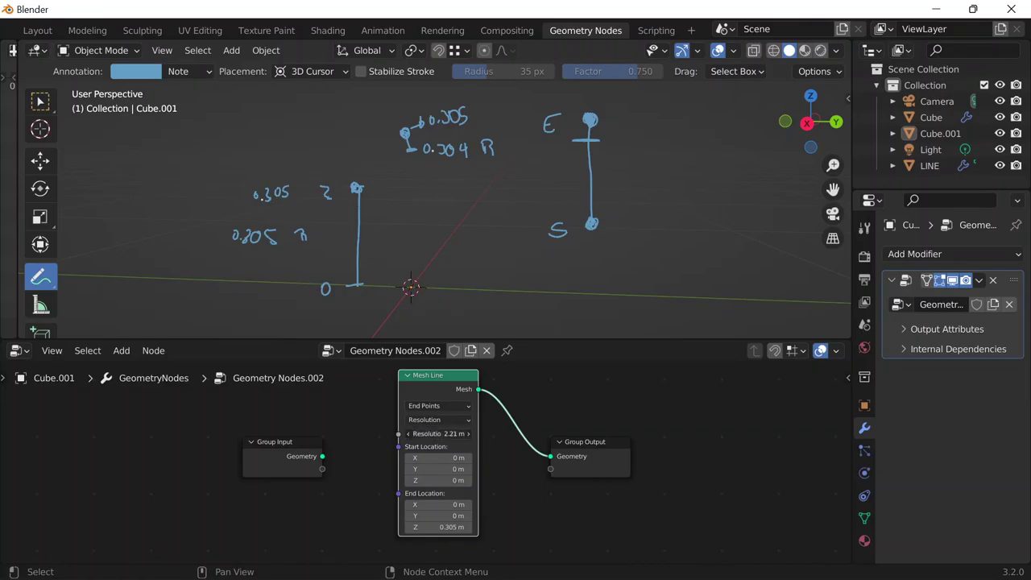
Try a negative Mesh Line resolution of -0.305 m
mouse_move(438, 434)
left_mouse_down()
mouse_move(411, 434)
mouse_move(471, 435)
mouse_move(435, 435)
left_mouse_up()
left_click(495, 432)
left_click(460, 434)
left_click(426, 434)
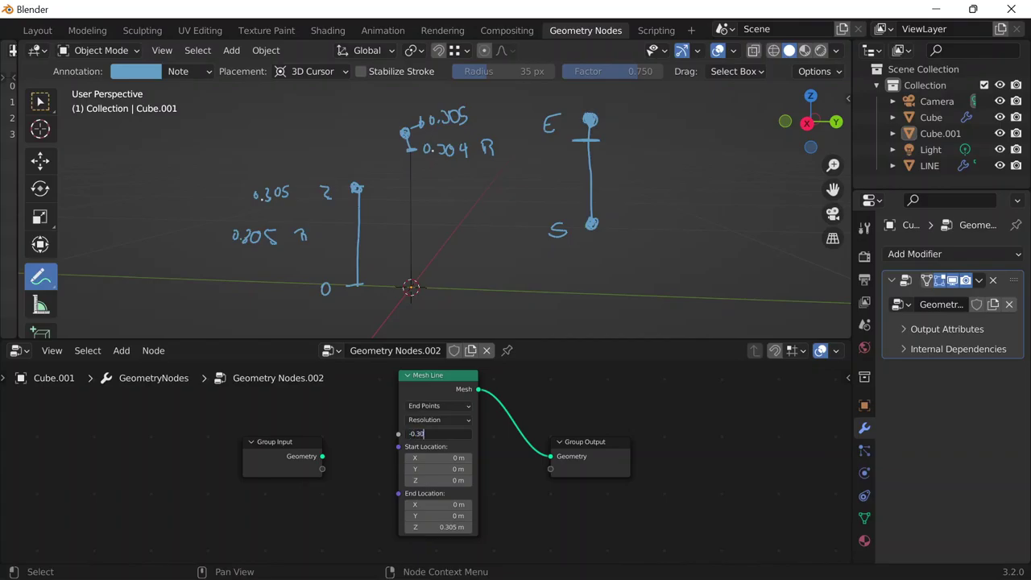
key("Return")
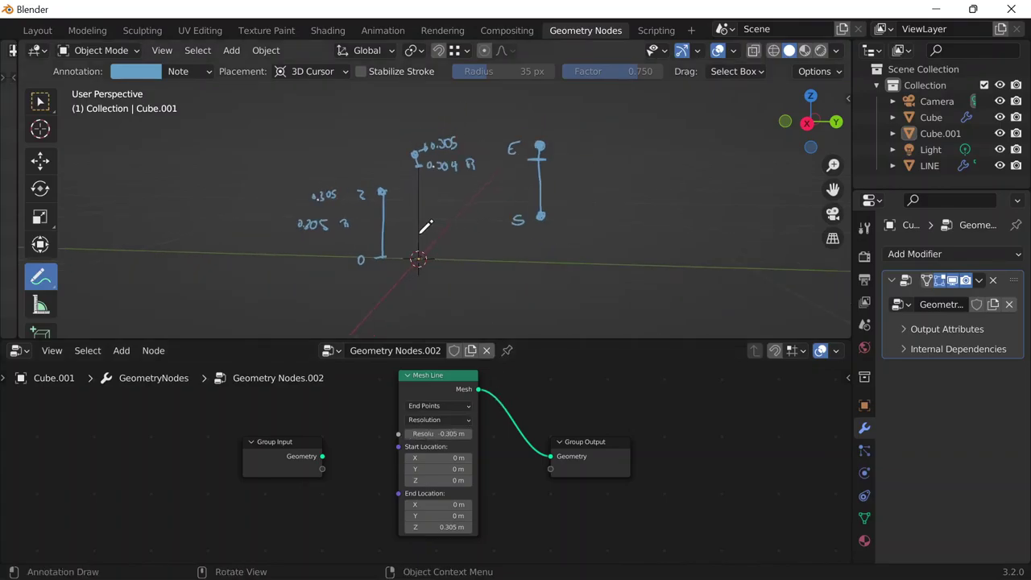
Try Mesh Line resolutions of 7.29 m, 0 m and 0.4 m
left_click_drag(472, 436, 548, 435)
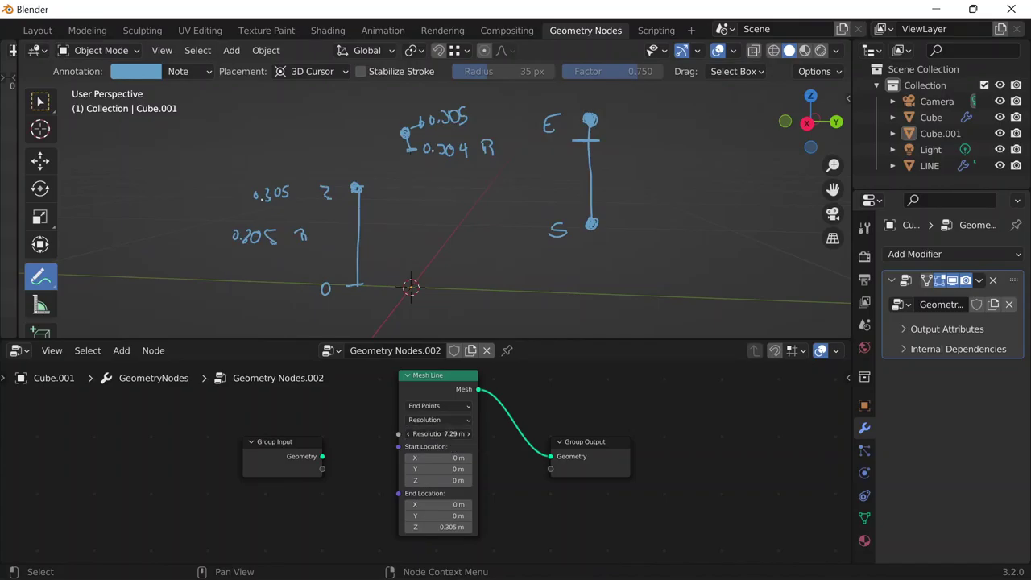
left_click(456, 433)
type("0")
key("Return")
left_click_drag(456, 433, 432, 434)
left_click_drag(440, 434, 461, 434)
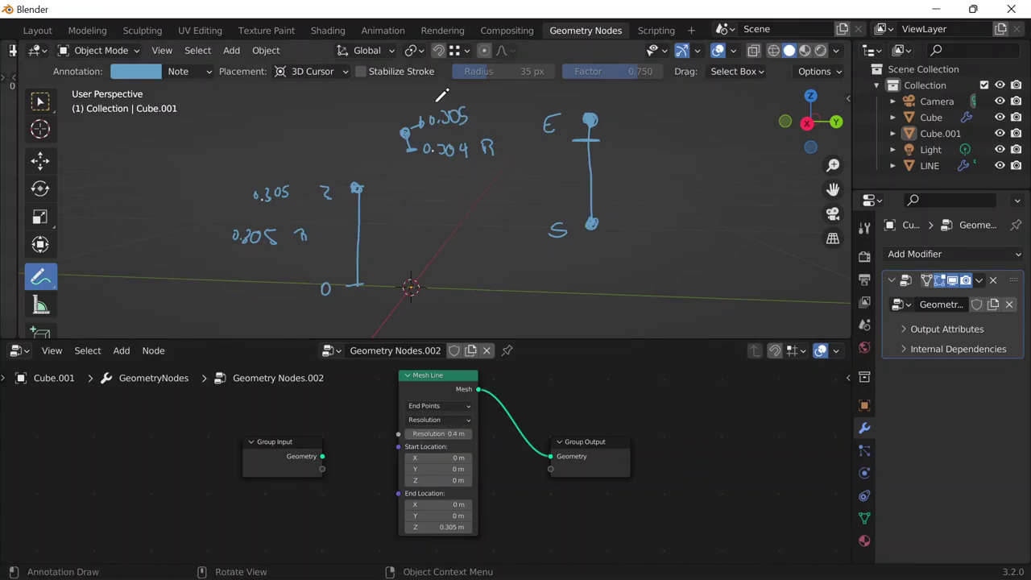
Try a Mesh Line resolution of 0.2 m and inspect the line in the viewport
left_click(452, 443)
left_click(452, 440)
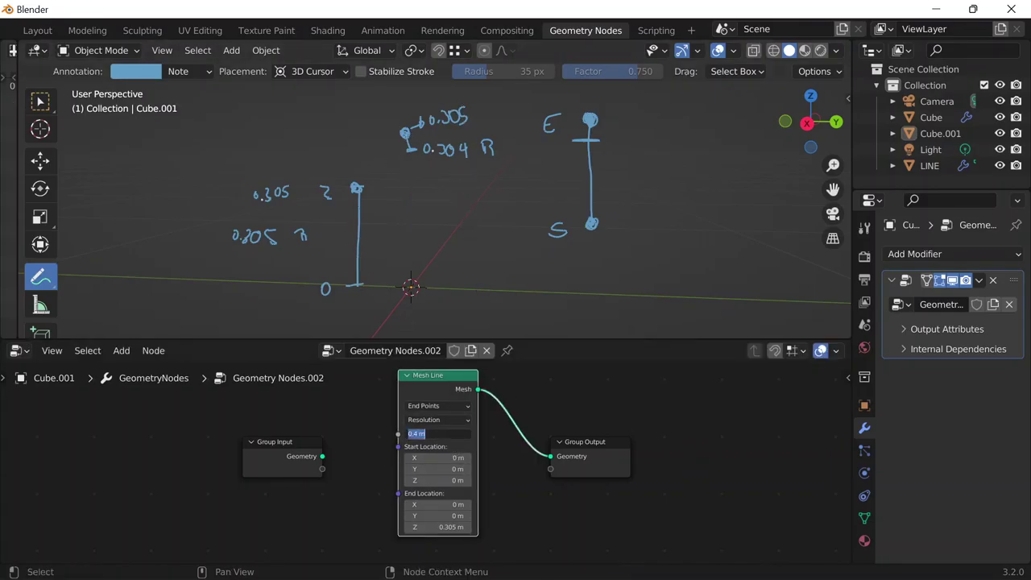
type("0.2")
key("Return")
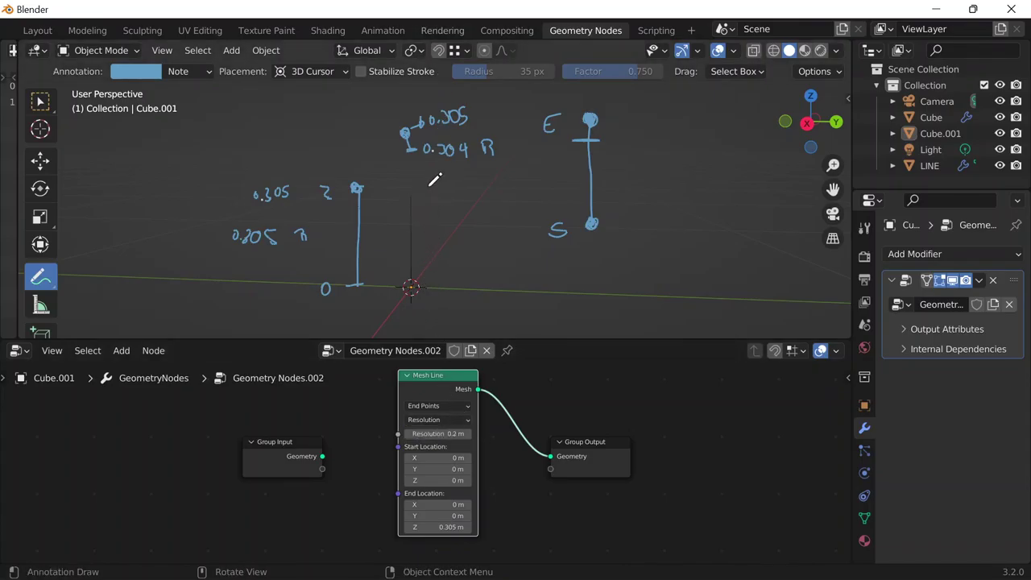
scroll(414, 161, "down", 5)
scroll(429, 168, "up", 5)
scroll(430, 167, "down", 1)
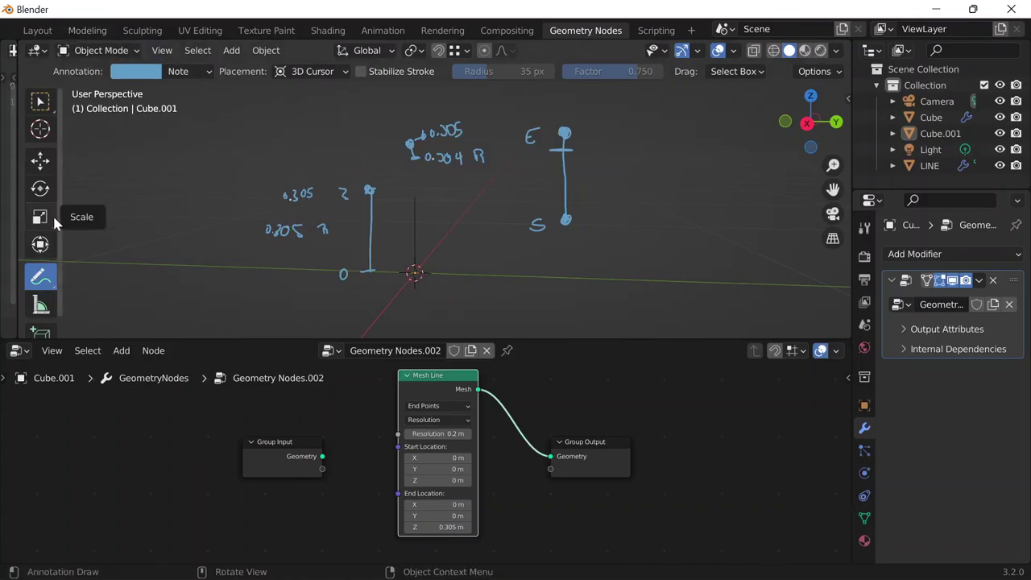
Set the Mesh Line node's resolution to 0.304 m
left_click(437, 434)
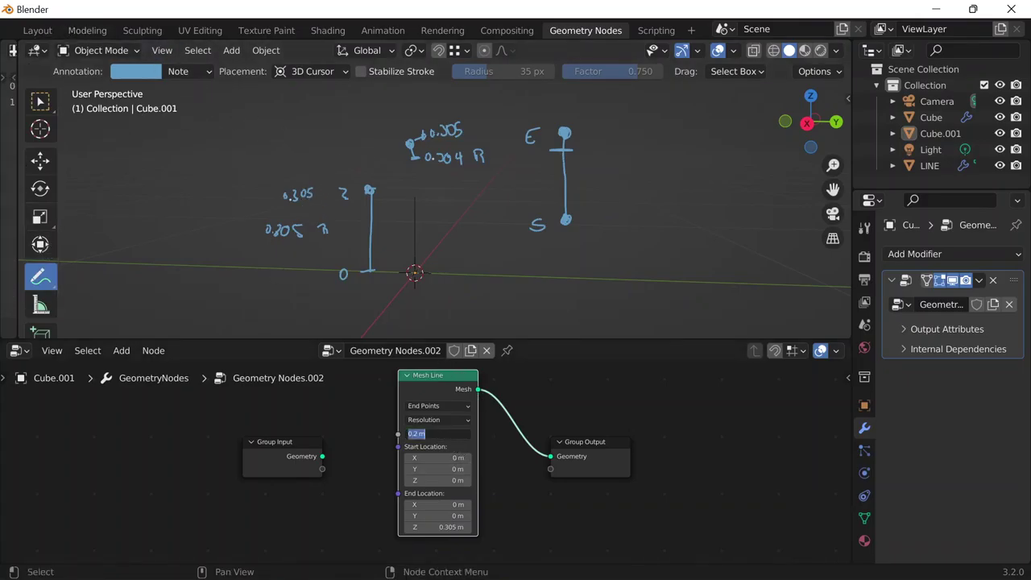
type("0.304")
key("Return")
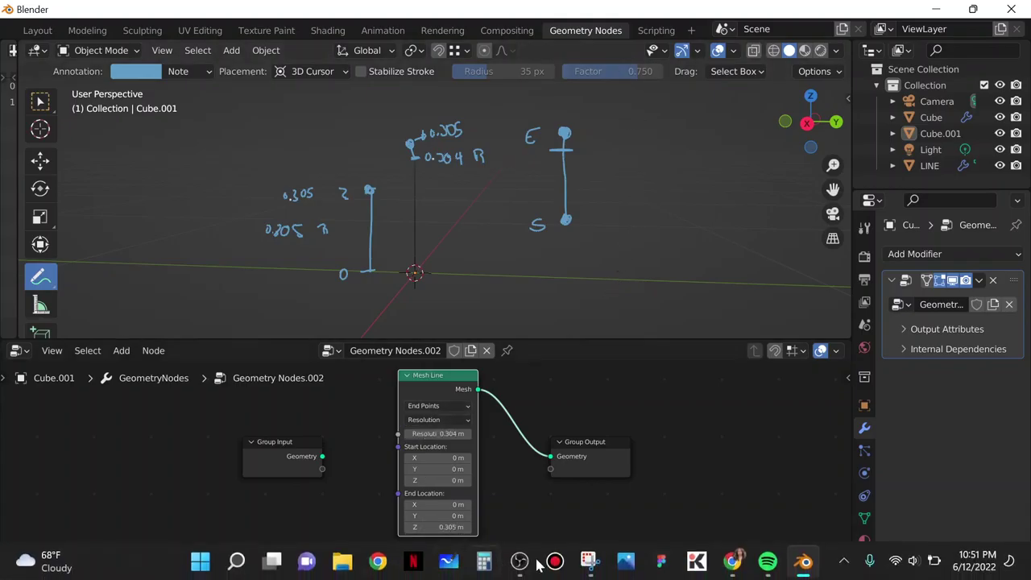
Switch to Snipping Tool and capture a new screenshot of the annotated Blender window
left_click(589, 562)
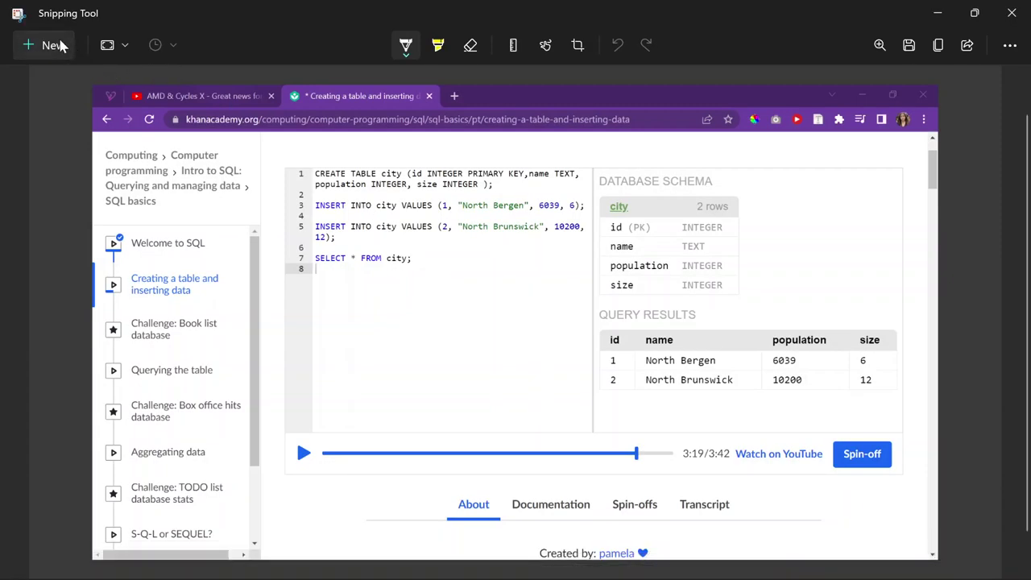
left_click(54, 45)
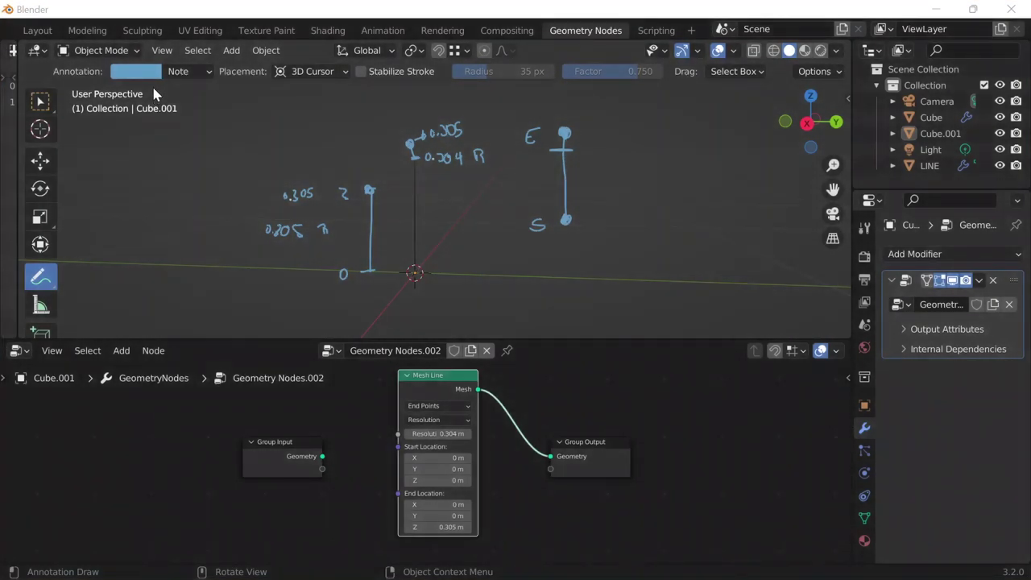
left_click(156, 81)
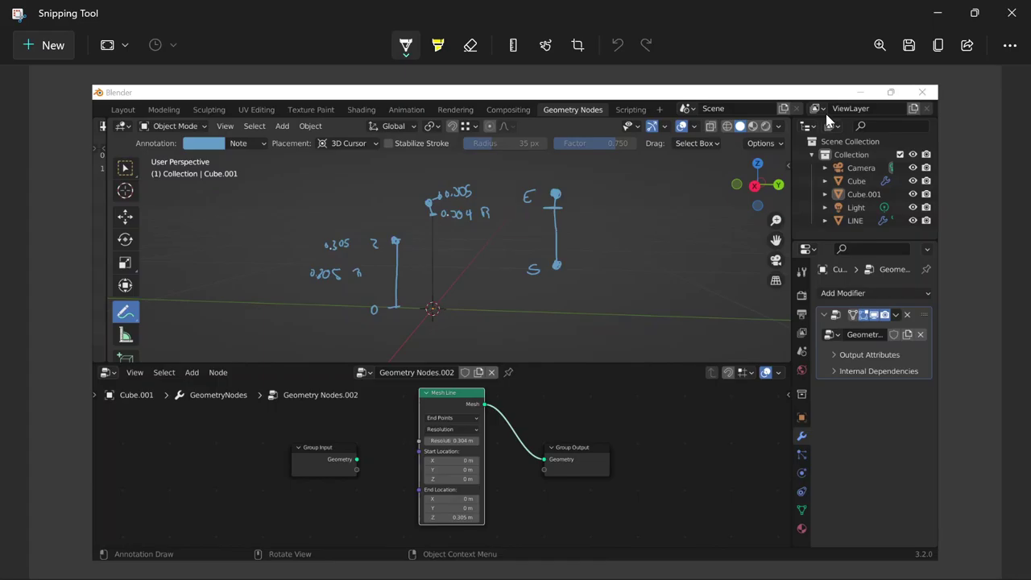
Save the screenshot as a PNG file named 61222s in the Pictures folder
key("ctrl+s")
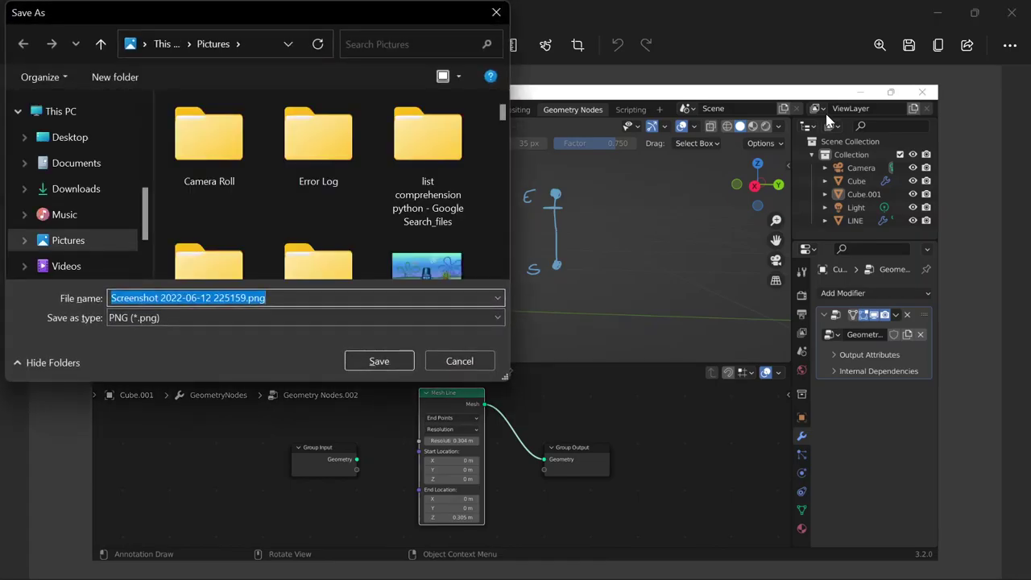
type("61222")
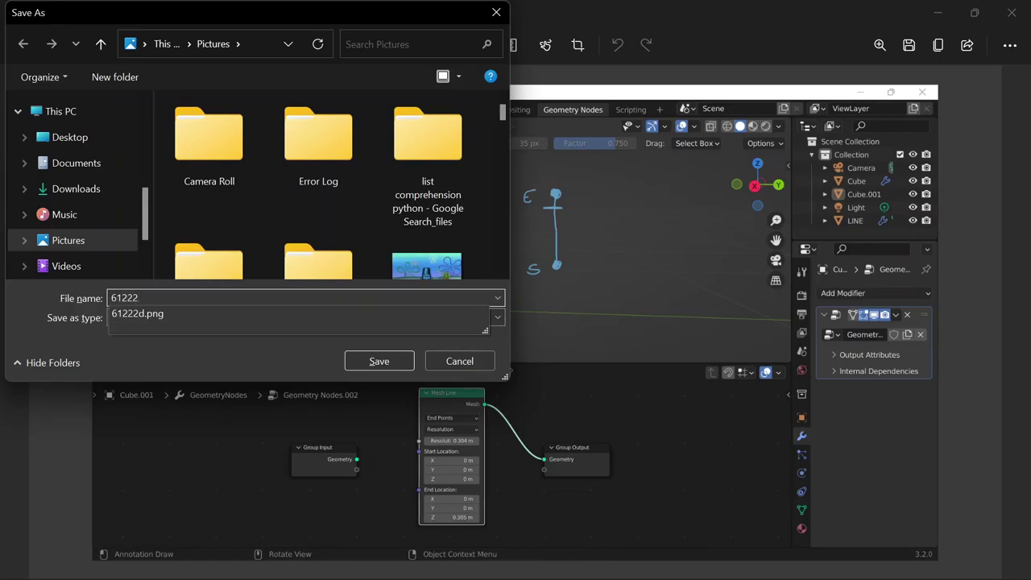
type("s")
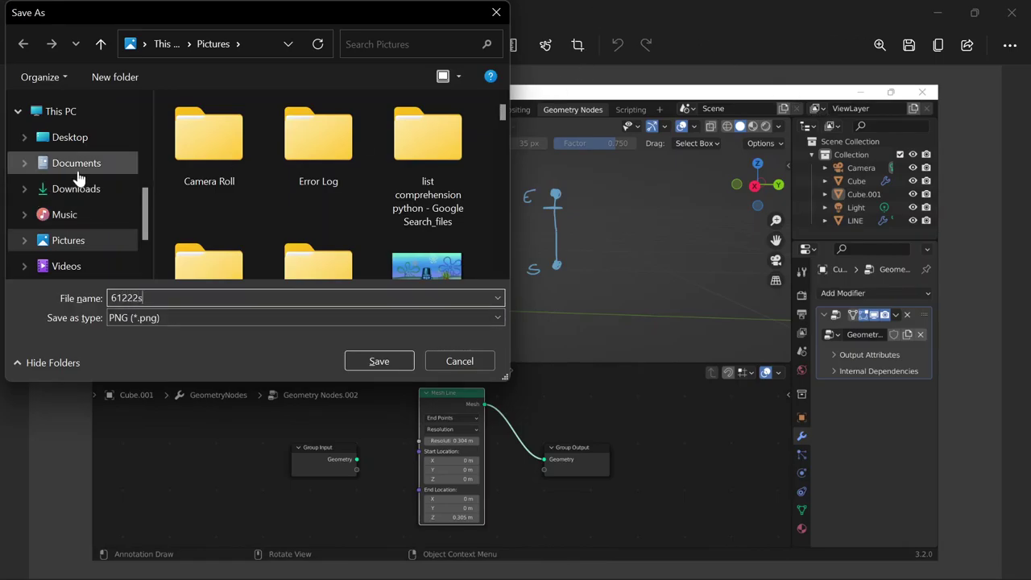
scroll(80, 193, "down", 2)
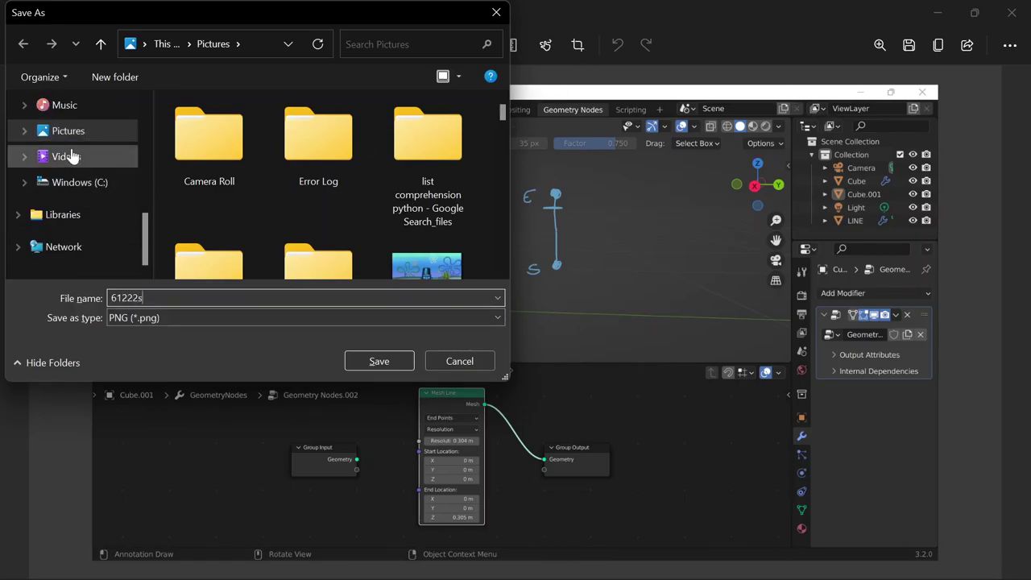
left_click(377, 360)
Return to Blender and delete the Note annotation layer to remove all strokes from the viewport
left_click(936, 14)
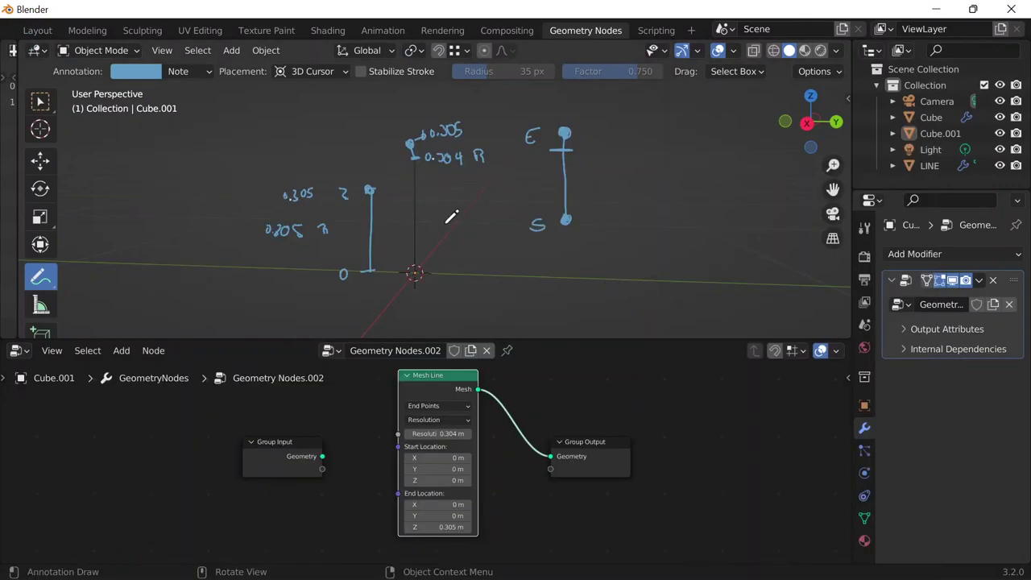
left_click(208, 75)
left_click(292, 100)
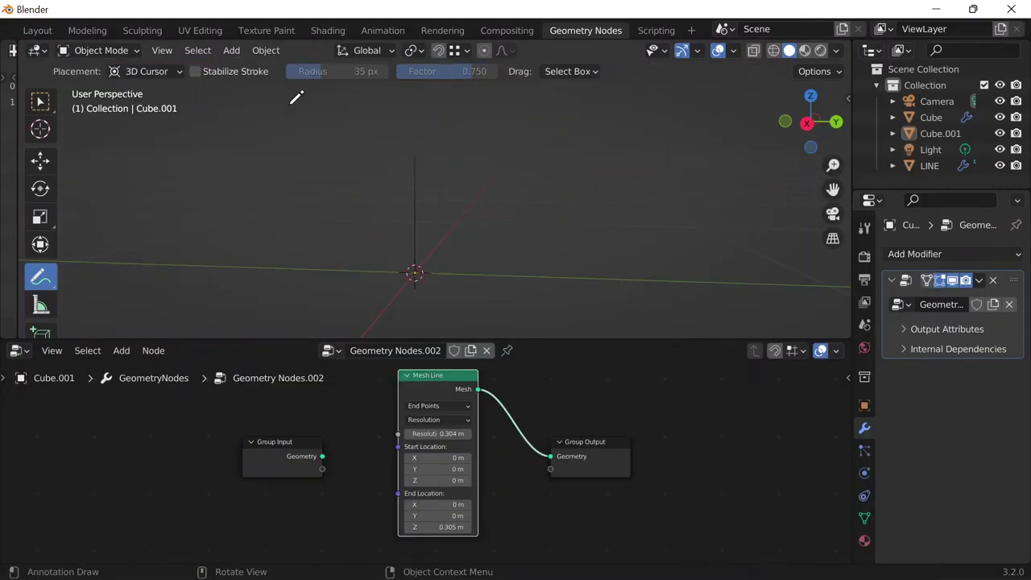
Set the Mesh Line node's end location Z to 10 m
left_click(435, 433)
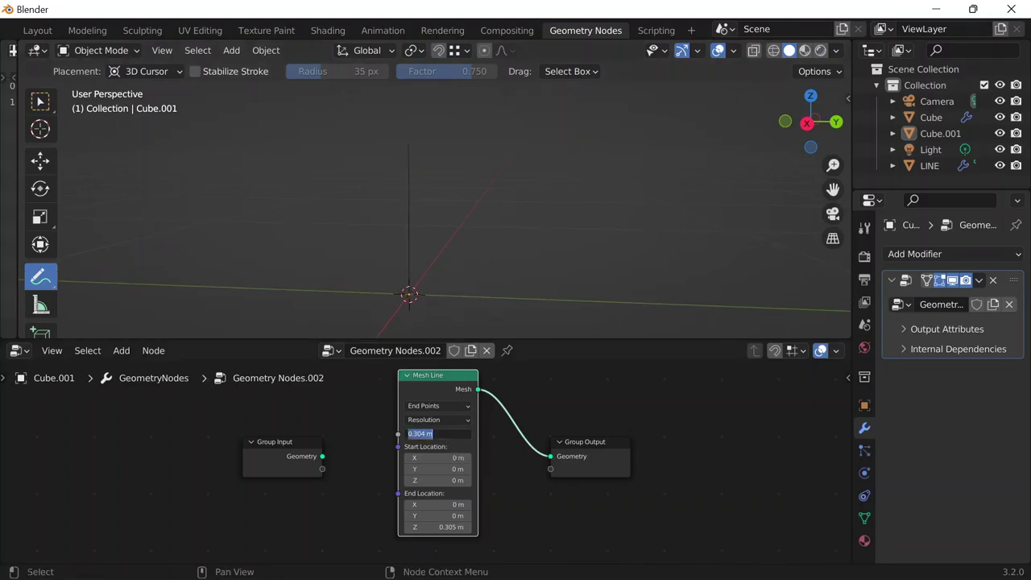
key("Return")
left_click(436, 527)
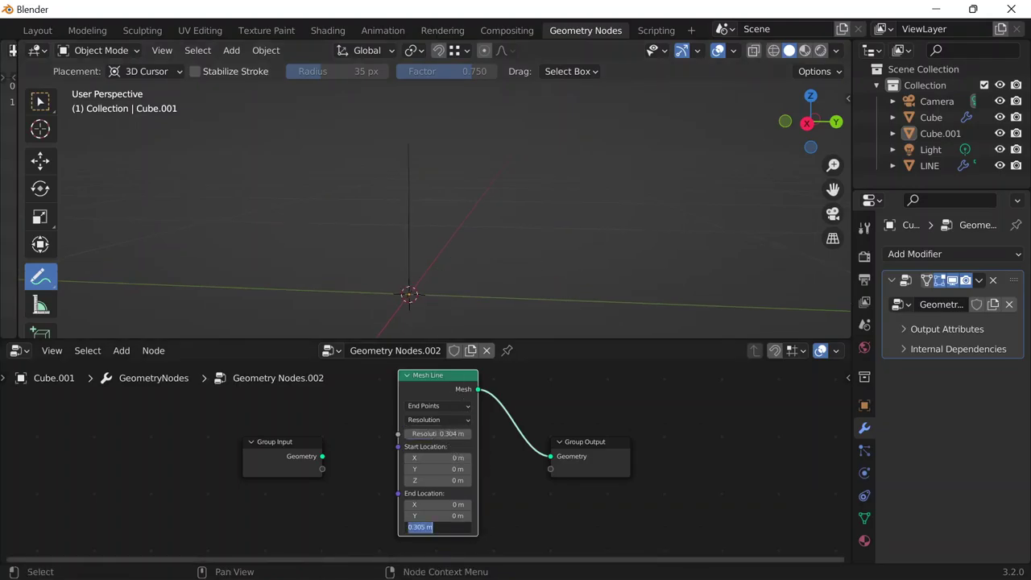
type("10")
key("Return")
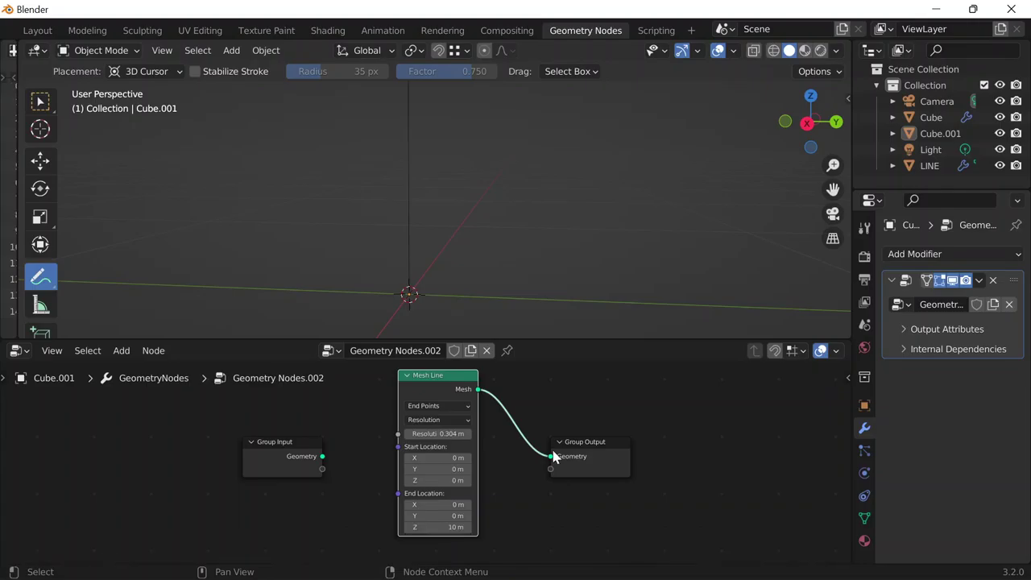
Set the Mesh Line node's end location Z to 3 m
left_click(407, 527)
type("3")
key("Return")
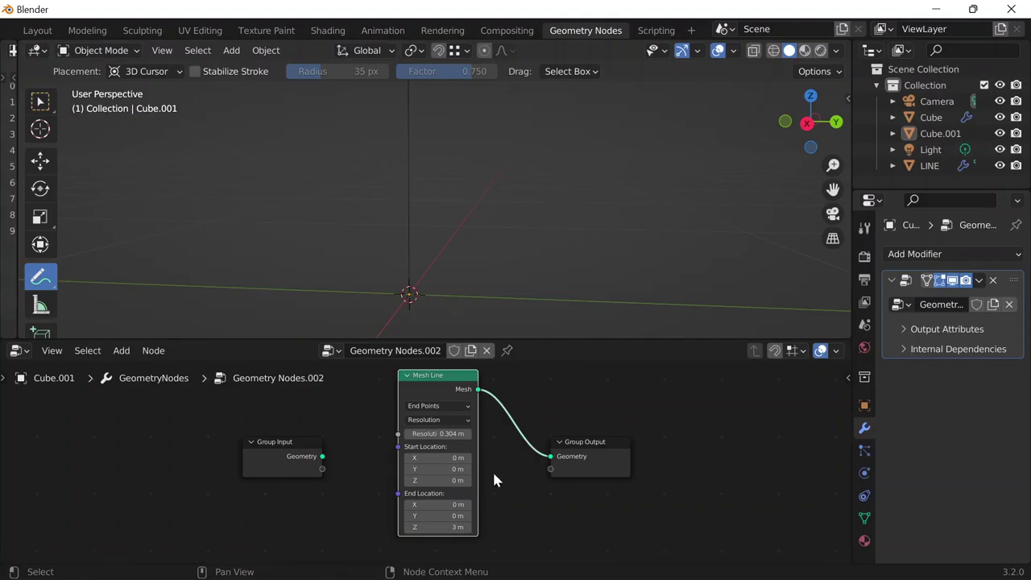
Switch the viewport to front view and draw a short horizontal annotation mark across the upper end of the line
middle_click_drag(645, 116, 534, 182)
scroll(551, 209, "up", 4)
key("grave")
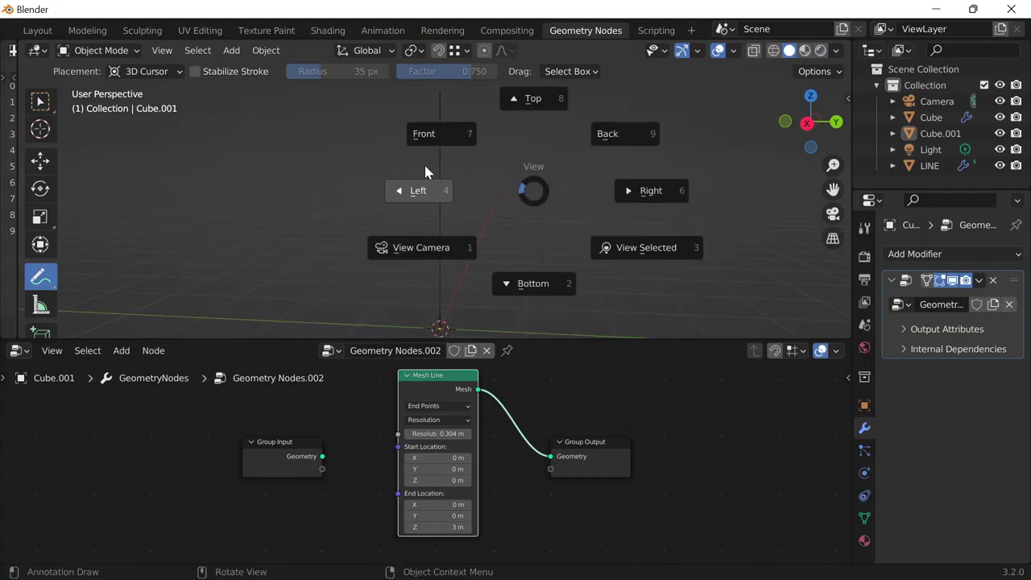
left_click(459, 134)
scroll(431, 197, "down", 3)
scroll(456, 201, "up", 3)
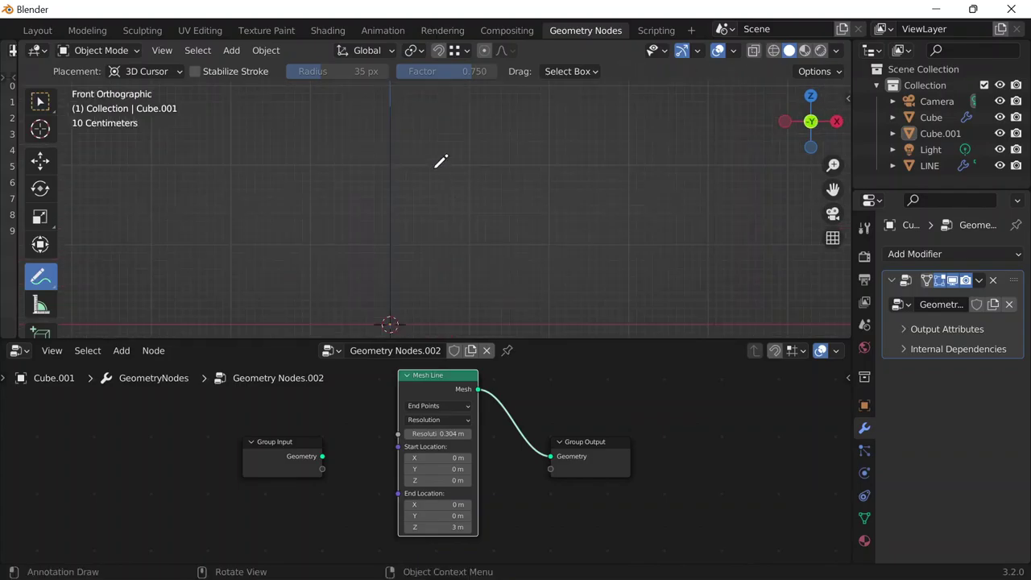
left_click_drag(381, 107, 394, 106)
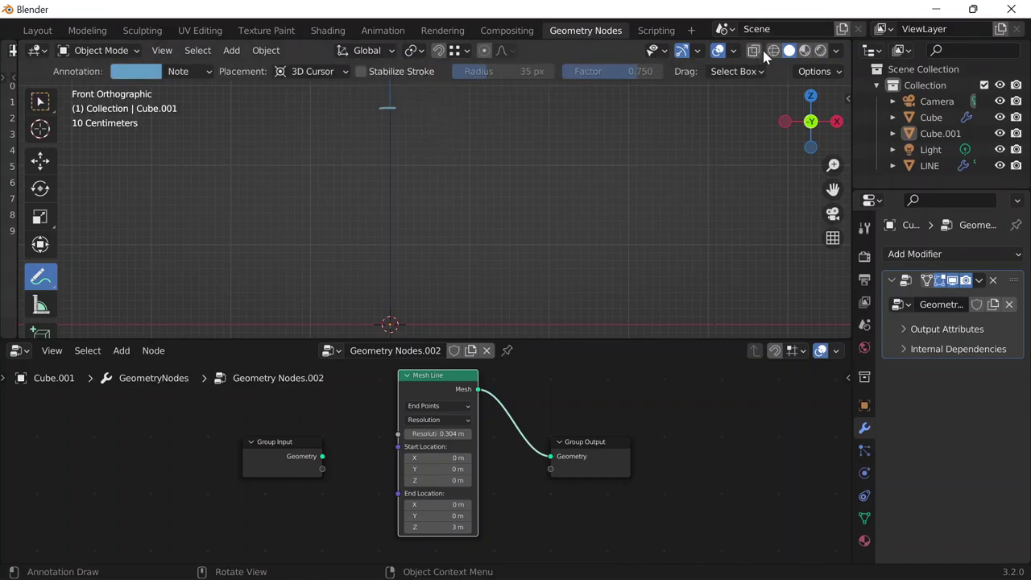
Hide the viewport gizmos and keep the viewport overlays switched on
left_click(718, 50)
left_click(682, 50)
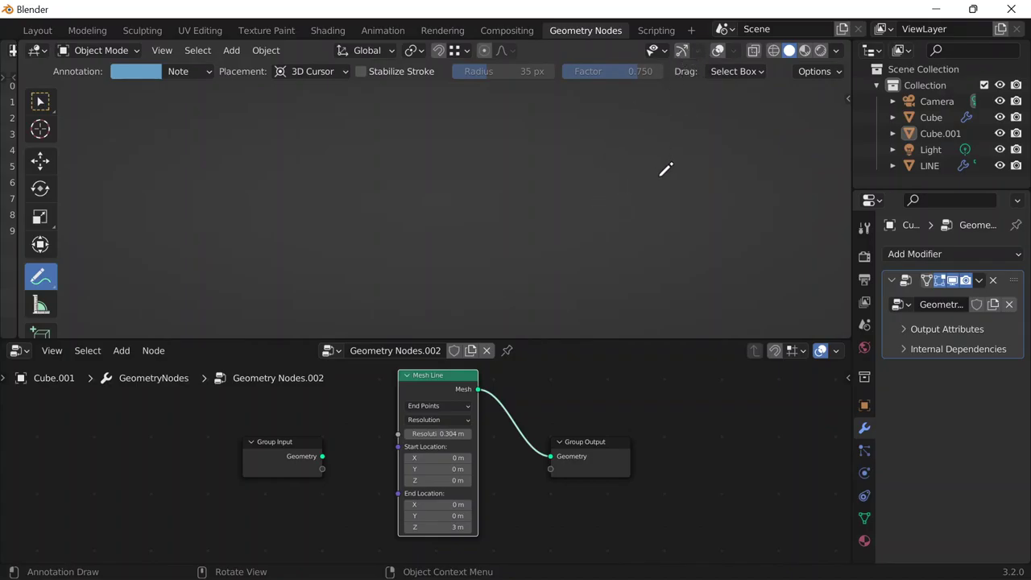
left_click(682, 50)
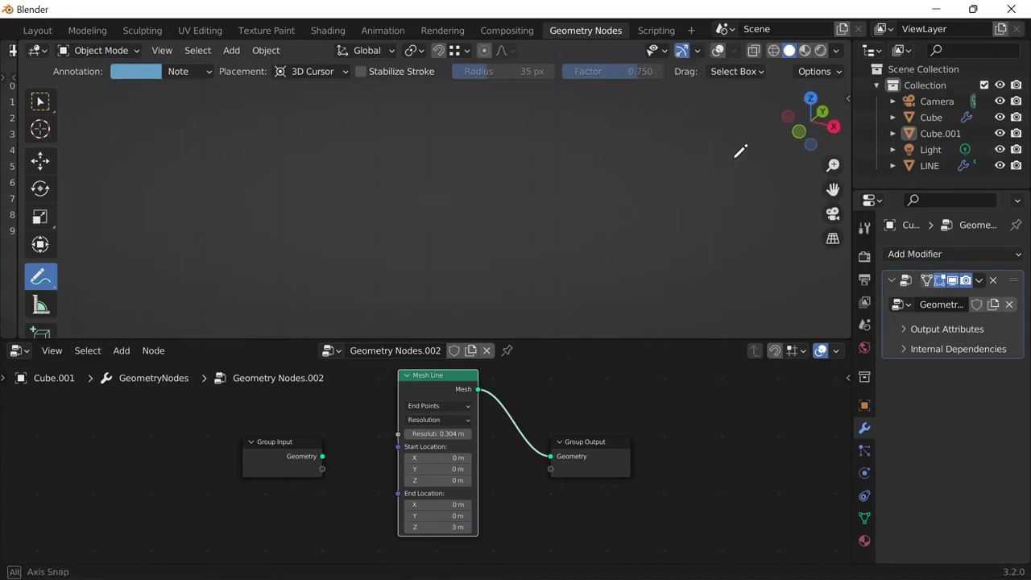
left_click(718, 50)
left_click(683, 50)
scroll(580, 223, "up", 5)
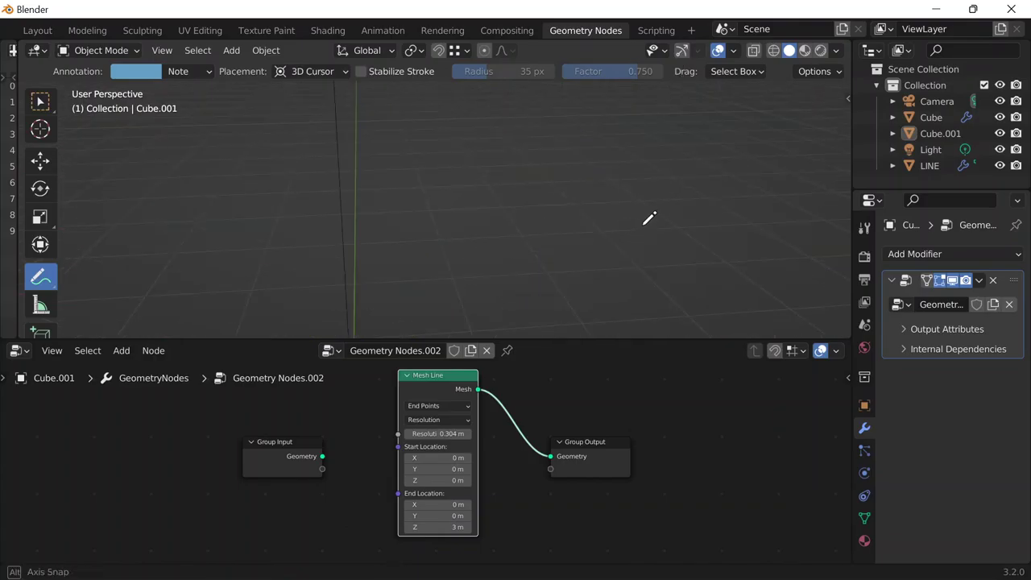
left_click(718, 50)
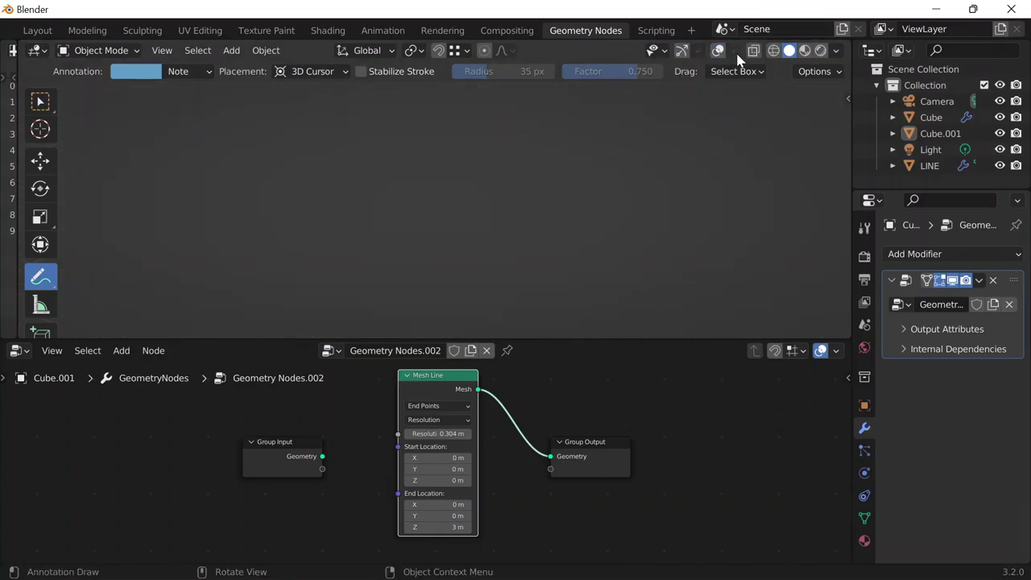
left_click(718, 50)
Turn off the Floor guide in the viewport overlays
left_click(733, 50)
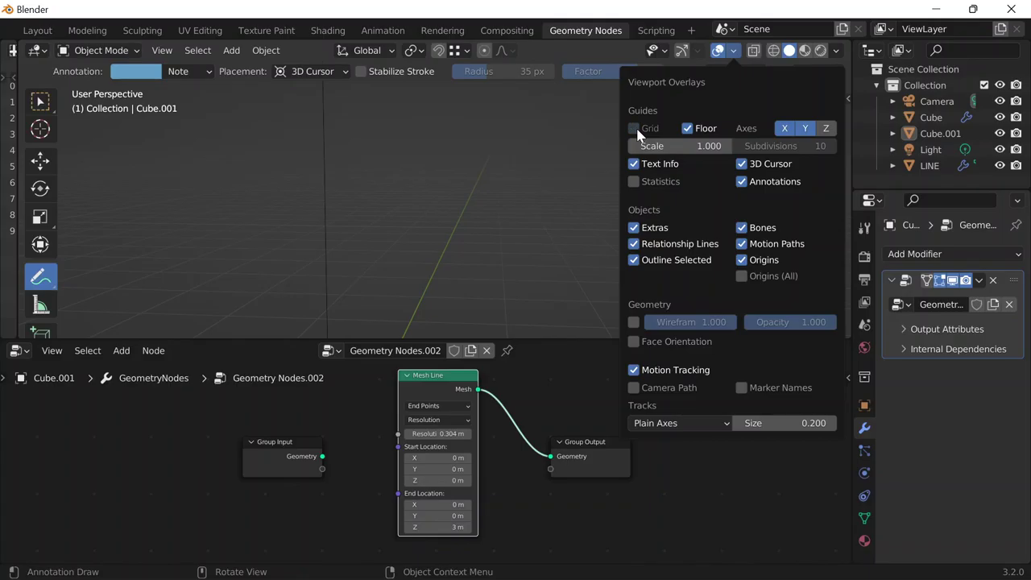
scroll(548, 159, "down", 7)
scroll(548, 158, "up", 1)
left_click(731, 54)
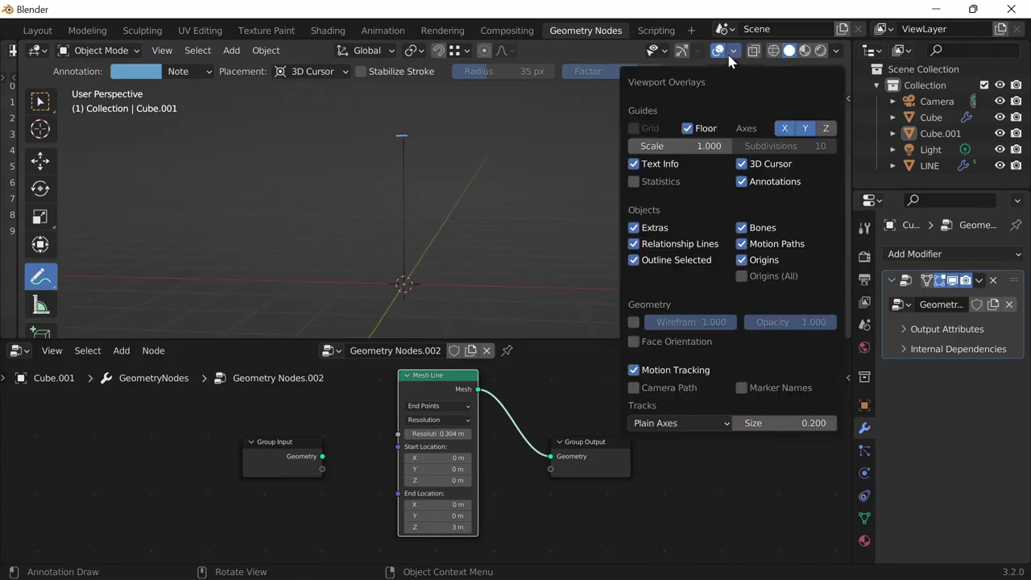
left_click(702, 135)
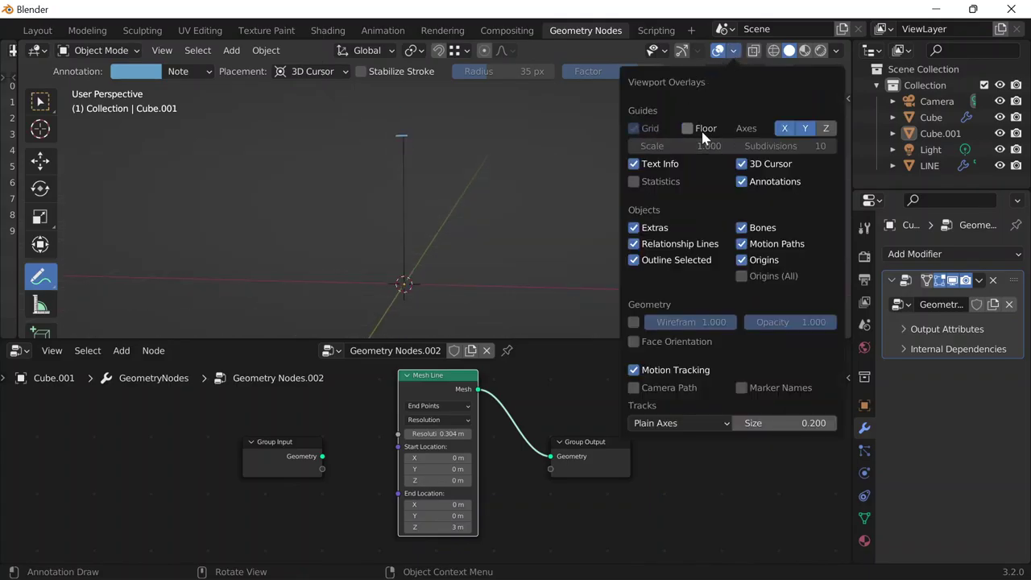
Set the viewport to front view, turn off the Grid guide in the overlays, and remove the existing annotation mark
key("grave")
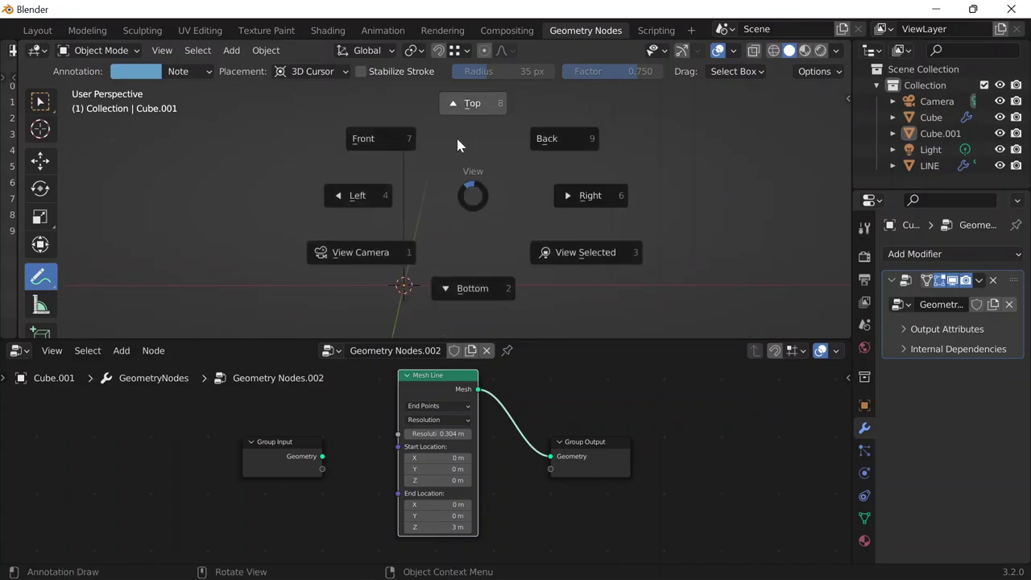
left_click(363, 138)
left_click(732, 51)
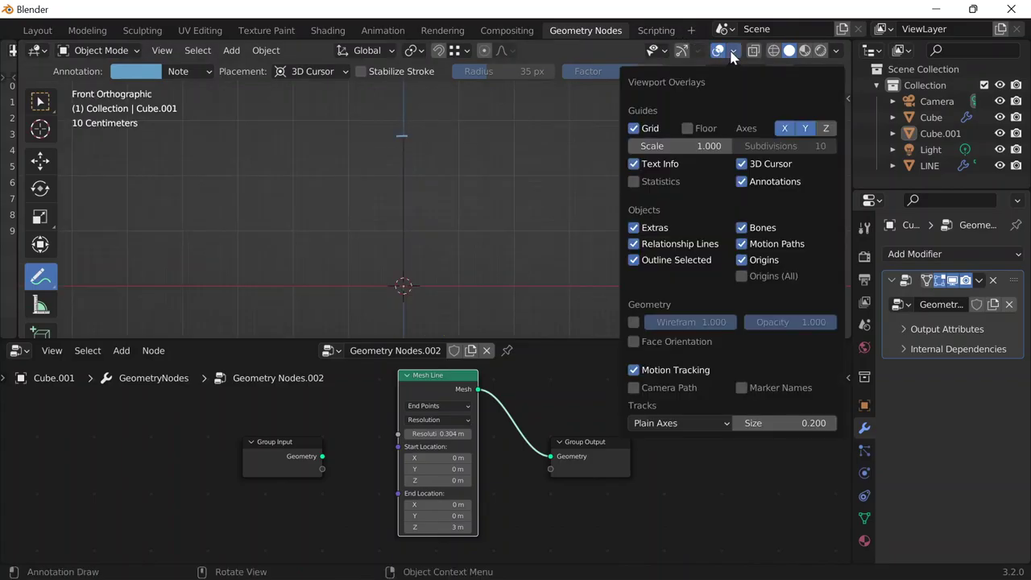
left_click(647, 127)
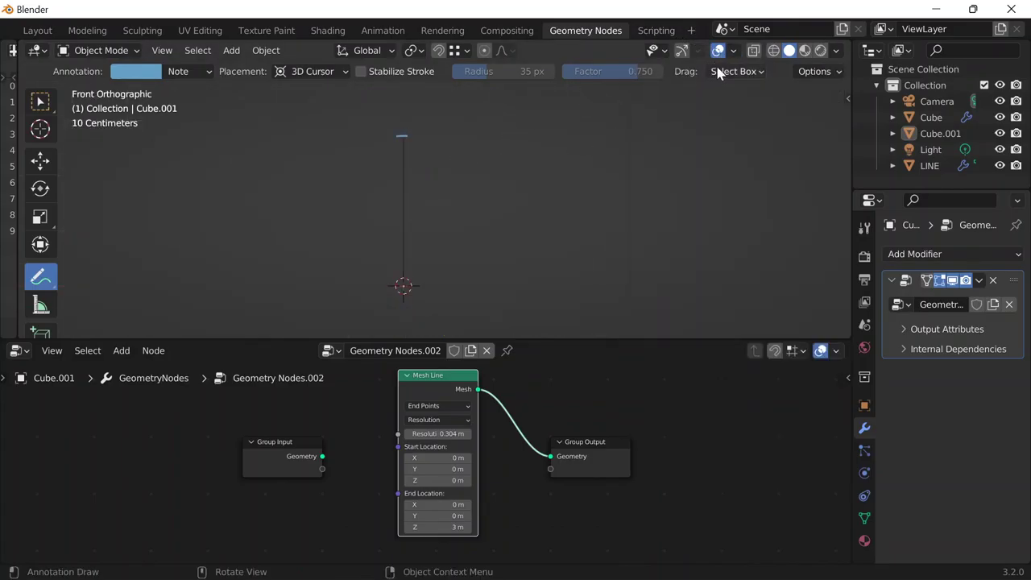
left_click(732, 51)
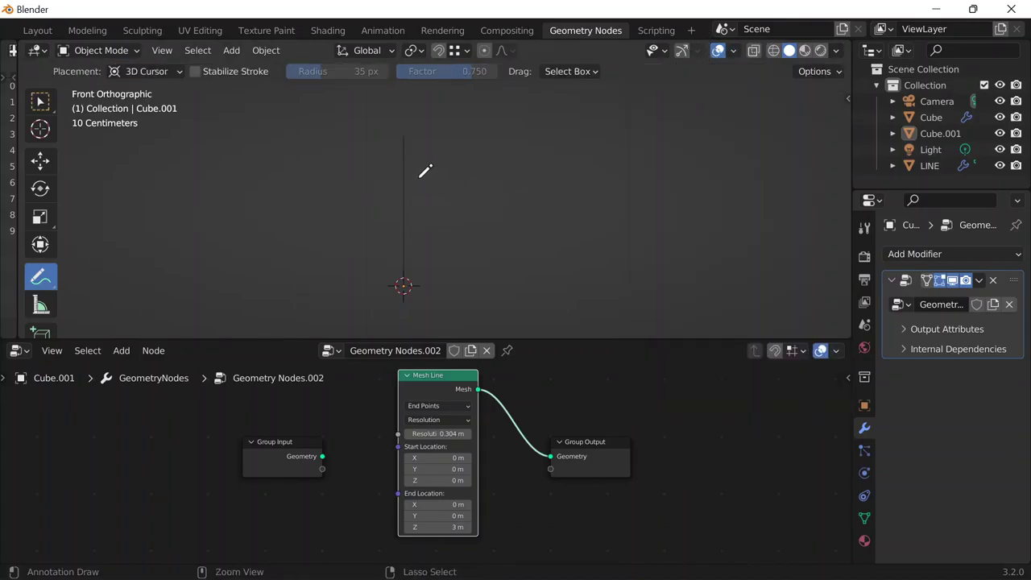
Annotate the line with a short mark at its upper end labelled E and the letter S at its base
scroll(435, 145, "up", 1)
middle_click_drag(492, 159, 518, 158, "shift")
left_click_drag(420, 123, 430, 123)
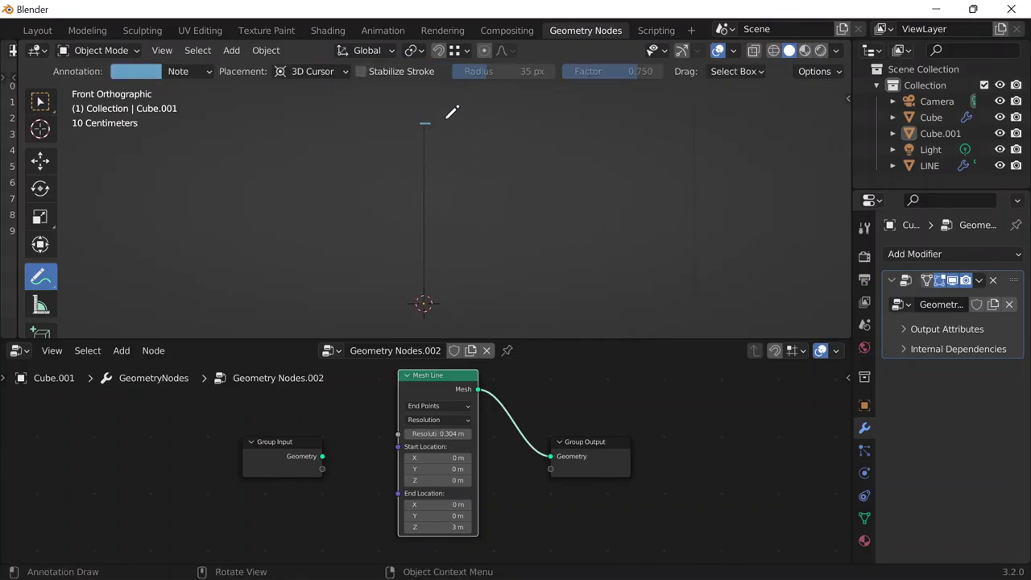
left_click_drag(444, 123, 442, 126)
left_click_drag(444, 311, 436, 323)
Write a z note above and beside the line, and add 0 after the S label and 3 after the E label
mouse_move(343, 89)
left_mouse_down()
mouse_move(342, 100)
mouse_move(362, 92)
left_mouse_up()
left_click_drag(358, 103, 354, 107)
left_click_drag(461, 319, 457, 311)
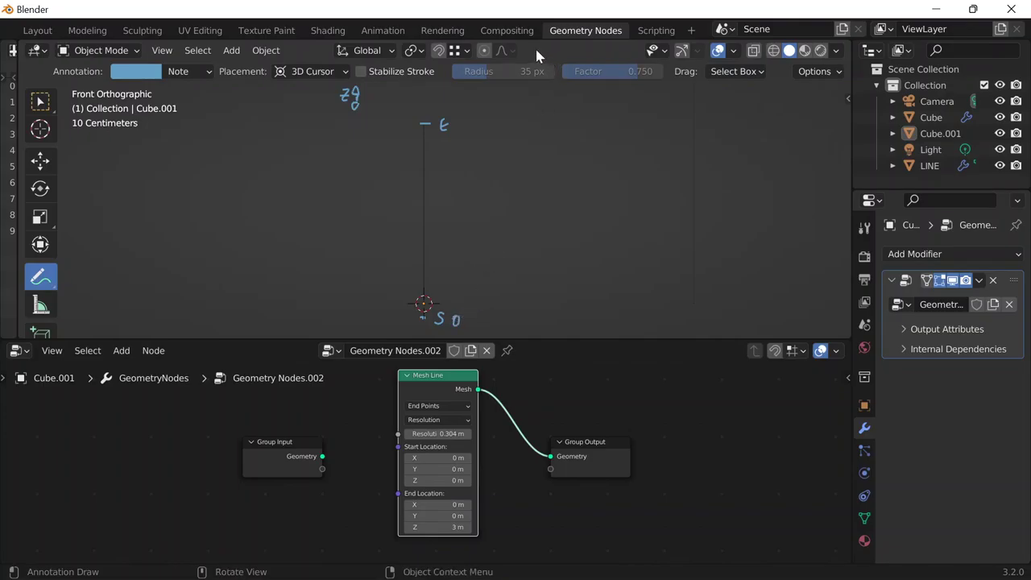
left_click_drag(459, 118, 458, 130)
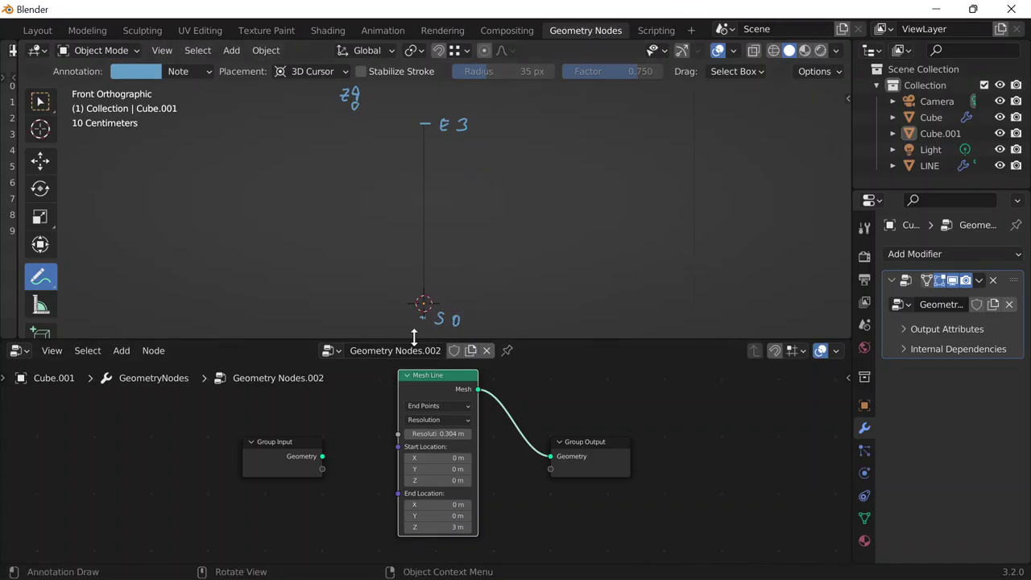
Try resolutions of 3 m and 2.9 m, in that order, on the Mesh Line node
left_click(451, 434)
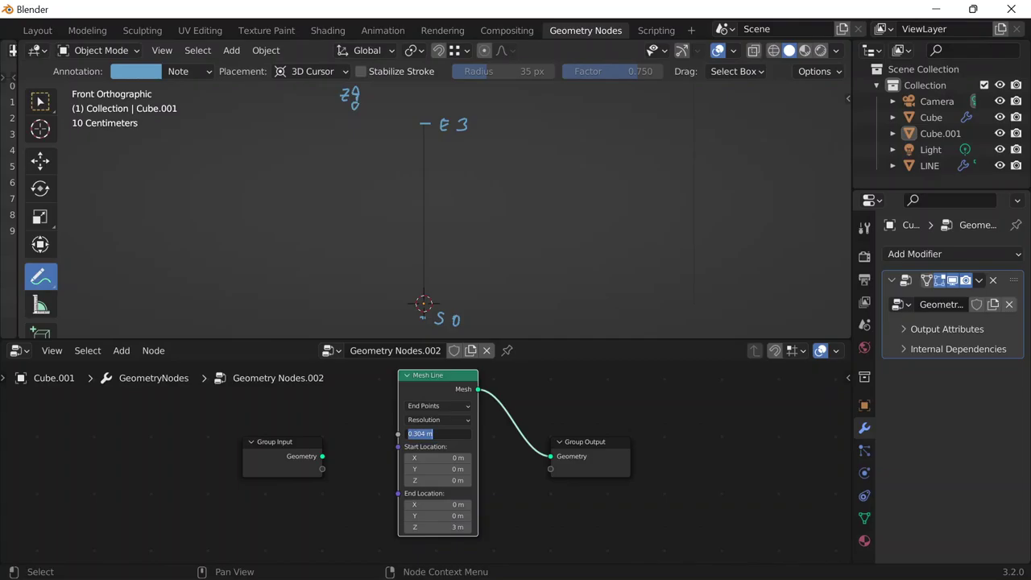
type("3")
key("Return")
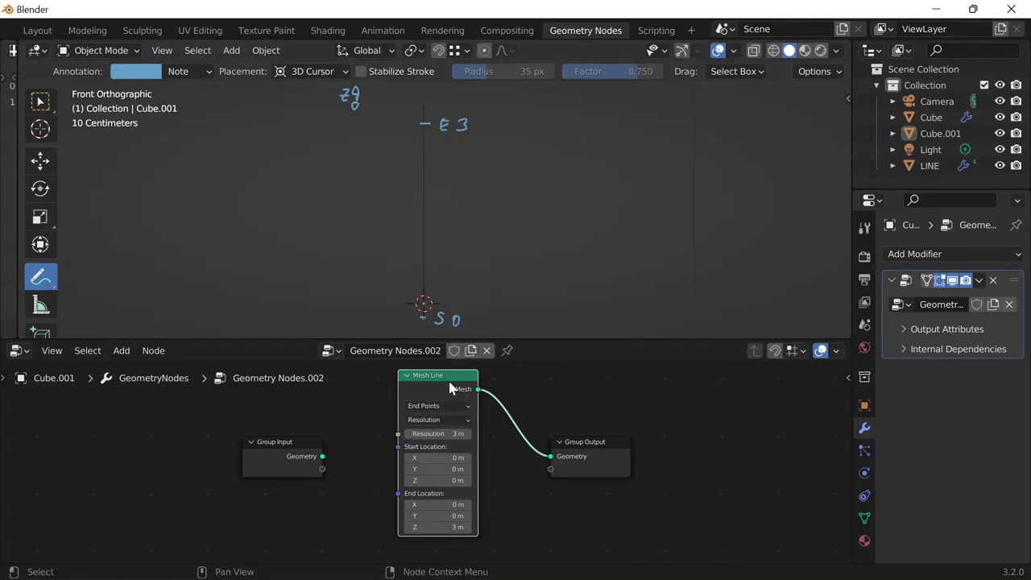
left_click(439, 434)
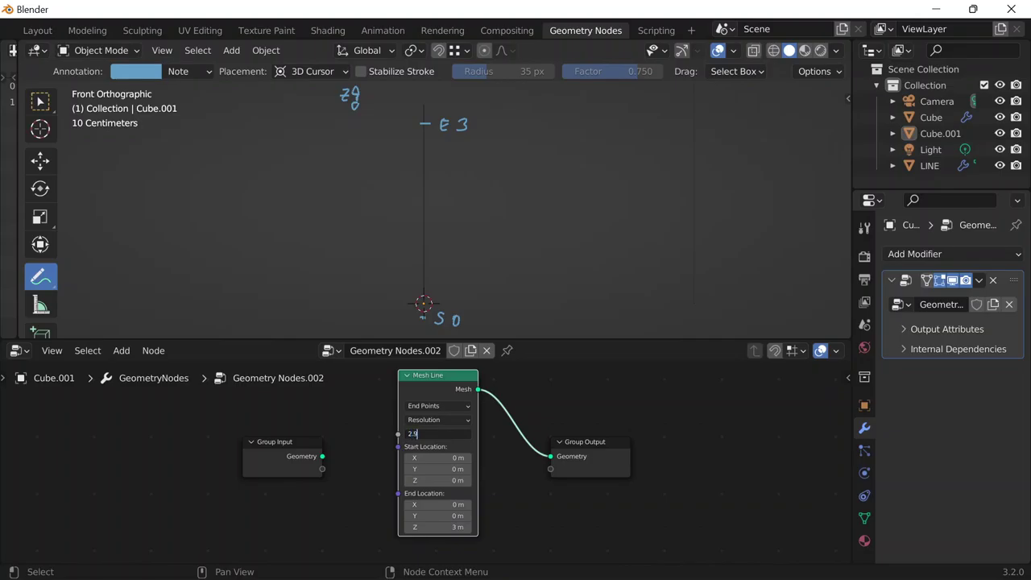
type("2.9")
key("Return")
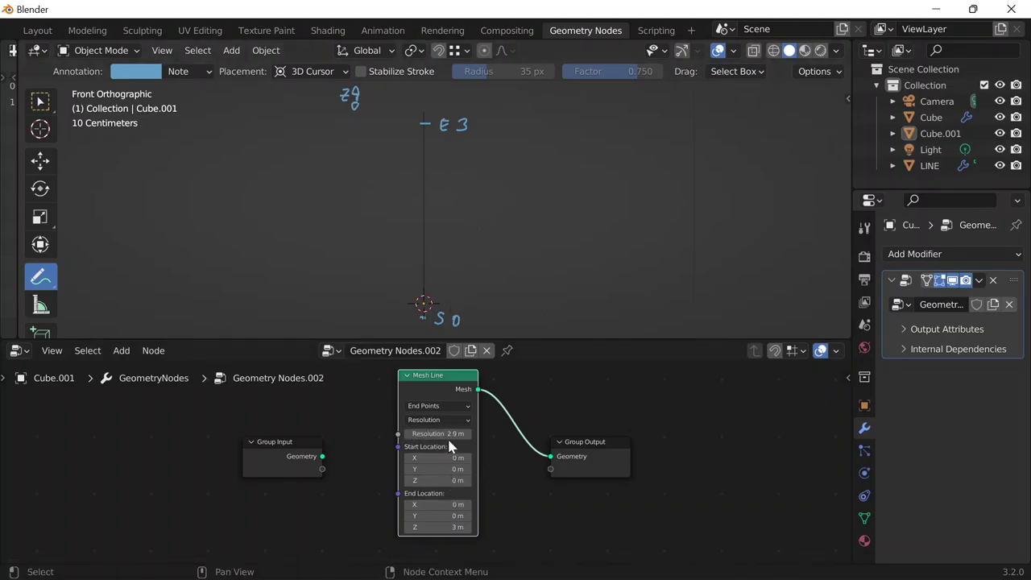
Raise the Mesh Line node's resolution to 3.4 m, and lower it to 3.01 m
left_click_drag(444, 438, 435, 438)
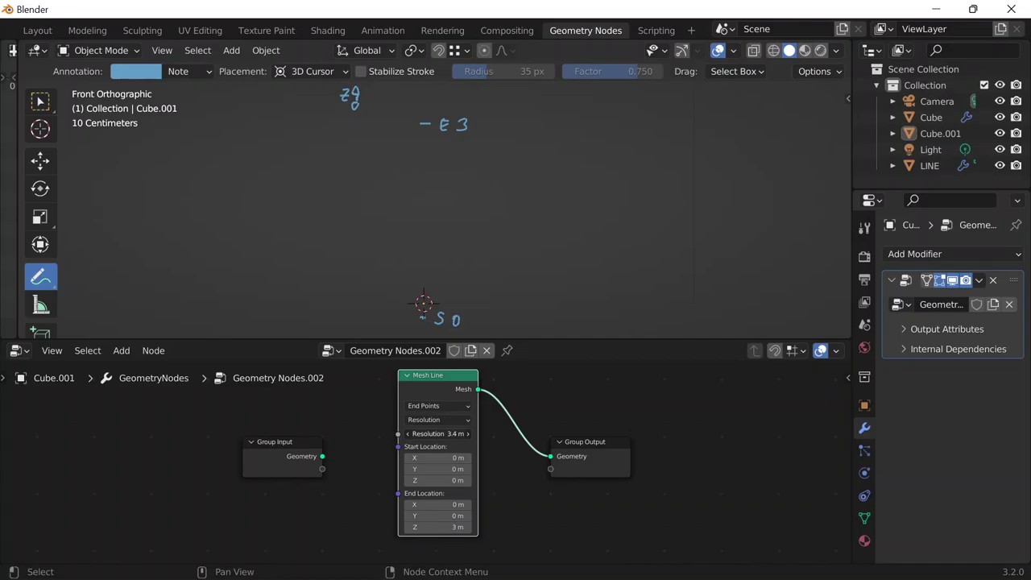
left_click(438, 434)
type("3.01")
key("Return")
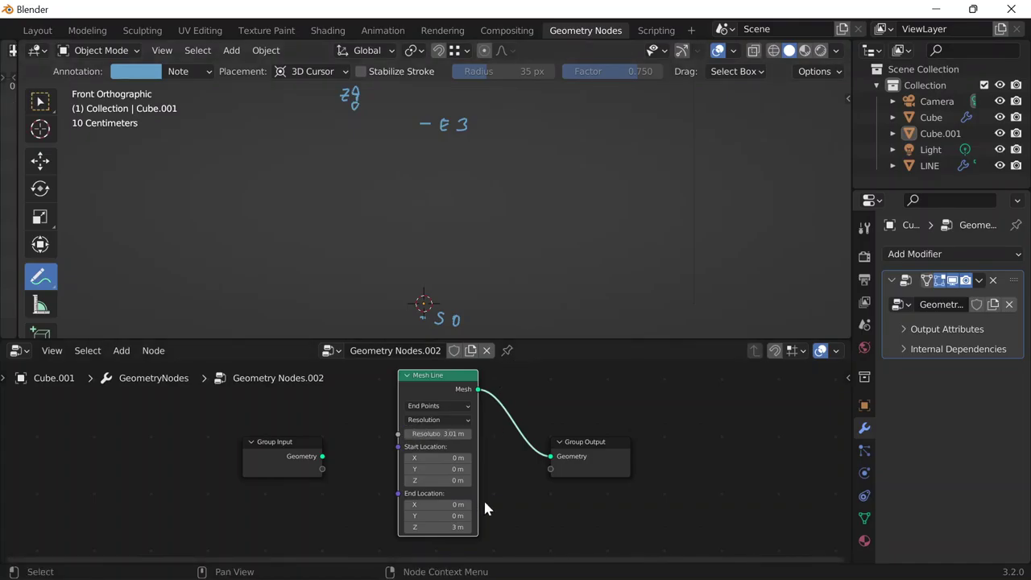
Reset the Mesh Line node's resolution to 3 m and try a resolution of 0 m
left_click(437, 435)
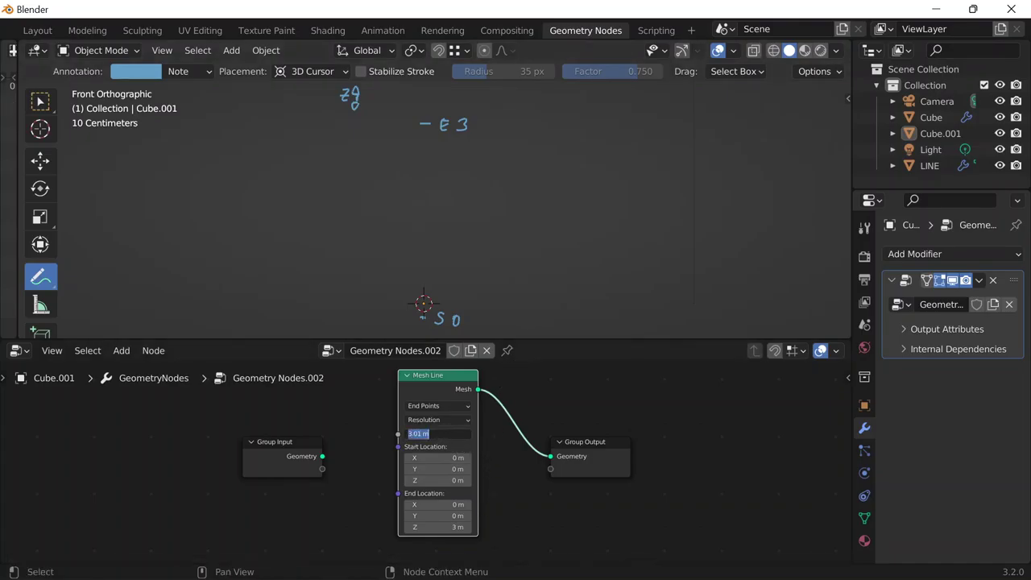
type("3")
key("Return")
left_click(437, 434)
type("0")
key("Return")
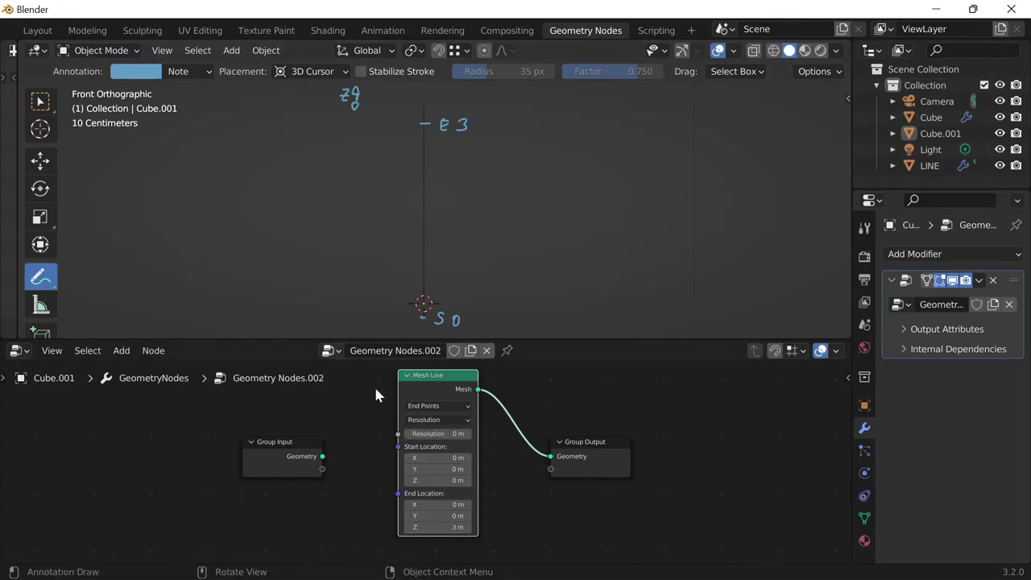
Set the Mesh Line node's resolution to 3 m and remove the annotation data from the viewport
left_click(437, 434)
type("3")
key("Return")
left_click(184, 72)
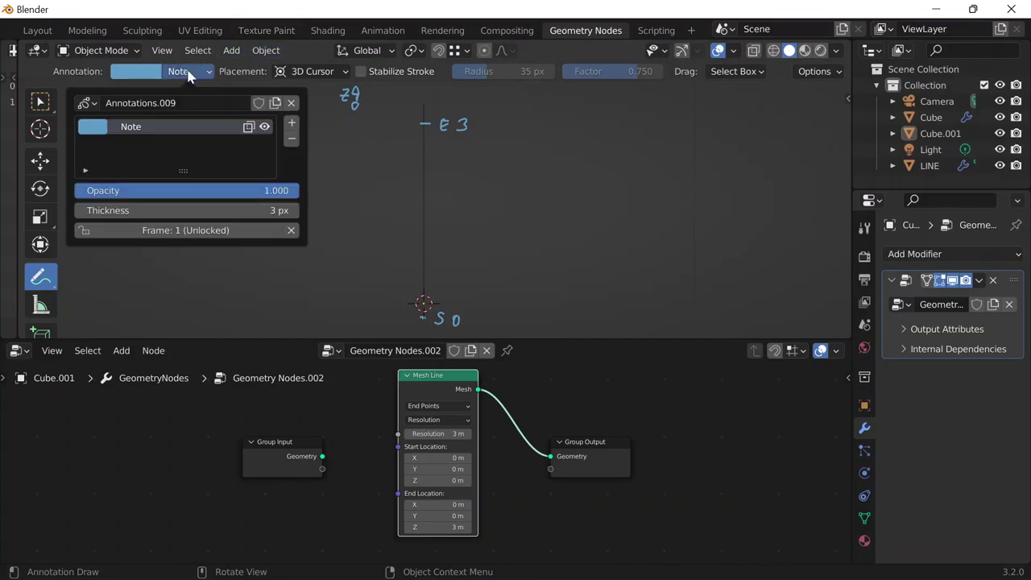
left_click(292, 103)
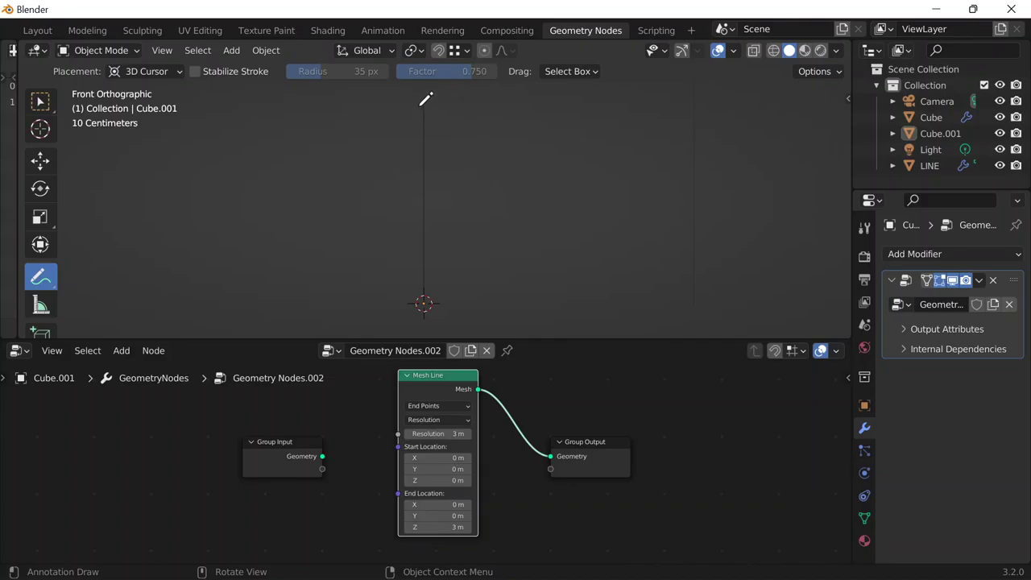
Draw a short annotation mark at the line's upper end and write "Endpoint" beside it
left_click_drag(419, 107, 445, 111)
left_click_drag(450, 108, 455, 115)
mouse_move(463, 106)
left_mouse_down()
mouse_move(503, 106)
mouse_move(501, 118)
left_mouse_up()
left_click_drag(495, 109, 504, 109)
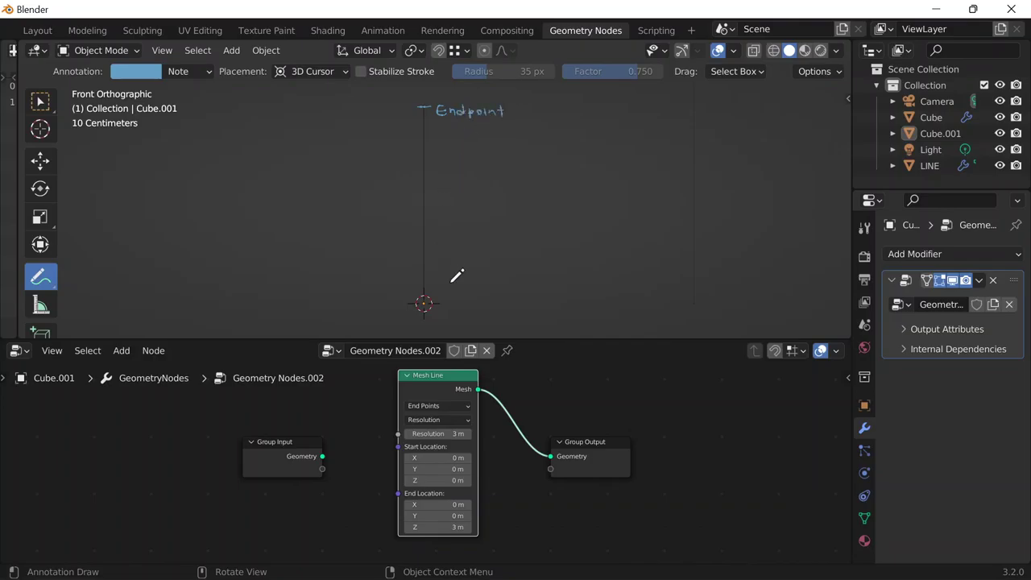
Mark the line's base and handwrite "Startpoint (0)" beside it, redoing faulty strokes, and add "(3)" after the Endpoint label
mouse_move(430, 304)
left_mouse_down()
mouse_move(511, 293)
mouse_move(512, 308)
left_mouse_up()
key("ctrl+z")
key("ctrl+z")
key("ctrl+z")
key("ctrl+z")
left_click_drag(518, 300, 530, 311)
left_click_drag(539, 301, 548, 309)
mouse_move(514, 105)
left_mouse_down()
mouse_move(512, 116)
mouse_move(530, 114)
left_mouse_up()
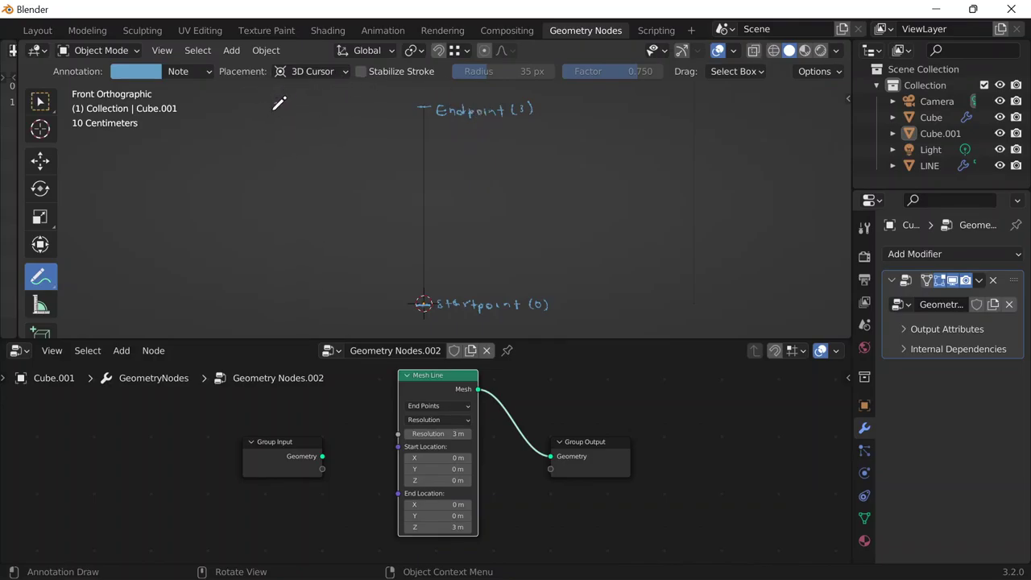
Write "z-axis" with a vertical double-headed arrow as an annotation beside the Endpoint label
left_click_drag(272, 103, 316, 111)
mouse_move(320, 105)
left_mouse_down()
mouse_move(337, 98)
mouse_move(339, 109)
left_mouse_up()
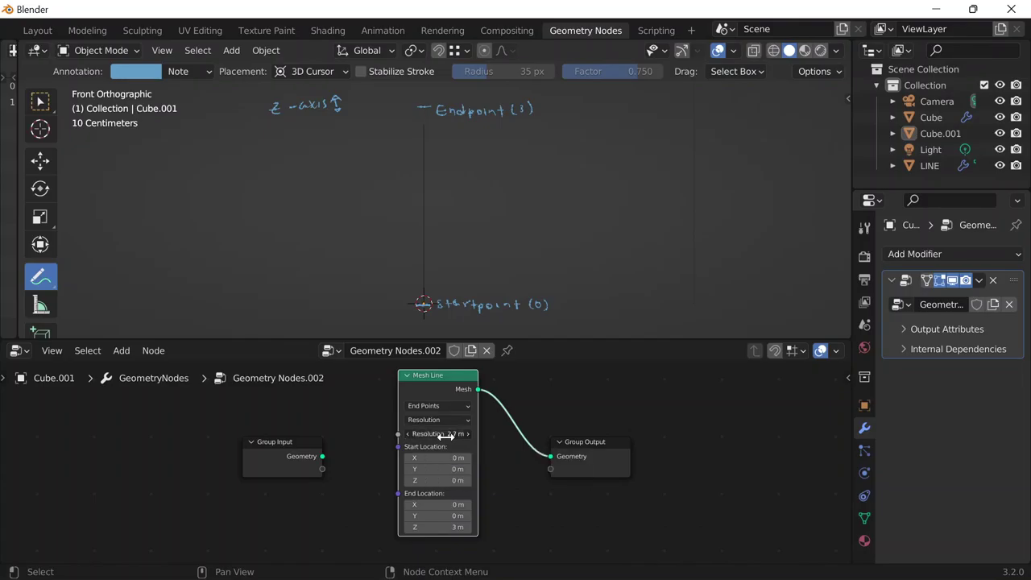
Lower the Mesh Line node's resolution to 1.1 m
left_click_drag(448, 435, 439, 437)
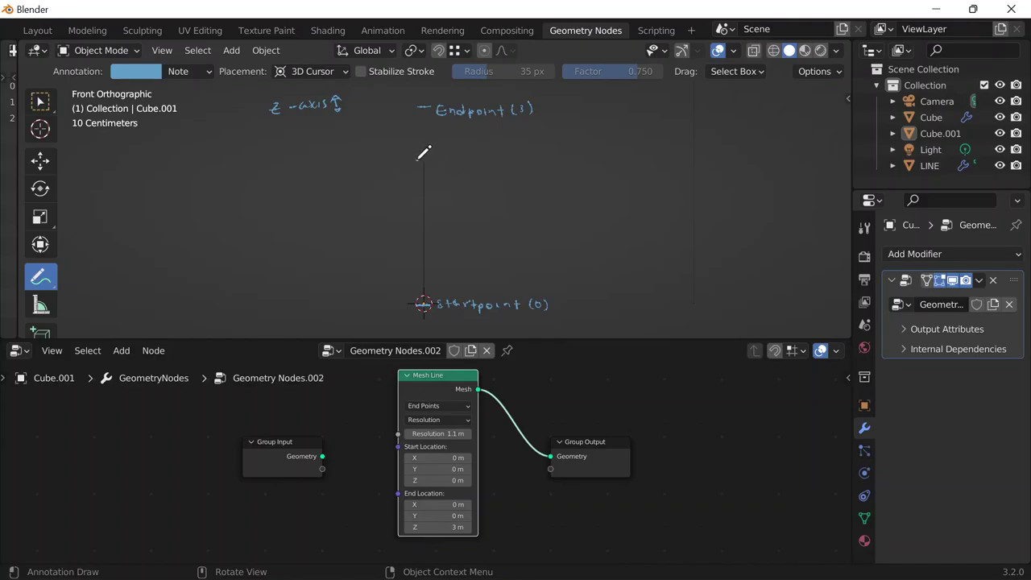
Mark the mesh line's upper end with a short annotation stroke and write "1.1" beside it
mouse_move(437, 155)
left_mouse_down()
mouse_move(437, 164)
mouse_move(477, 164)
left_mouse_up()
left_click(445, 163)
key("ctrl+z")
key("Tab")
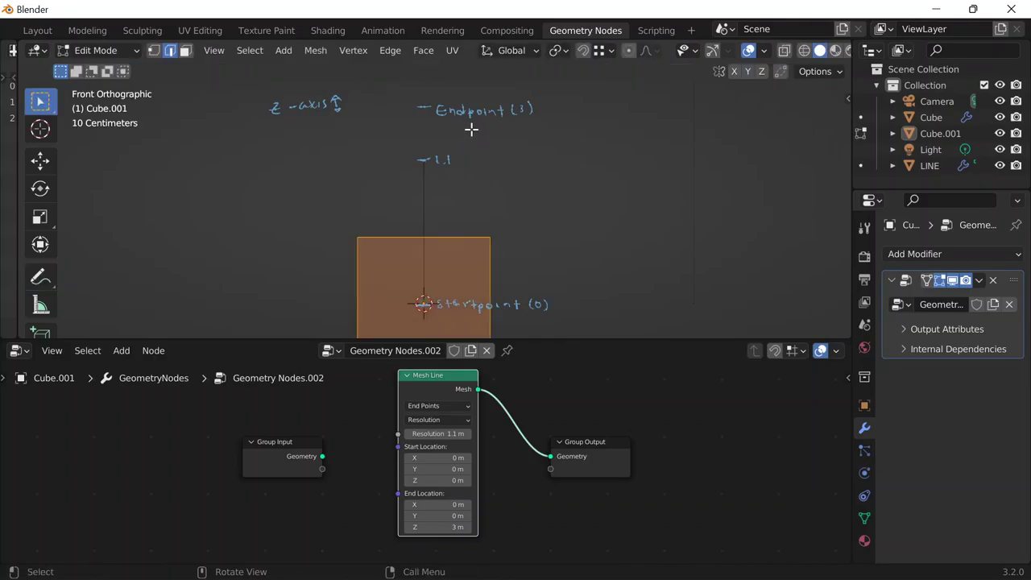
key("Tab")
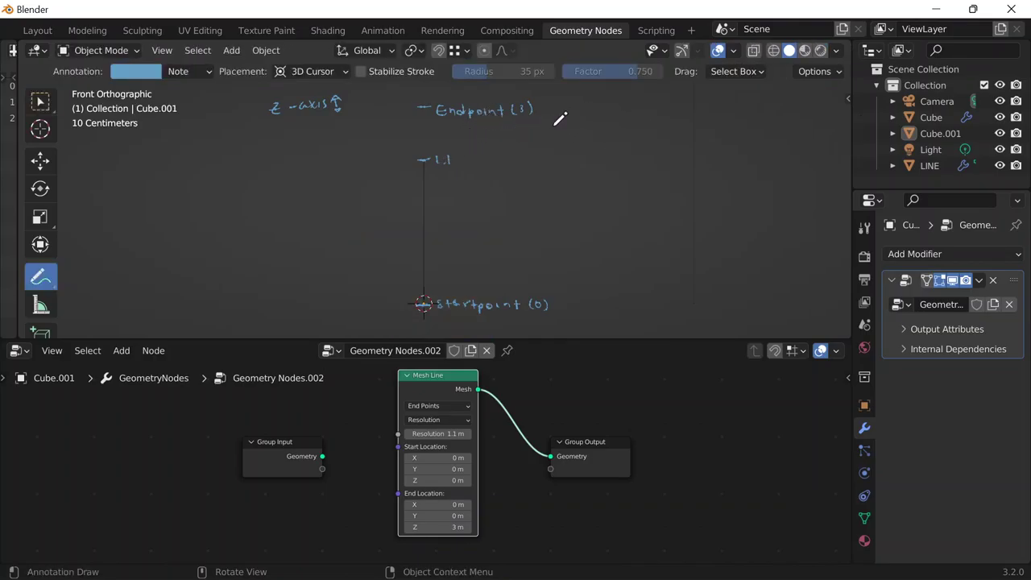
Write "[Start, Stop]" as an annotation beside the Endpoint label, circle each word and separate them with a vertical stroke
left_click_drag(619, 110, 621, 127)
left_click_drag(700, 104, 702, 128)
mouse_move(630, 114)
left_mouse_down()
mouse_move(621, 126)
mouse_move(691, 123)
mouse_move(663, 134)
left_mouse_up()
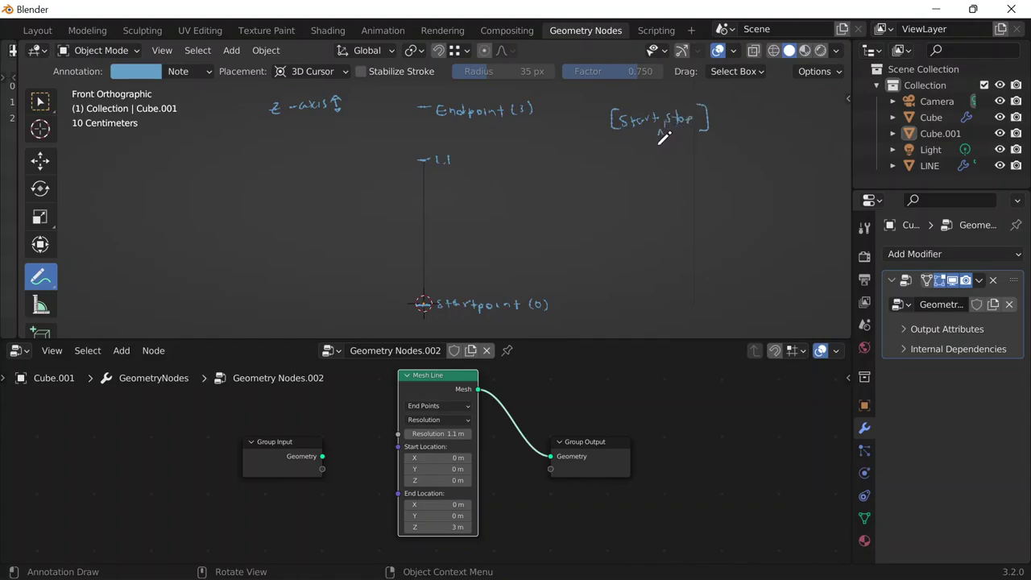
left_click_drag(658, 95, 664, 113)
left_click_drag(699, 105, 687, 103)
left_click_drag(657, 103, 658, 99)
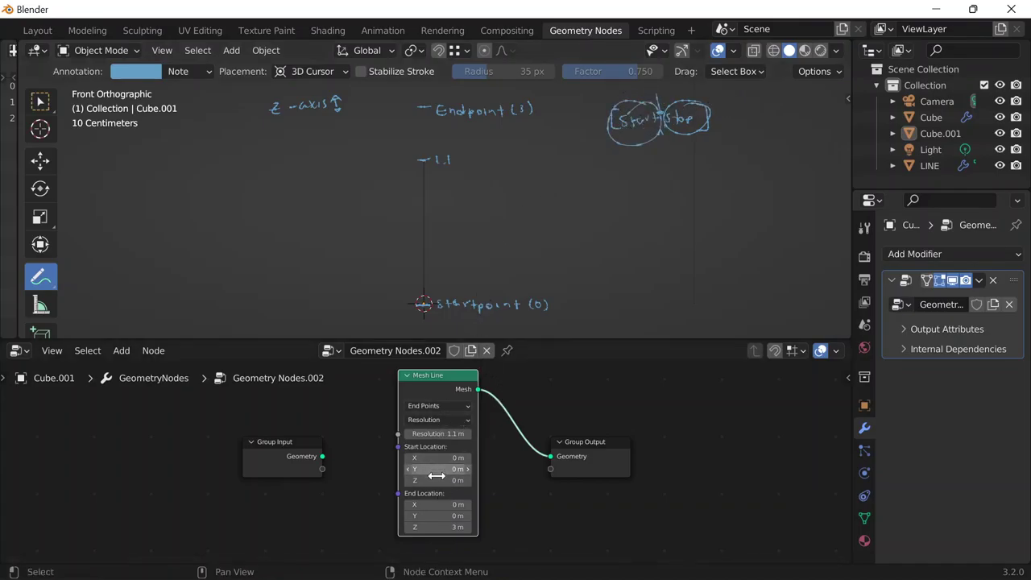
Try a resolution of 0 m and then 3 m on the Mesh Line node
left_click(435, 433)
type("0")
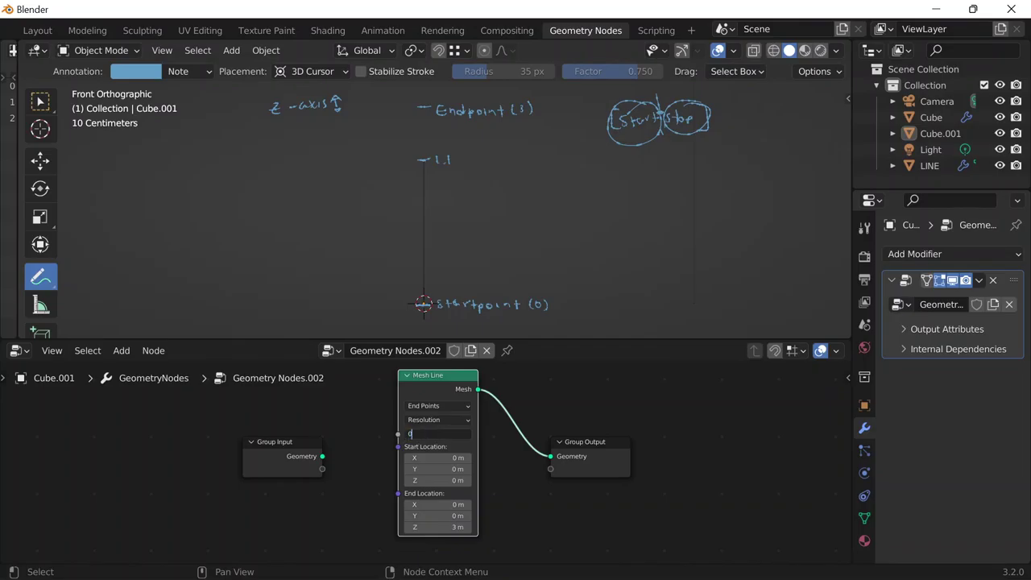
key("Return")
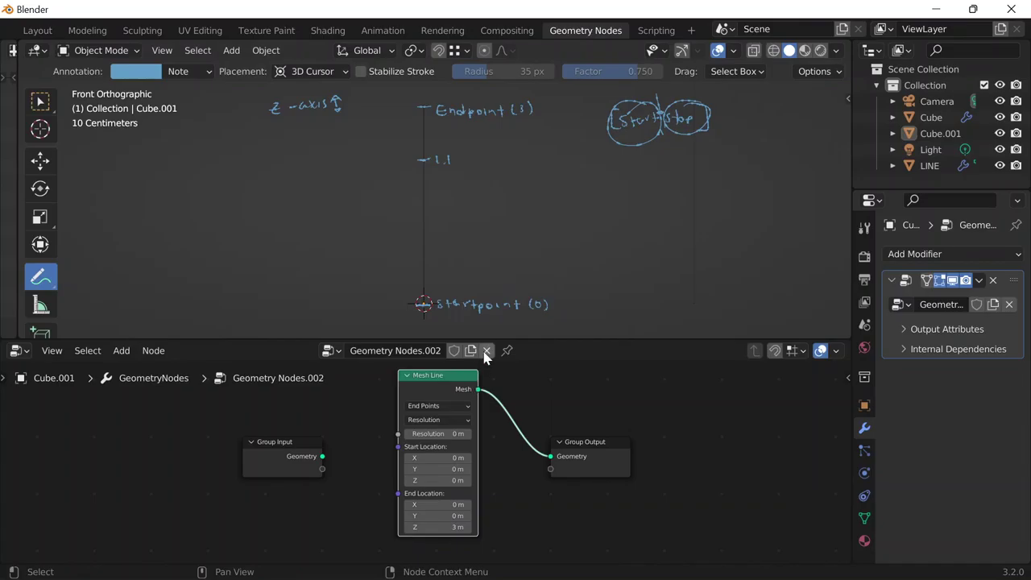
left_click(438, 433)
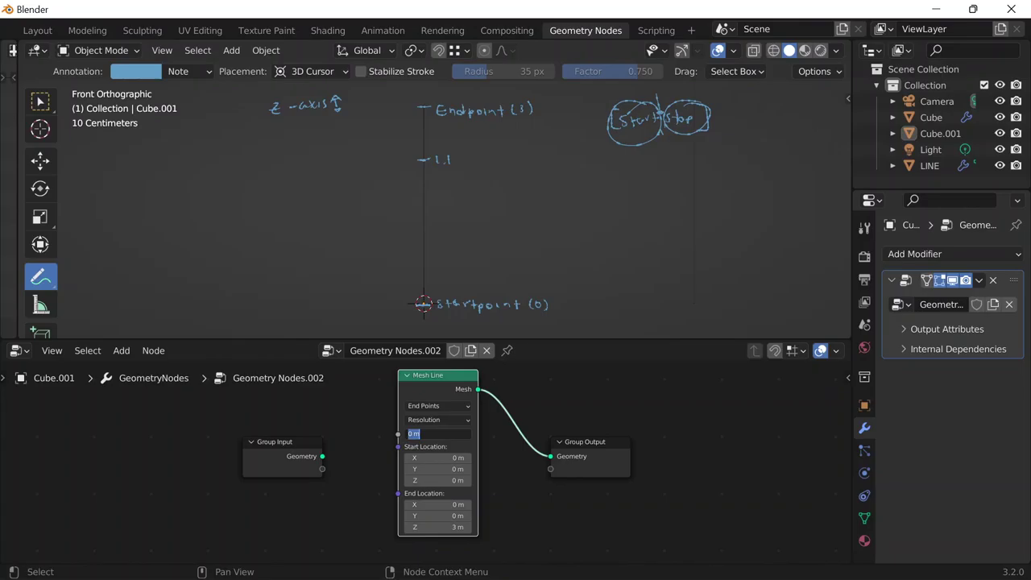
type("3")
key("Return")
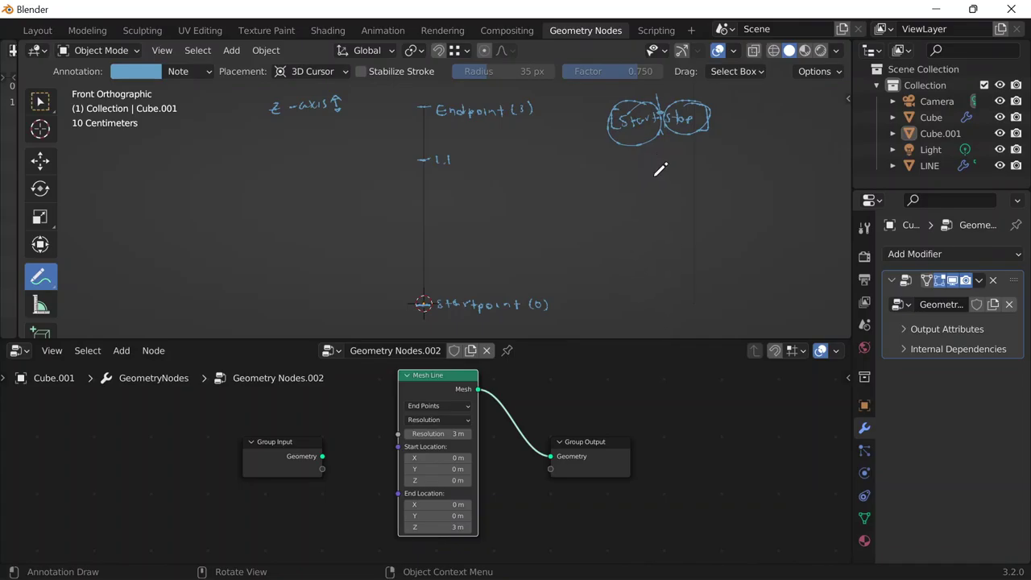
Start writing "Resolution" under the bracketed note, and undo it together with that note and the latest resolution changes
mouse_move(601, 171)
left_mouse_down()
mouse_move(617, 163)
mouse_move(683, 178)
left_mouse_up()
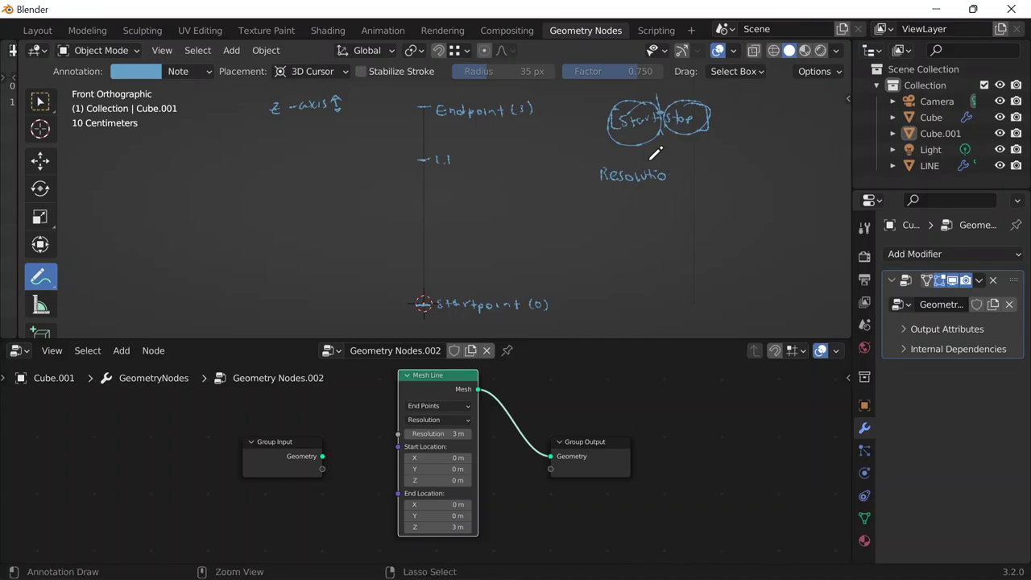
key("ctrl+z")
key("ctrl+z")
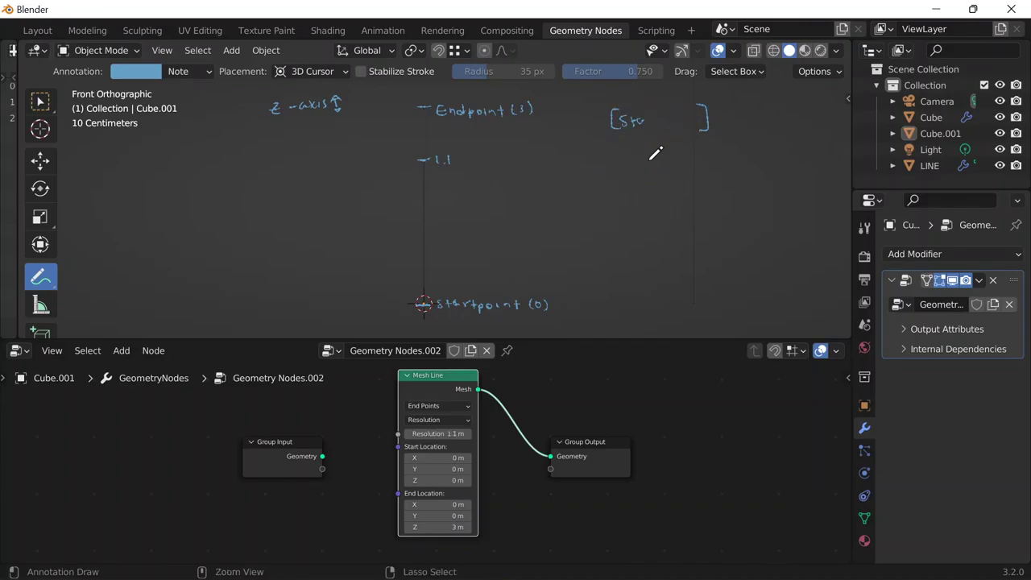
key("ctrl+z")
key("Tab")
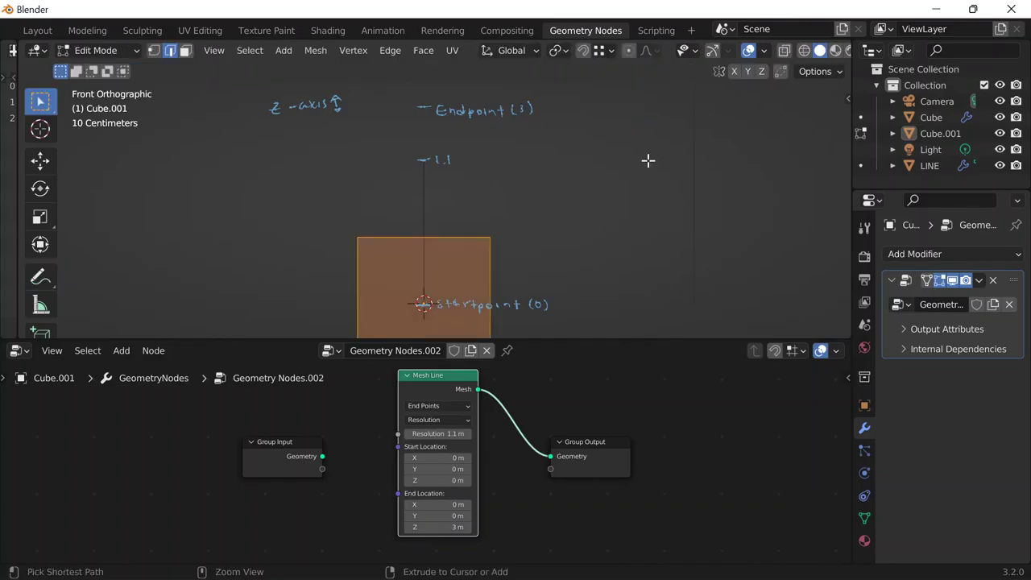
key("Tab")
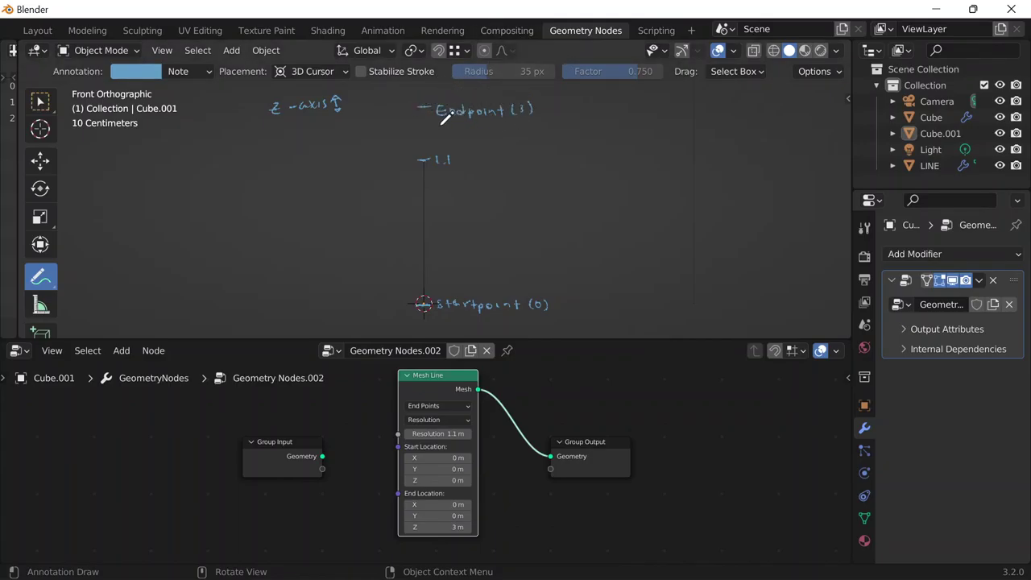
Underline the "Endpoint (3)" label and add a stroke below it, undoing these annotation marks
left_click_drag(436, 125, 455, 123)
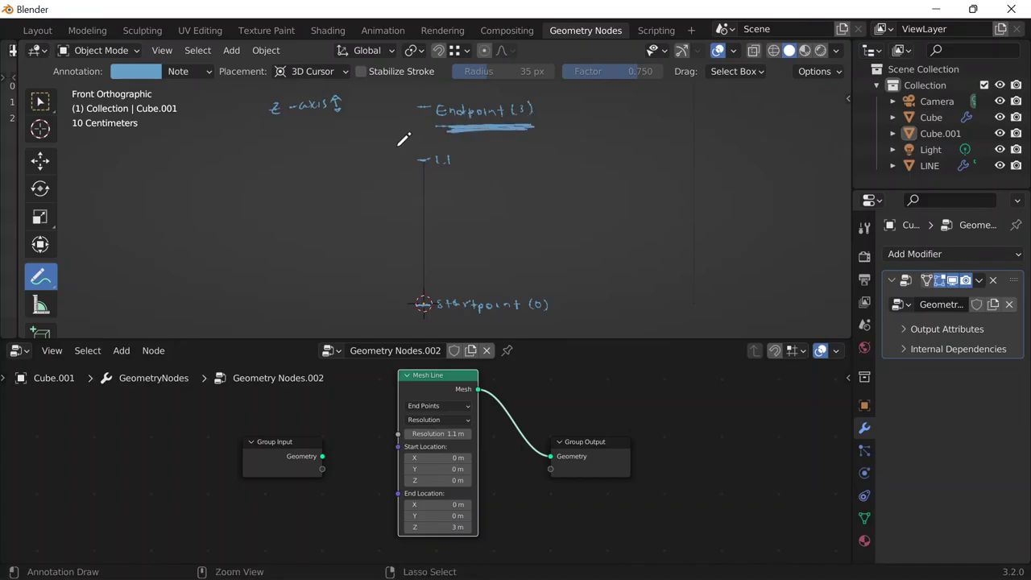
key("ctrl+z")
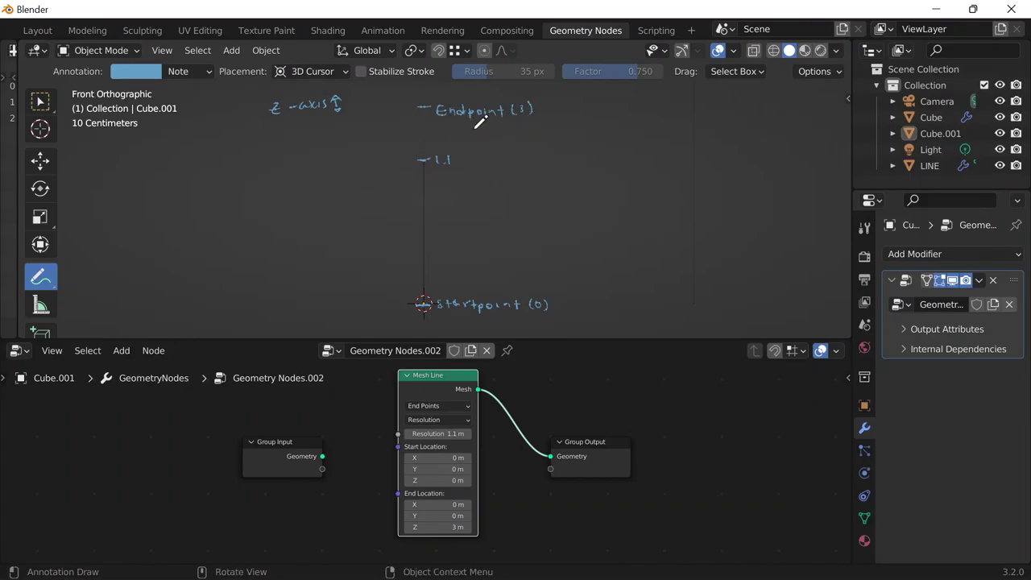
left_click_drag(474, 129, 486, 157)
key("ctrl+z")
key("ctrl+z")
Draw a tall annotation rectangle beside the labels, reaching from the Startpoint level up to the Endpoint level
mouse_move(546, 106)
left_mouse_down()
mouse_move(583, 272)
mouse_move(567, 299)
left_mouse_up()
key("ctrl+z")
mouse_move(549, 117)
left_mouse_down()
mouse_move(570, 118)
mouse_move(594, 299)
left_mouse_up()
key("ctrl+z")
left_click_drag(571, 105, 565, 299)
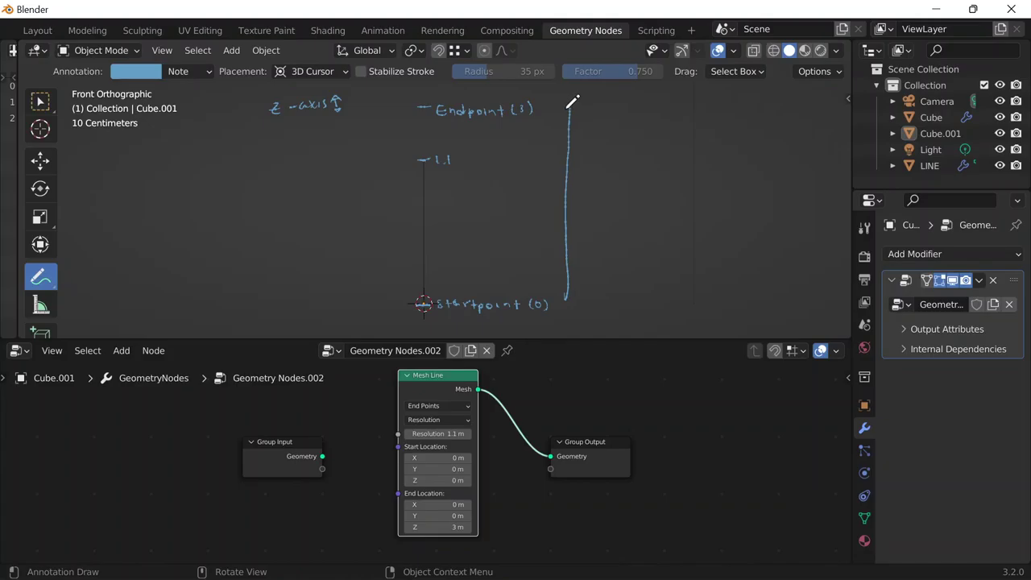
left_click_drag(569, 107, 676, 107)
left_click_drag(575, 303, 673, 303)
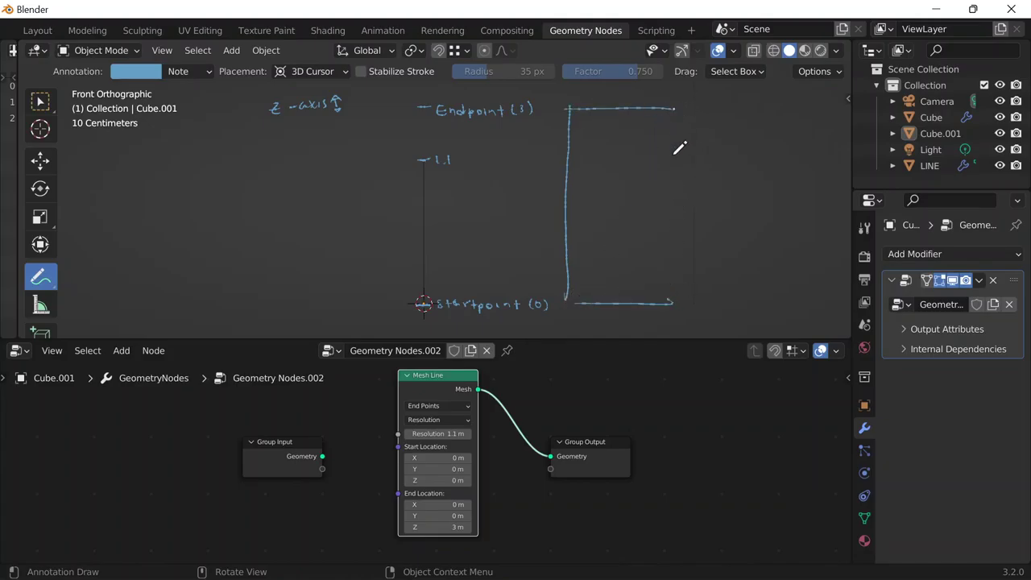
left_click_drag(674, 109, 671, 303)
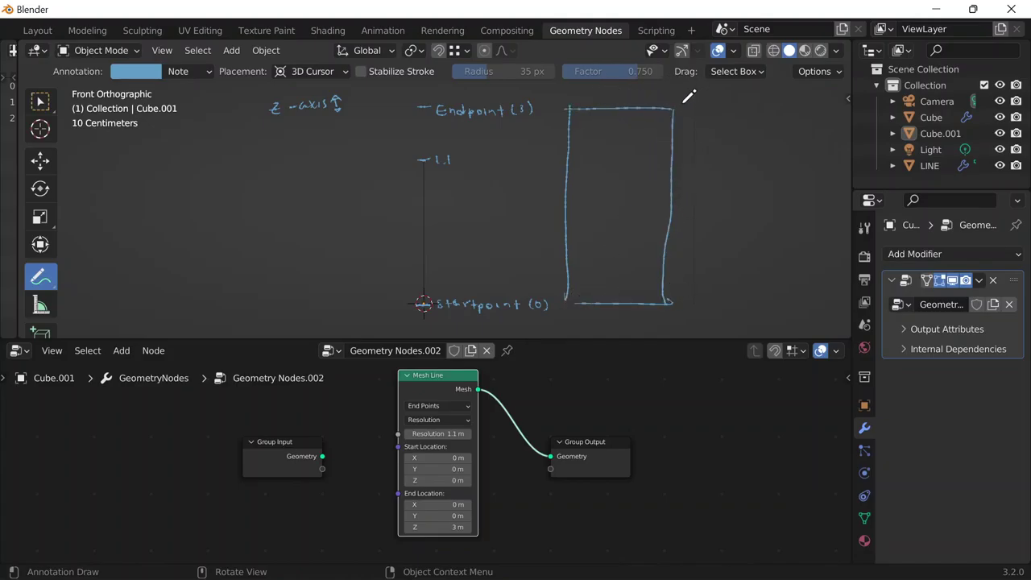
Try short outward strokes at the rectangle's upper and lower corners, and undo them
left_click_drag(674, 111, 719, 114)
left_click_drag(671, 303, 706, 303)
key("ctrl+z")
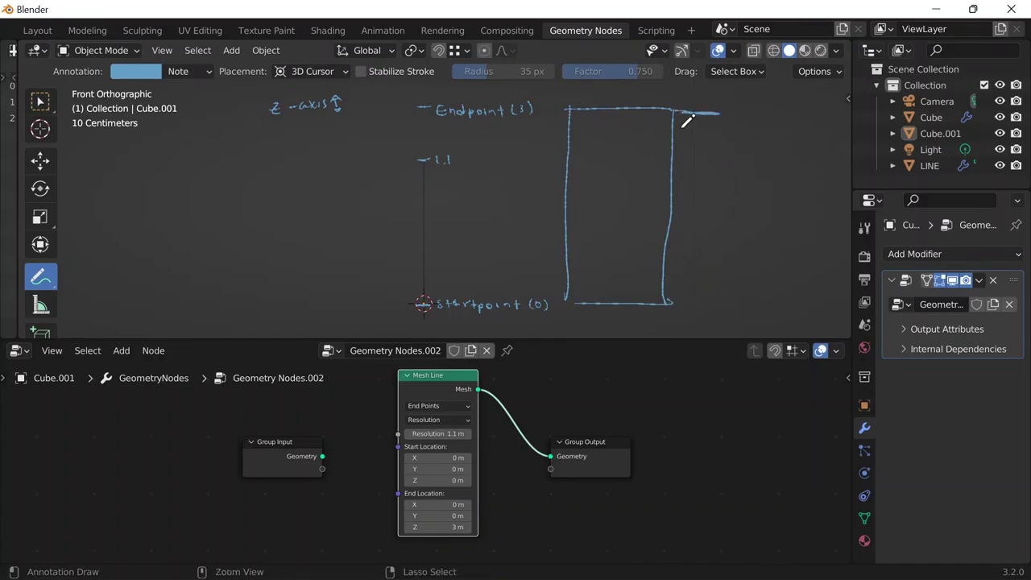
key("ctrl+z")
Sketch a wavy line down the rectangle with heavy strokes and an arrow at its upper edge, and undo them all
mouse_move(597, 123)
left_mouse_down()
mouse_move(623, 125)
mouse_move(627, 236)
mouse_move(612, 291)
left_mouse_up()
mouse_move(633, 119)
left_mouse_down()
mouse_move(643, 91)
mouse_move(666, 105)
mouse_move(624, 104)
mouse_move(691, 104)
mouse_move(614, 103)
left_mouse_up()
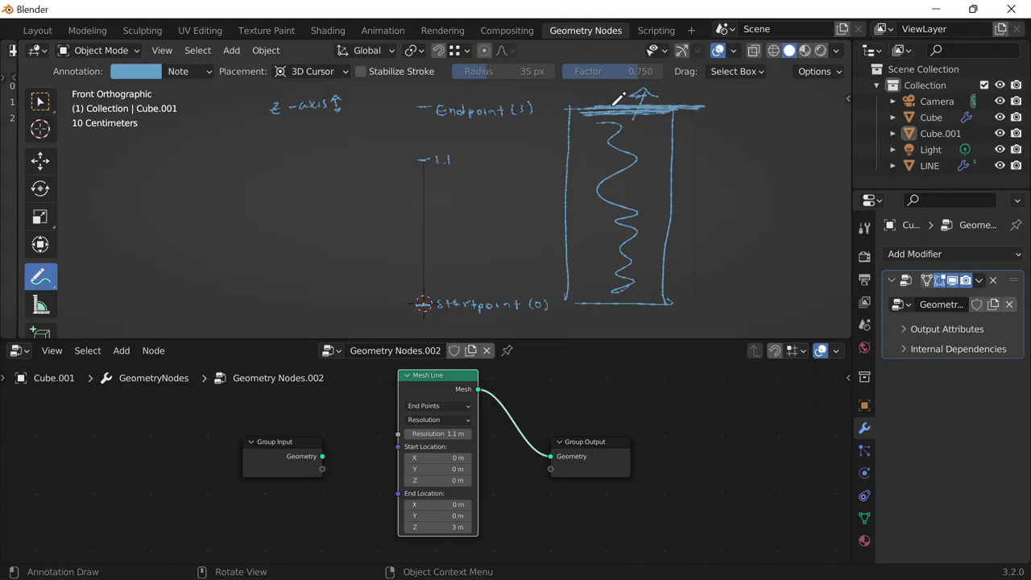
key("ctrl+z")
key("ctrl+z")
key("ctrl+z")
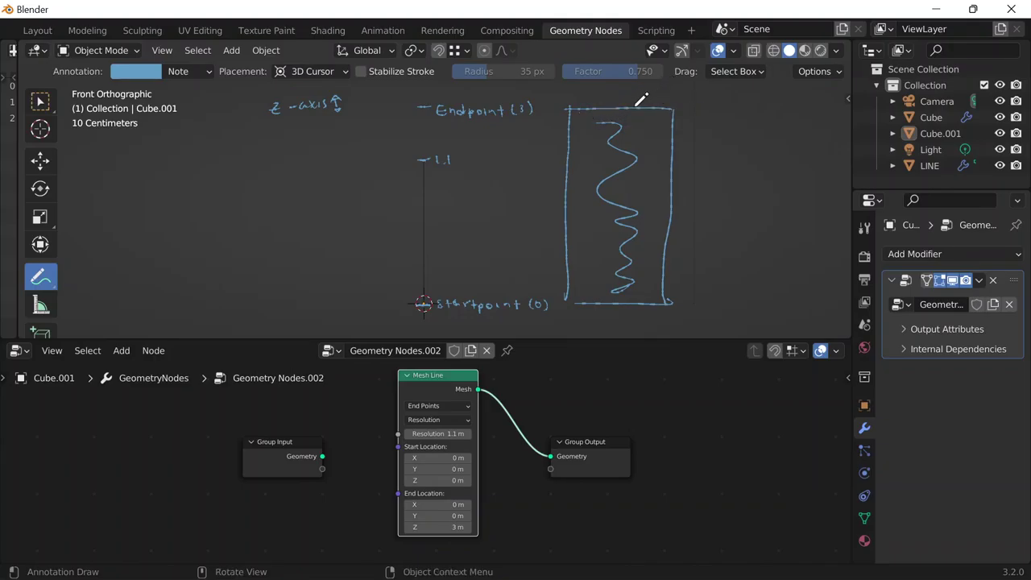
key("ctrl+z")
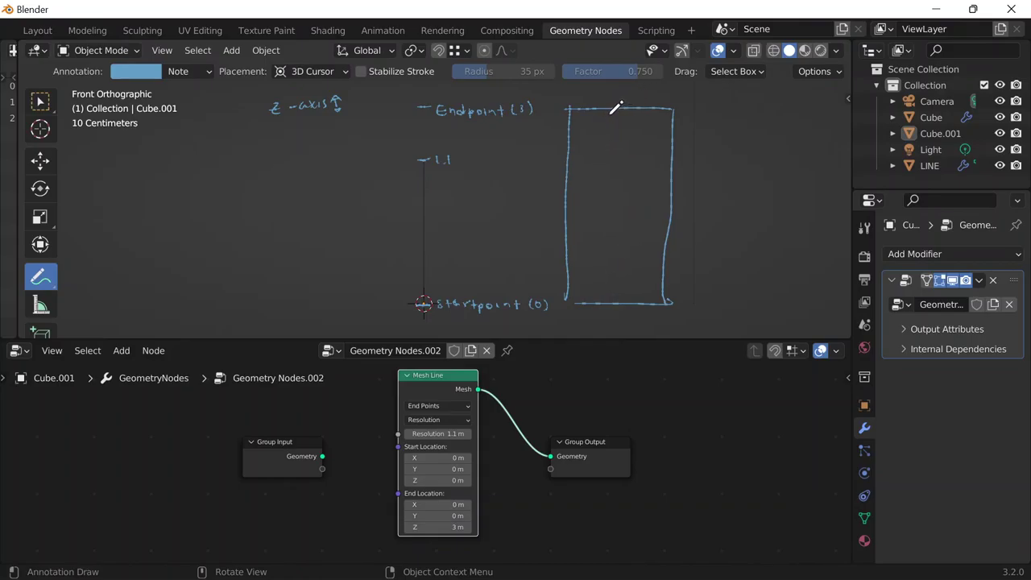
Draw a wavy line from the rectangle's base up to the 1.1 level and join it horizontally to the "1.1" label, undoing the overlong first try
mouse_move(614, 298)
left_mouse_down()
mouse_move(624, 205)
mouse_move(648, 133)
mouse_move(638, 90)
left_mouse_up()
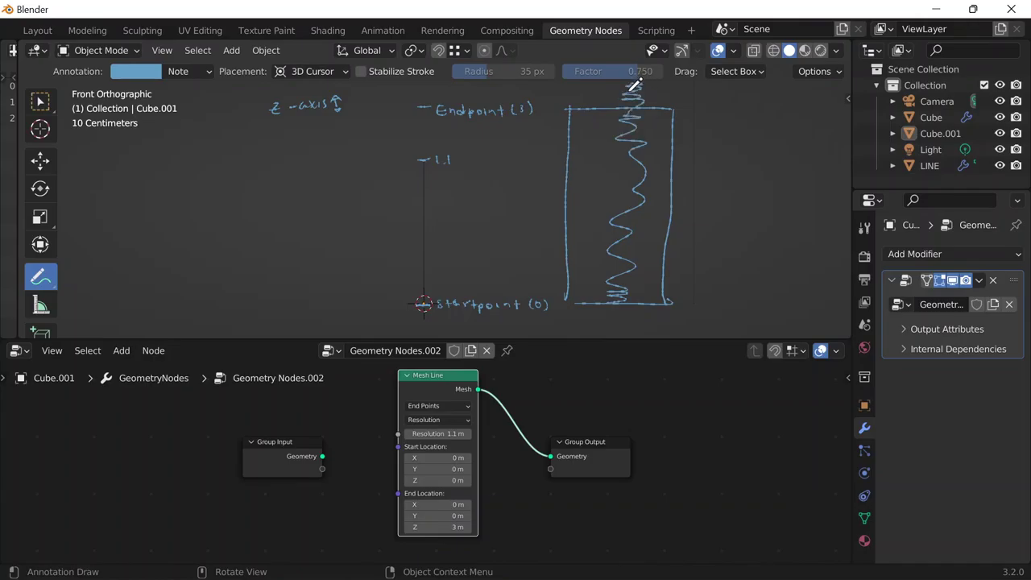
key("ctrl+z")
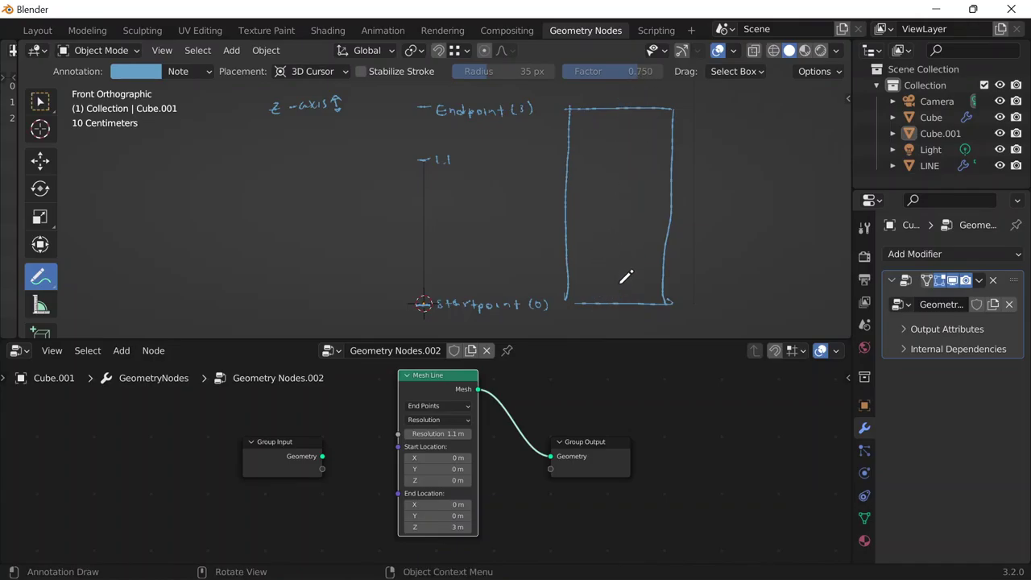
left_click_drag(621, 300, 618, 157)
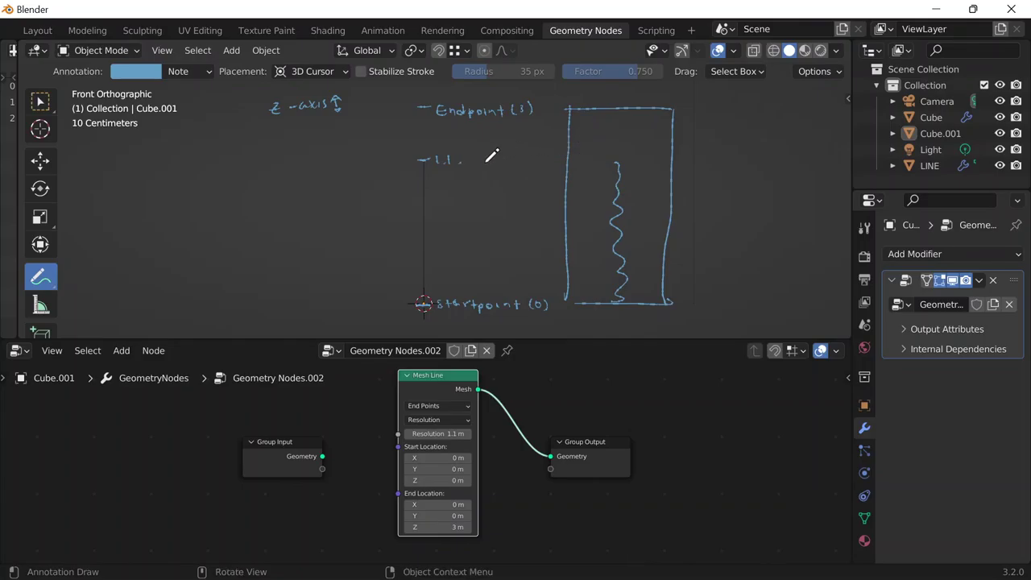
left_click_drag(460, 162, 621, 162)
Try a resolution of 1 m on the Mesh Line node
left_click(449, 434)
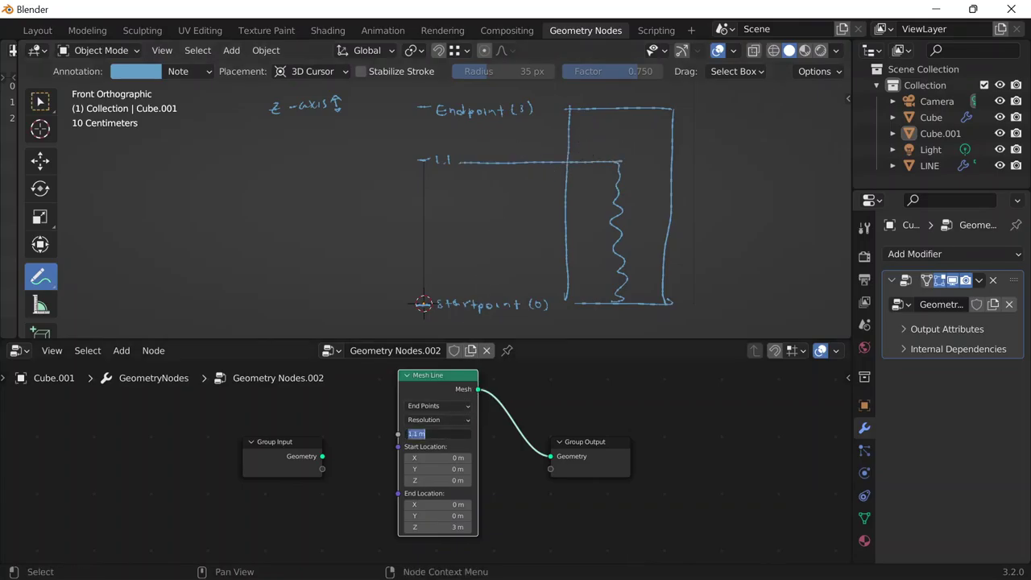
type("1")
key("Return")
left_click(449, 433)
type("1")
key("Return")
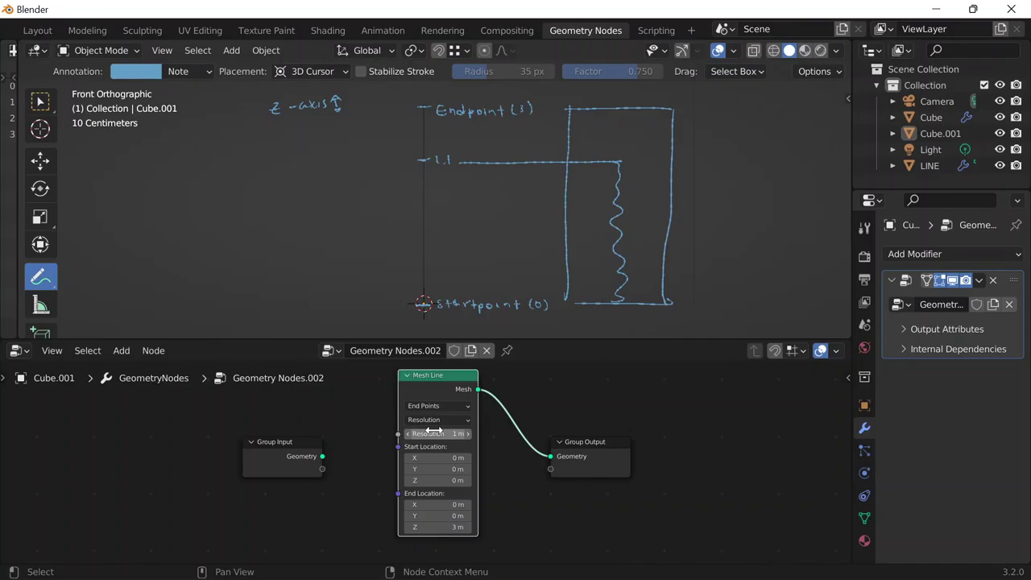
Try a Mesh Line resolution of 0.1 m and return it to 1.1 m
left_click(434, 432)
type("0.1")
key("Return")
left_click(433, 433)
type("1.1")
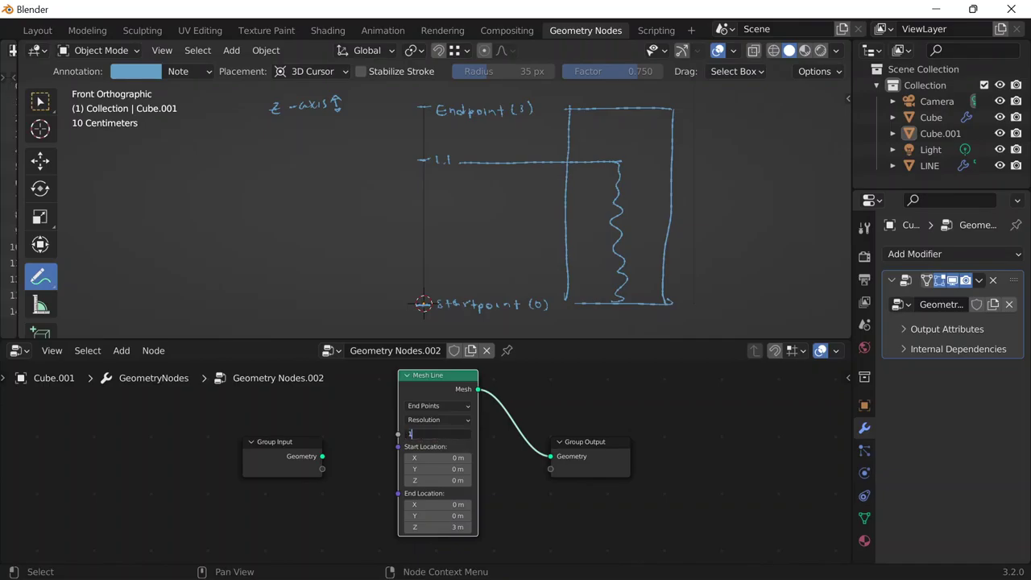
key("Return")
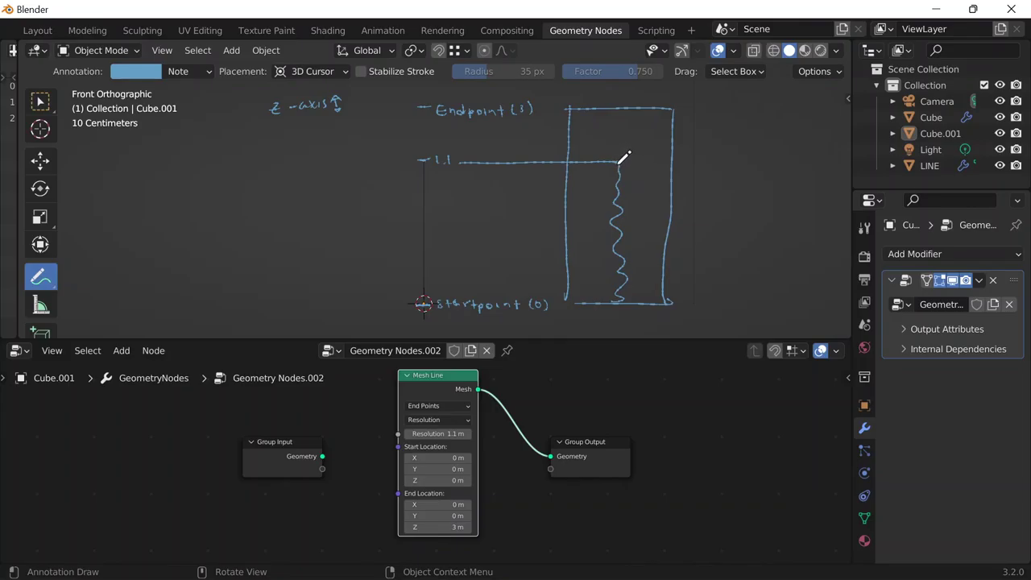
Try extra strokes at the wavy line's upper end and along the rectangle's upper edge, and undo them
left_click(652, 166)
left_click_drag(628, 164, 675, 164)
key("ctrl+z")
left_click_drag(584, 111, 664, 107)
key("ctrl+z")
Handwrite "End POINT MODE" in two lines below the z-axis label, redoing the faulty letters of "MODE"
mouse_move(235, 147)
left_mouse_down()
mouse_move(329, 154)
mouse_move(265, 179)
mouse_move(313, 195)
mouse_move(299, 199)
mouse_move(308, 203)
left_mouse_up()
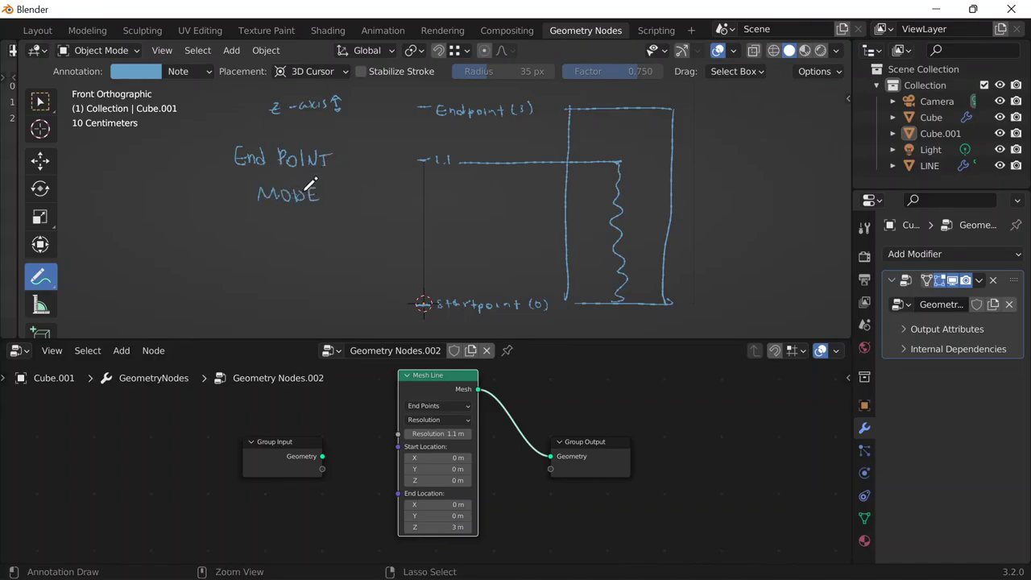
key("ctrl+z")
mouse_move(295, 191)
left_mouse_down()
mouse_move(295, 205)
mouse_move(310, 200)
left_mouse_up()
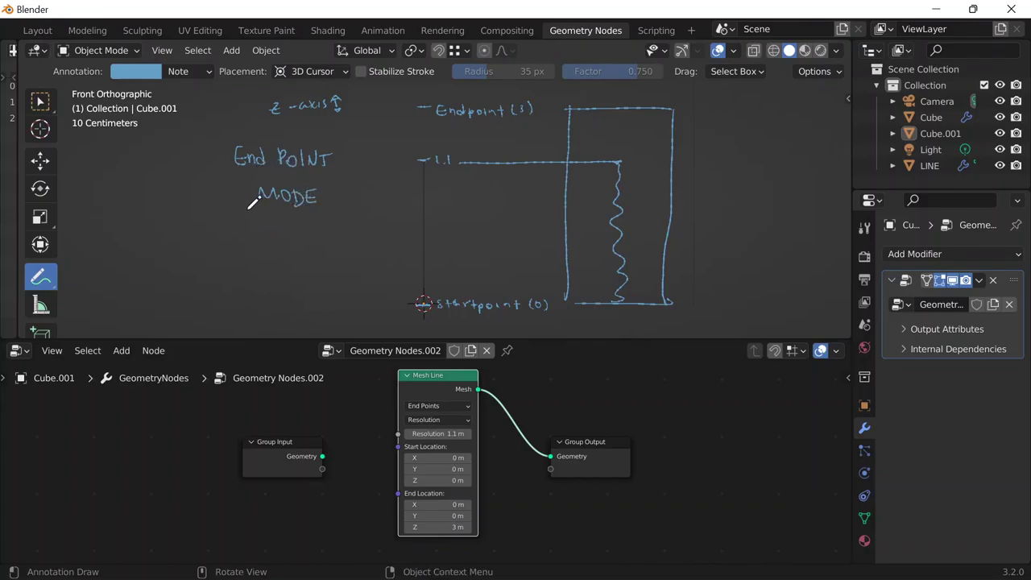
Handwrite "CONCEPT" beneath "MODE", undoing and redrawing the faulty letters
mouse_move(249, 226)
left_mouse_down()
mouse_move(250, 239)
mouse_move(285, 226)
mouse_move(295, 239)
mouse_move(315, 228)
mouse_move(321, 239)
left_mouse_up()
key("ctrl+z")
key("ctrl+z")
key("ctrl+z")
key("ctrl+z")
mouse_move(289, 228)
left_mouse_down()
mouse_move(288, 239)
mouse_move(320, 229)
left_mouse_up()
left_click_drag(323, 228, 307, 238)
key("ctrl+z")
key("ctrl+z")
key("ctrl+z")
mouse_move(323, 229)
left_mouse_down()
mouse_move(322, 241)
mouse_move(326, 228)
left_mouse_up()
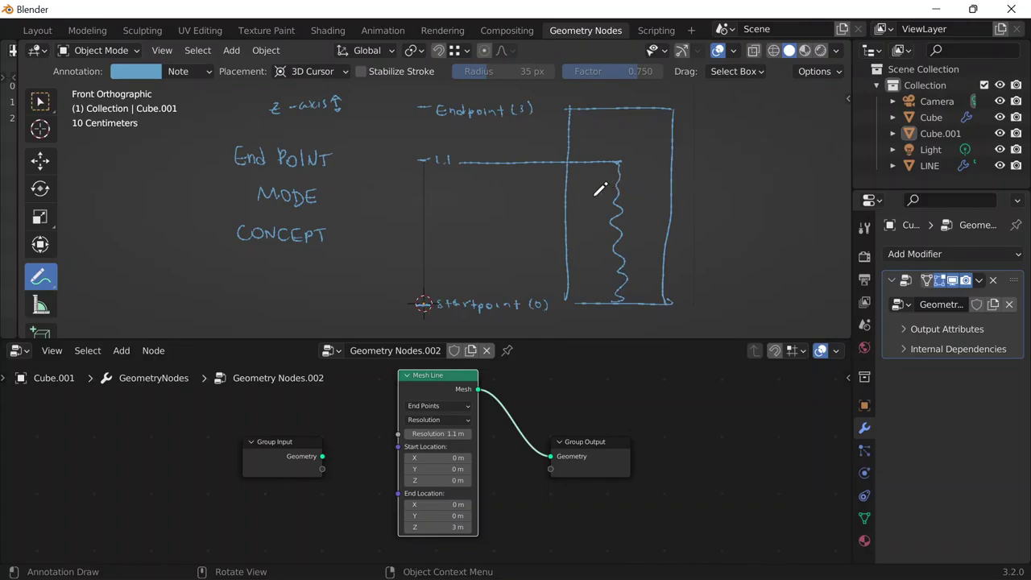
Draw an arrow pointing at the rectangle's upper corner and write "Peice" beside it, redoing the faulty letters
mouse_move(693, 105)
left_mouse_down()
mouse_move(686, 113)
mouse_move(728, 101)
mouse_move(748, 111)
left_mouse_up()
left_click_drag(752, 108, 771, 102)
left_click_drag(780, 99, 780, 103)
key("ctrl+z")
key("ctrl+z")
key("ctrl+z")
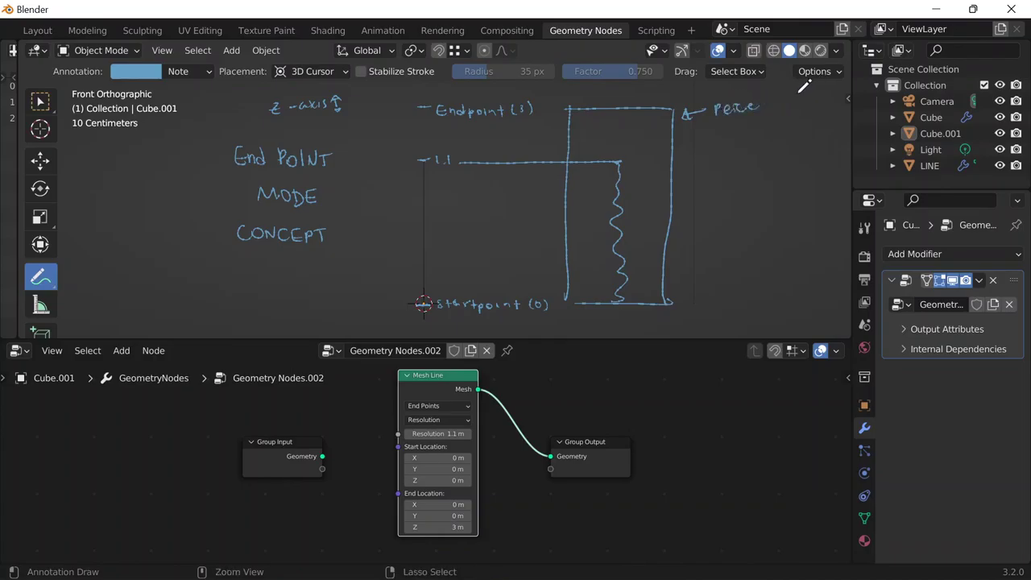
left_click_drag(742, 105, 746, 112)
Complete the rectangle's annotation by writing "of" and "Paper" beneath "Peice", redoing the faulty strokes
mouse_move(749, 108)
left_mouse_down()
mouse_move(759, 106)
mouse_move(740, 134)
left_mouse_up()
key("ctrl+z")
left_click_drag(738, 129, 723, 158)
left_click_drag(724, 149, 742, 154)
mouse_move(748, 148)
left_mouse_down()
mouse_move(748, 159)
mouse_move(761, 152)
left_mouse_up()
key("ctrl+z")
key("ctrl+z")
key("ctrl+z")
left_click_drag(762, 152, 770, 154)
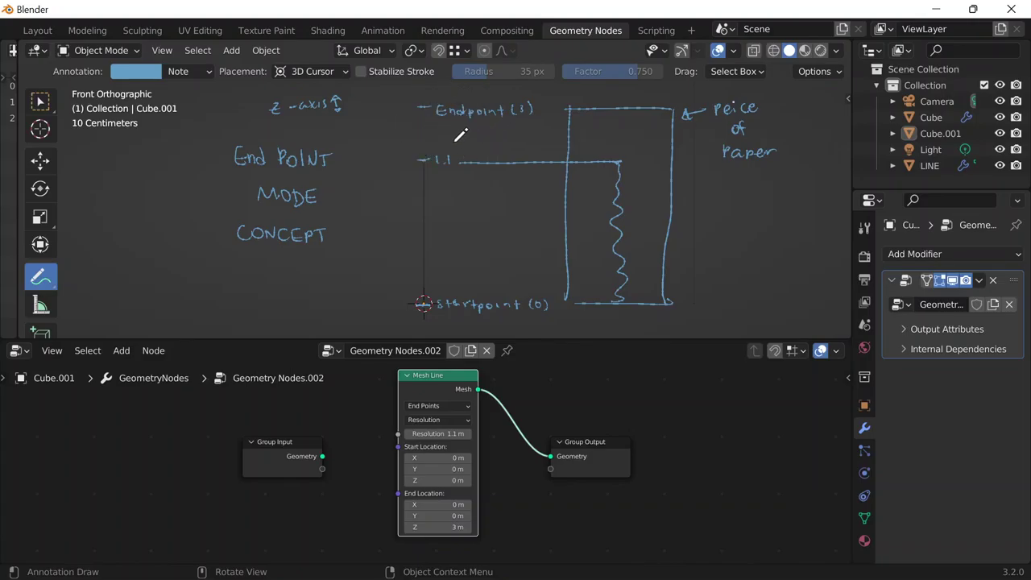
Draw a small arrow from the "1.1" label and write "Resolution" after it, undoing and rewriting the faulty first attempt
left_click_drag(459, 152, 530, 137)
key("ctrl+z")
key("ctrl+z")
key("ctrl+z")
key("ctrl+z")
key("ctrl+z")
key("ctrl+z")
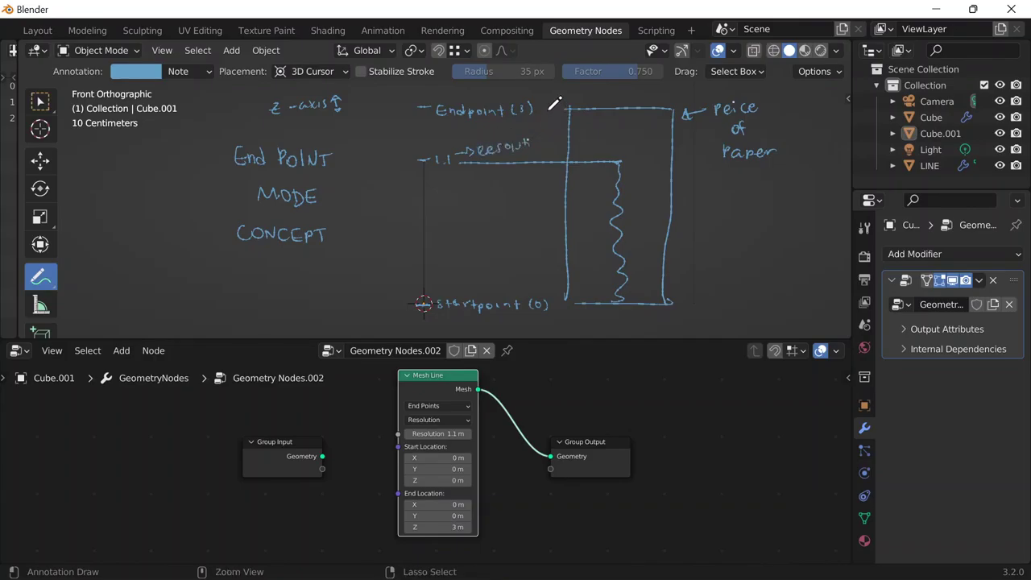
mouse_move(466, 100)
left_mouse_down("ctrl")
mouse_move(488, 150)
mouse_move(484, 140)
mouse_move(554, 135)
left_mouse_up("ctrl")
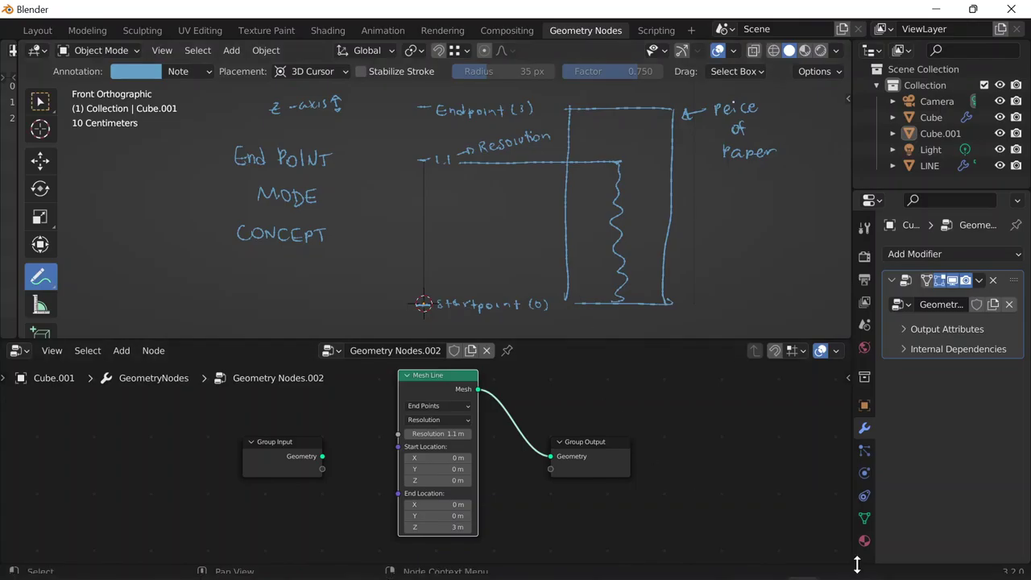
Check the spelling of "peice" with a Google search in Chrome and return to Blender
mouse_move(801, 568)
left_click(918, 476)
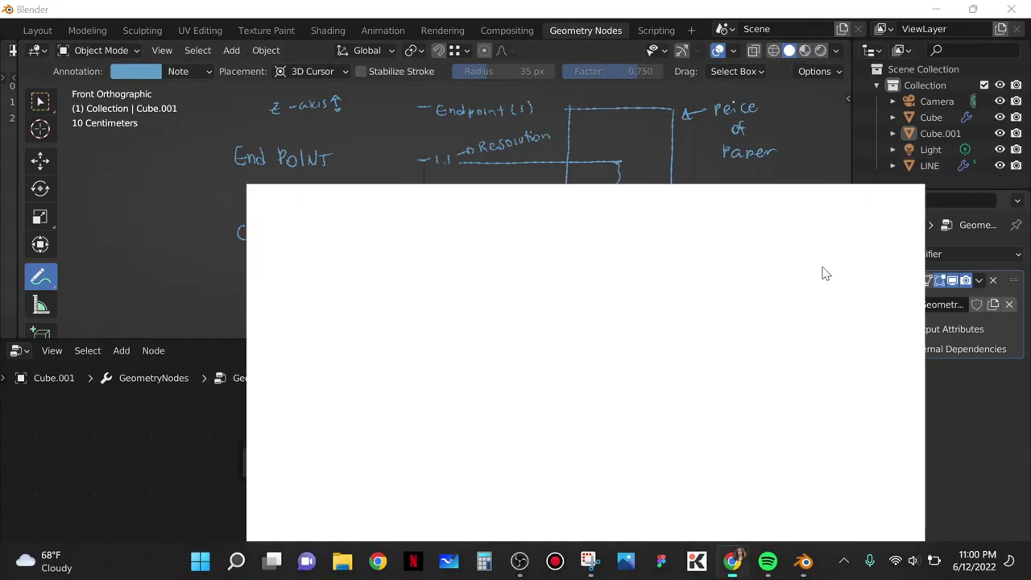
left_click(832, 14)
type("peice")
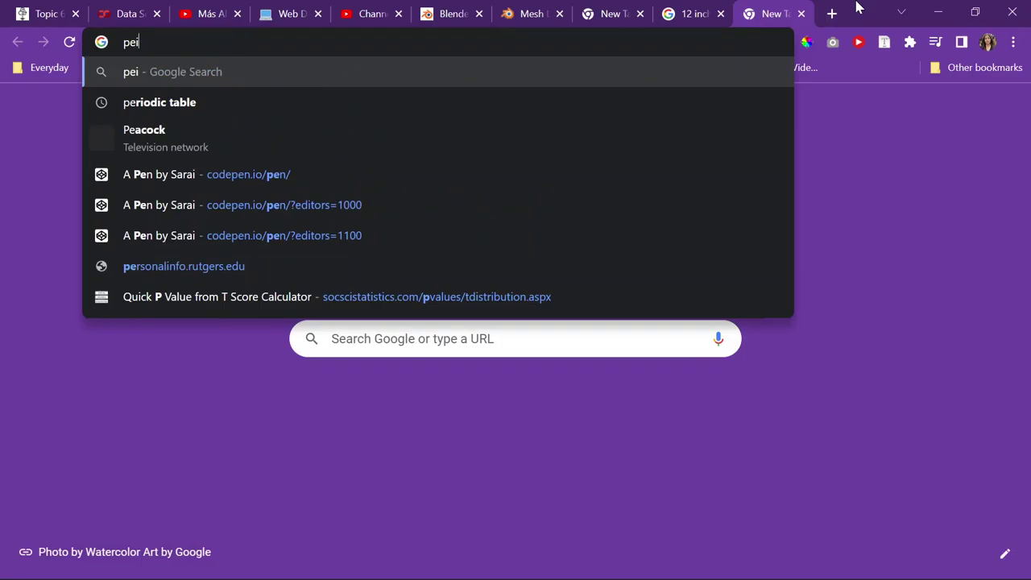
key("Return")
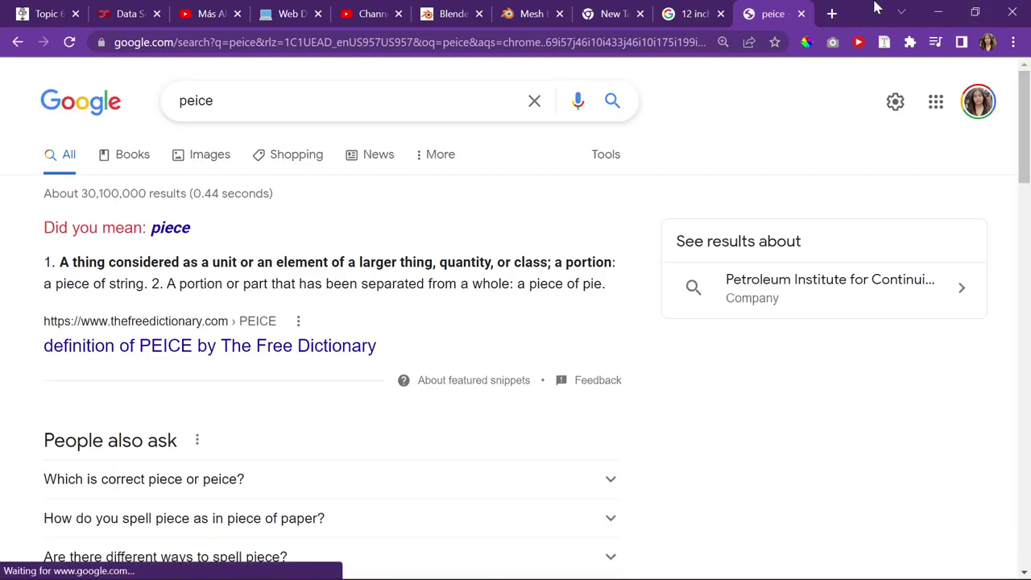
left_click(939, 12)
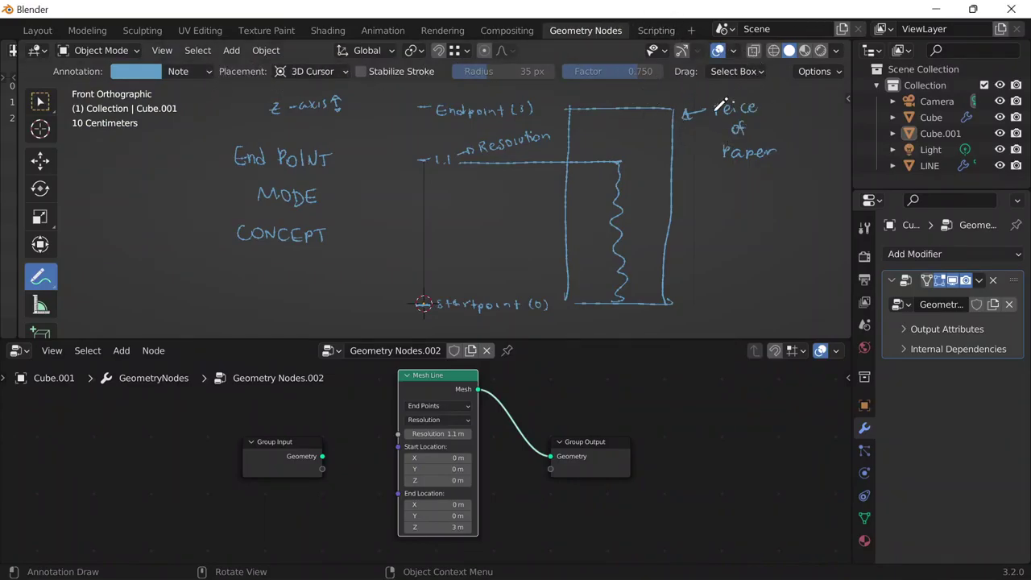
Scribble out the misspelled "Peice" label and write "piece" over it in black on a new annotation layer
mouse_move(727, 109)
left_mouse_down()
mouse_move(757, 101)
mouse_move(719, 105)
mouse_move(738, 109)
left_mouse_up()
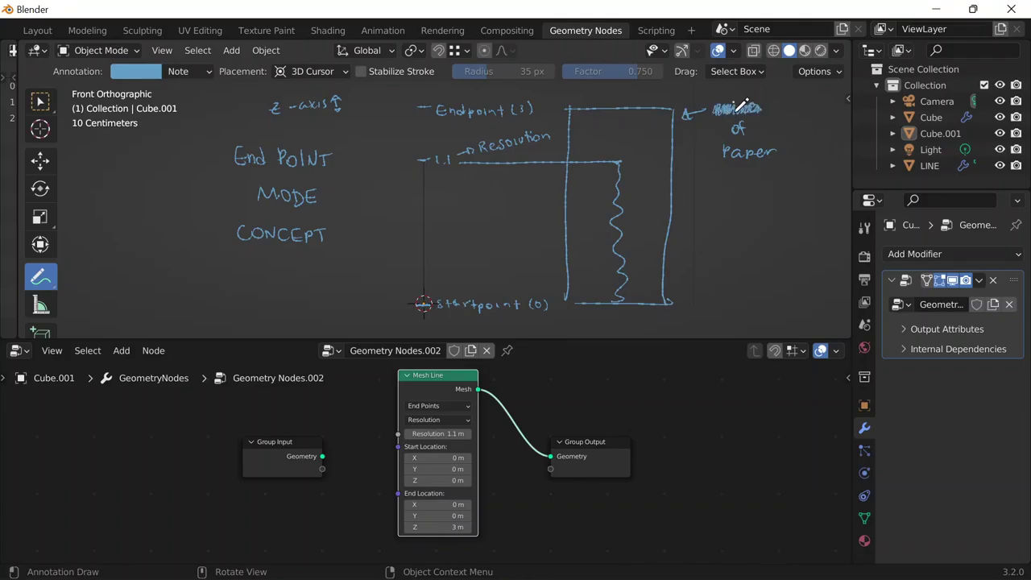
left_click(184, 71)
left_click(291, 122)
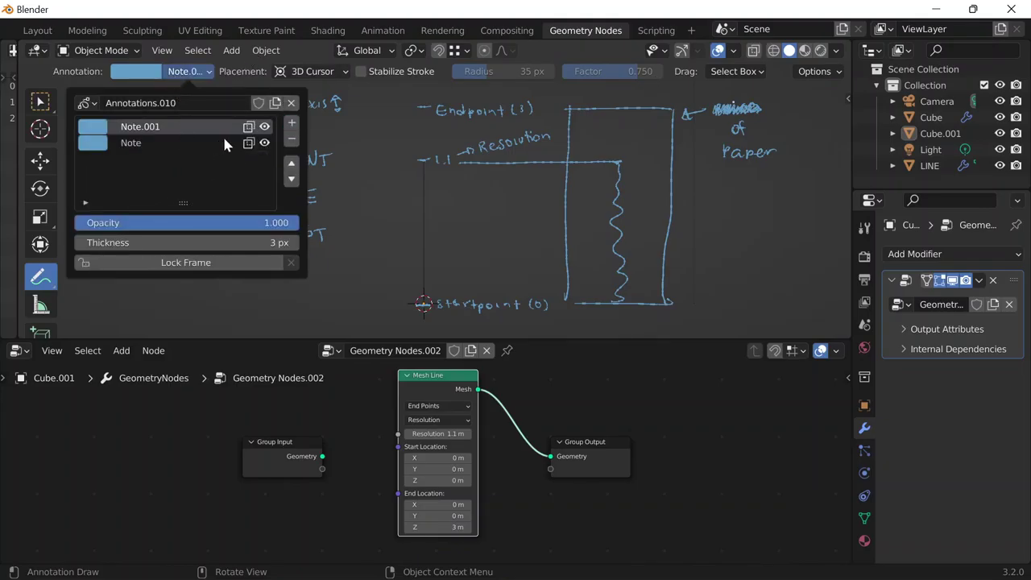
left_click(139, 71)
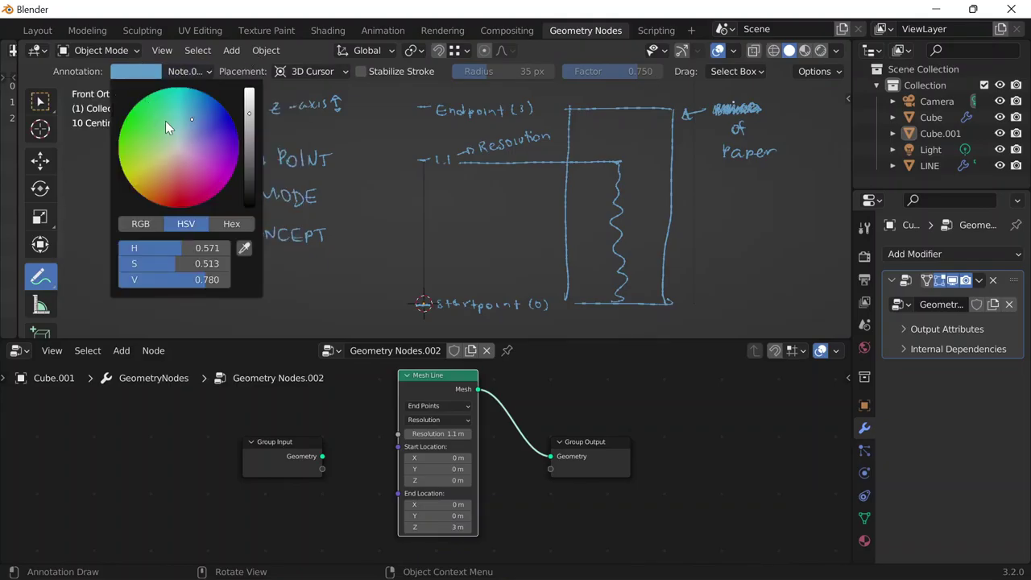
mouse_move(172, 157)
left_mouse_down()
mouse_move(179, 164)
mouse_move(157, 185)
mouse_move(175, 167)
left_mouse_up()
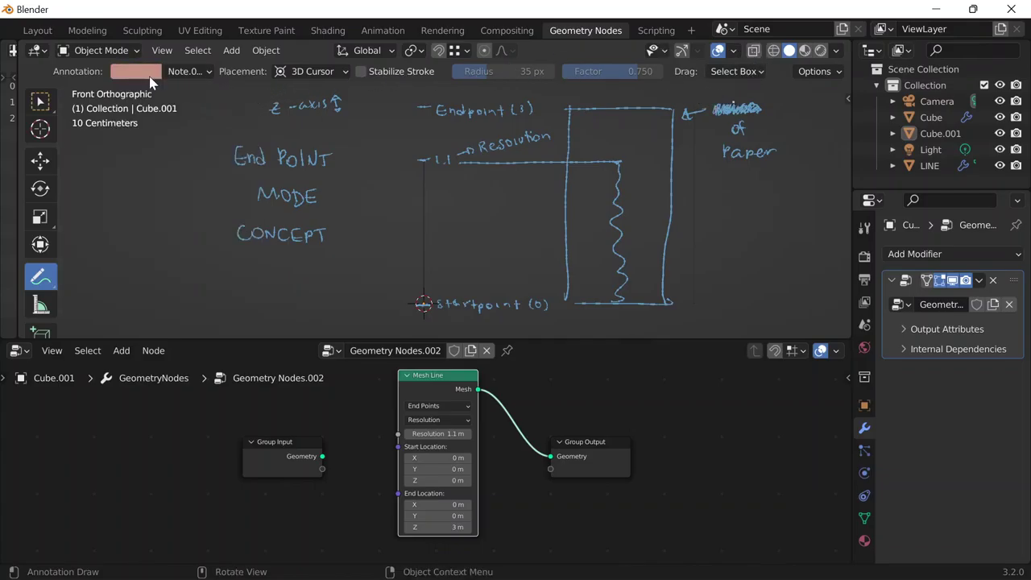
left_click(148, 72)
left_click_drag(249, 109, 249, 206)
left_click_drag(725, 104, 770, 110)
Switch the Mesh Line node from Resolution to Count, try different counts and bring the Count down to 2
left_click(433, 420)
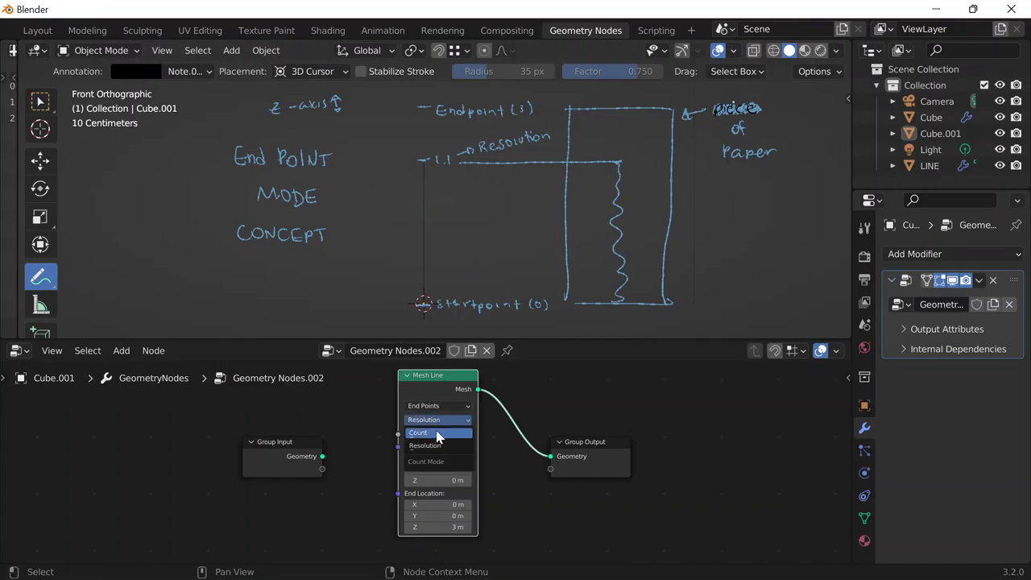
left_click(429, 438)
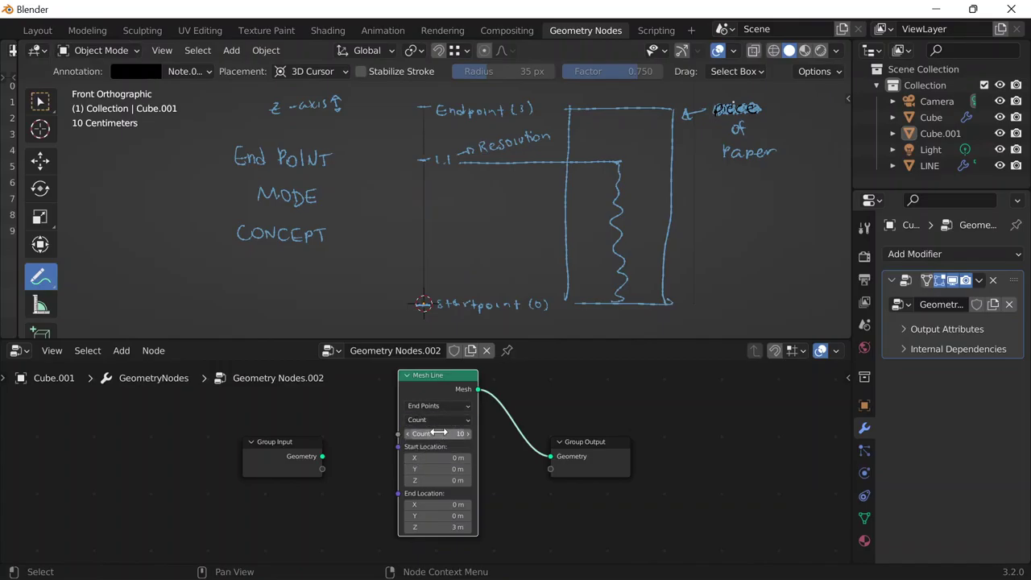
left_click(439, 434)
type("25")
key("Return")
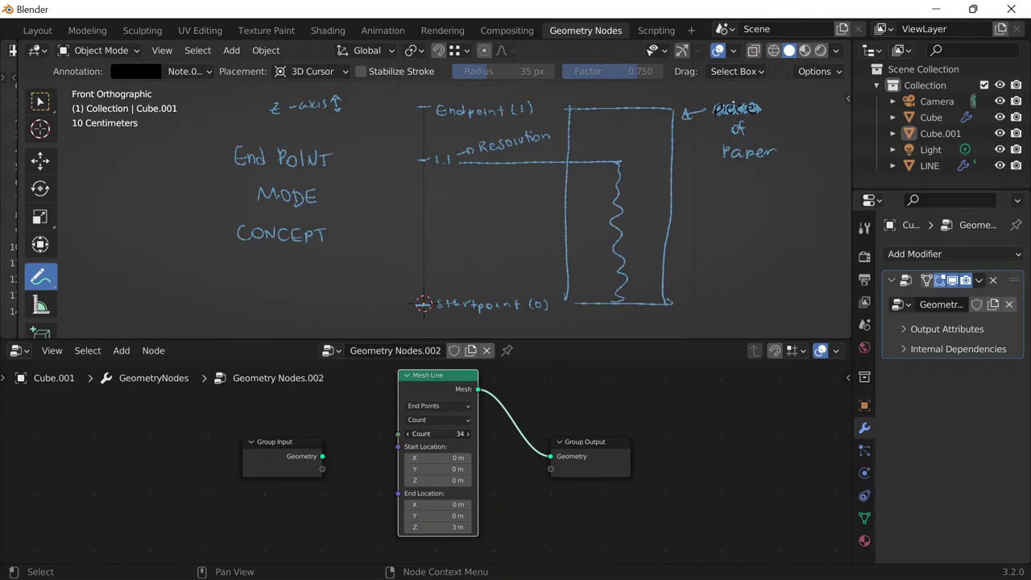
left_click_drag(437, 433, 403, 433)
left_click(439, 434)
key("Return")
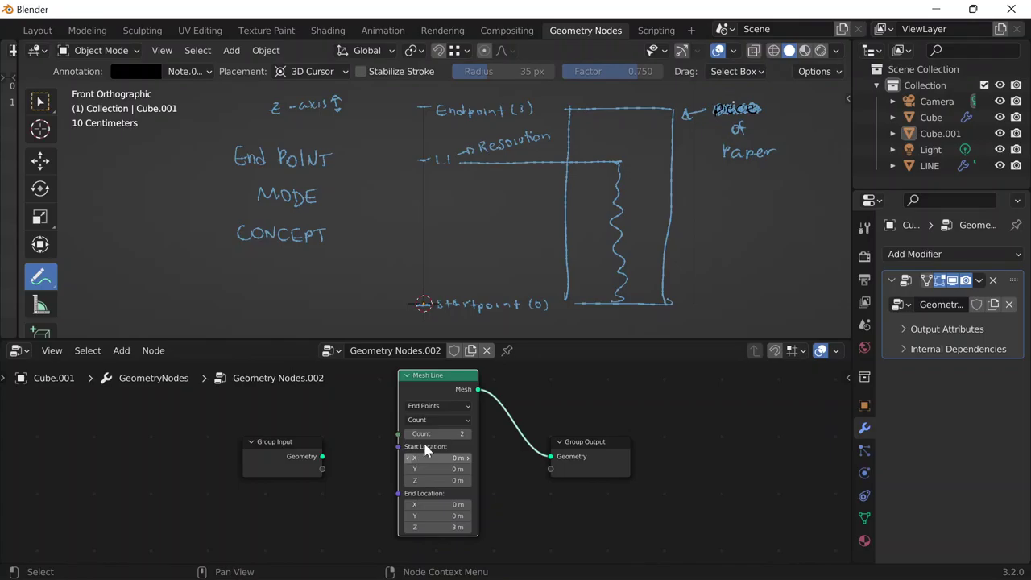
left_click(426, 433)
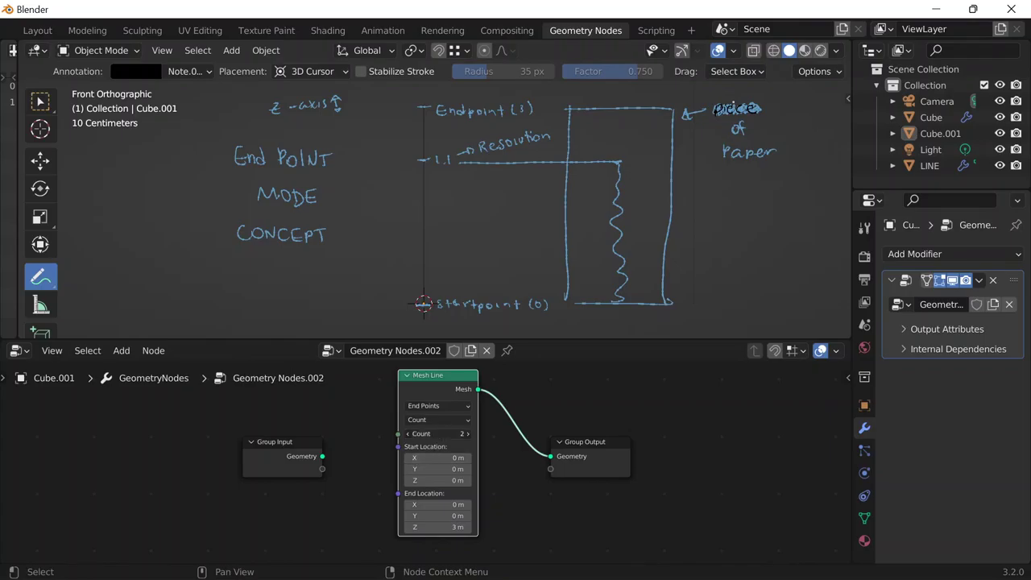
key("Return")
left_click(442, 431)
key("Return")
left_click(442, 434)
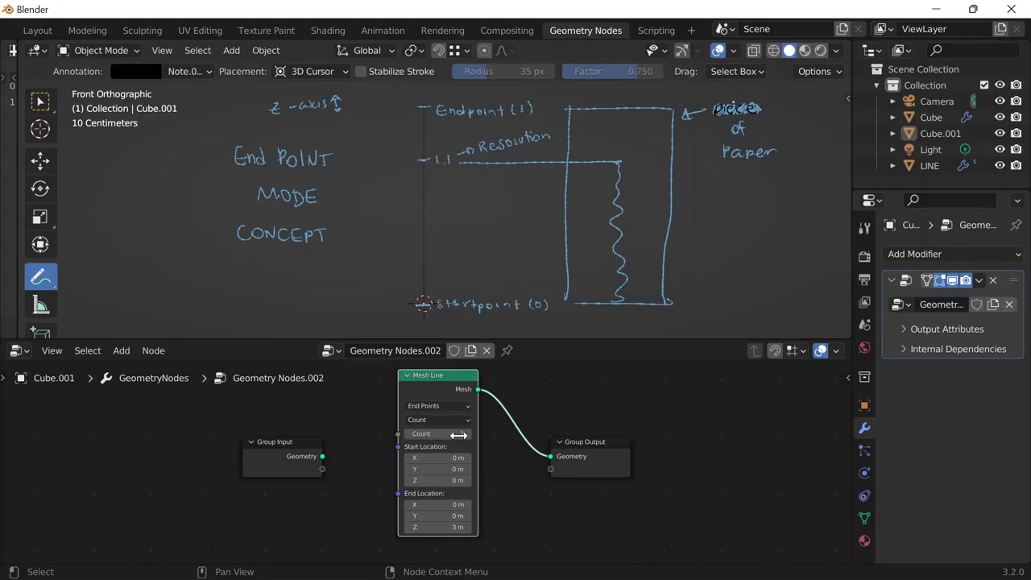
key("Return")
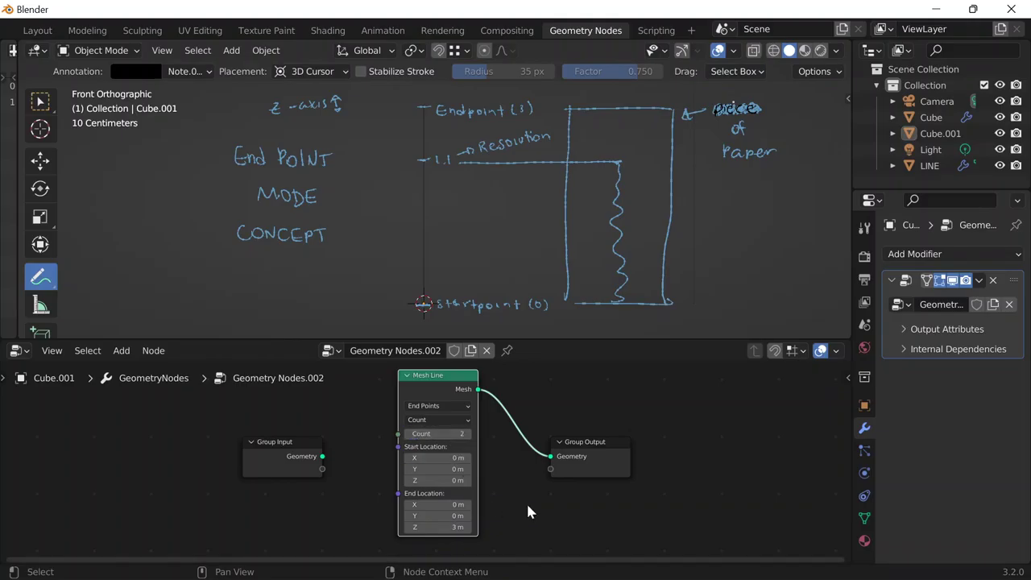
Set the Mesh Line node's Count to 3, and raise it to 5
left_click(456, 435)
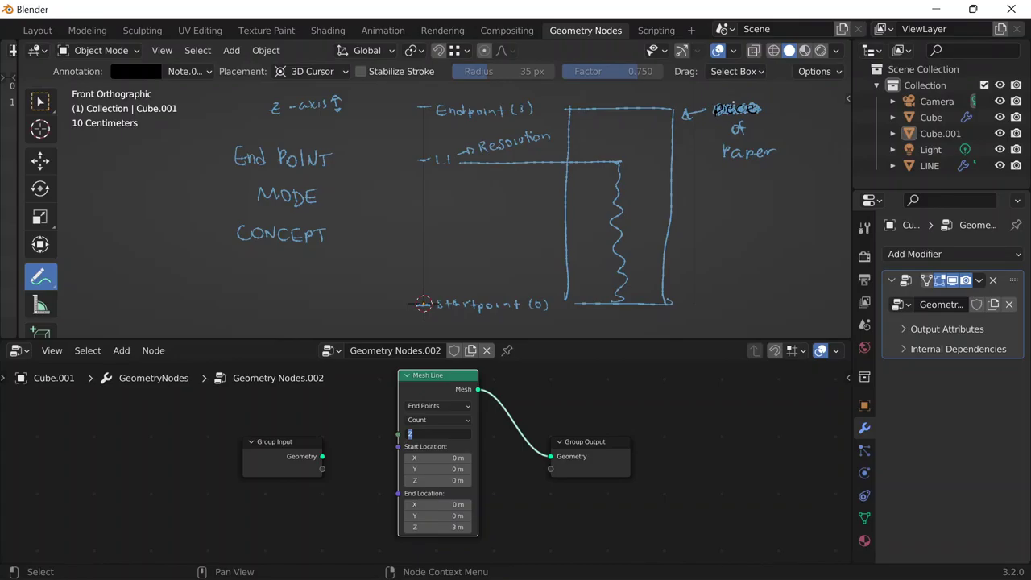
type("3")
key("Return")
double_click(454, 435)
type("5")
key("Return")
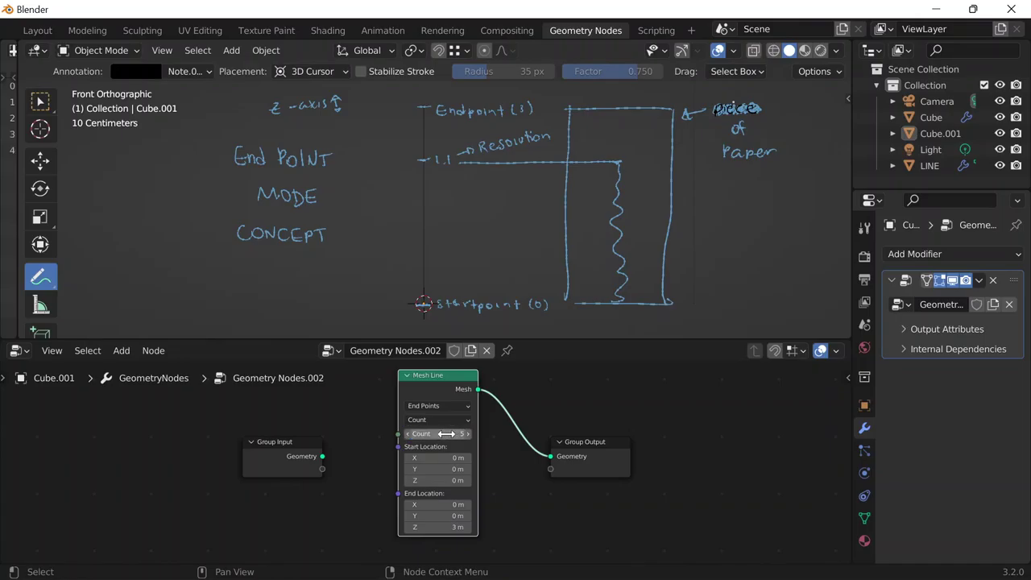
left_click(448, 433)
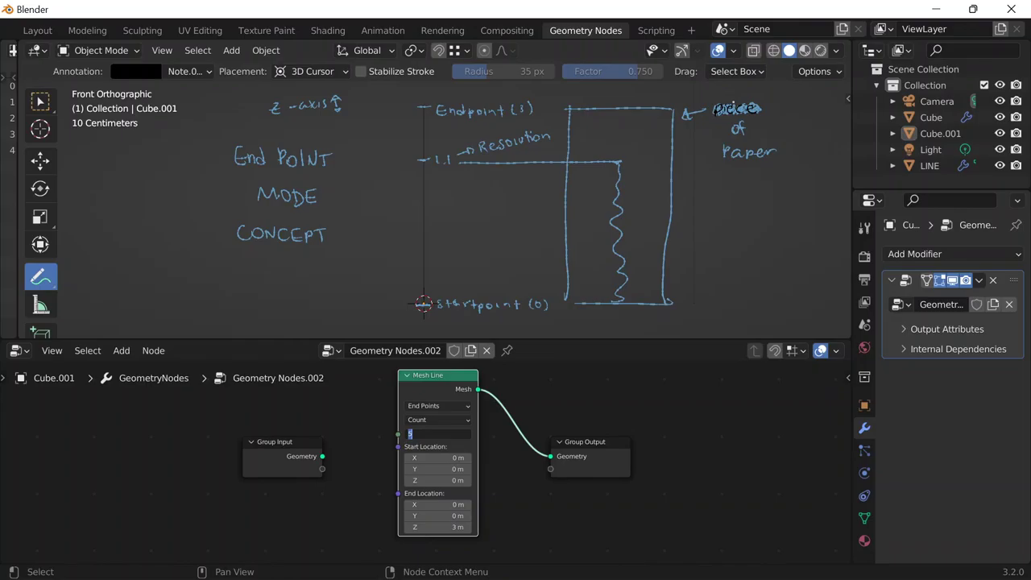
key("Return")
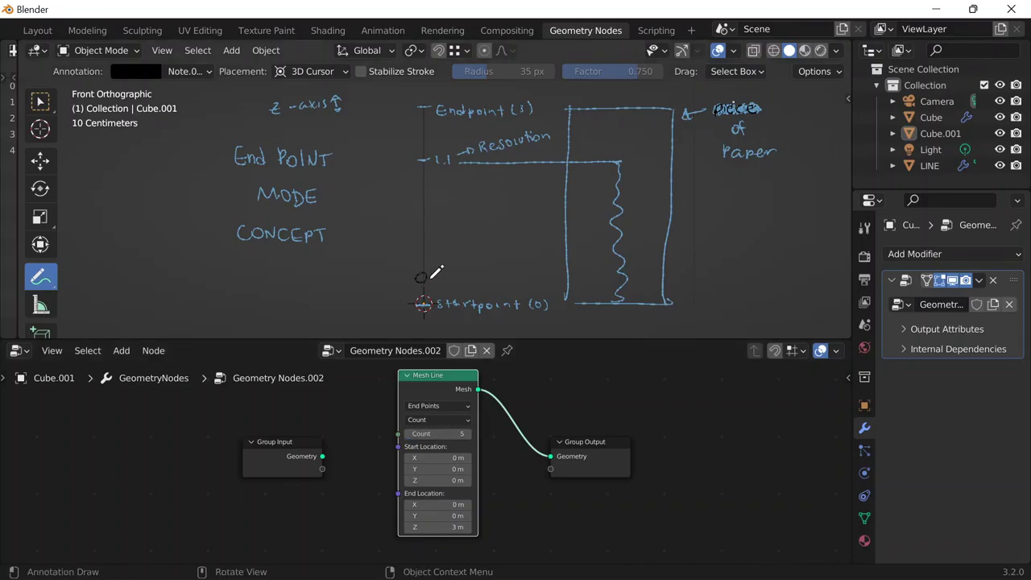
Draw five large black circles stacked along the vertical line from Startpoint to Endpoint, undoing the small first attempt
mouse_move(427, 272)
left_mouse_down()
mouse_move(421, 279)
mouse_move(447, 275)
mouse_move(423, 261)
left_mouse_up()
key("ctrl+z")
left_click_drag(403, 224, 405, 222)
mouse_move(411, 174)
left_mouse_down()
mouse_move(444, 149)
mouse_move(410, 113)
mouse_move(418, 179)
left_mouse_up()
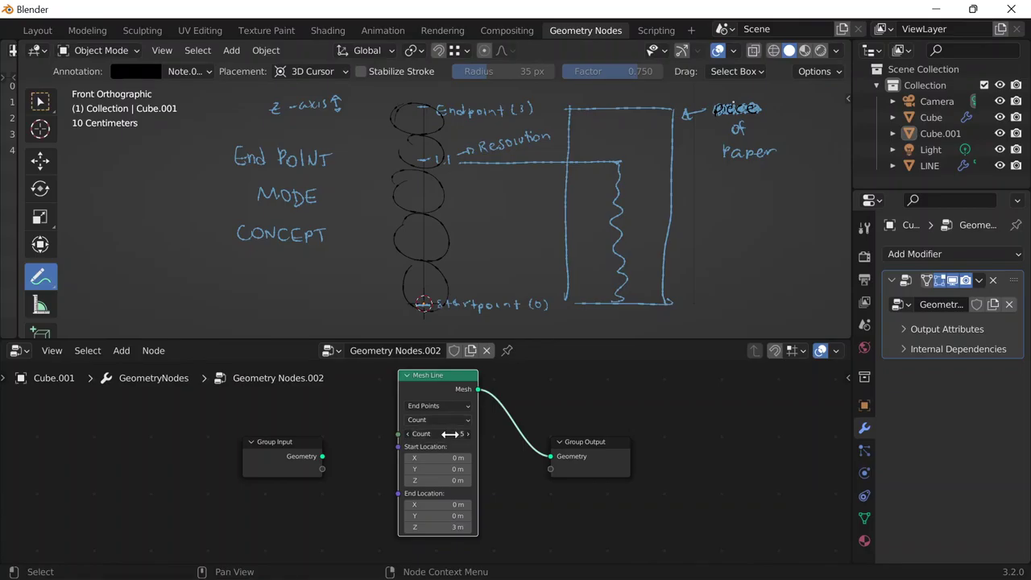
Lower the Mesh Line node's Count to 1
left_click_drag(449, 434, 438, 433)
scroll(435, 433, "down", 12, "ctrl")
scroll(427, 433, "up", 1, "ctrl")
left_click_drag(434, 434, 431, 433)
scroll(427, 433, "up", 4, "ctrl")
scroll(427, 433, "down", 3, "ctrl")
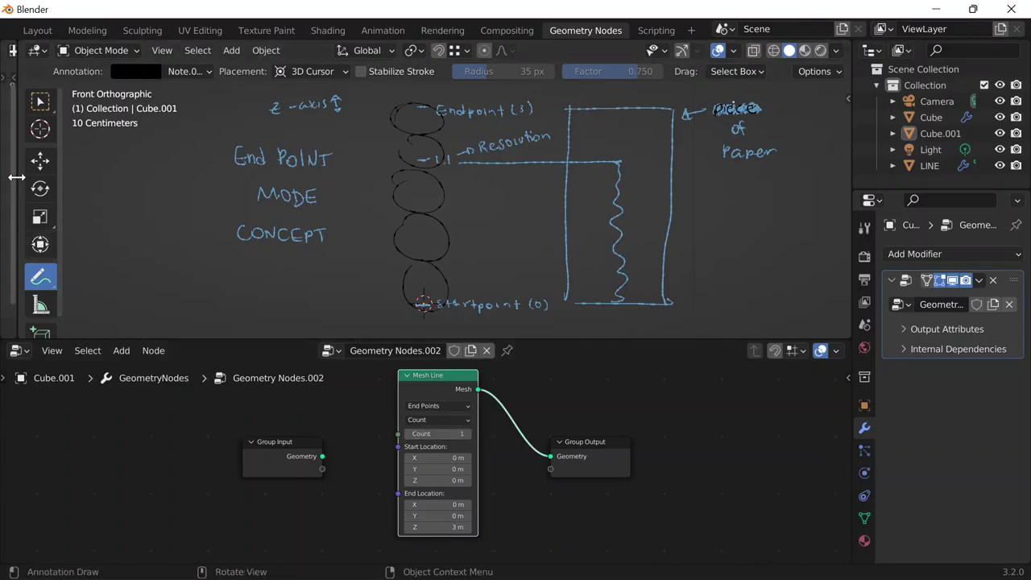
Widen the spreadsheet area so that the vertex position columns are shown beside the viewport sketch
left_click_drag(18, 161, 291, 133)
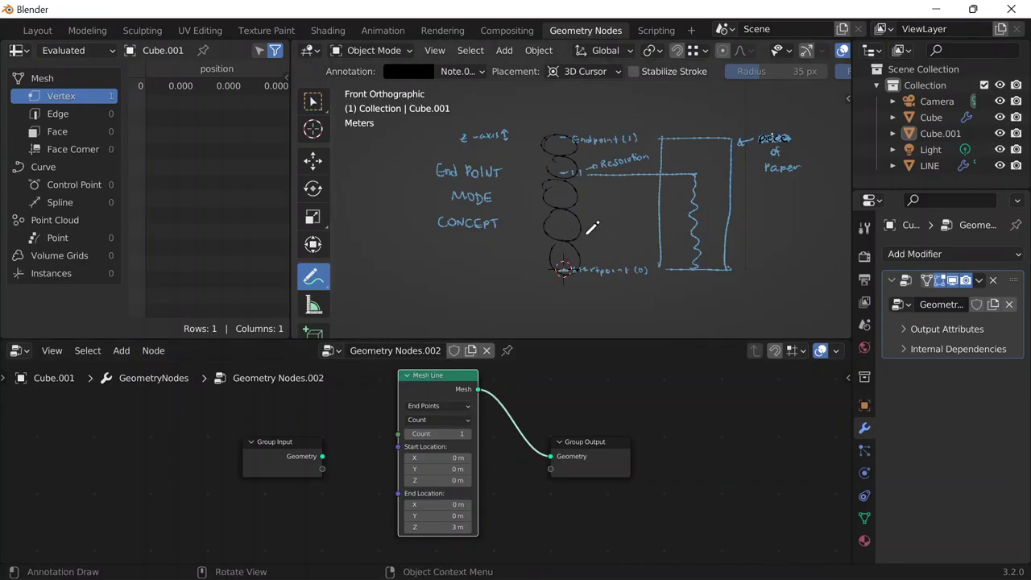
scroll(600, 289, "up", 4)
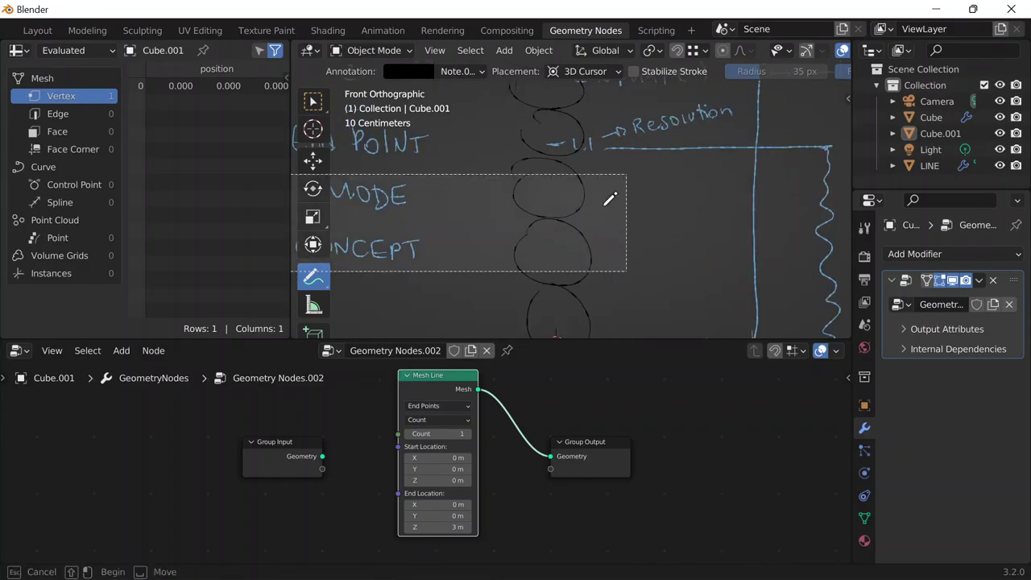
middle_click_drag(708, 271, 633, 108, "shift")
scroll(505, 146, "up", 5)
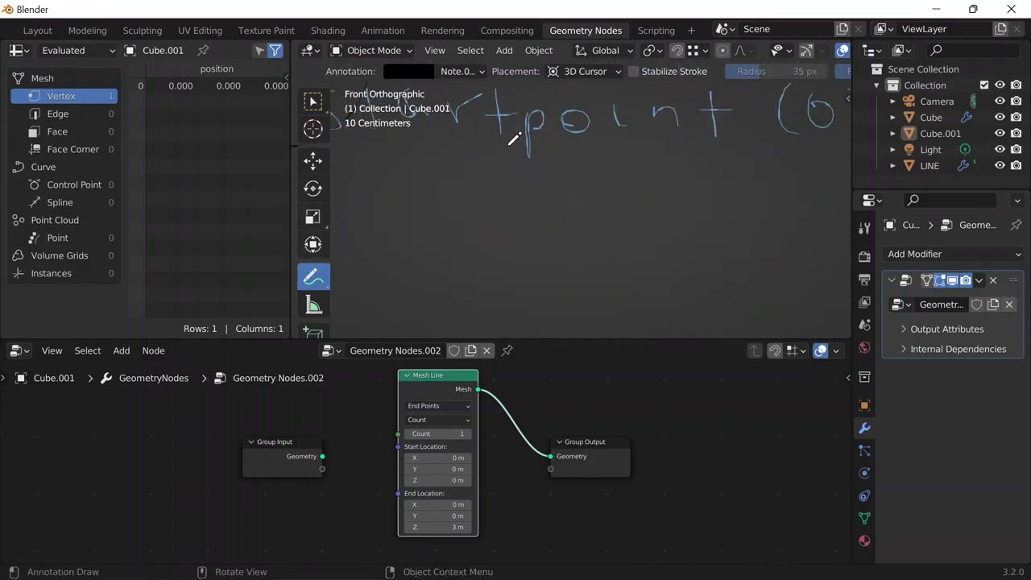
middle_click_drag(526, 218, 760, 303, "shift")
scroll(685, 249, "down", 4)
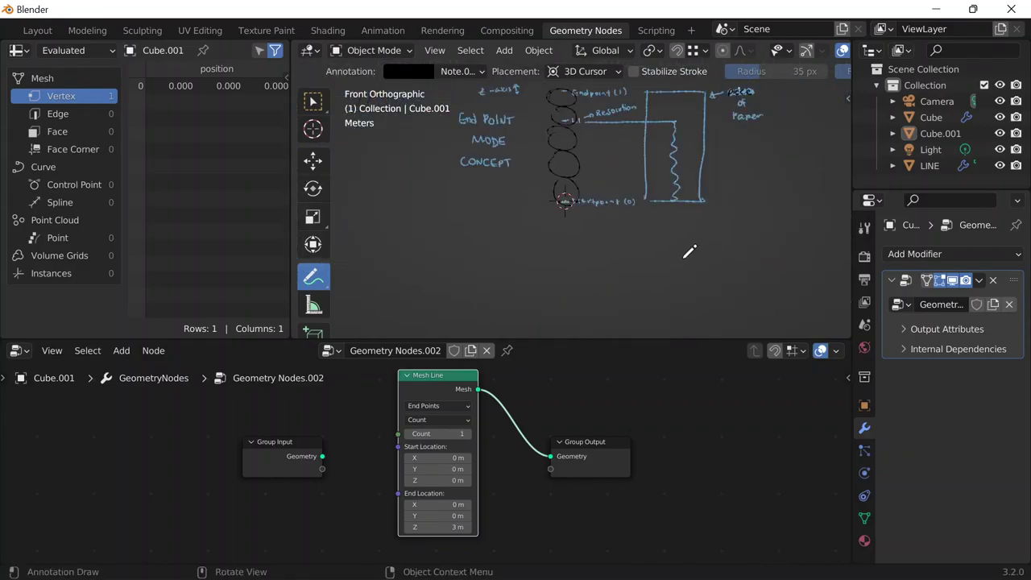
Undo the Count reduction and the black circles drawn along the line
middle_click_drag(589, 132, 571, 198, "shift")
scroll(570, 211, "up", 5)
scroll(575, 223, "down", 4)
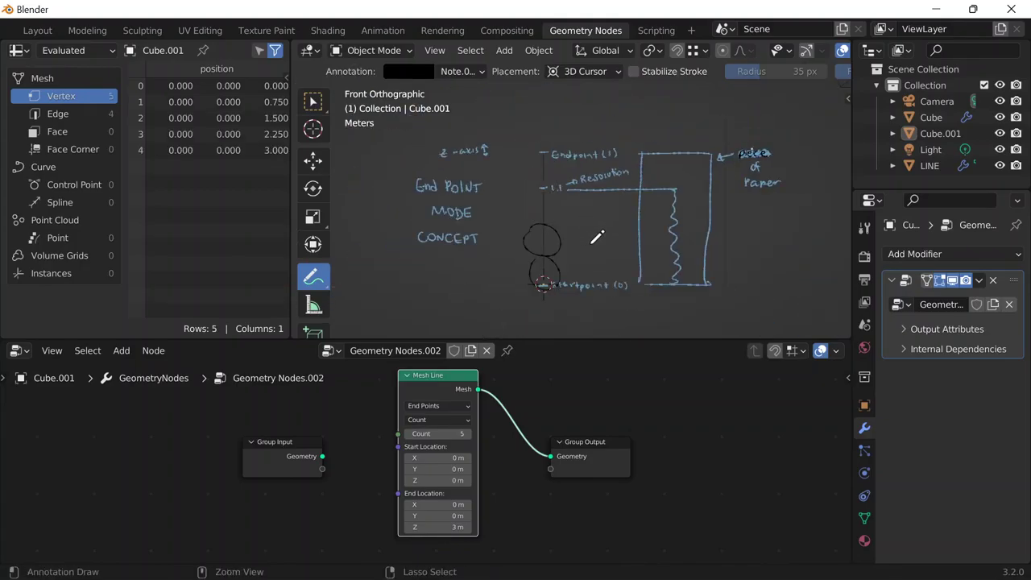
middle_click_drag(617, 243, 613, 242, "shift")
scroll(612, 242, "up", 2)
scroll(613, 245, "down", 2)
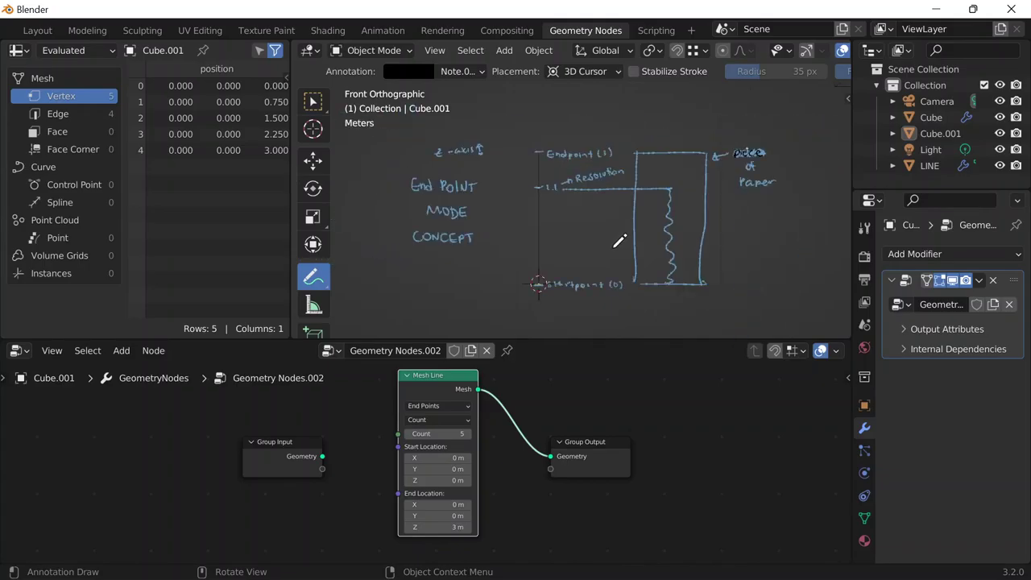
scroll(583, 241, "up", 1)
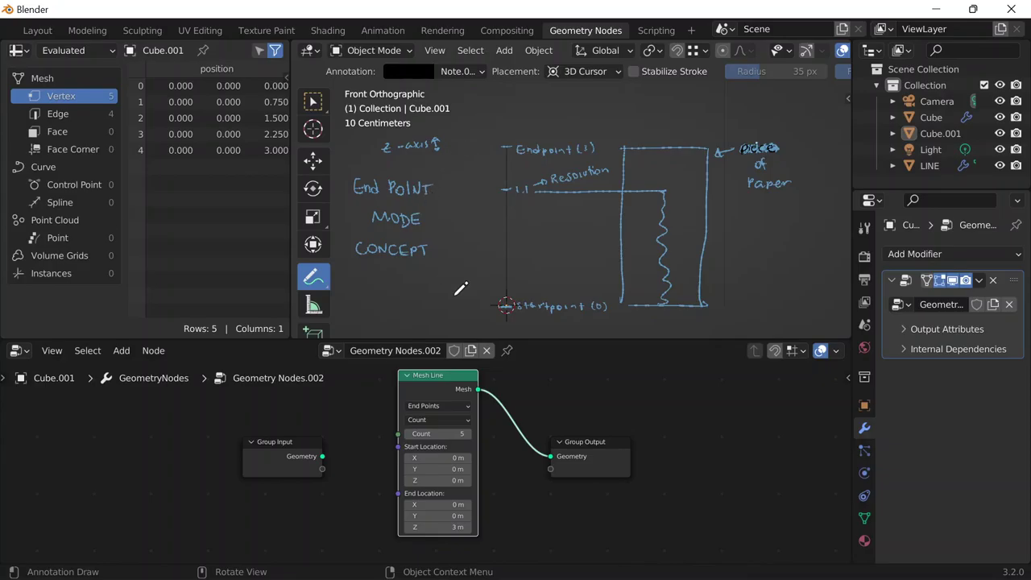
Switch the Mesh Line node from Count back to Resolution and set the resolution to 3 m
left_click(444, 420)
left_click(426, 446)
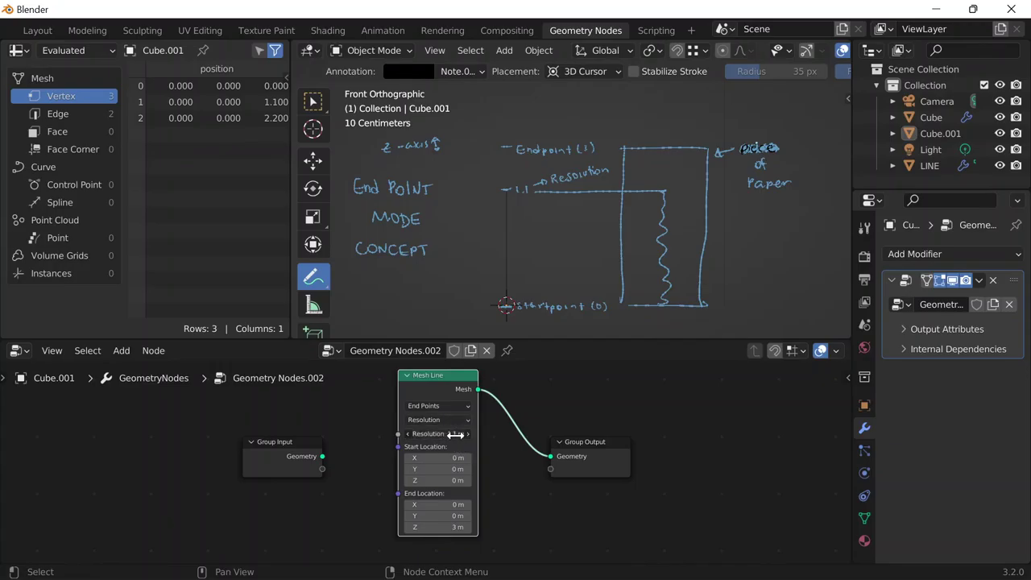
left_click(456, 434)
type("3")
key("Return")
Try a resolution of 3.01 m on the Mesh Line node, and set it back to 3 m
left_click(441, 435)
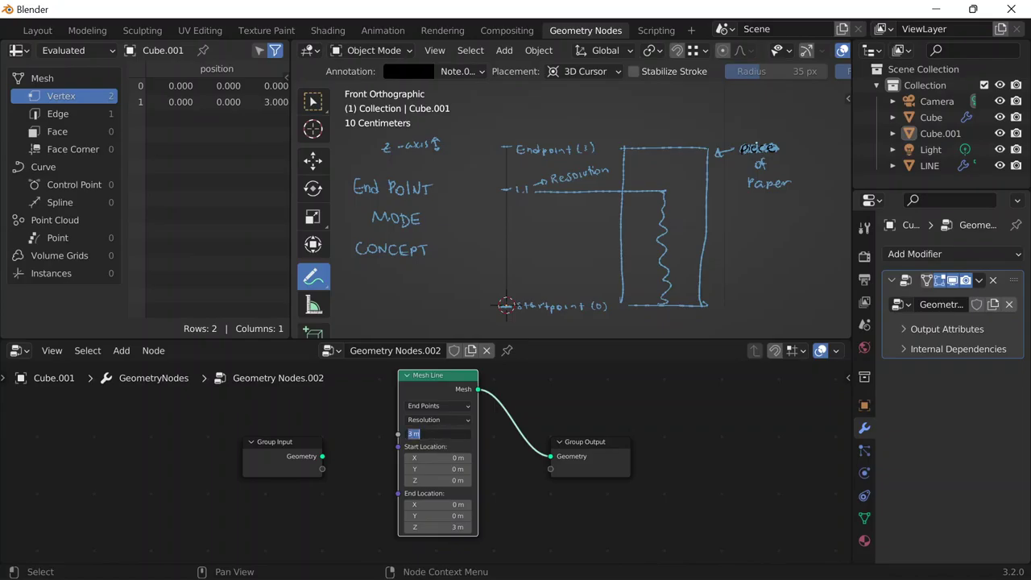
type("3.01")
key("Return")
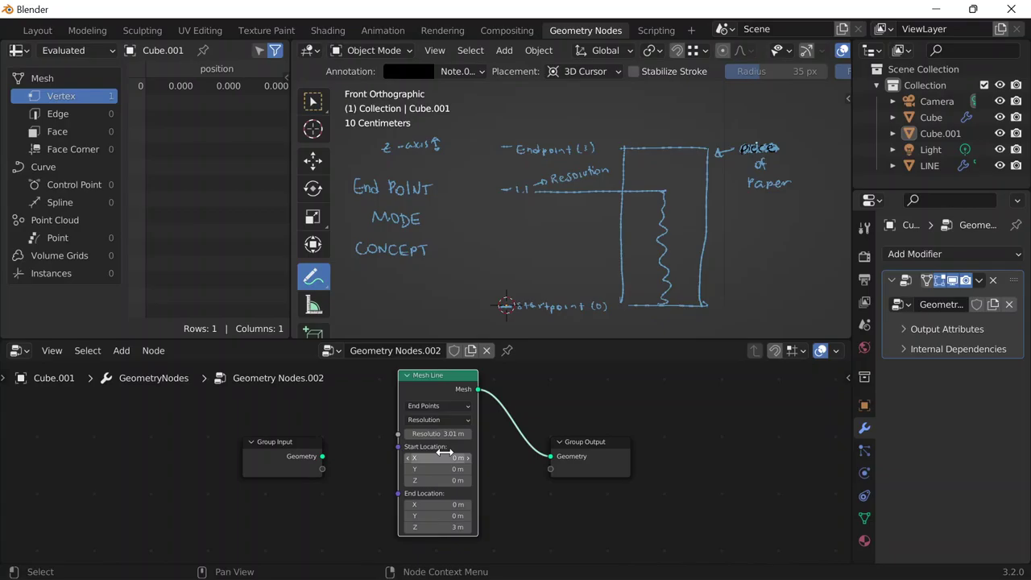
left_click(435, 433)
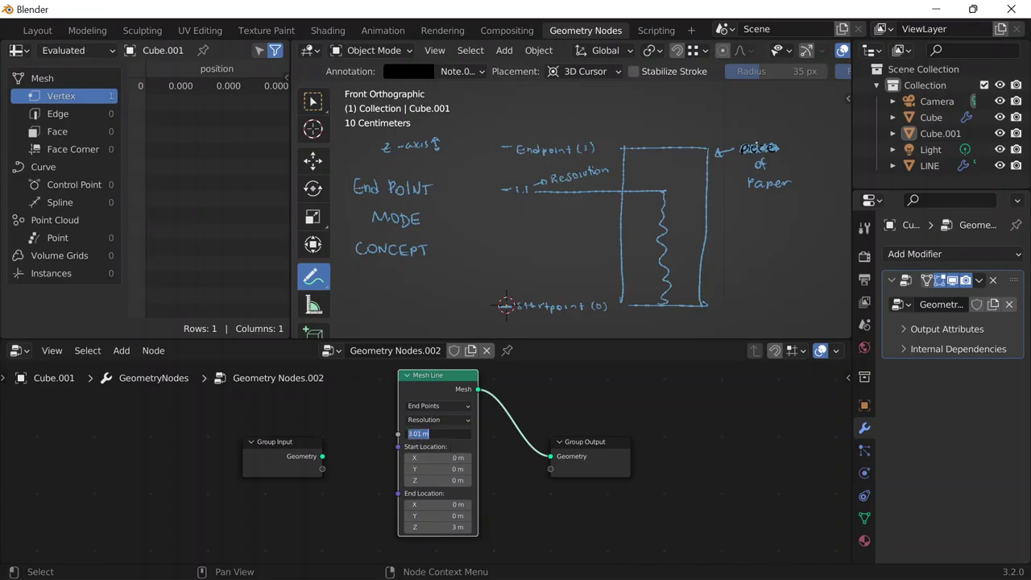
type("3")
key("Return")
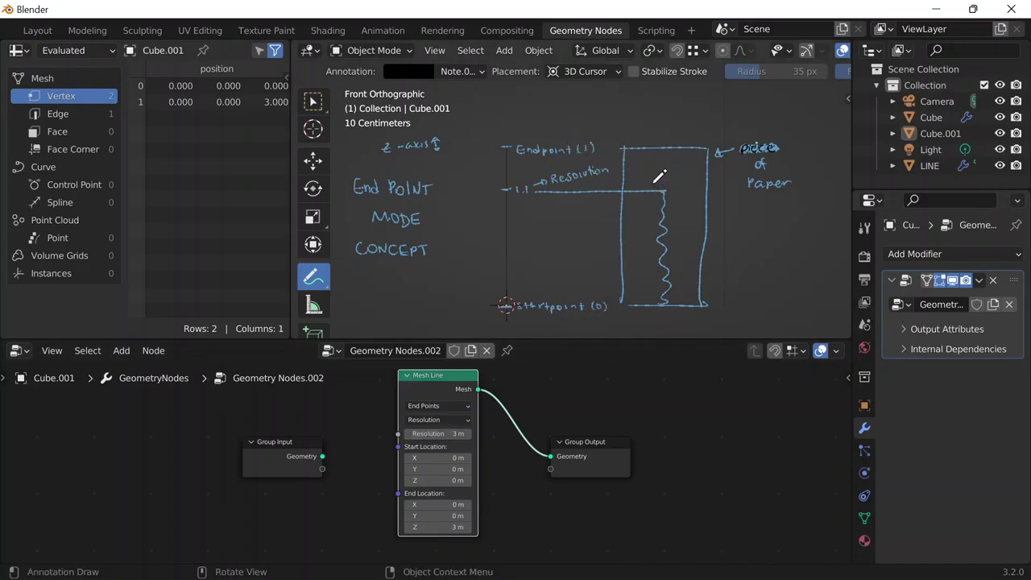
Change the Mesh Line node's mode from End Points to Offset
left_click(445, 407)
left_click(427, 418)
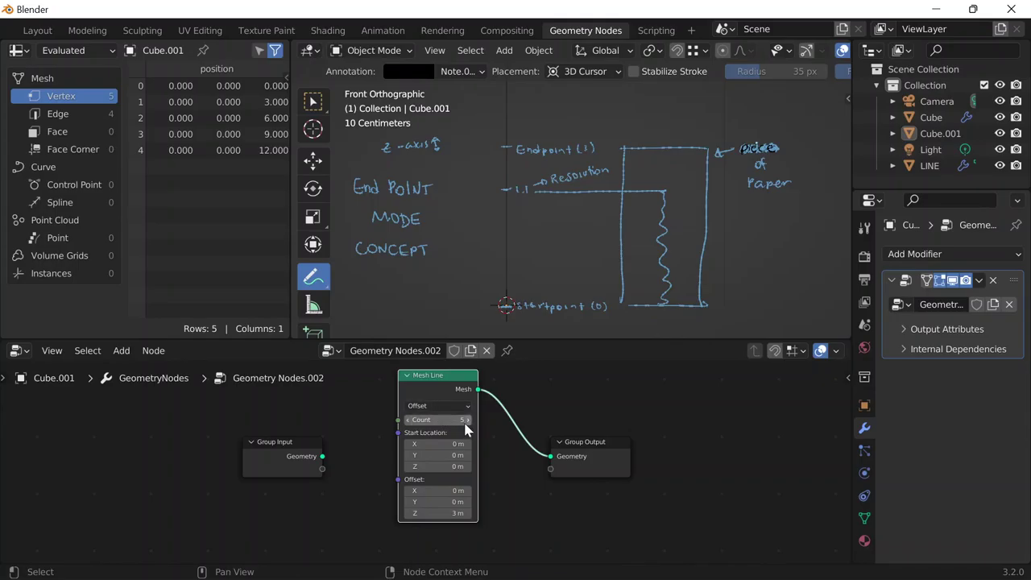
scroll(564, 234, "down", 8)
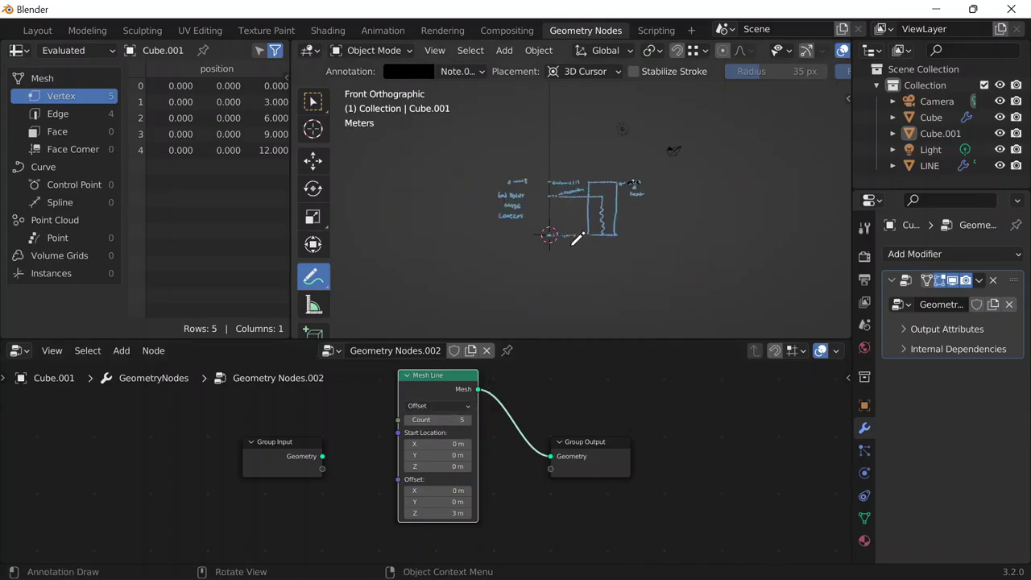
Examine the line and annotations in the viewport against the Mesh Line node's Z offset in Offset mode
scroll(601, 239, "up", 4)
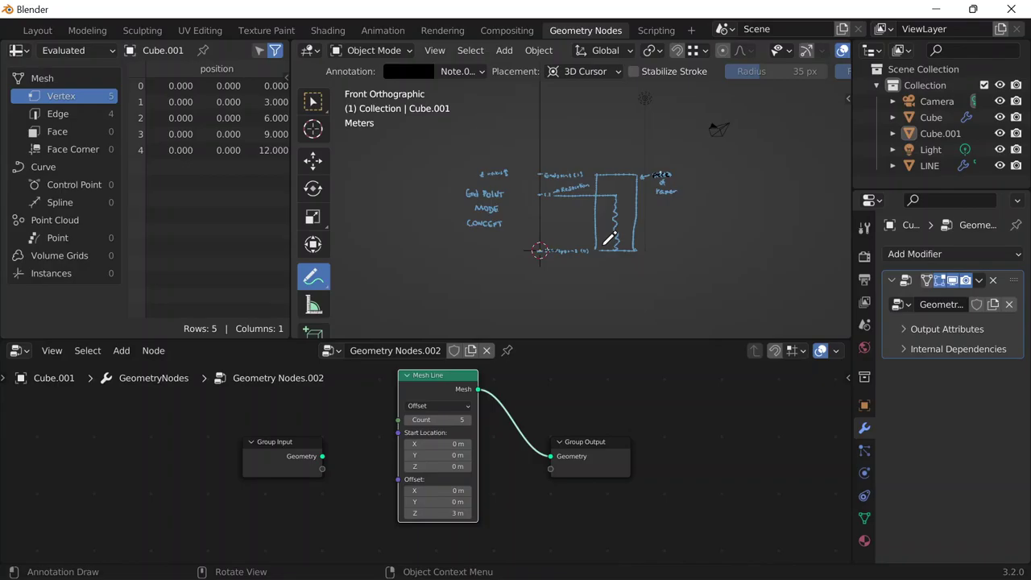
scroll(610, 234, "down", 4)
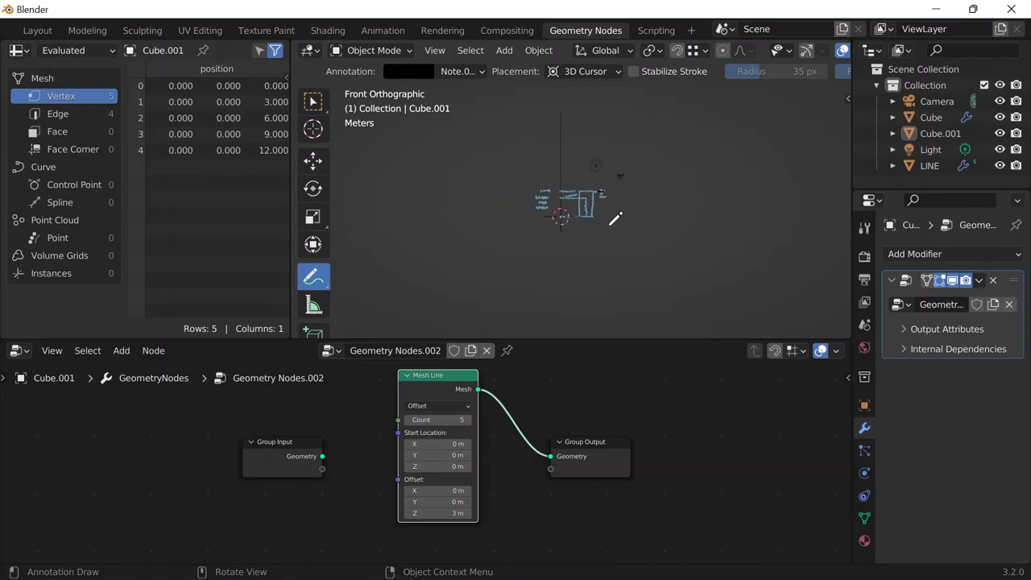
scroll(606, 221, "up", 4)
scroll(606, 224, "up", 1)
left_click(437, 513)
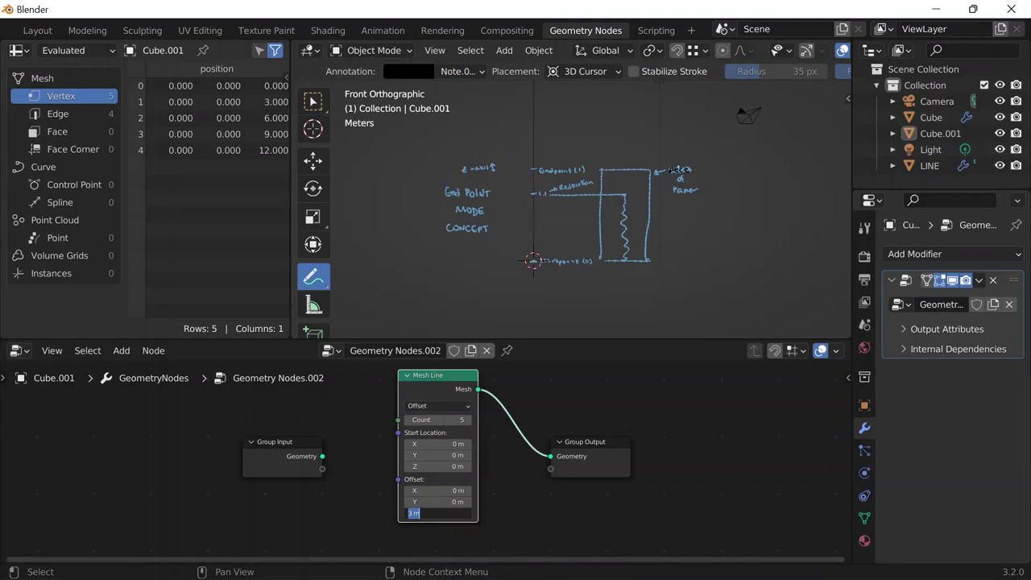
key("Return")
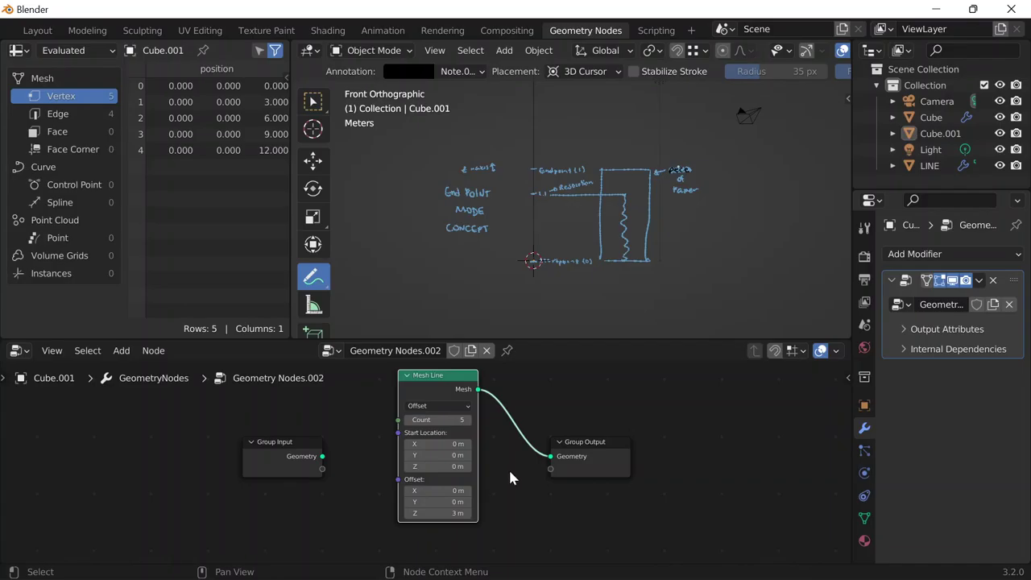
scroll(554, 241, "down", 8)
scroll(554, 229, "up", 4)
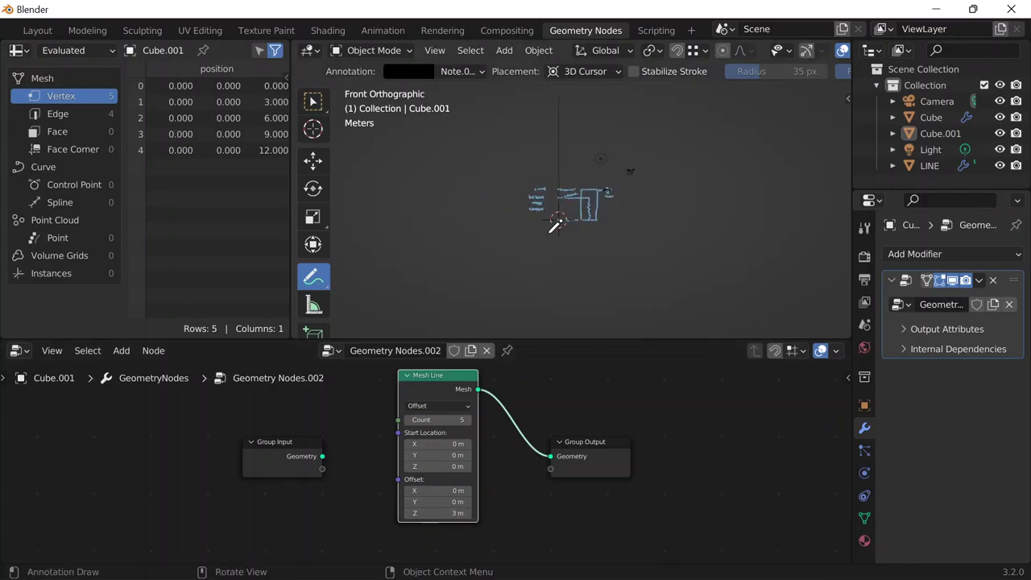
scroll(554, 229, "up", 5)
Try Z offsets of 0 m and 1 m on the Mesh Line node, and return the offset to 3 m
left_click(438, 514)
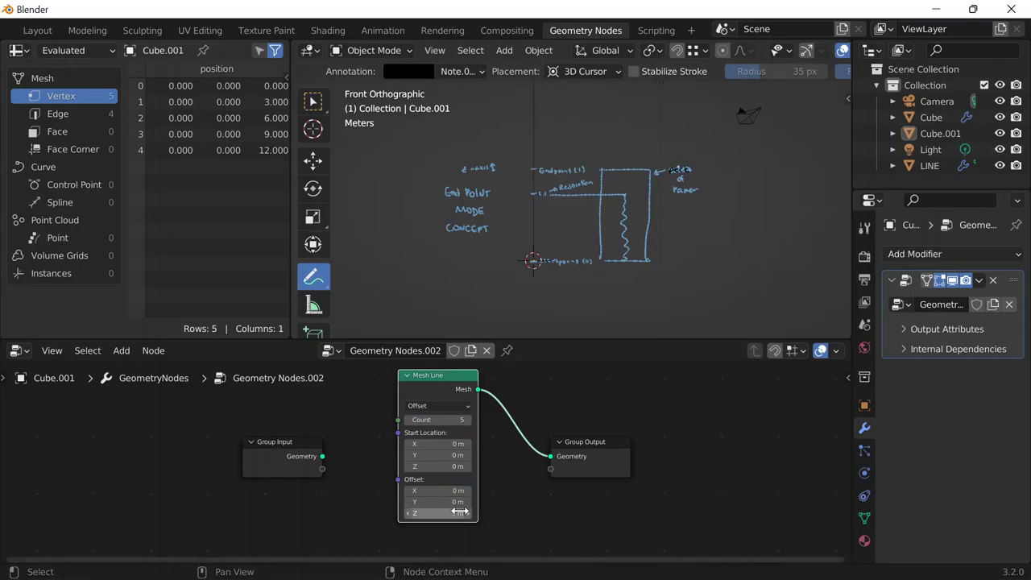
type("0")
key("Return")
scroll(596, 258, "up", 4)
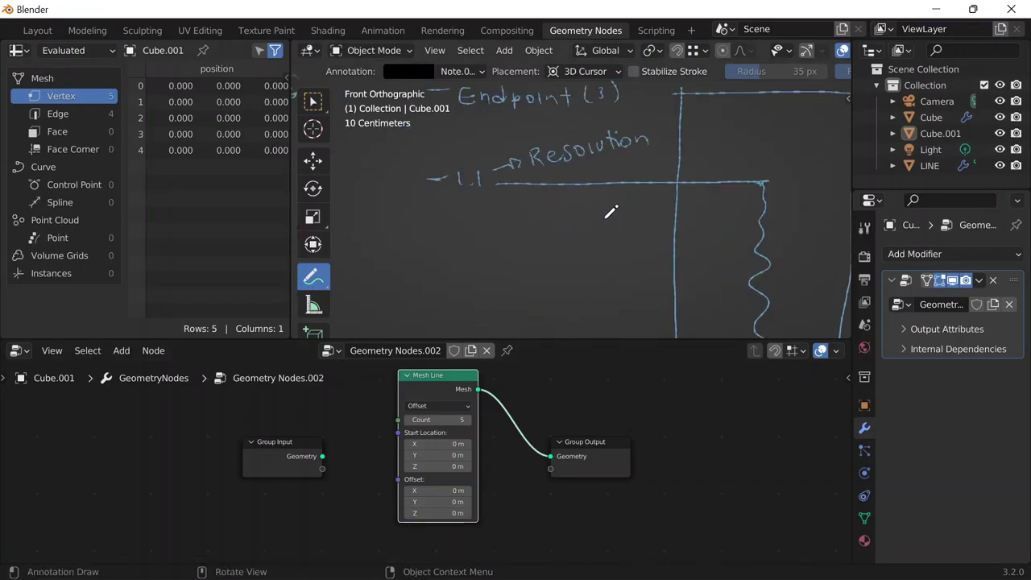
scroll(610, 212, "down", 3)
left_click(441, 513)
type("1")
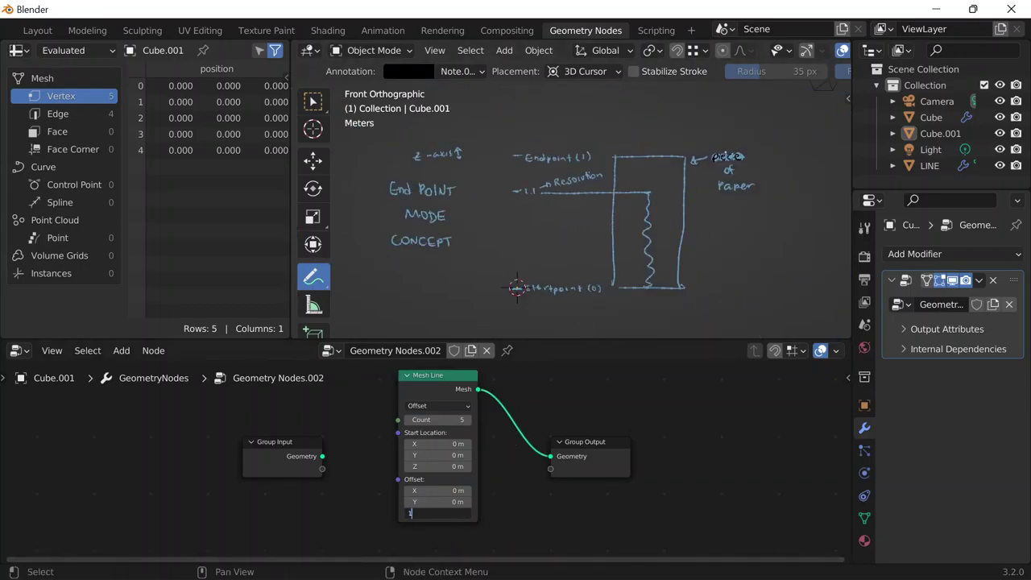
key("Return")
key("Return")
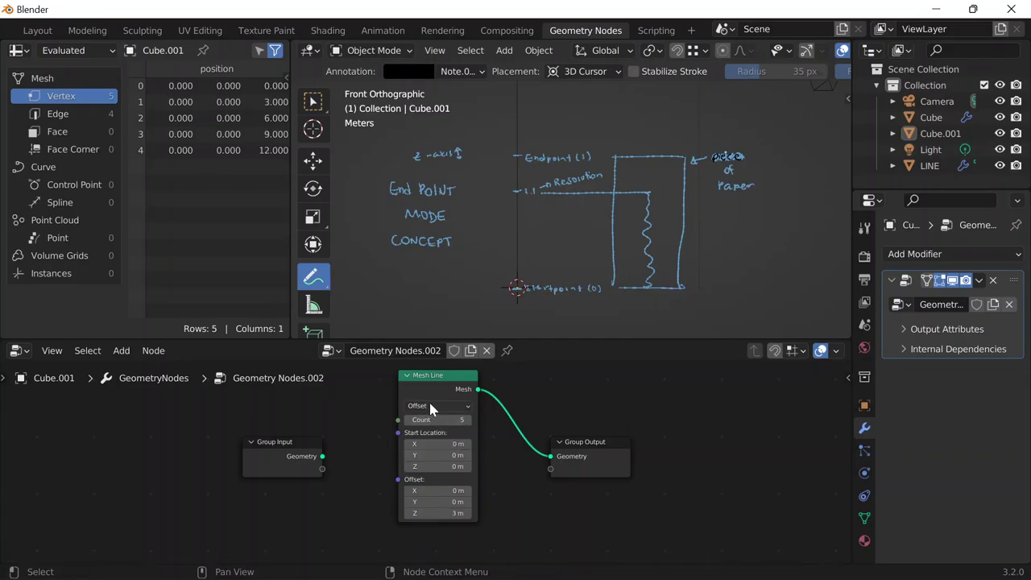
Change the Mesh Line node's mode from Offset back to End Points
left_click(431, 407)
left_click(433, 420)
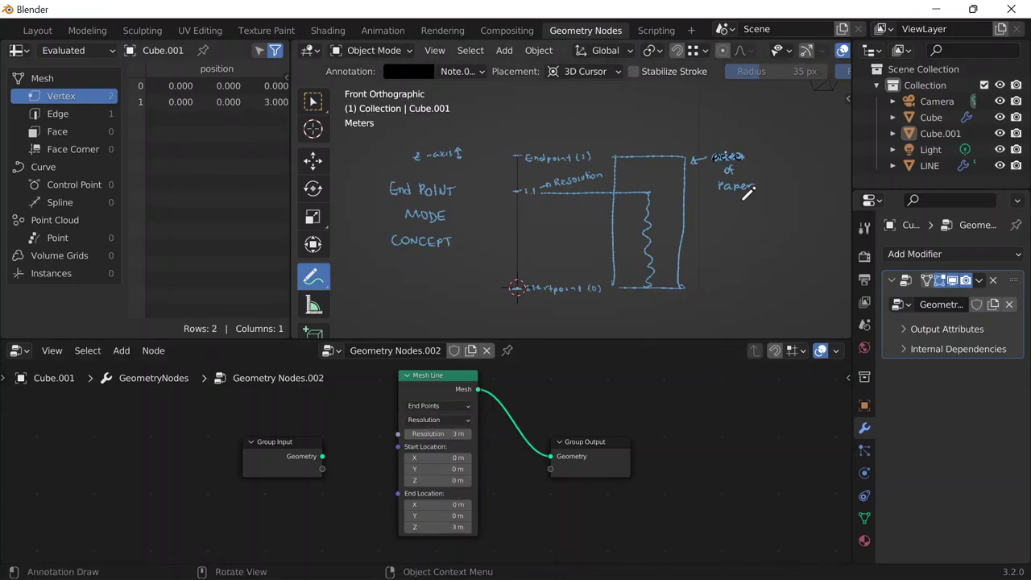
scroll(749, 202, "up", 2)
scroll(749, 203, "down", 2)
Collapse the spreadsheet to widen the 3D viewport, and frame the annotated End Point concept drawing above the enlarged node graph
left_click(51, 32)
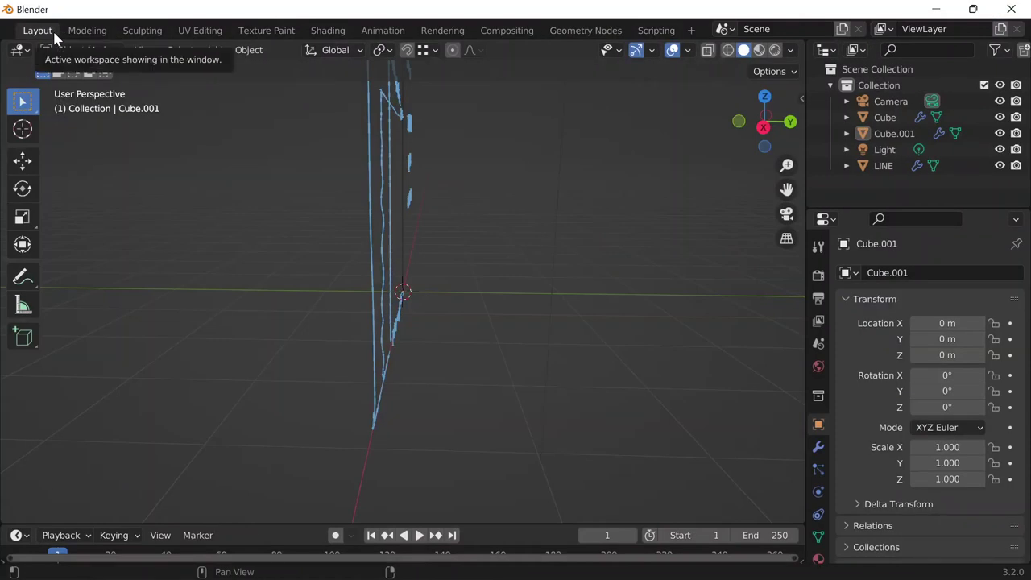
left_click(582, 32)
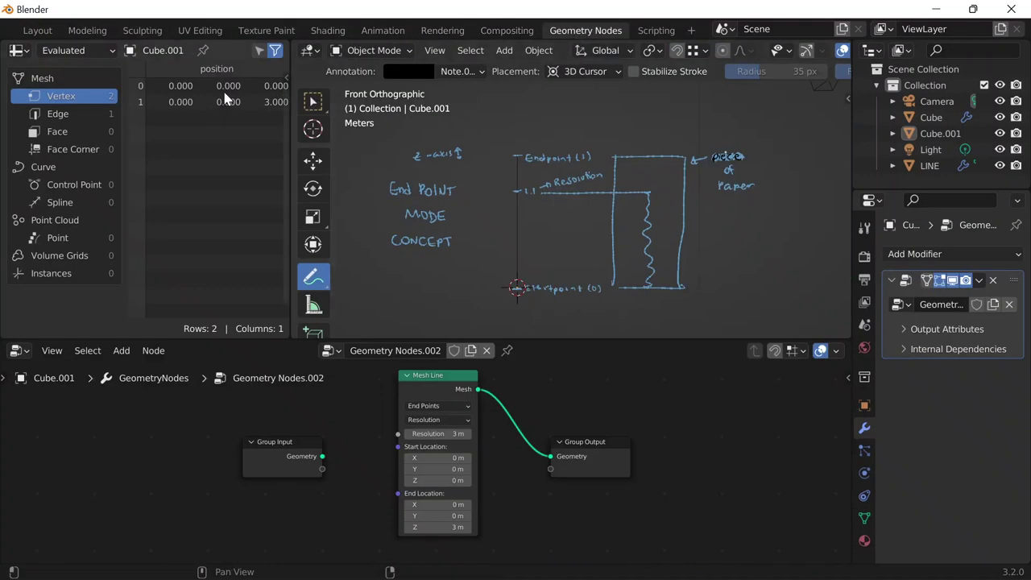
left_click_drag(287, 63, 10, 63)
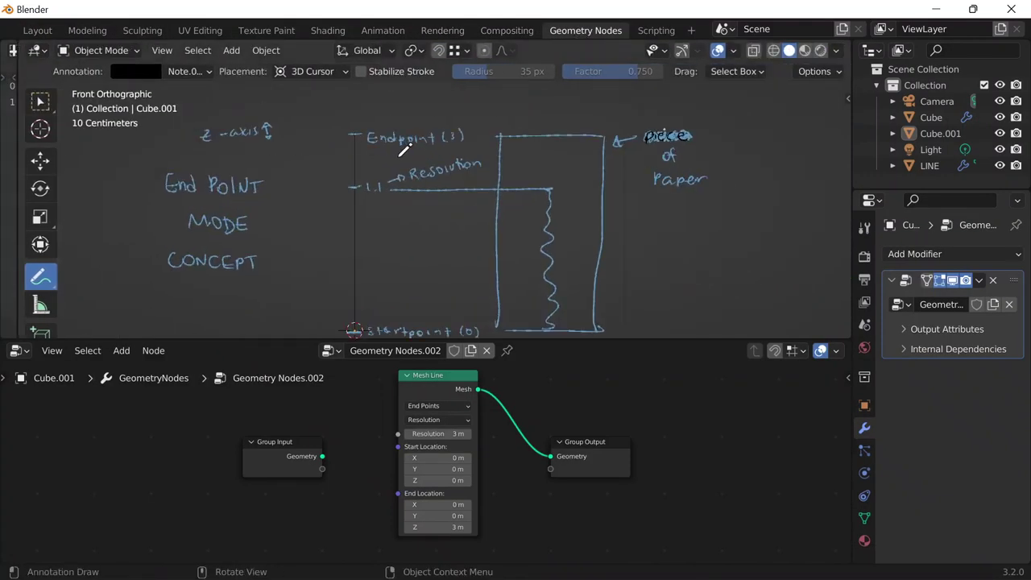
scroll(800, 245, "down", 1)
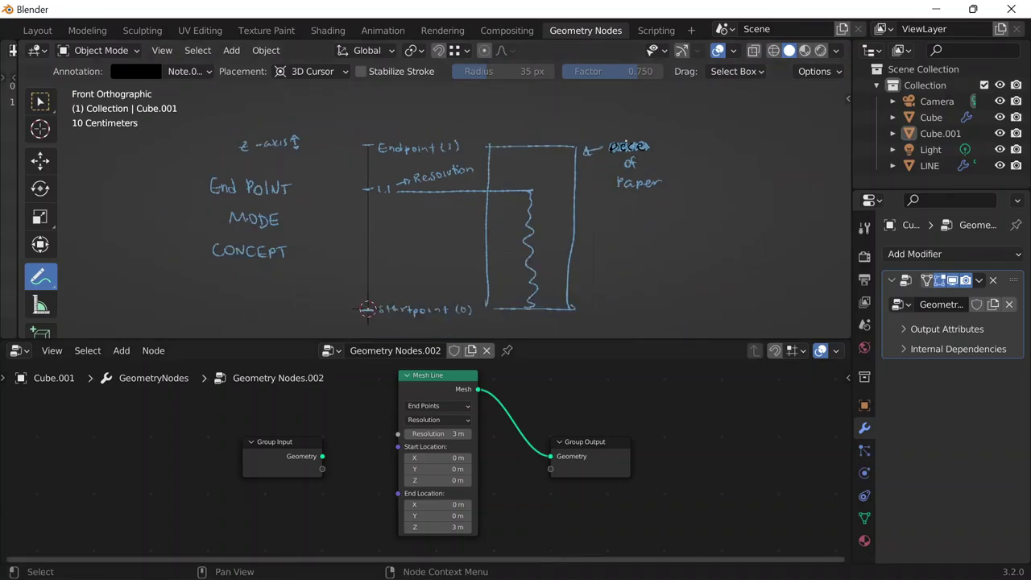
scroll(505, 522, "up", 2)
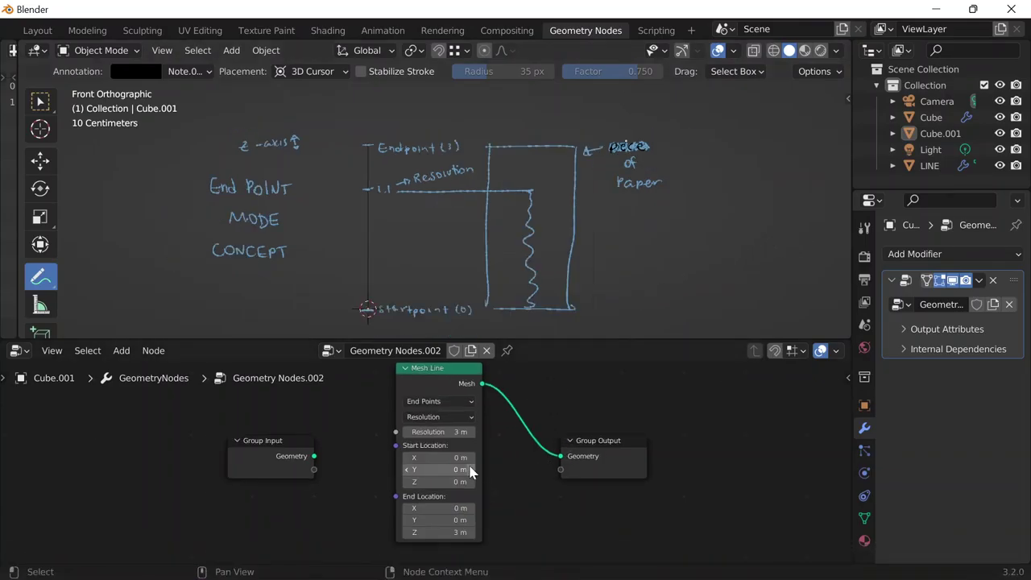
middle_click_drag(569, 419, 545, 428)
mouse_move(602, 566)
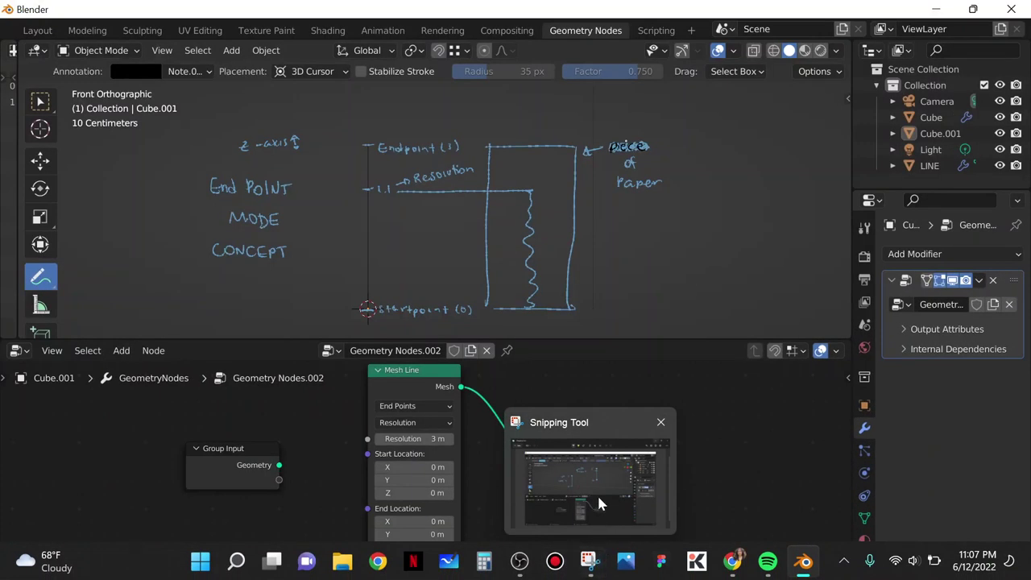
left_click(597, 493)
left_click(937, 13)
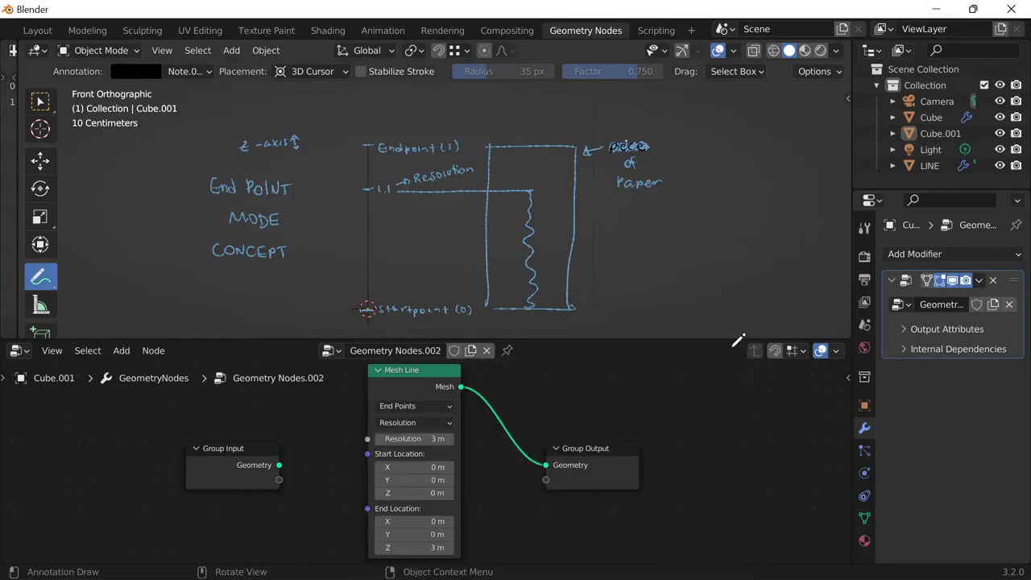
Switch to Chrome and show the Blender Library gallery in Notion
mouse_move(778, 574)
mouse_move(733, 564)
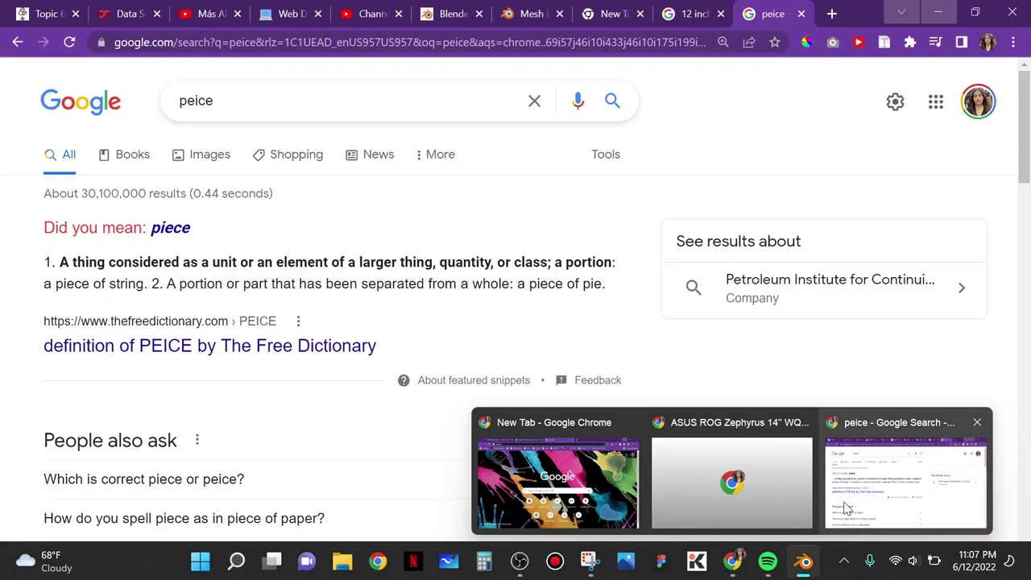
left_click(845, 506)
left_click(500, 13)
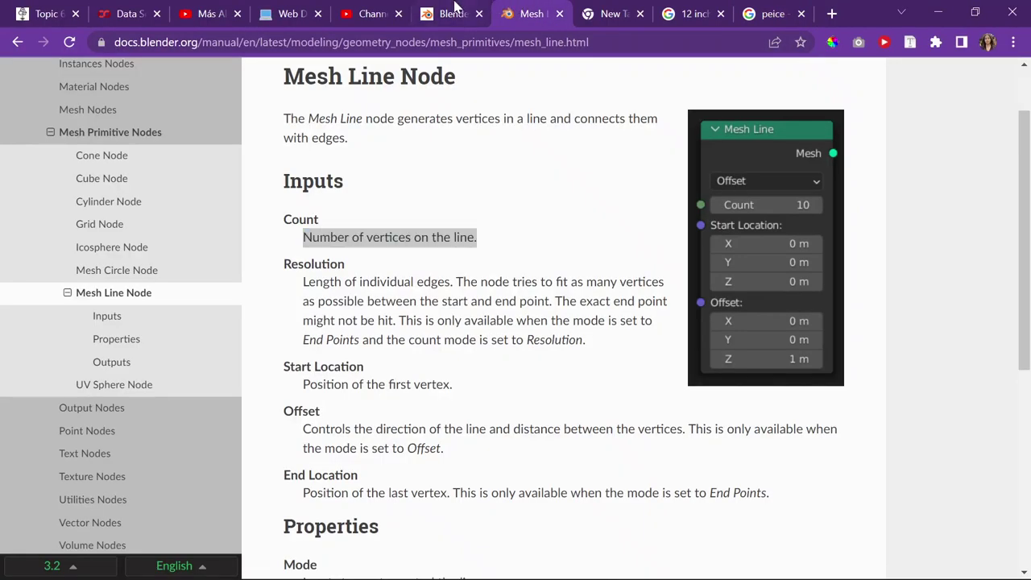
left_click(456, 10)
scroll(298, 302, "up", 1)
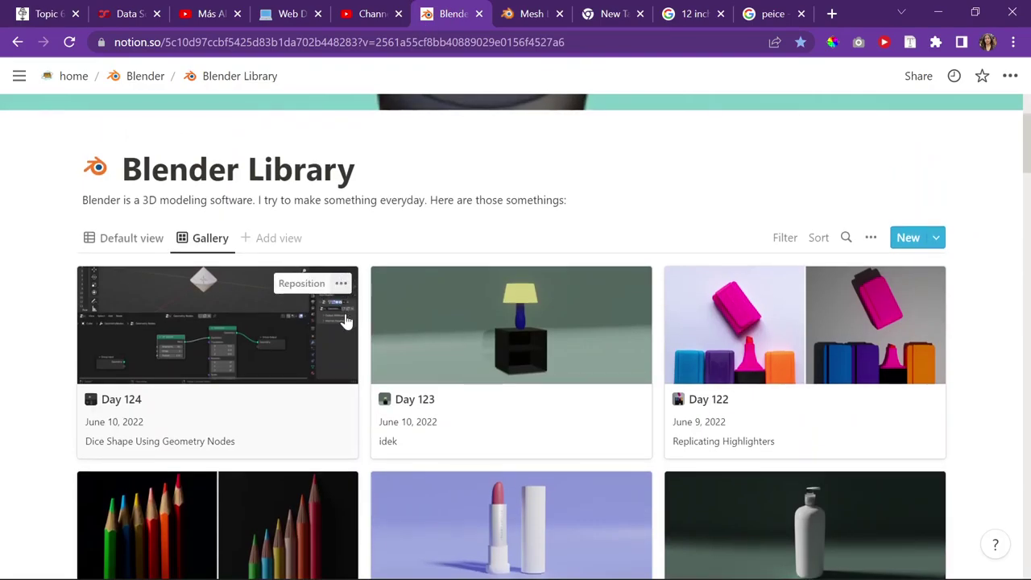
Duplicate the Day 124 entry in the Blender Library gallery and rename the copy Day 125
left_click(341, 283)
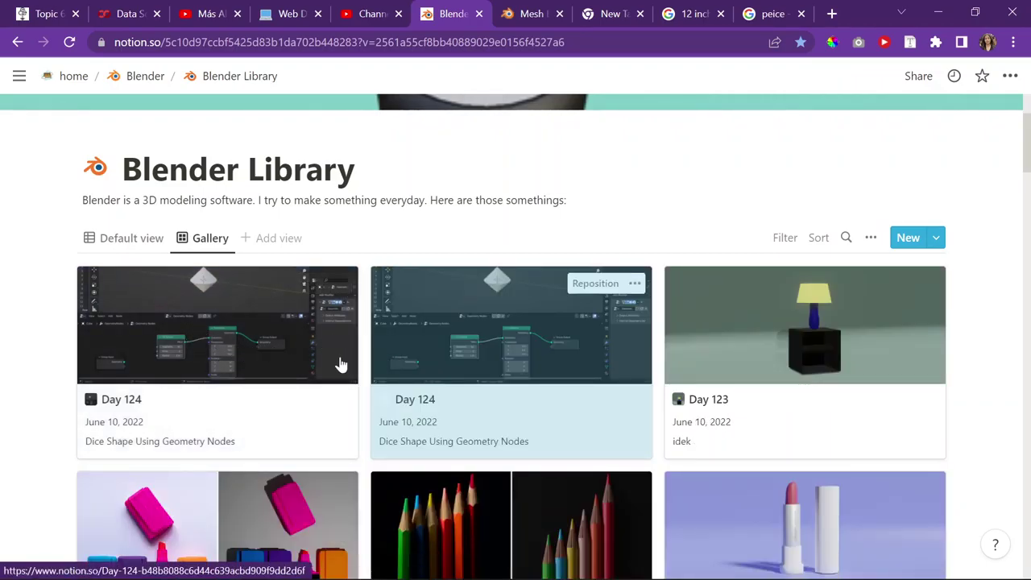
left_click(285, 363)
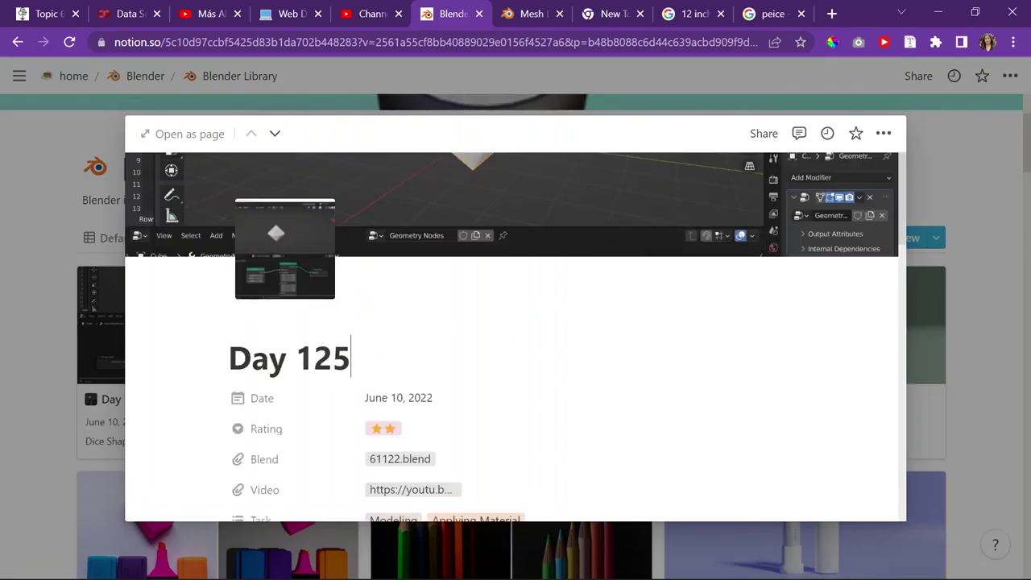
Set the Day 125 entry's date to June 12, 2022, and close the entry
scroll(399, 332, "down", 2)
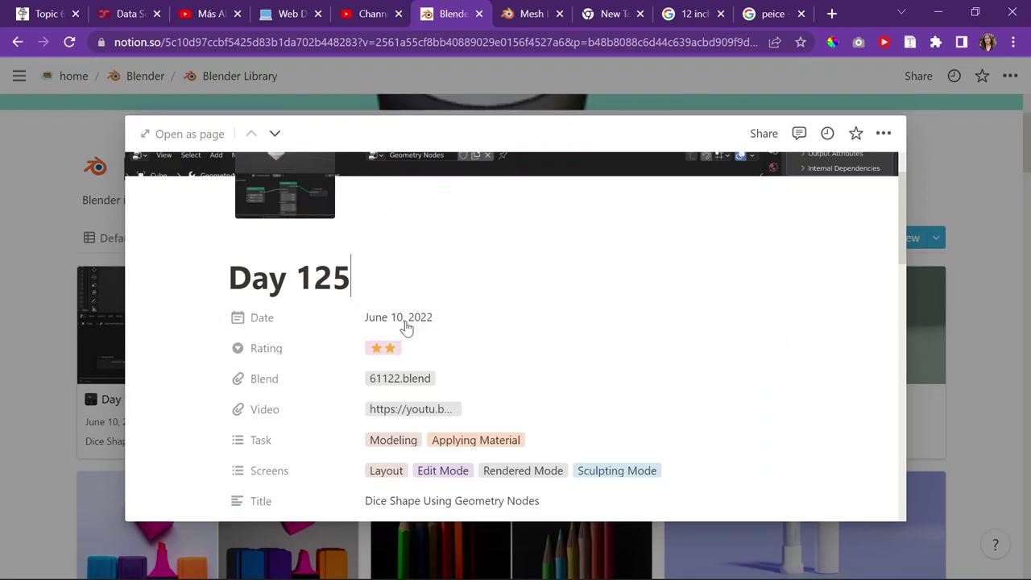
left_click(405, 319)
left_click(389, 289)
left_click(104, 344)
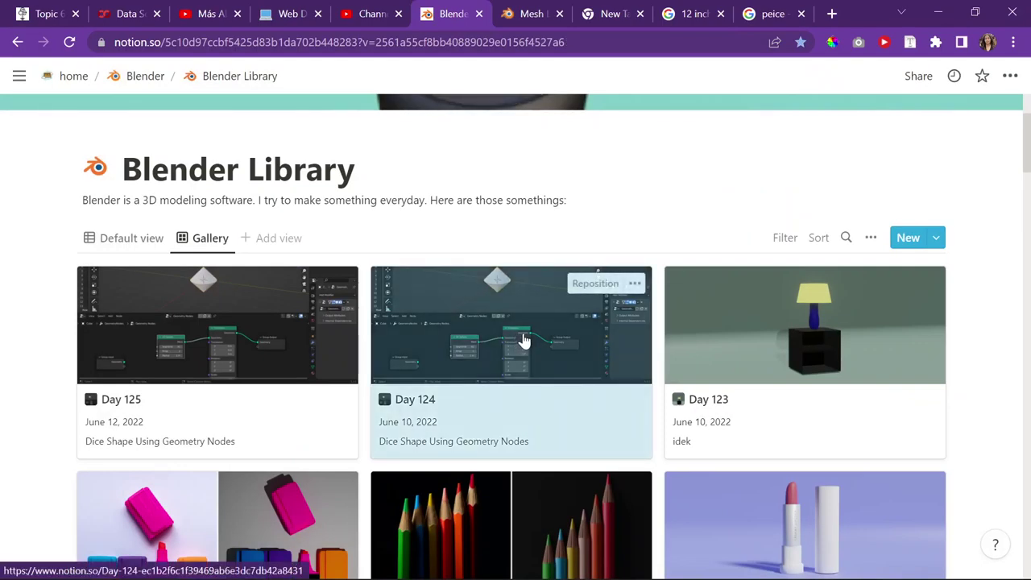
Set the Day 124 entry's date to June 11, 2022, and close the entry
left_click(522, 341)
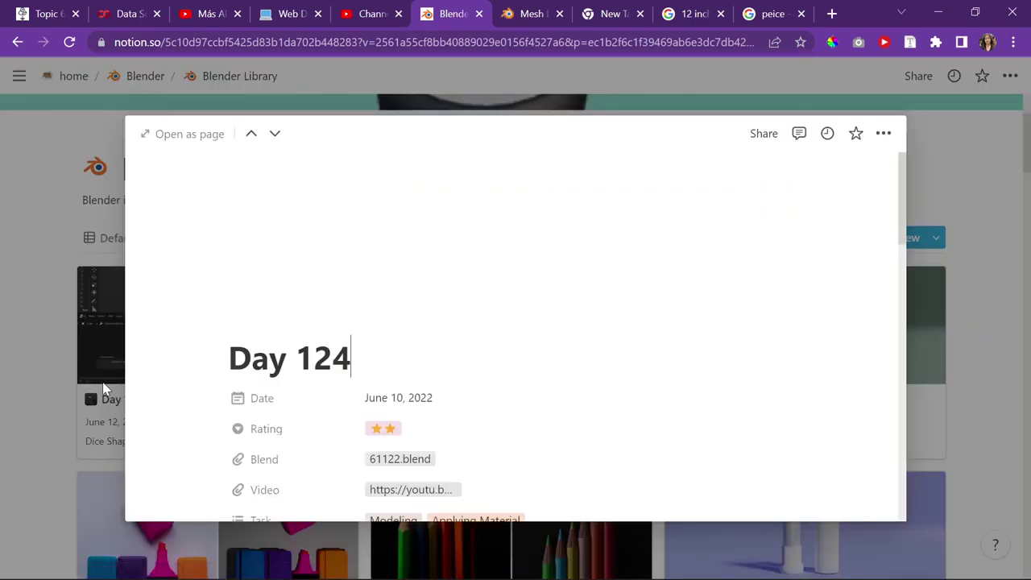
left_click(146, 380)
scroll(249, 392, "down", 4)
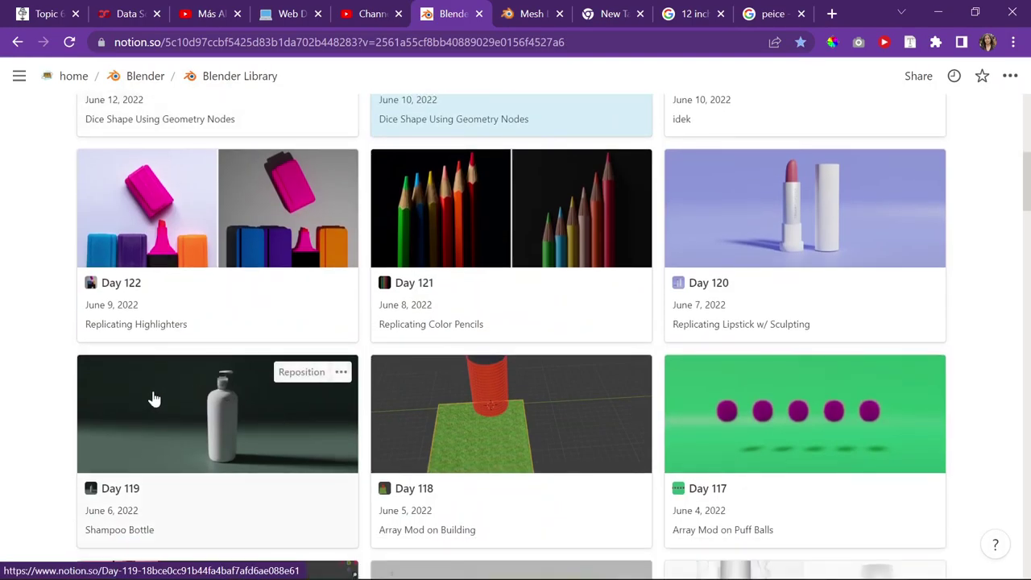
scroll(227, 298, "up", 2)
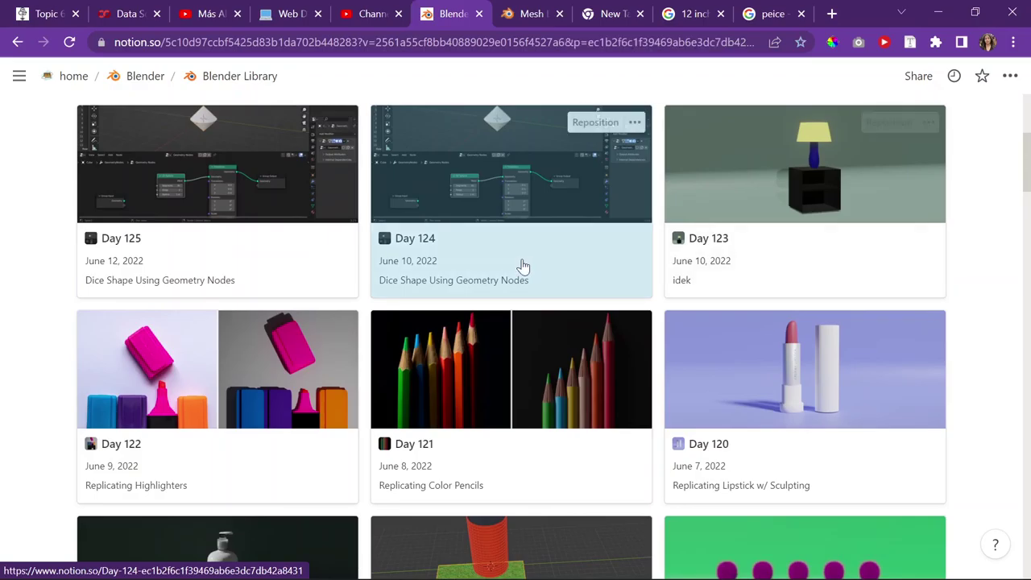
left_click(508, 272)
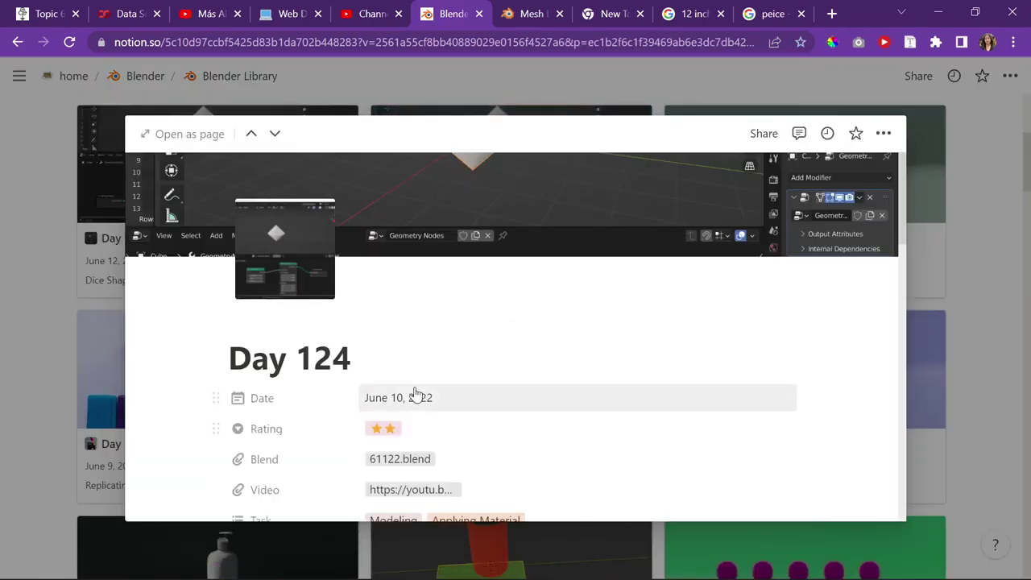
left_click(414, 394)
left_click(544, 265)
left_click(224, 322)
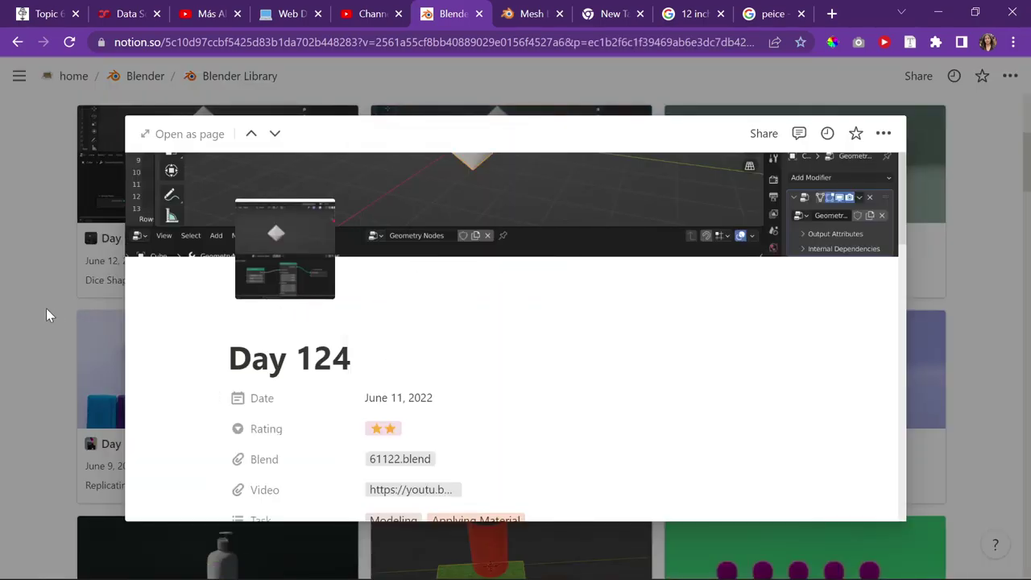
key("Escape")
Remove the cover image and the page icon from the Day 125 entry
left_click(145, 246)
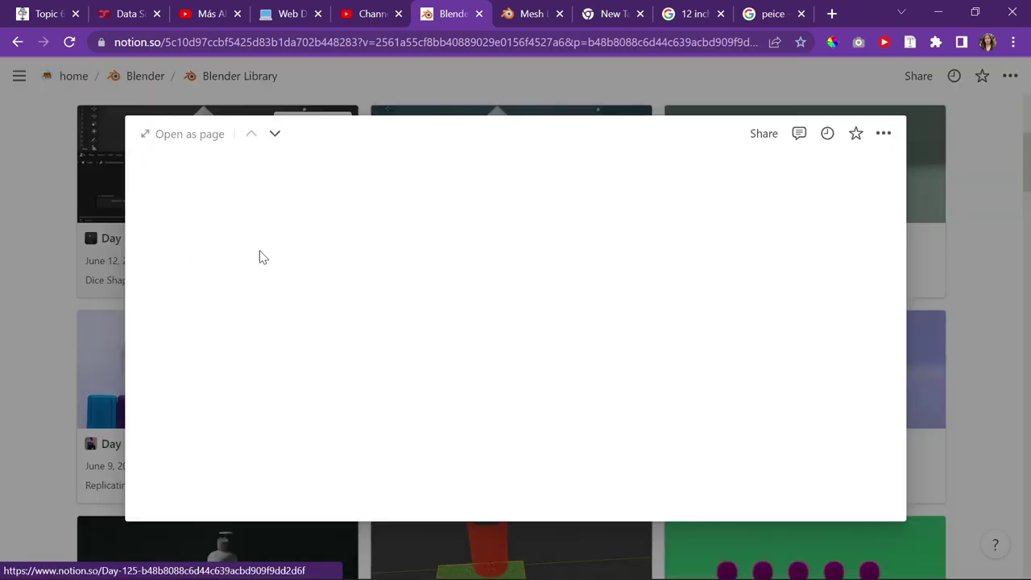
left_click(683, 242)
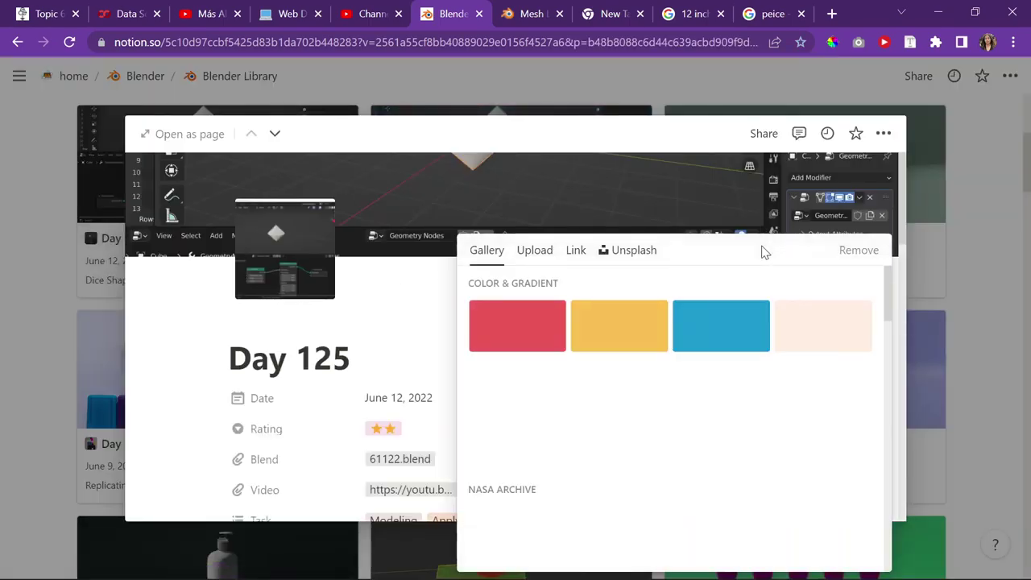
left_click(535, 250)
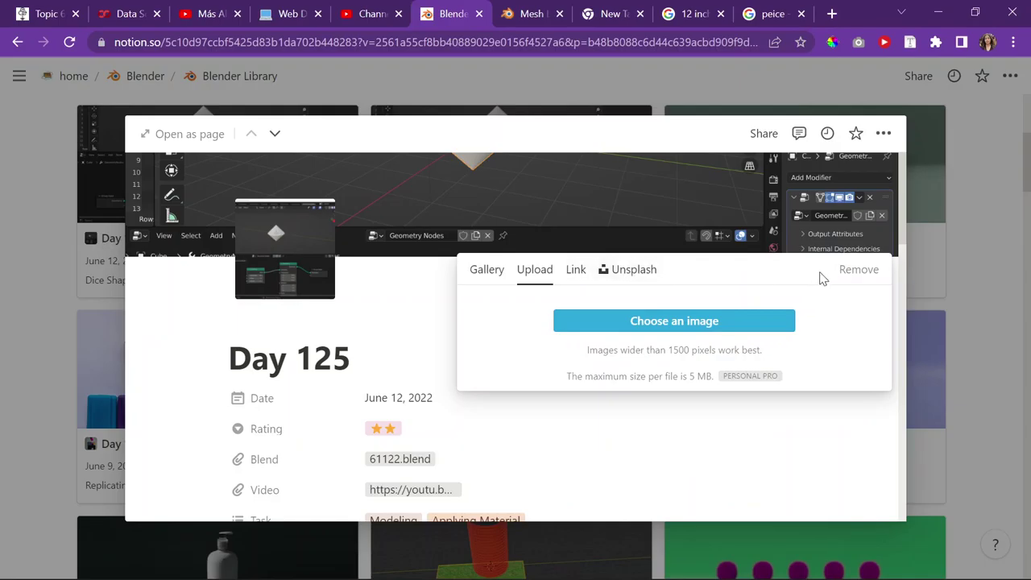
left_click(859, 271)
left_click(274, 307)
left_click(427, 302)
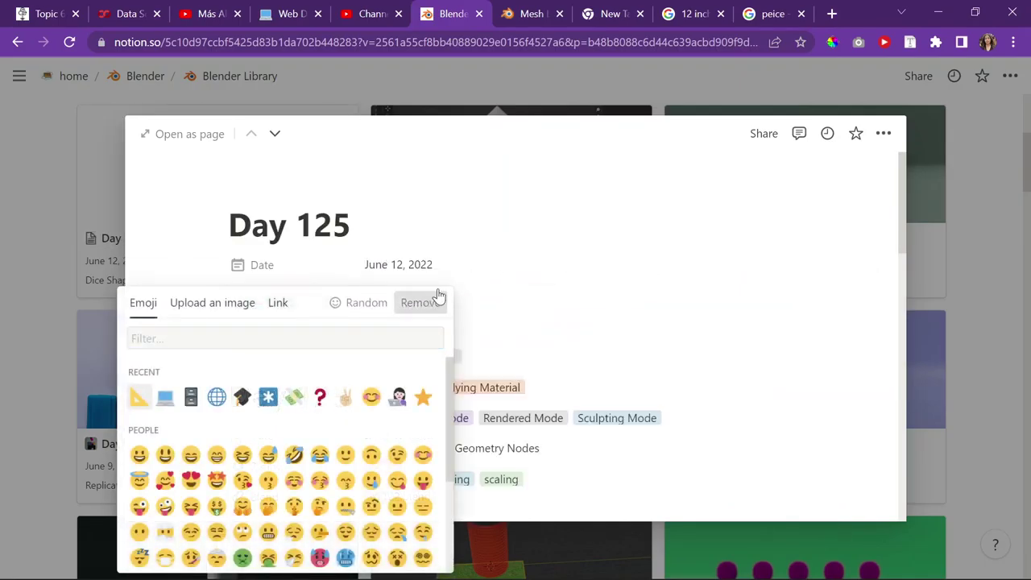
Delete the 61122.blend file from the Day 125 entry's Blend property
scroll(456, 283, "down", 4)
scroll(392, 274, "up", 4)
left_click(399, 328)
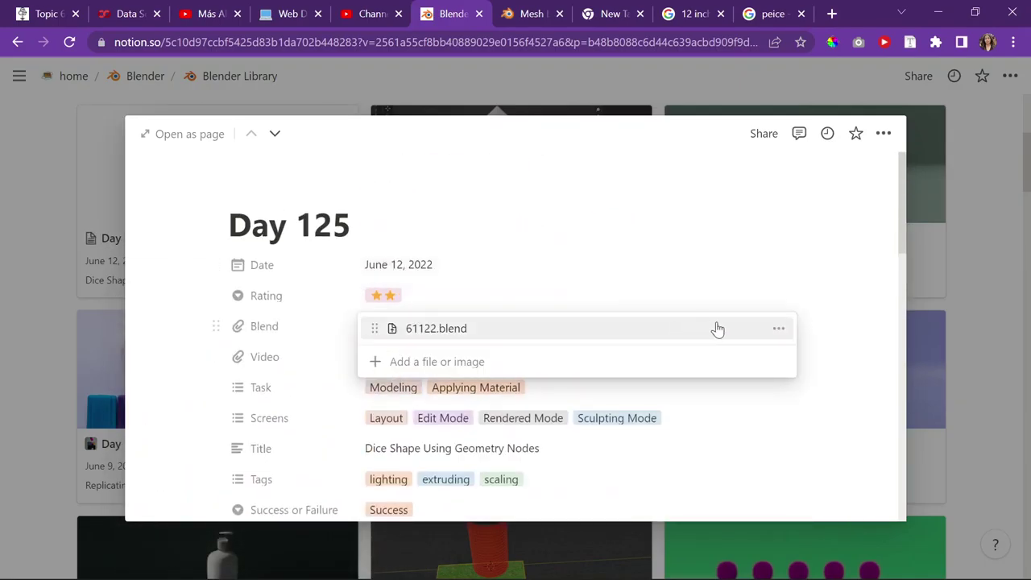
left_click(778, 333)
left_click(727, 423)
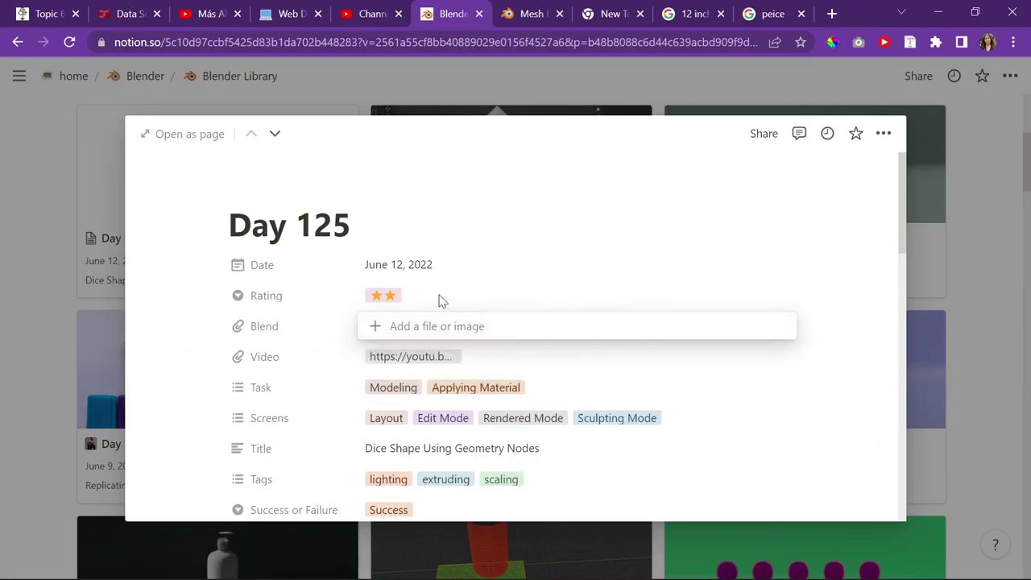
Set the Day 125 entry's rating to four stars
left_click(440, 299)
left_click(405, 299)
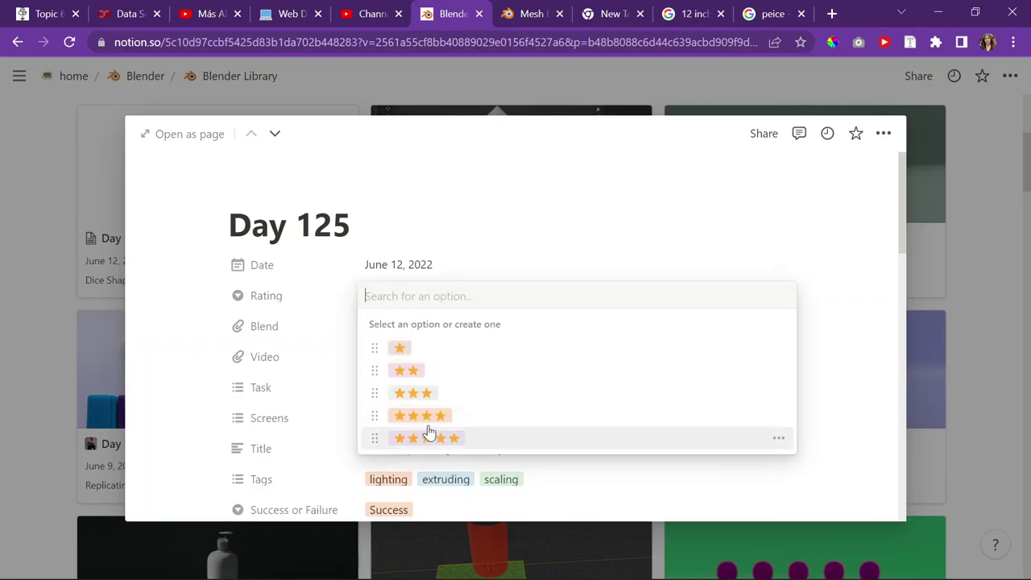
left_click(419, 414)
Delete the YouTube link from the Day 125 entry's Video property
scroll(462, 325, "down", 1)
left_click(430, 274)
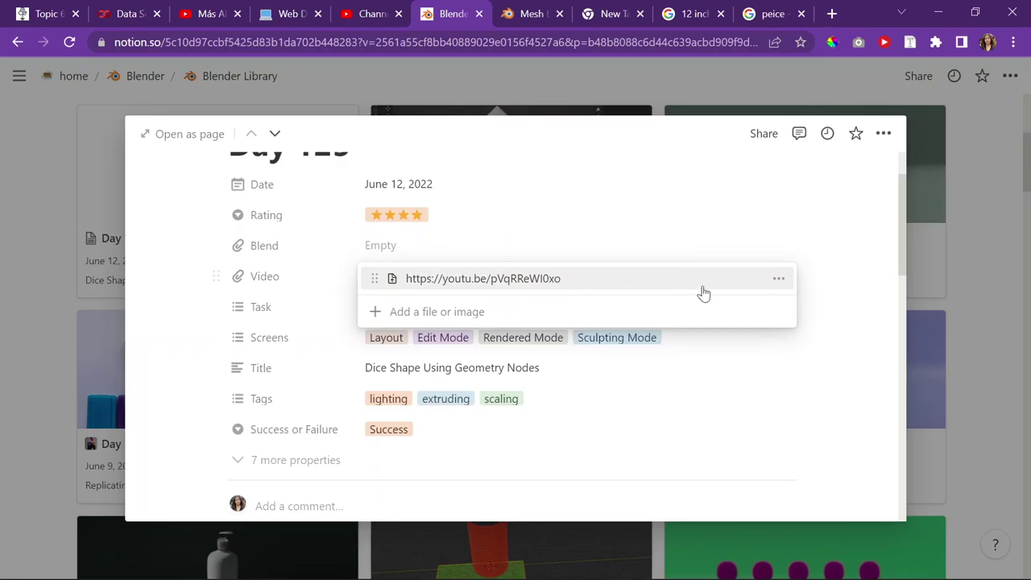
left_click(778, 278)
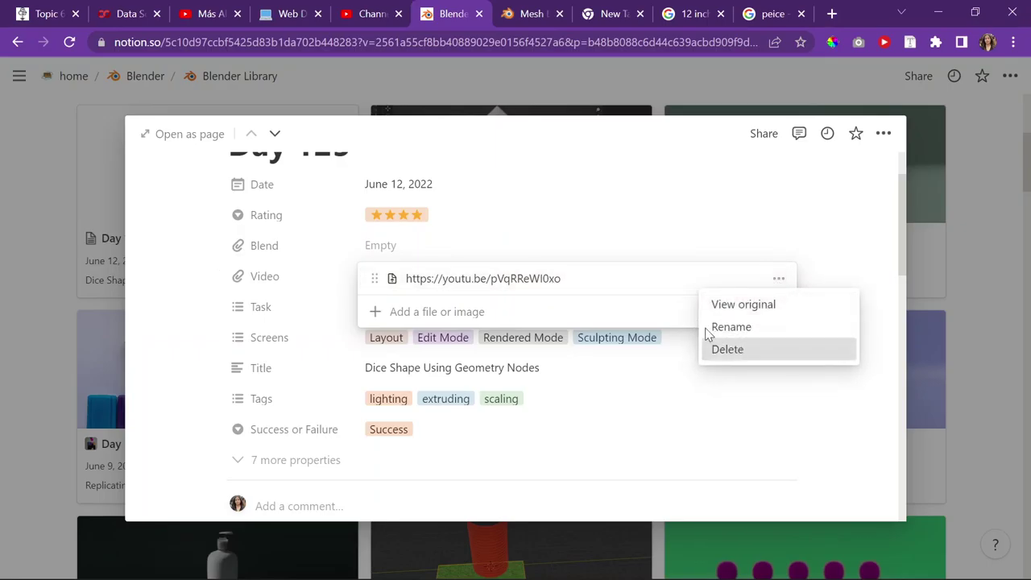
left_click(728, 349)
left_click(419, 306)
Clear the text "Dice Shape Using Geometry Nodes" from the Day 125 entry's Title property
scroll(427, 298, "down", 1)
left_click(441, 288)
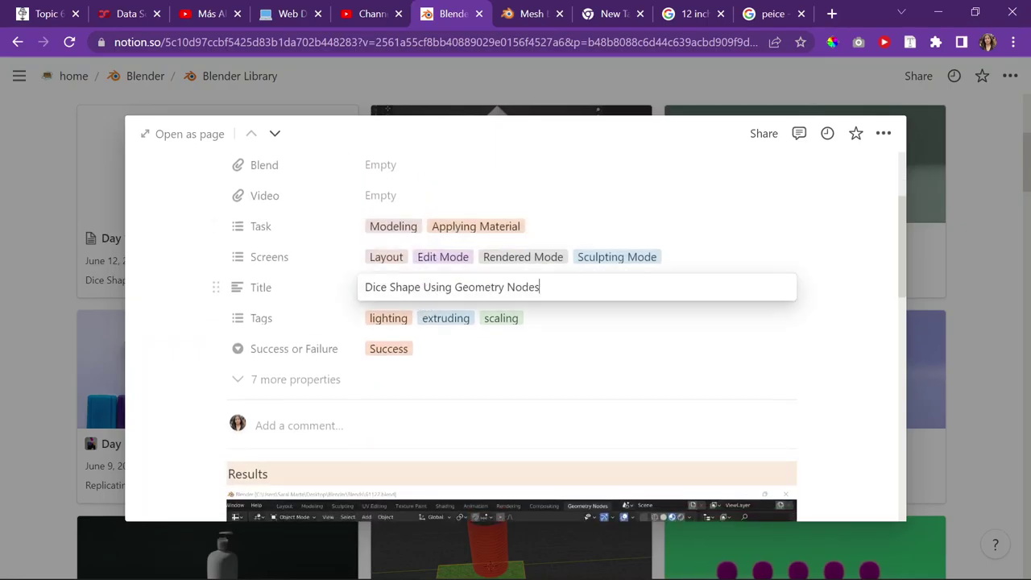
key("ctrl+a")
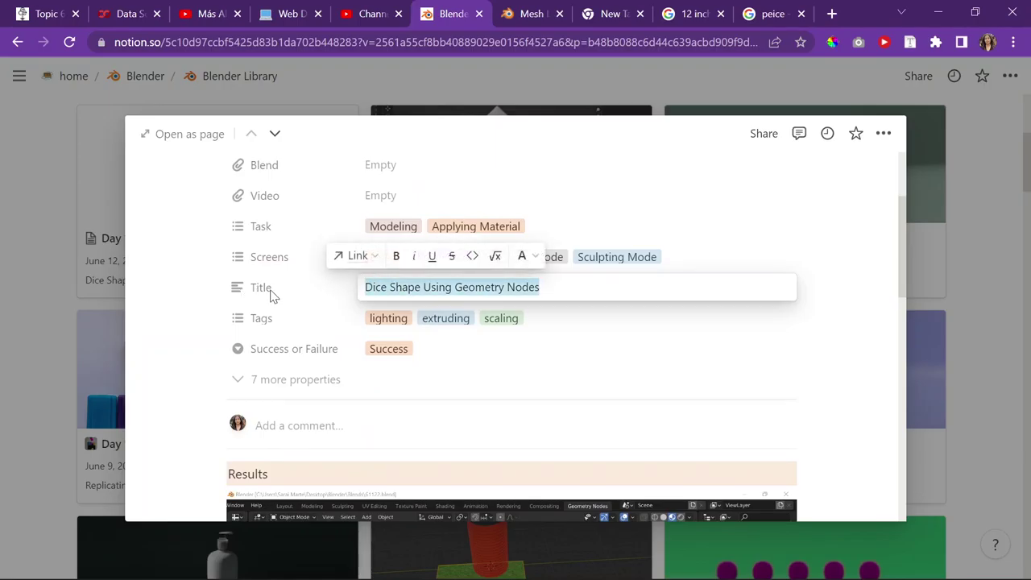
key("BackSpace")
key("Escape")
Empty the old embed in the Day 125 page body and paste the copied Blender screenshot at the page's end
scroll(314, 297, "down", 3)
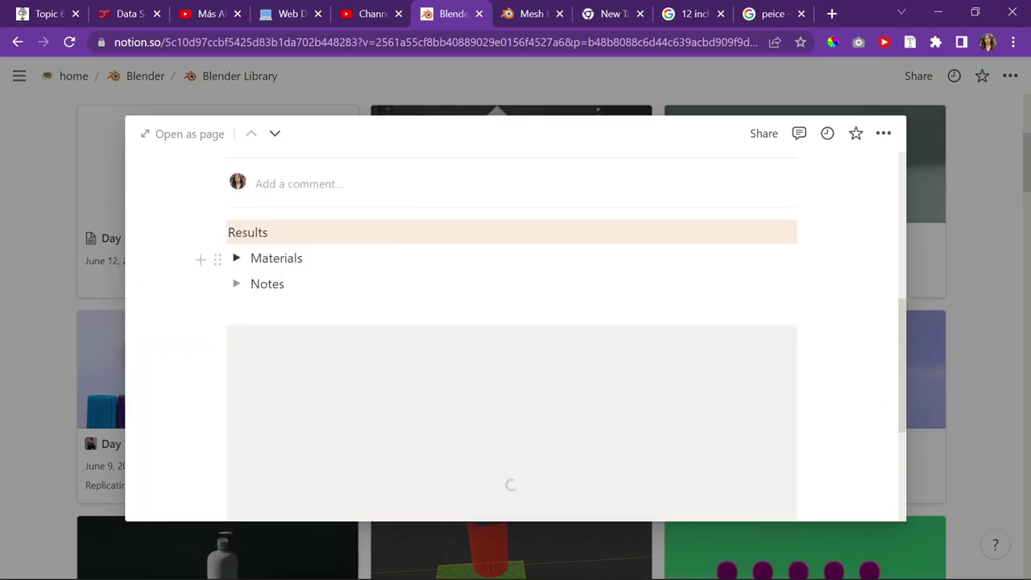
scroll(371, 350, "down", 2)
left_click(228, 444)
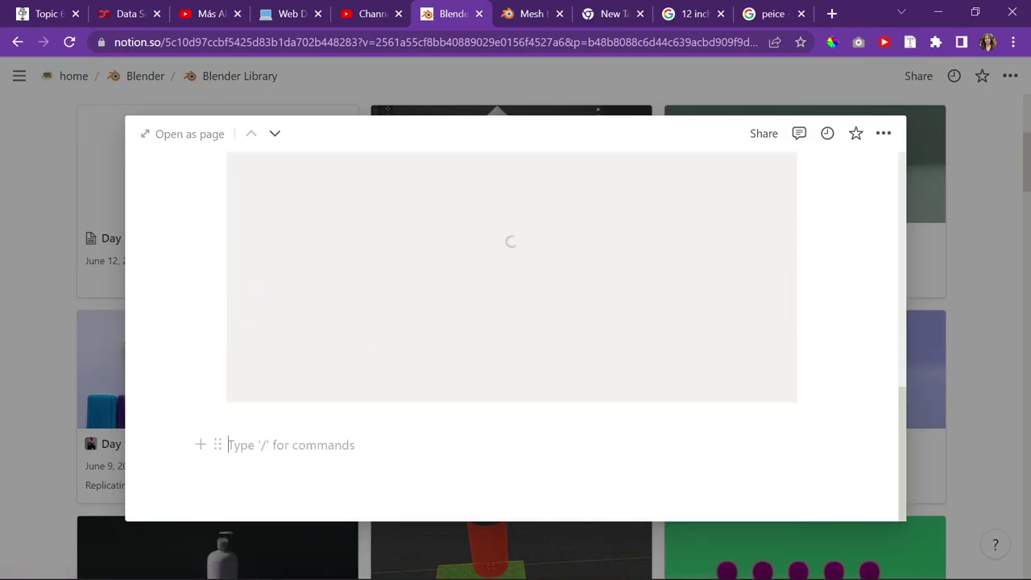
key("ctrl+z")
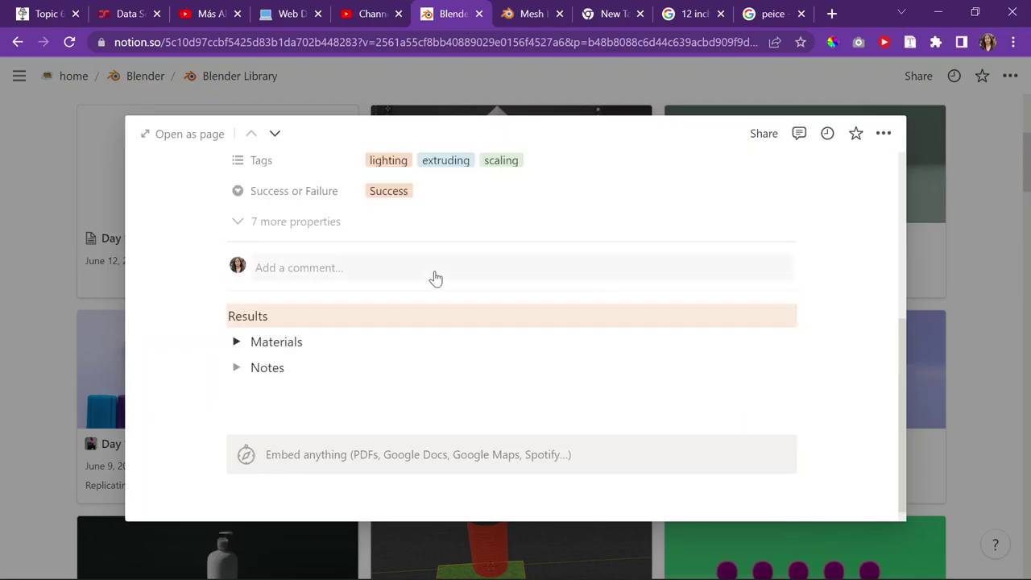
key("ctrl+v")
scroll(438, 418, "down", 2)
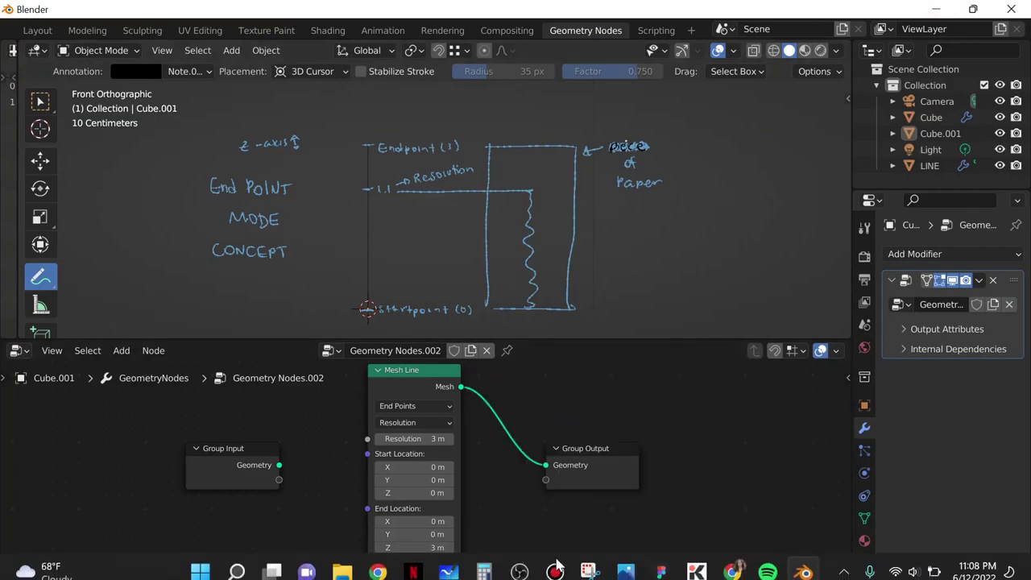
Capture the Blender window with the End Point Mode Concept drawing using Snipping Tool, and minimize both windows
left_click(594, 561)
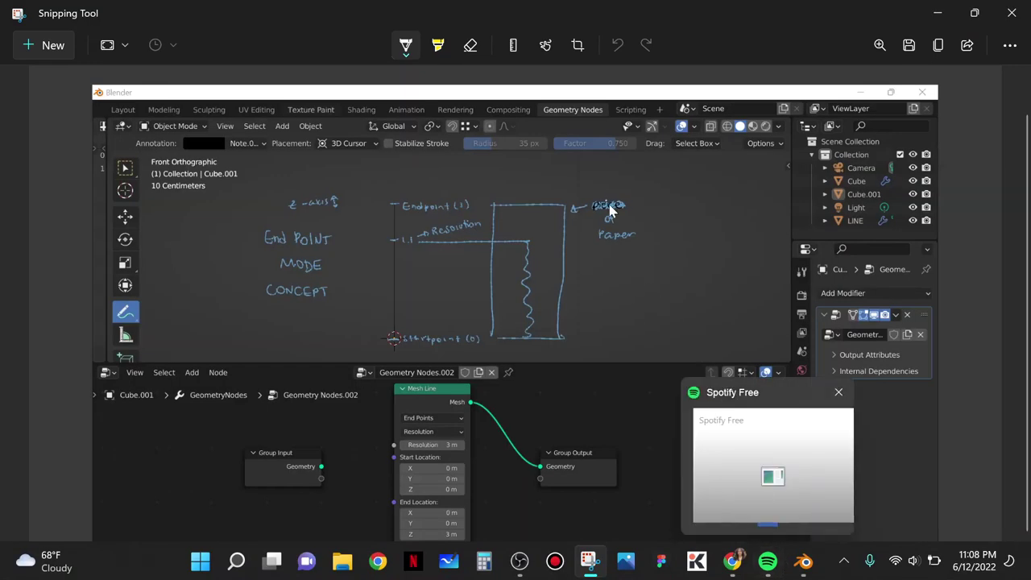
left_click(937, 13)
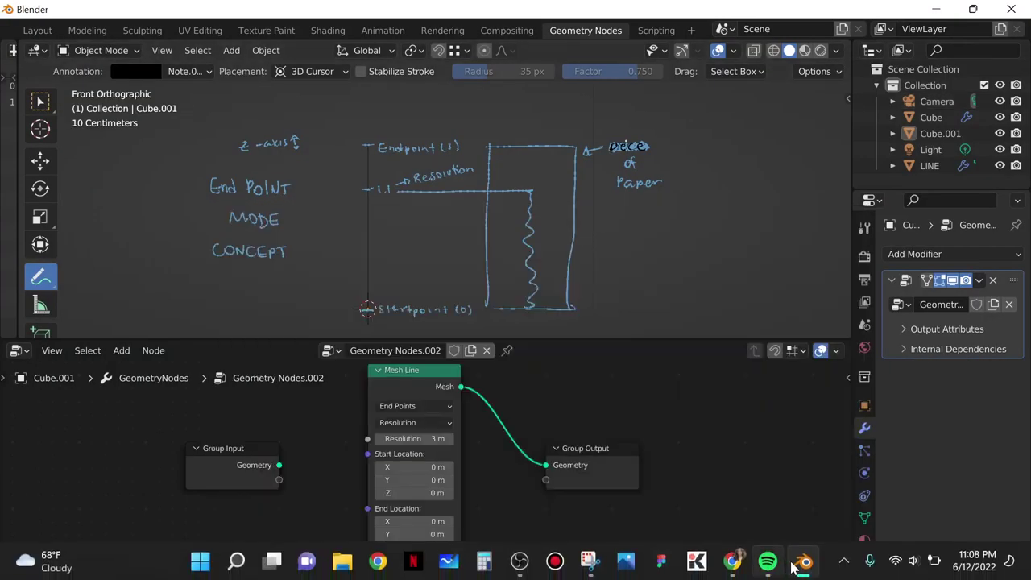
left_click(803, 561)
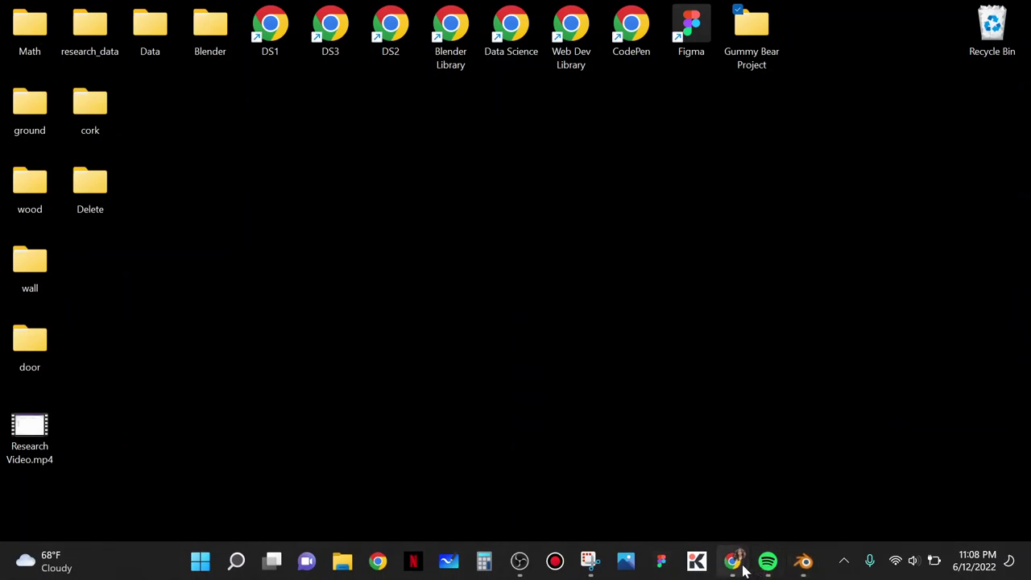
Return to the Day 125 entry in Notion and paste the End Point Mode Concept snip below the first screenshot
mouse_move(732, 563)
left_click(834, 477)
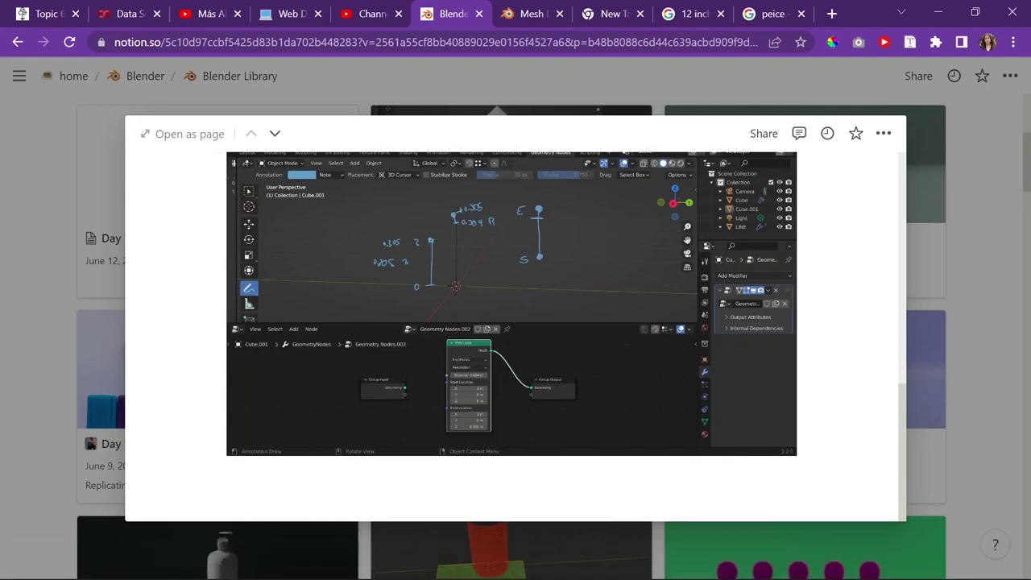
key("ctrl+v")
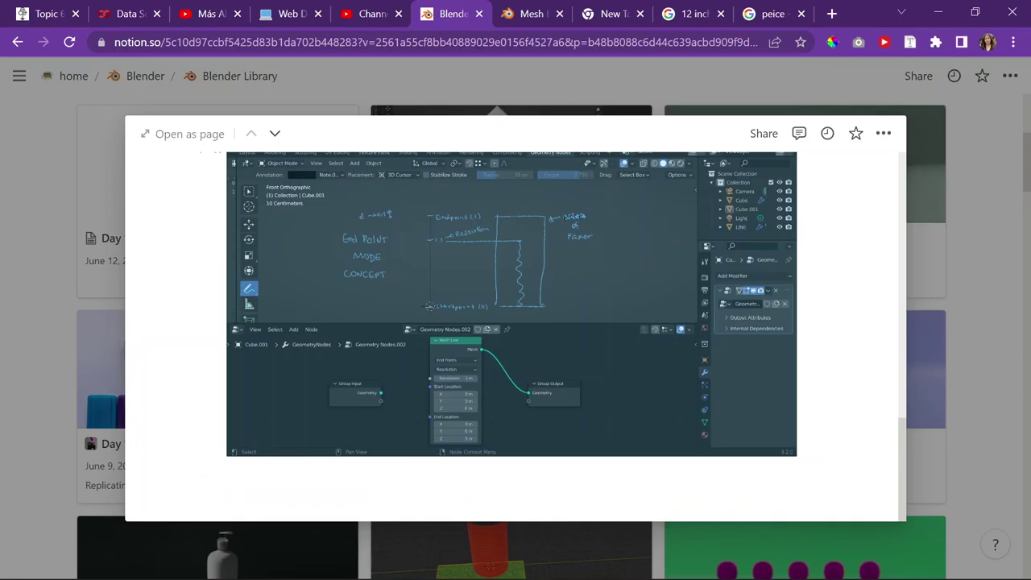
scroll(260, 278, "up", 7)
scroll(287, 276, "down", 4)
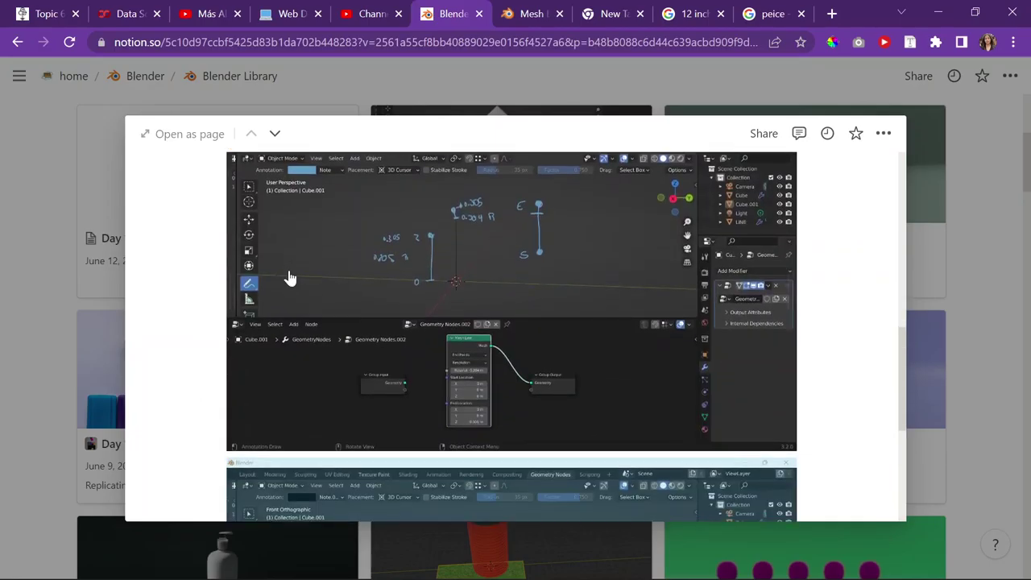
scroll(299, 281, "up", 10)
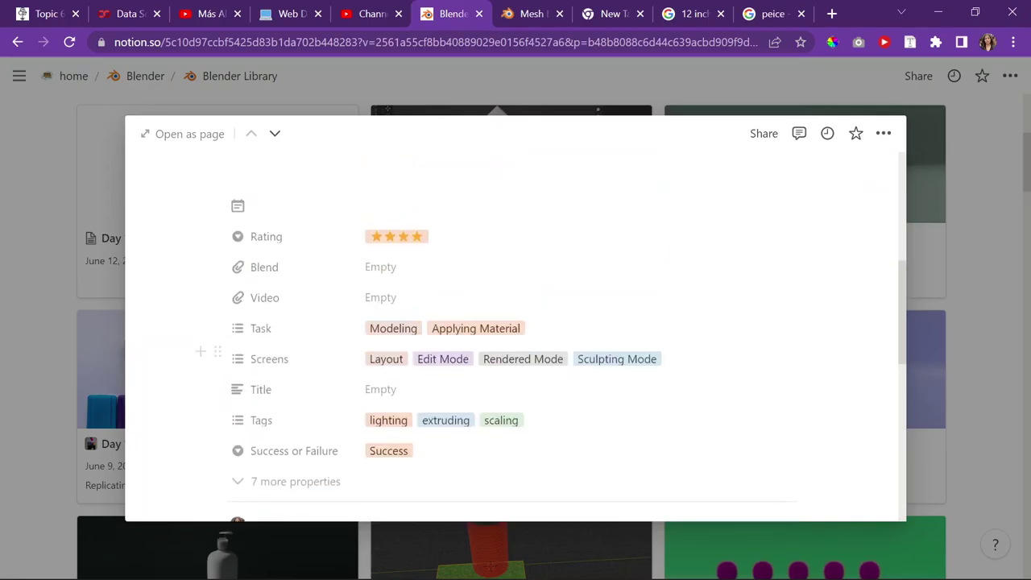
Switch back to Blender and set the Mesh Line node's mode to Offset
left_click(938, 13)
left_click(803, 561)
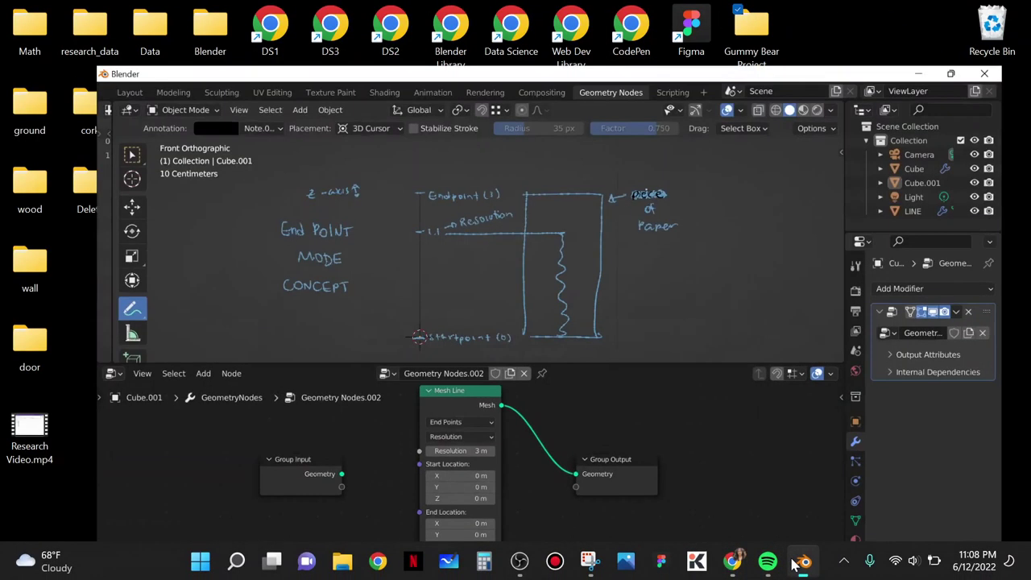
scroll(311, 205, "up", 3)
scroll(313, 204, "down", 3)
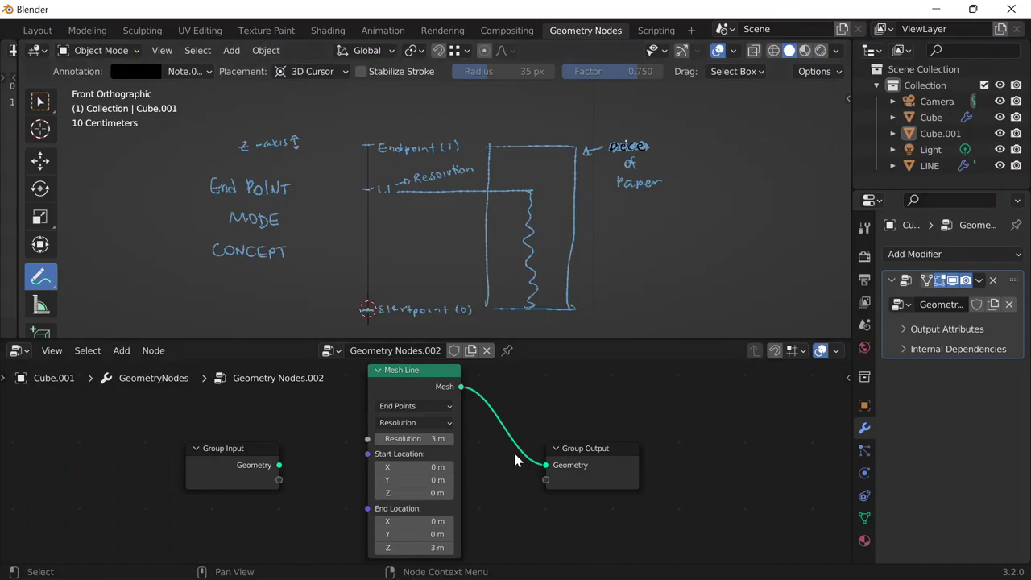
scroll(462, 389, "up", 1)
scroll(461, 391, "down", 2)
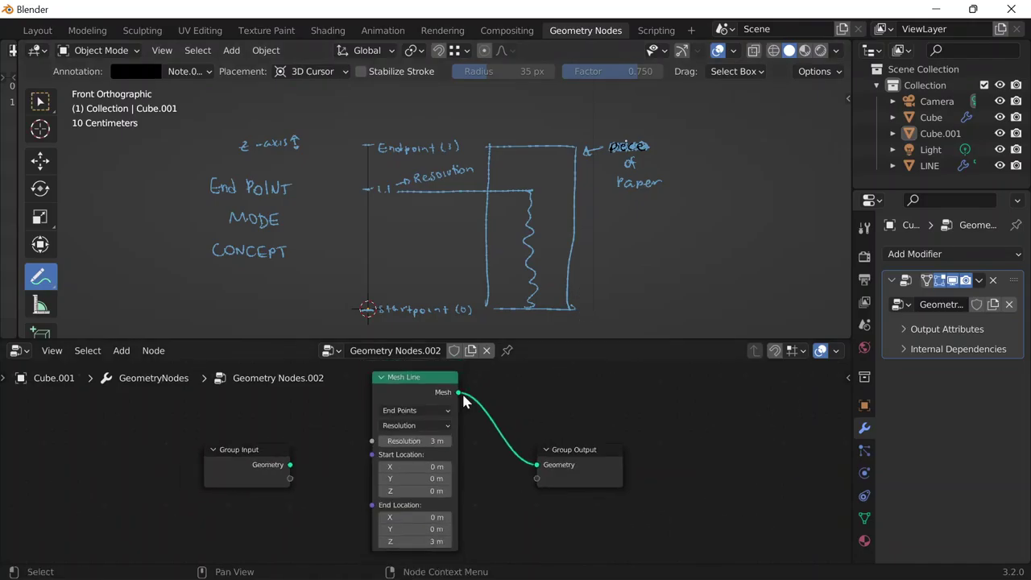
left_click(418, 411)
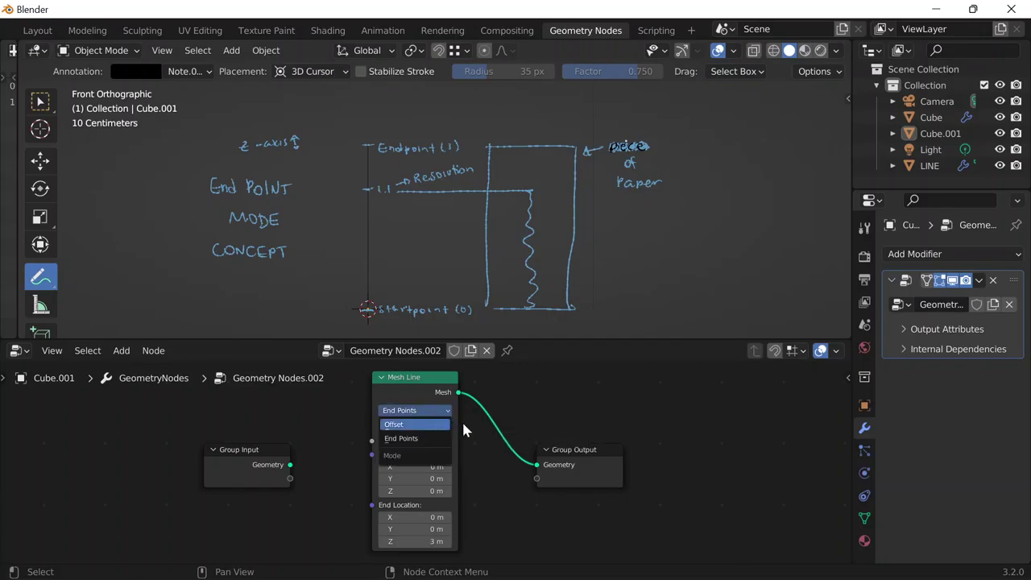
left_click(419, 438)
left_click(413, 411)
left_click(408, 425)
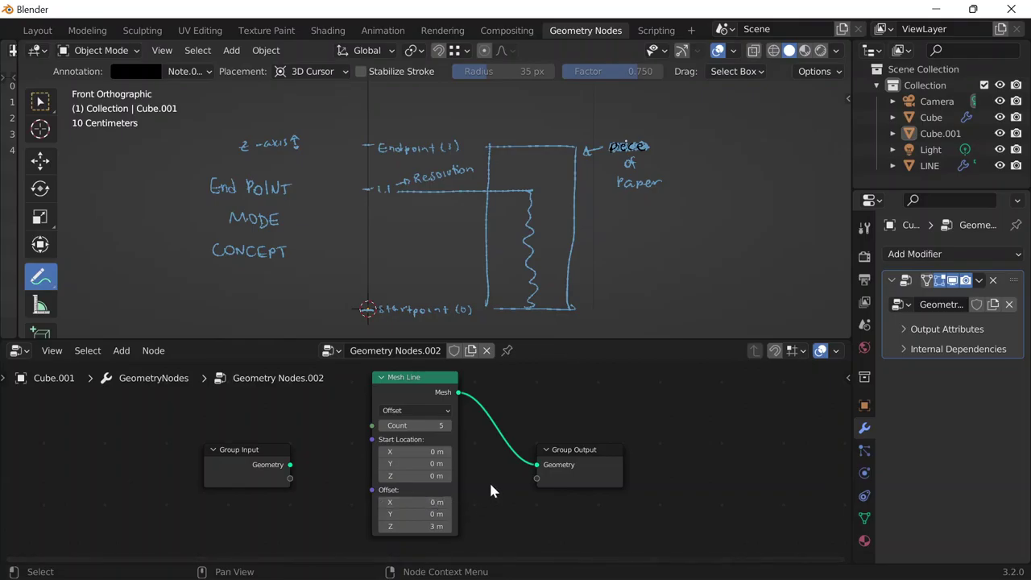
Switch the Mesh Line node to End Points mode and back to Offset to compare their settings
scroll(531, 225, "down", 5)
scroll(532, 224, "down", 4)
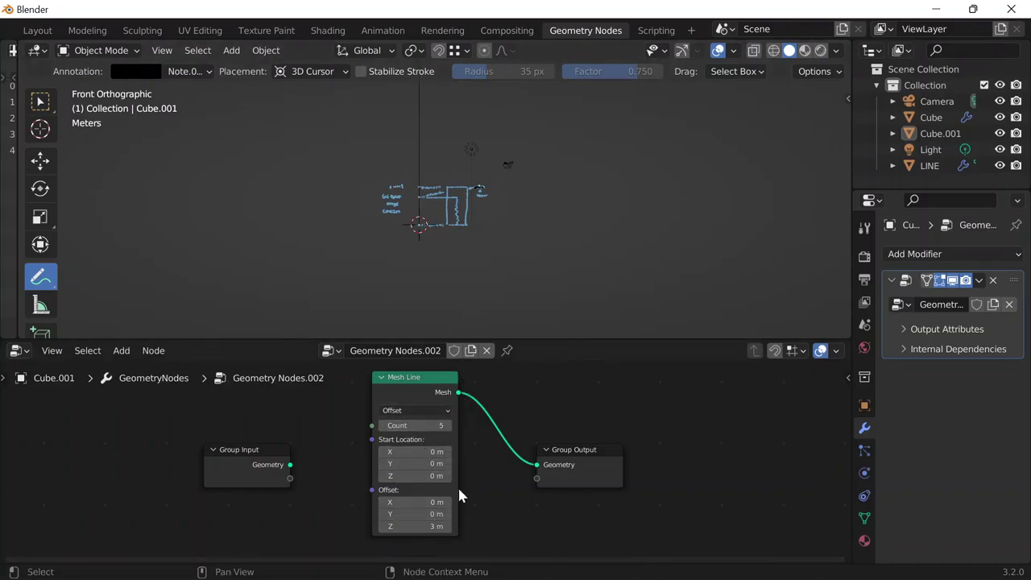
left_click(423, 410)
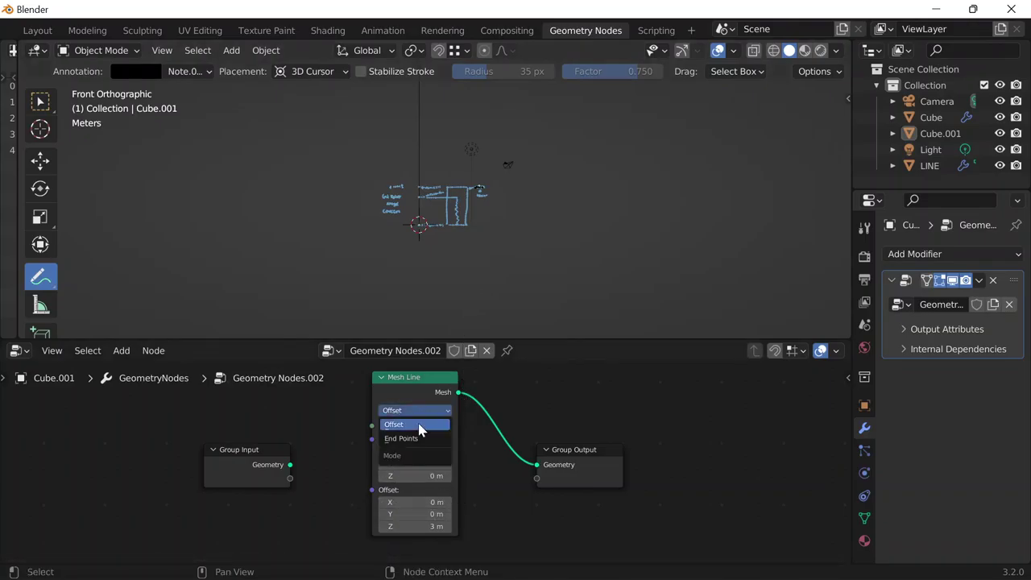
left_click(415, 435)
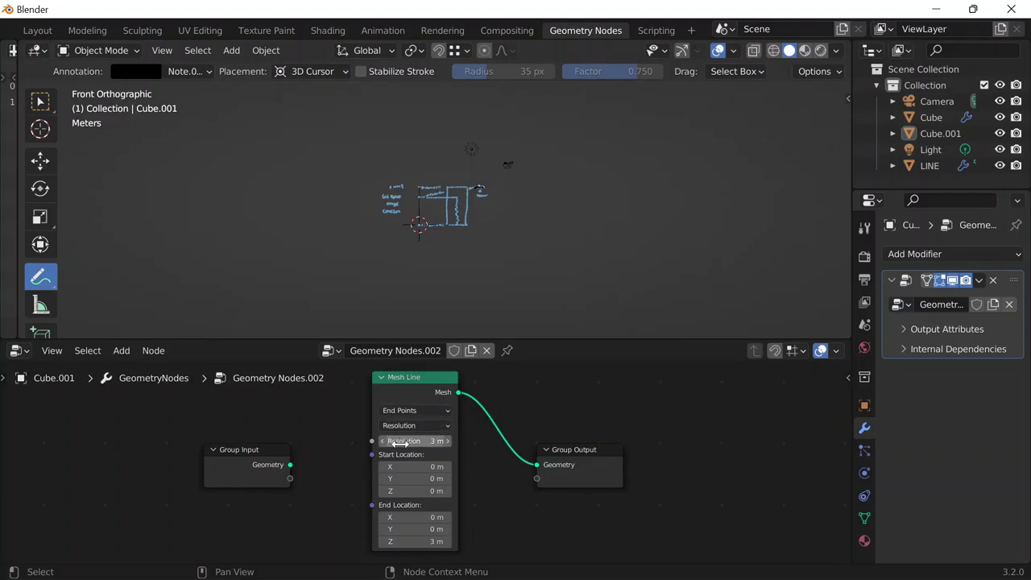
scroll(435, 185, "up", 4)
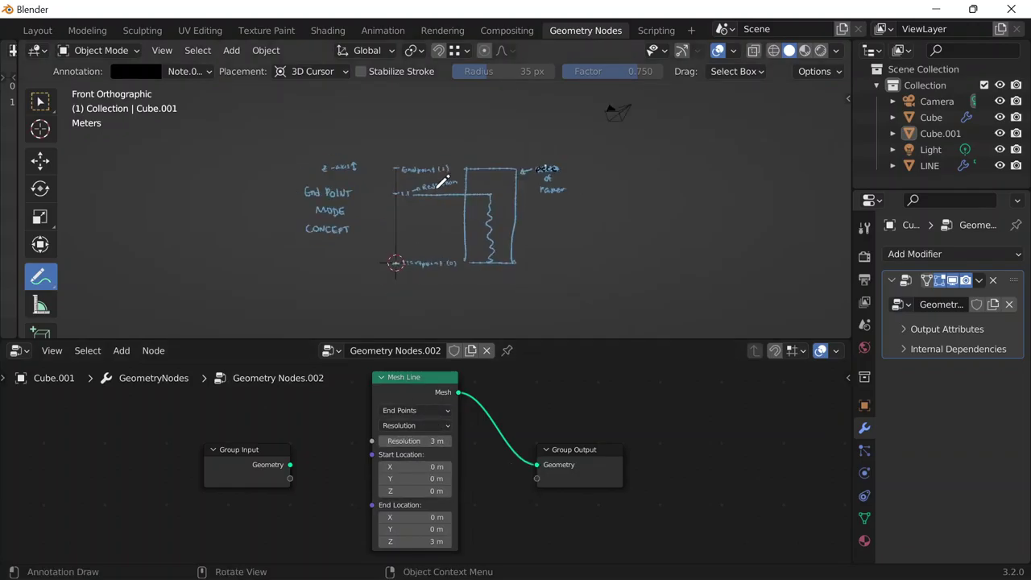
scroll(431, 191, "up", 1)
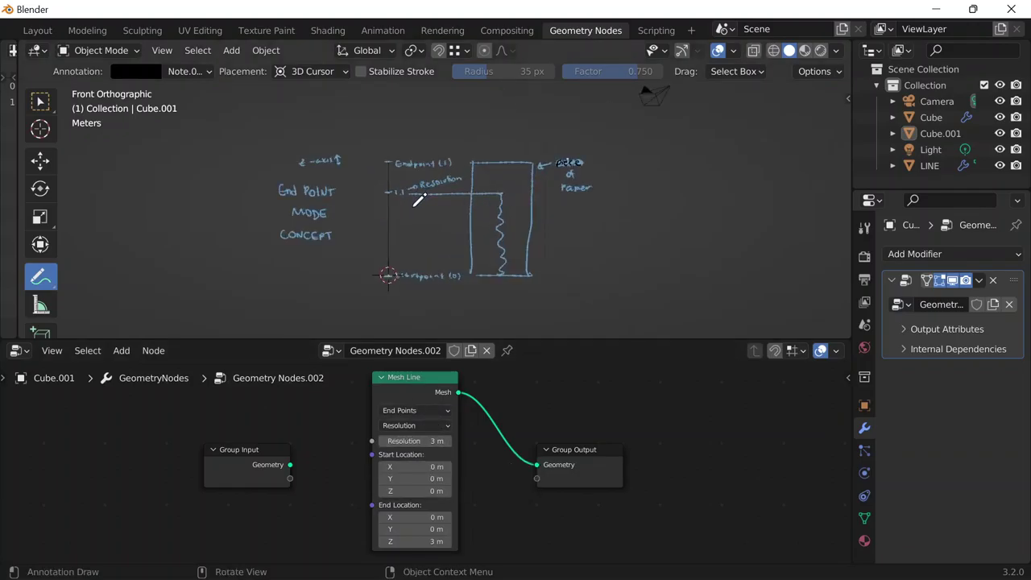
left_click(431, 410)
left_click(395, 424)
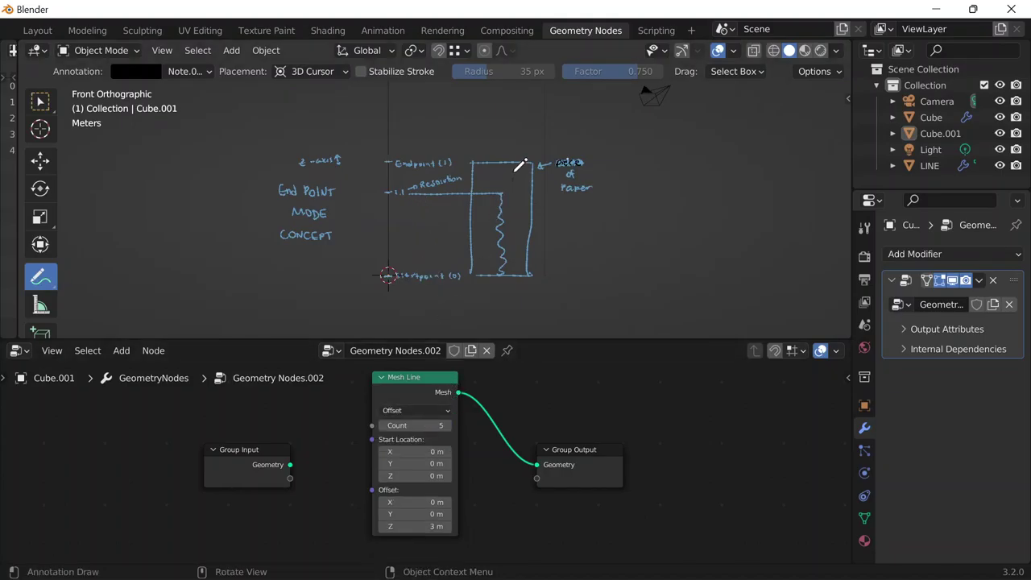
Move the Mesh Line node slightly downward in the node tree
scroll(515, 163, "down", 4)
scroll(511, 164, "up", 8)
scroll(508, 167, "down", 4)
left_click(440, 411)
scroll(593, 133, "up", 2)
scroll(568, 159, "down", 1)
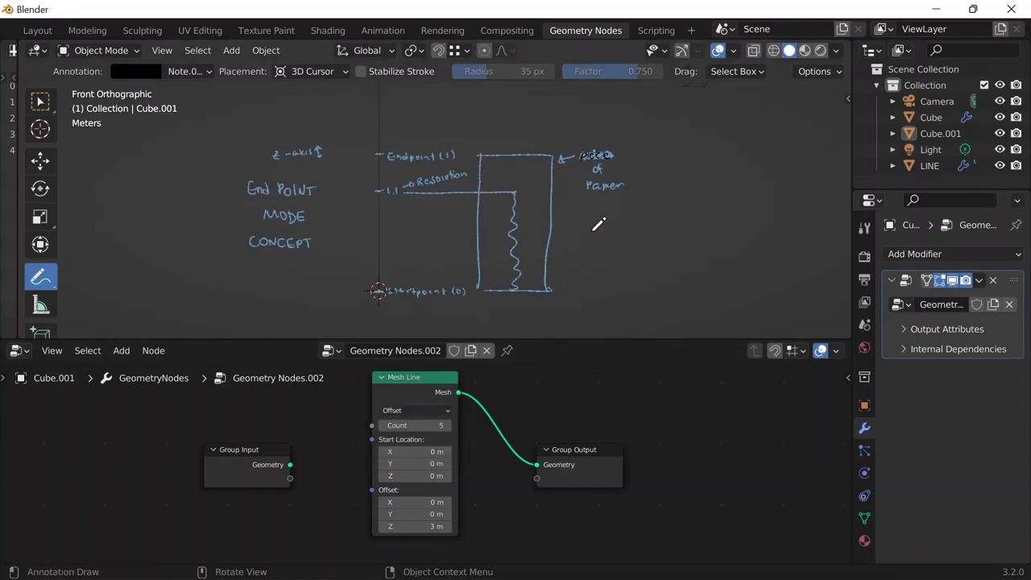
left_click_drag(431, 384, 429, 391)
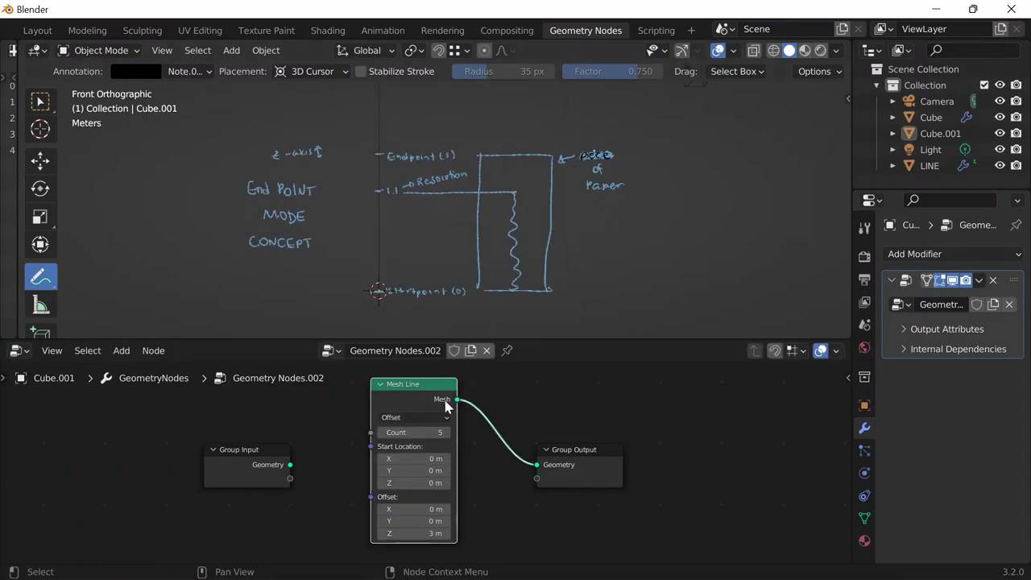
Check the running recording in OBS and return to the Mesh Line node setup in Blender
mouse_move(693, 548)
left_click(531, 567)
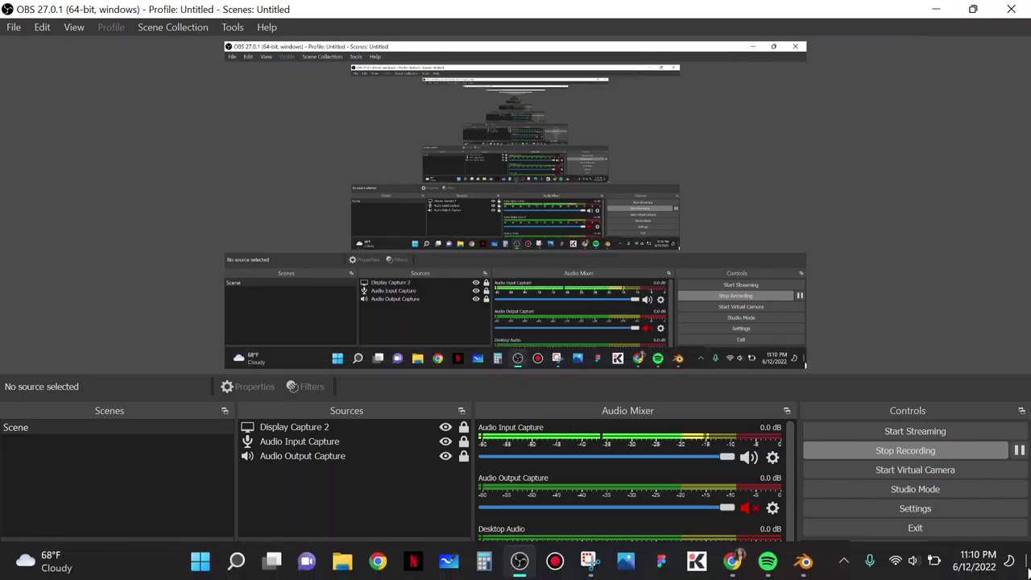
left_click(935, 14)
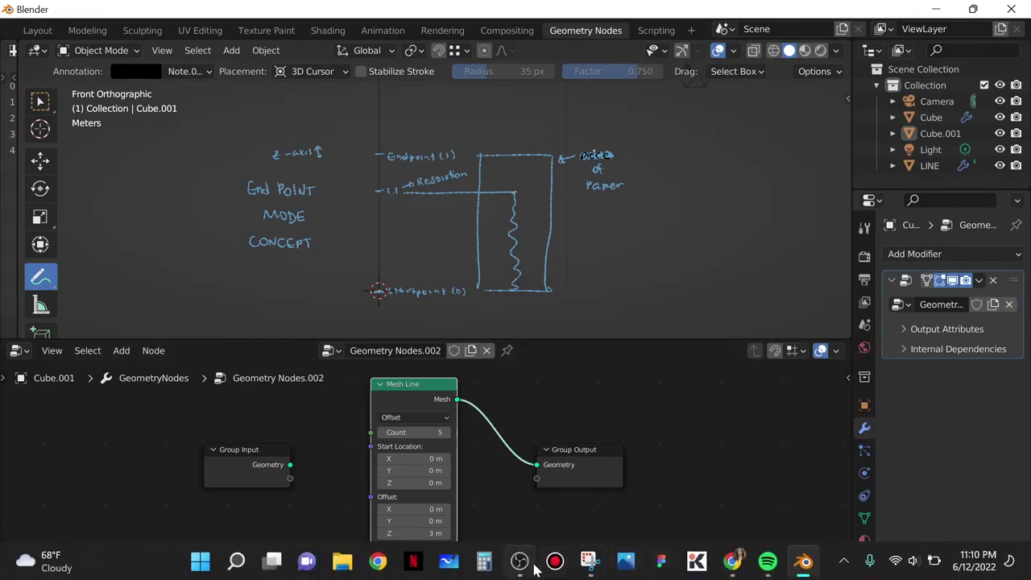
mouse_move(531, 565)
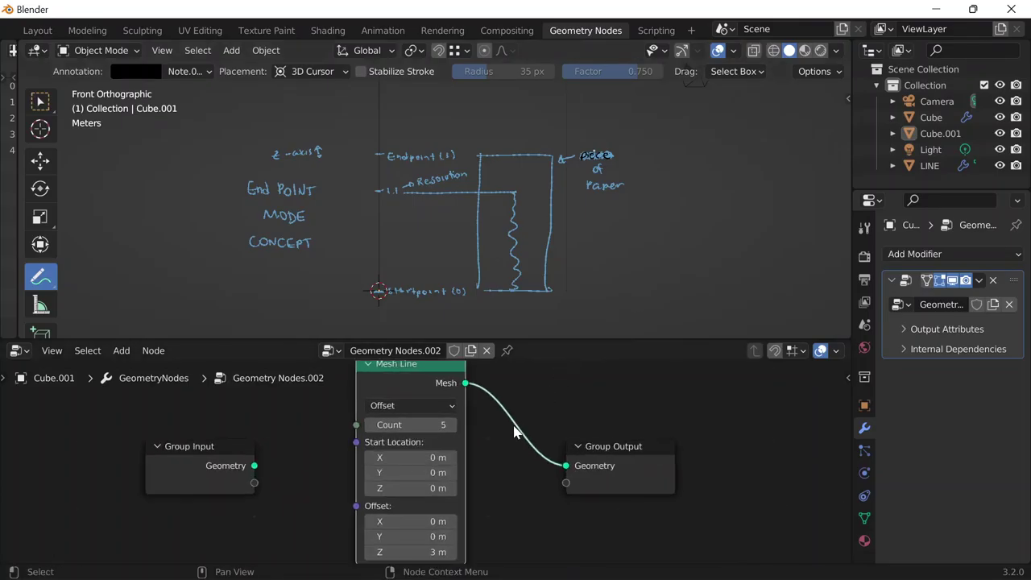
scroll(520, 435, "up", 1)
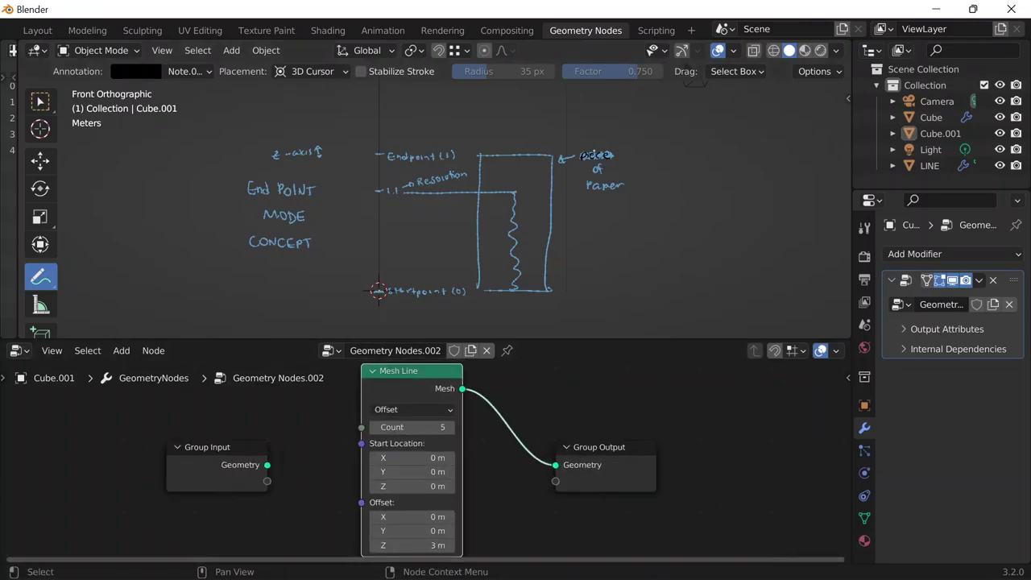
mouse_move(660, 568)
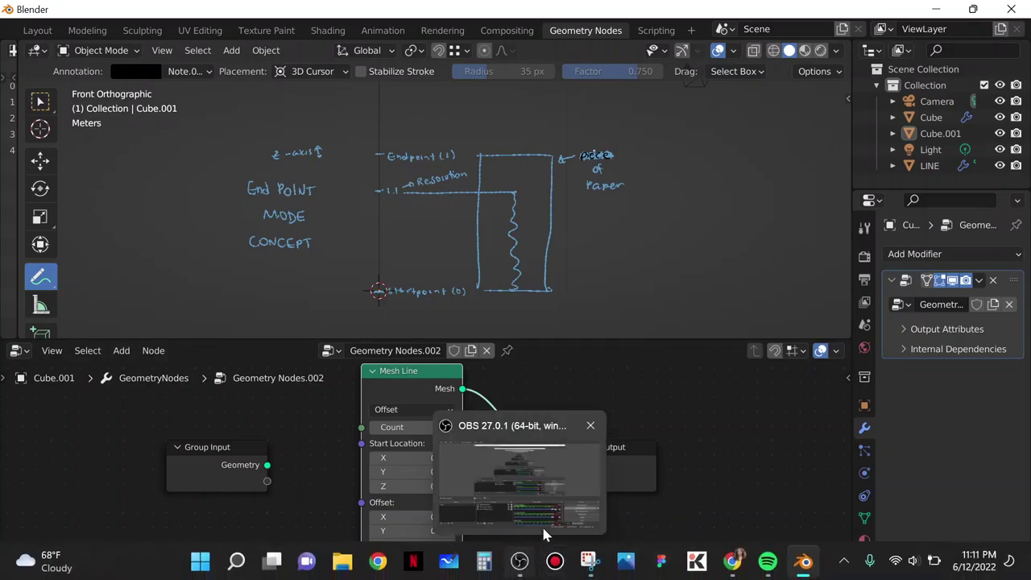
Bring the OBS window with the recording controls to the front
left_click(544, 513)
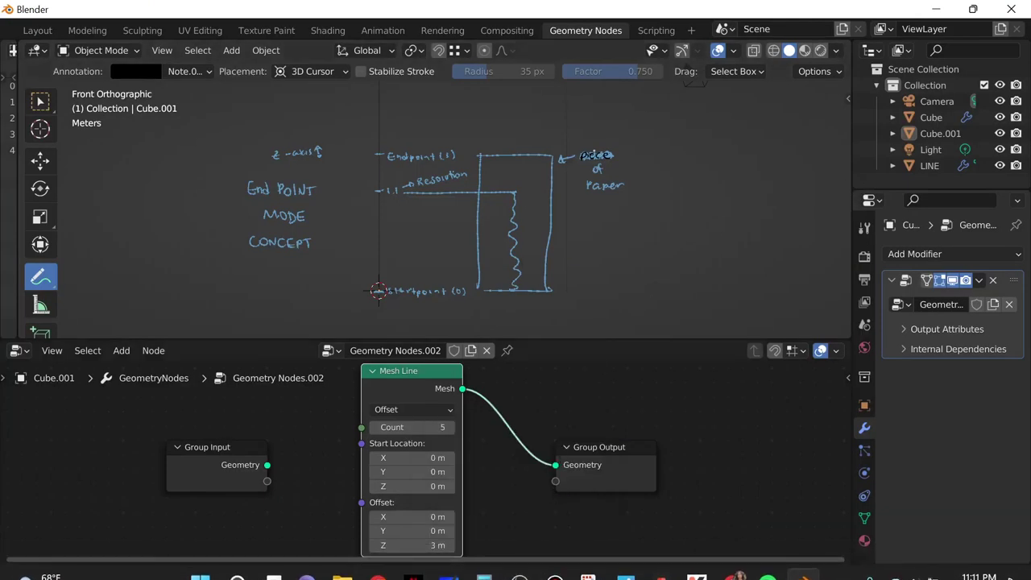
mouse_move(526, 570)
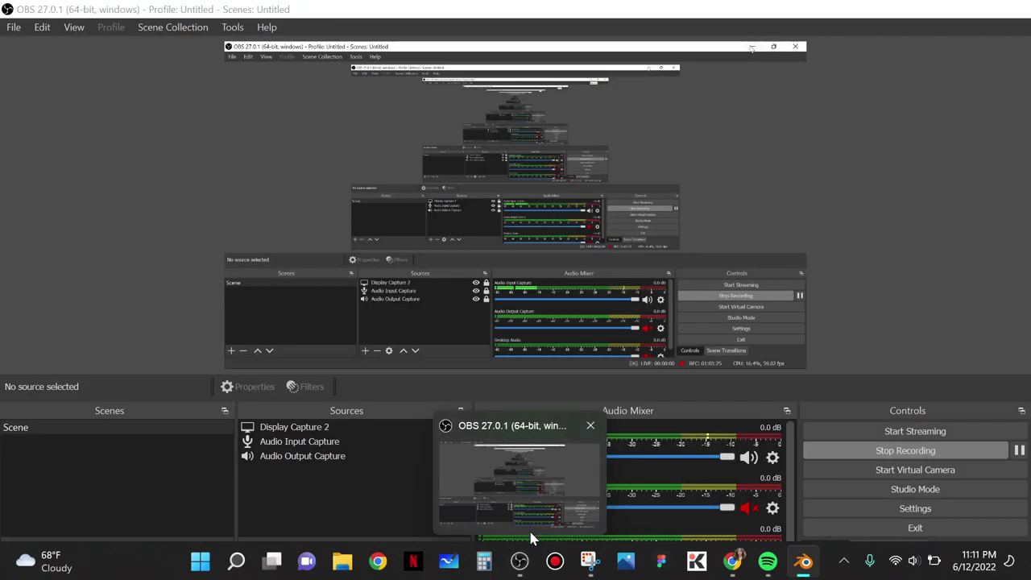
left_click(529, 528)
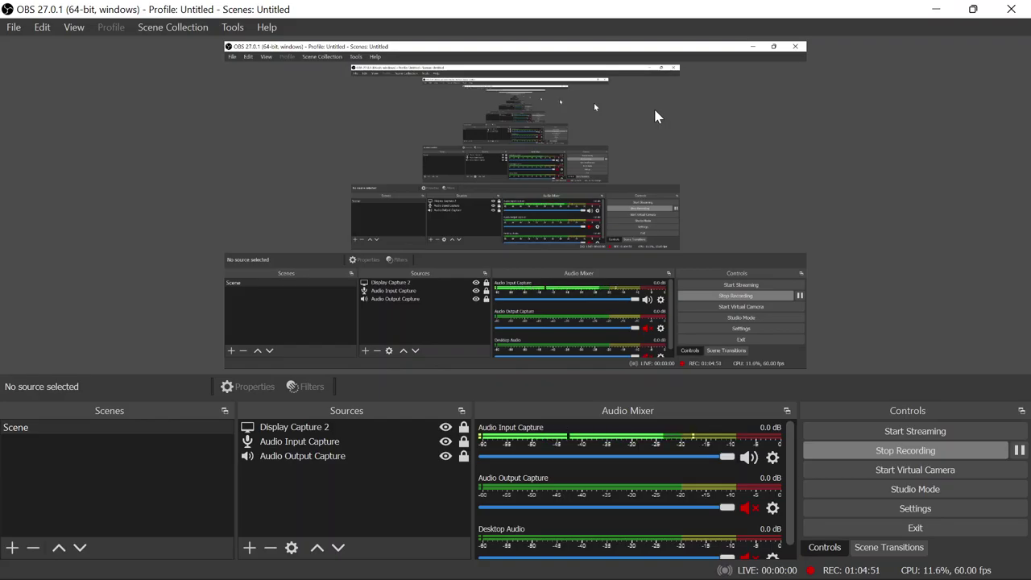
left_click_drag(830, 7, 645, 5)
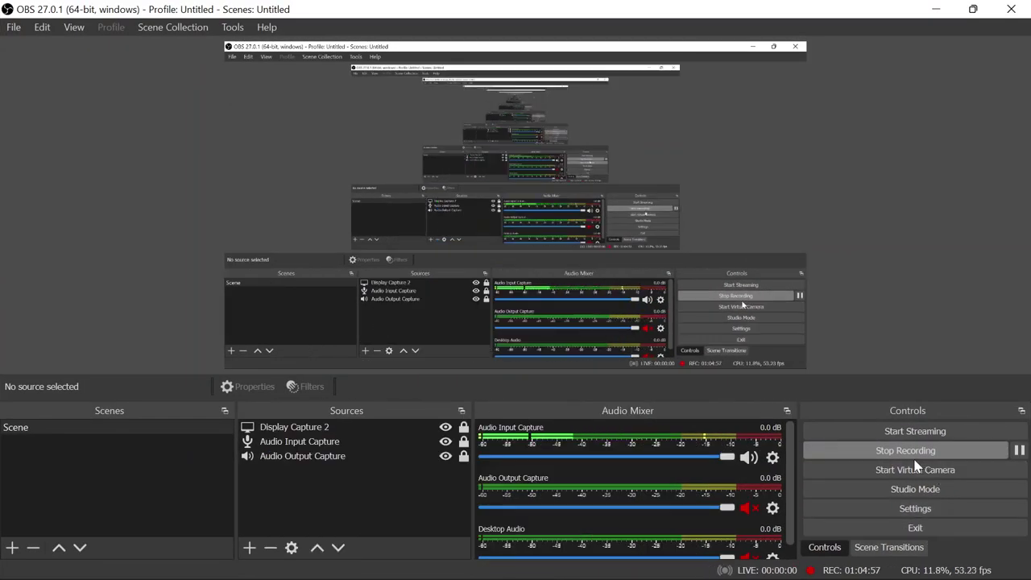